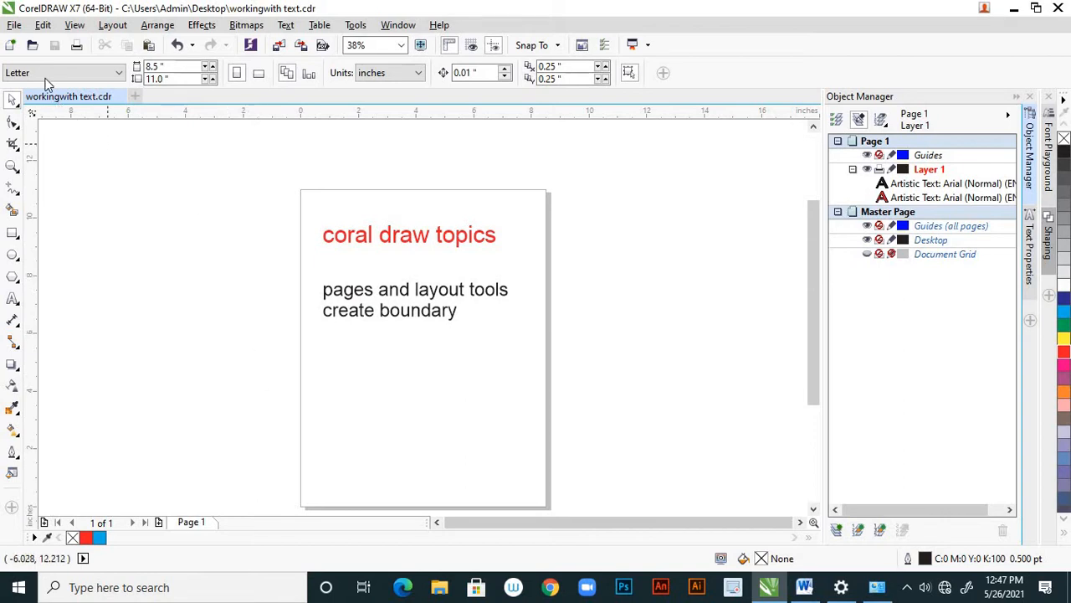
Step: Start a new document and set its page size to A4
left_click(14, 26)
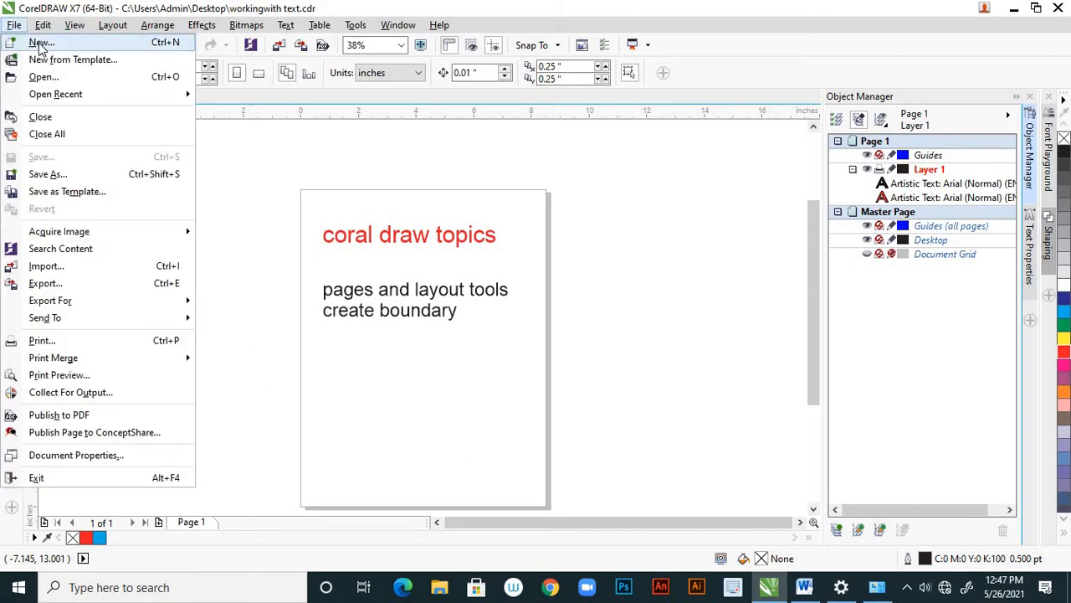
left_click(38, 41)
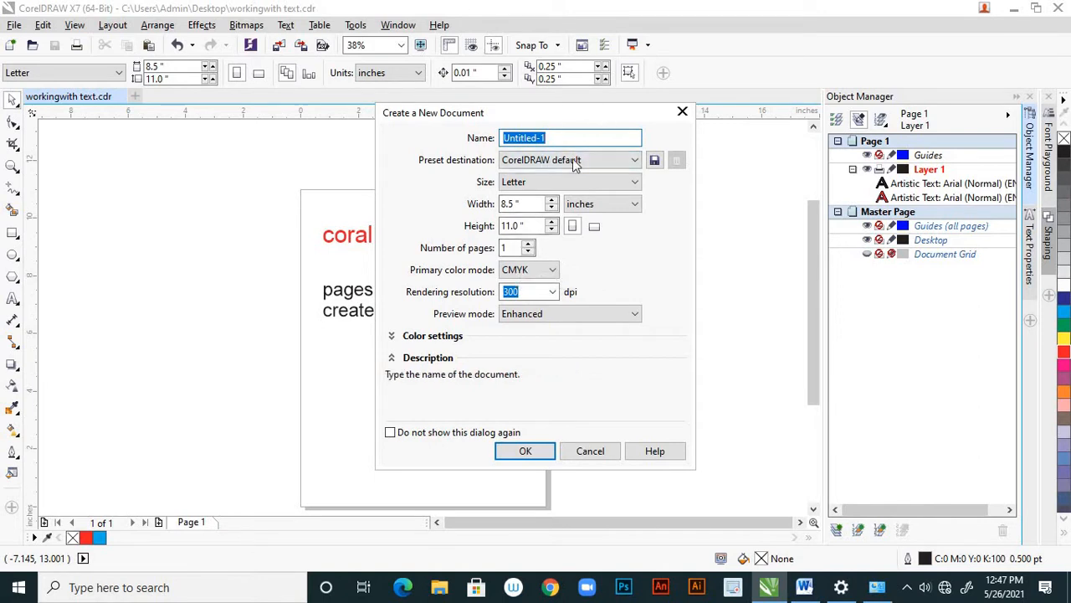
left_click_drag(603, 114, 540, 201)
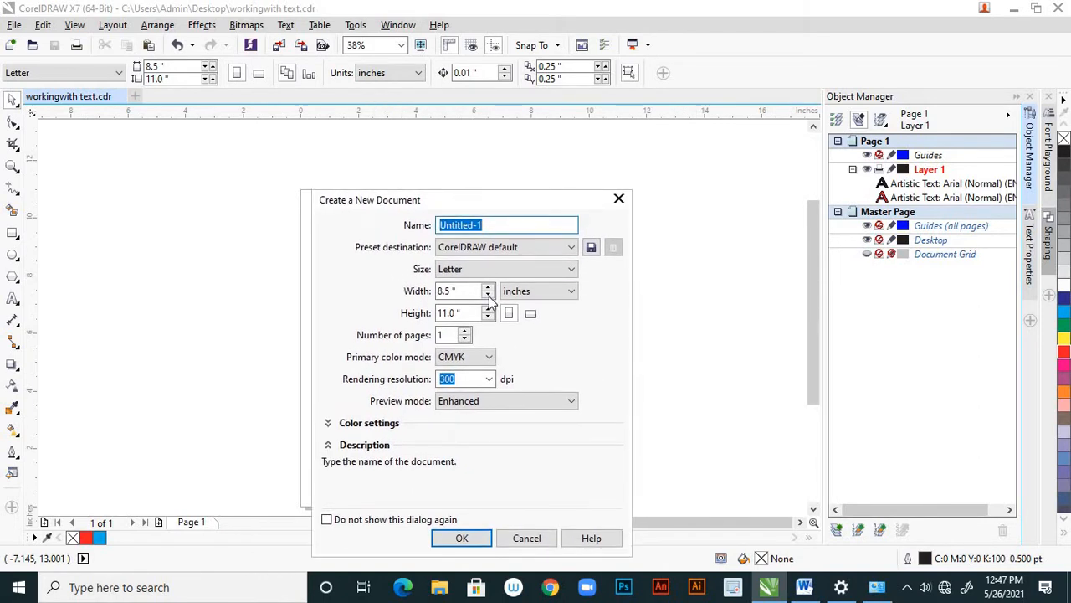
left_click(566, 274)
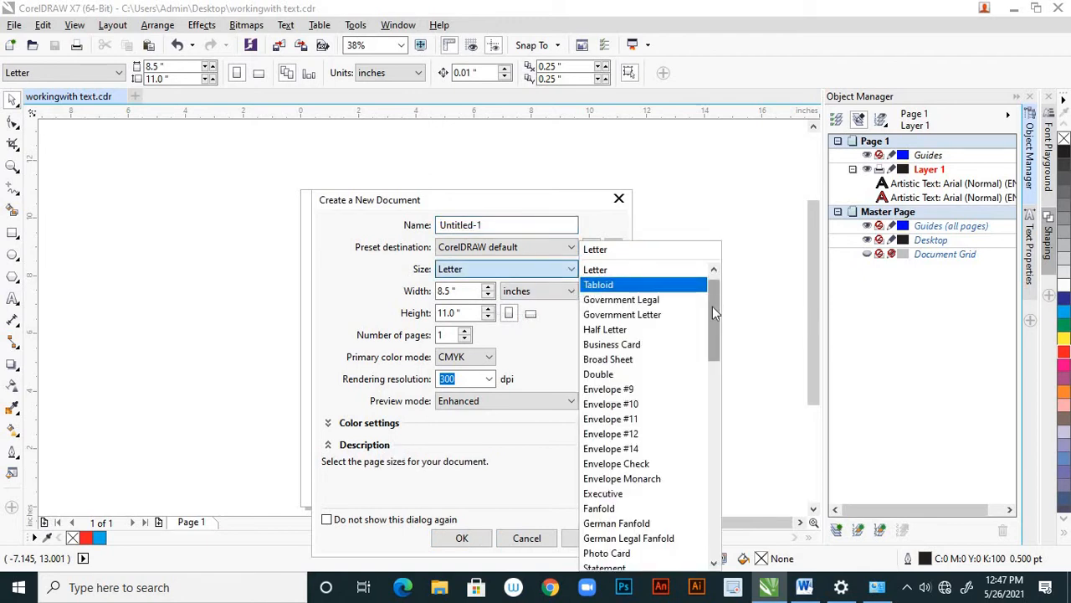
scroll(712, 307, "down", 5)
scroll(708, 299, "up", 6)
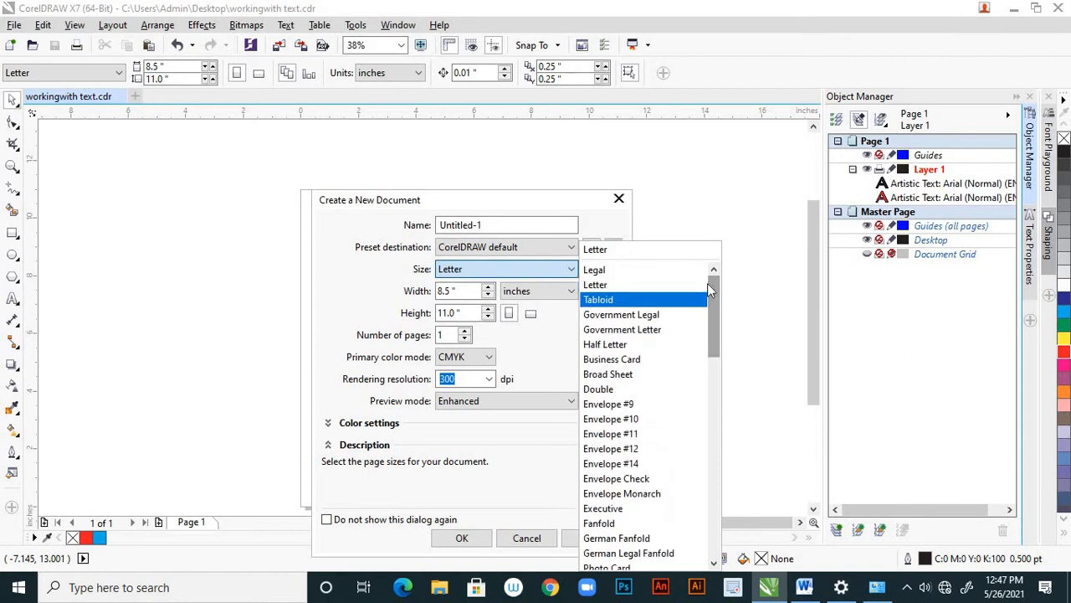
left_click_drag(707, 282, 706, 449)
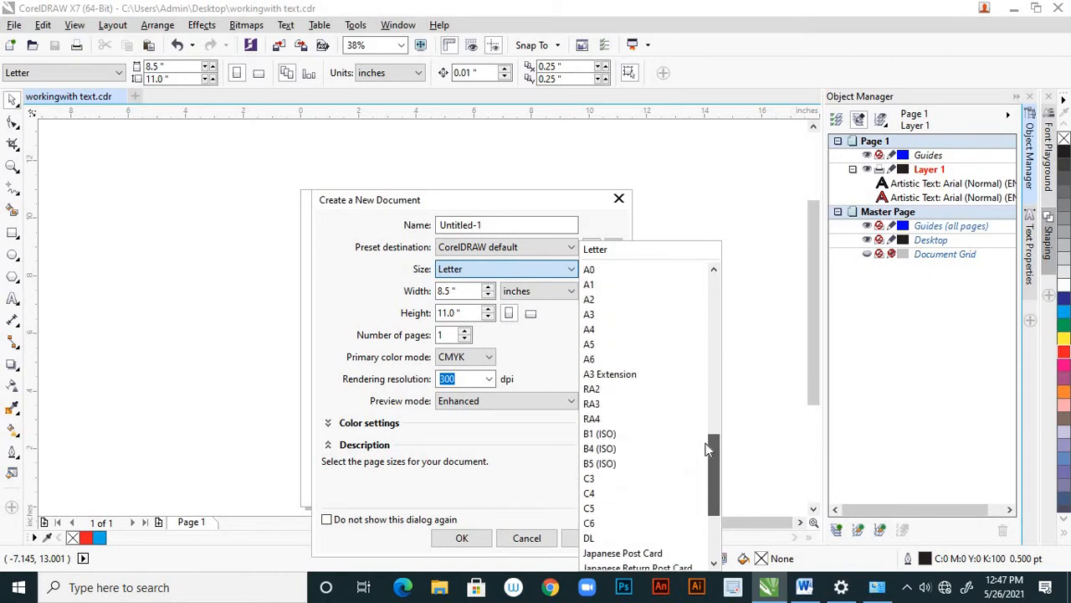
left_click(611, 329)
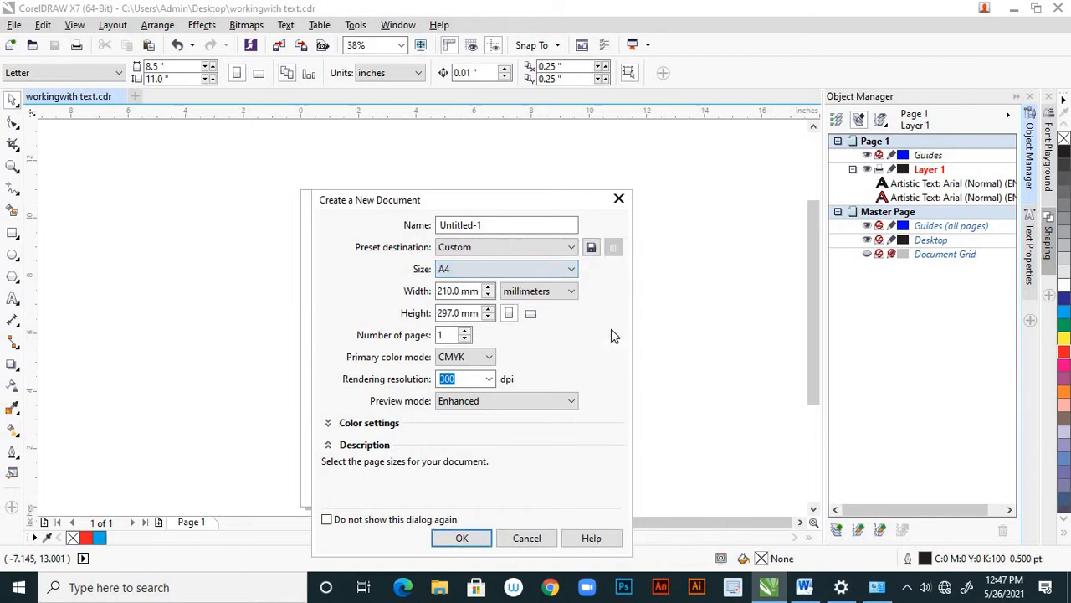
Step: Set the new document's units to inches and create it
left_click(573, 293)
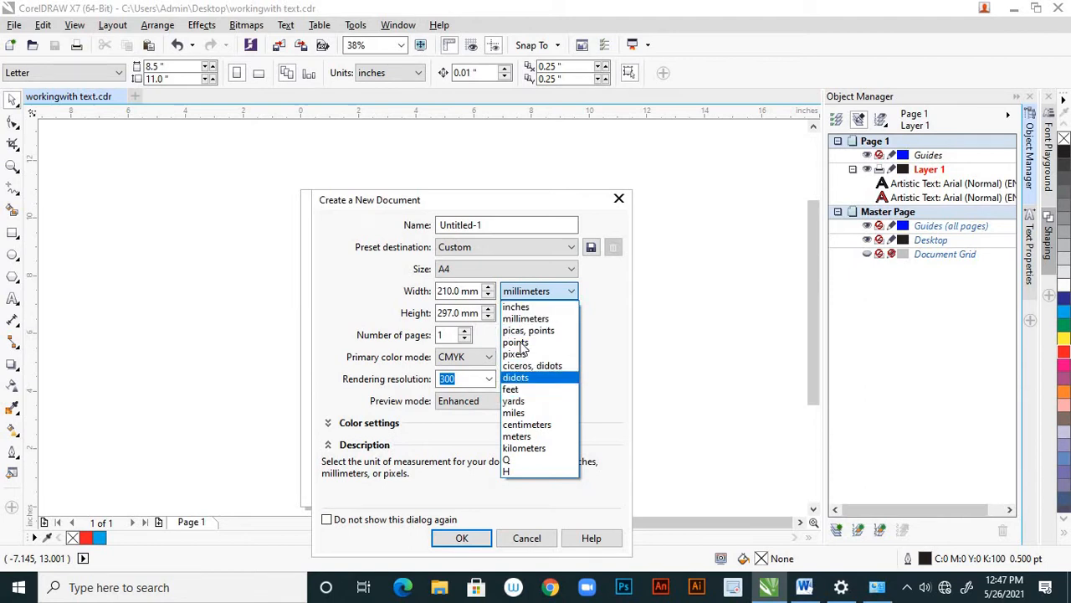
left_click(530, 309)
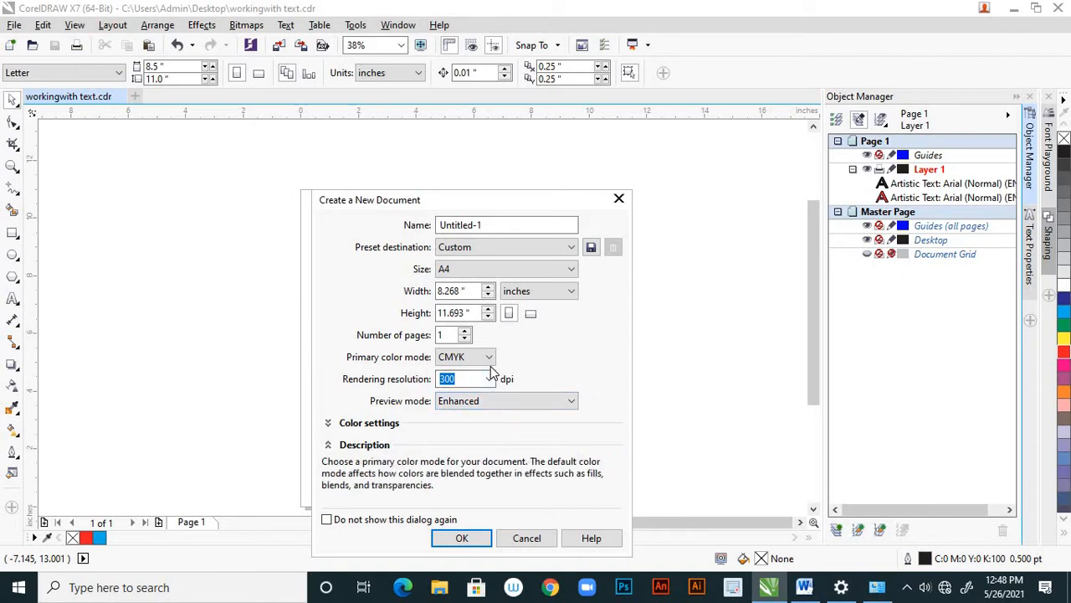
left_click(461, 537)
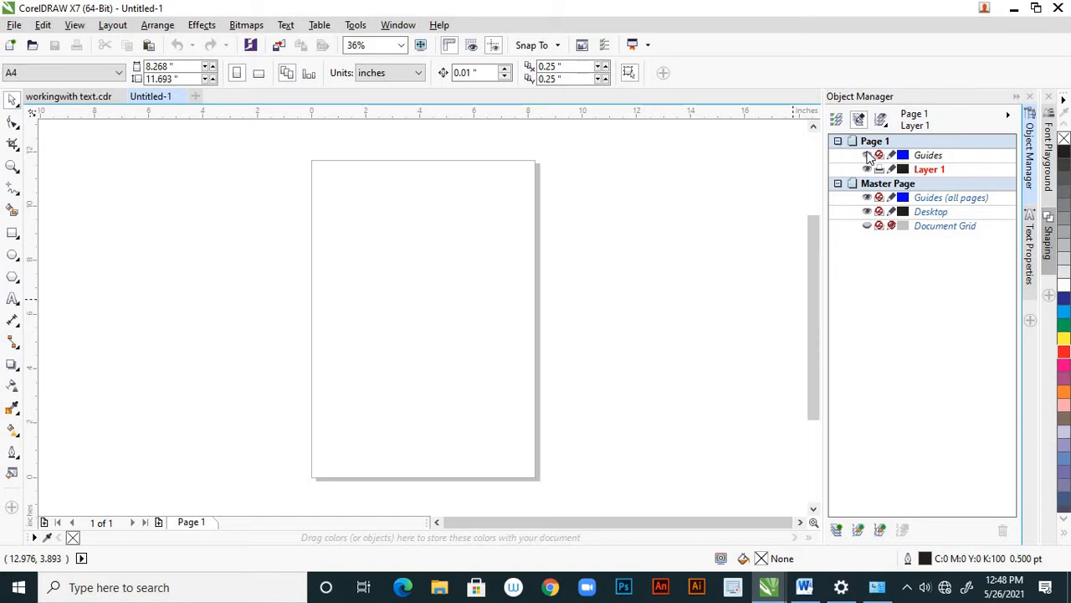
Step: Add a second page after page 1, then delete that page
left_click(159, 524)
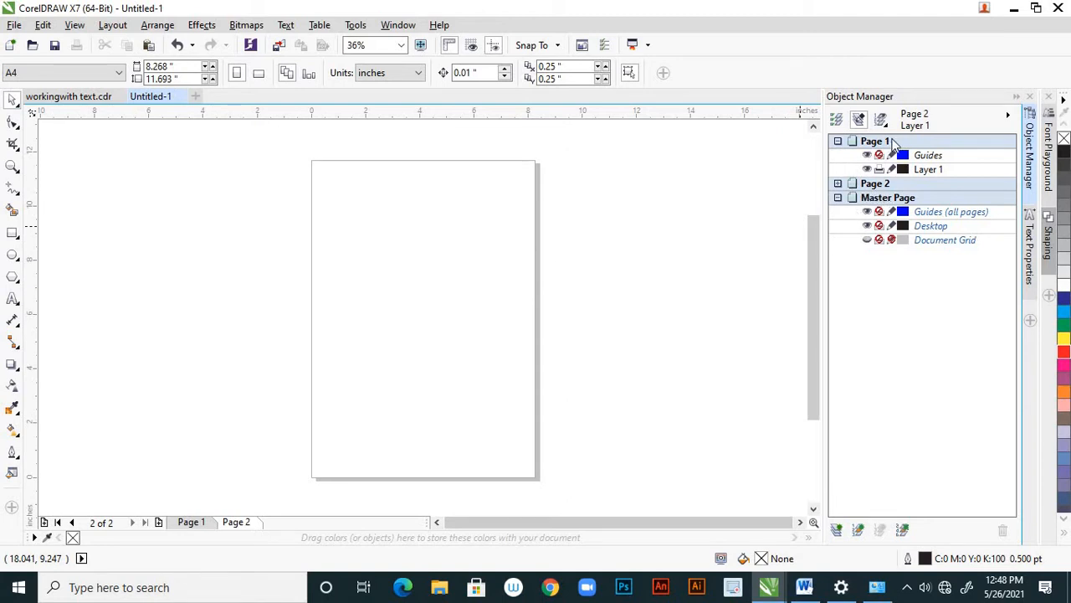
left_click(197, 521)
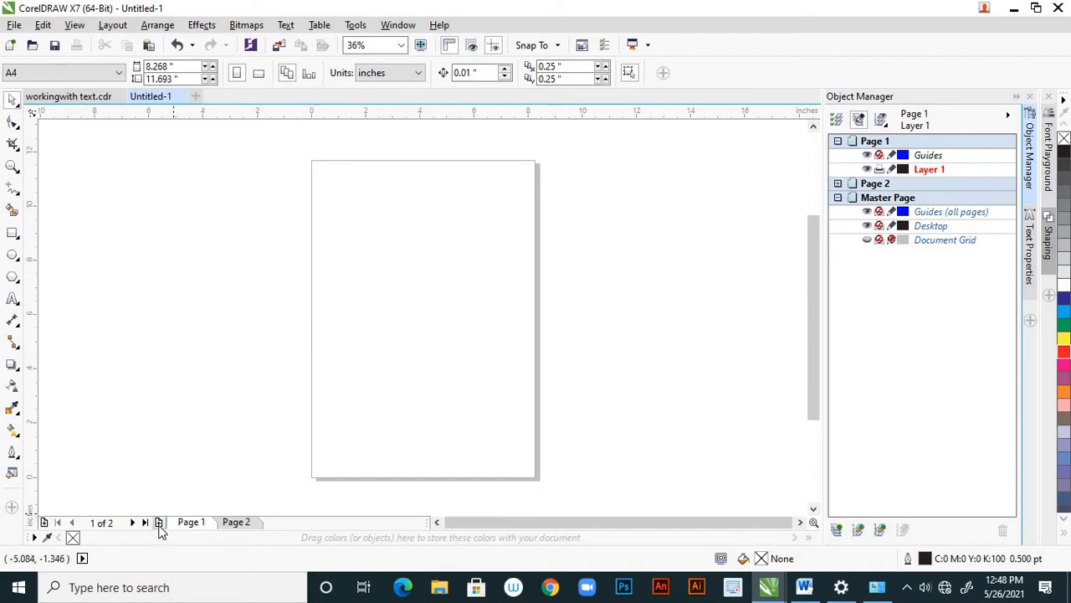
left_click(236, 522)
right_click(236, 524)
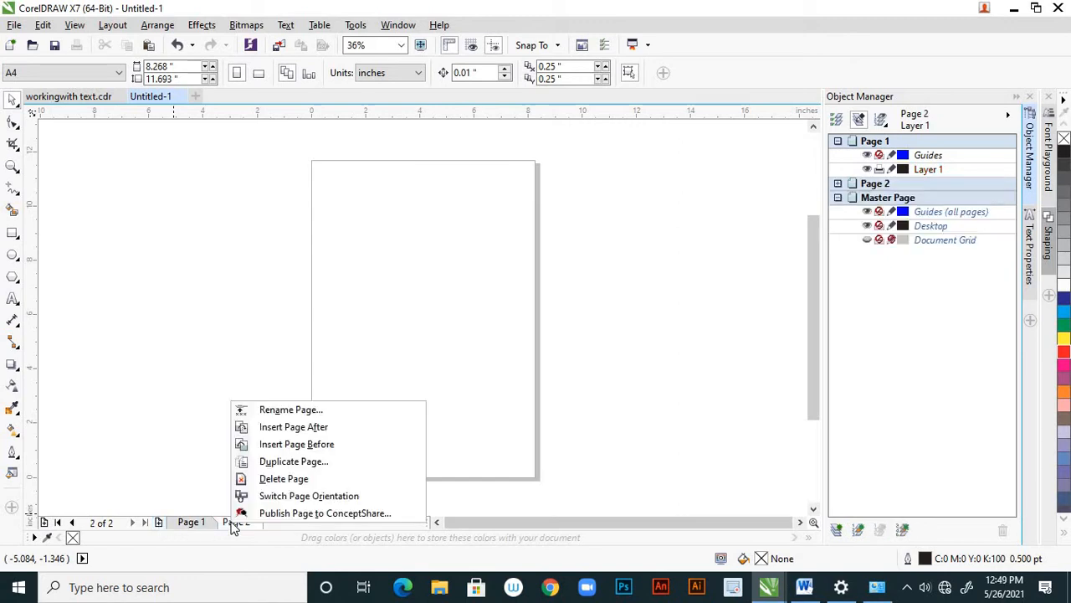
left_click(287, 476)
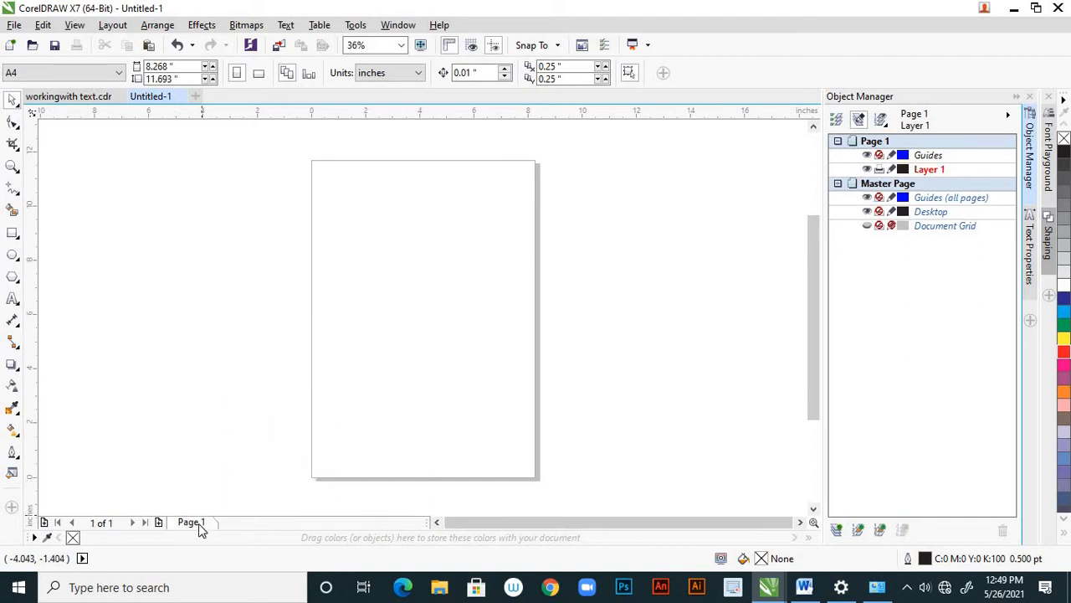
Step: Insert one A4 portrait page after page 1 and switch between both pages to check them
left_click(118, 26)
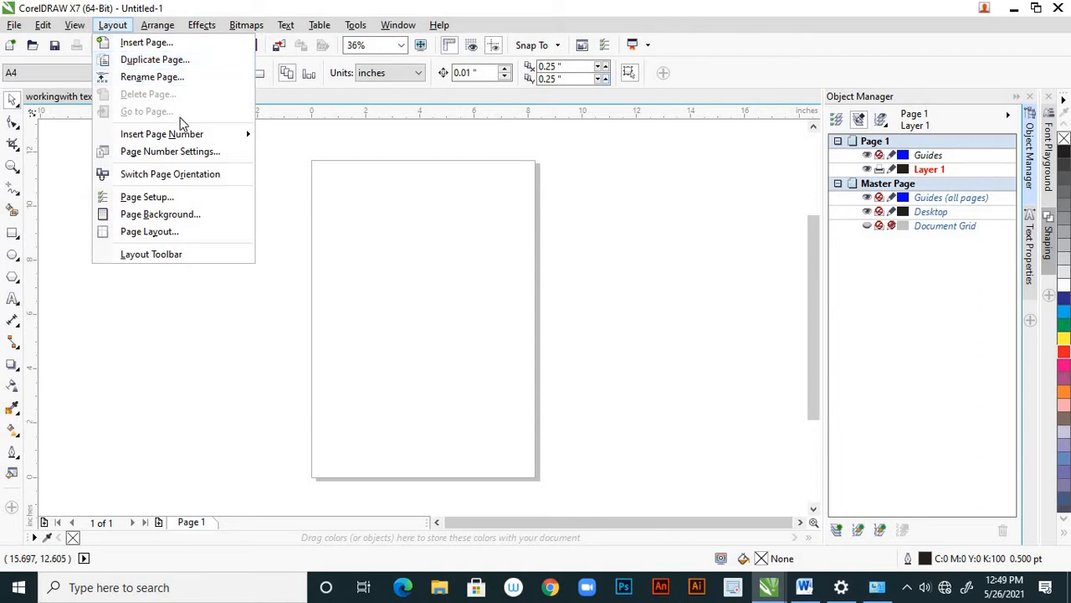
mouse_move(191, 139)
left_click(138, 42)
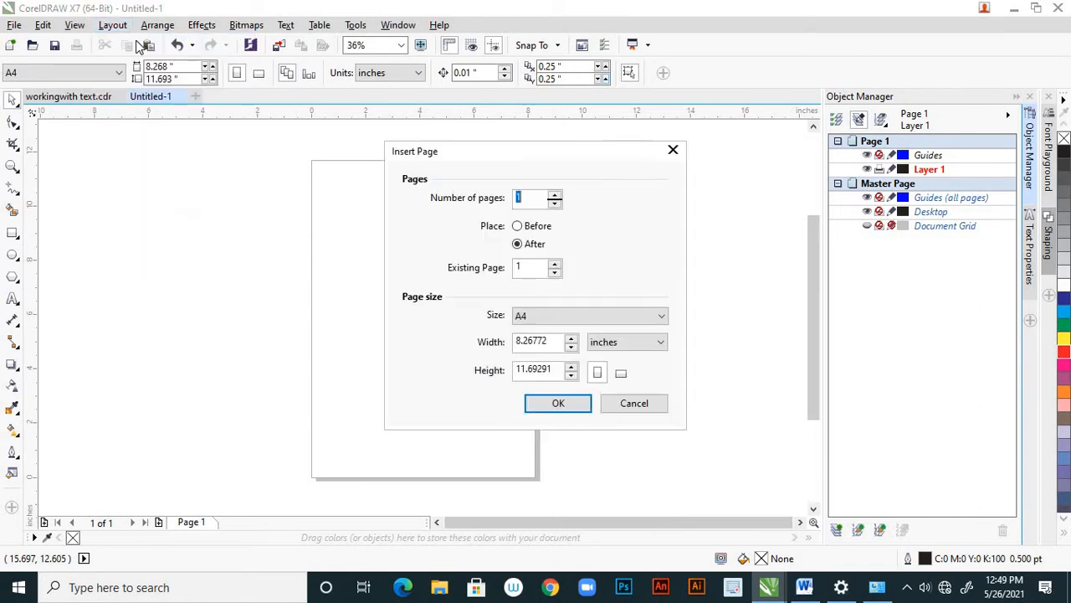
left_click_drag(505, 156, 347, 217)
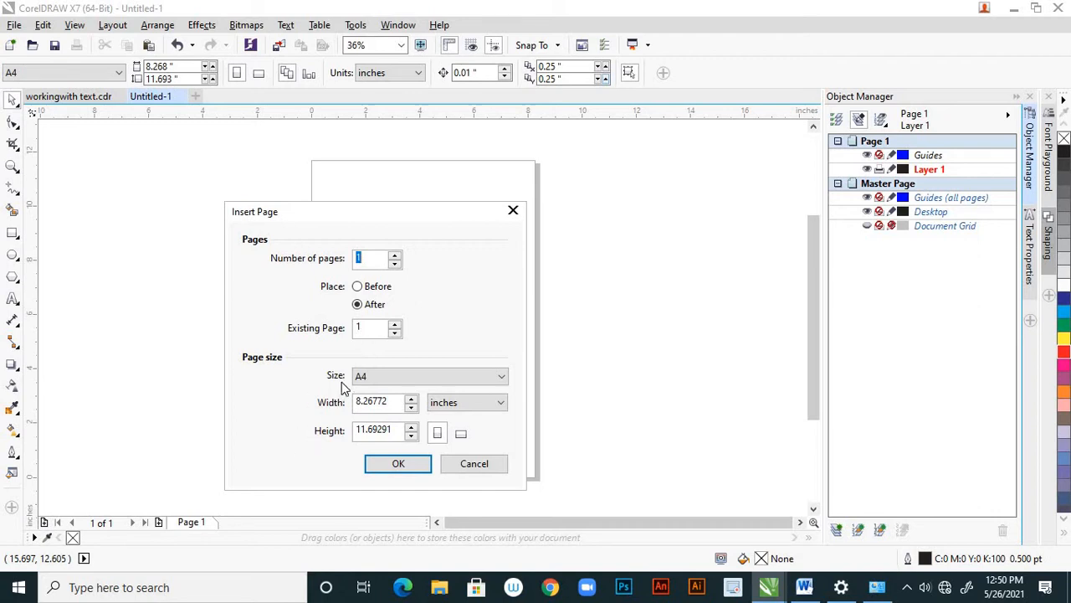
left_click(414, 463)
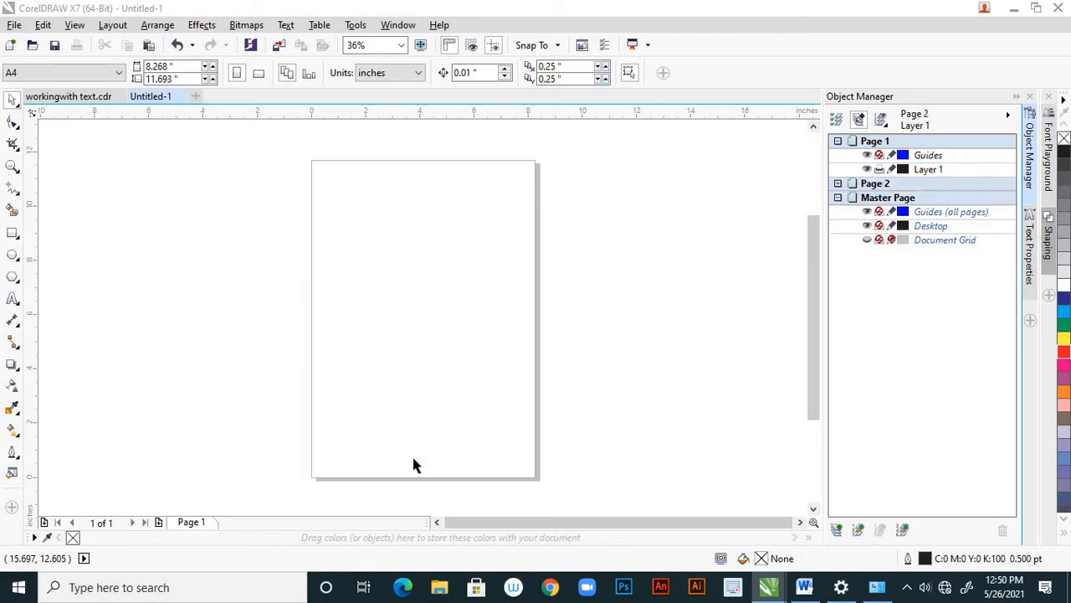
left_click(198, 523)
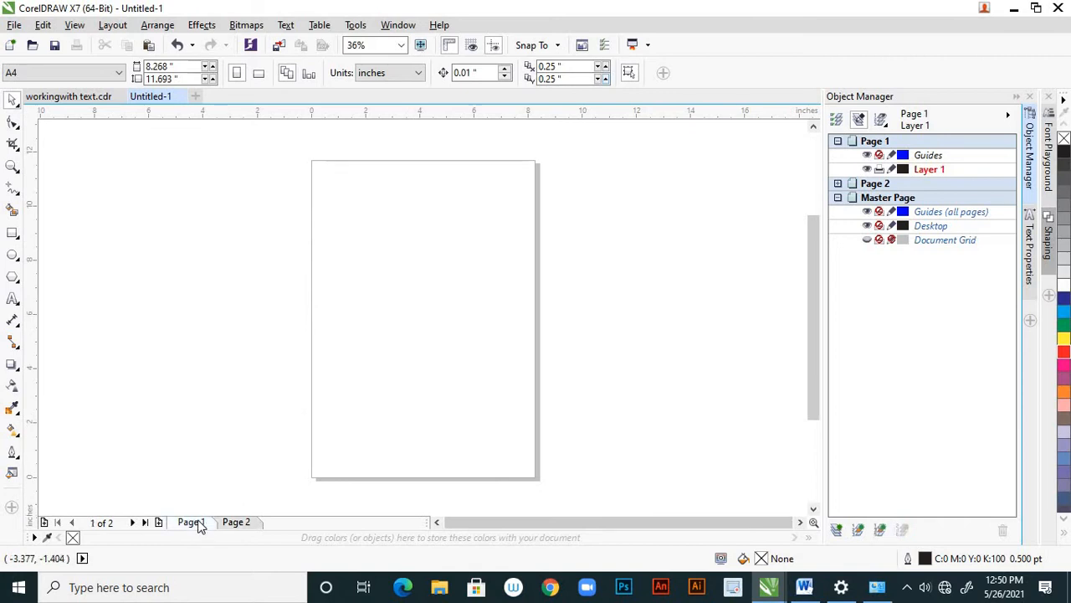
left_click(237, 522)
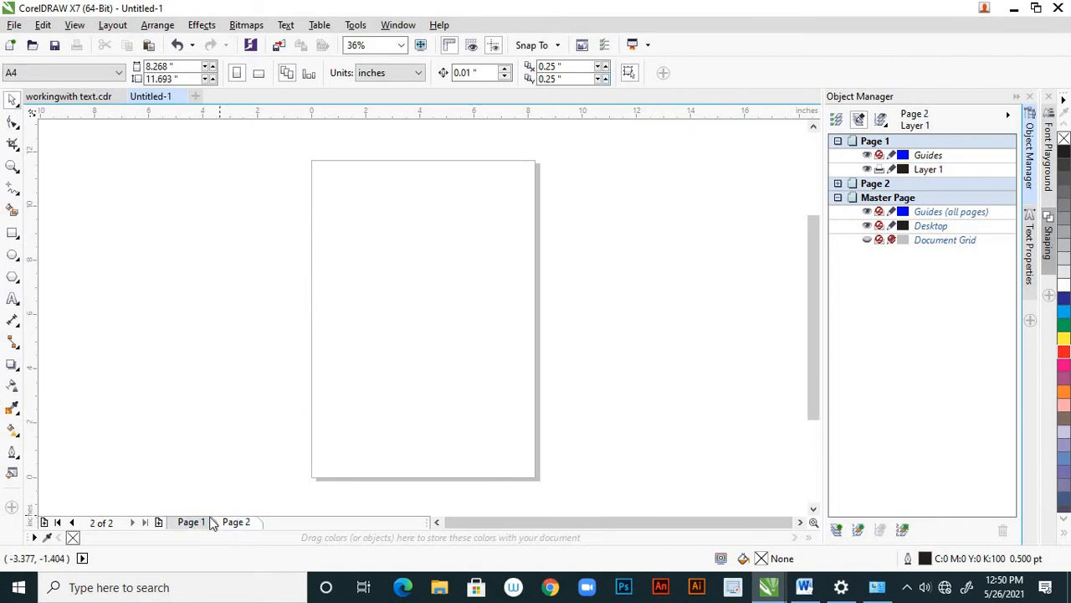
Step: Insert six more A4 portrait pages after page 2
left_click(114, 26)
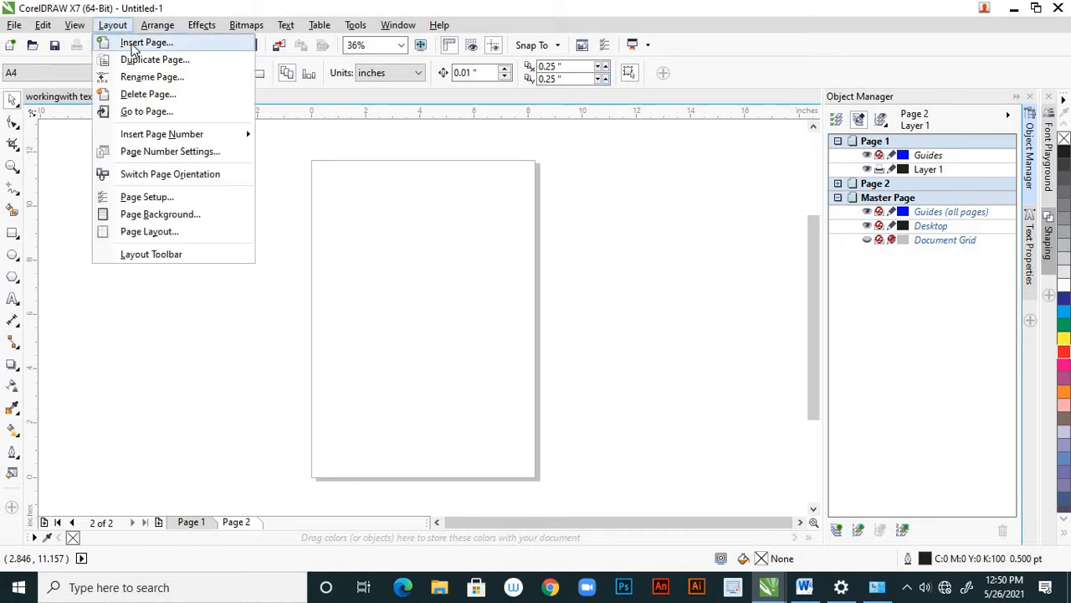
left_click(132, 47)
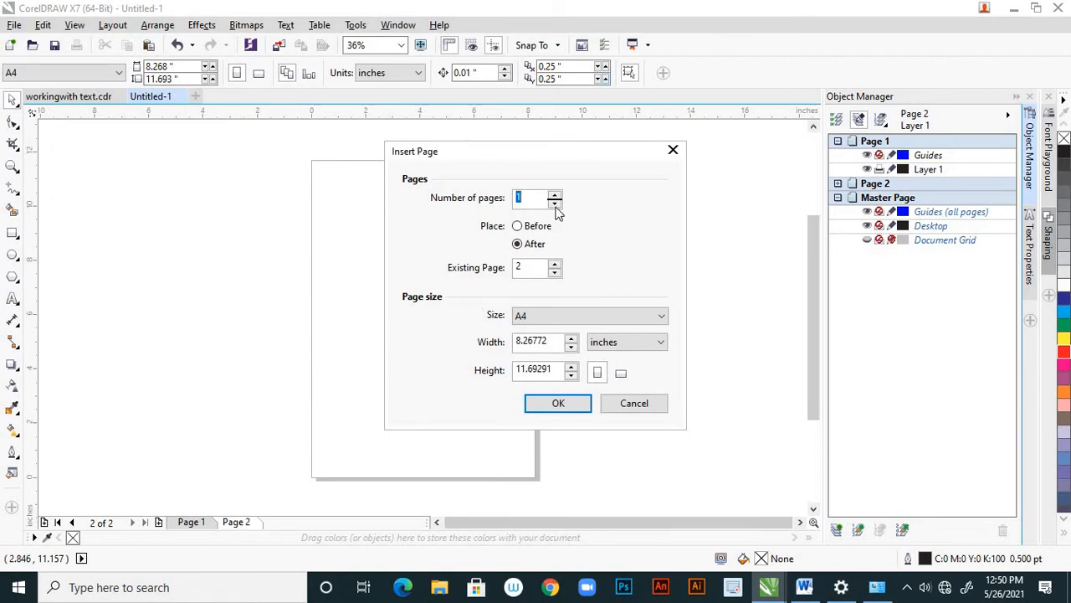
left_click_drag(521, 151, 440, 261)
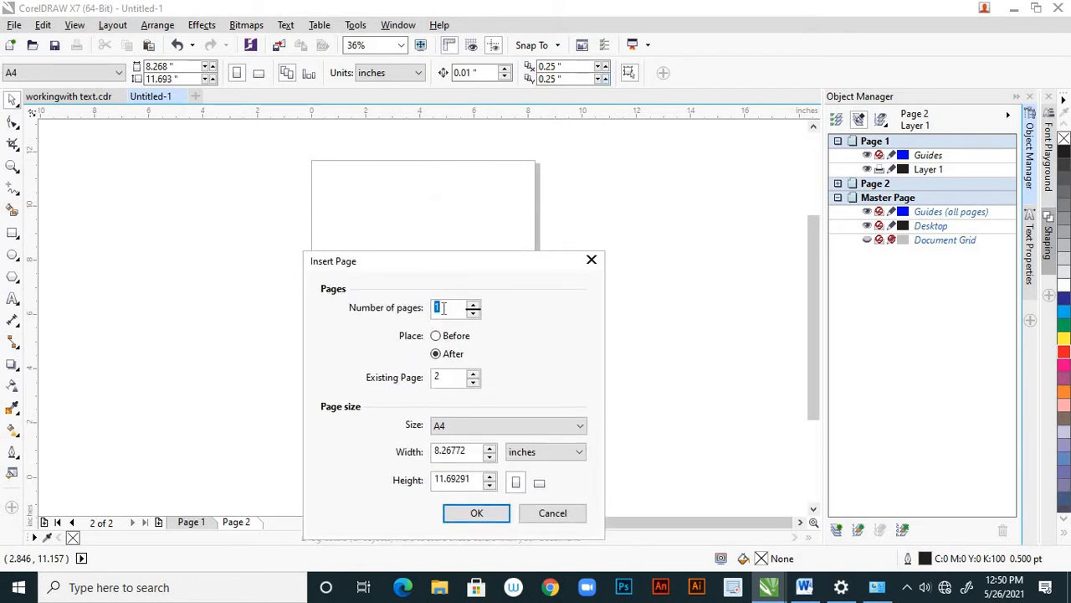
type("6")
left_click(473, 514)
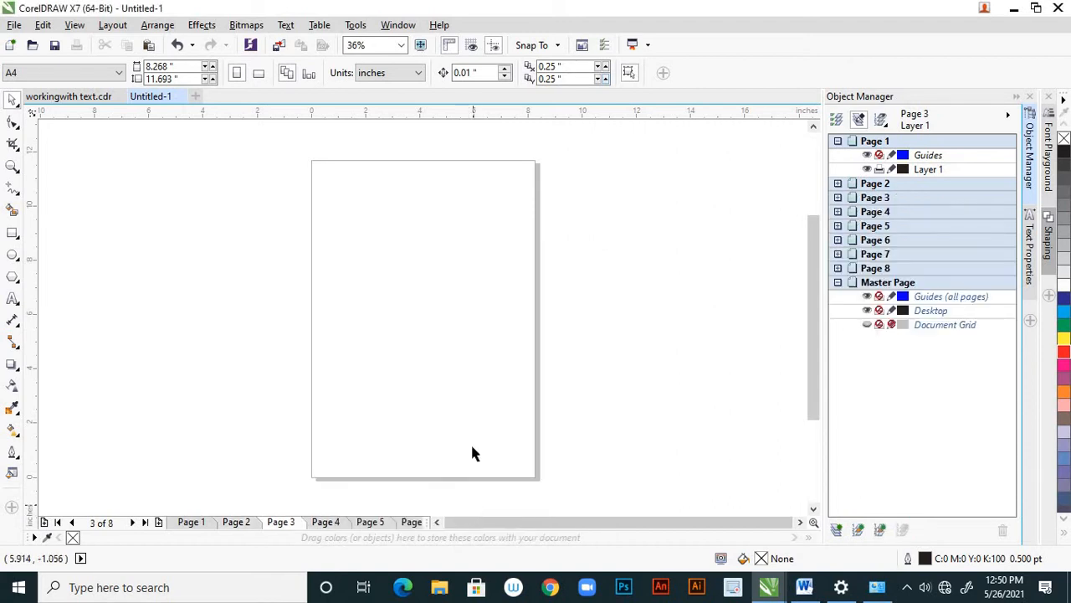
Step: Browse through the document's pages up to page 8 and return to page 1
left_click(436, 522)
left_click(436, 523)
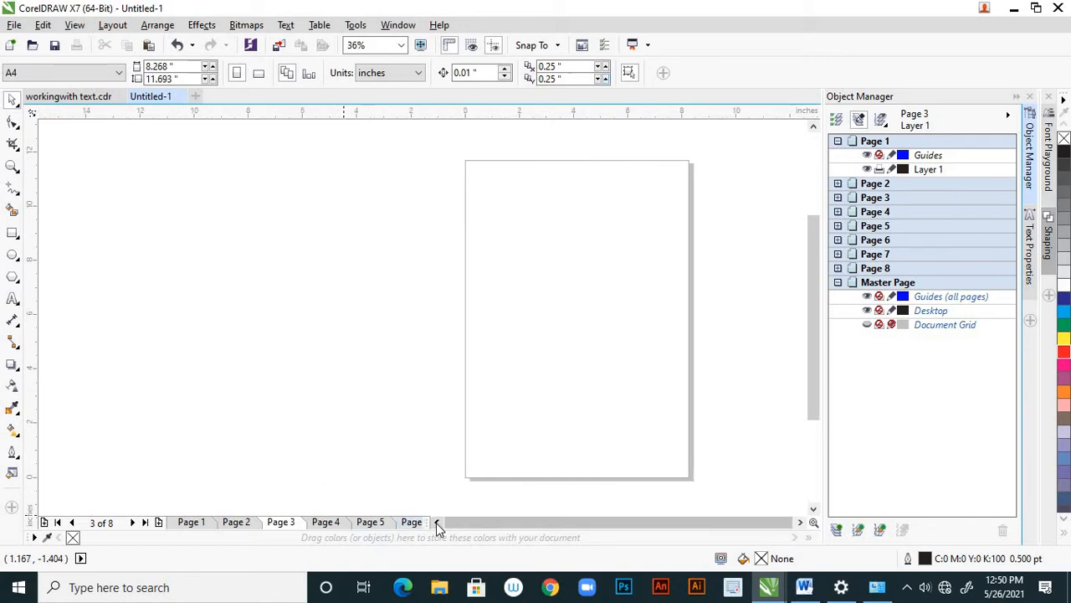
left_click(436, 522)
left_click(412, 522)
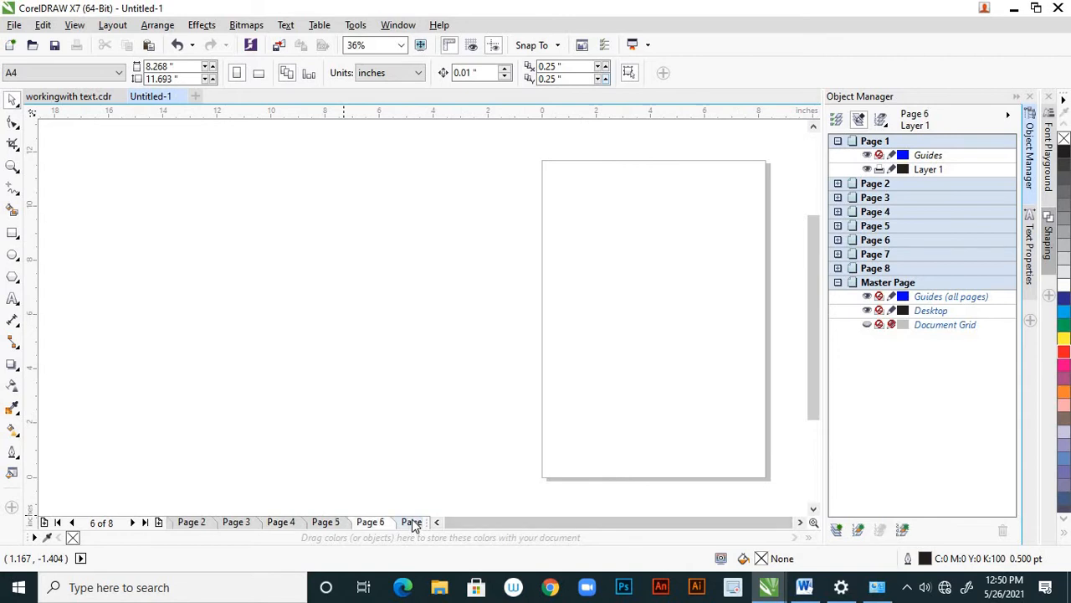
left_click(412, 522)
left_click(411, 522)
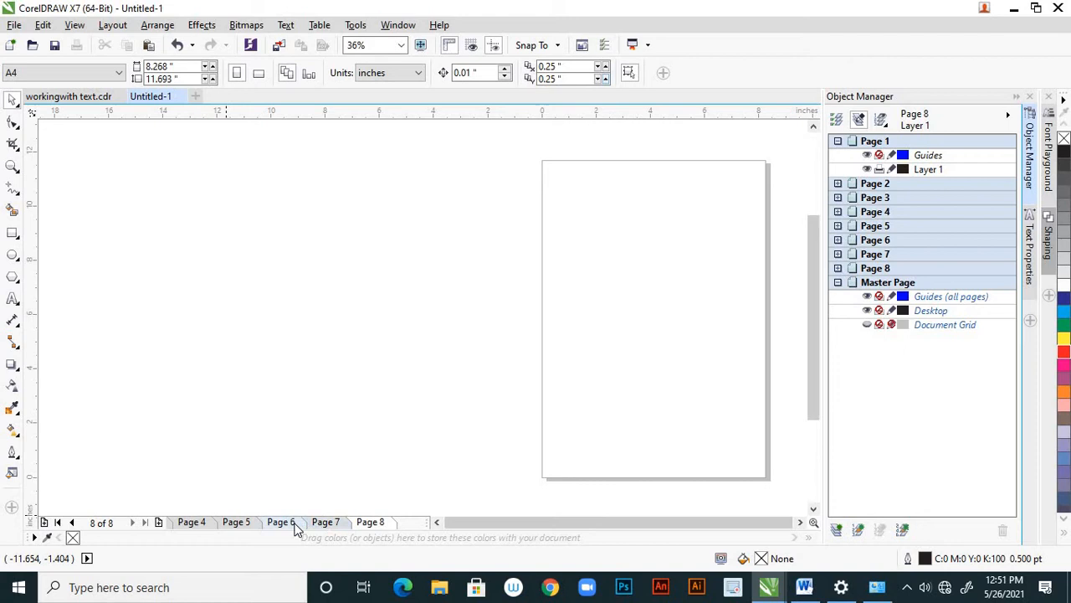
left_click(190, 520)
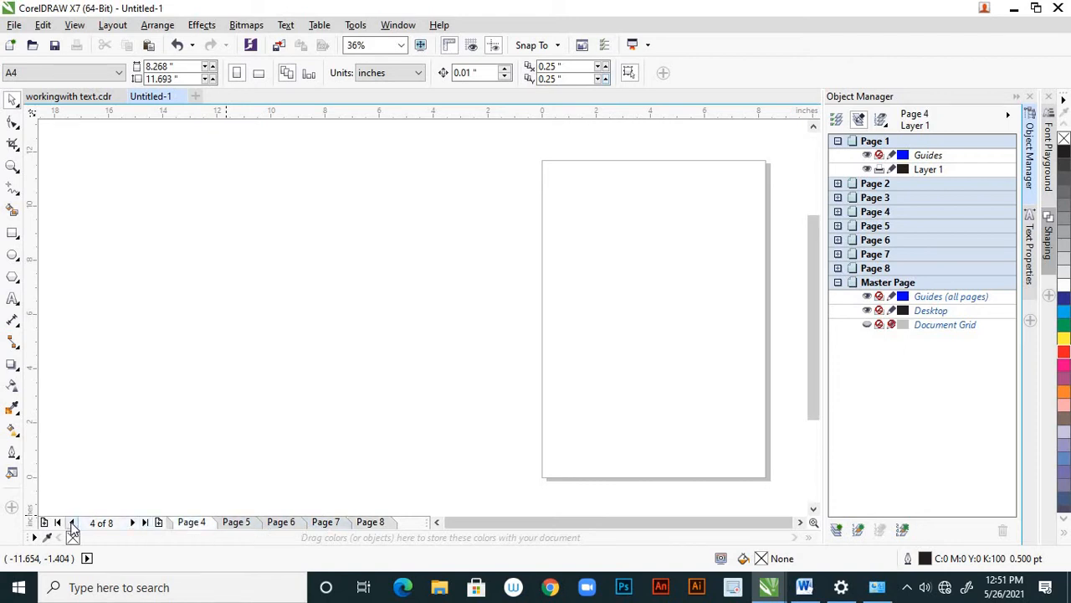
left_click(72, 522)
left_click(72, 522)
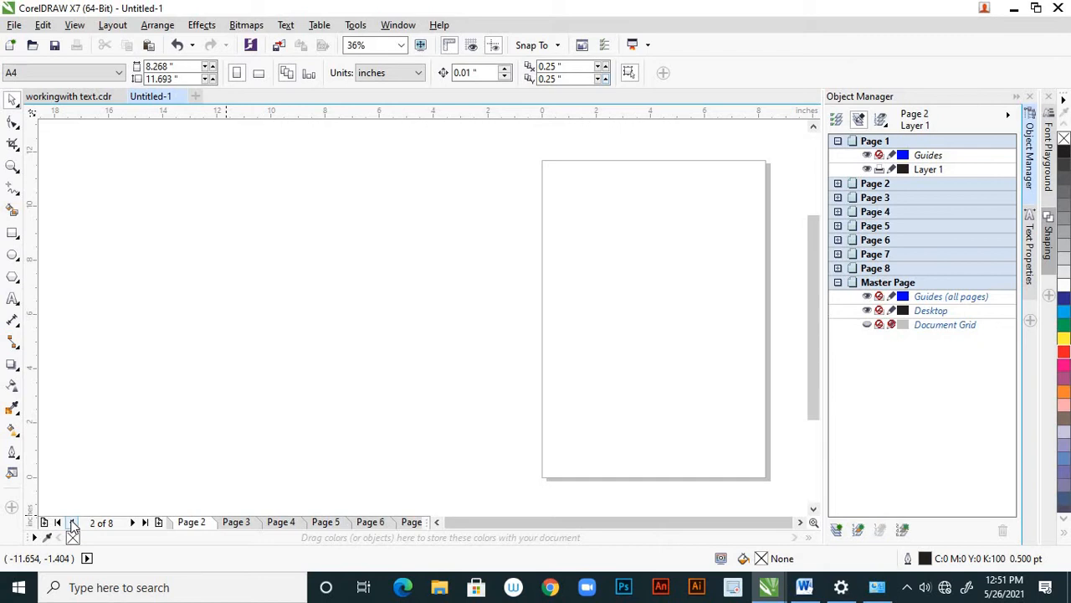
left_click(72, 523)
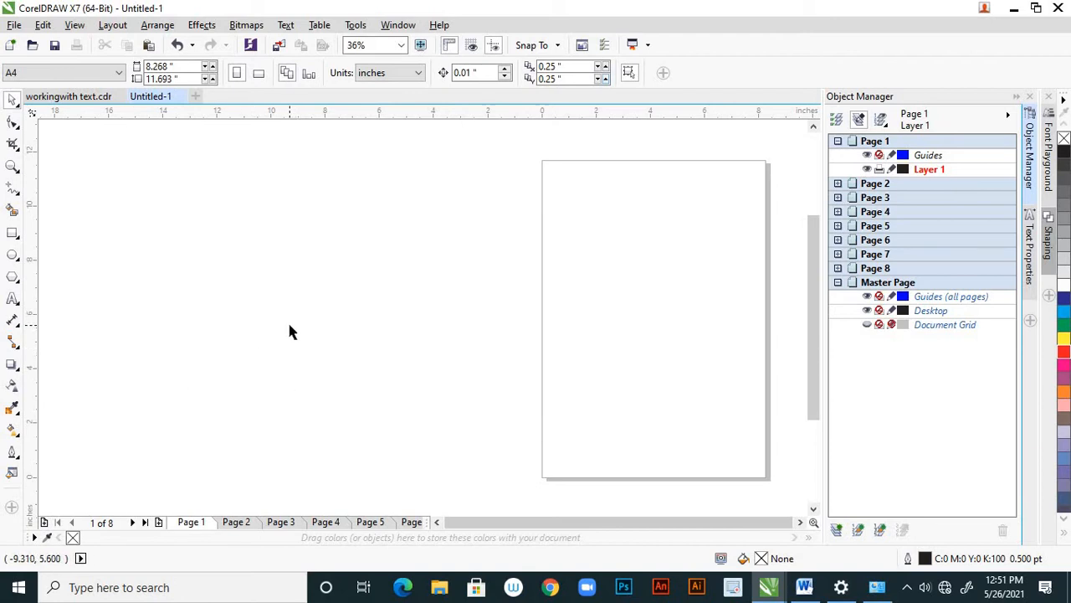
Step: Switch all pages to landscape orientation from page 3, and check pages 2 and 3
scroll(287, 320, "down", 2)
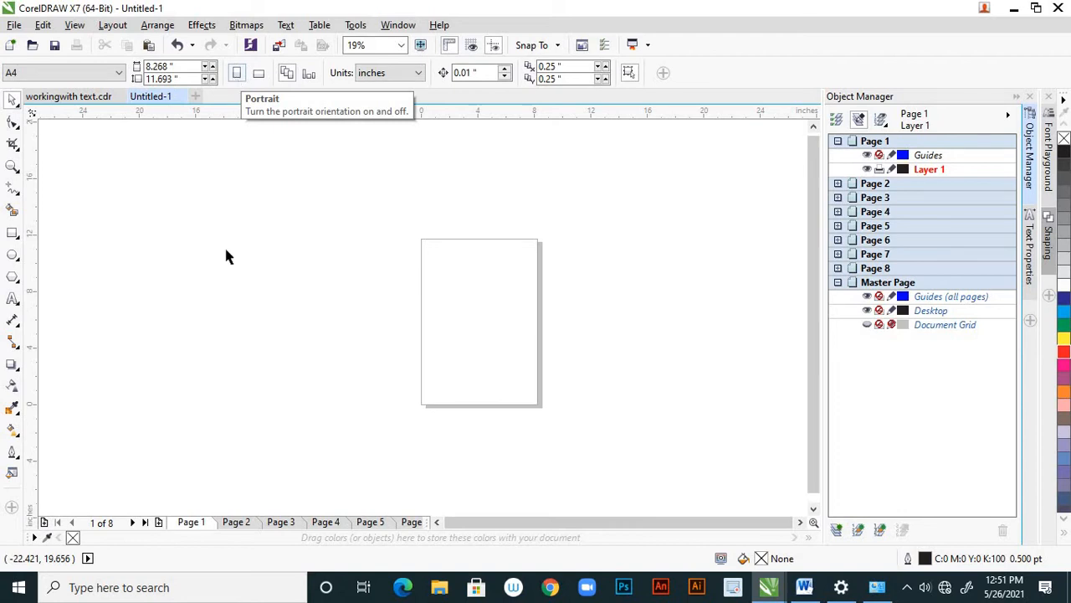
left_click(281, 522)
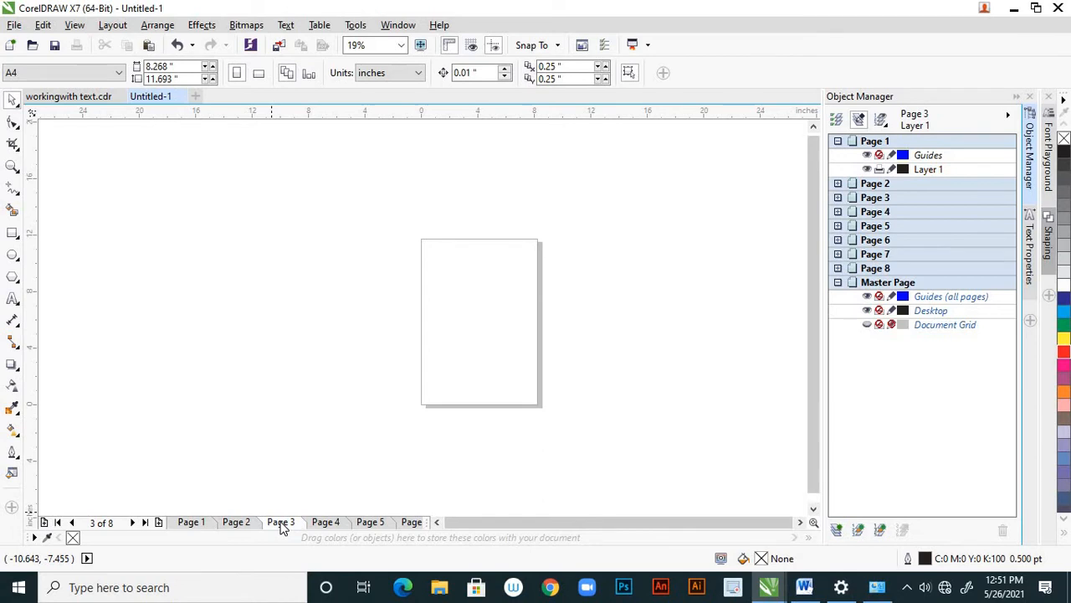
left_click(262, 78)
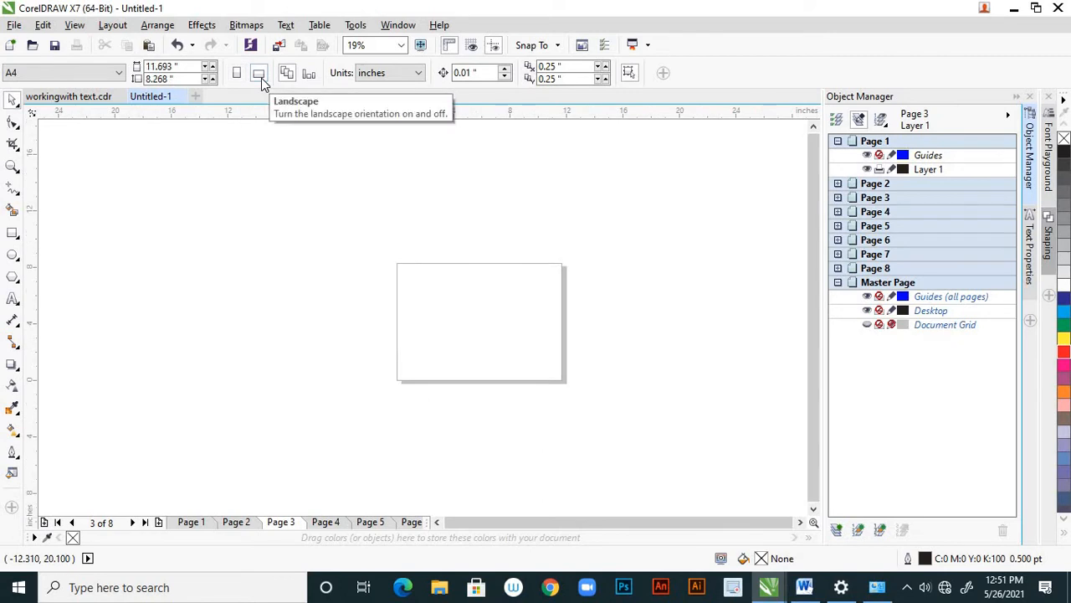
left_click(237, 522)
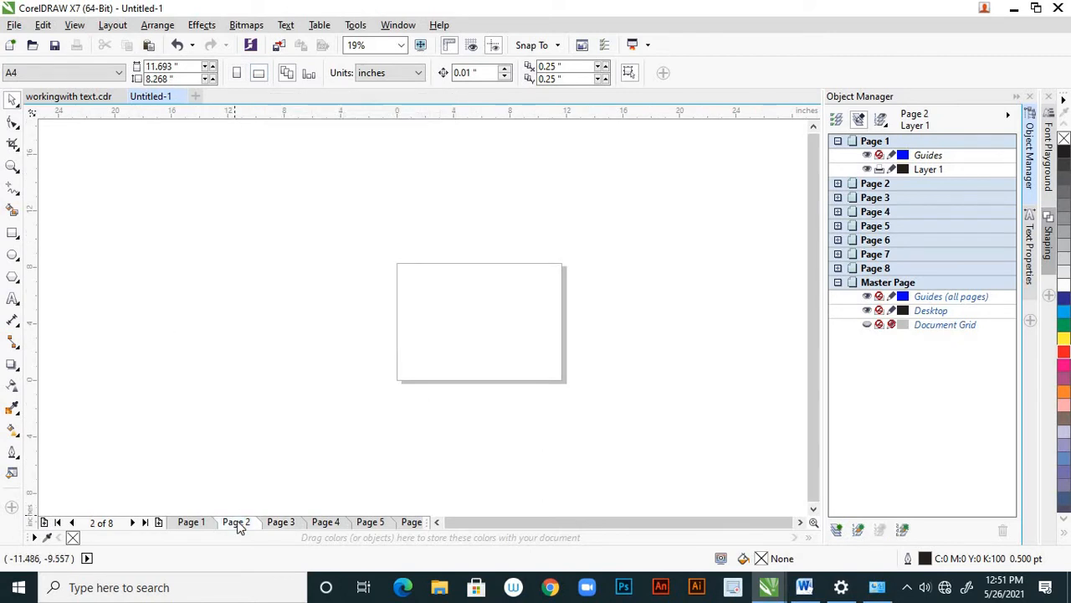
left_click(283, 524)
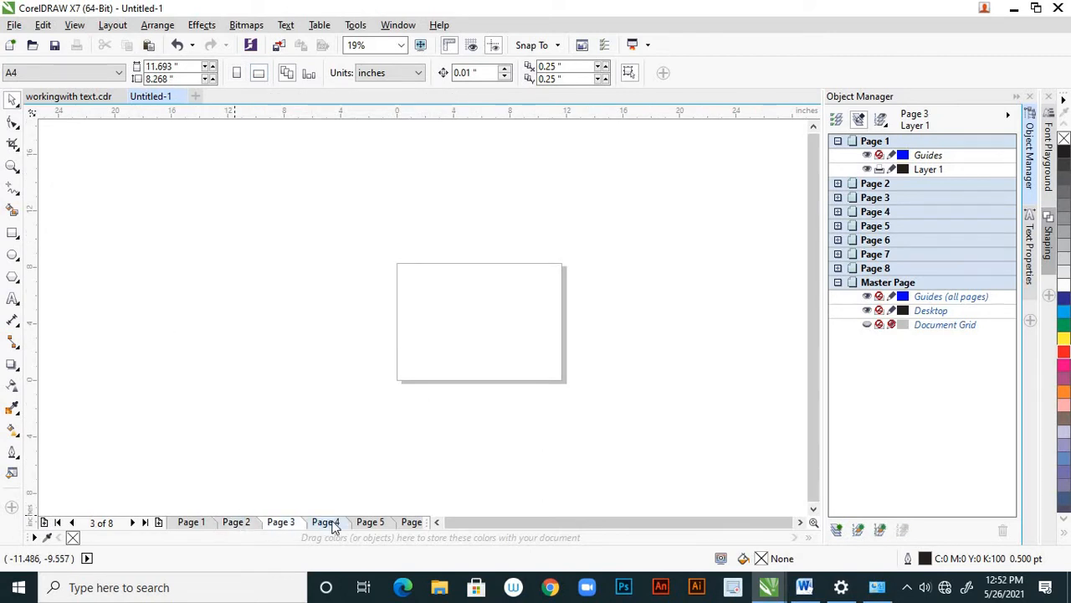
Step: Check the orientation of pages 4, 5, 6, 2 and 3, ending on page 4
left_click(326, 524)
left_click(374, 524)
left_click(415, 524)
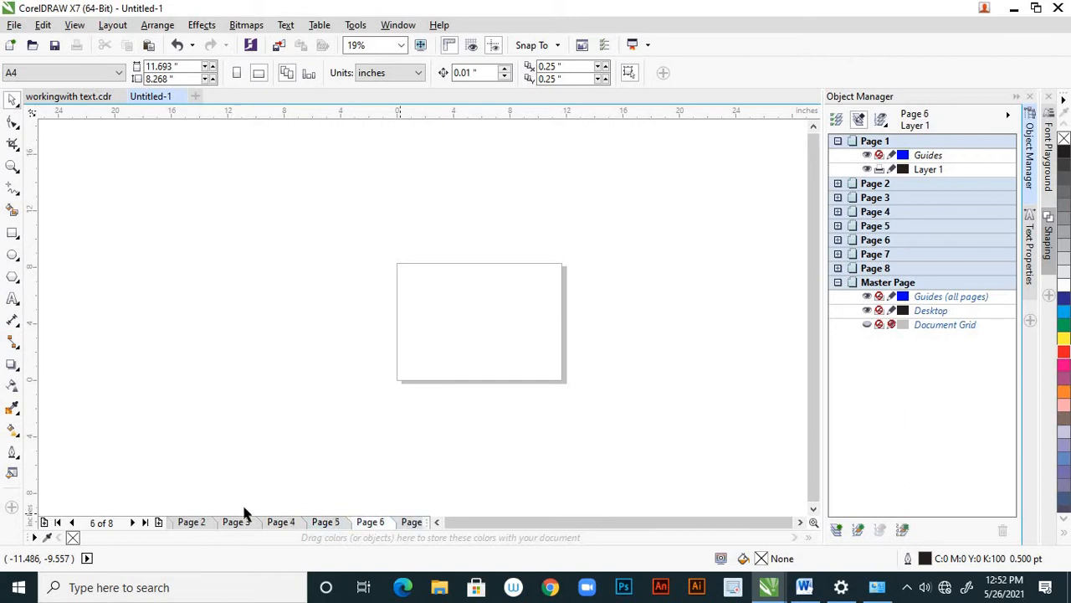
left_click(192, 524)
left_click(237, 524)
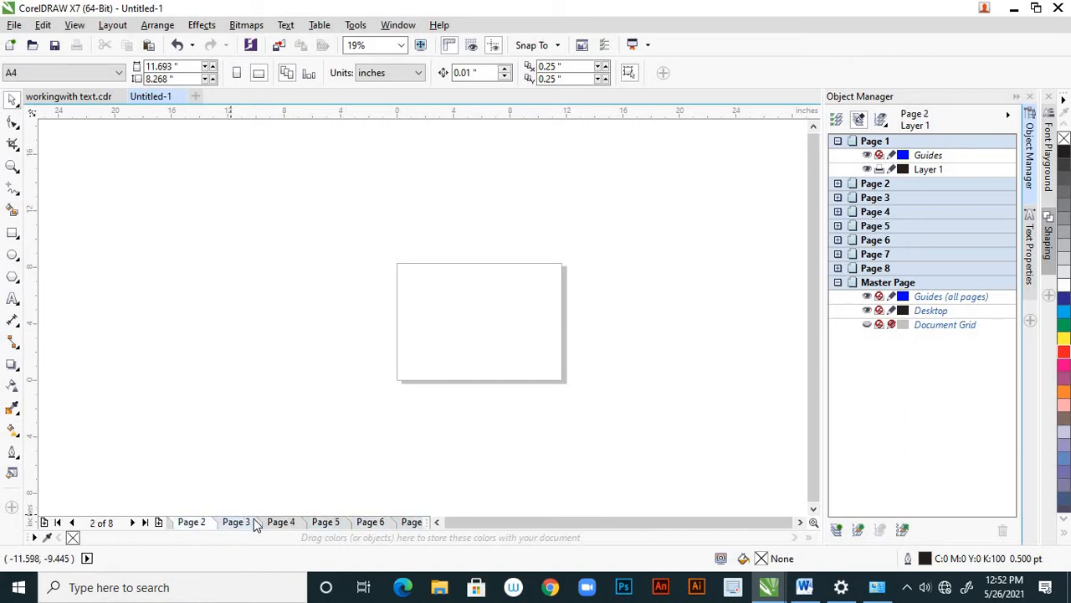
left_click(281, 523)
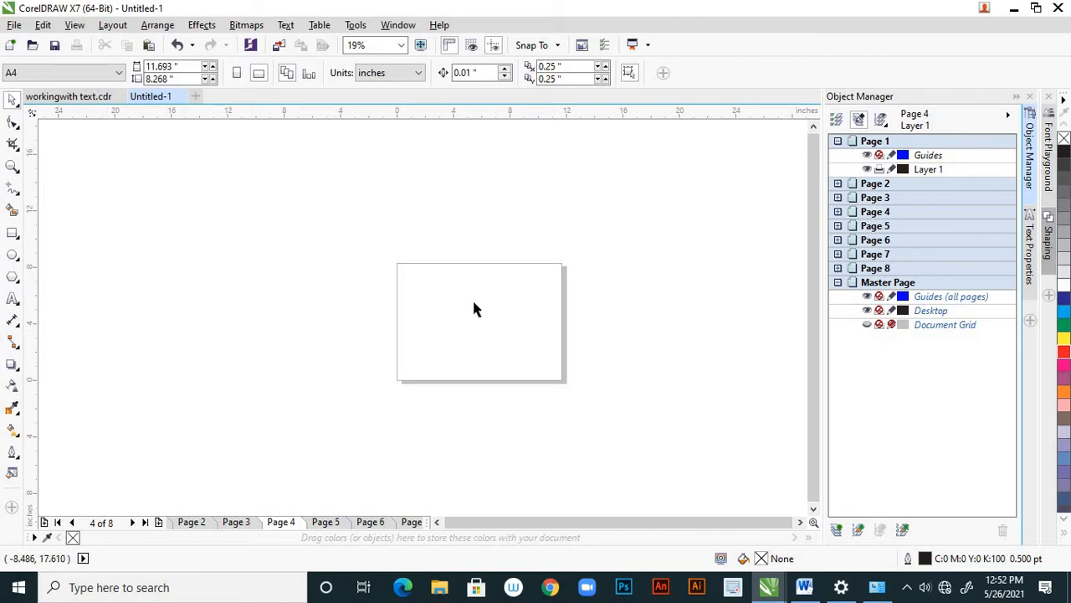
Step: Switch all pages back to portrait orientation and check pages 6, 3, 2, 1 and 4, returning to page 1
left_click(238, 77)
left_click(367, 524)
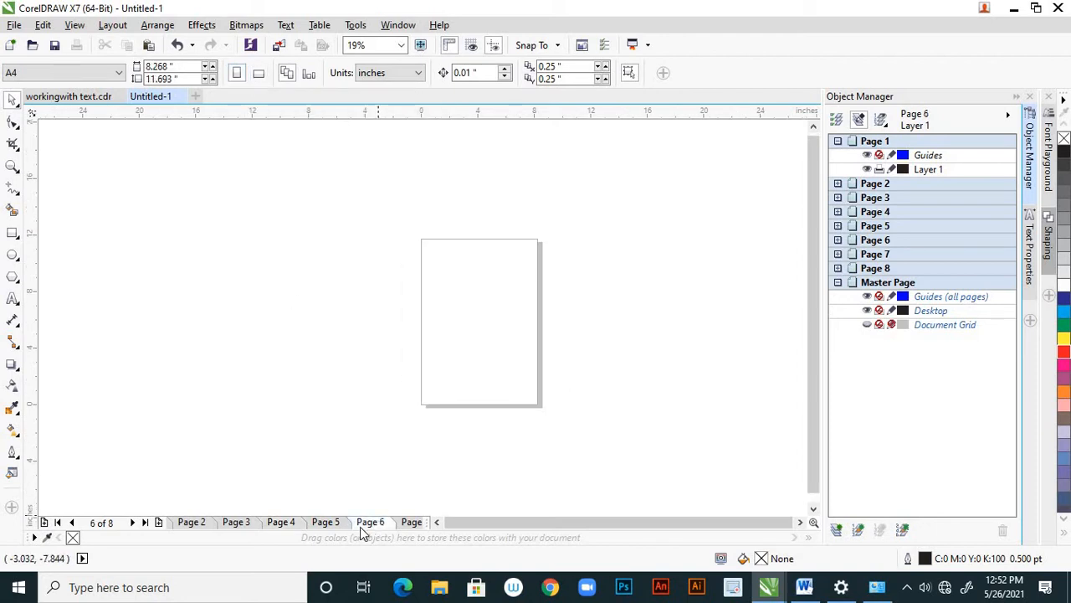
left_click(236, 523)
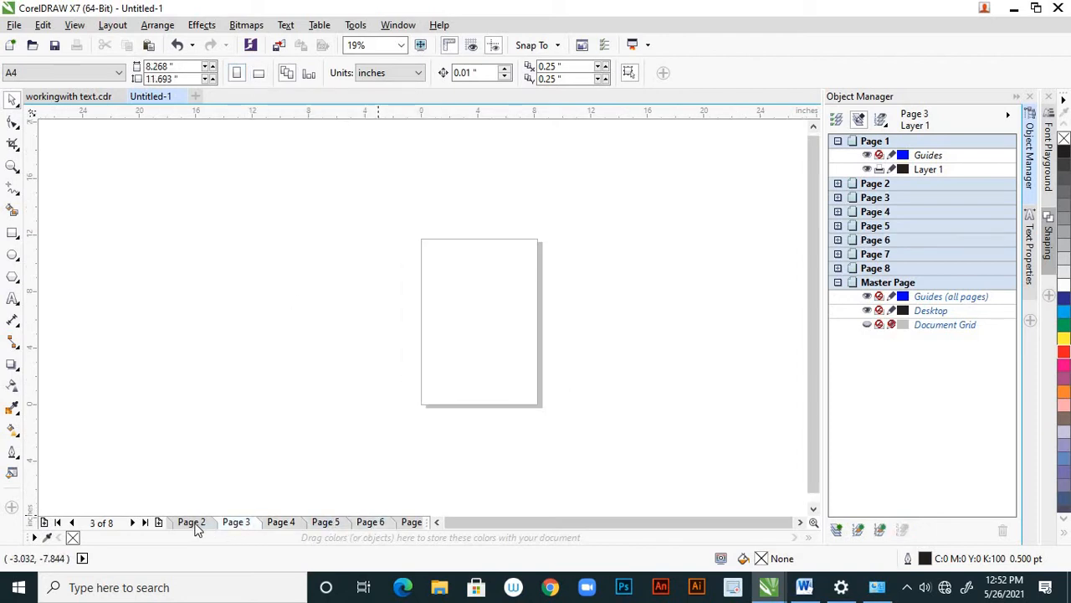
left_click(195, 524)
left_click(72, 523)
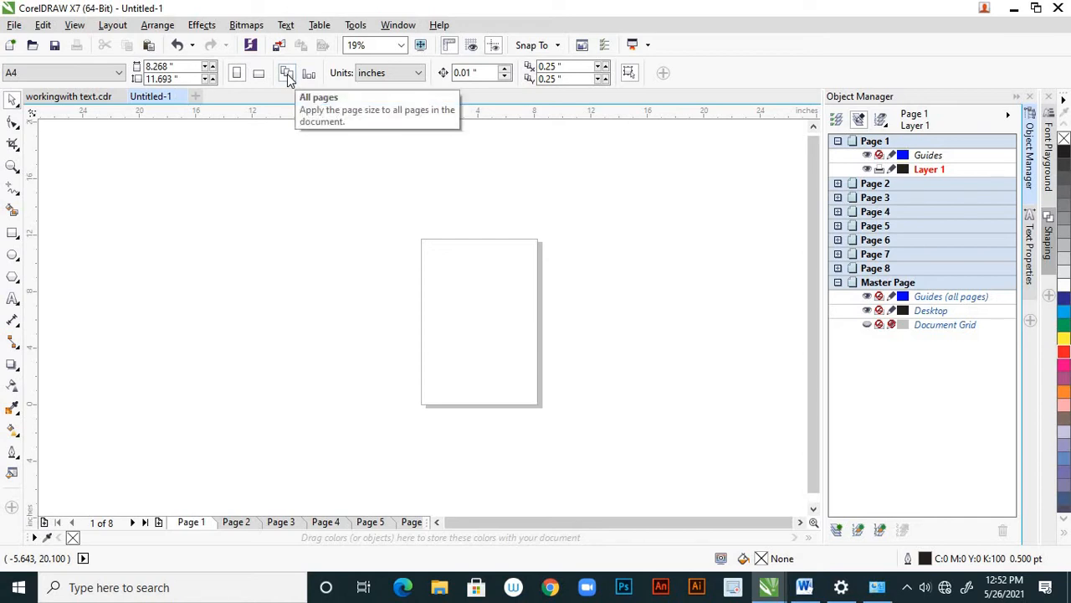
left_click(326, 523)
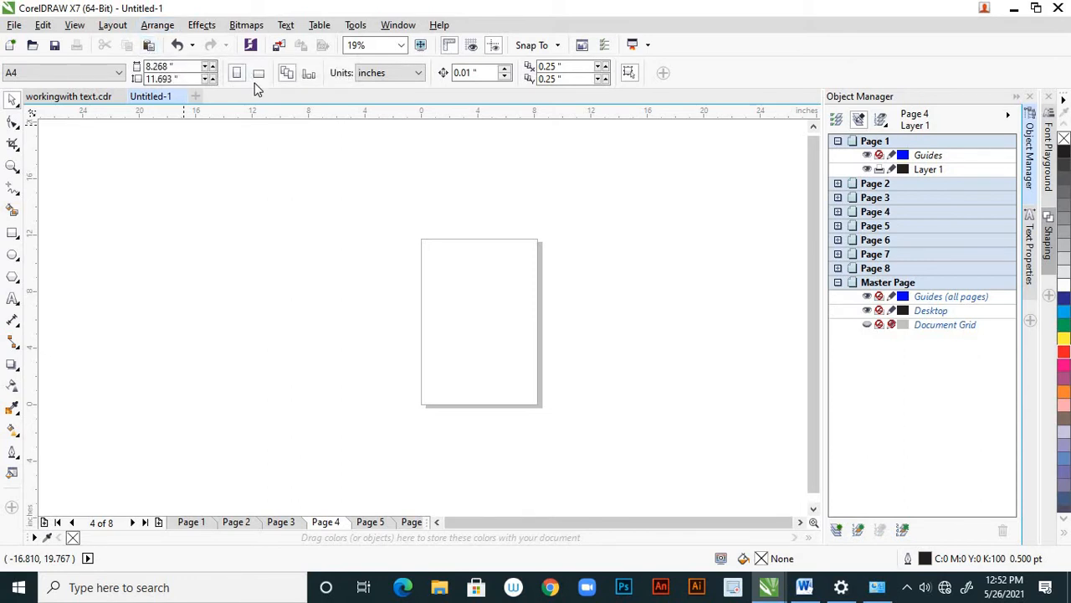
left_click(206, 525)
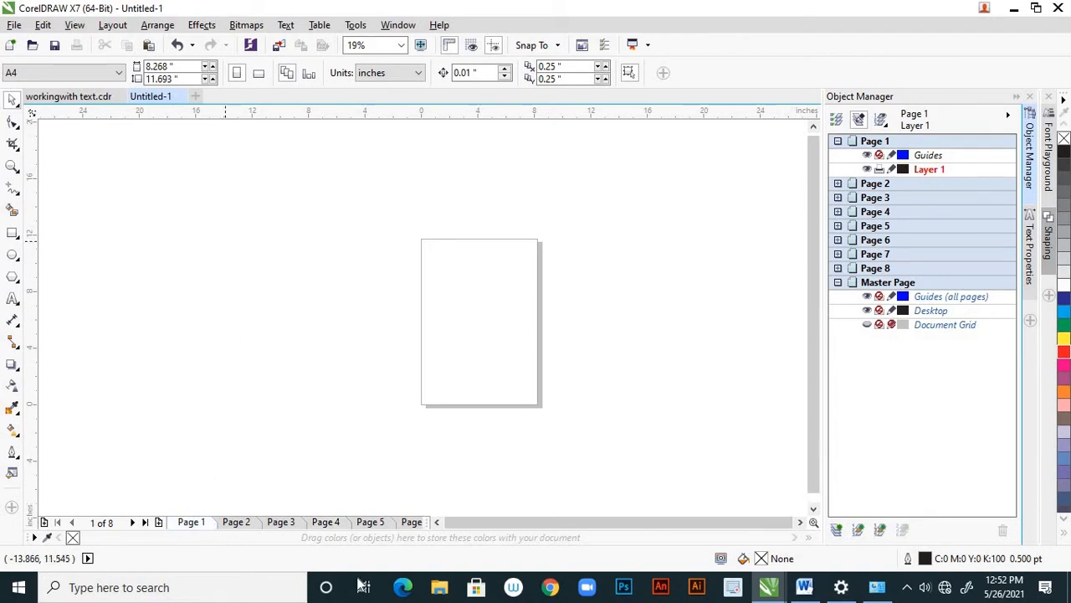
Step: Resize only page 5 to 10 inches wide and 12 inches high
left_click(372, 522)
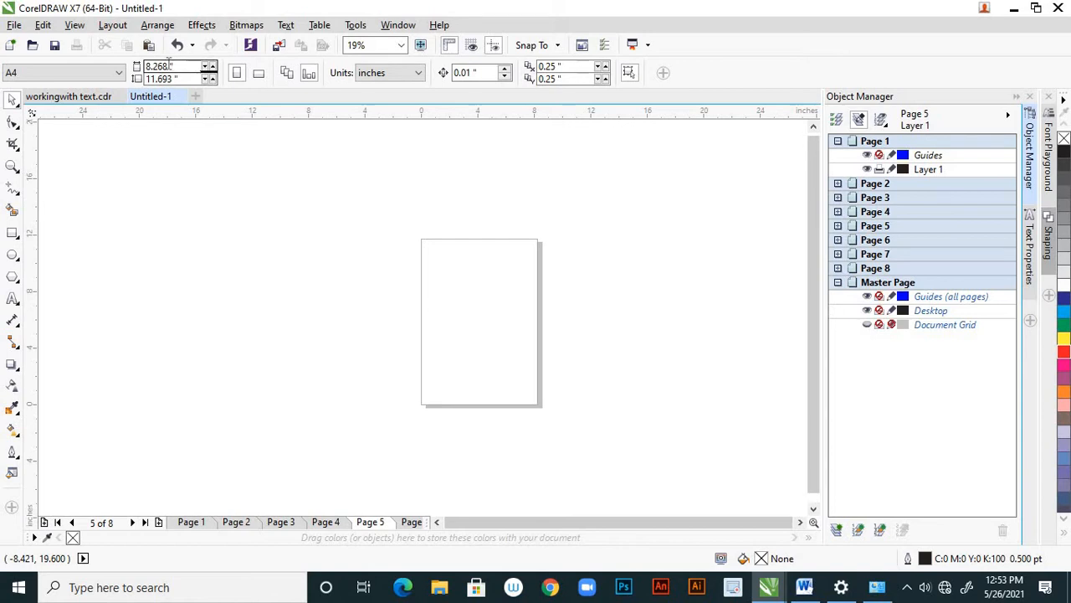
left_click_drag(177, 67, 132, 64)
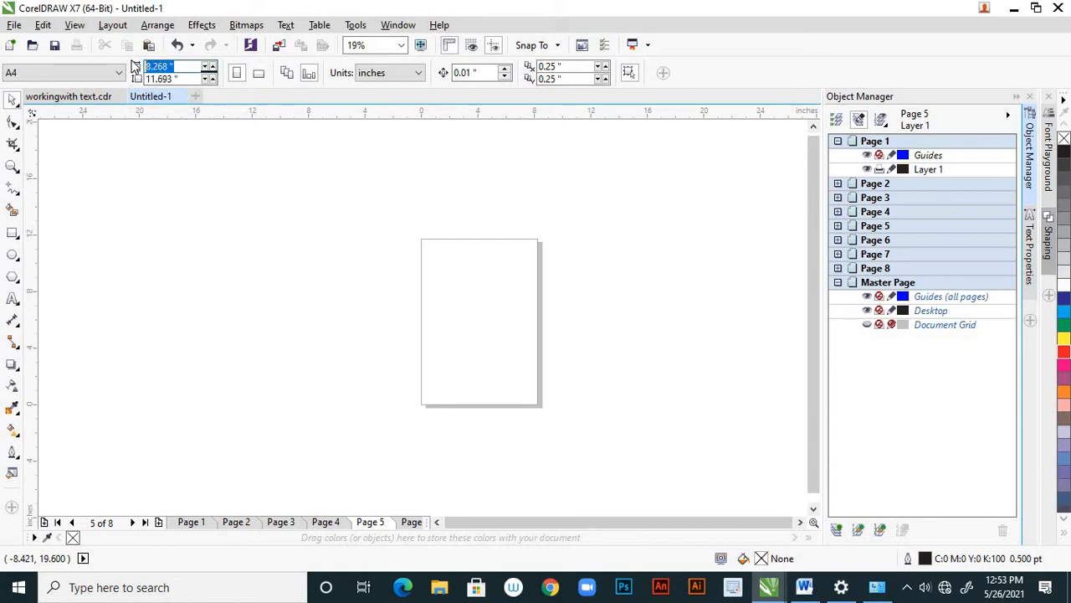
type("10")
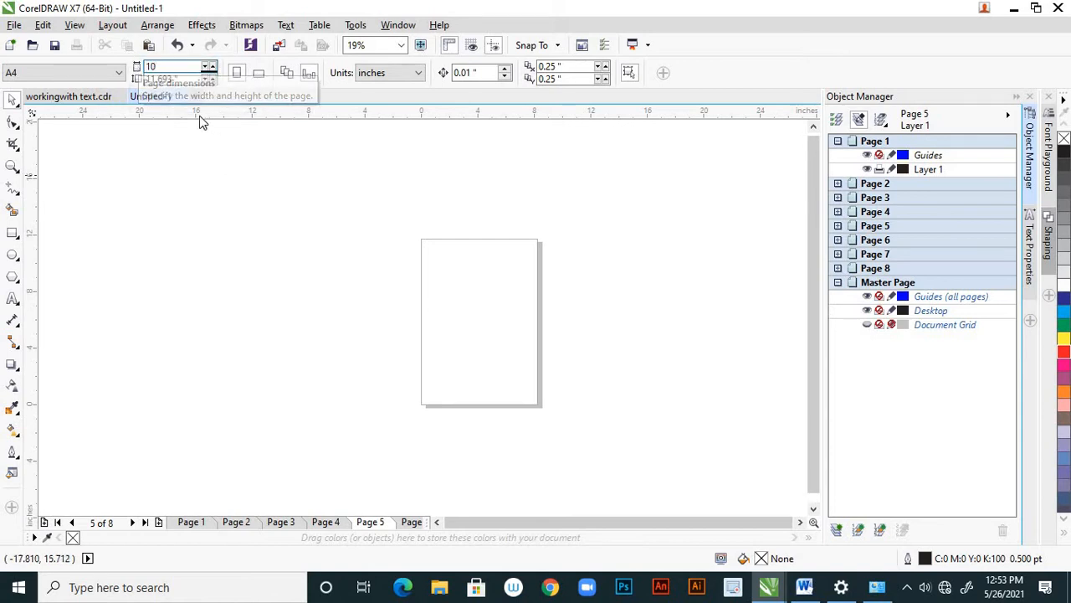
left_click(161, 77)
left_click_drag(163, 73, 139, 76)
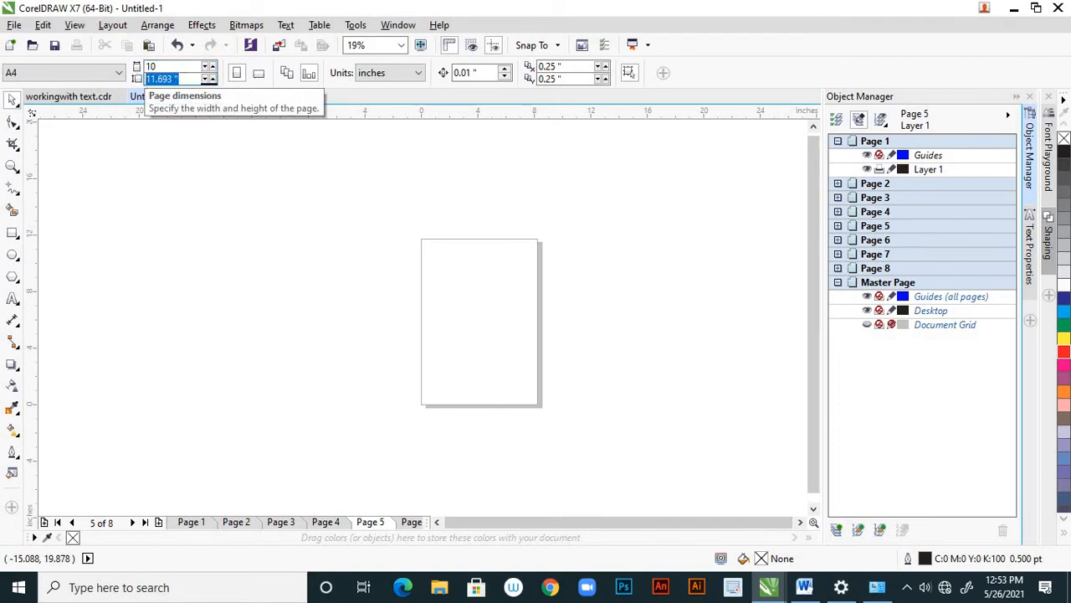
type("12")
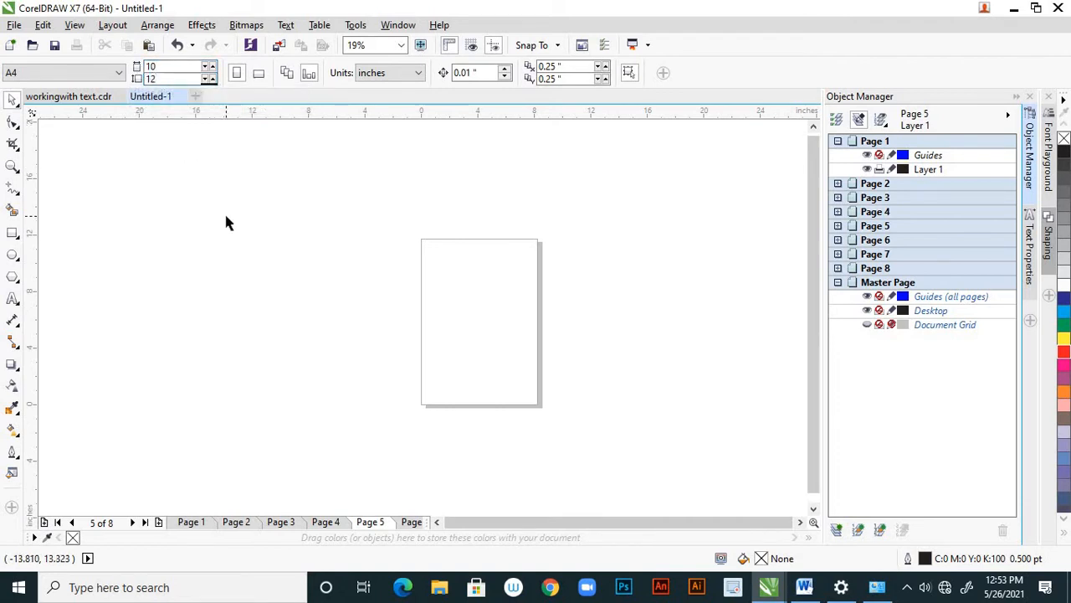
key("Return")
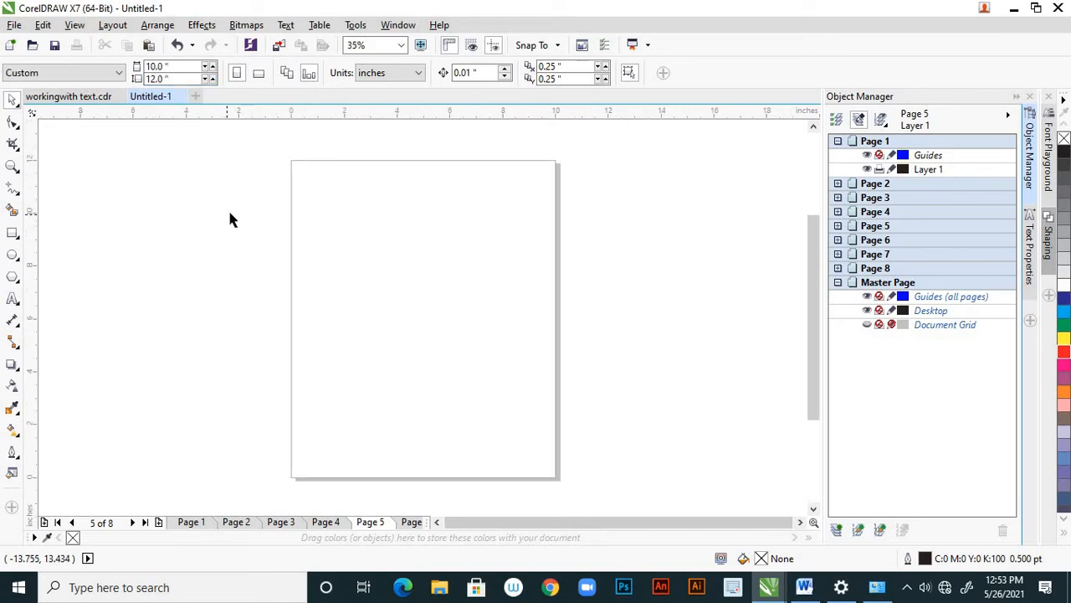
Step: Compare the size of page 5 with pages 2, 3, 4 and 6, keeping page sizing limited to the current page
left_click(327, 522)
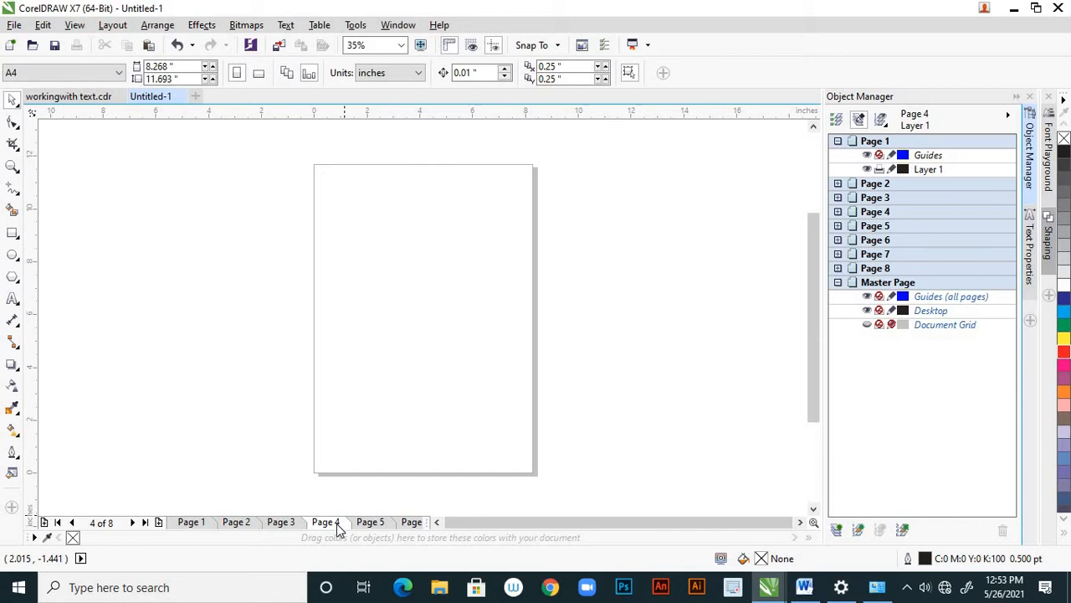
left_click(283, 523)
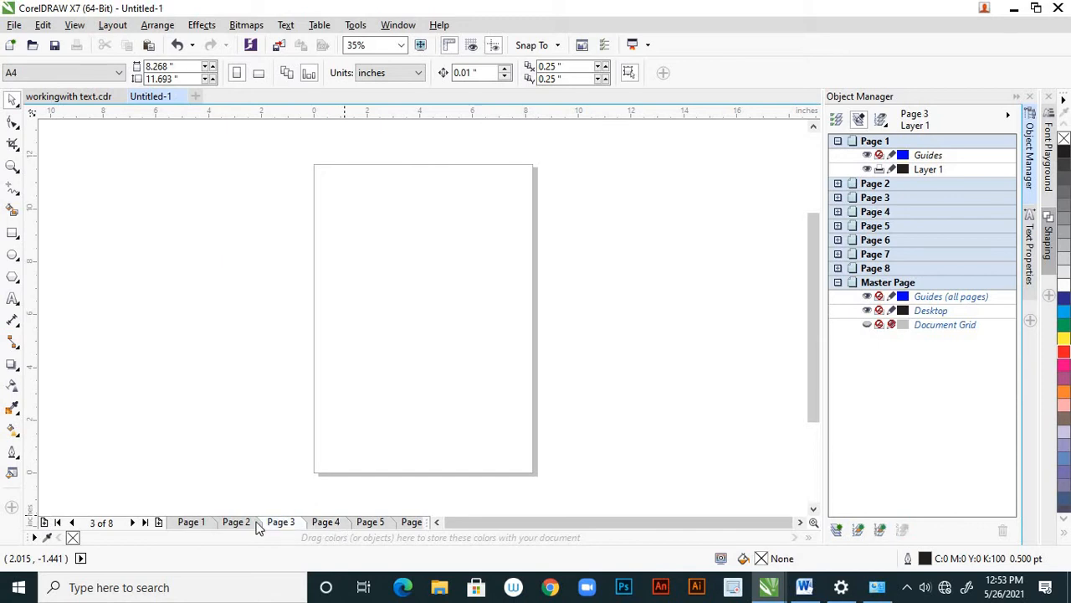
left_click(246, 524)
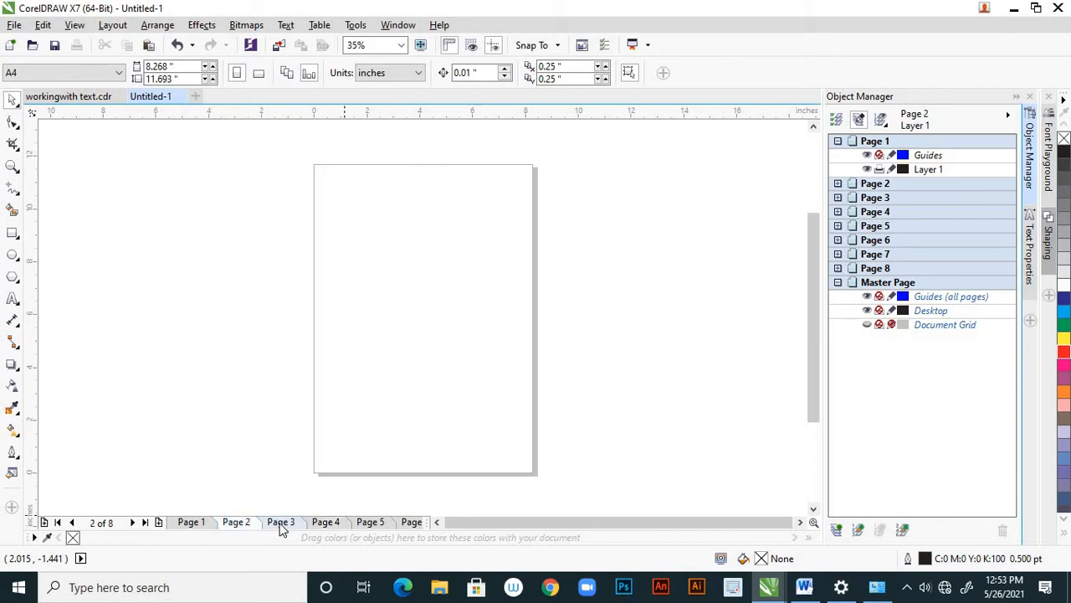
left_click(283, 523)
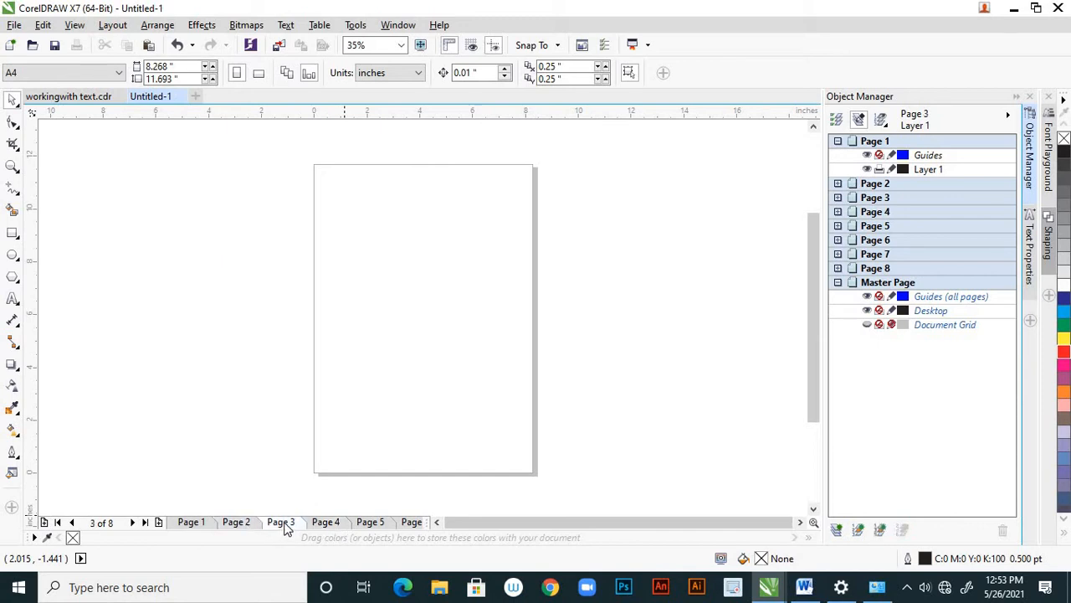
left_click(326, 523)
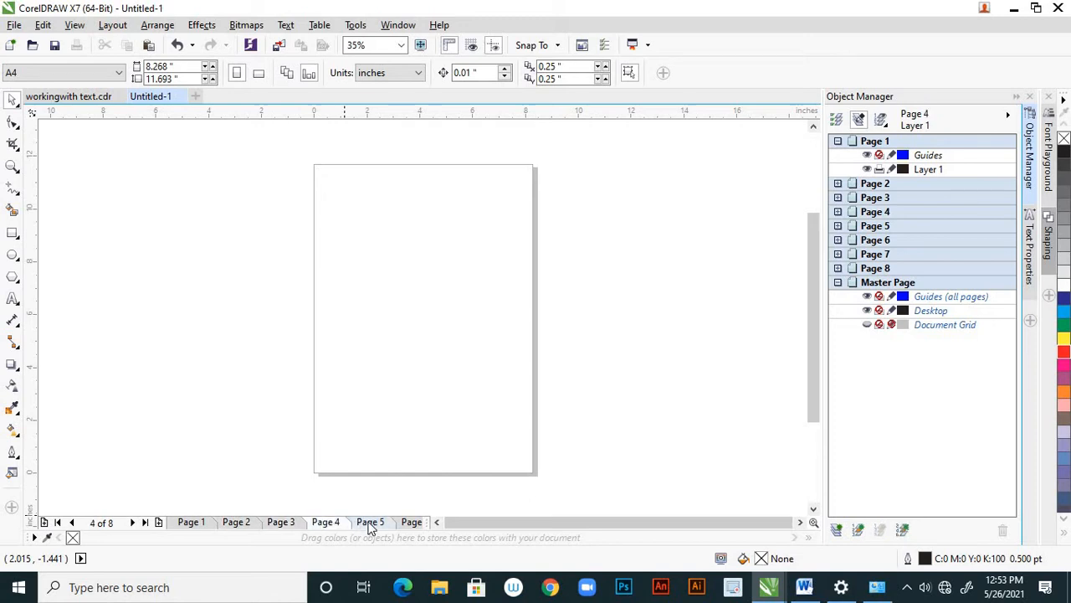
left_click(371, 522)
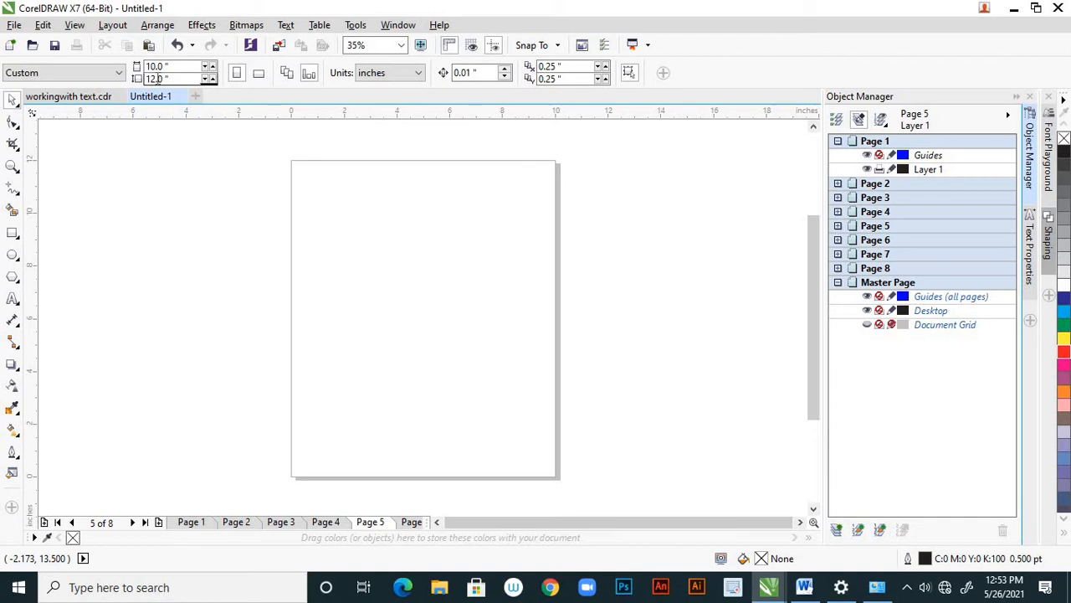
left_click(311, 74)
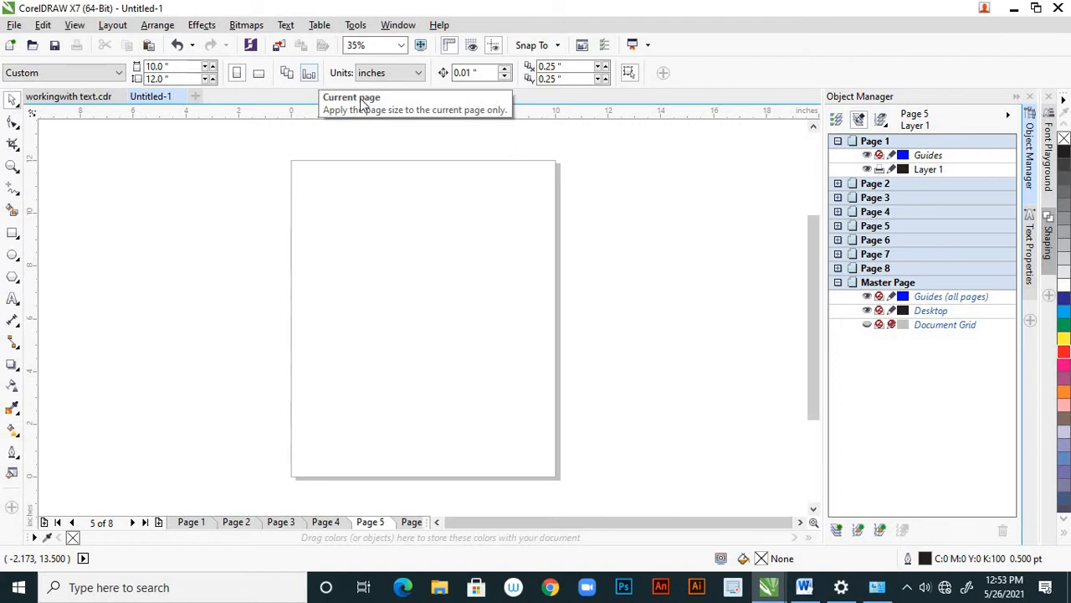
left_click(410, 524)
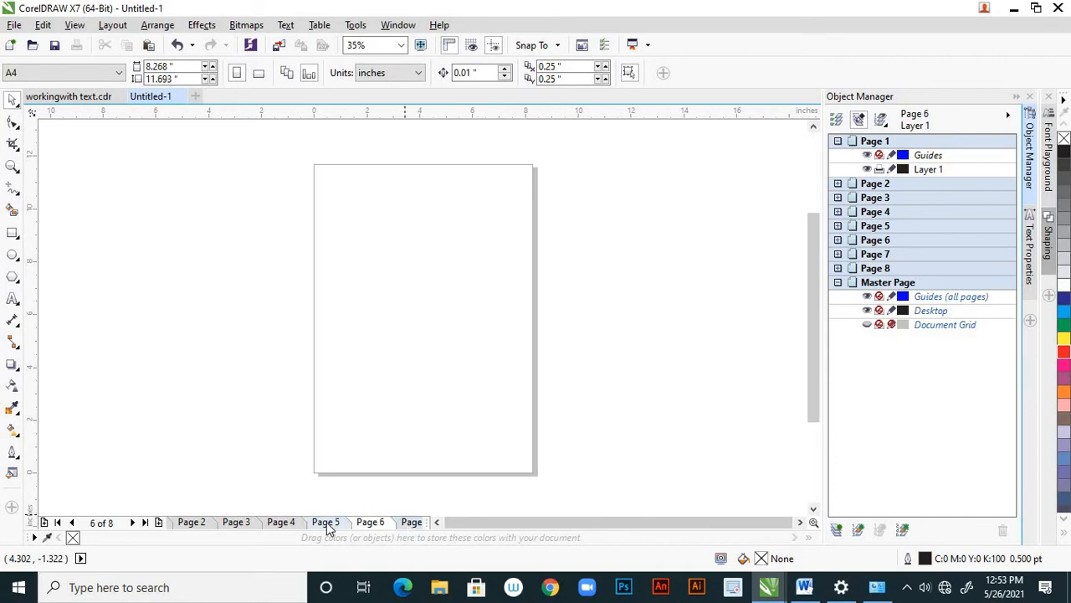
left_click(326, 523)
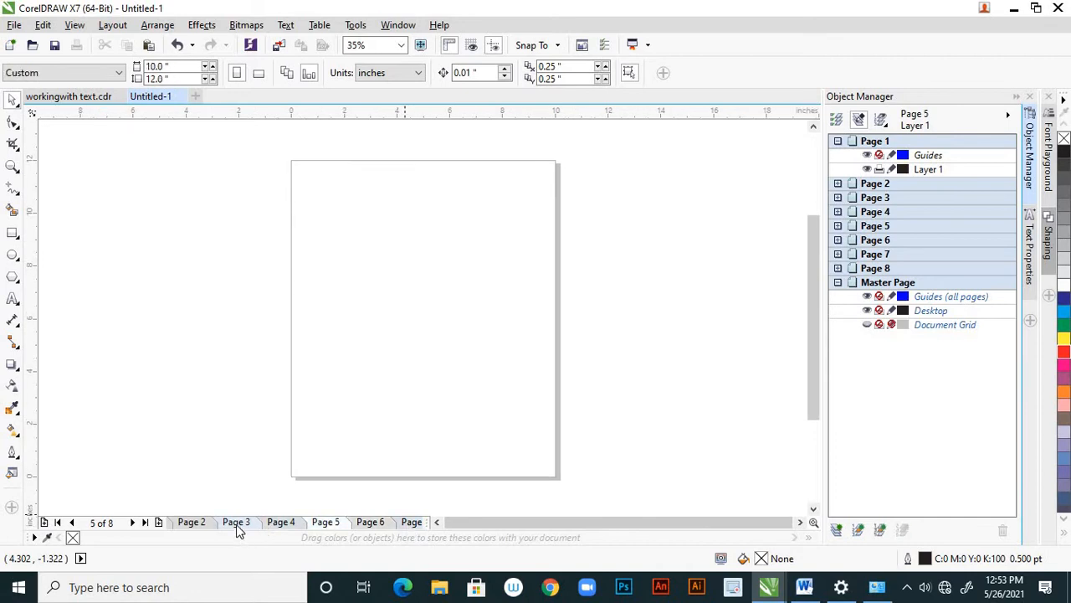
left_click(236, 523)
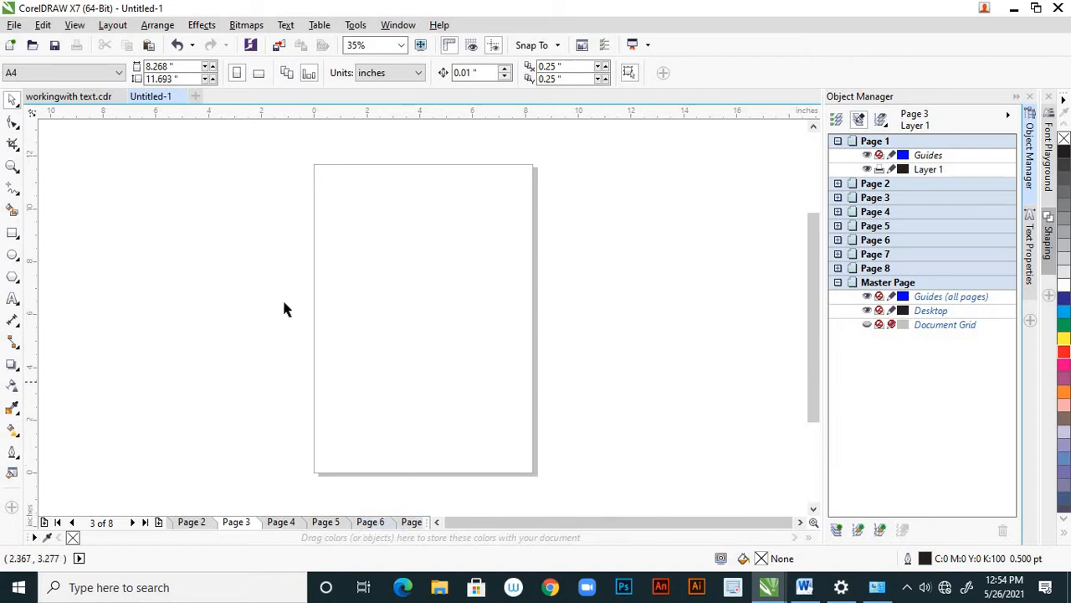
Step: Delete pages 8, 7 and 6 from the end of the document
left_click(410, 522)
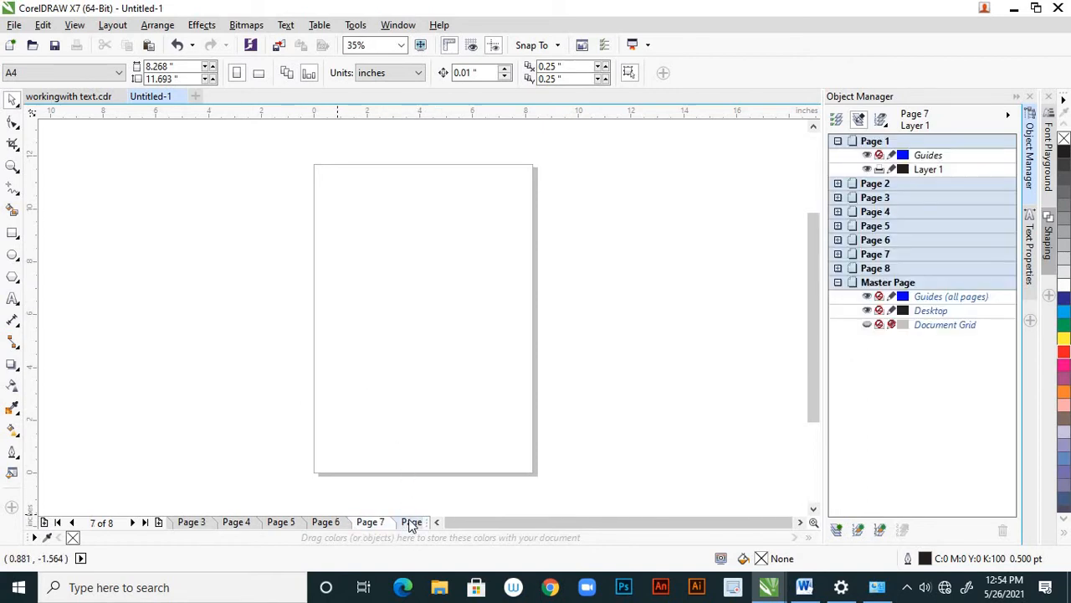
right_click(410, 523)
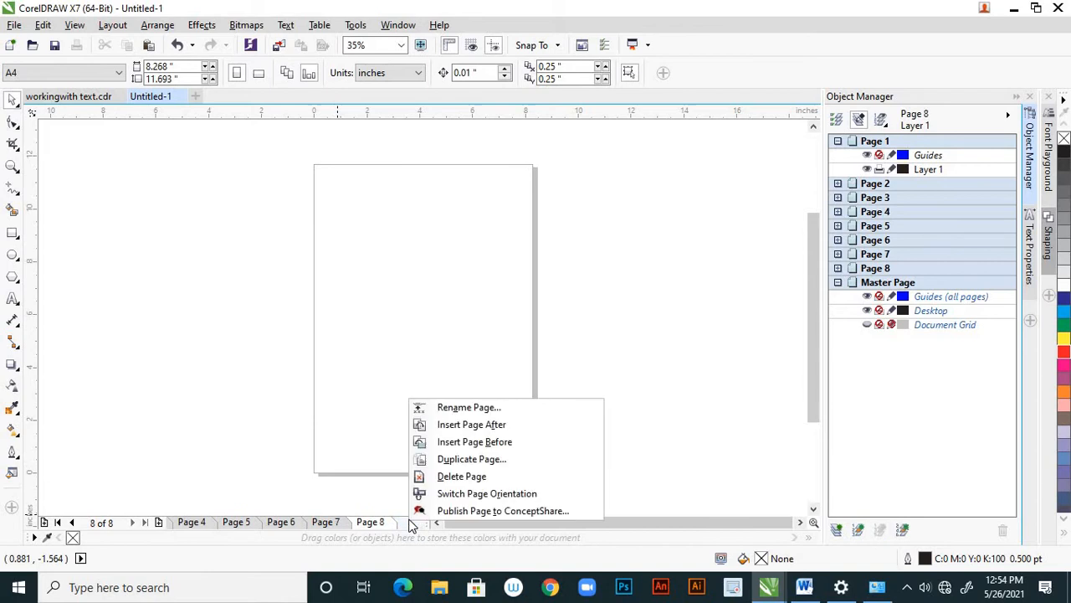
left_click(440, 476)
right_click(383, 522)
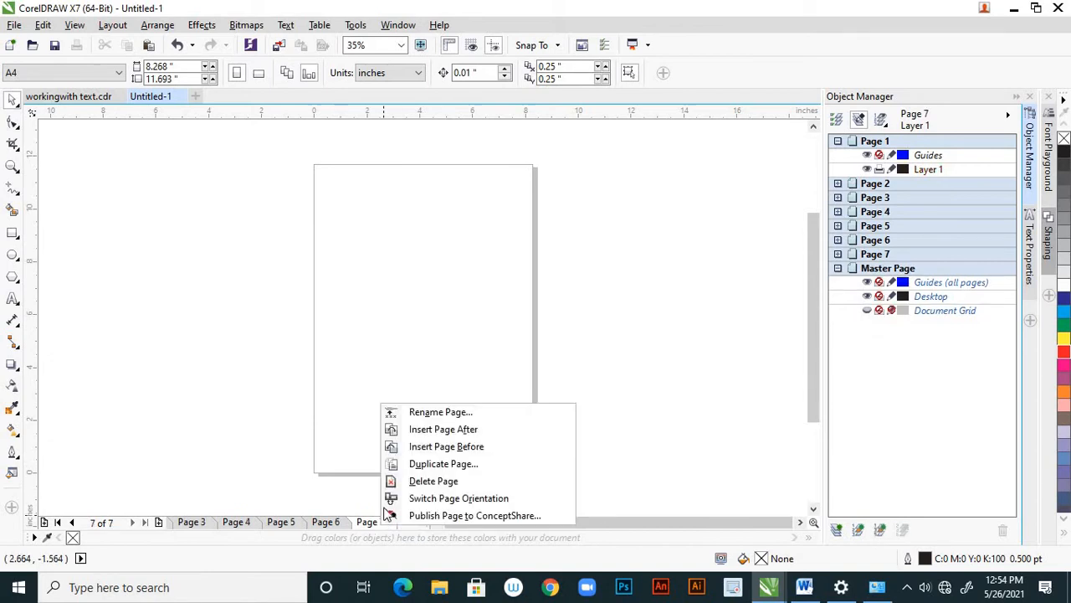
left_click(434, 483)
right_click(376, 529)
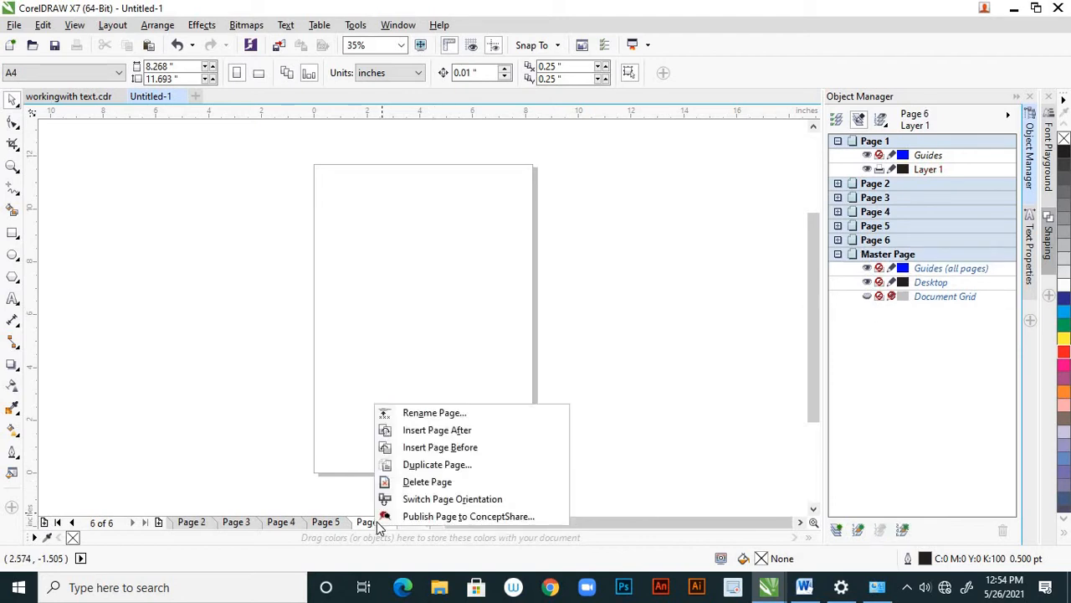
left_click(414, 484)
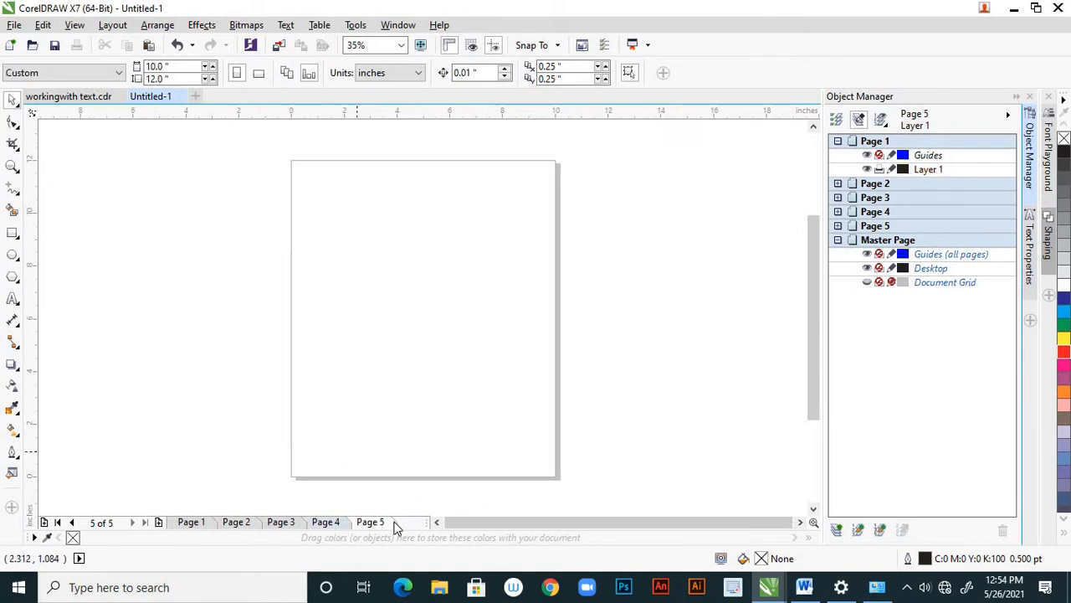
Step: Insert a new page after page 4 and check pages 6, 5 and 4
left_click(335, 523)
right_click(332, 527)
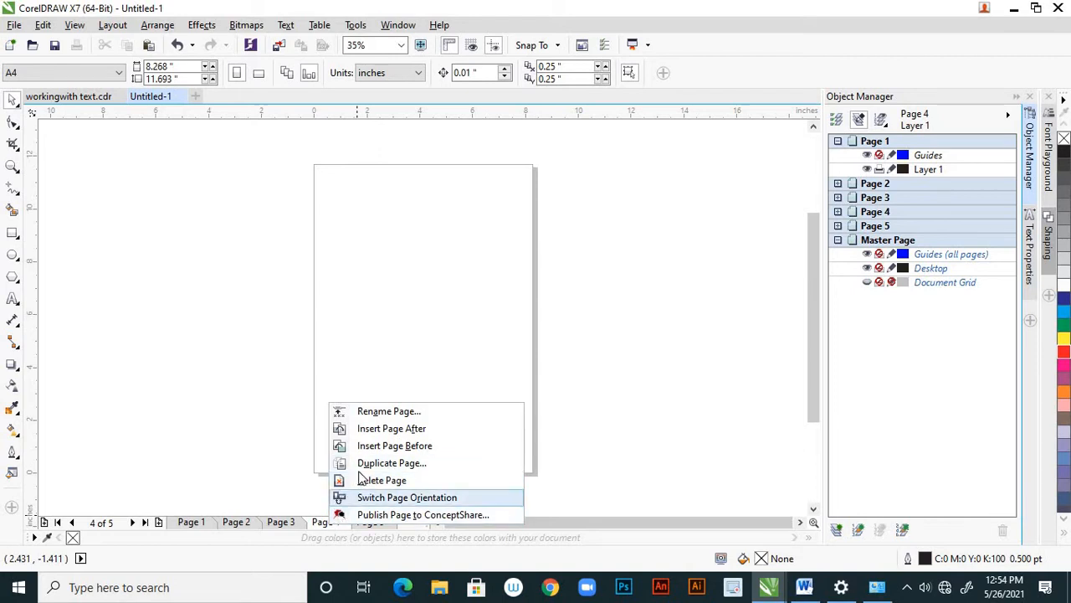
left_click(406, 428)
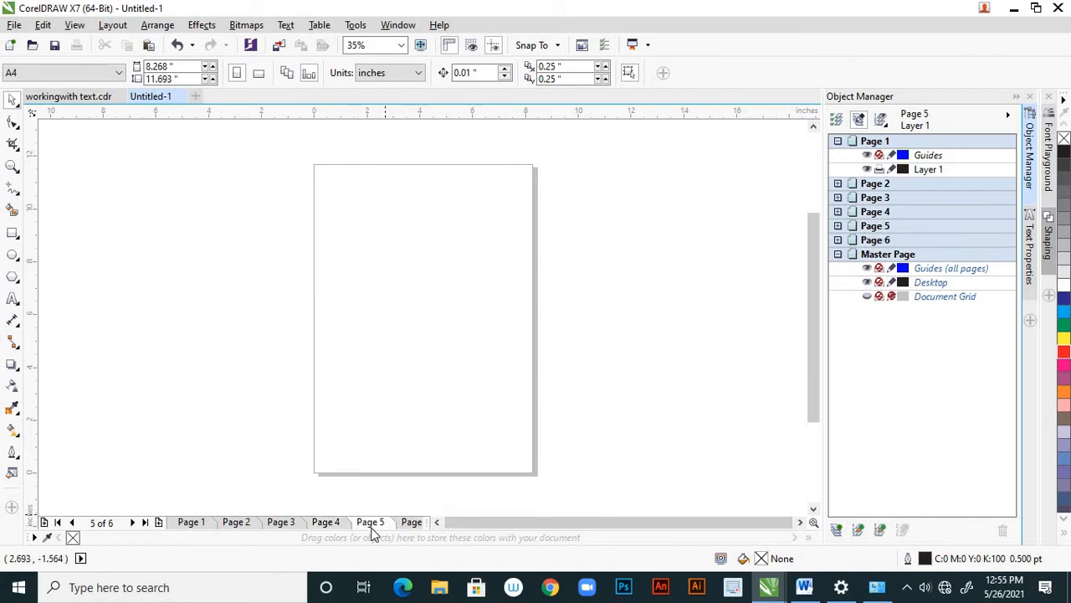
left_click(411, 523)
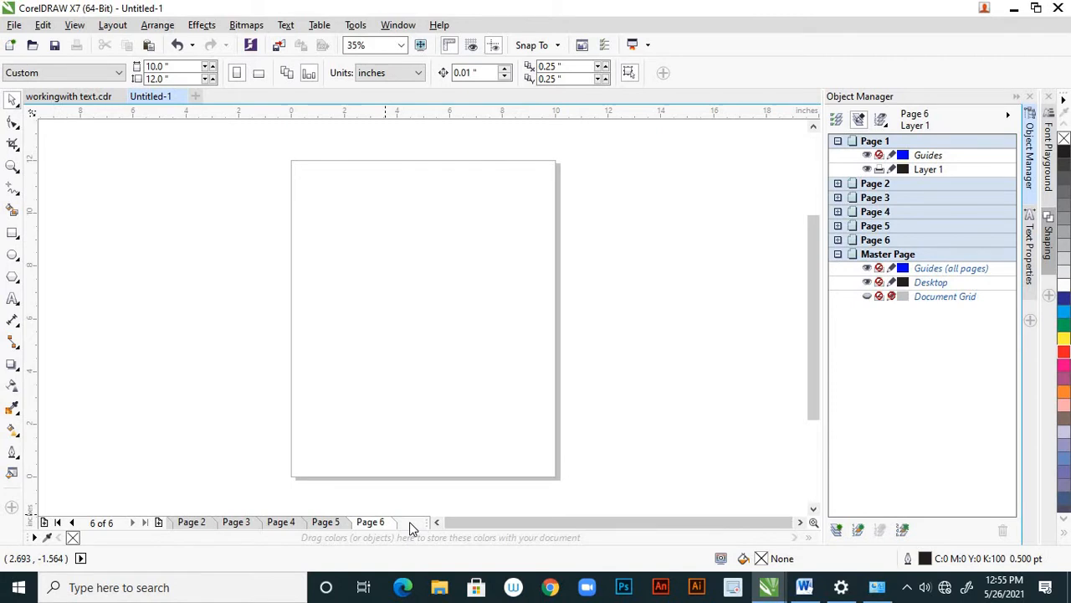
left_click(328, 526)
left_click(287, 525)
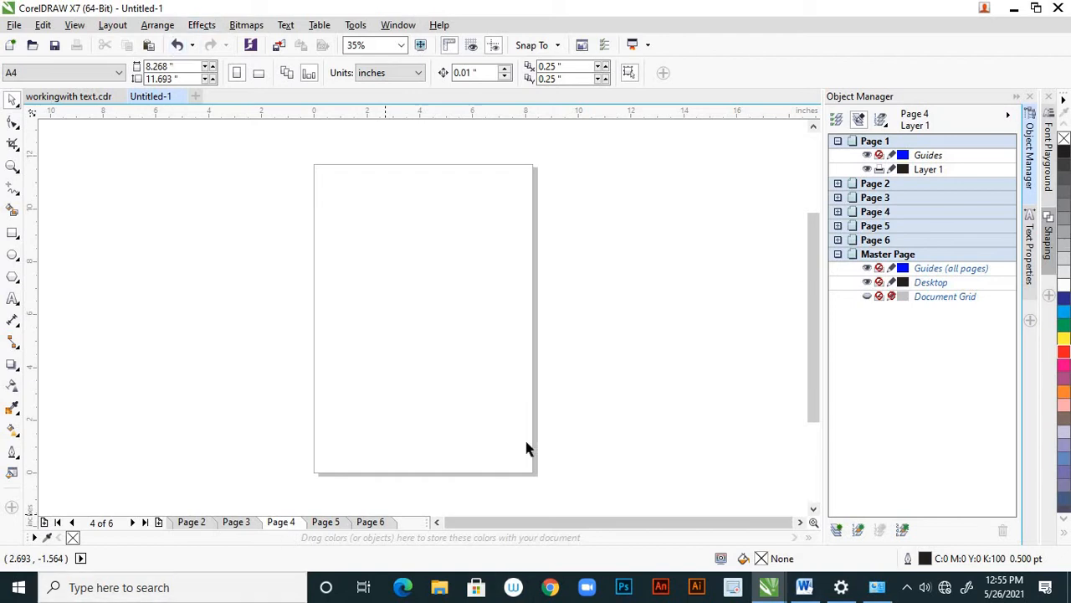
Step: Insert one portrait A4 page before page 4
left_click(122, 27)
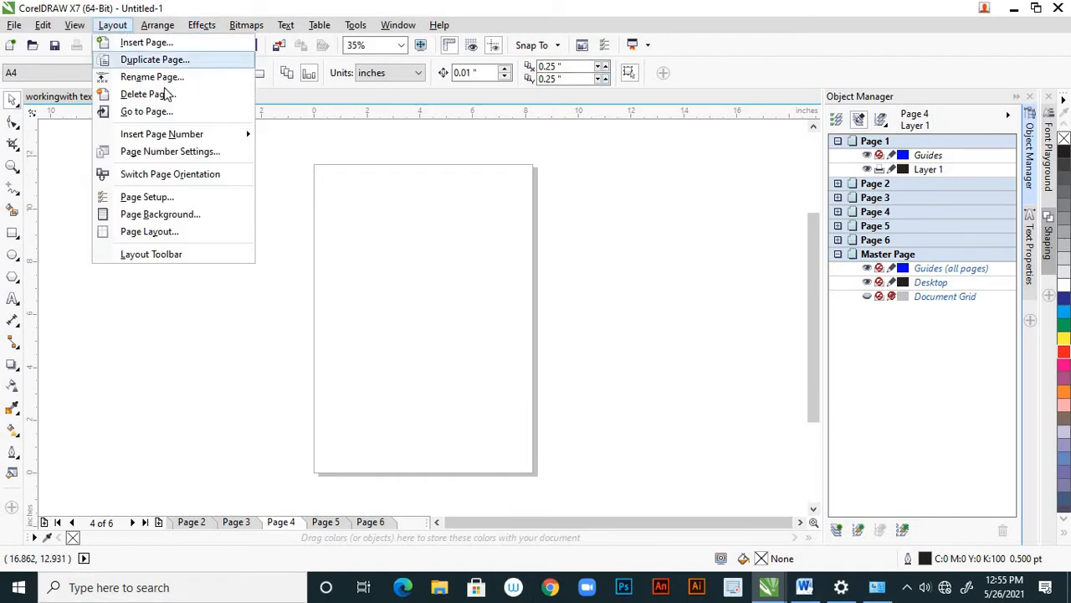
mouse_move(197, 134)
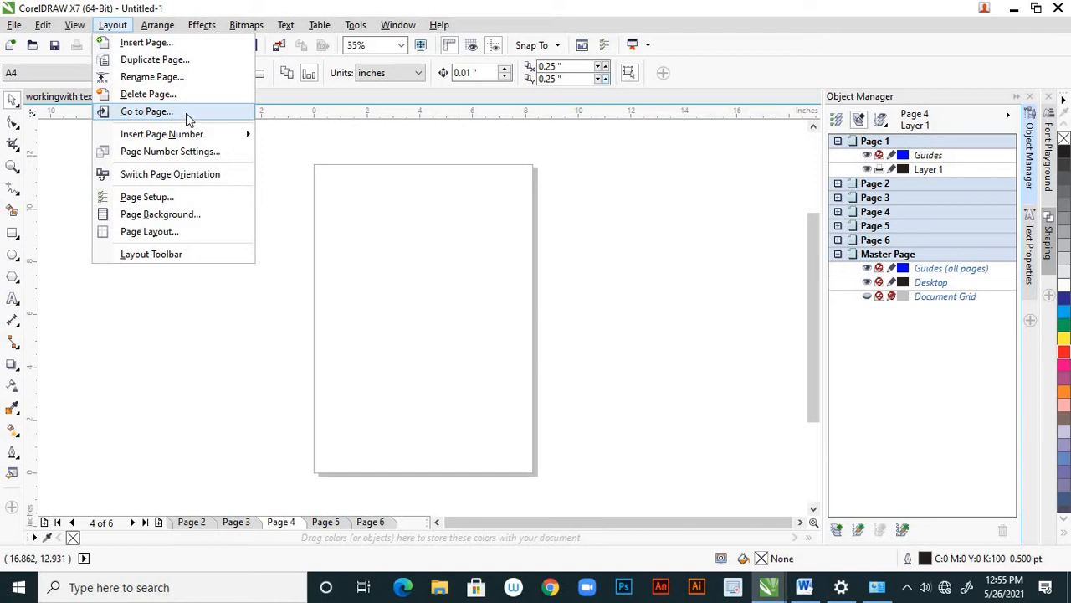
left_click(172, 42)
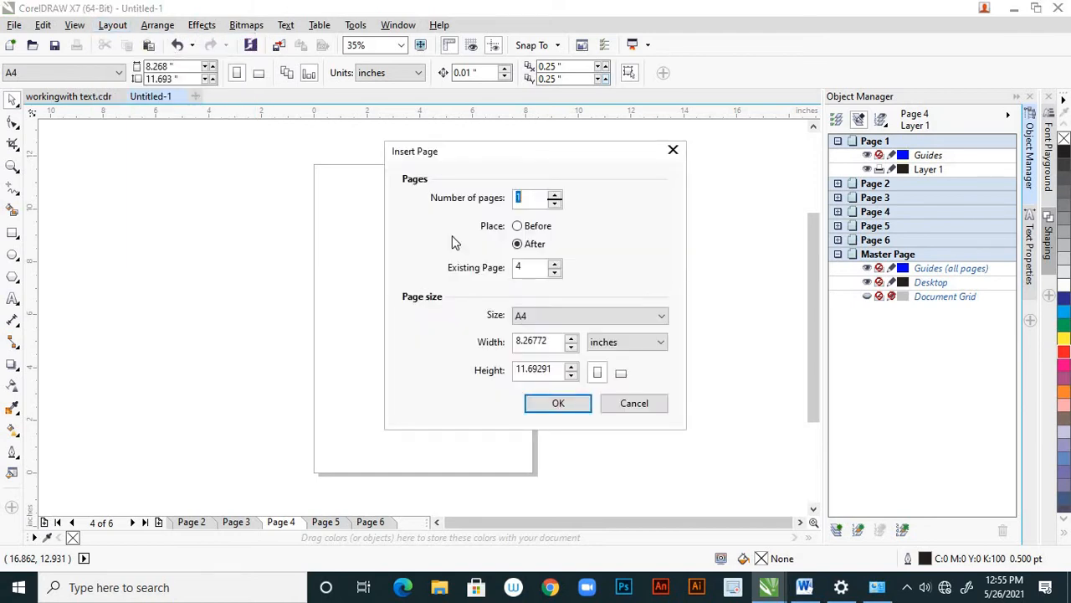
left_click_drag(592, 155, 625, 189)
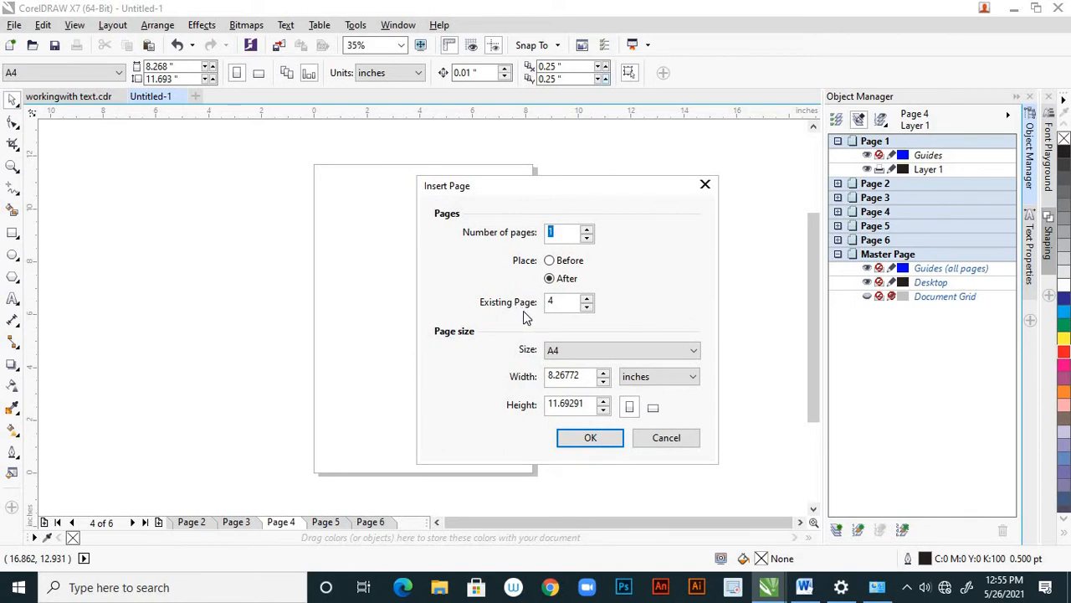
left_click_drag(600, 187, 623, 221)
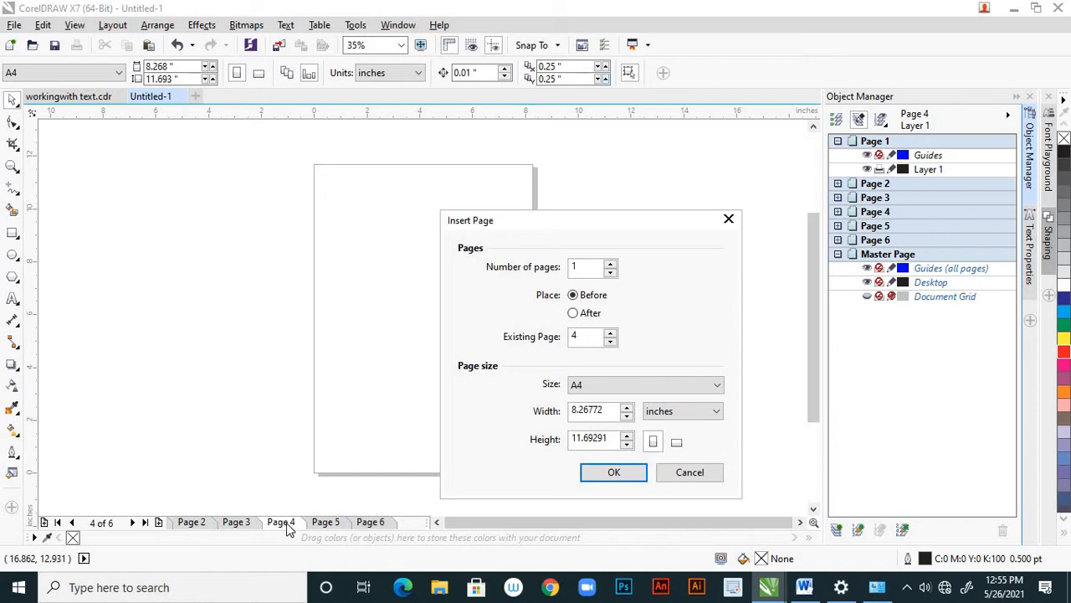
left_click(597, 474)
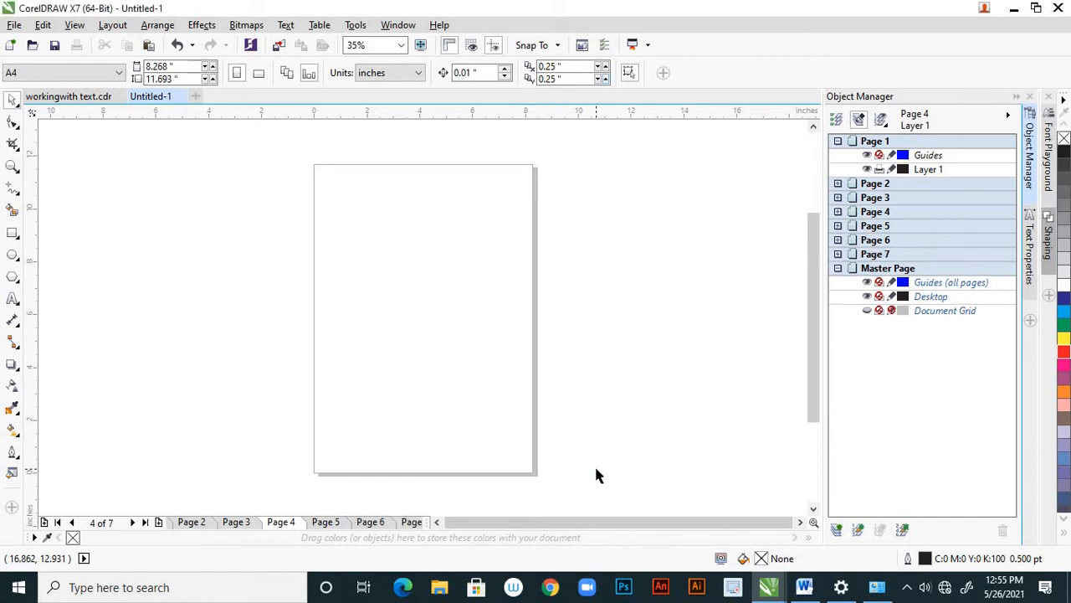
Step: Browse pages 4 to 7 and compare their page sizes
left_click(411, 523)
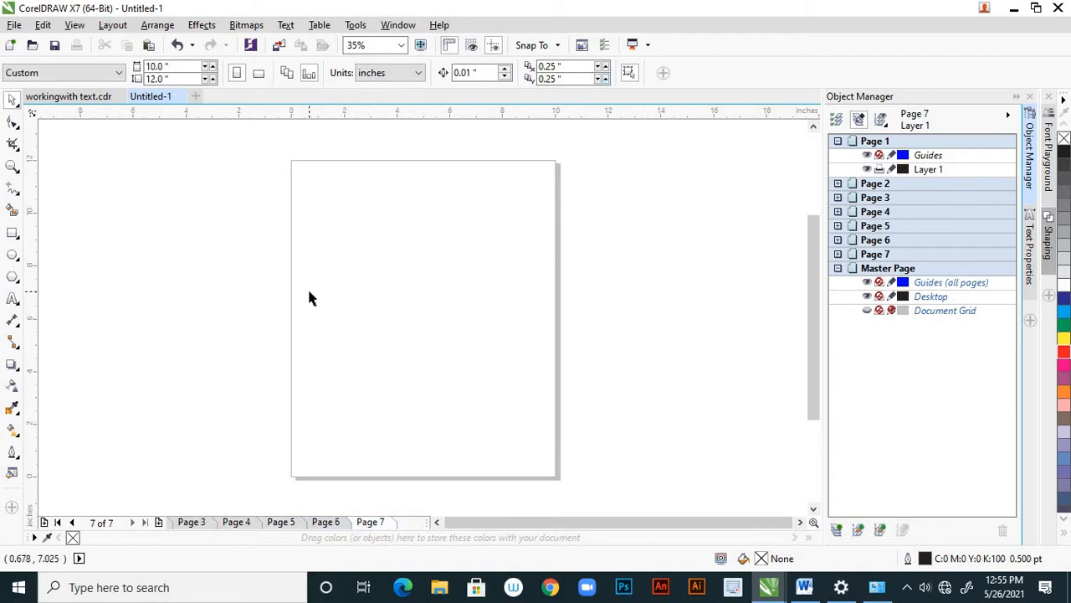
left_click(324, 522)
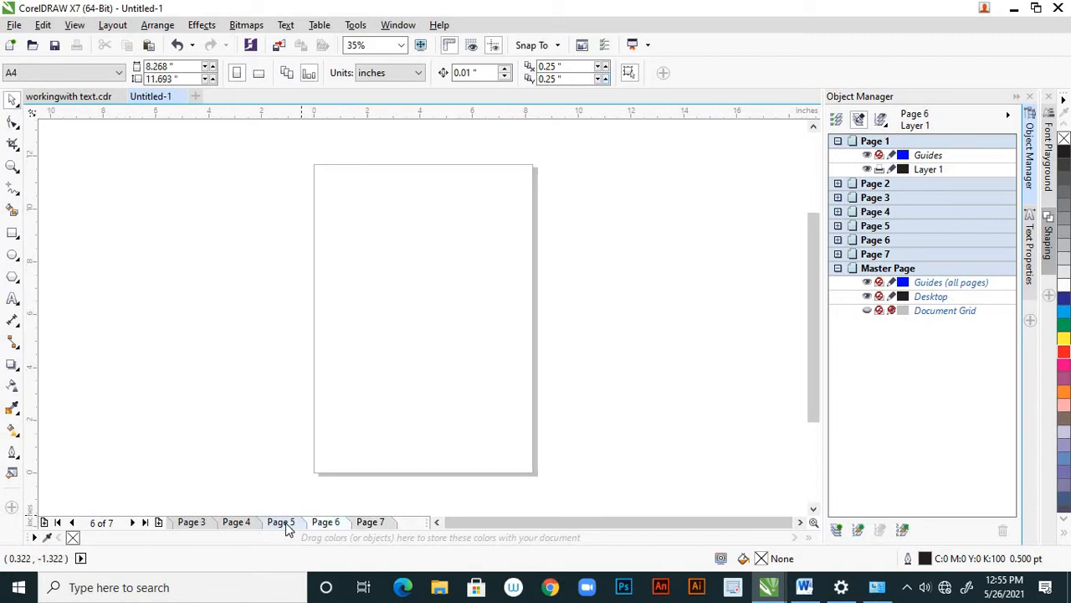
left_click(285, 524)
left_click(238, 523)
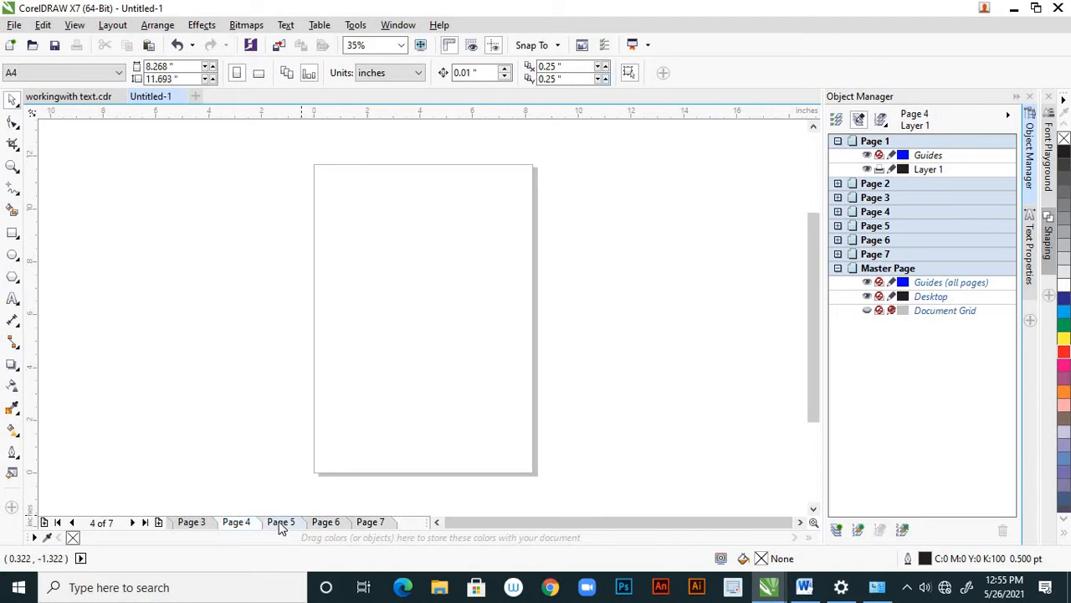
left_click(282, 523)
left_click(326, 523)
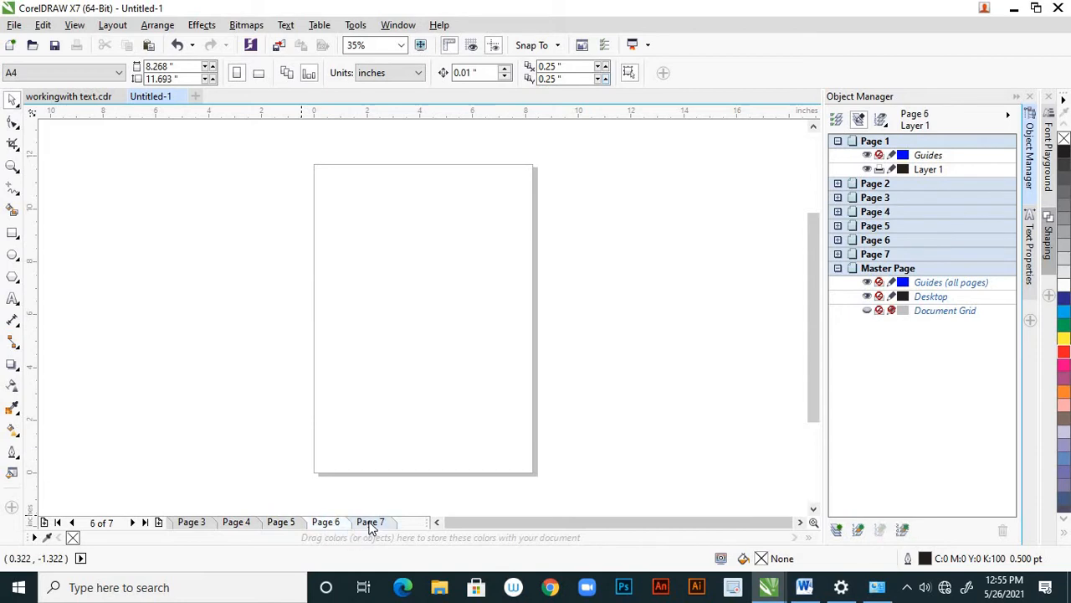
left_click(371, 524)
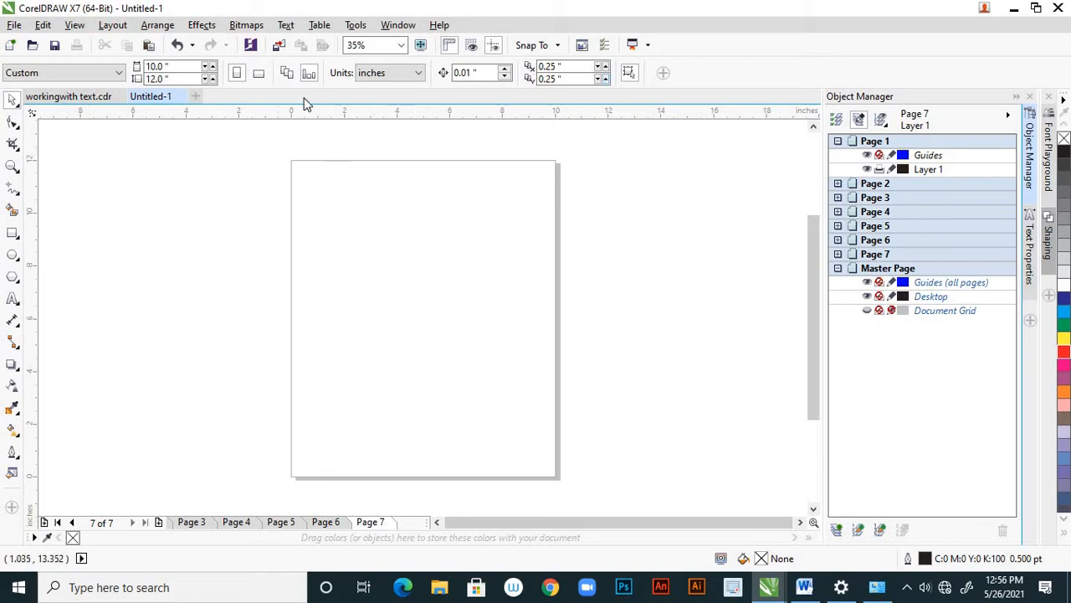
Step: Delete page 7 and page 6 from the end of the document
scroll(520, 291, "down", 2)
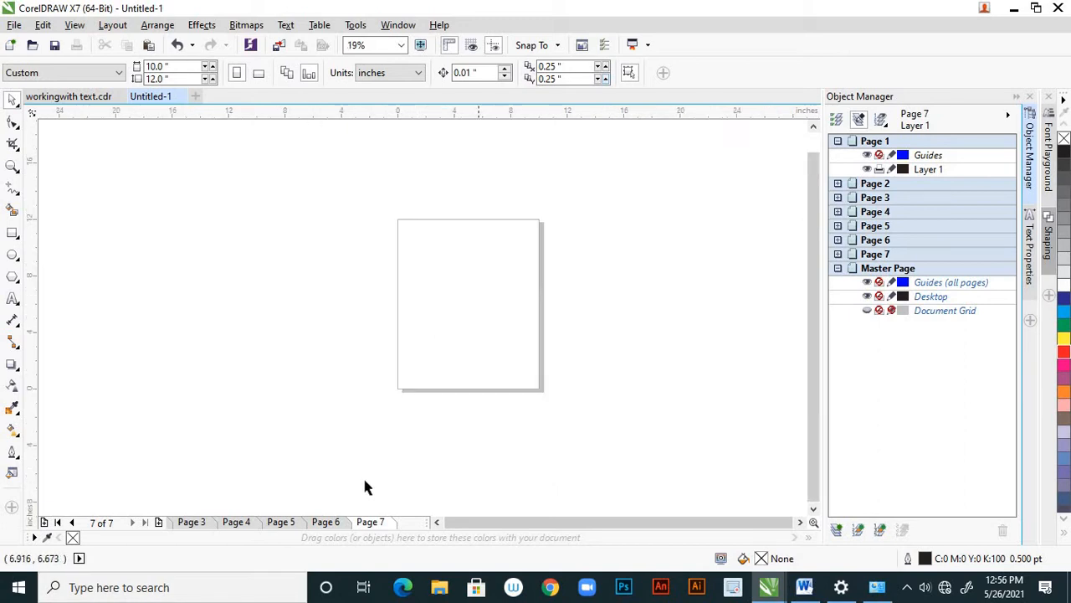
right_click(373, 524)
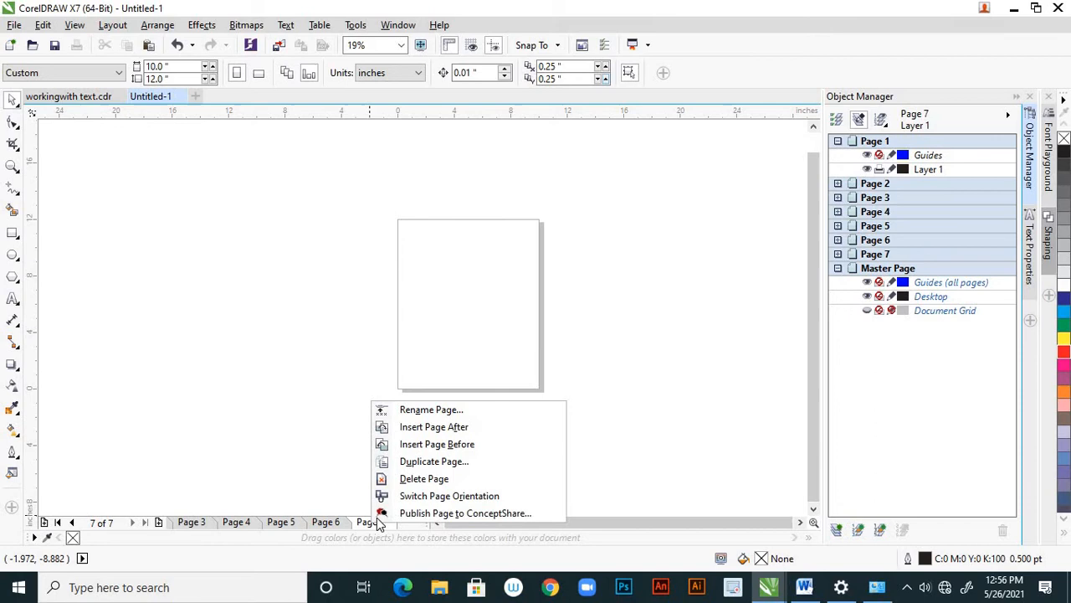
left_click(418, 481)
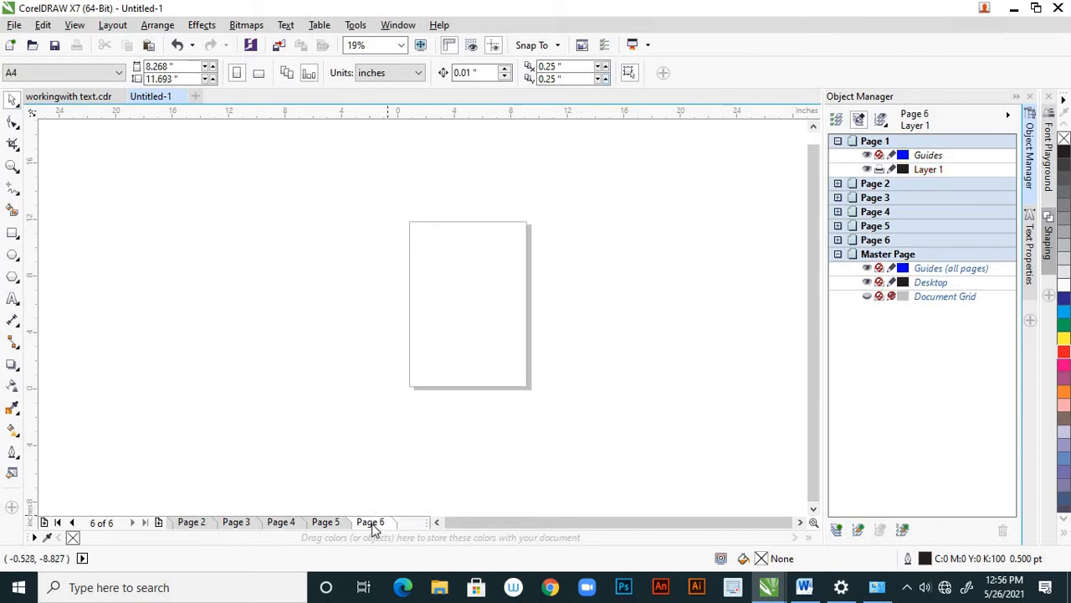
left_click(875, 240)
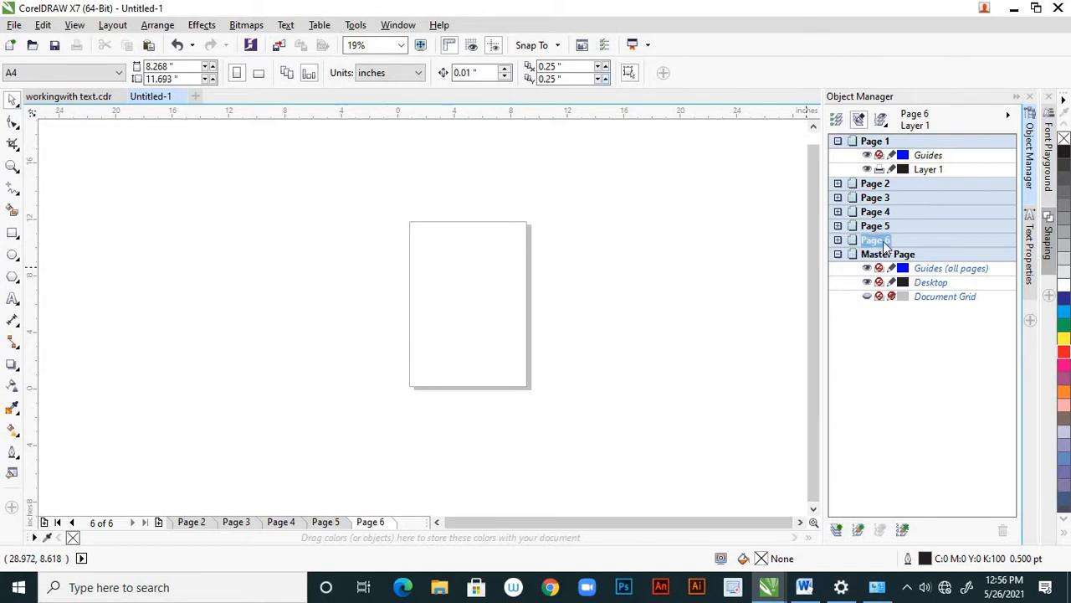
key("Return")
right_click(917, 245)
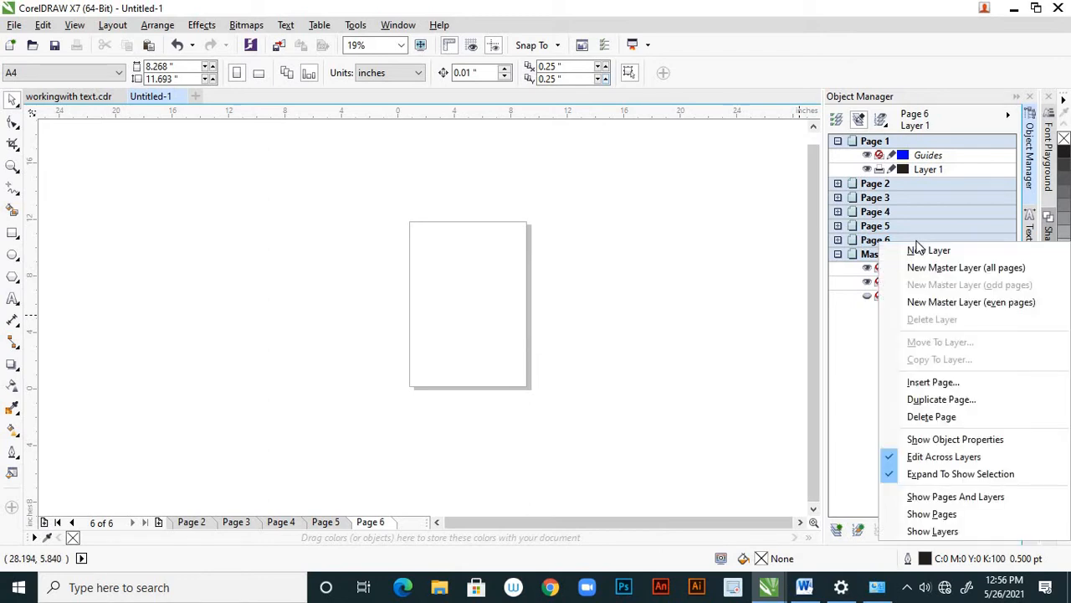
left_click(929, 416)
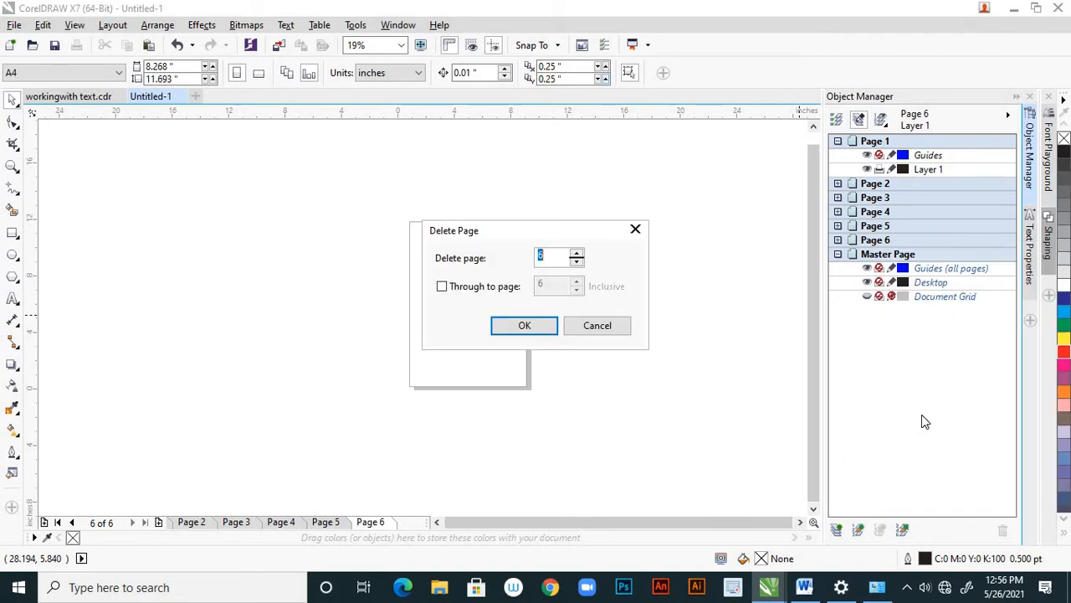
left_click(529, 328)
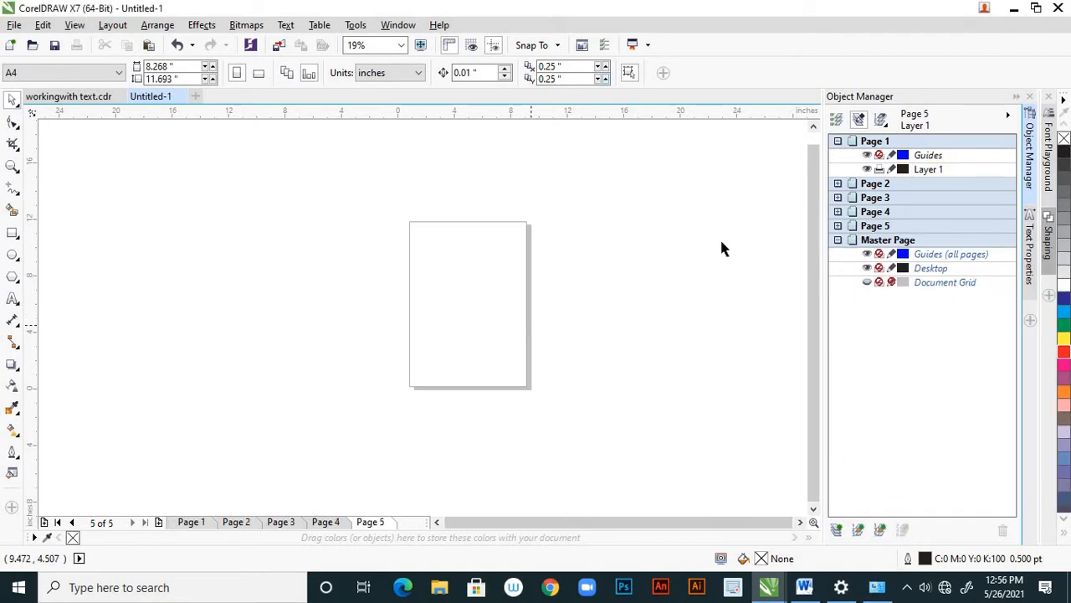
Step: Delete page 5 and page 4 from the document
right_click(906, 226)
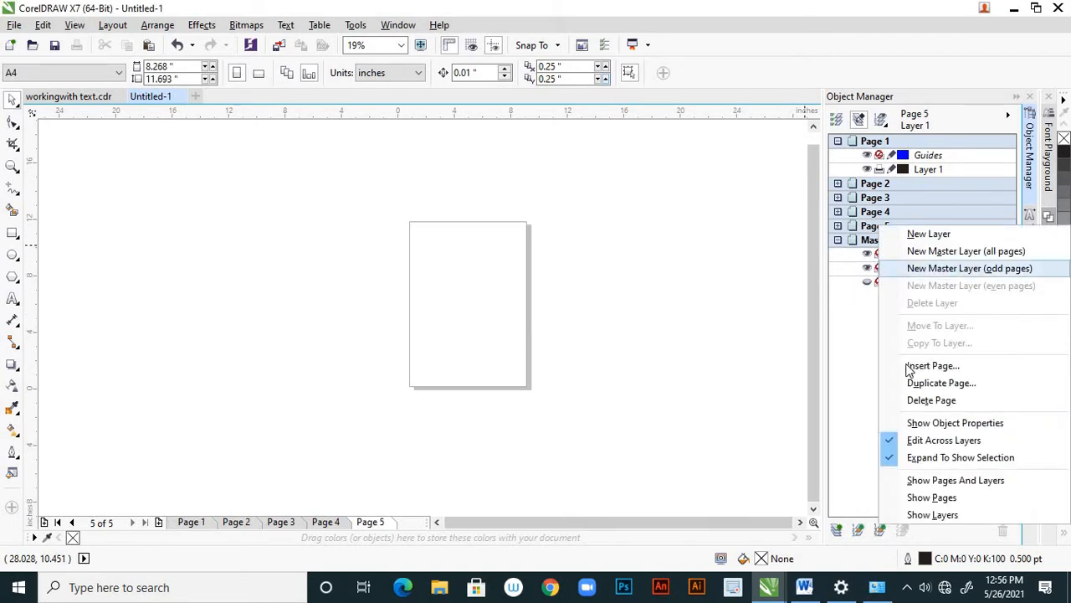
left_click(921, 402)
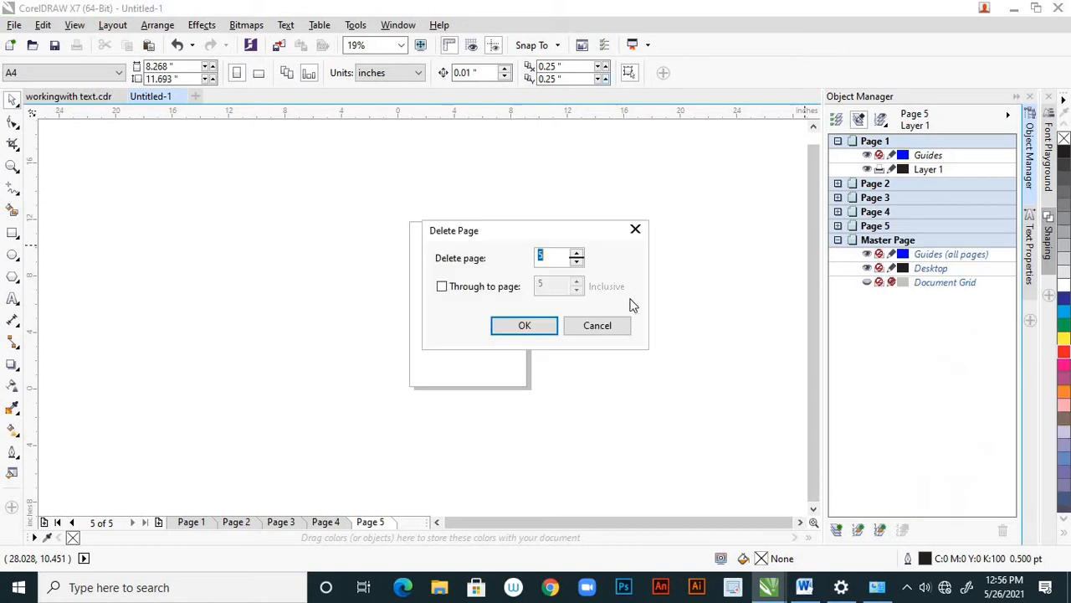
left_click(534, 324)
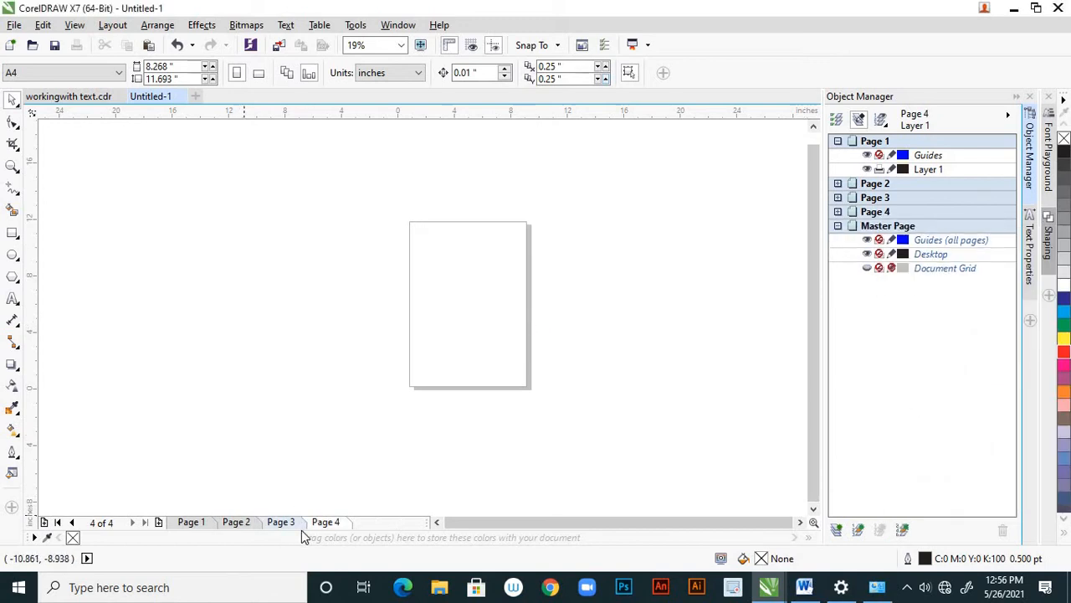
right_click(326, 525)
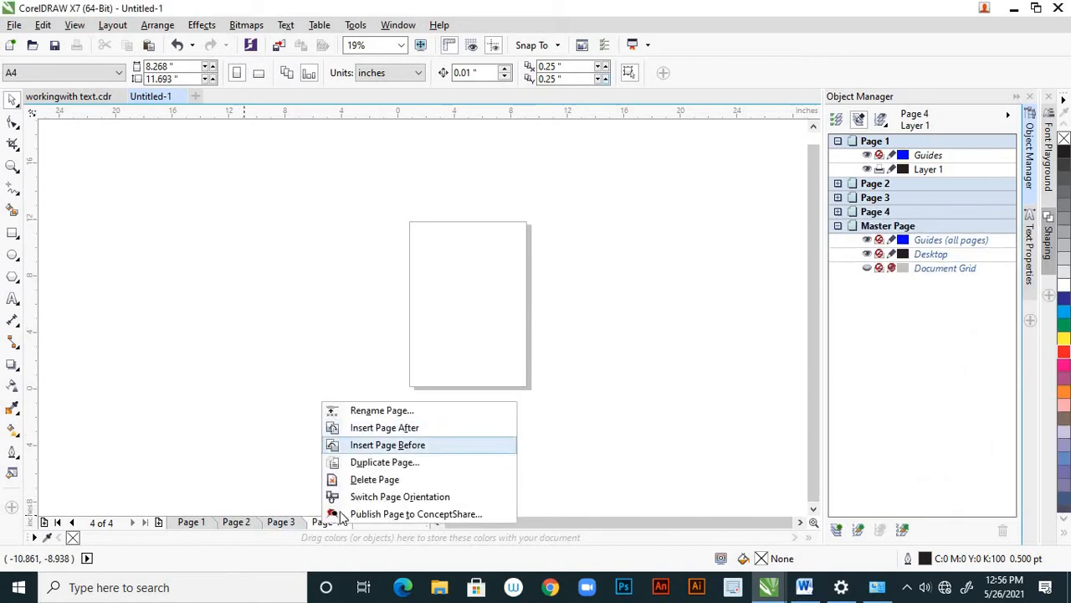
left_click(318, 529)
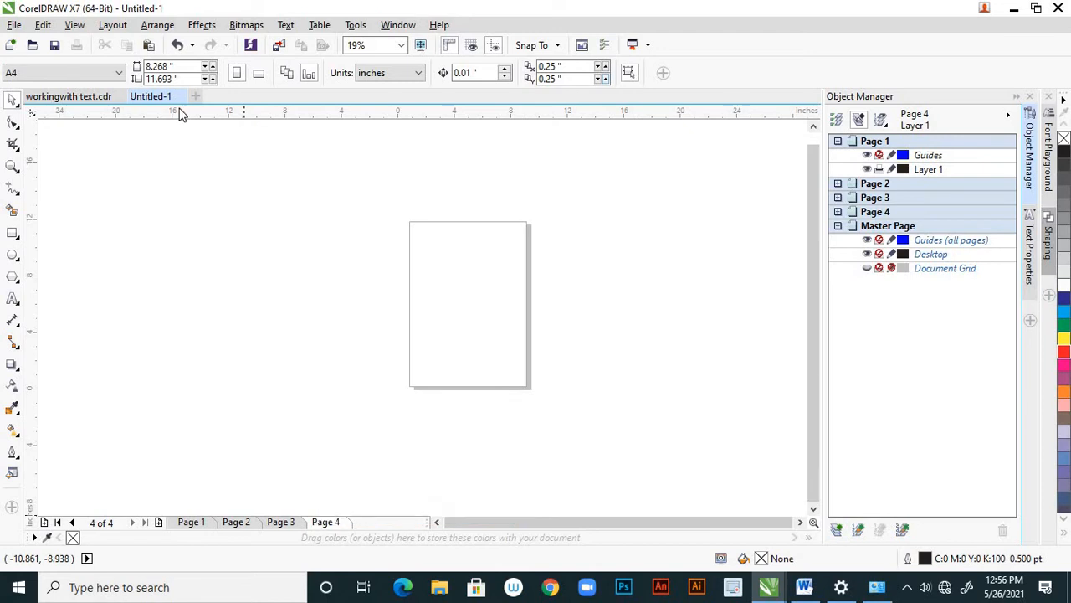
left_click(112, 25)
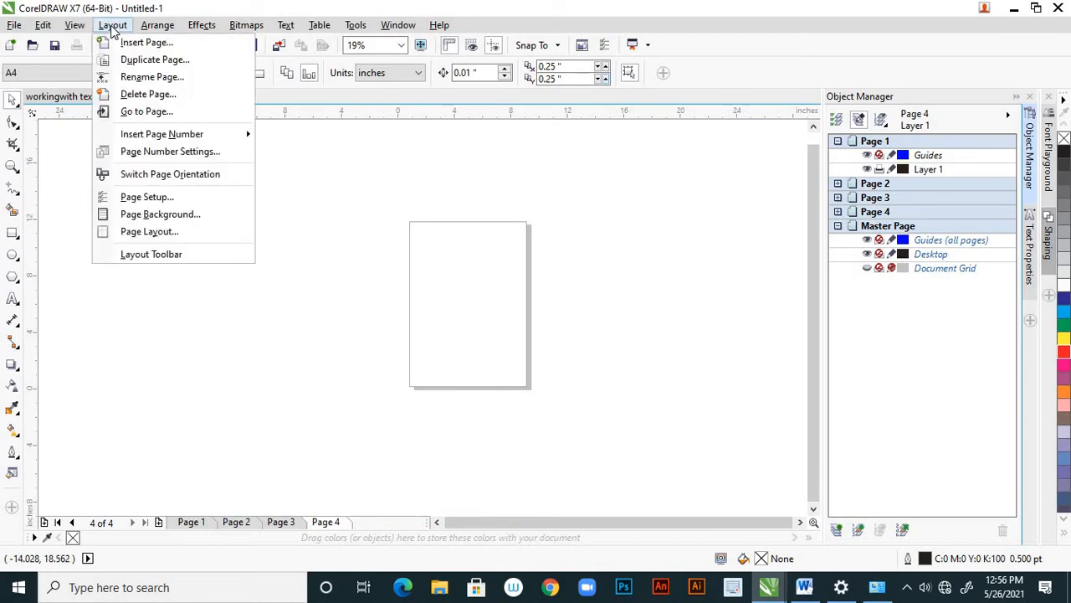
left_click(165, 95)
left_click(522, 324)
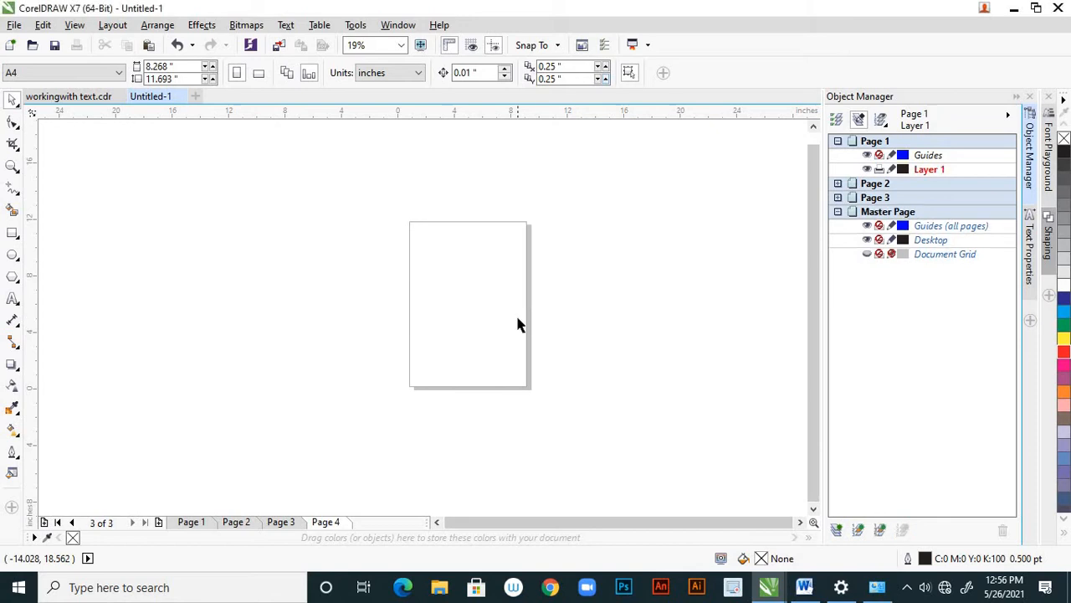
Step: Delete page 3 and page 2 so that only page 1 is left
right_click(932, 195)
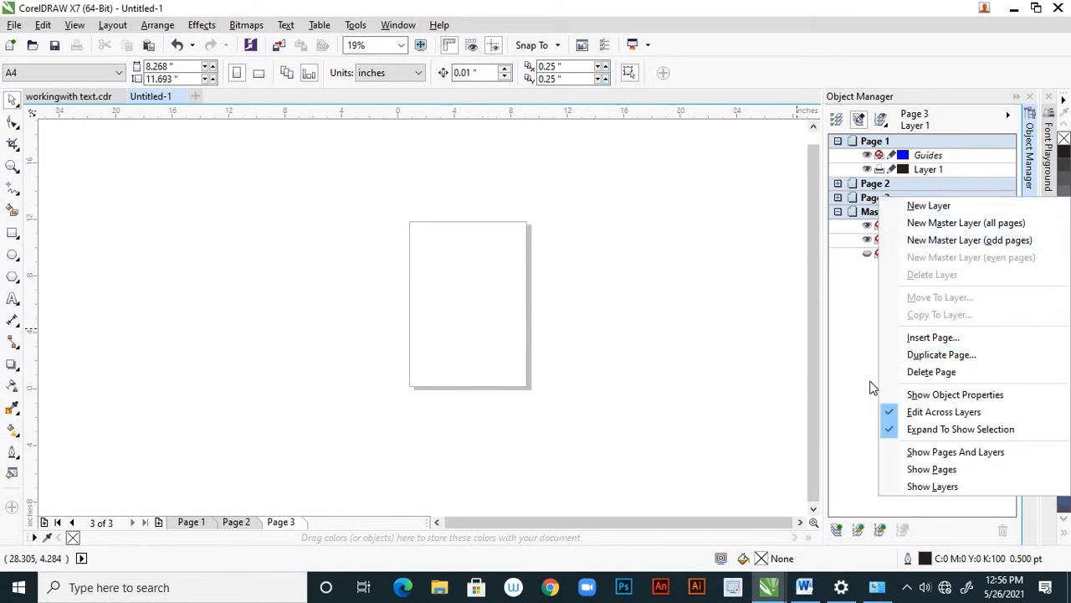
left_click(929, 372)
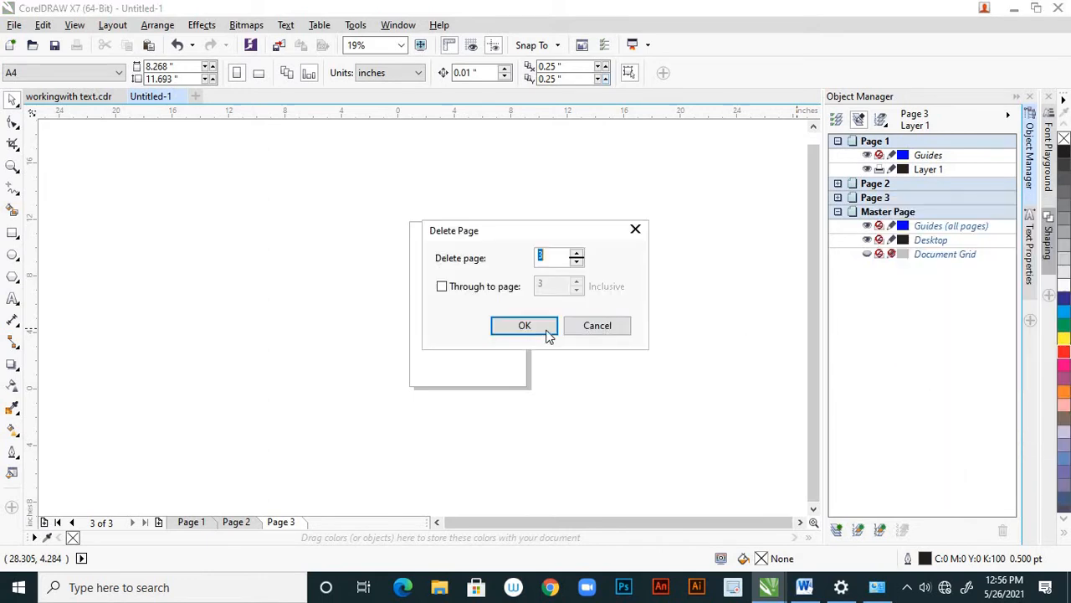
left_click(536, 325)
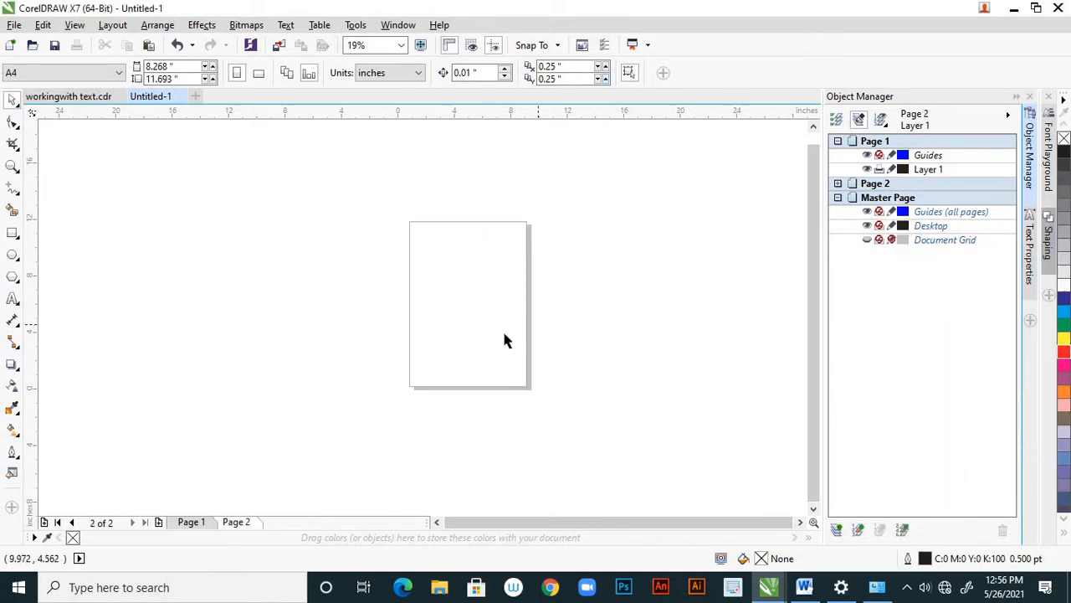
right_click(875, 183)
left_click(917, 261)
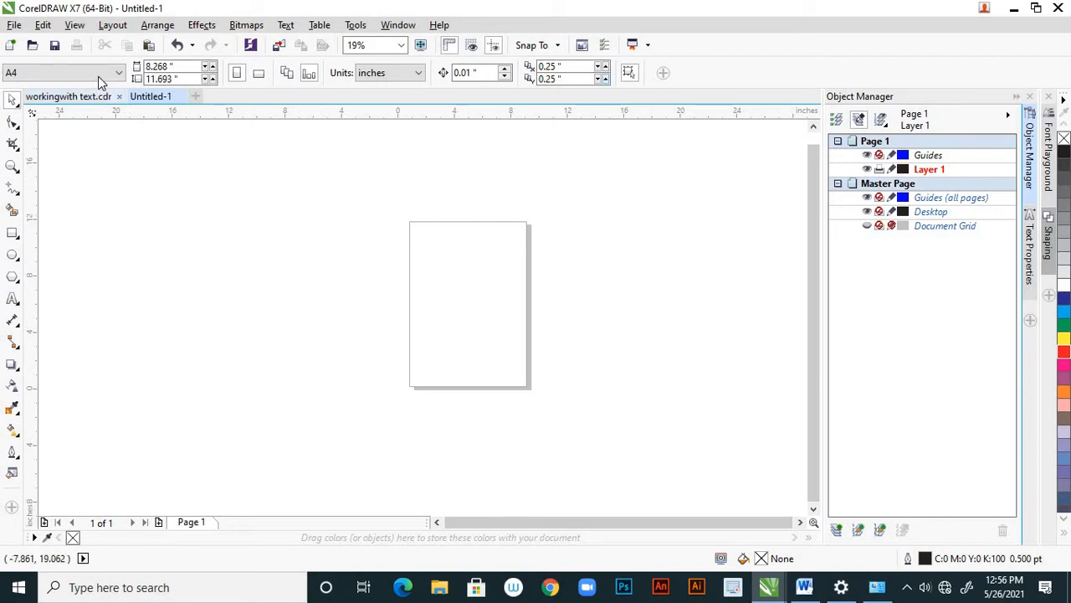
Step: Create a rectangle covering the whole A4 page with the Rectangle tool, and return to the Pick tool
scroll(487, 239, "up", 2)
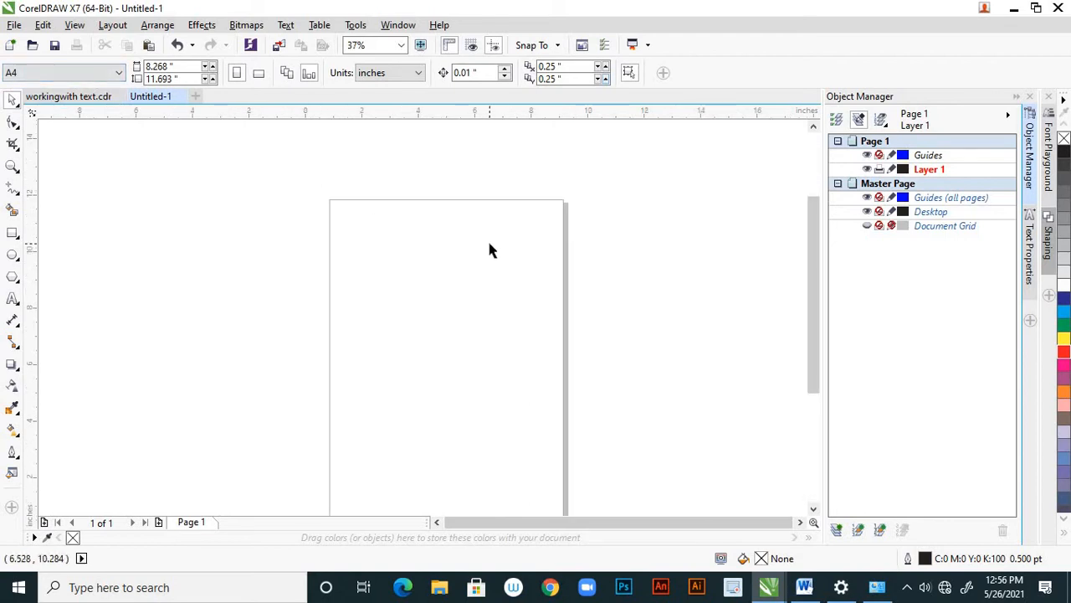
scroll(488, 238, "down", 2)
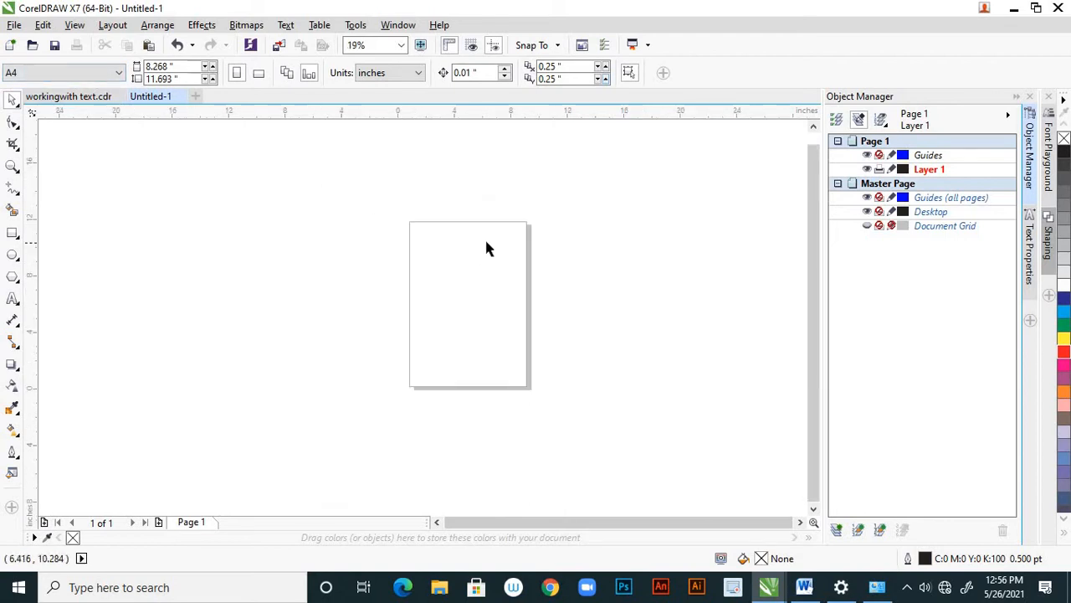
double_click(12, 232)
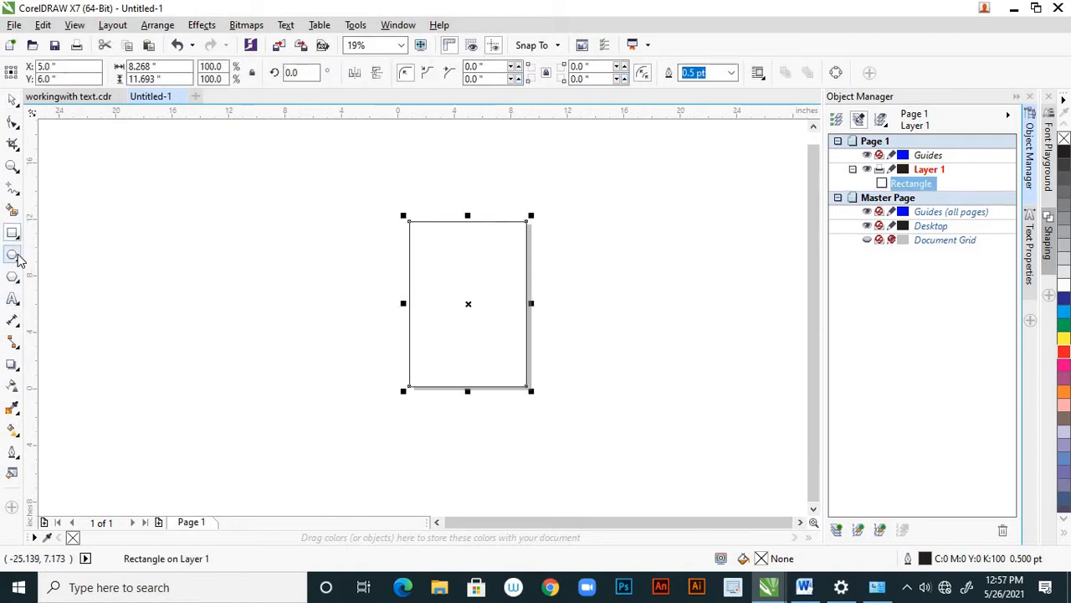
left_click(13, 298)
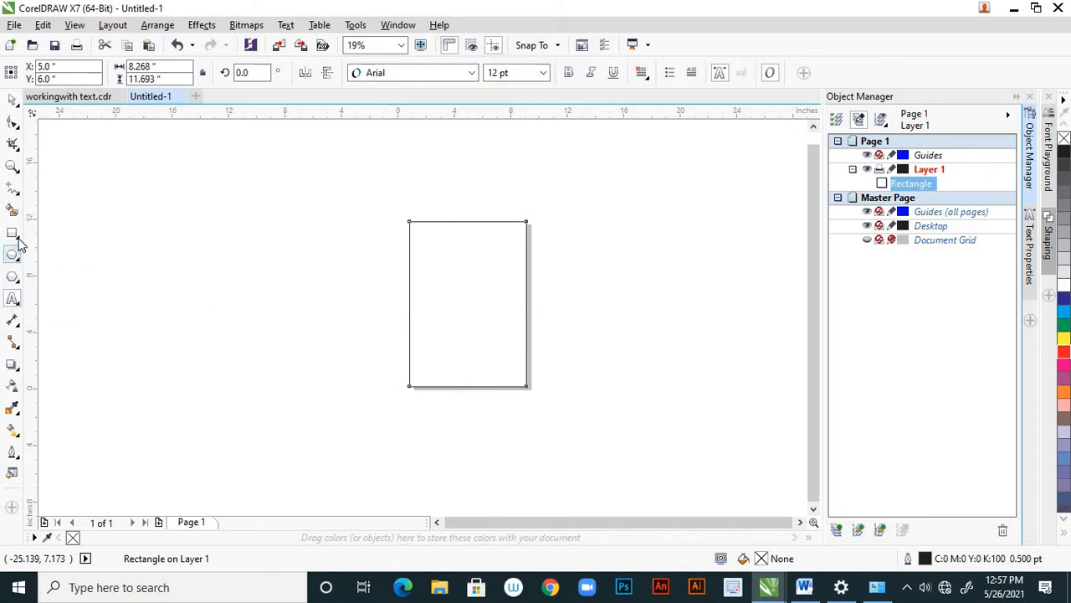
left_click(18, 239)
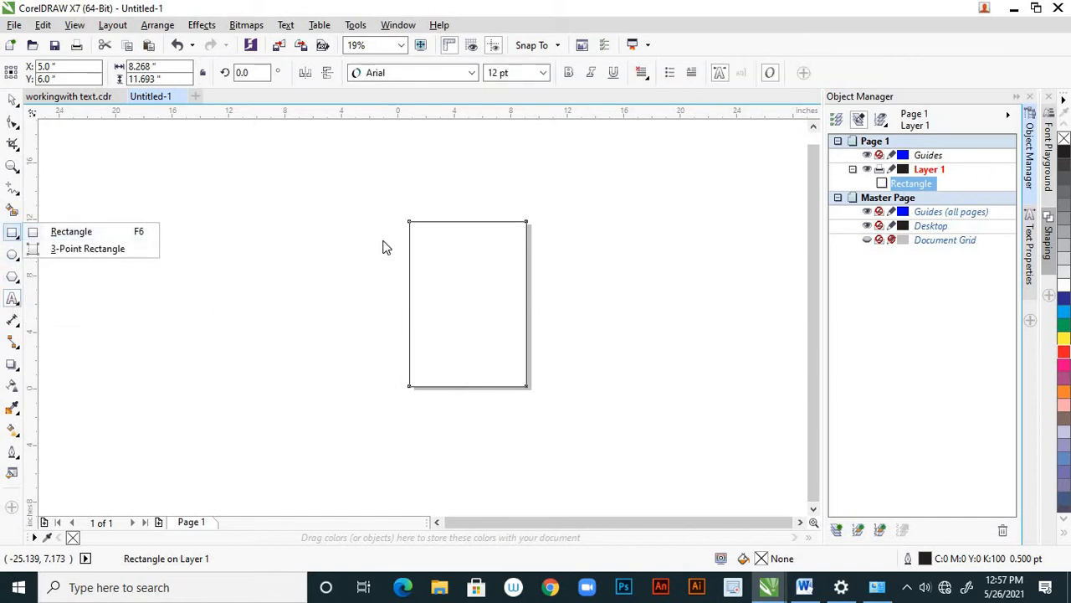
left_click(12, 100)
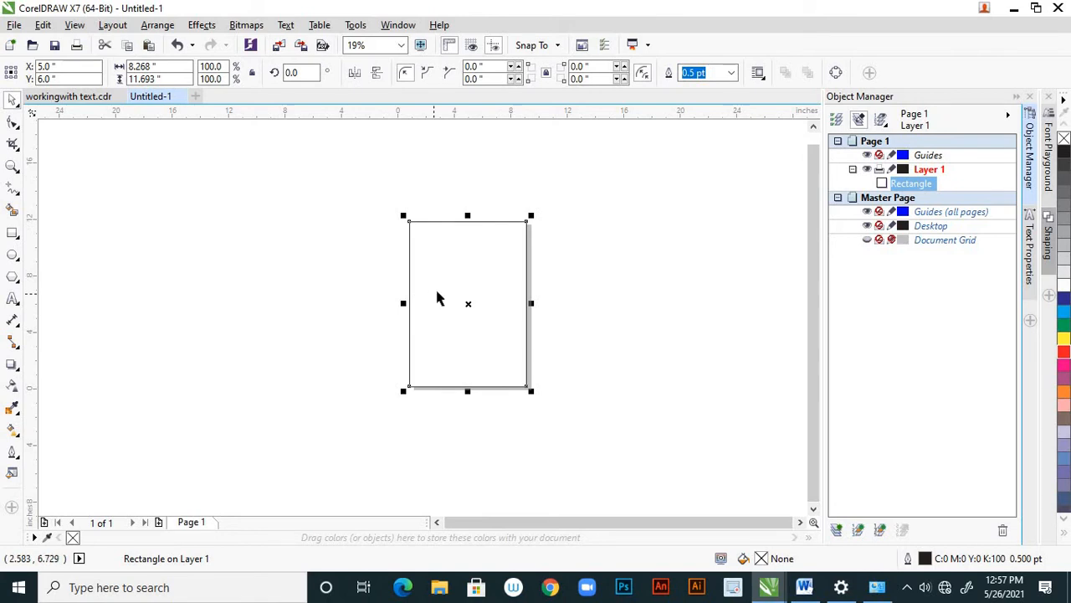
Step: Delete the page-sized rectangle and draw a smaller one about 3.7 by 1.1 inches near the page's upper-left corner
key("Delete")
left_click(12, 233)
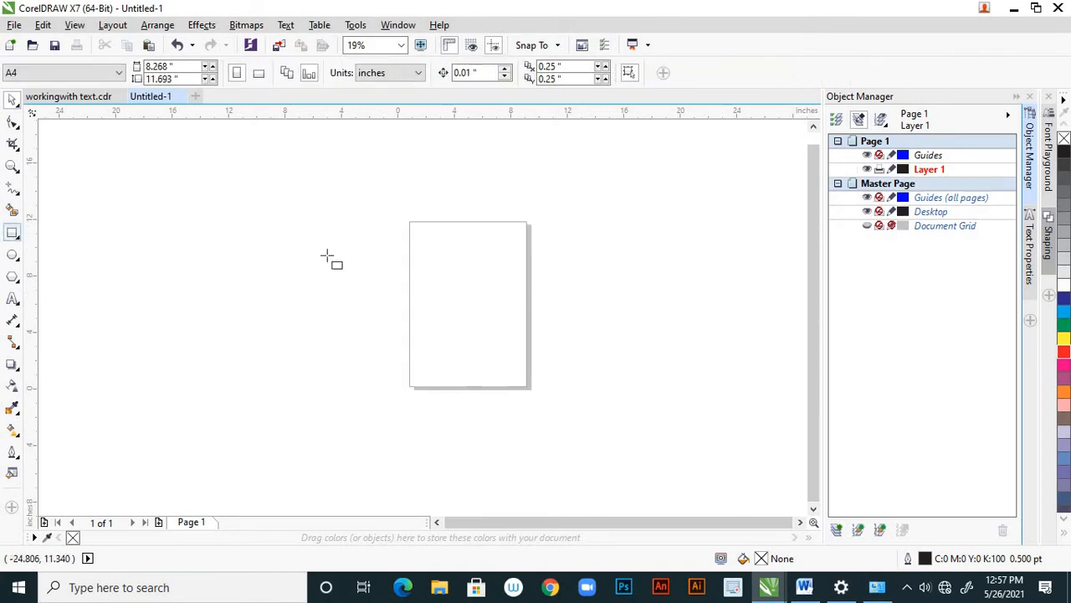
left_click_drag(424, 235, 477, 249)
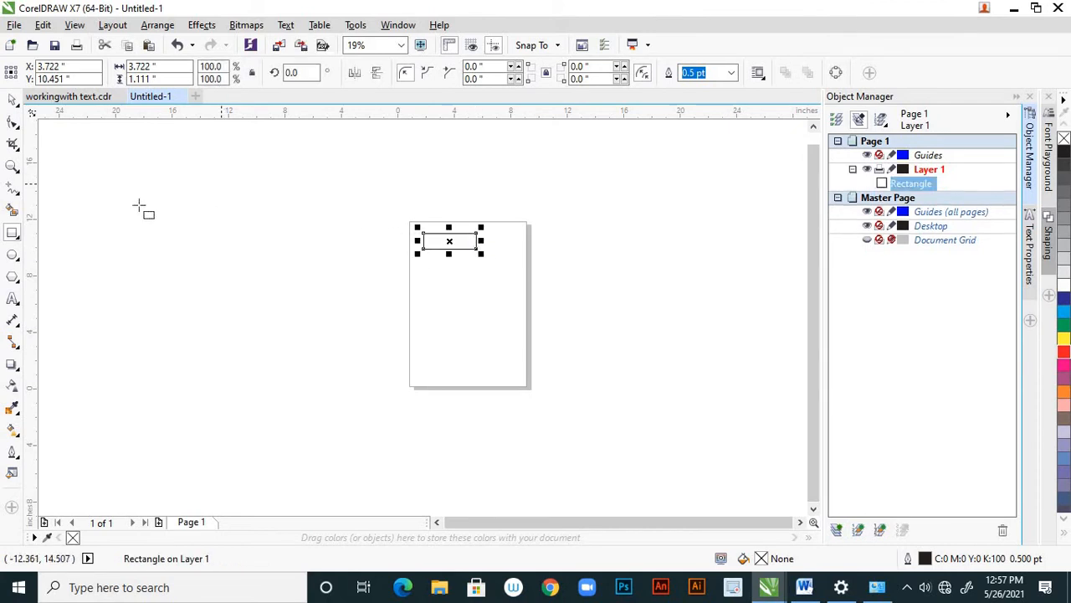
Step: Draw a paragraph text frame about 2.6 by 0.56 inches to the right of the rectangle and fill it with placeholder text
scroll(531, 223, "up", 2)
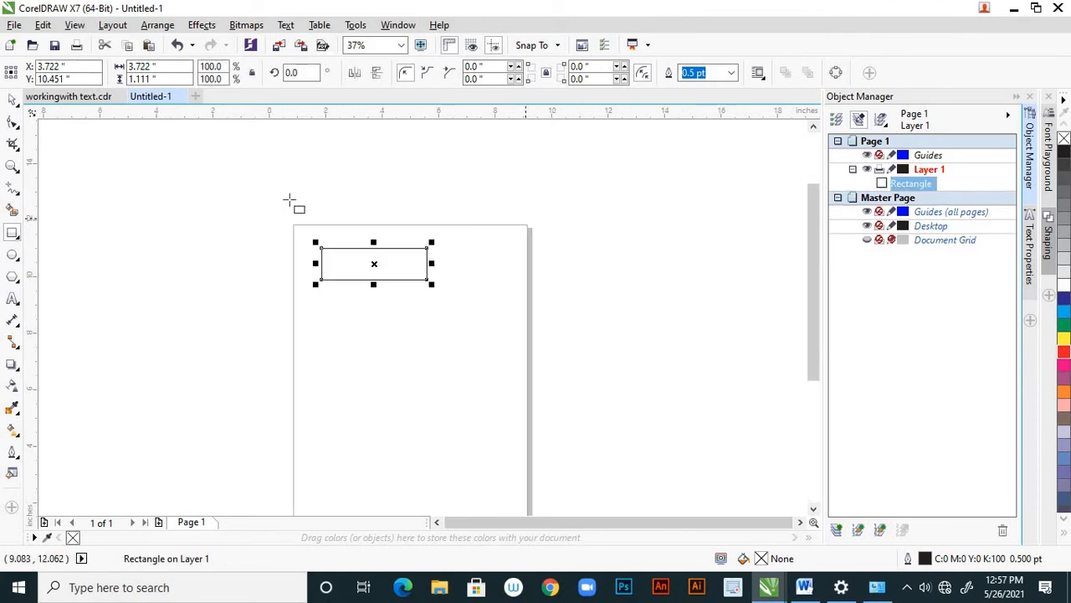
left_click(13, 102)
left_click(12, 301)
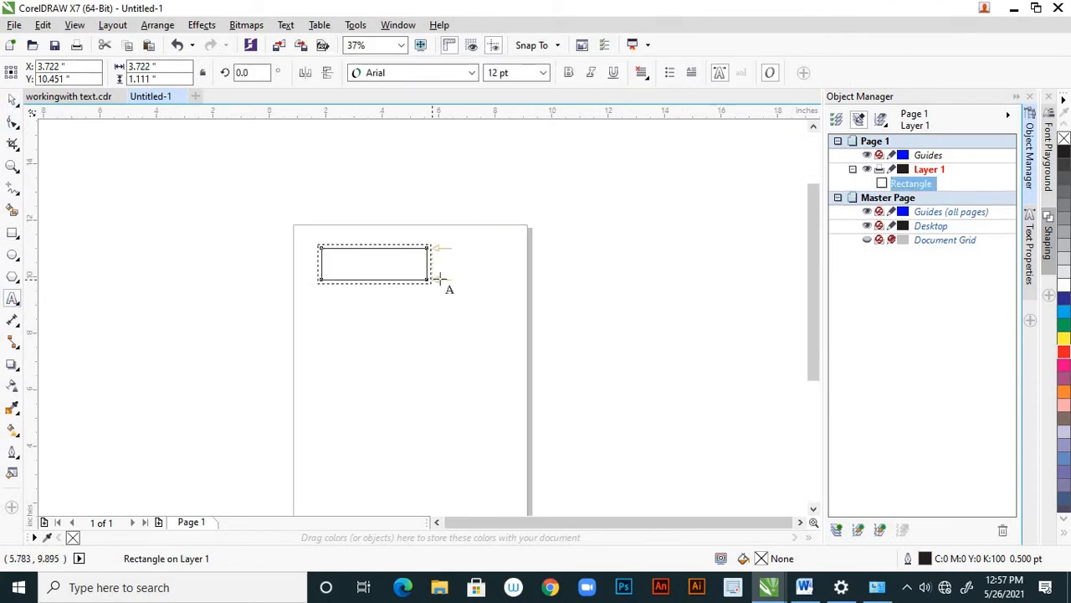
scroll(436, 272, "up", 2)
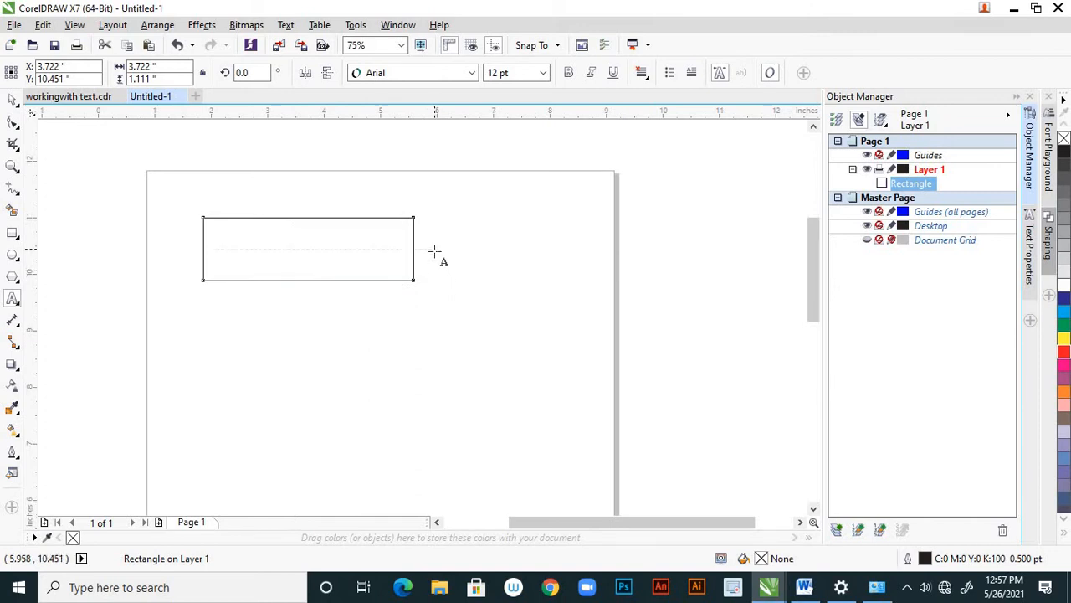
left_click_drag(435, 249, 583, 285)
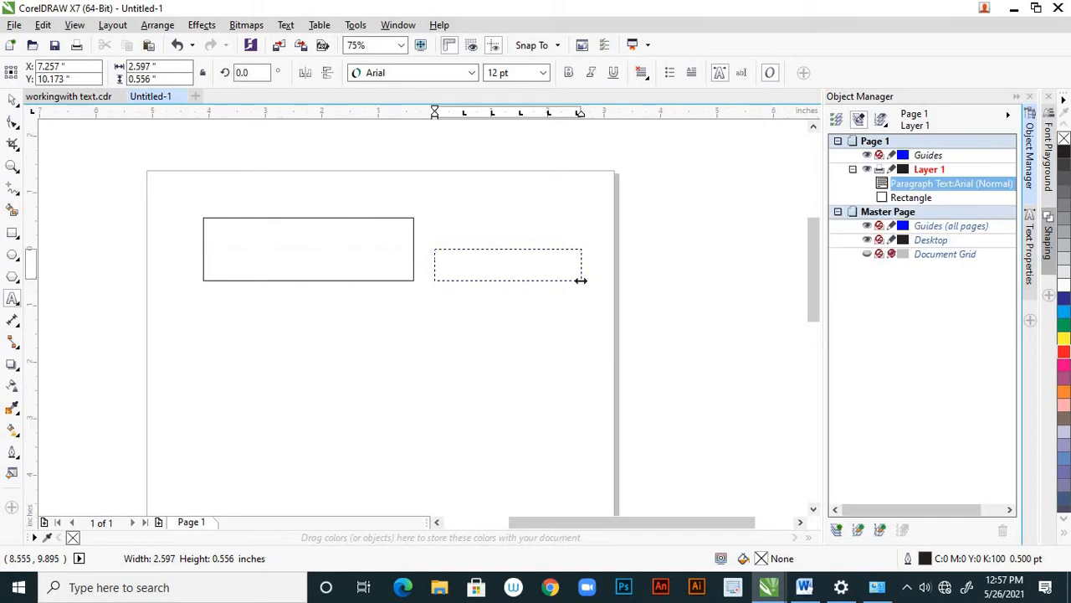
right_click(486, 260)
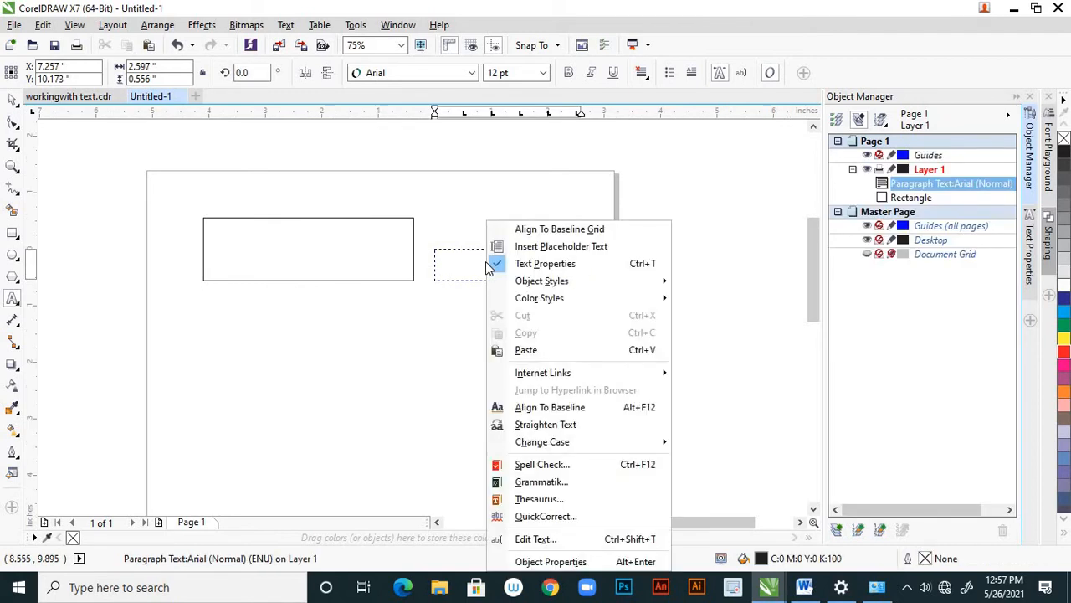
left_click(530, 248)
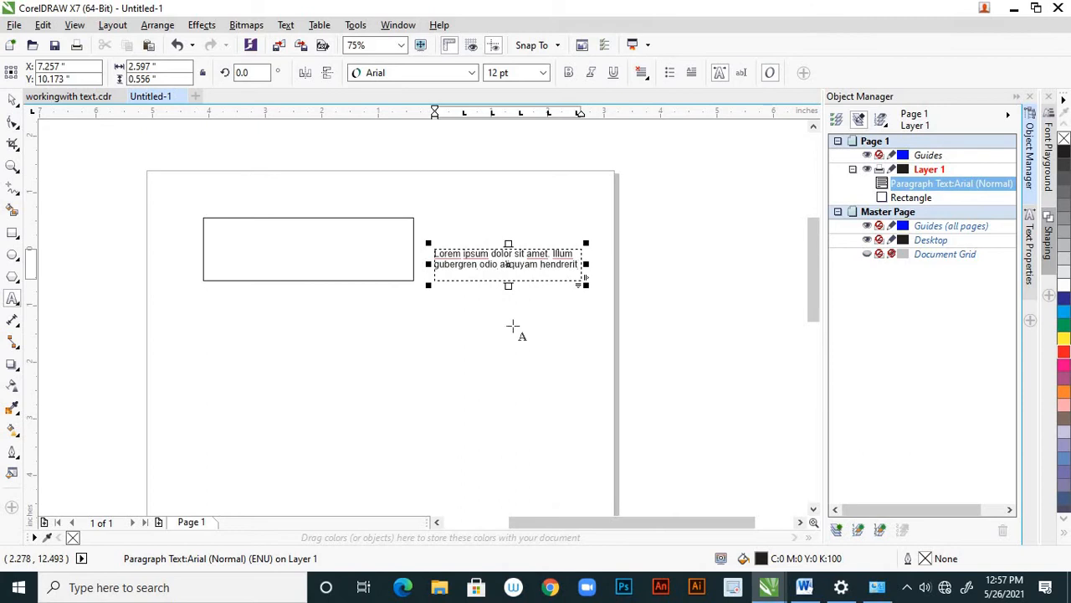
left_click(505, 280)
left_click_drag(506, 278, 508, 280)
left_click(12, 100)
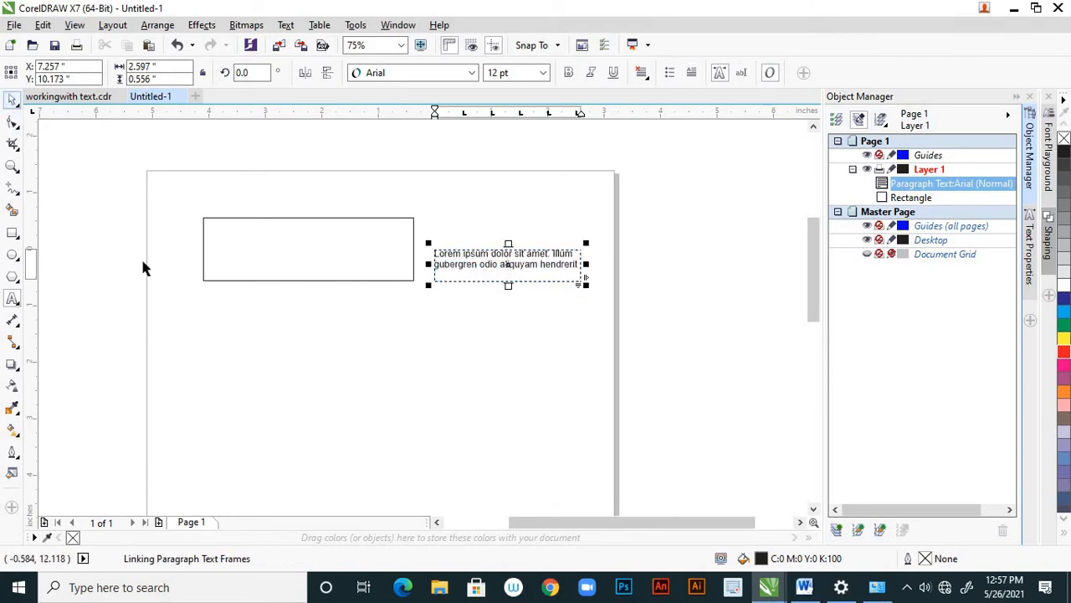
Step: Fill the header rectangle with red and deselect it
left_click(430, 332)
scroll(493, 328, "down", 1)
left_click(419, 305)
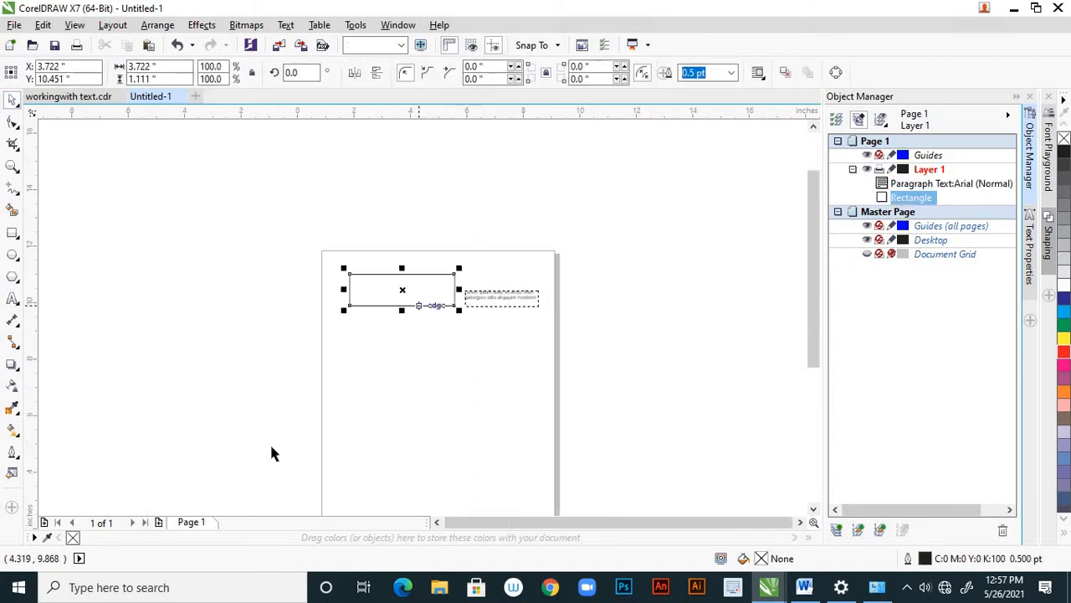
left_click(1064, 352)
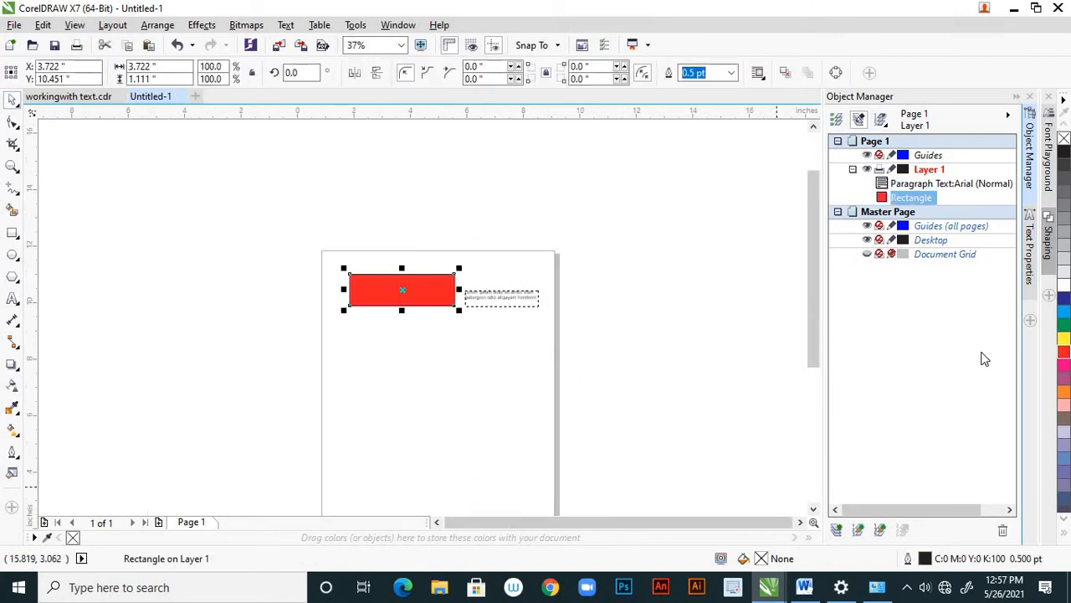
left_click(514, 365)
scroll(544, 368, "down", 2)
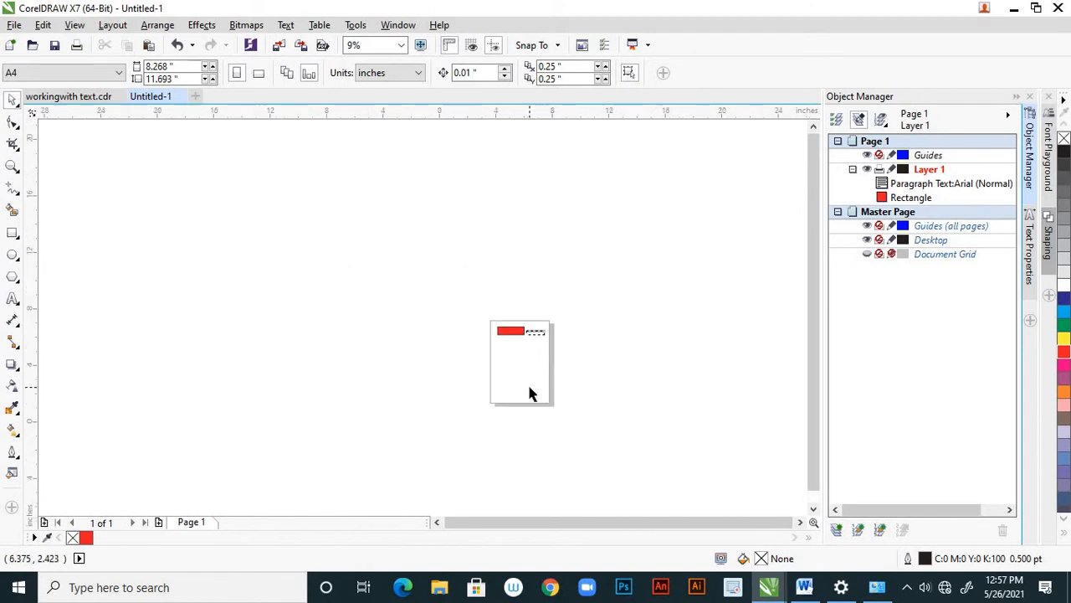
scroll(527, 383, "up", 1)
scroll(530, 486, "up", 1)
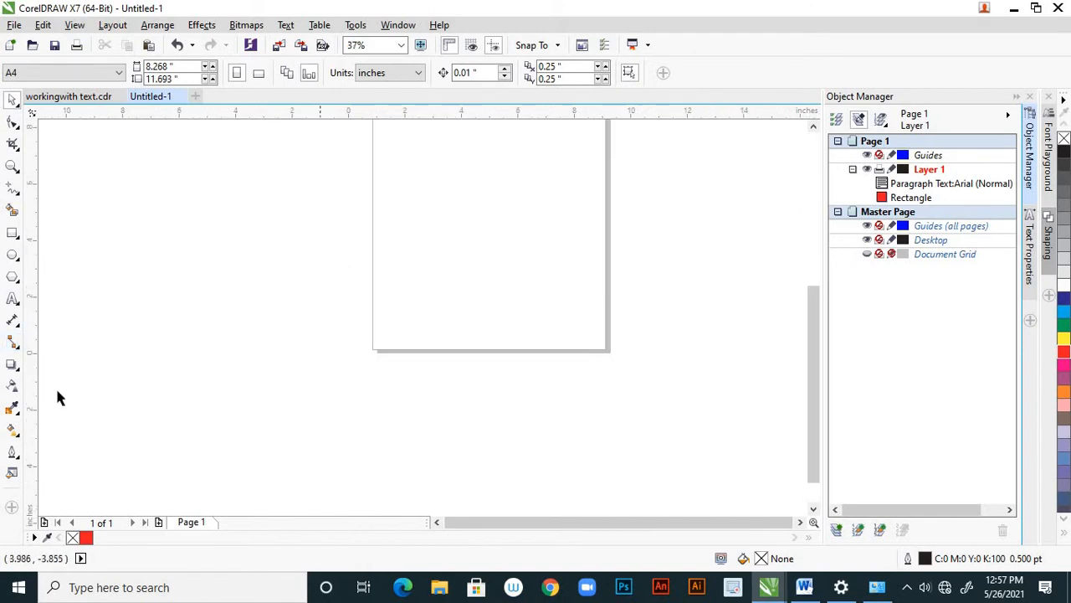
left_click(12, 299)
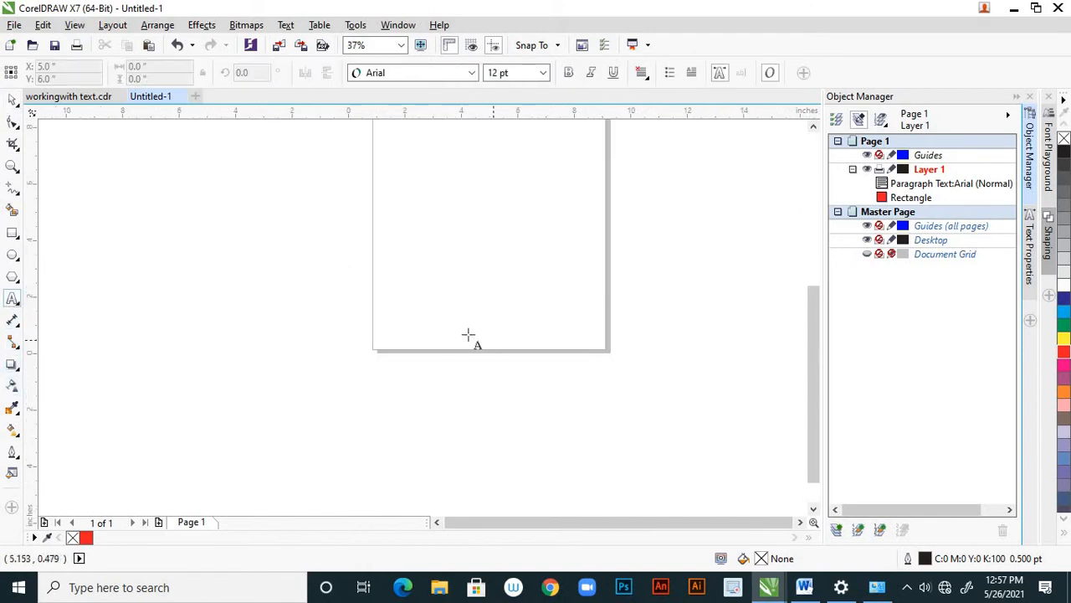
scroll(468, 334, "up", 1)
left_click_drag(298, 338, 712, 347)
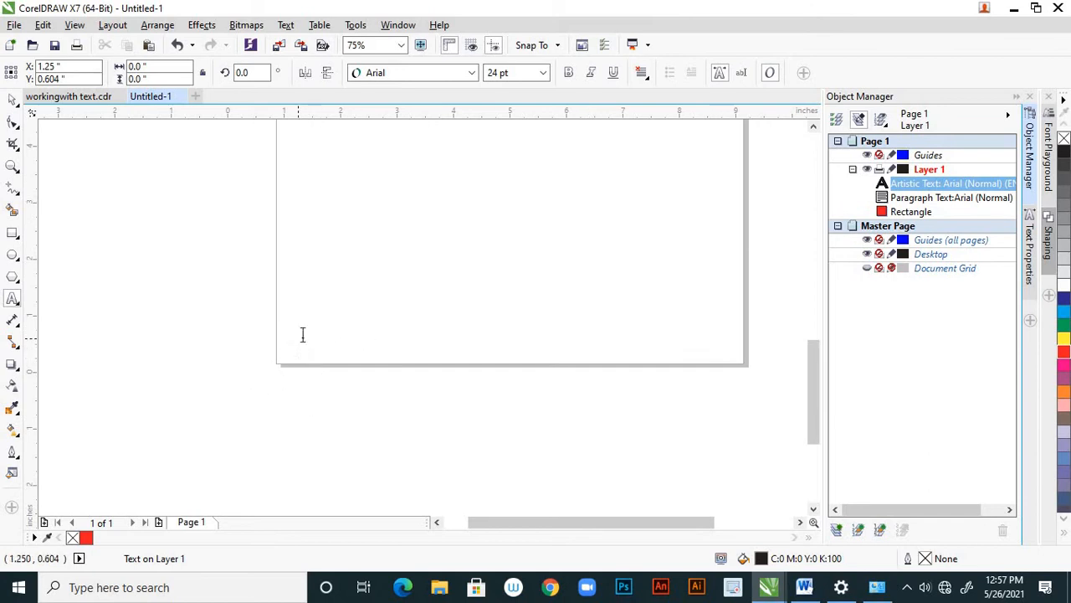
right_click(303, 334)
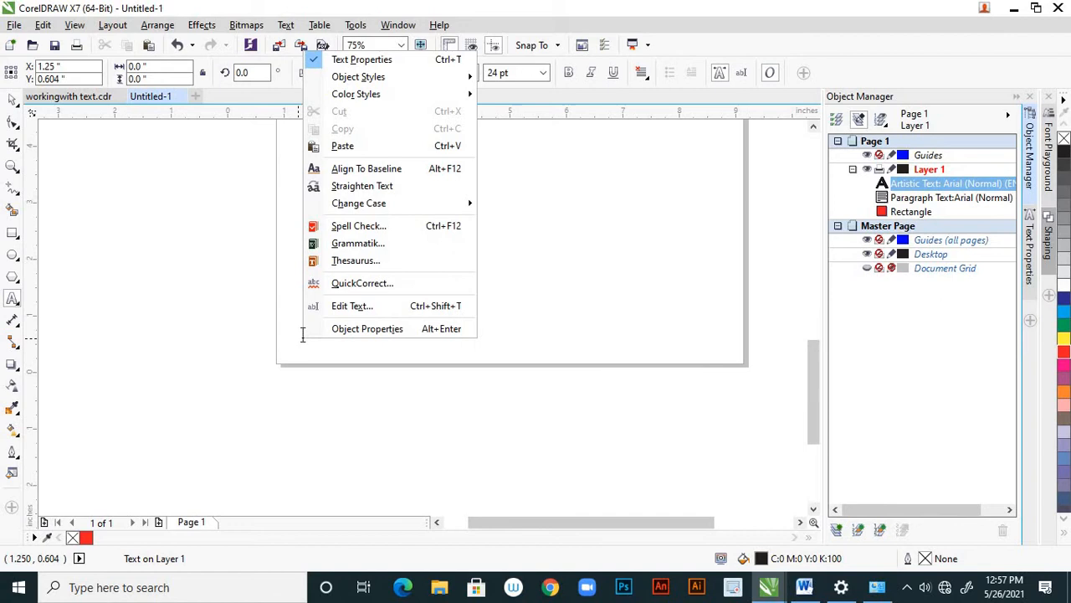
left_click(343, 358)
right_click(303, 340)
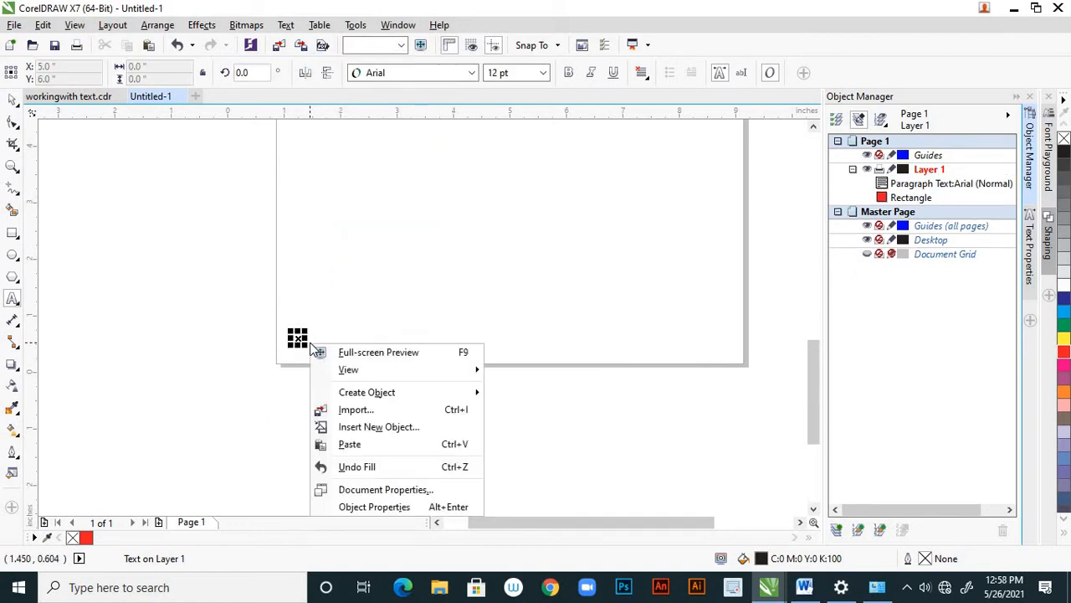
left_click(13, 101)
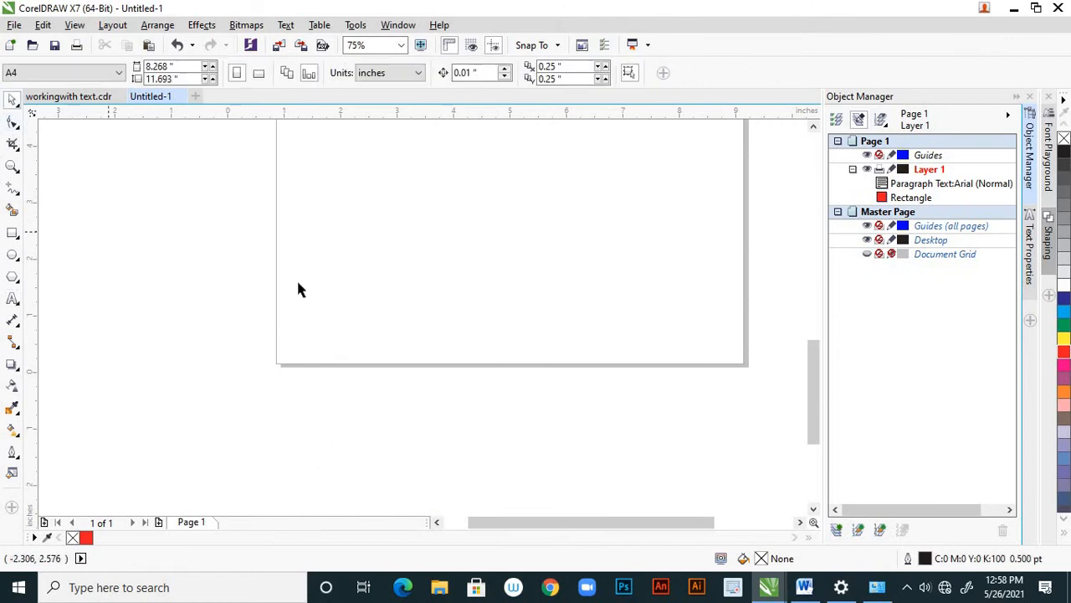
Step: Draw a paragraph text frame about 7.5 by 0.3 inches along the page's bottom edge and fill it with placeholder text
scroll(798, 437, "right", 1)
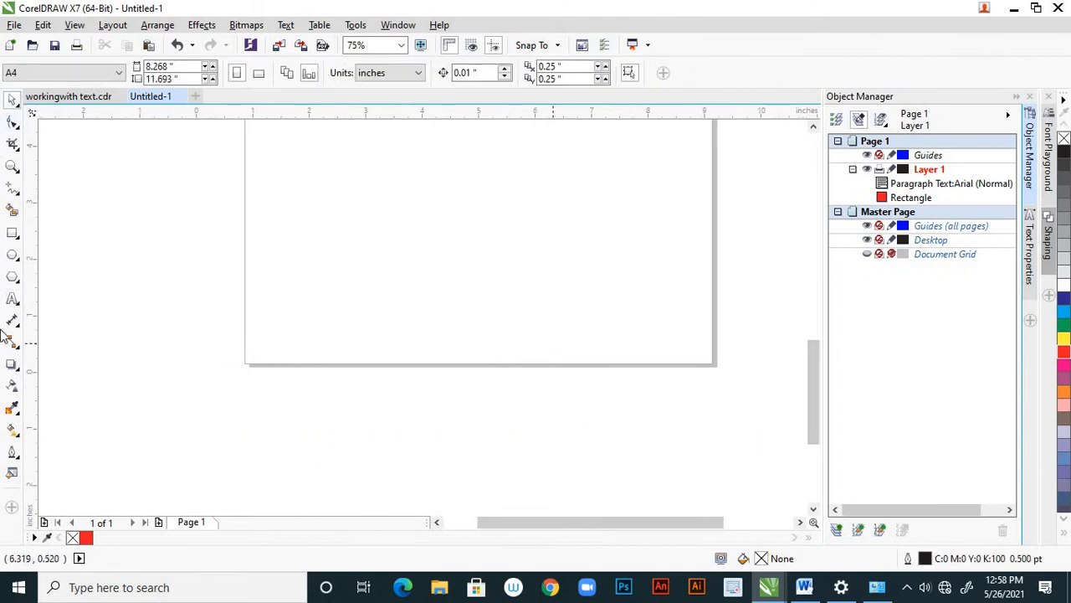
left_click(13, 299)
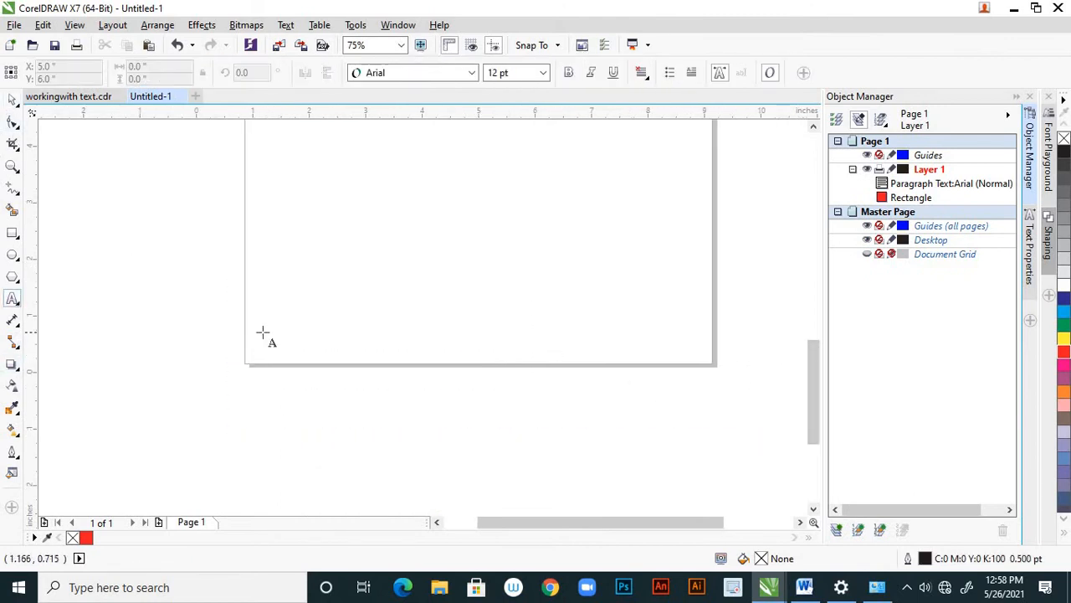
left_click_drag(263, 332, 688, 347)
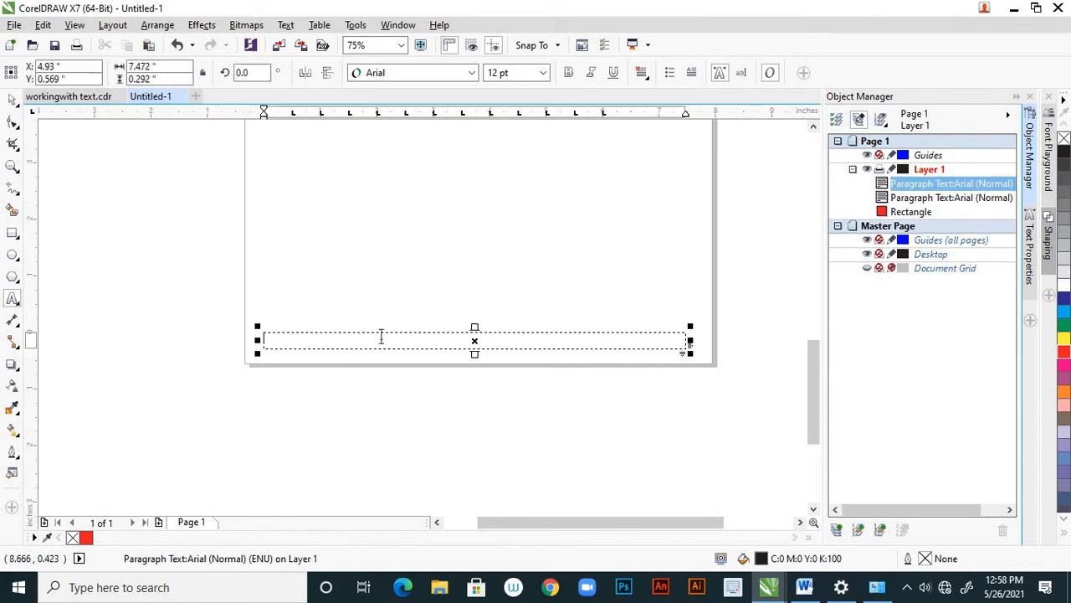
right_click(377, 337)
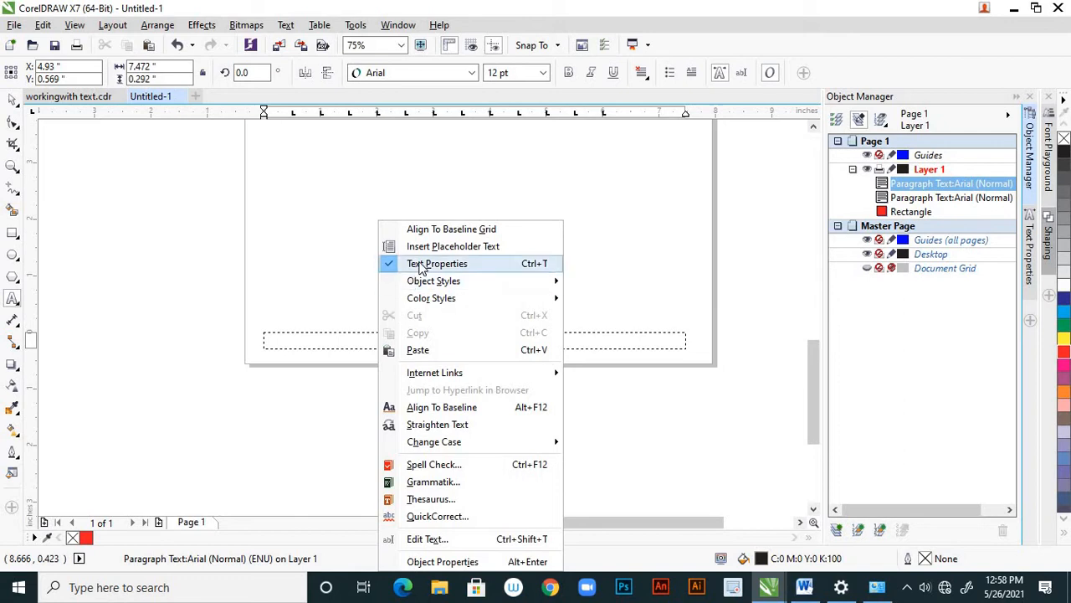
left_click(457, 247)
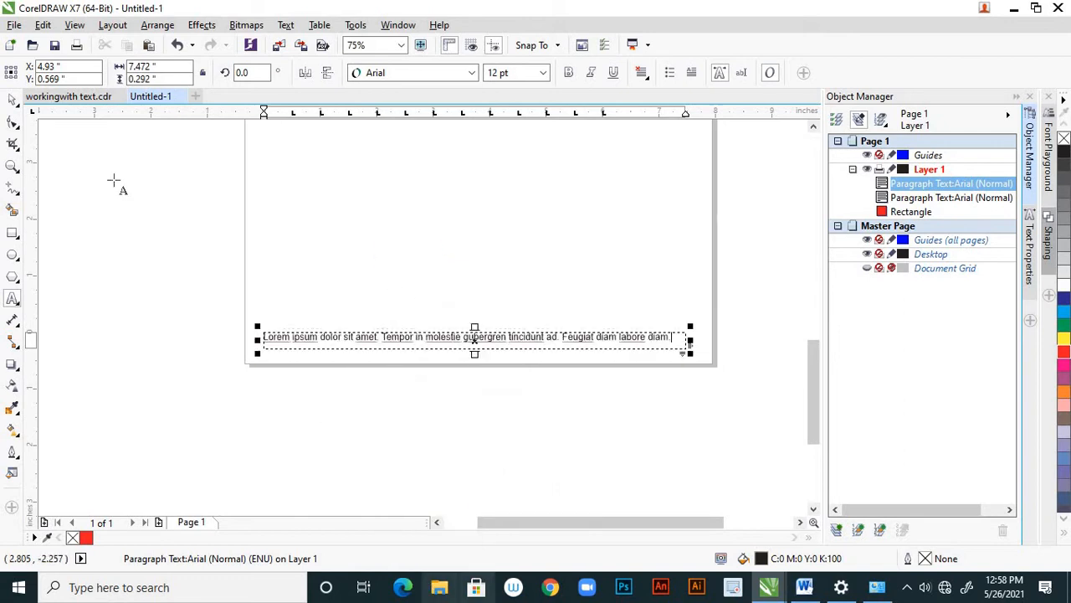
left_click(14, 100)
left_click(186, 362)
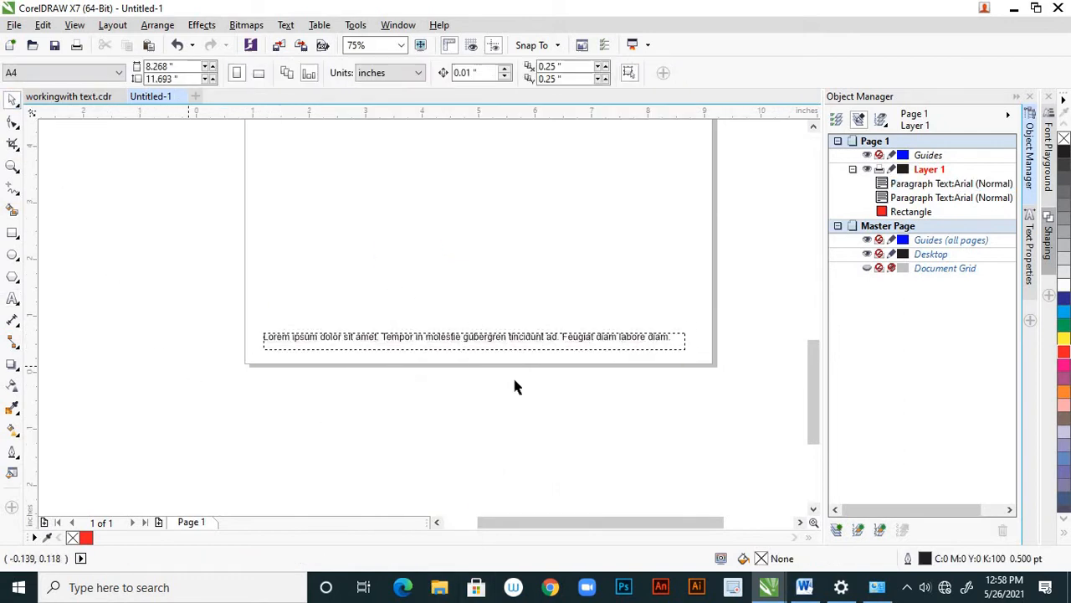
Step: Shift the footer text frame about 0.1 inch to the right so it sits centred across the page
scroll(549, 381, "down", 1)
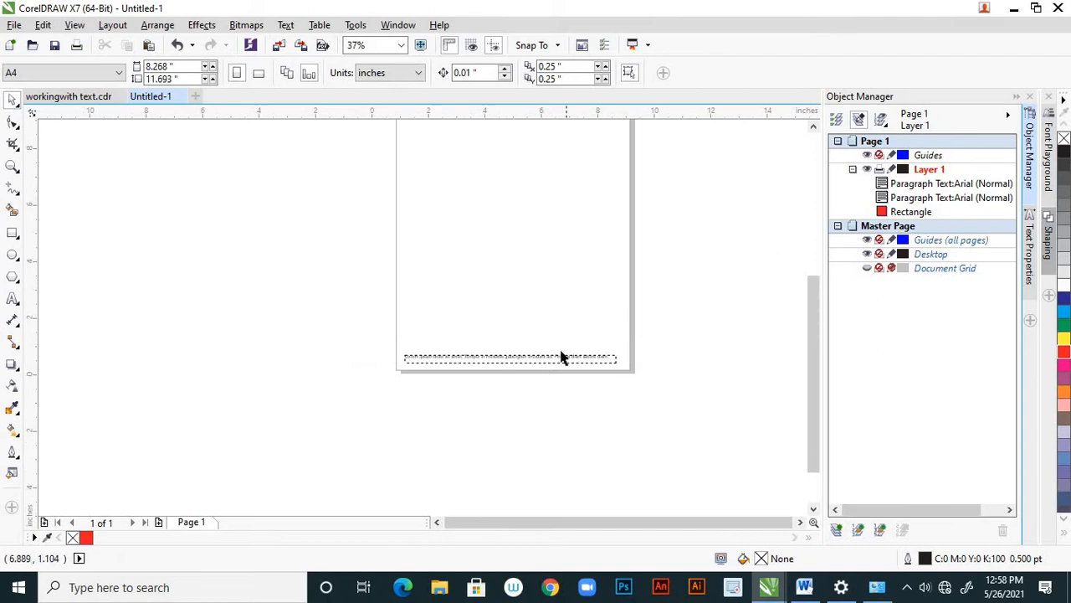
scroll(561, 358, "up", 1)
left_click_drag(565, 362, 570, 361)
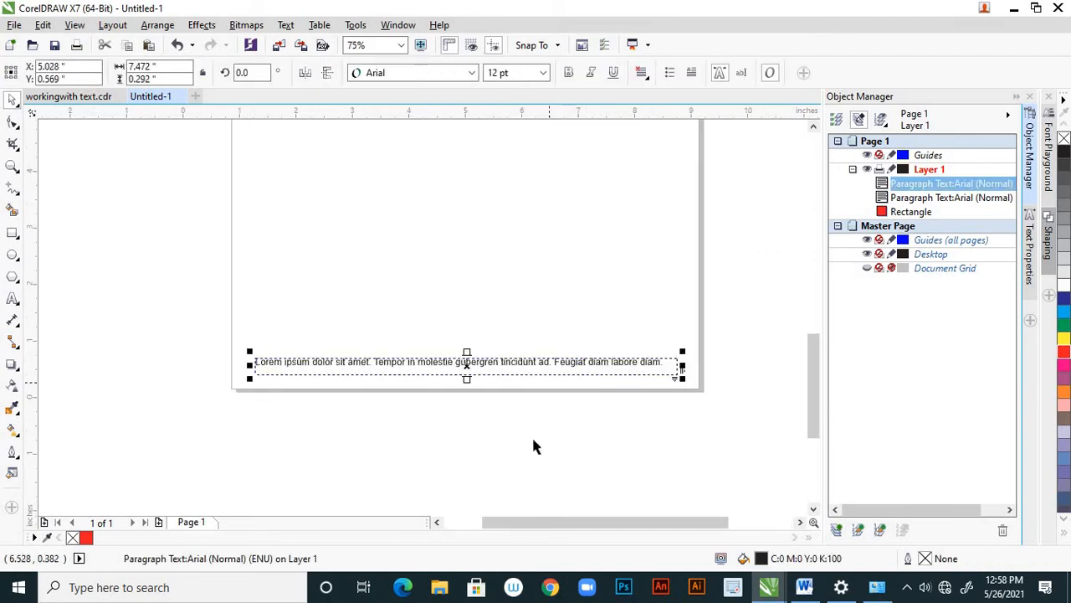
left_click(548, 429)
scroll(554, 424, "down", 3)
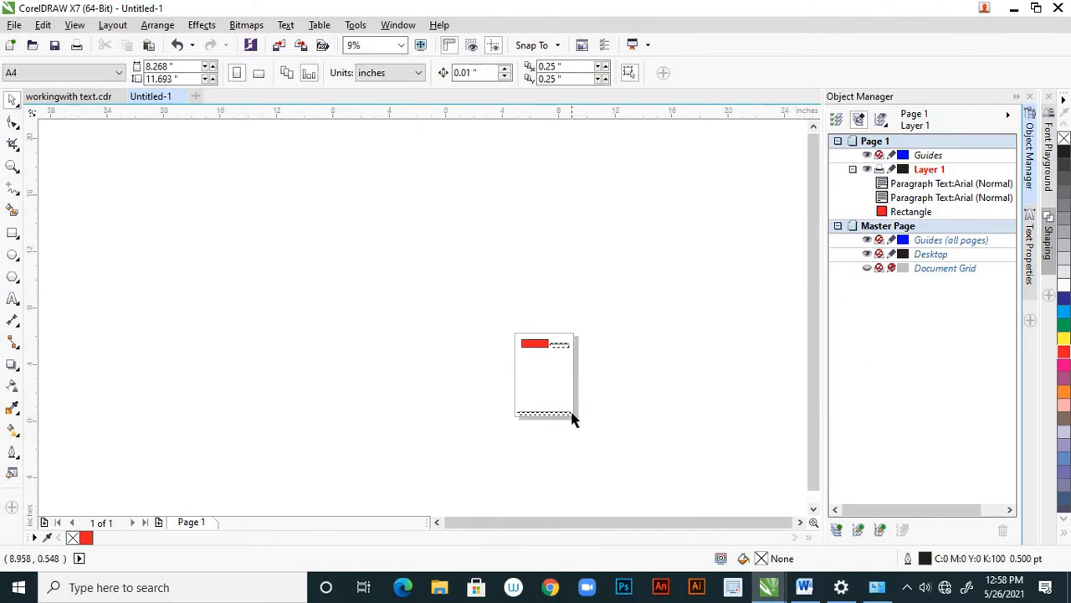
scroll(573, 420, "up", 1)
scroll(575, 422, "up", 1)
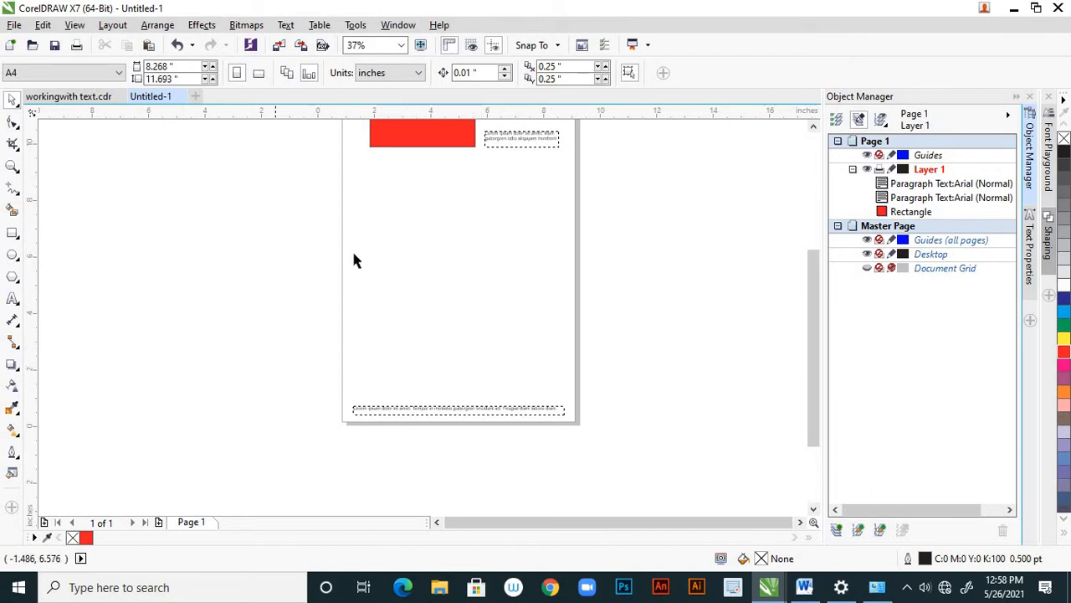
scroll(442, 375, "down", 1)
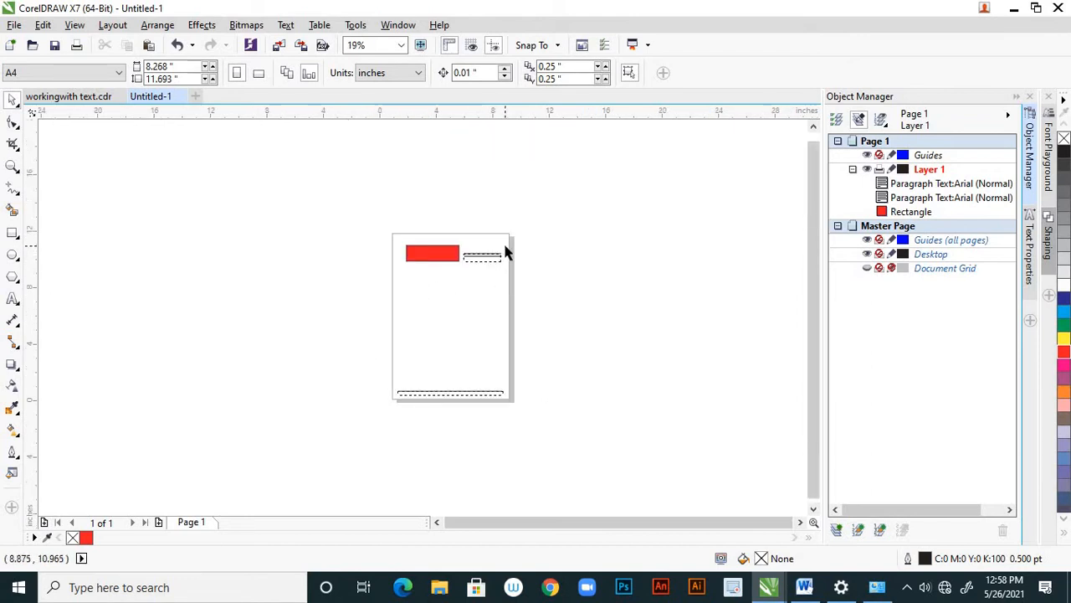
scroll(505, 248, "up", 1)
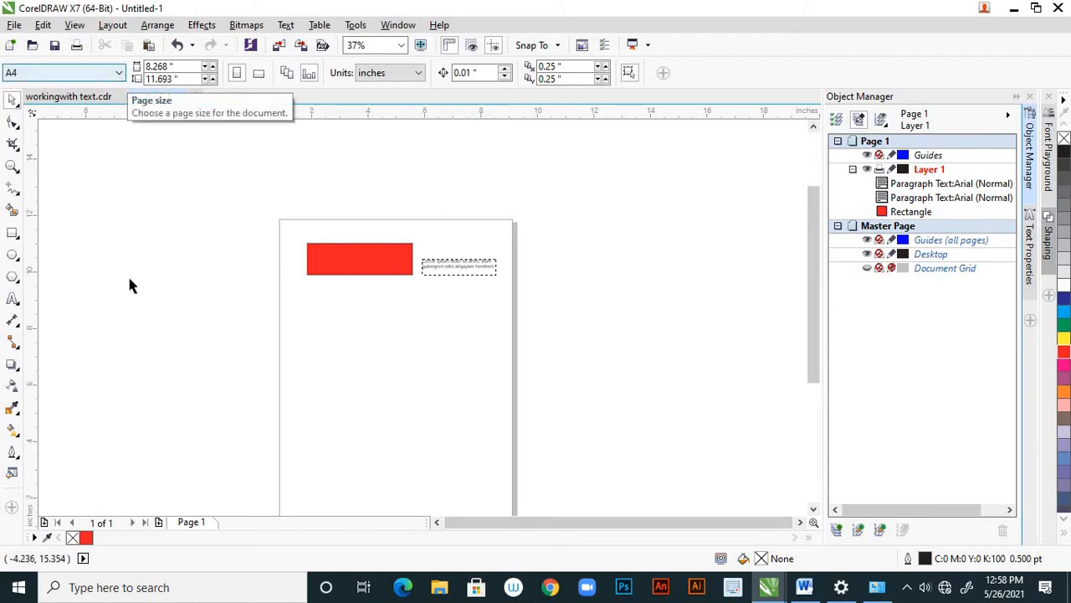
Step: Add a second page after page 1 with the Business Card page size, and switch back to page 1
left_click(159, 523)
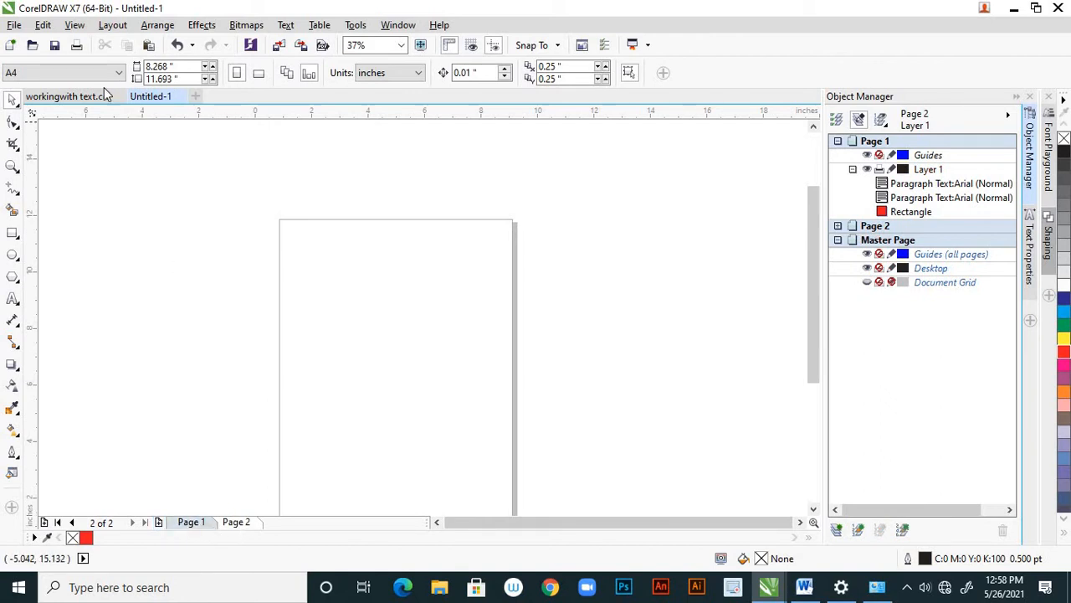
left_click(121, 74)
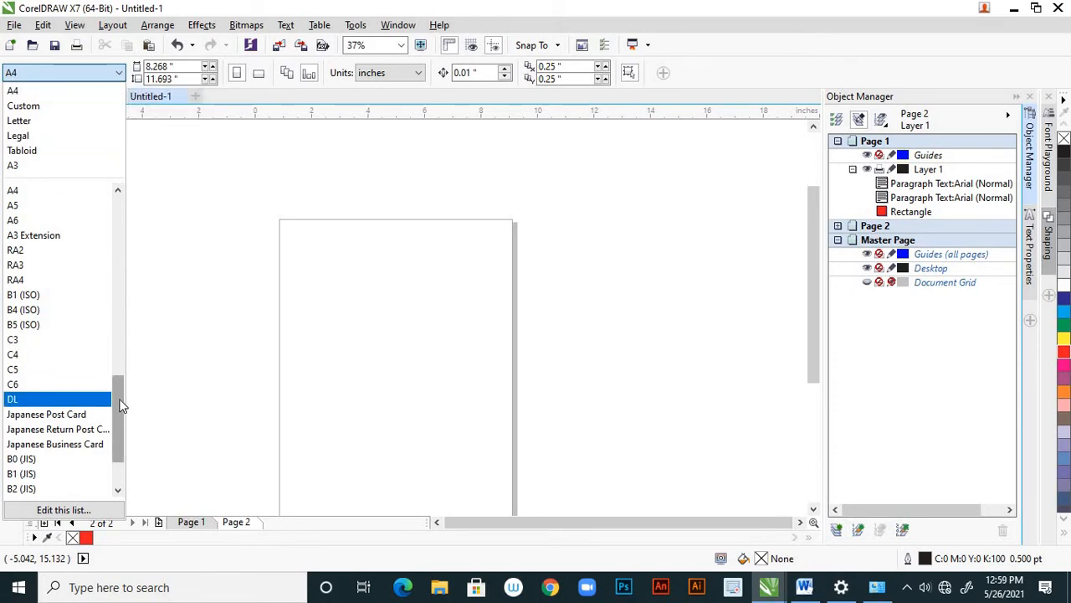
left_click_drag(124, 394, 130, 192)
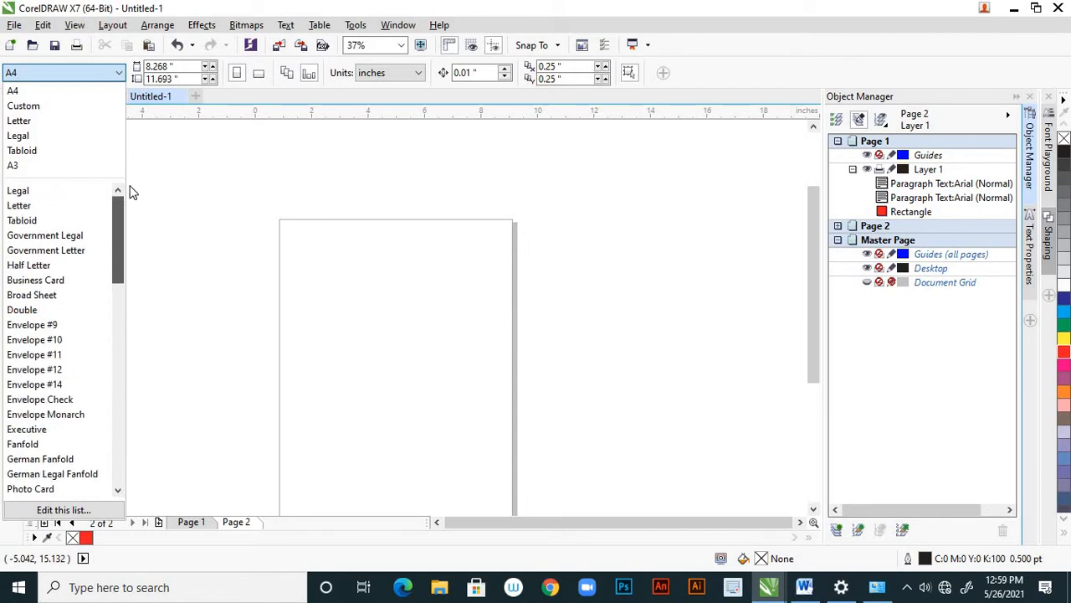
left_click(58, 280)
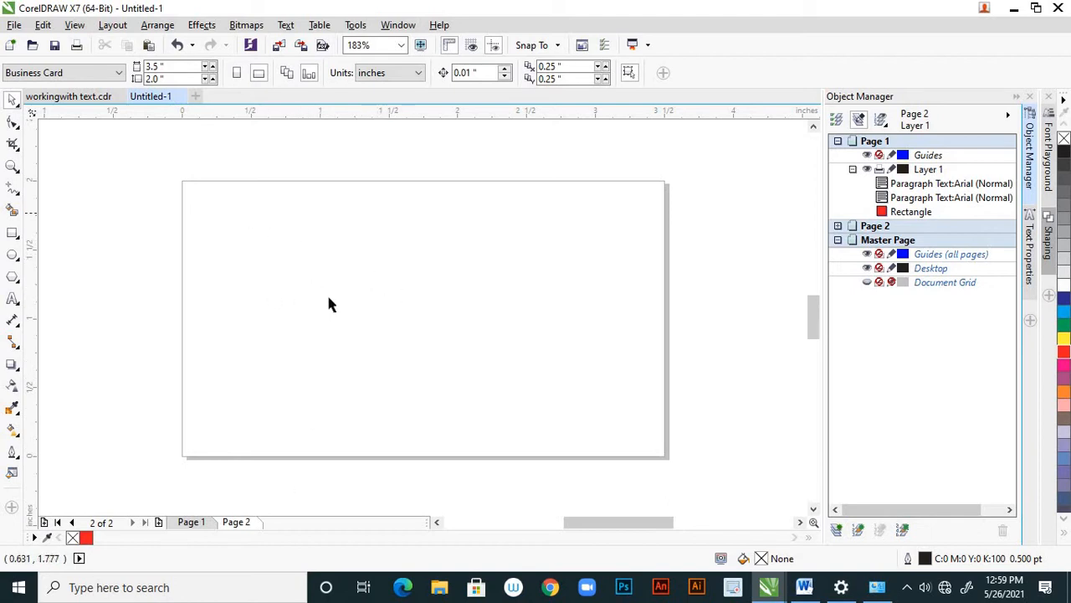
left_click(190, 524)
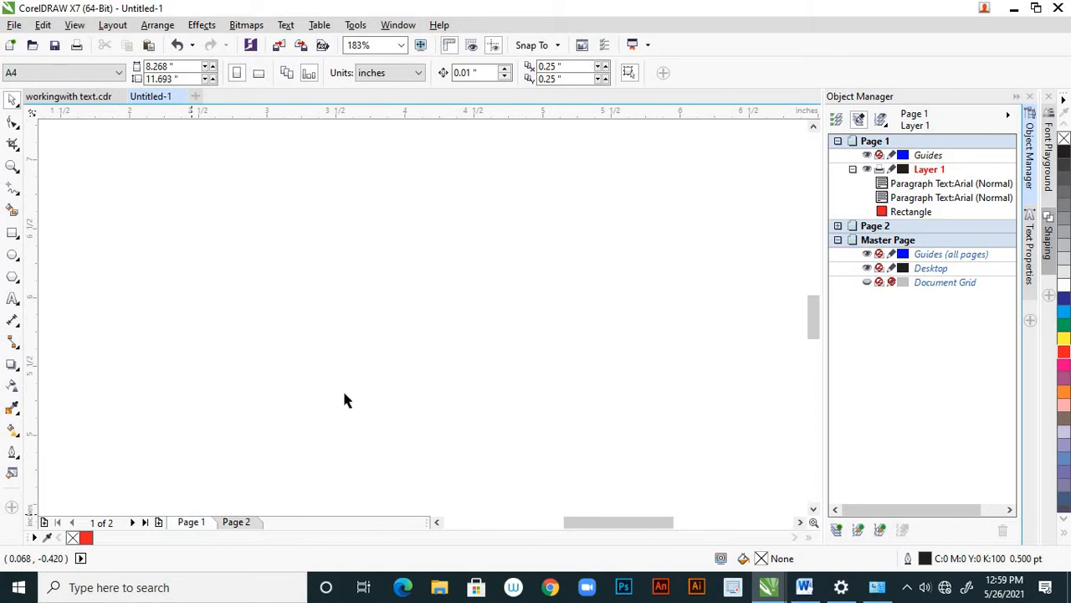
scroll(400, 352, "down", 3)
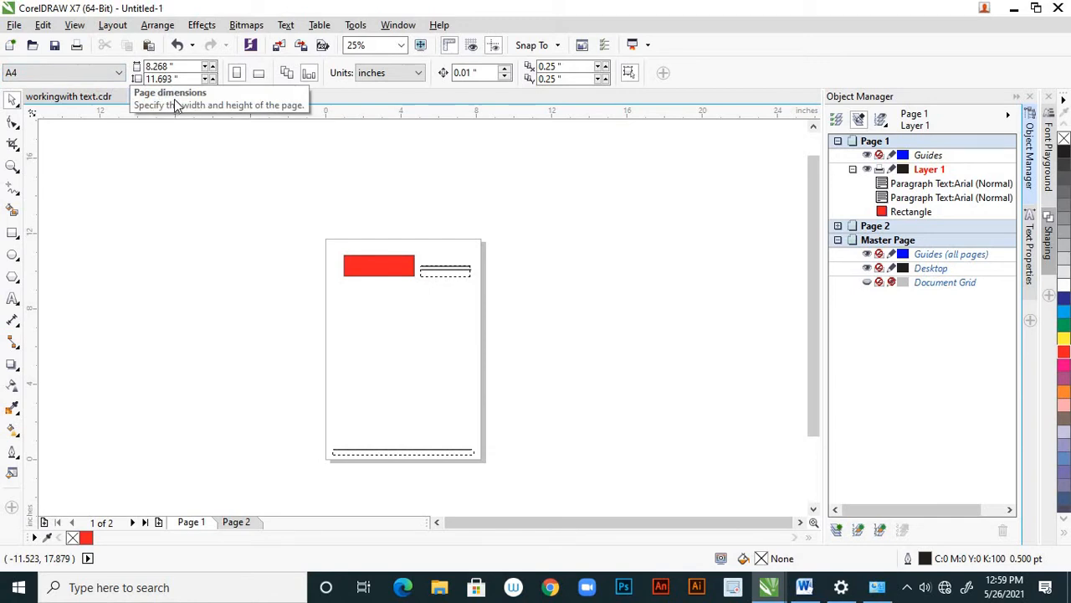
left_click(238, 523)
scroll(416, 360, "up", 2)
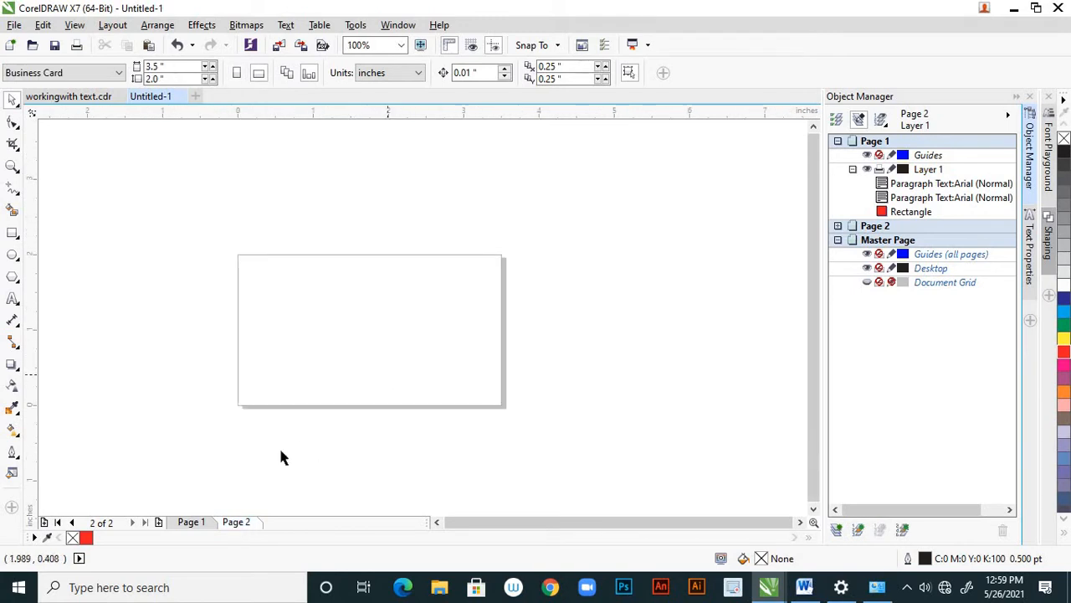
left_click(198, 524)
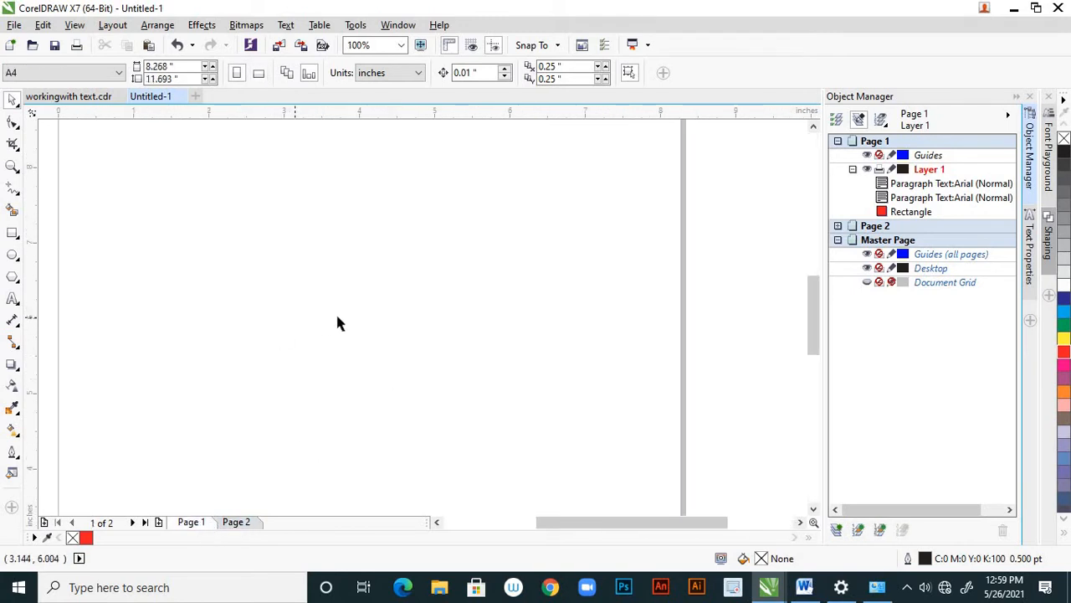
Step: Copy the red header rectangle and its neighbouring text frame from page 1 and paste both onto the business card page
scroll(352, 316, "down", 3)
scroll(341, 270, "up", 2)
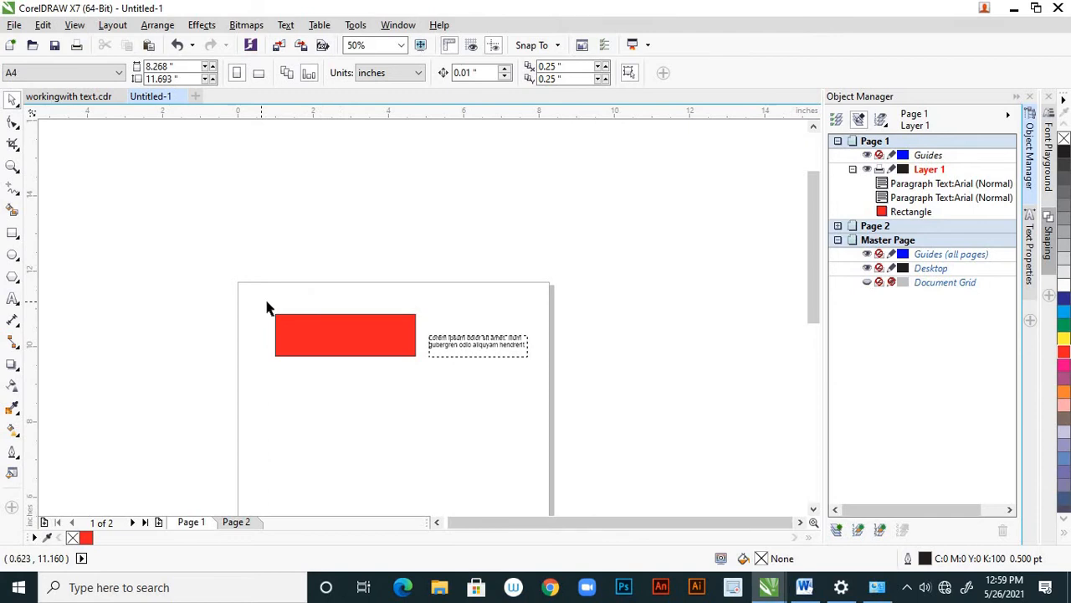
left_click_drag(267, 308, 542, 385)
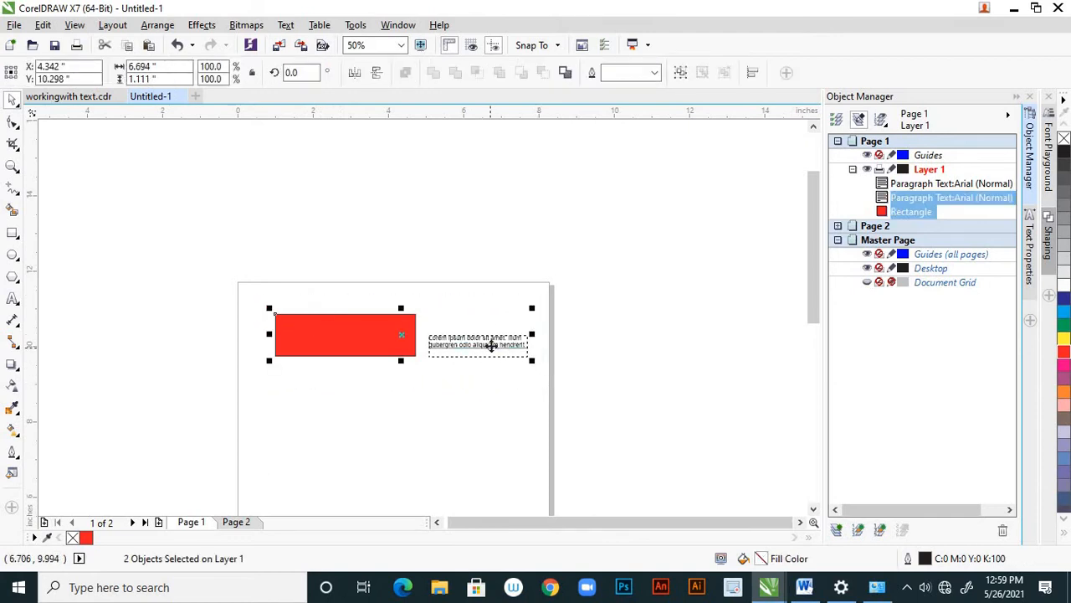
left_click(492, 343, "shift")
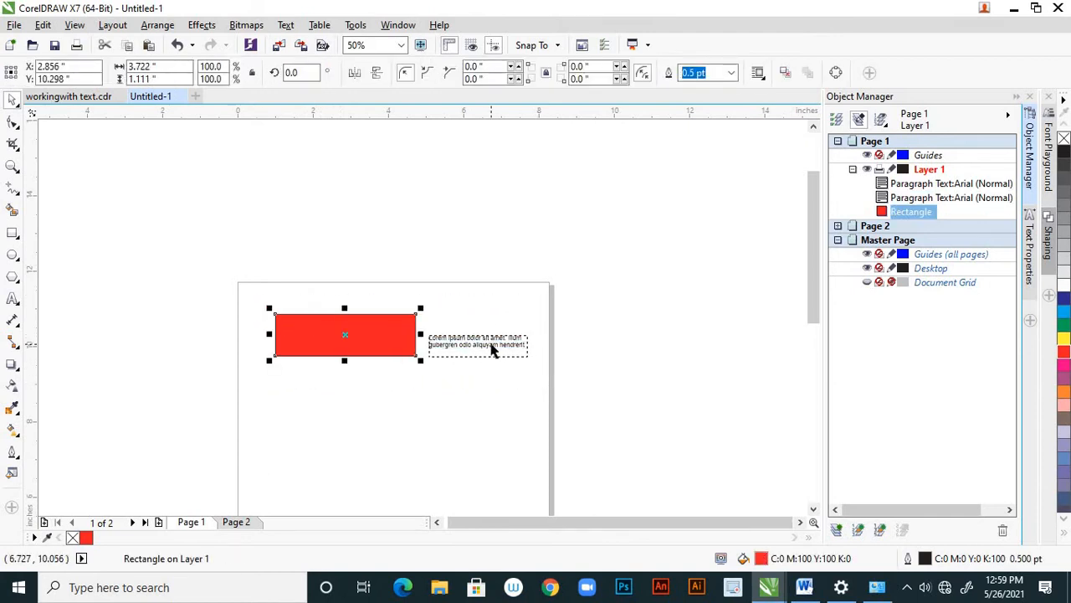
left_click(529, 368)
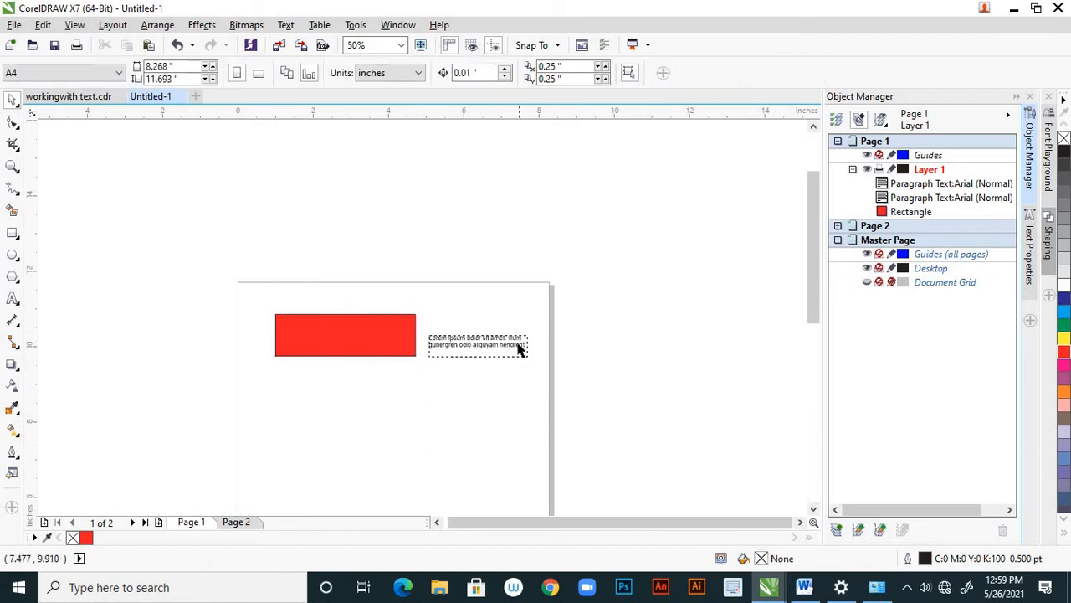
left_click(517, 347)
left_click(407, 319, "shift")
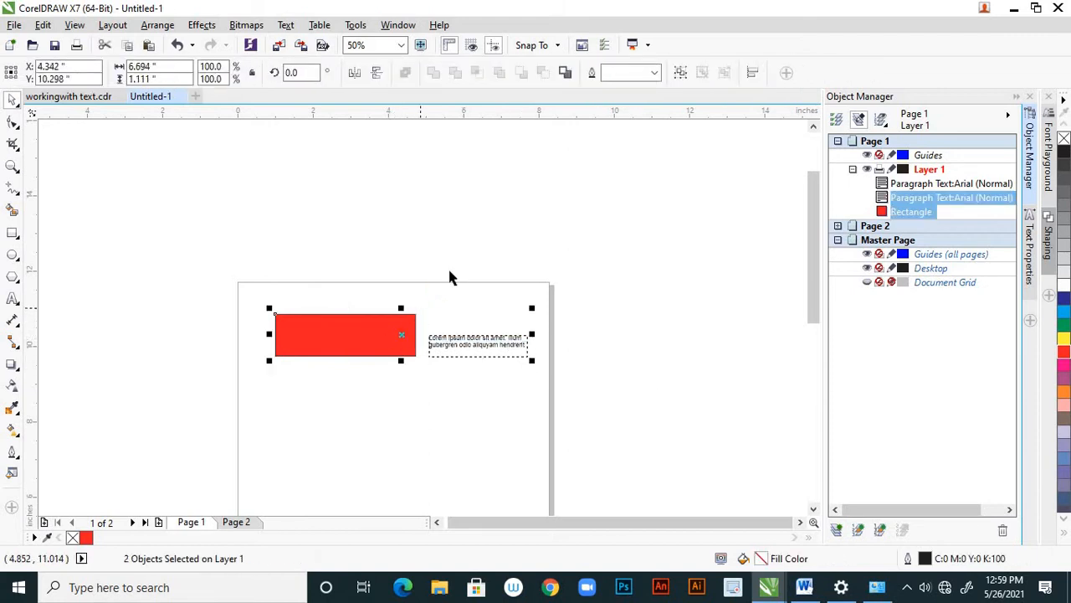
scroll(447, 266, "down", 1)
left_click(242, 520)
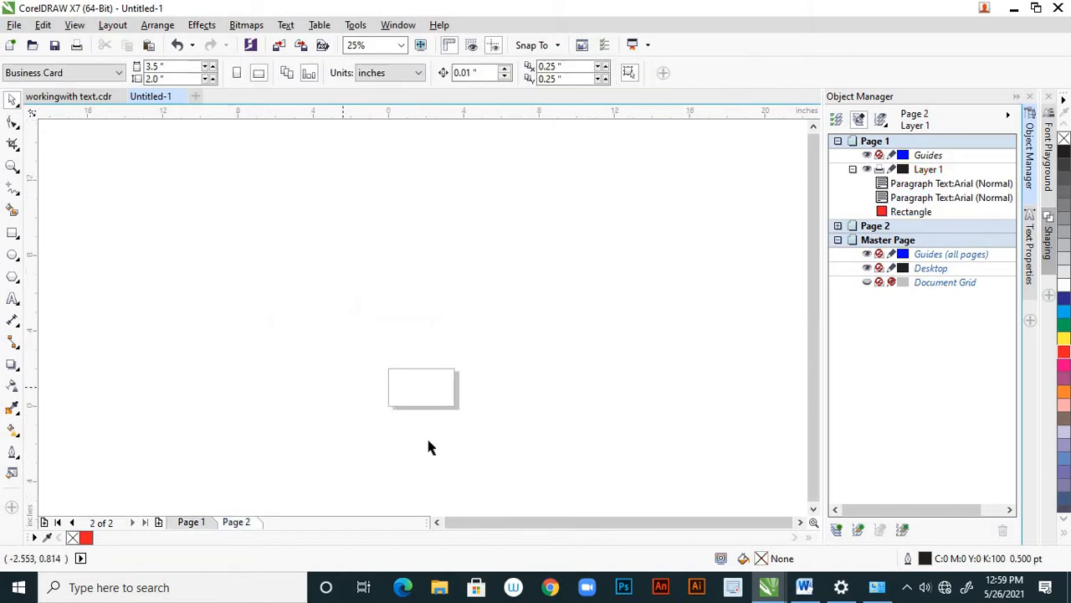
scroll(416, 406, "up", 2)
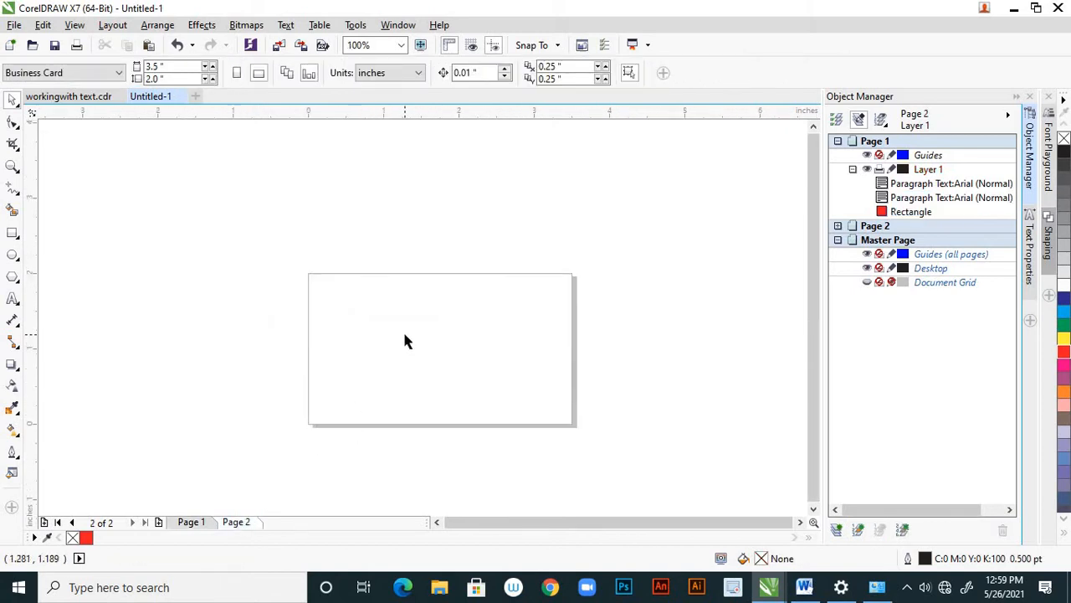
key("ctrl+v")
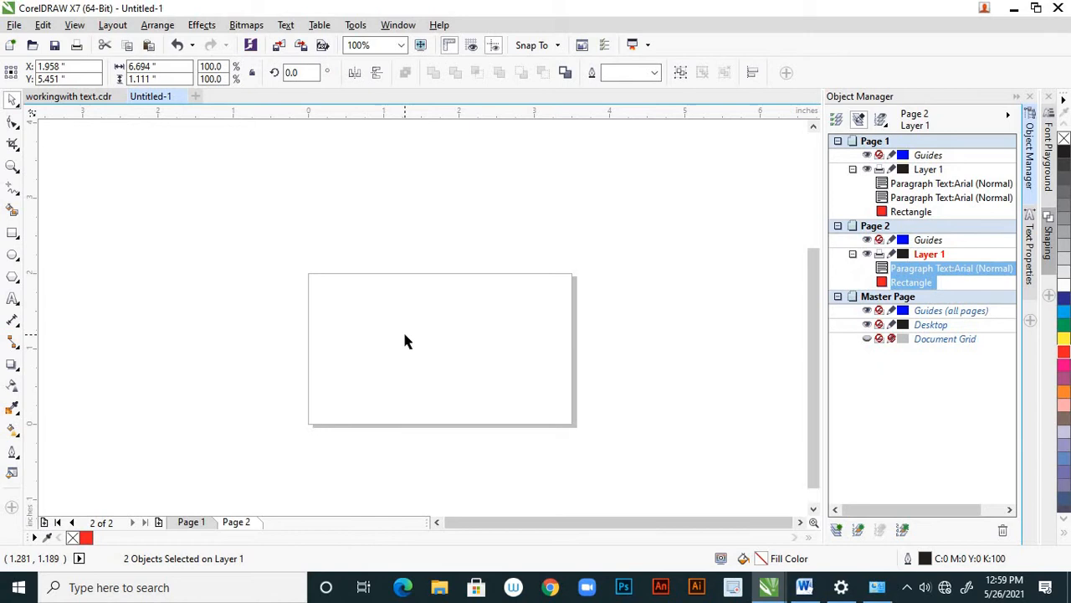
Step: Move the pasted rectangle and text frame down to the card's top edge and scale them to about 52%
scroll(406, 335, "down", 2)
scroll(405, 336, "down", 1)
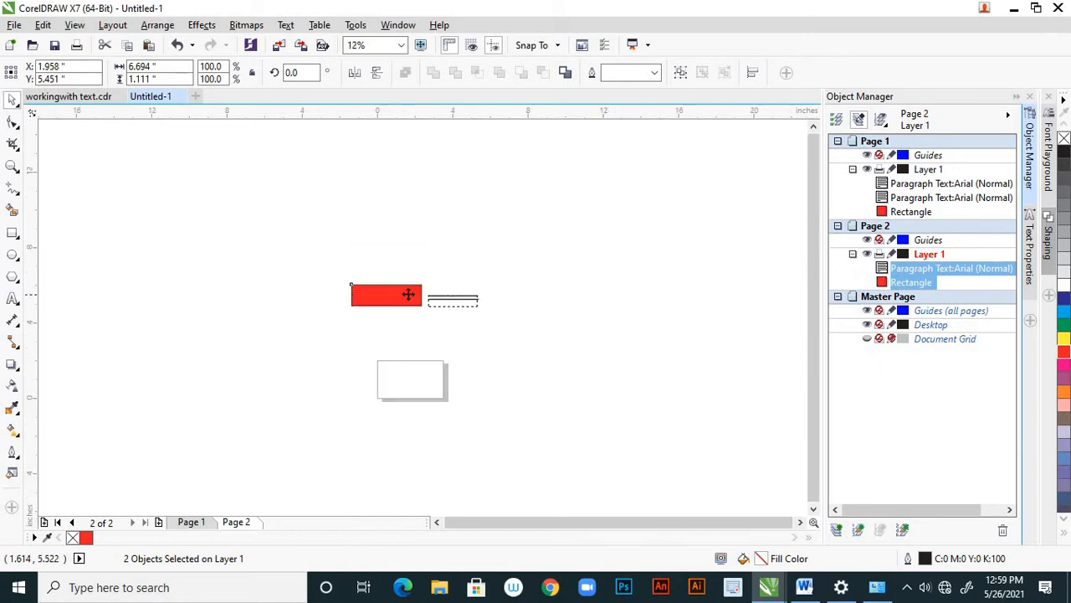
scroll(408, 294, "up", 2)
left_click_drag(385, 298, 432, 404)
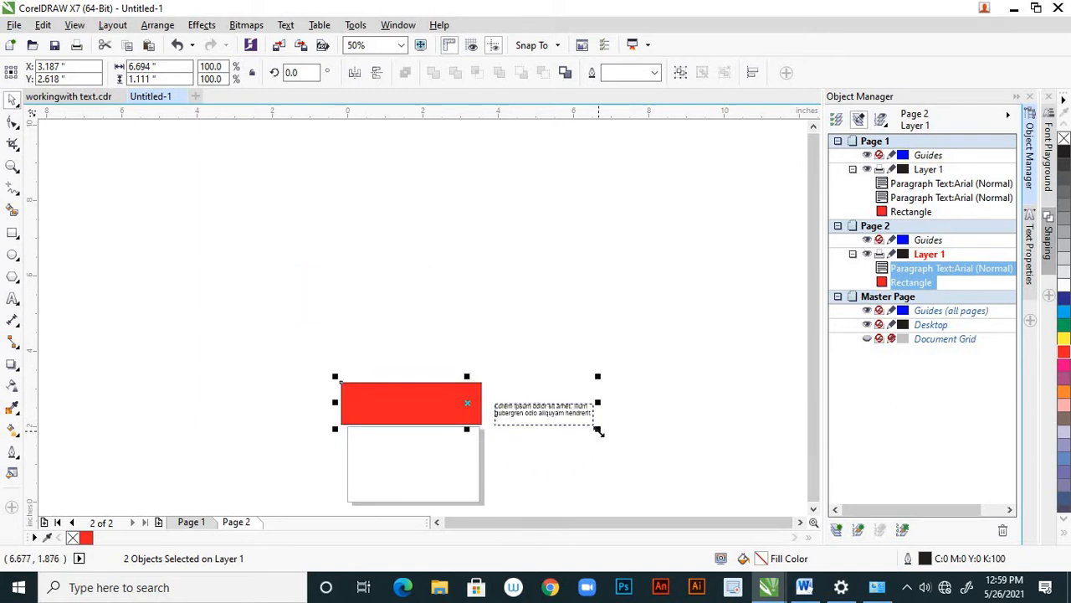
left_click_drag(598, 430, 542, 413)
left_click(354, 398)
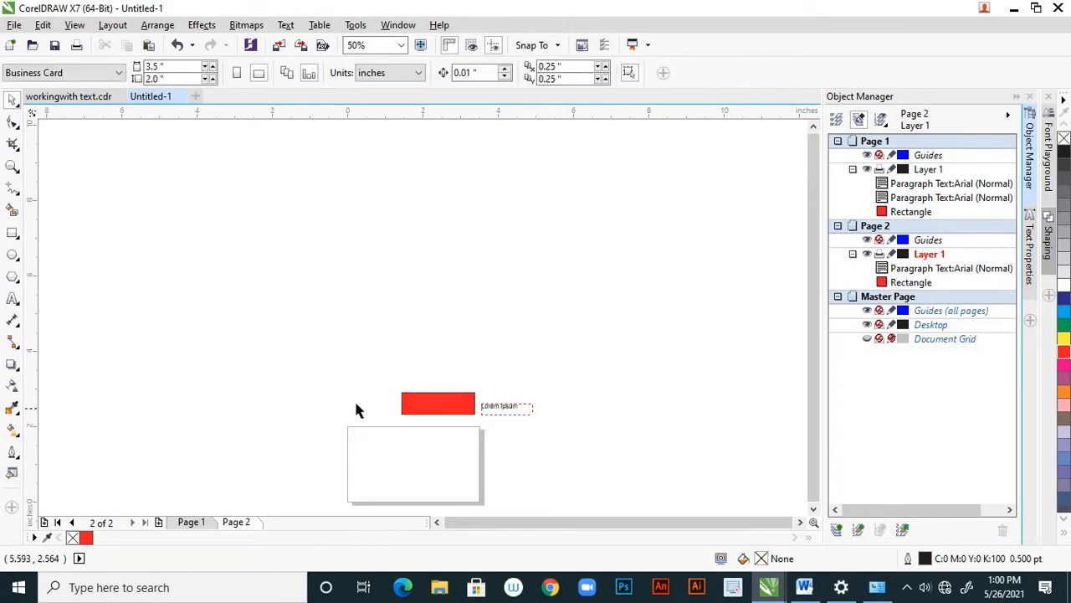
Step: Move the red rectangle into the card's upper-left area and halve its width to about 0.97 inches
left_click(429, 401)
left_click_drag(425, 401, 390, 448)
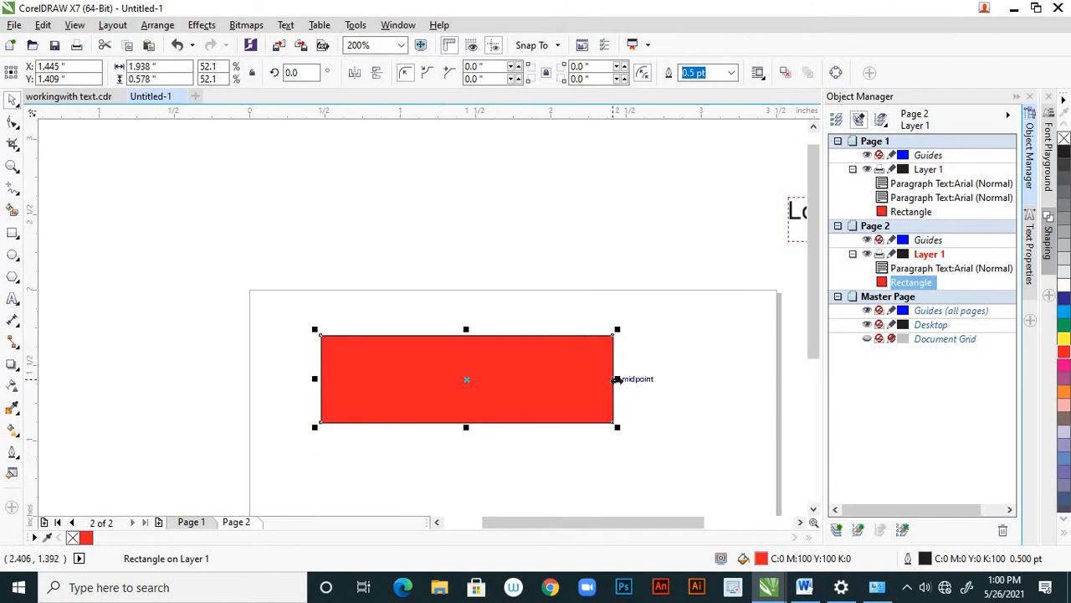
left_click_drag(616, 378, 470, 395)
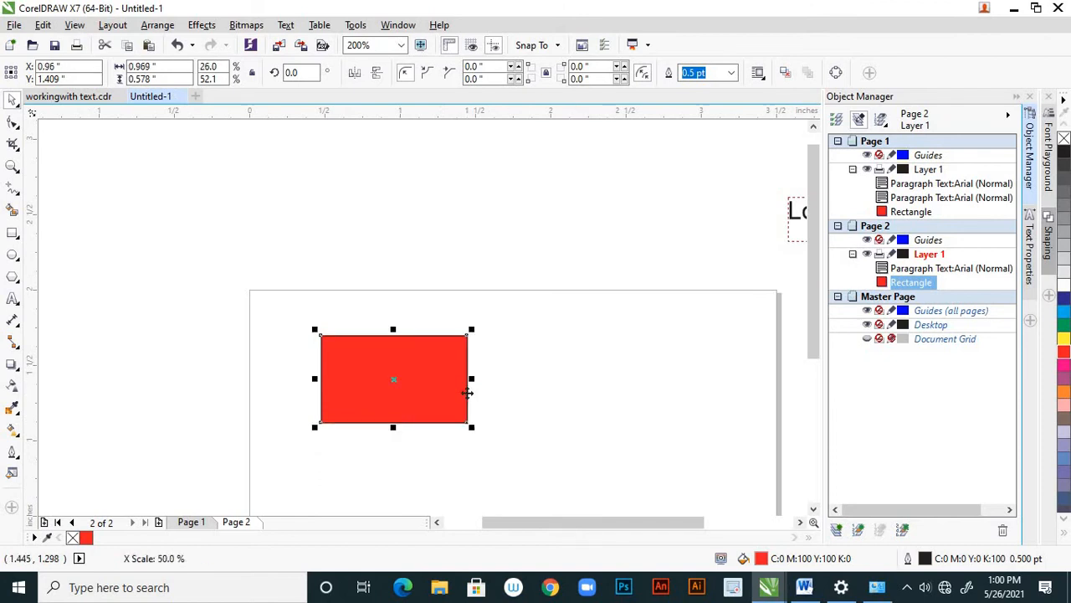
scroll(469, 395, "down", 2)
left_click_drag(409, 381, 404, 366)
Step: Place the small "Lorem ipsum" text frame in the card's upper-right corner, level with the red rectangle's top
left_click(647, 301)
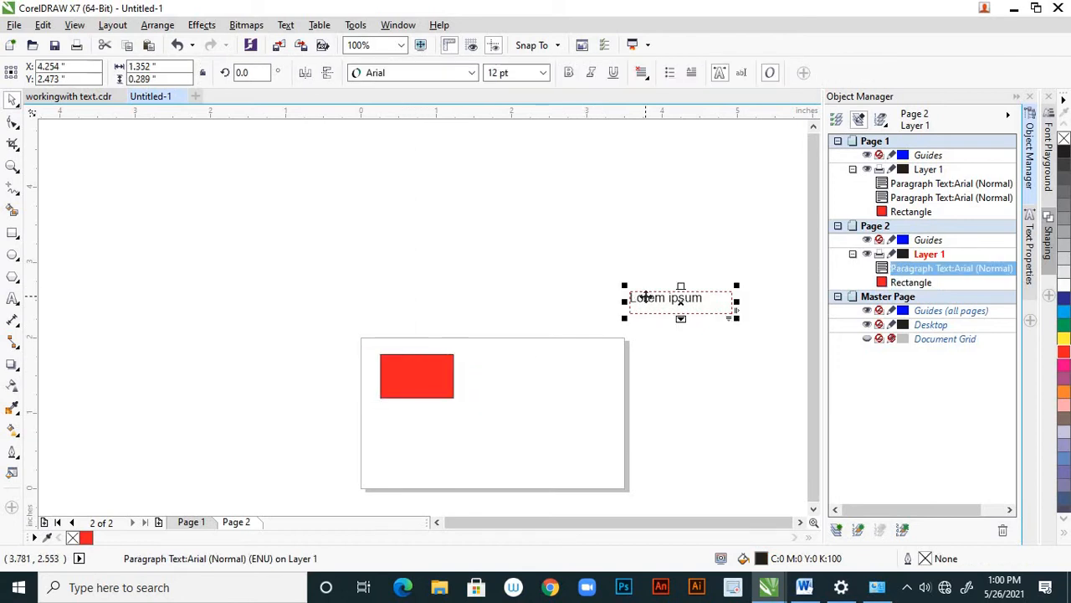
left_click_drag(647, 297, 397, 423)
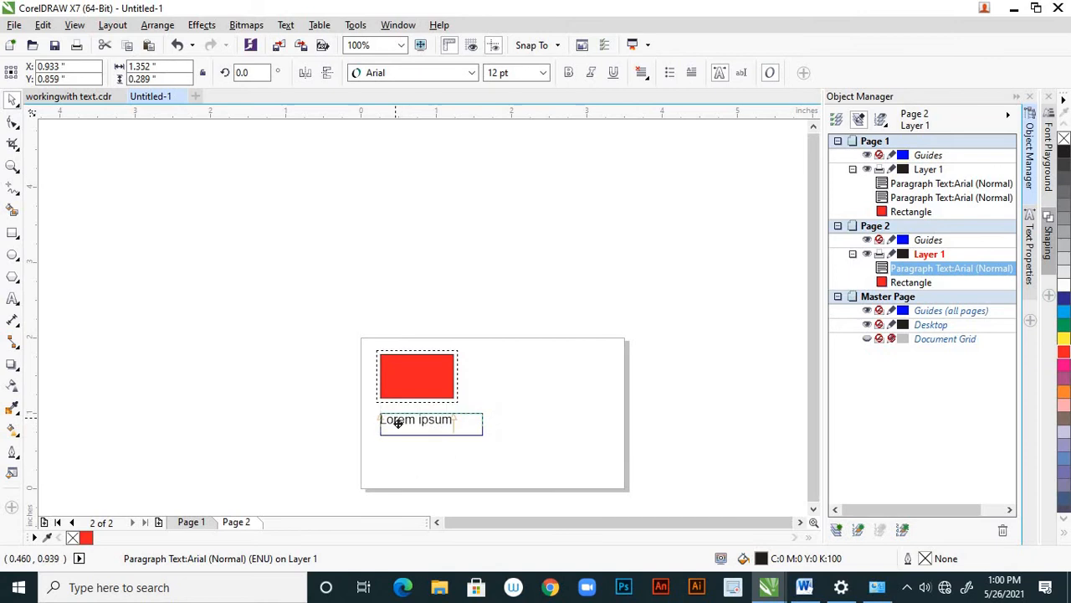
left_click_drag(397, 422, 538, 360)
left_click(500, 288)
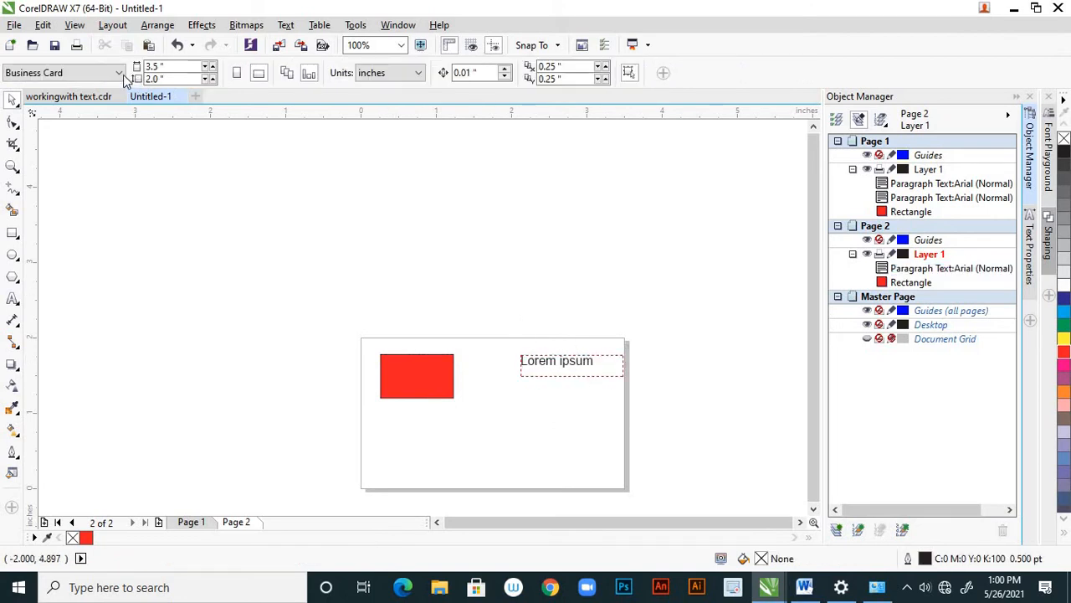
Step: Copy the footer text frame from the letterhead on page 1 and paste it onto the business card page
left_click(109, 97)
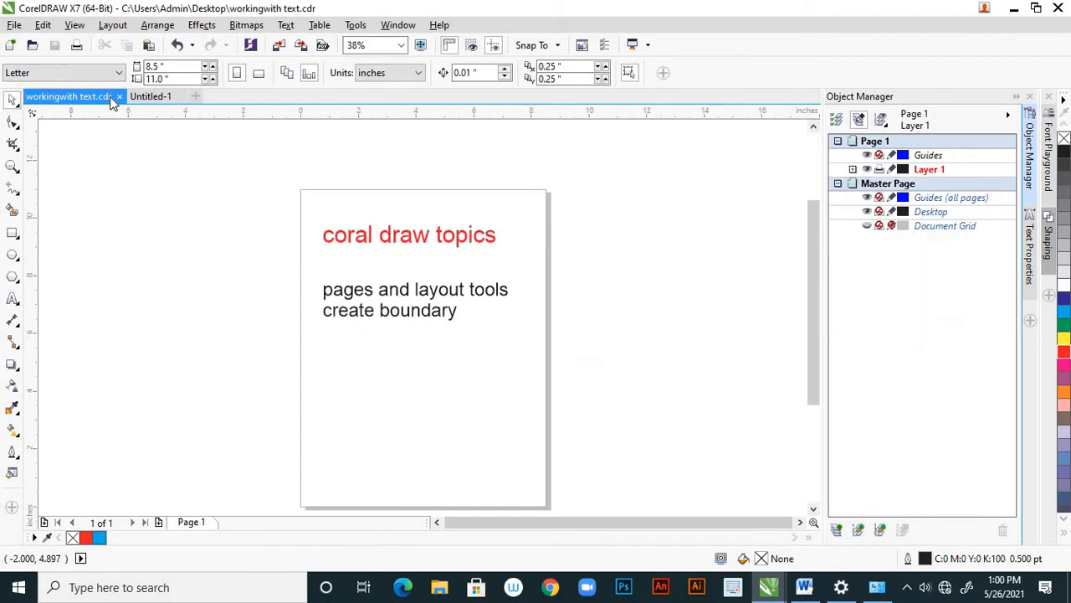
left_click(152, 98)
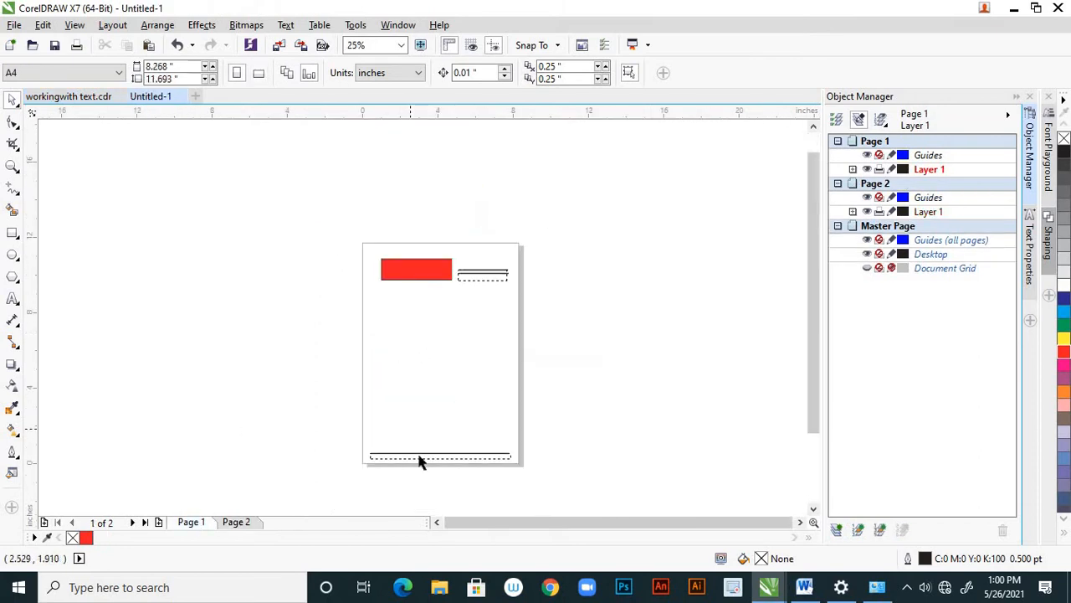
left_click(425, 458)
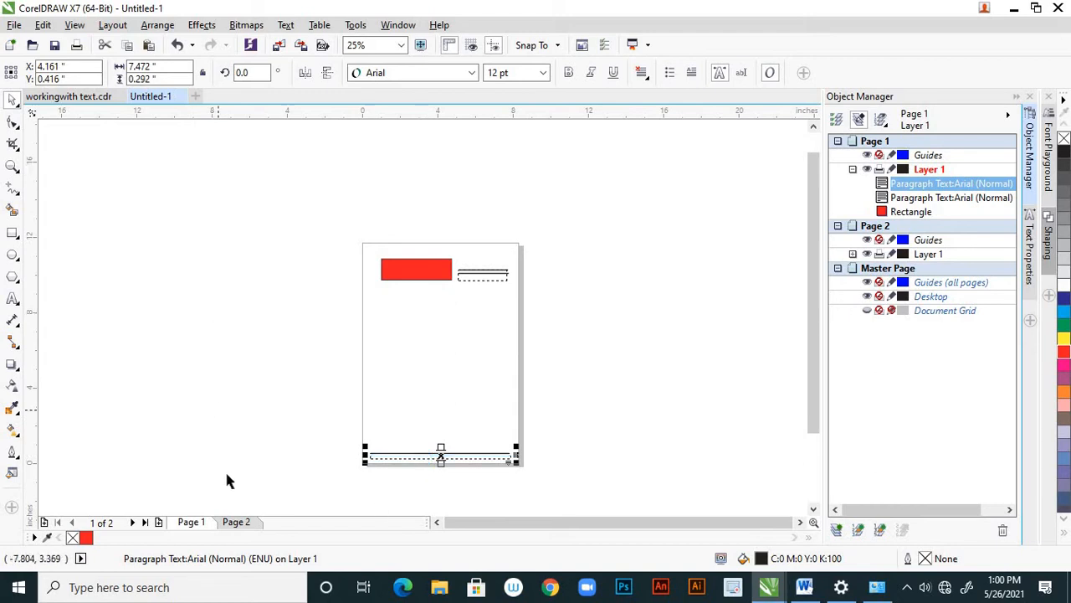
left_click(237, 521)
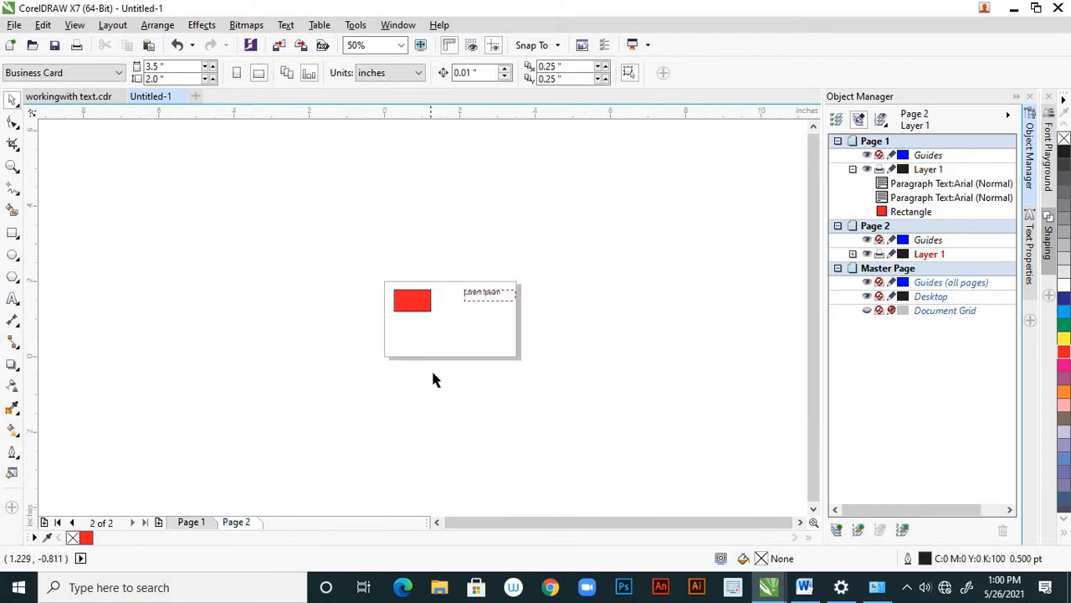
scroll(433, 335, "up", 2)
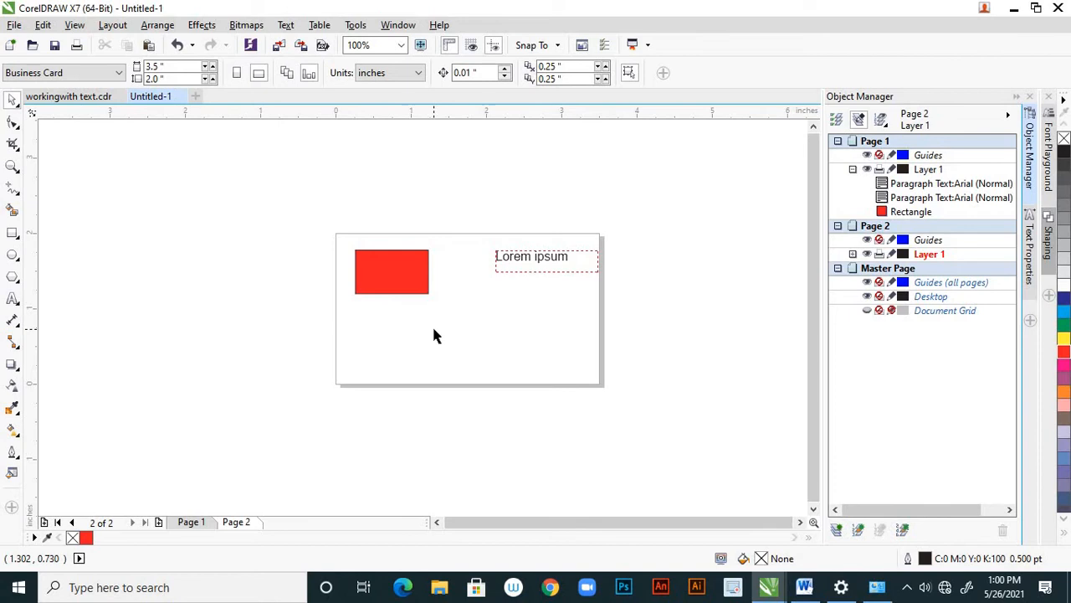
key("ctrl+v")
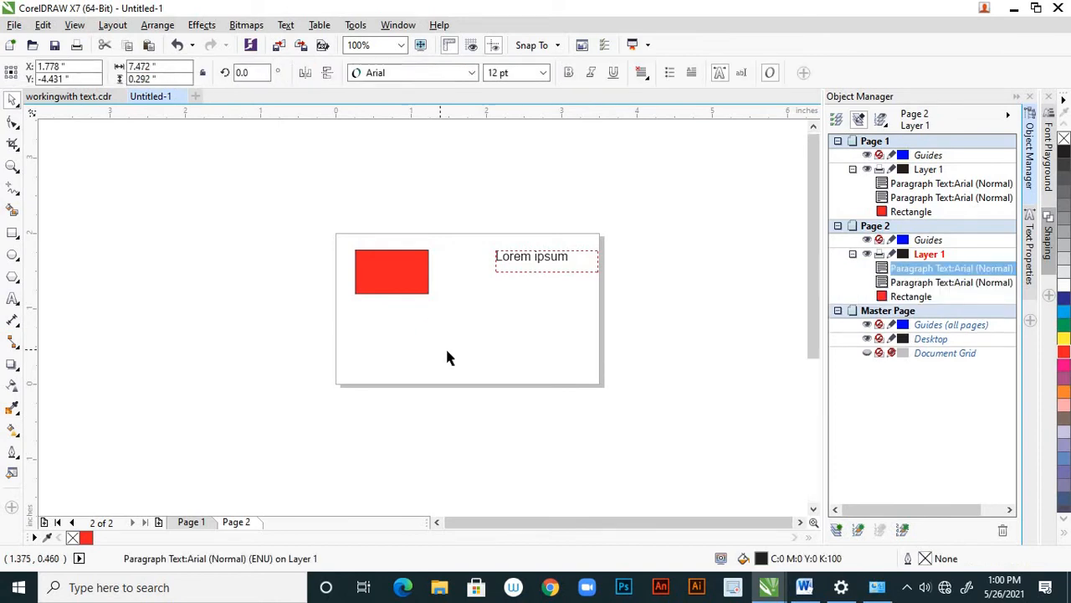
Step: Shorten the pasted footer text by deleting everything after "Tempor in"
scroll(448, 351, "down", 6)
scroll(444, 394, "up", 6)
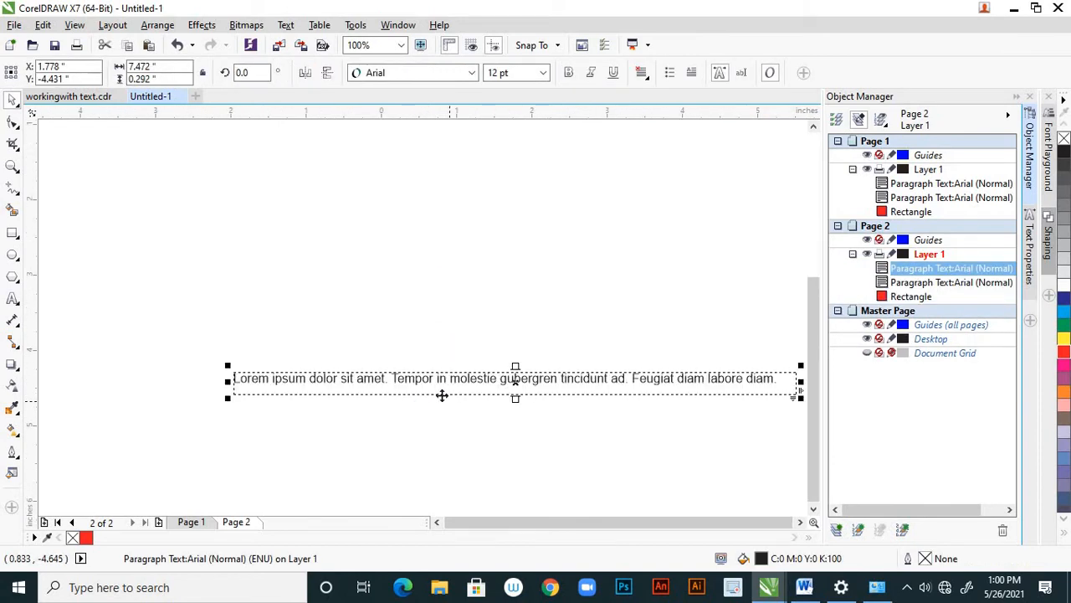
scroll(442, 395, "down", 2)
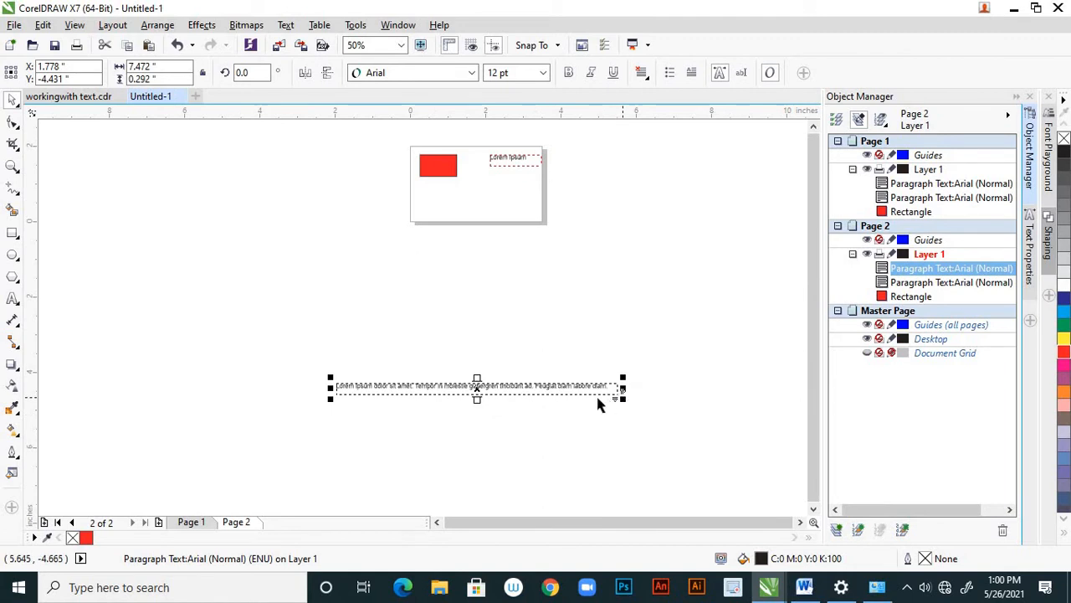
left_click(11, 299)
left_click(488, 385)
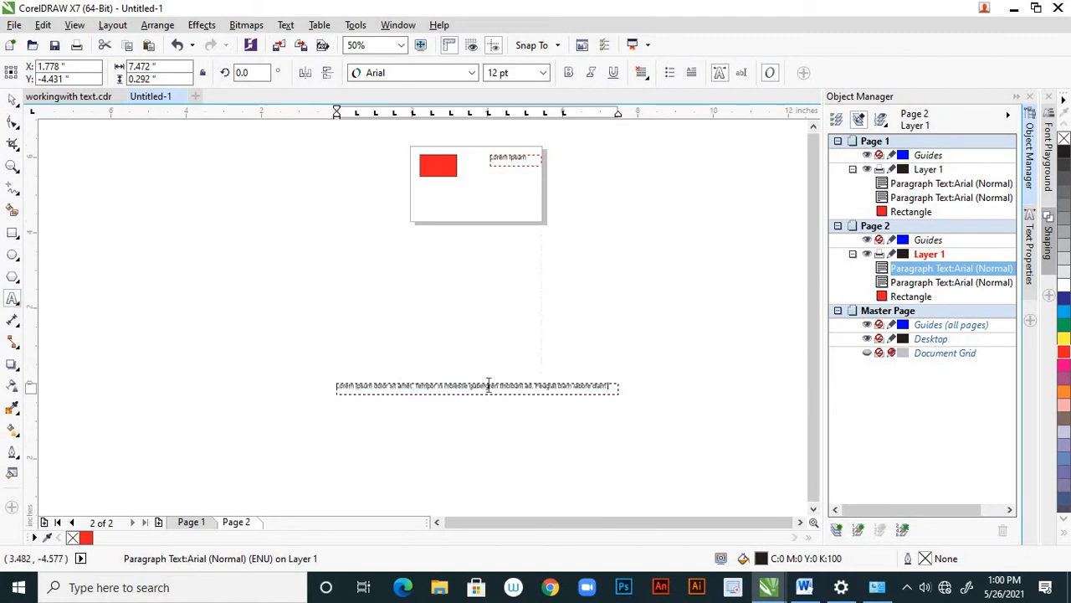
scroll(489, 385, "up", 4)
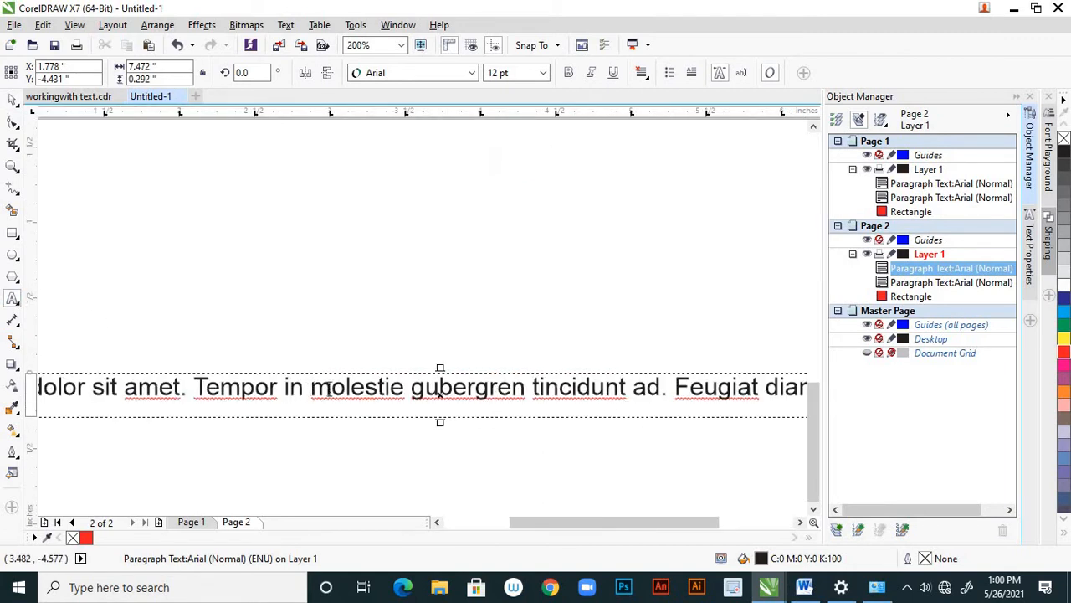
left_click_drag(311, 386, 799, 402)
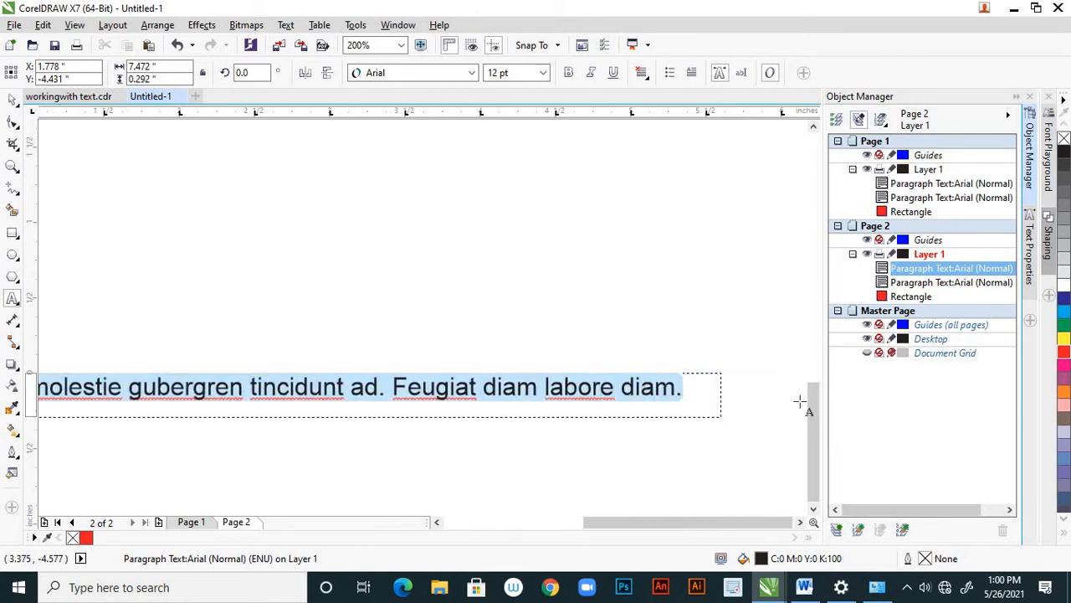
key("Delete")
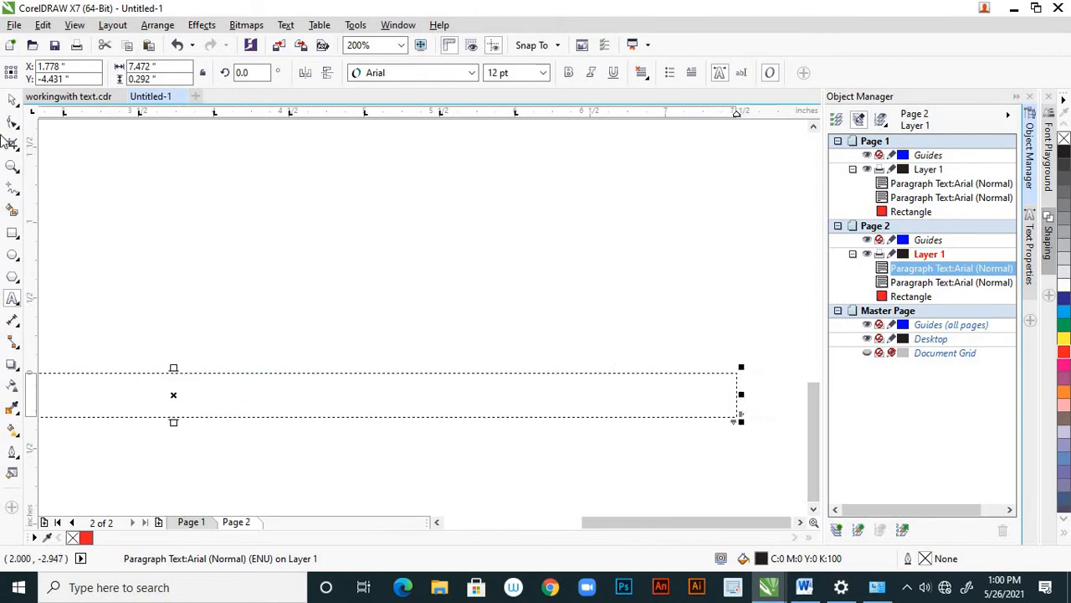
Step: Move the shortened footer text frame to the card's bottom edge, aligning its left side with the red rectangle
left_click(13, 99)
scroll(468, 402, "down", 4)
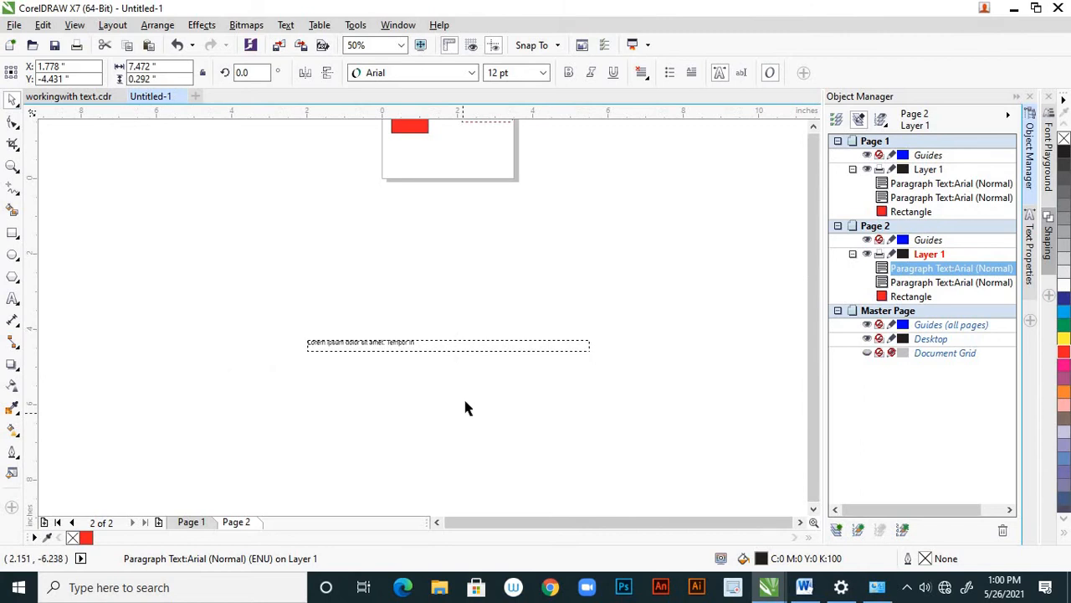
left_click(468, 408)
left_click_drag(397, 349, 484, 170)
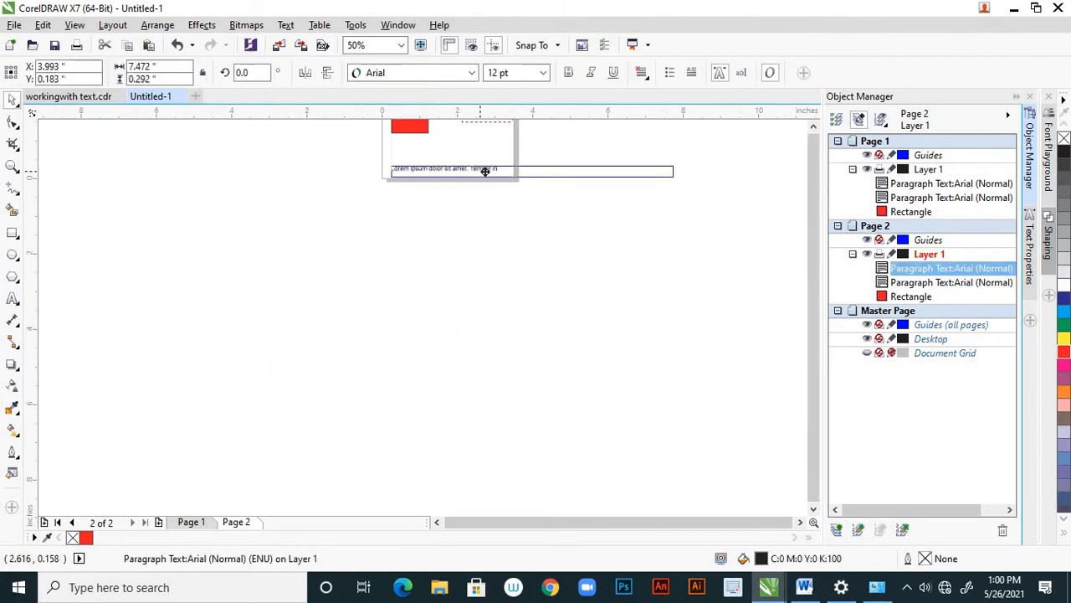
left_click(407, 251)
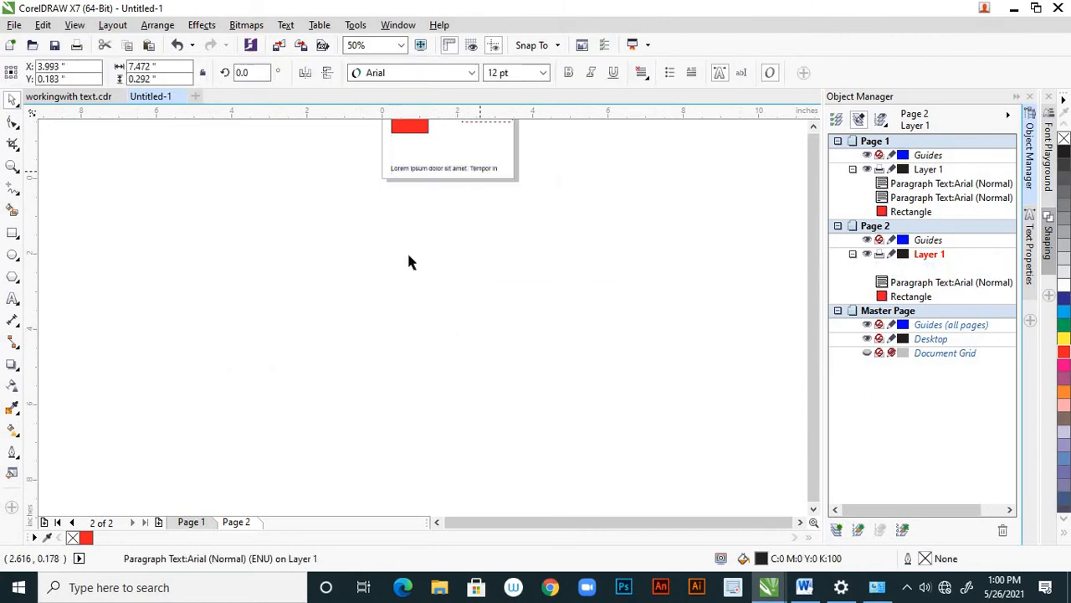
scroll(495, 349, "down", 2)
scroll(501, 302, "up", 2)
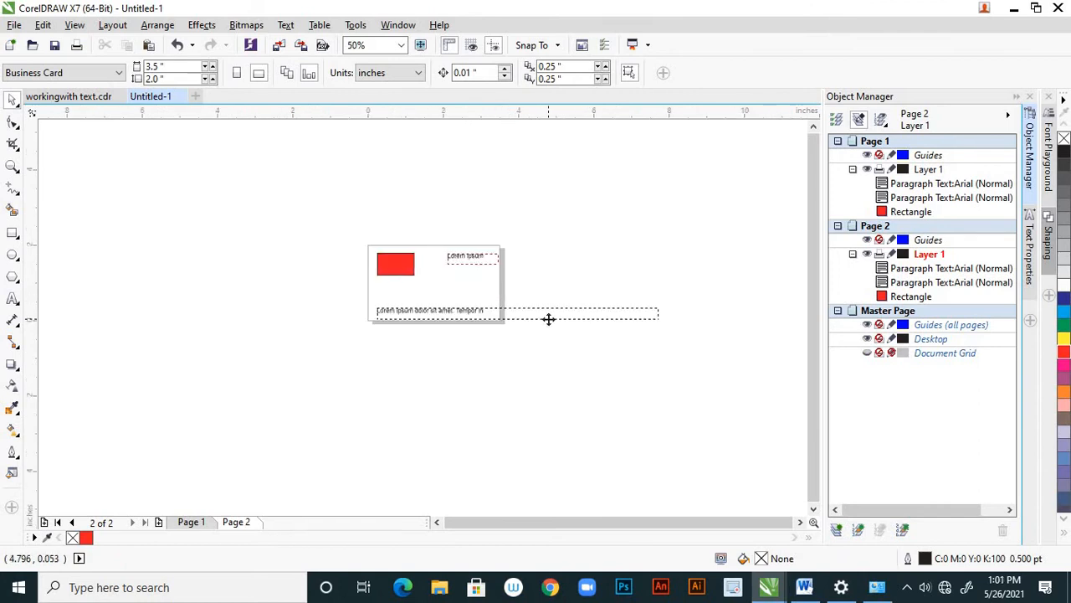
Step: Narrow the business card's footer text frame from its right side so it ends just past "Tempor in", inside the card
left_click(547, 315)
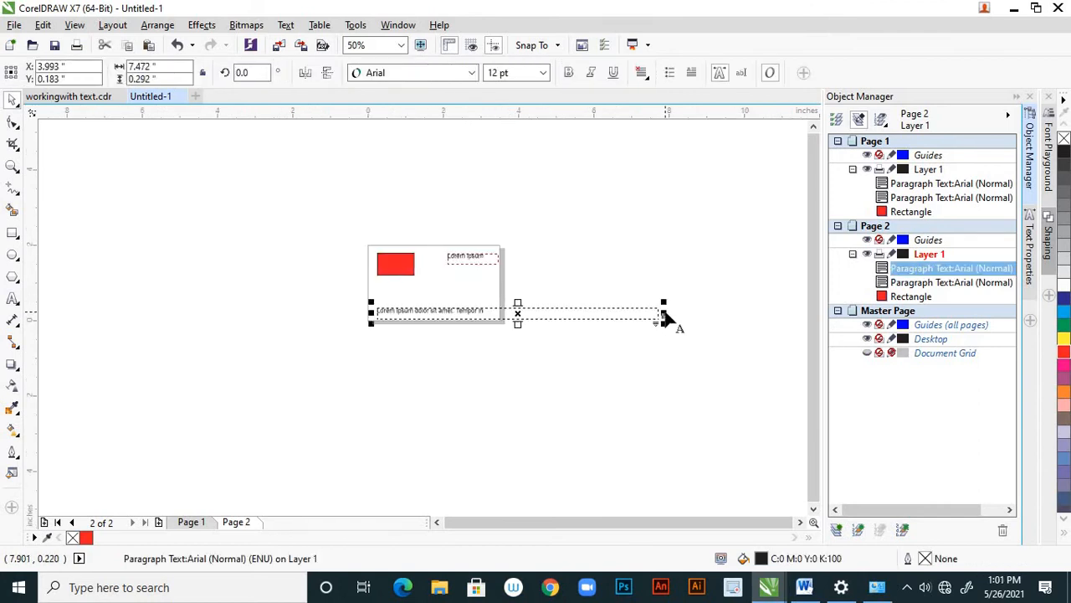
scroll(663, 317, "up", 2)
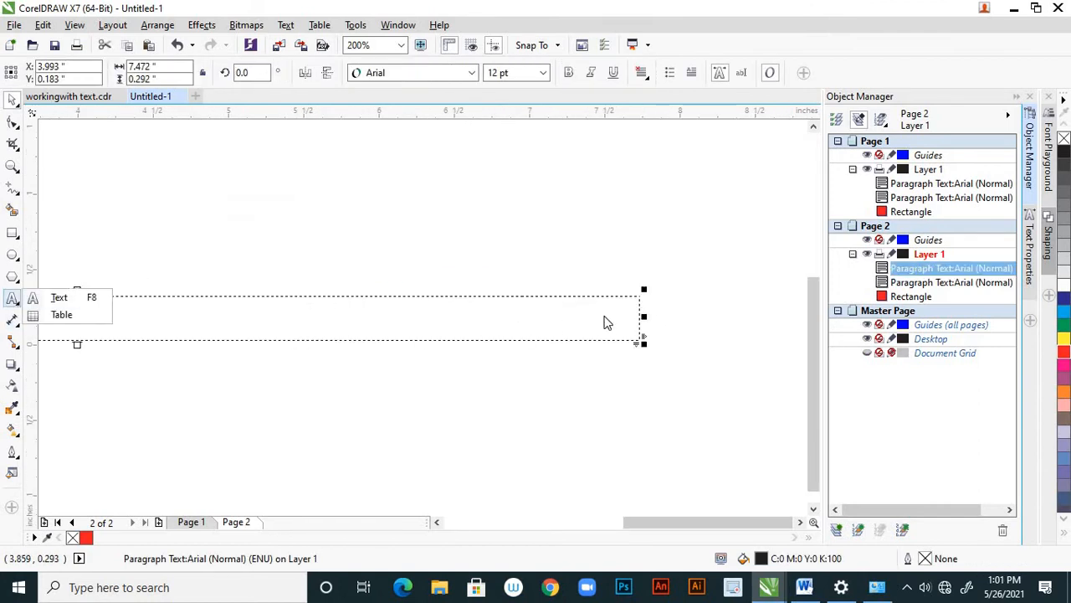
scroll(675, 328, "down", 1)
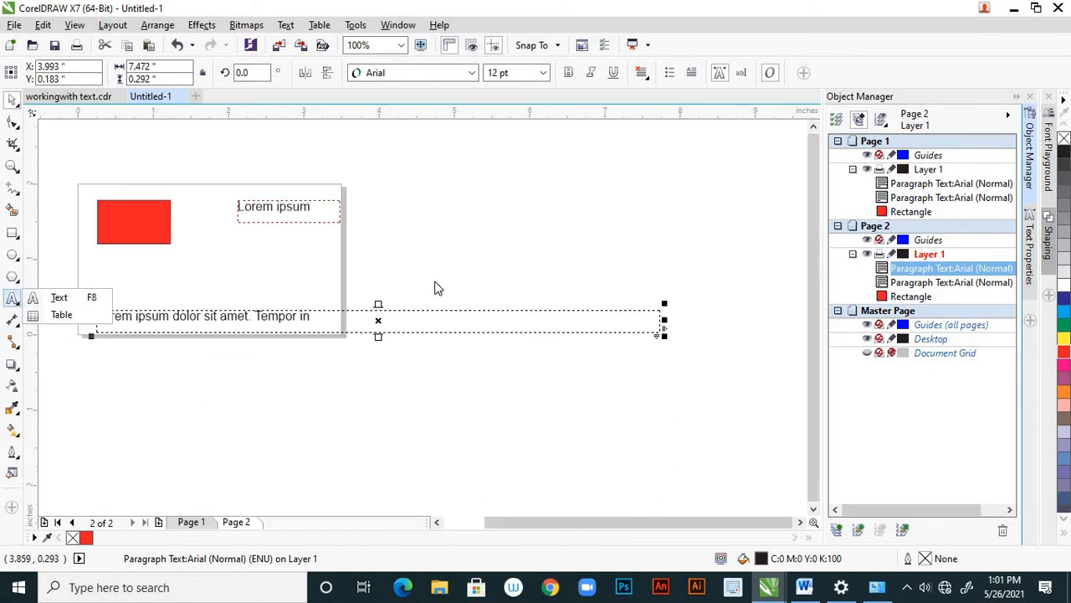
left_click(74, 298)
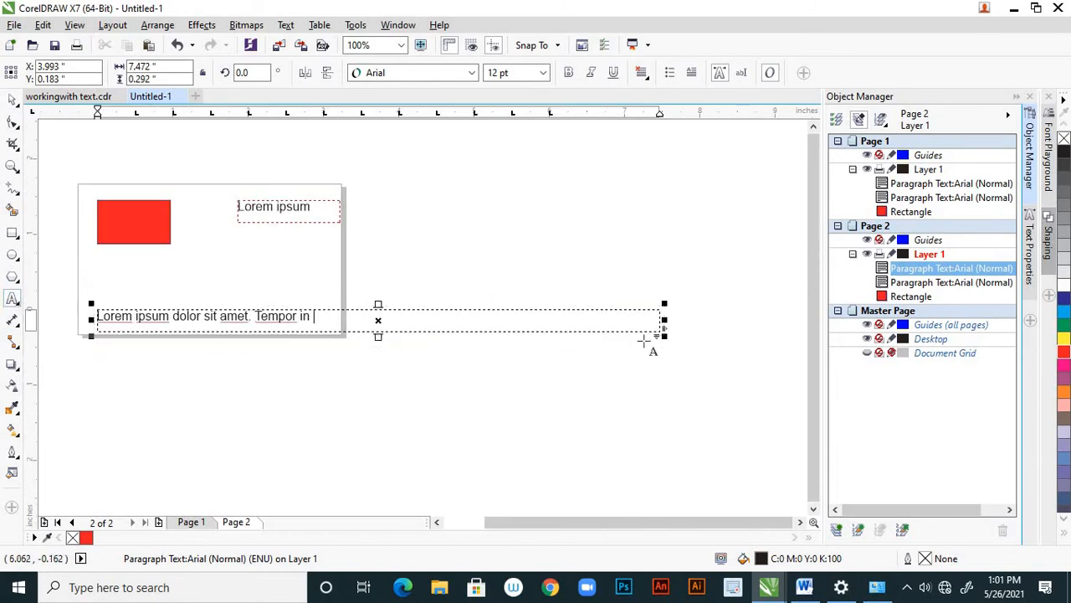
left_click_drag(655, 321, 321, 321)
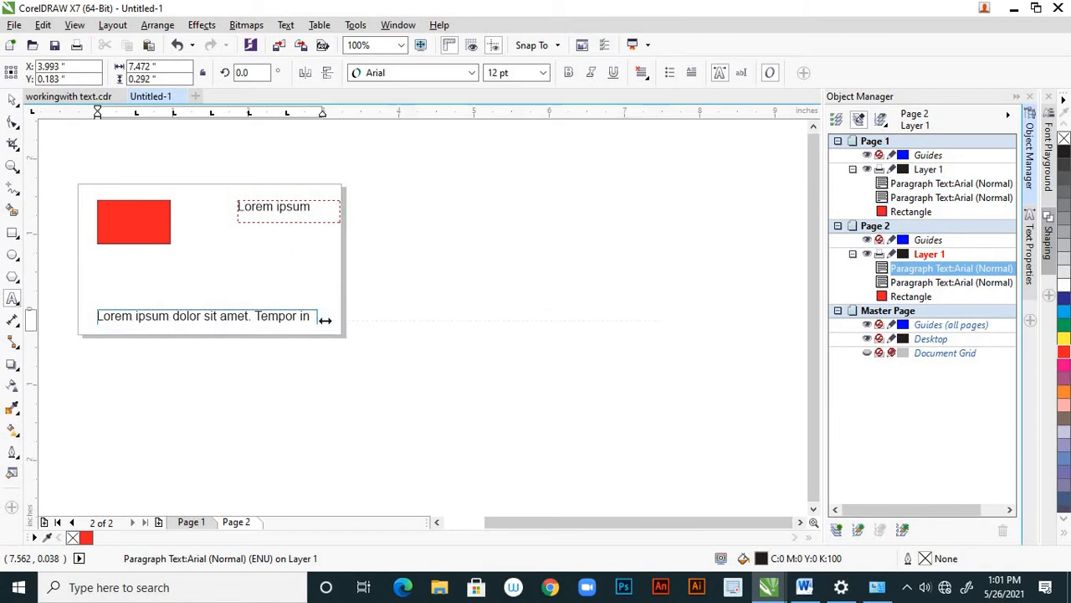
left_click(13, 99)
left_click(511, 425)
scroll(511, 425, "down", 2)
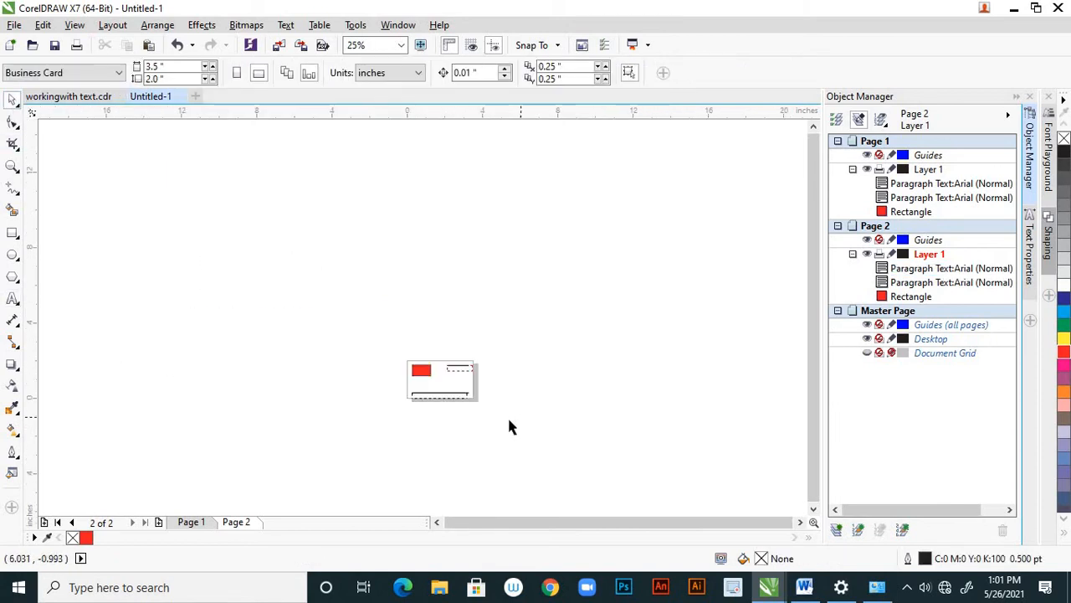
scroll(467, 422, "up", 1)
scroll(463, 430, "up", 1)
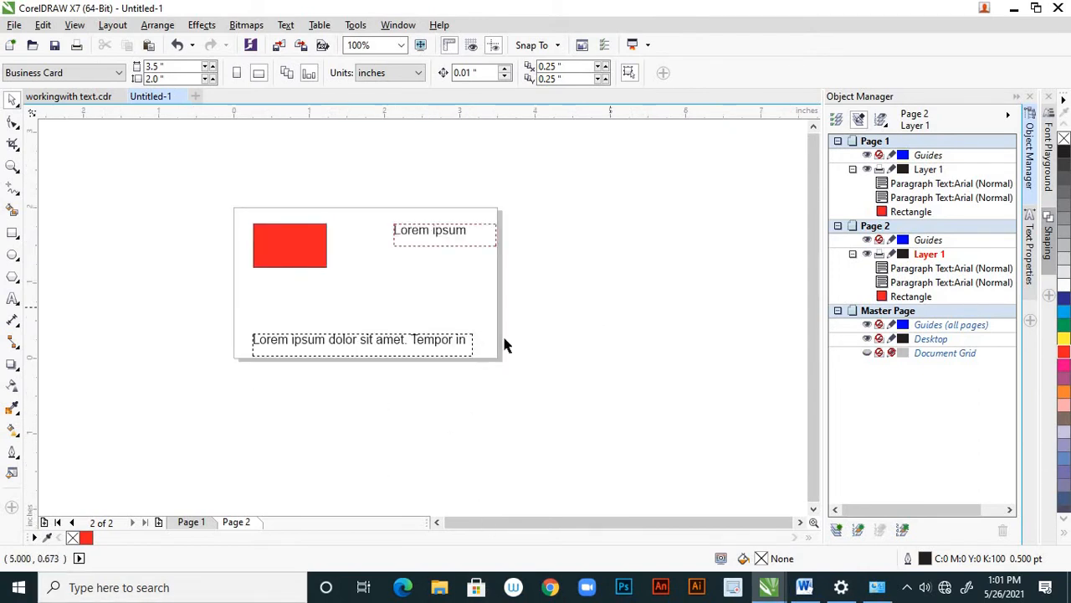
Step: Add a third page after the business card and set its page size to Envelope #10
left_click(160, 523)
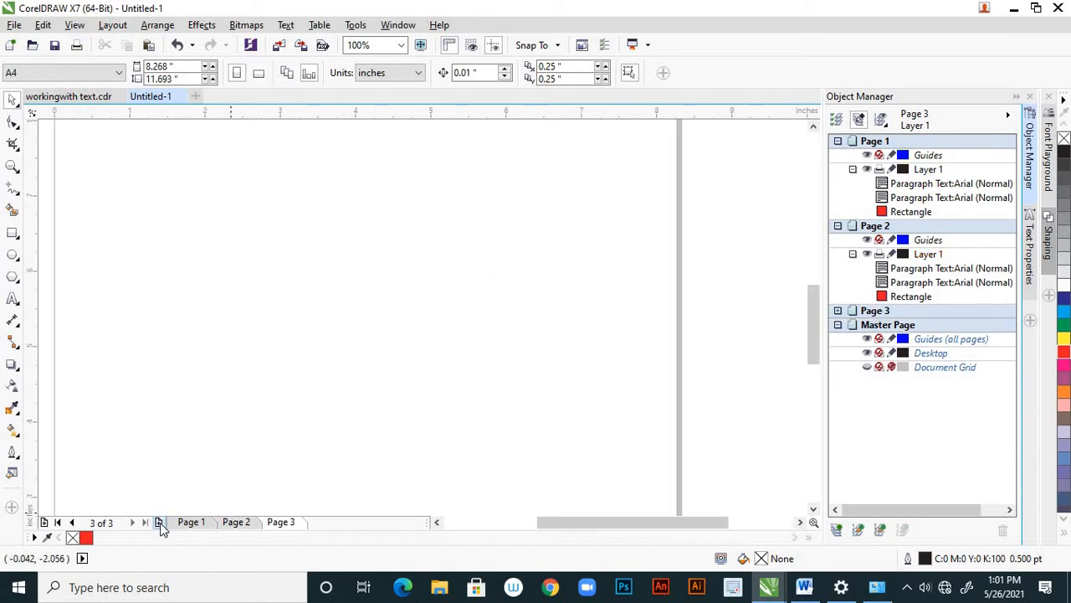
left_click(119, 72)
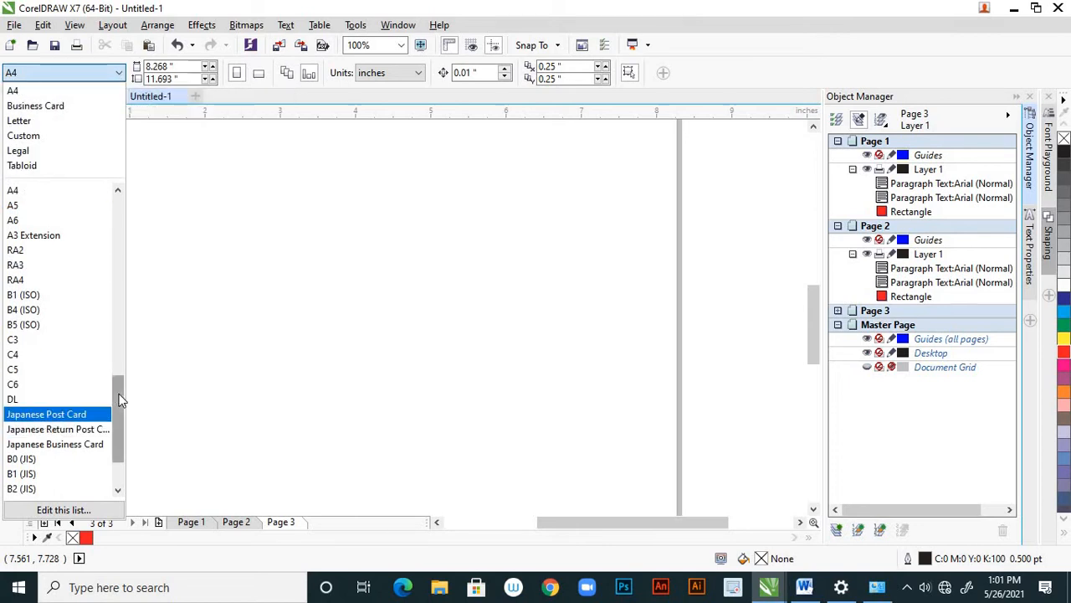
left_click_drag(119, 394, 134, 337)
scroll(133, 336, "up", 3)
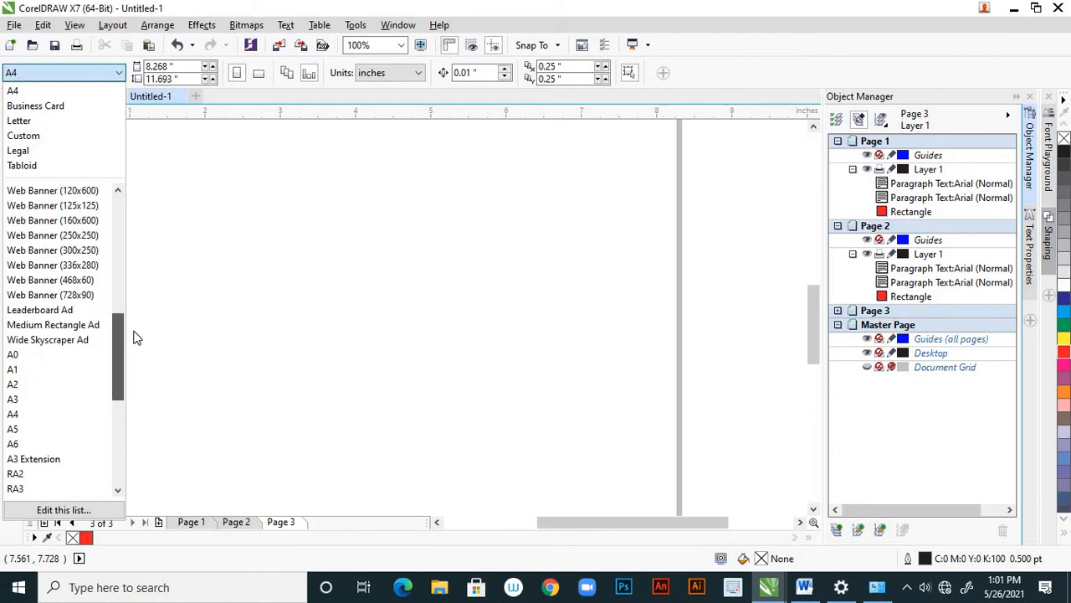
left_click_drag(137, 337, 132, 264)
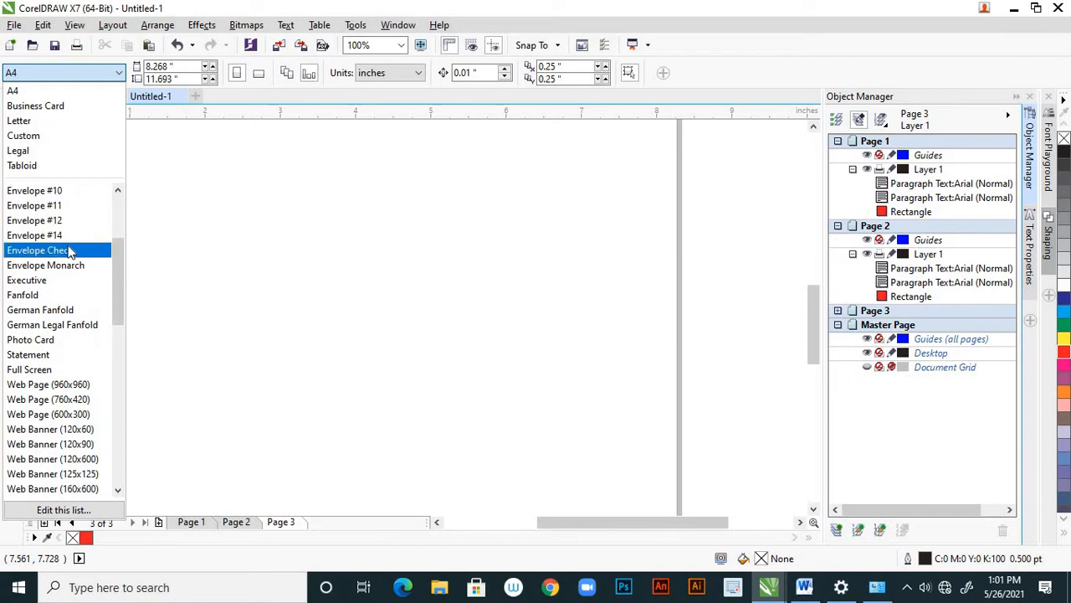
left_click(52, 193)
scroll(396, 287, "down", 3)
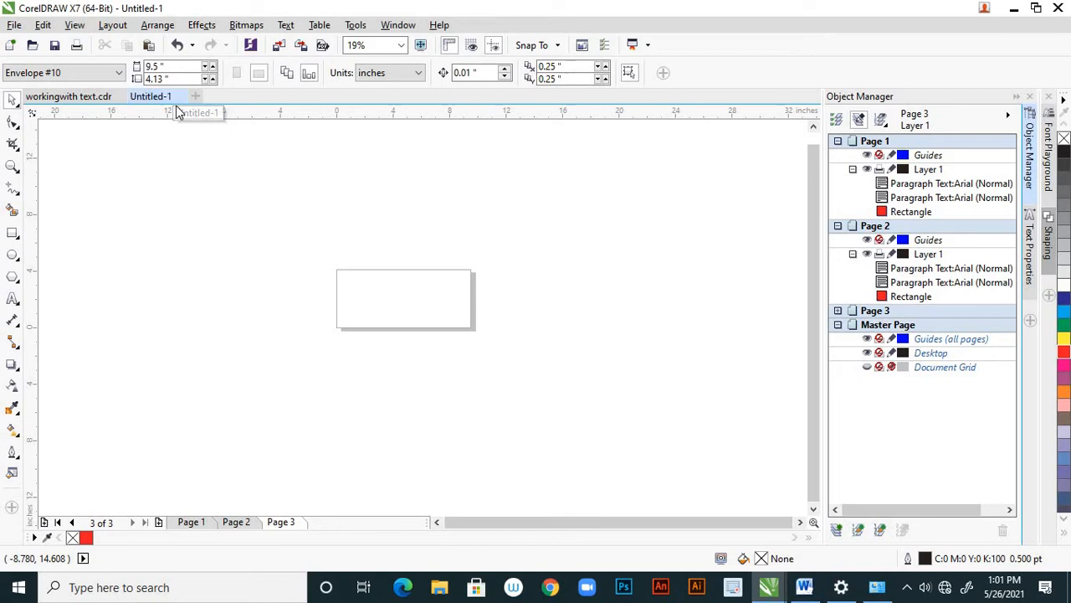
left_click(236, 522)
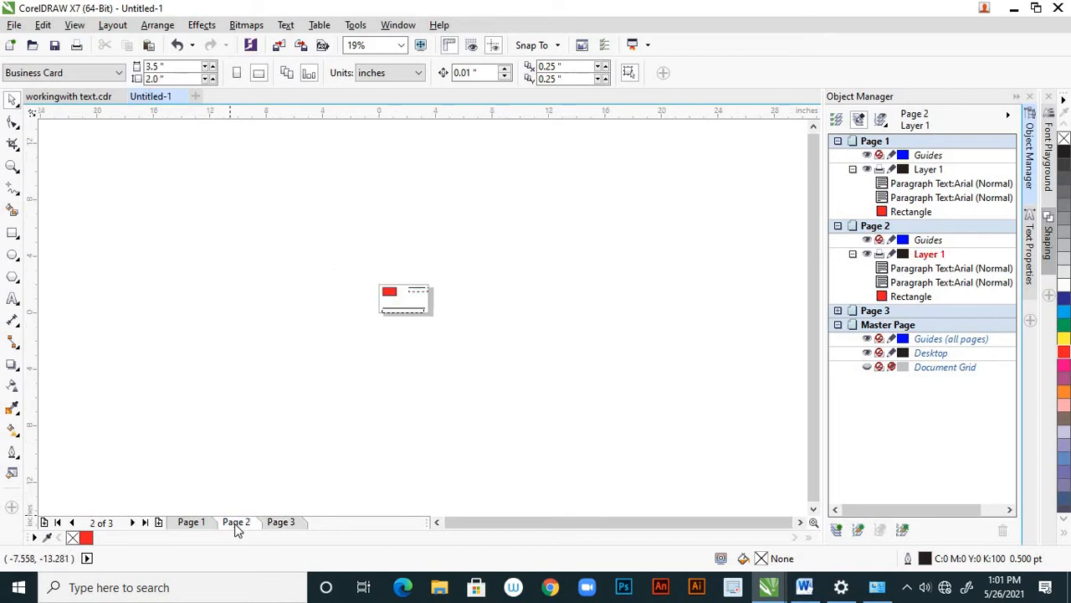
left_click(196, 525)
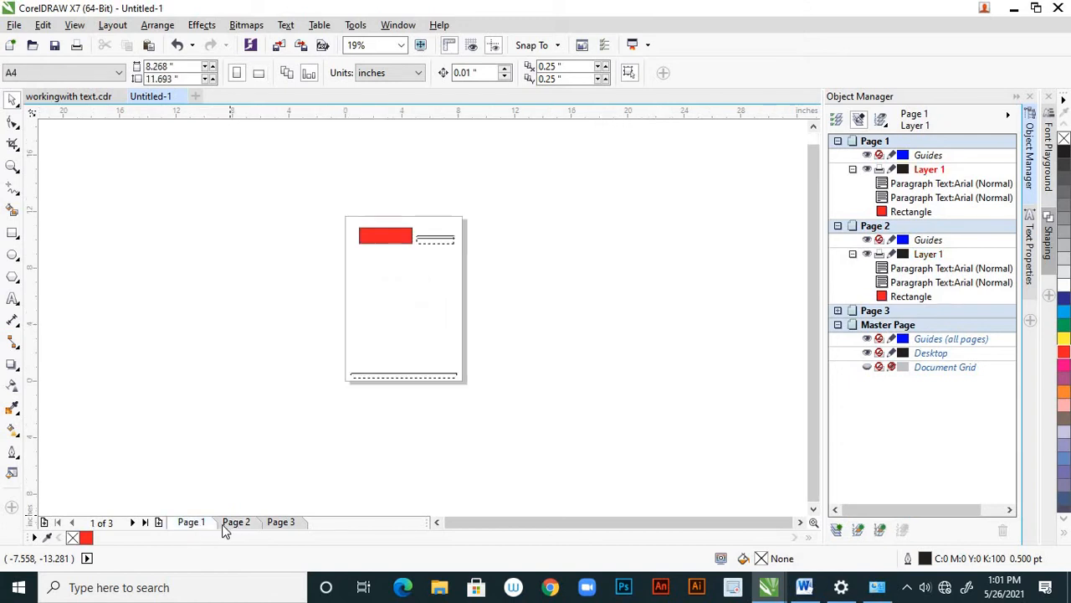
left_click(233, 523)
left_click(281, 522)
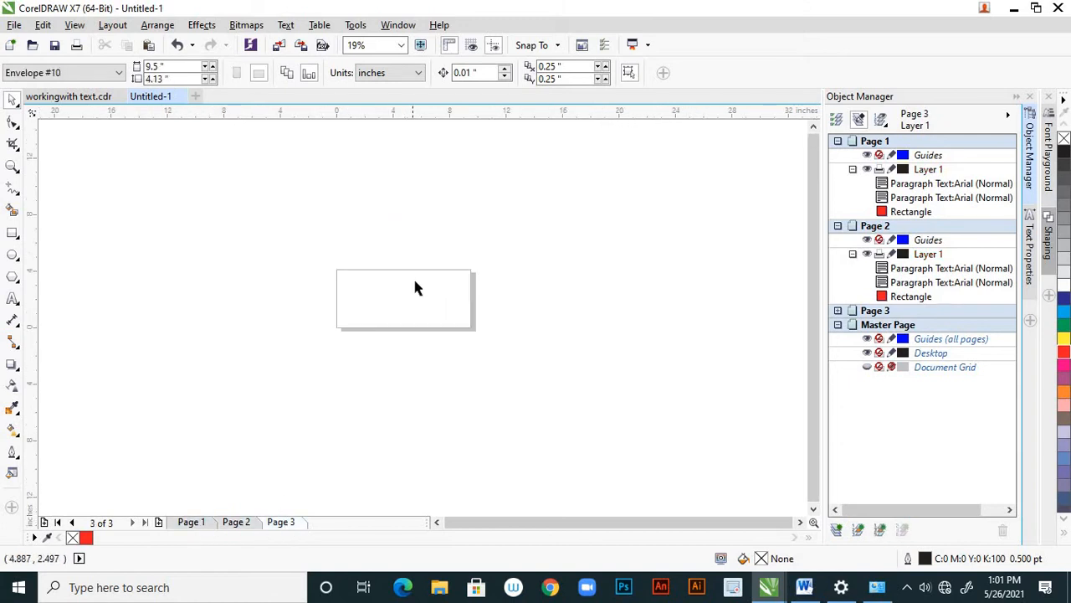
scroll(416, 273, "up", 1)
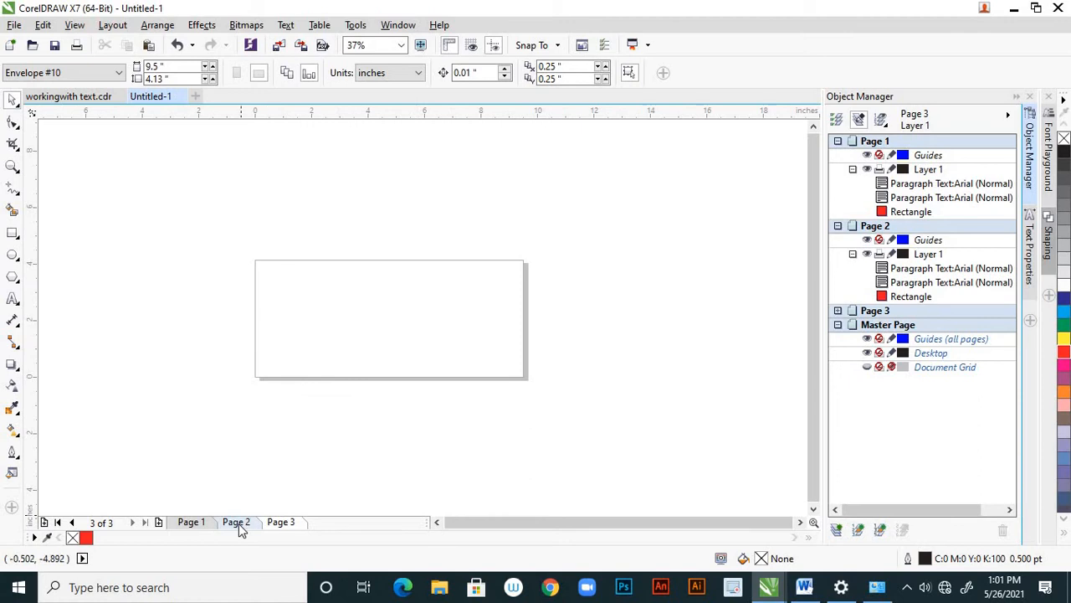
Step: Copy the red rectangle and the header text frame from page 1 and paste them onto the envelope page
left_click(196, 523)
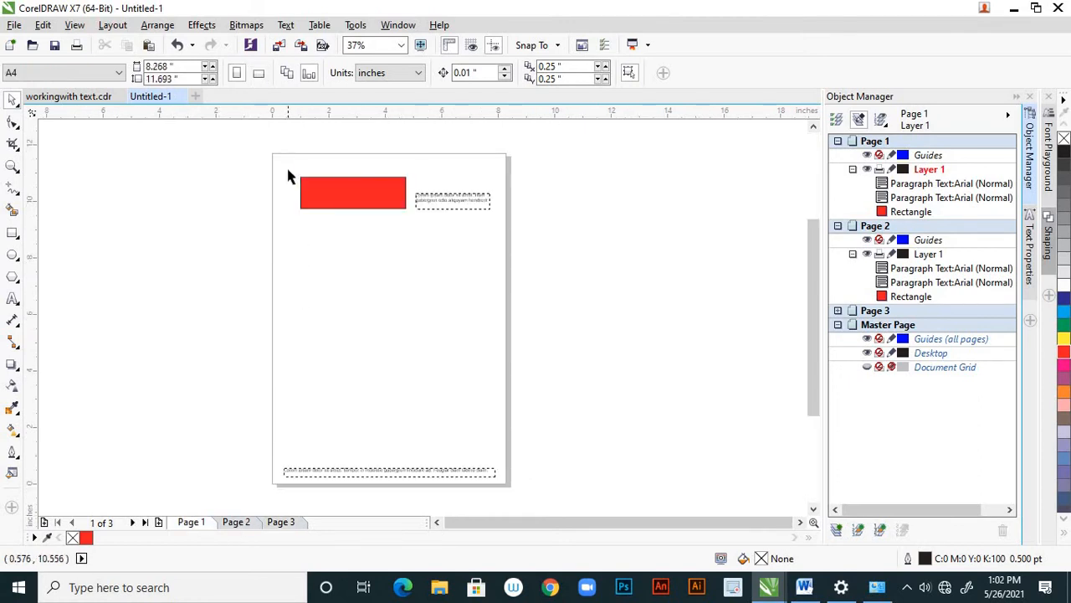
left_click_drag(284, 164, 502, 224)
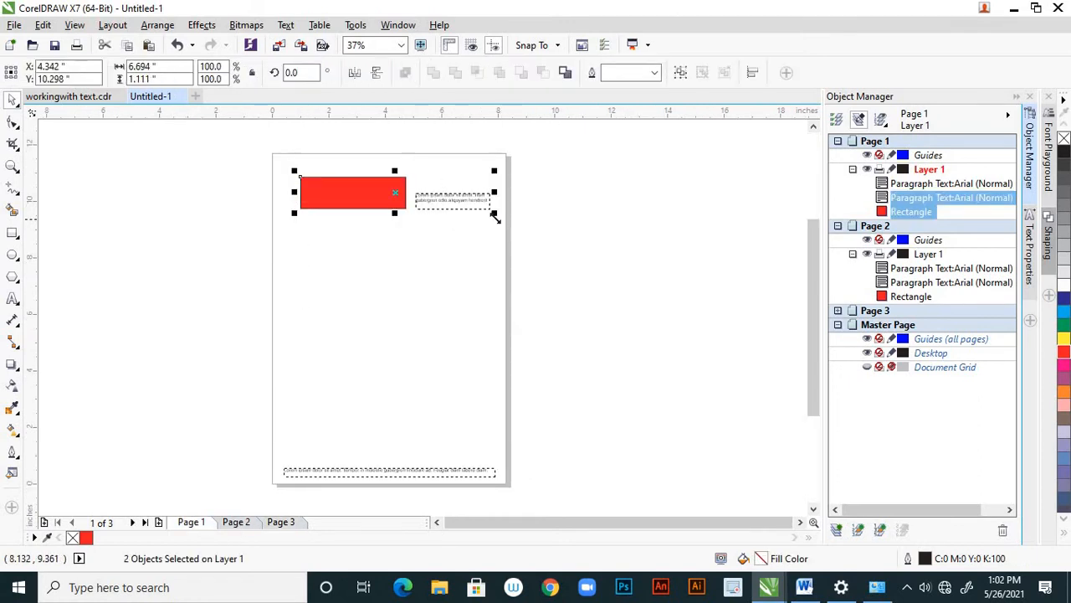
left_click(543, 233)
scroll(462, 196, "up", 2)
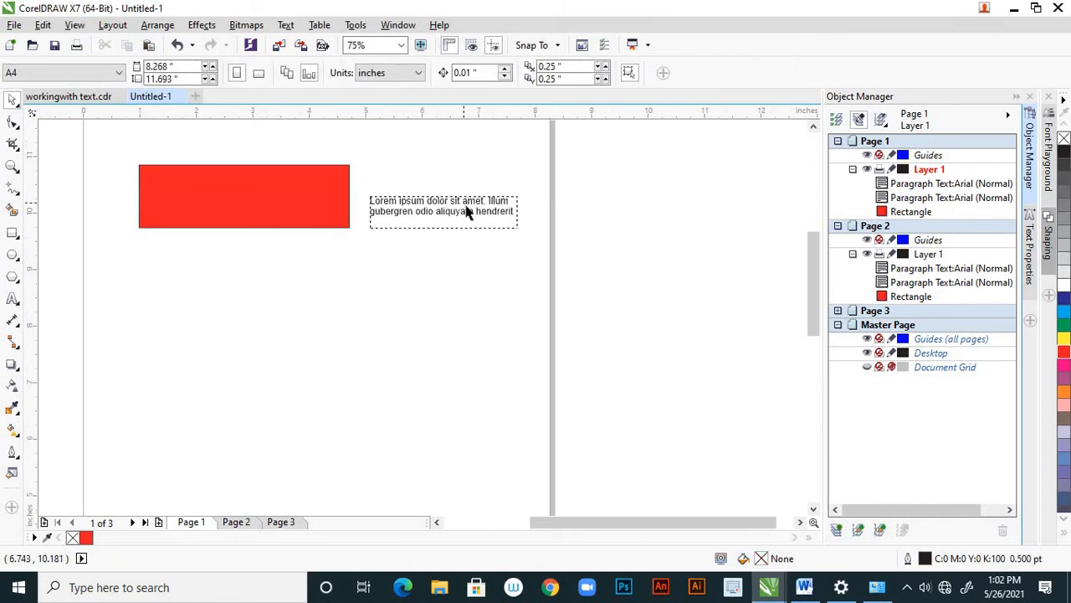
left_click(467, 213)
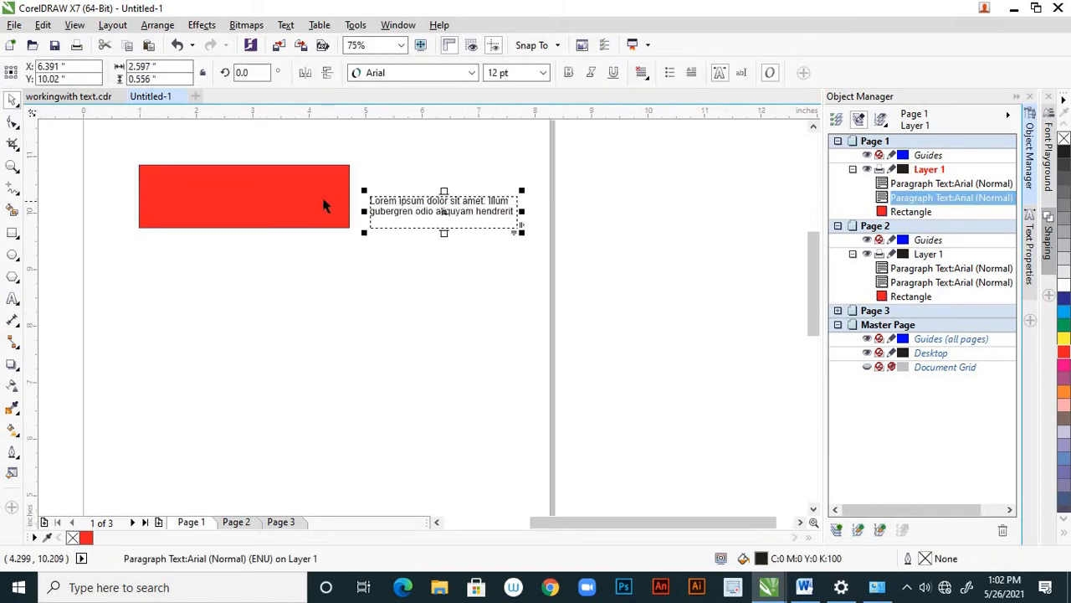
left_click(325, 206, "shift")
scroll(480, 222, "down", 2)
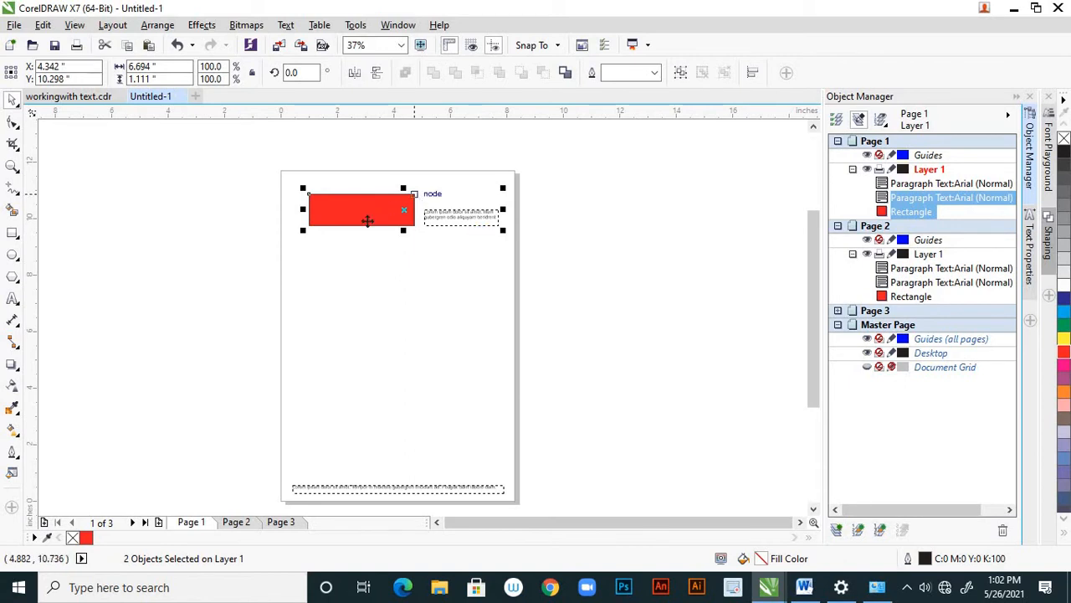
left_click(285, 522)
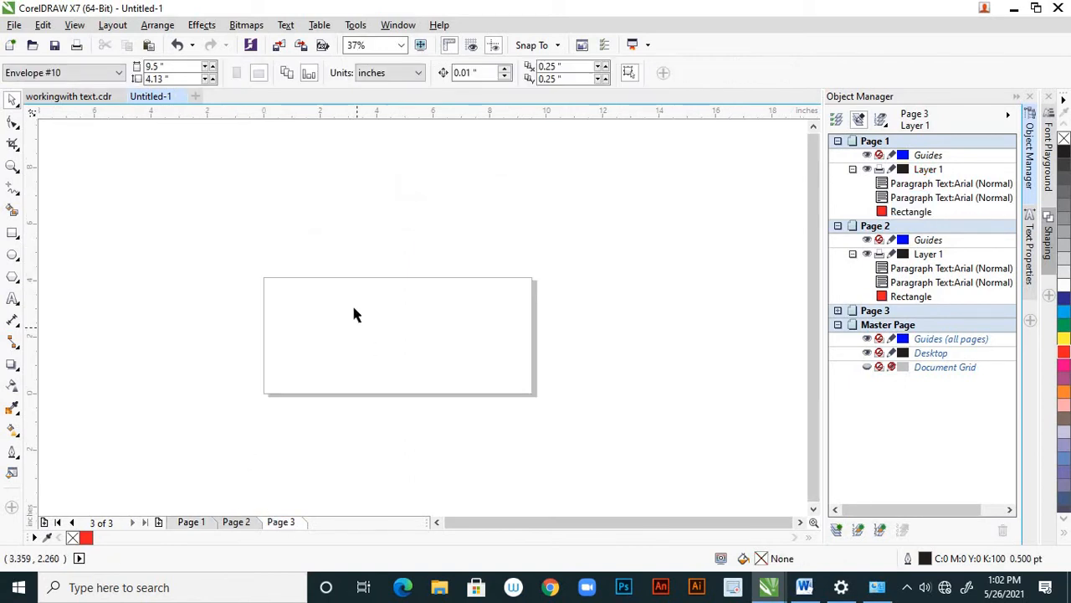
key("ctrl+v")
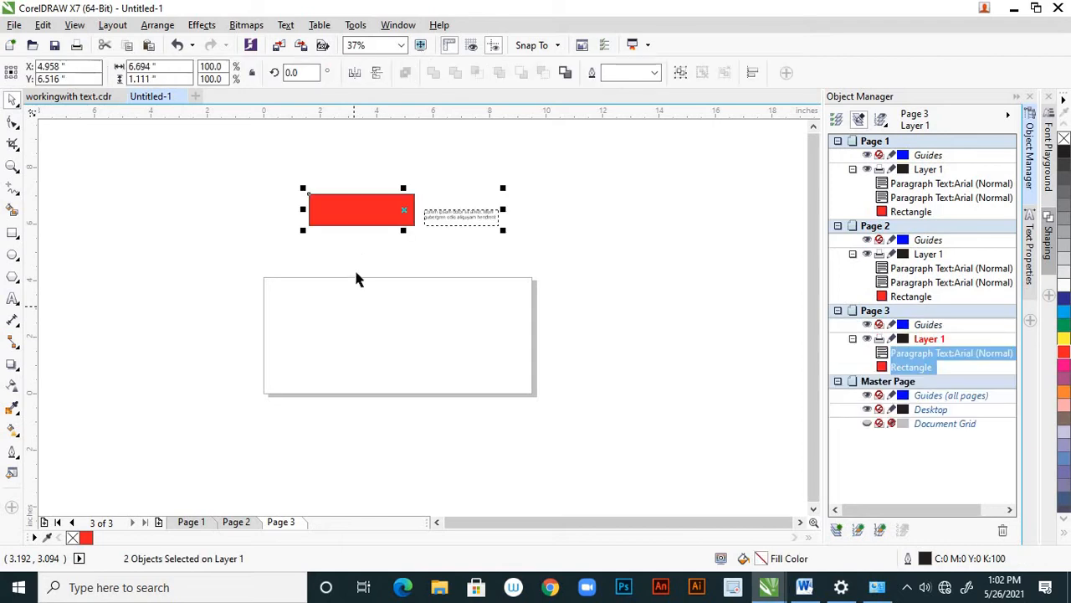
Step: Move the pasted rectangle and text frame onto the envelope's lower-left area and narrow the rectangle to about 3.17 inches
left_click_drag(368, 216, 368, 348)
left_click(432, 279)
left_click(362, 355)
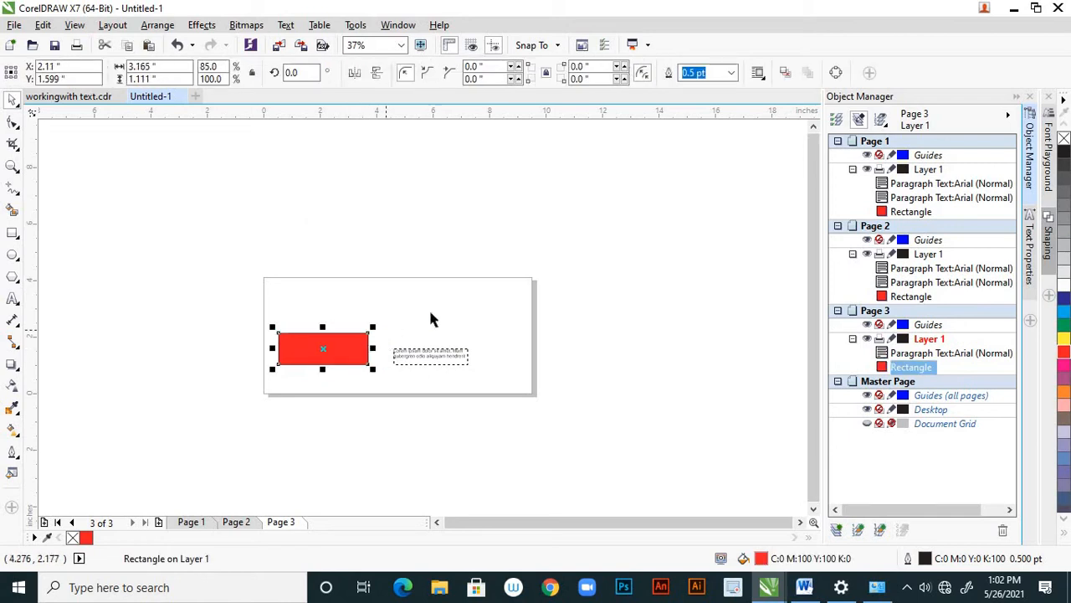
Step: Move the envelope's text frame directly below the red rectangle, aligning their left edges
left_click(431, 331)
left_click_drag(435, 360, 317, 379)
scroll(277, 396, "up", 2)
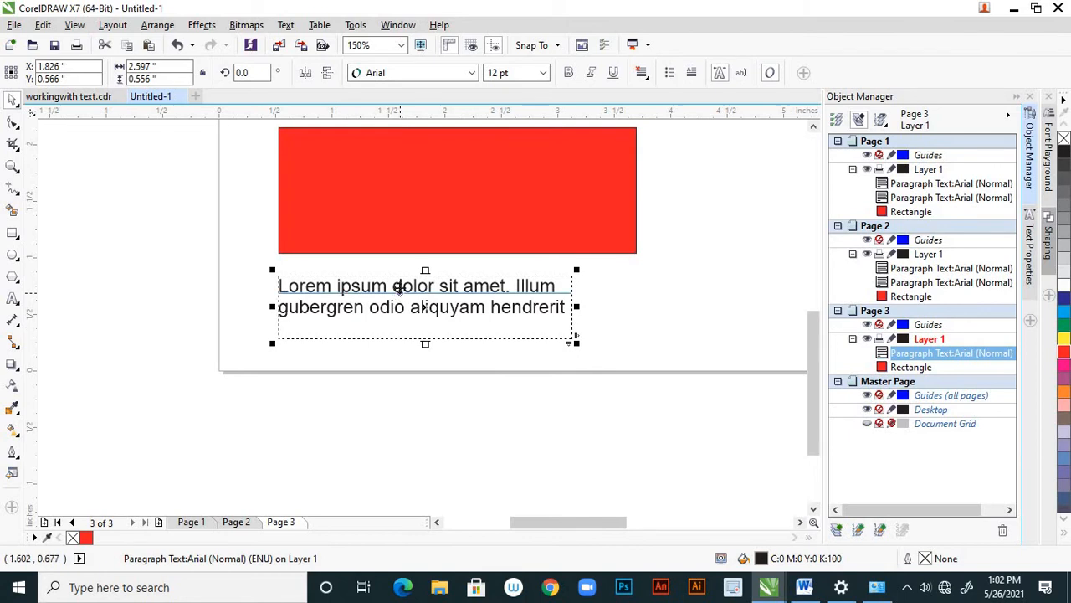
left_click_drag(399, 287, 384, 338)
left_click(396, 375)
scroll(402, 373, "down", 3)
scroll(432, 376, "up", 1)
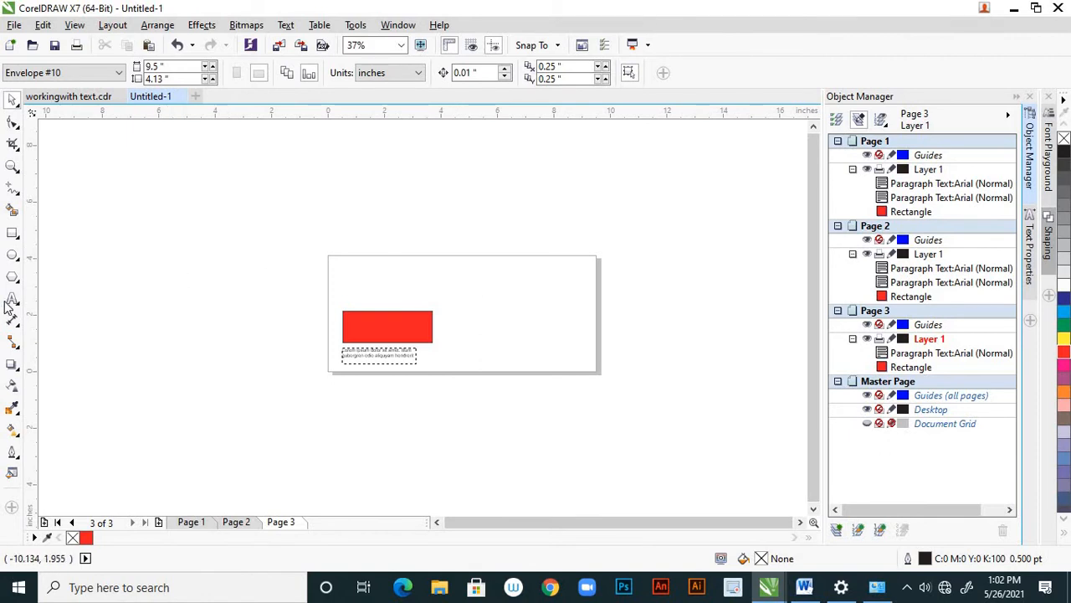
Step: Copy the small "Lorem ipsum" text frame from the business card on page 2 and paste it onto the envelope page
left_click(236, 521)
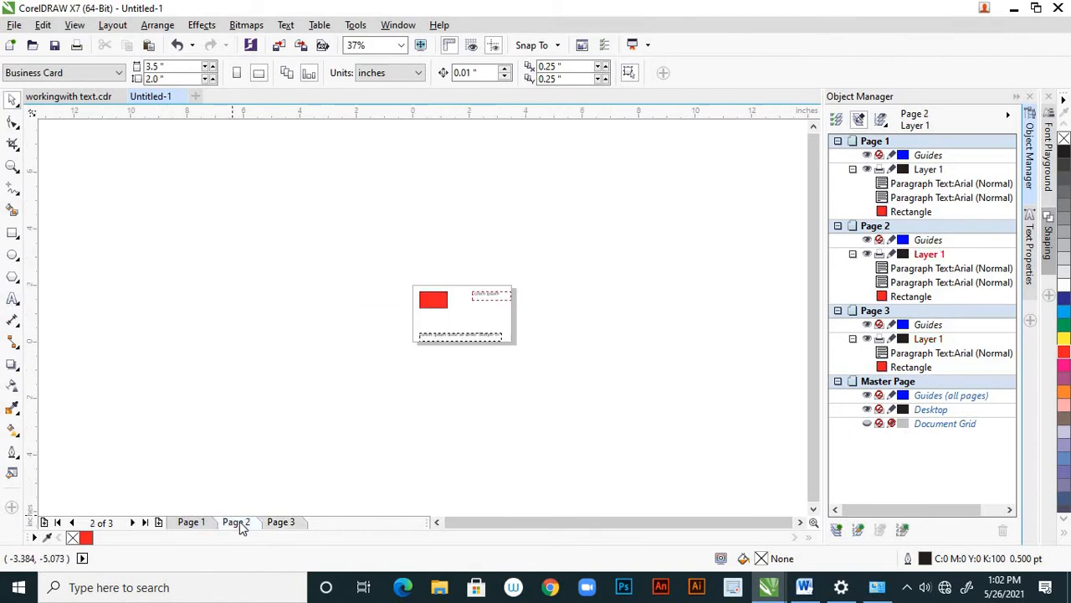
left_click(192, 524)
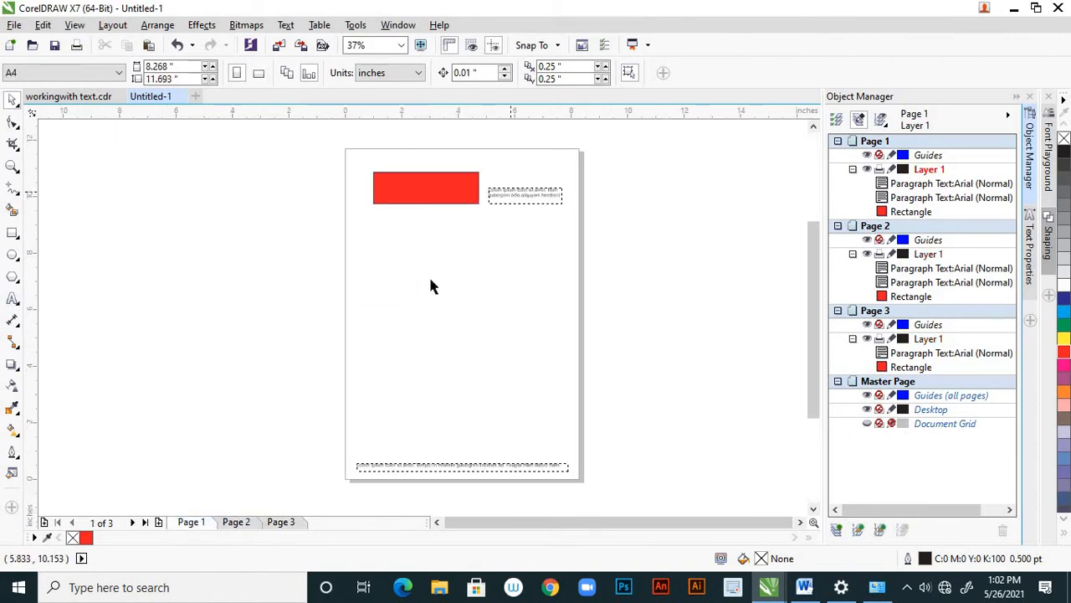
left_click(236, 522)
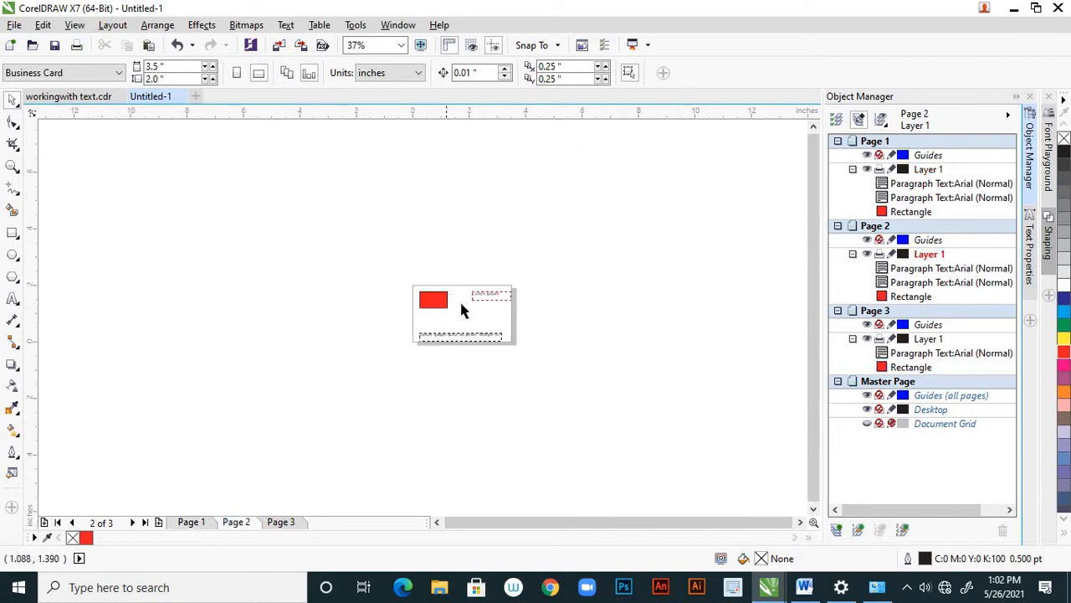
left_click(490, 300)
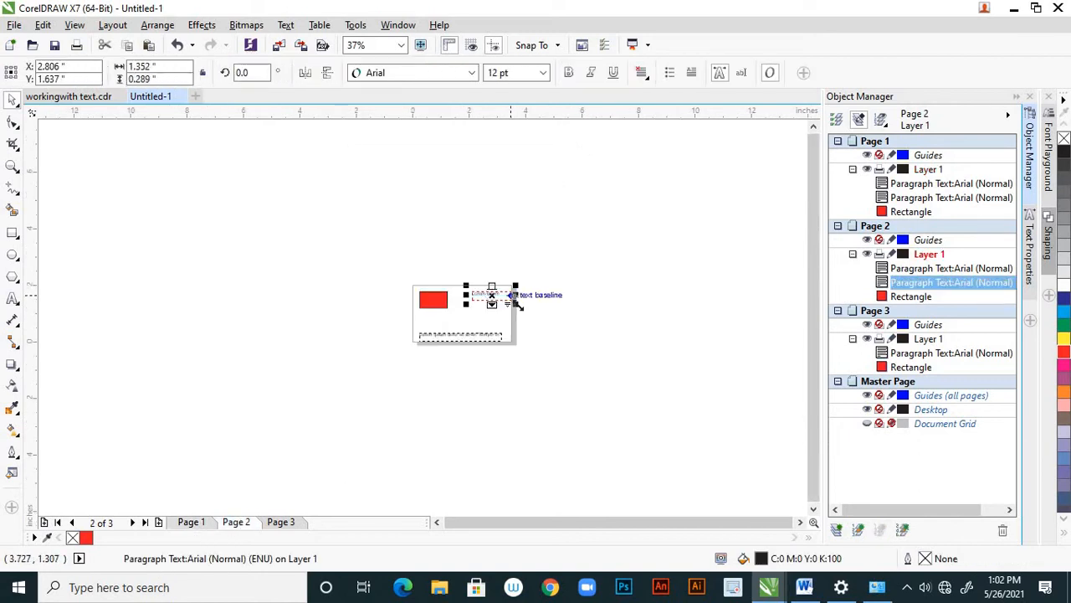
left_click(281, 523)
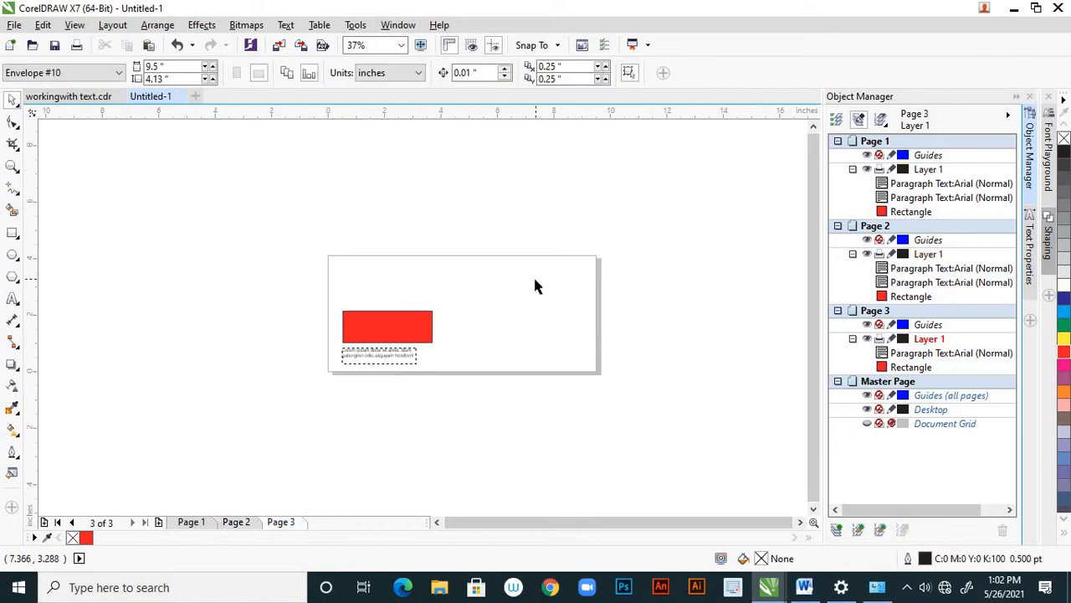
key("ctrl+v")
Step: Enlarge the pasted "Lorem ipsum" text frame on the envelope to about 2.49 by 0.53 inches
scroll(502, 297, "up", 4)
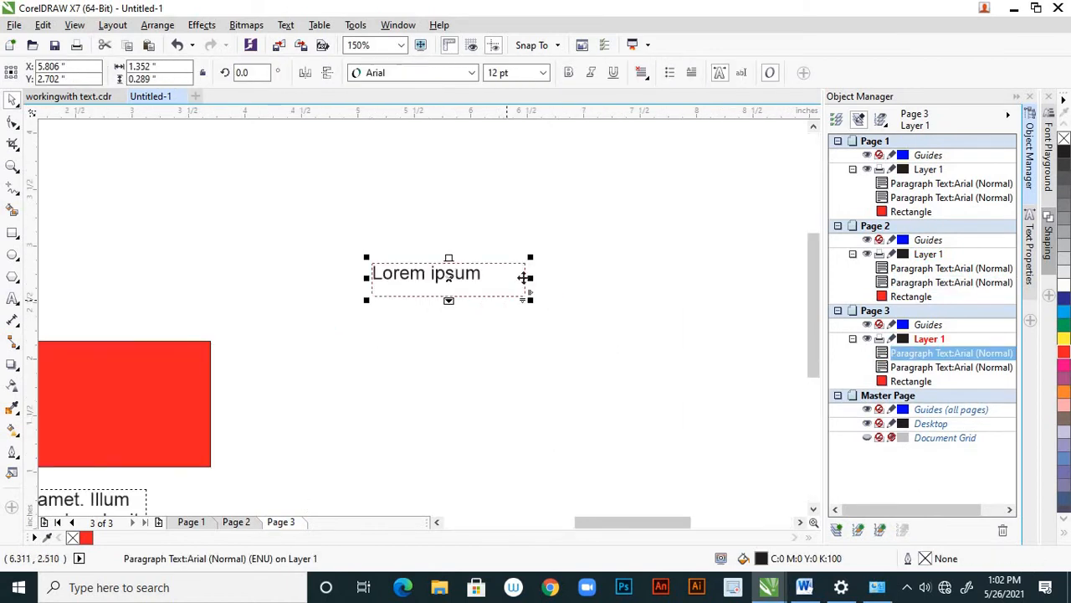
left_click_drag(532, 258, 595, 265)
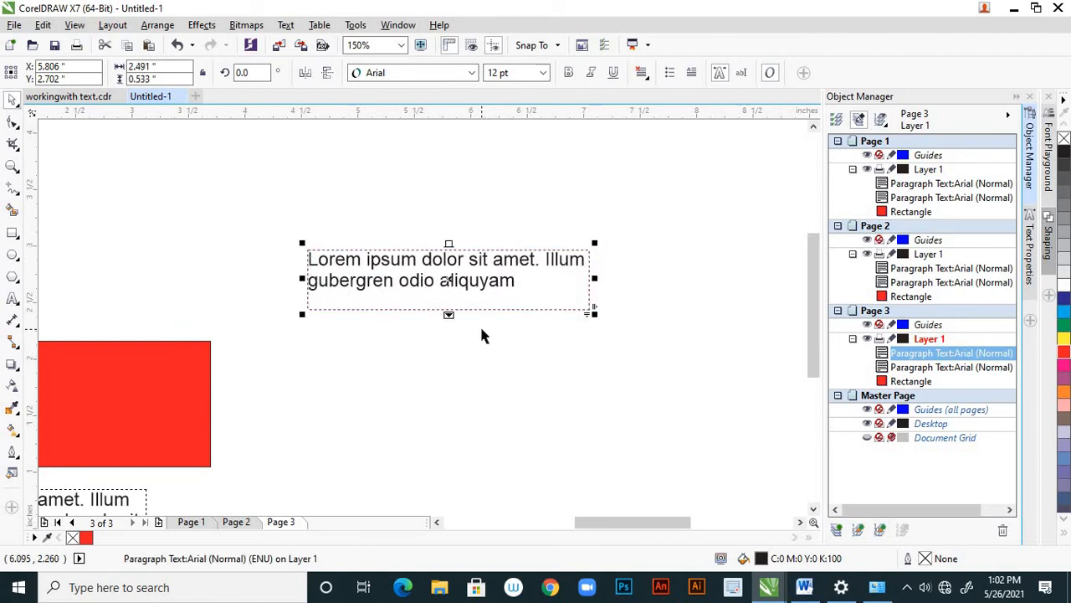
scroll(480, 324, "down", 2)
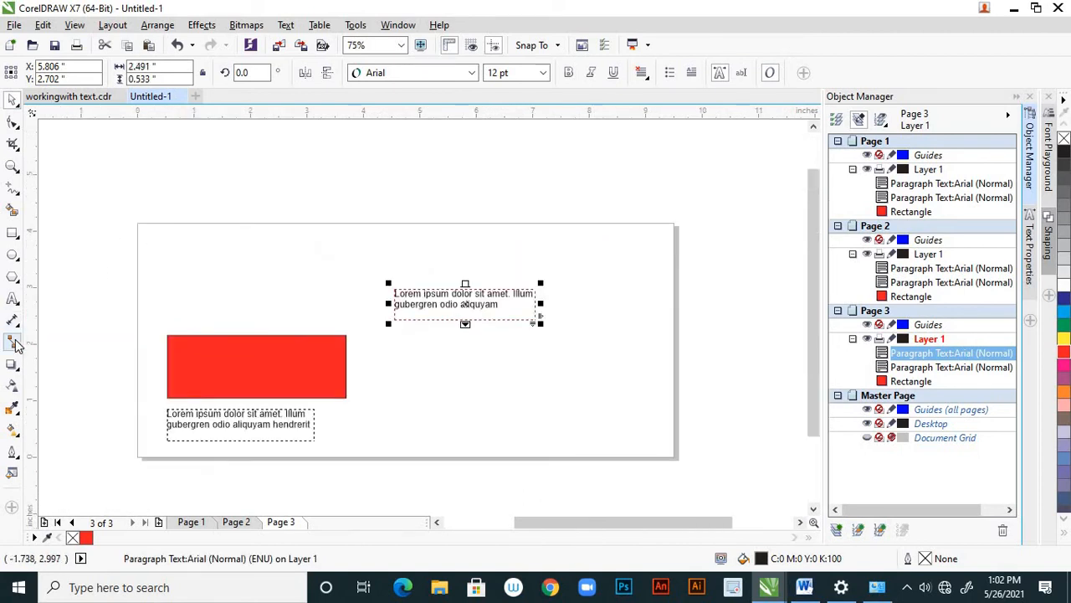
Step: Delete the second line of words from the enlarged text frame, keeping only "Lorem ipsum dolor sit amet. Illum"
left_click(12, 299)
left_click(395, 304)
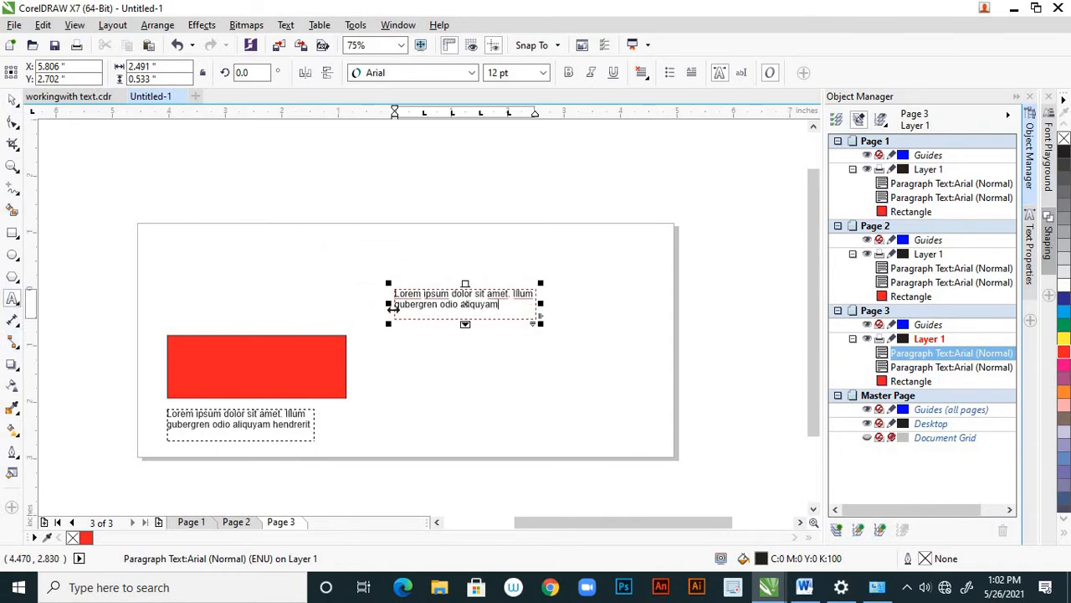
left_click_drag(395, 305, 507, 308)
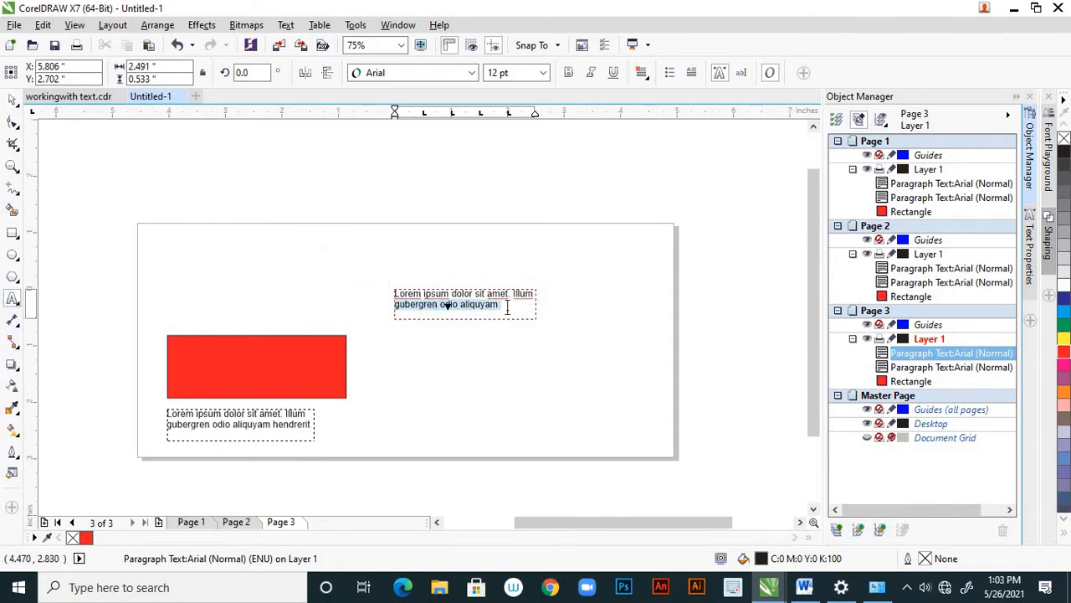
key("Delete")
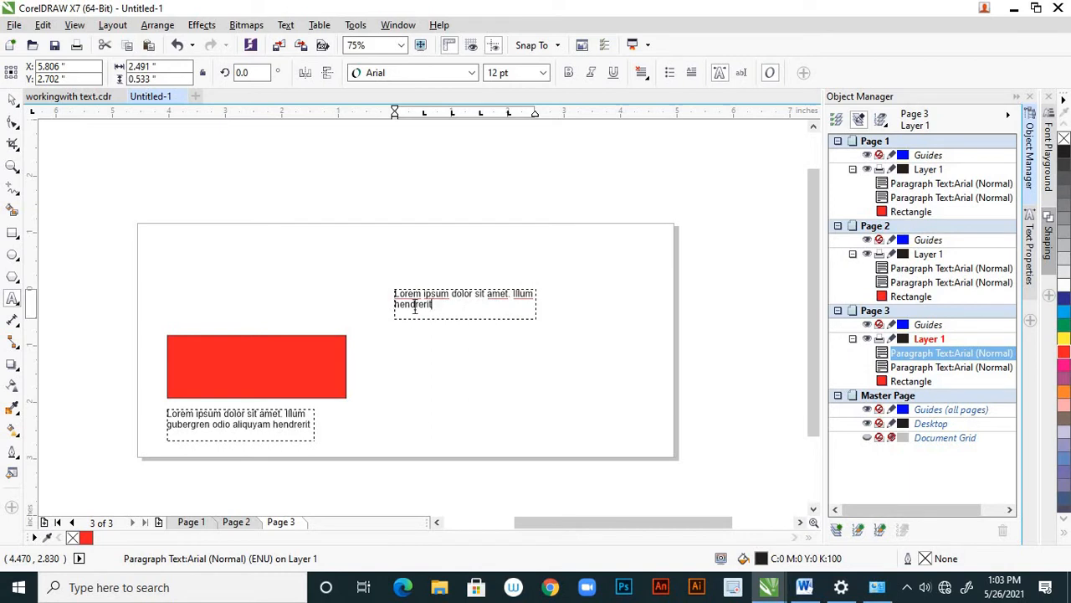
left_click_drag(434, 306, 376, 306)
key("Delete")
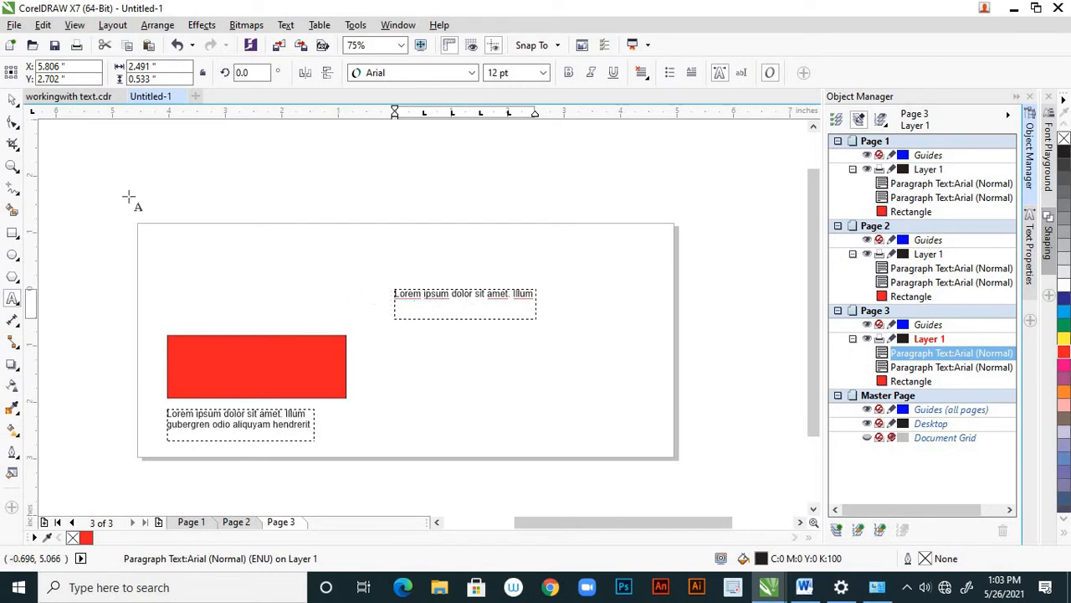
left_click(13, 99)
left_click(364, 229)
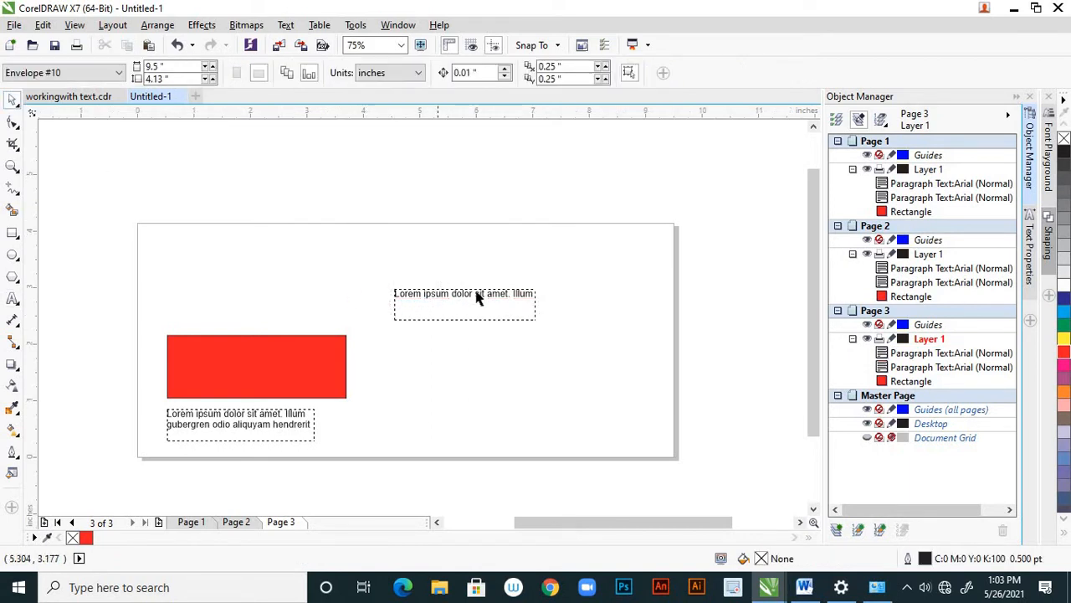
Step: Move the single-line text frame towards the envelope's upper right and delete it
left_click_drag(477, 298, 585, 279)
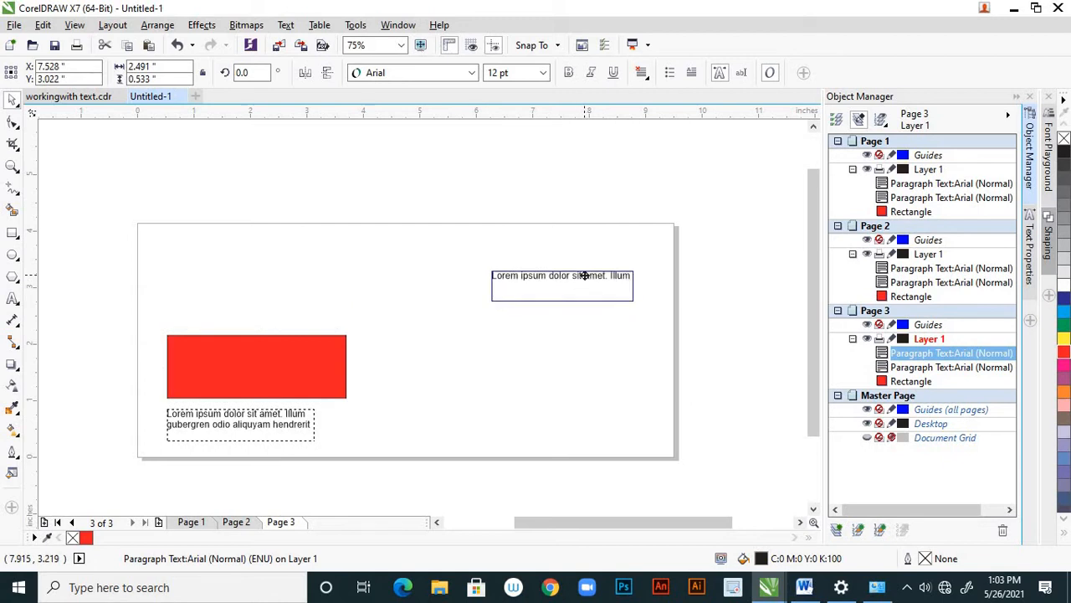
left_click_drag(585, 276, 585, 275)
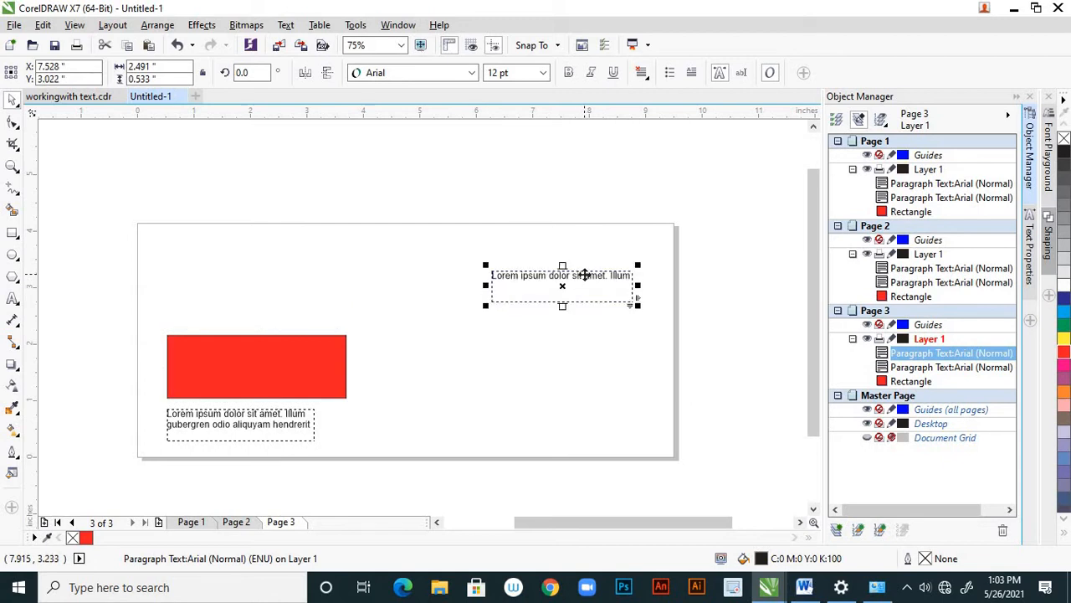
key("Delete")
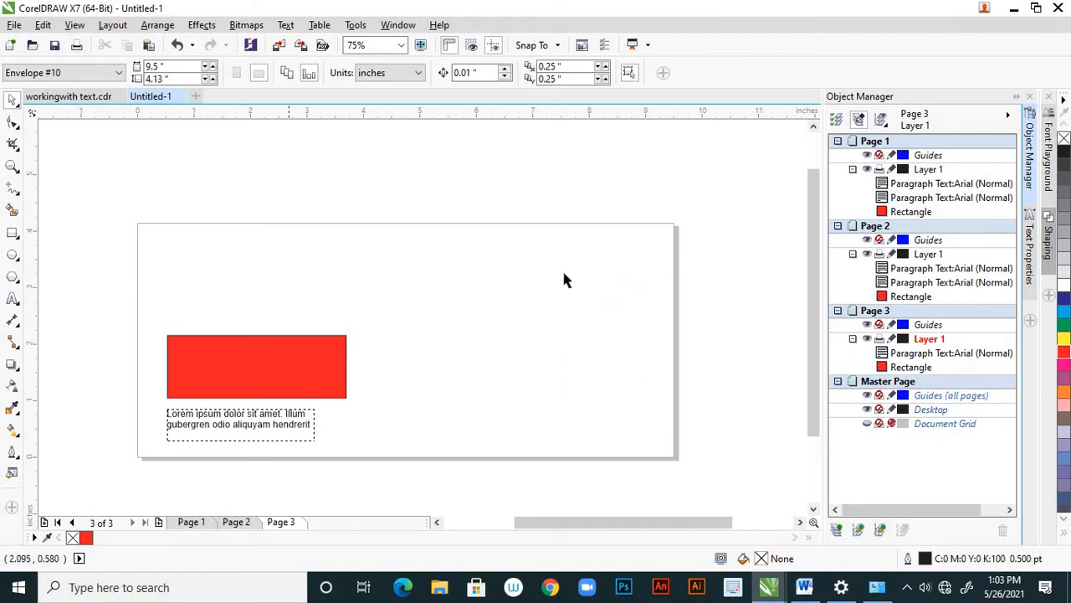
Step: Add the artistic text "To" in 24 pt Arial to the upper-right area of the envelope
left_click(13, 299)
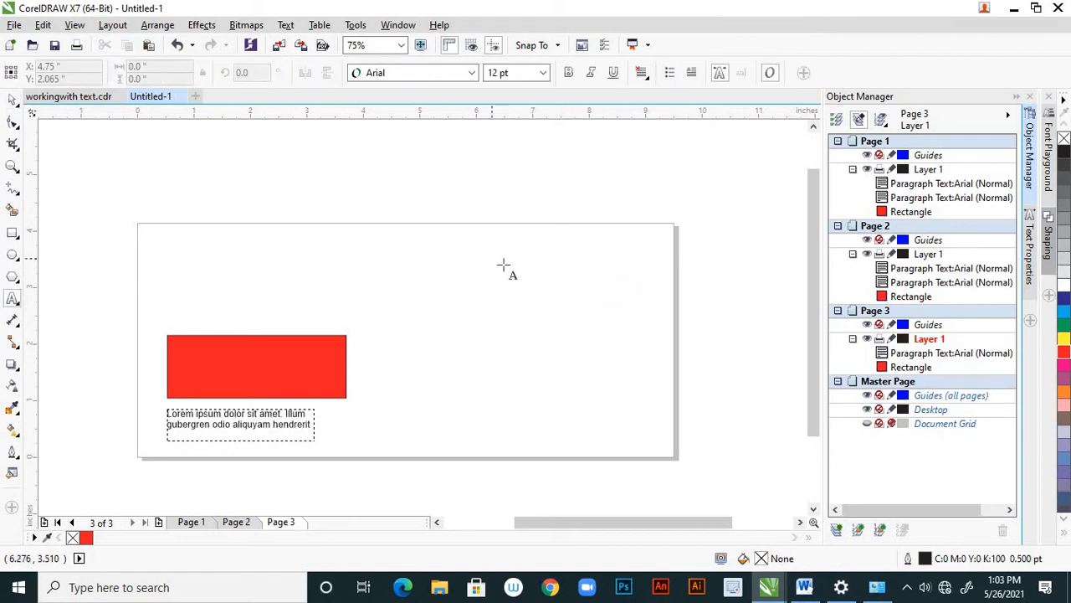
left_click(515, 276)
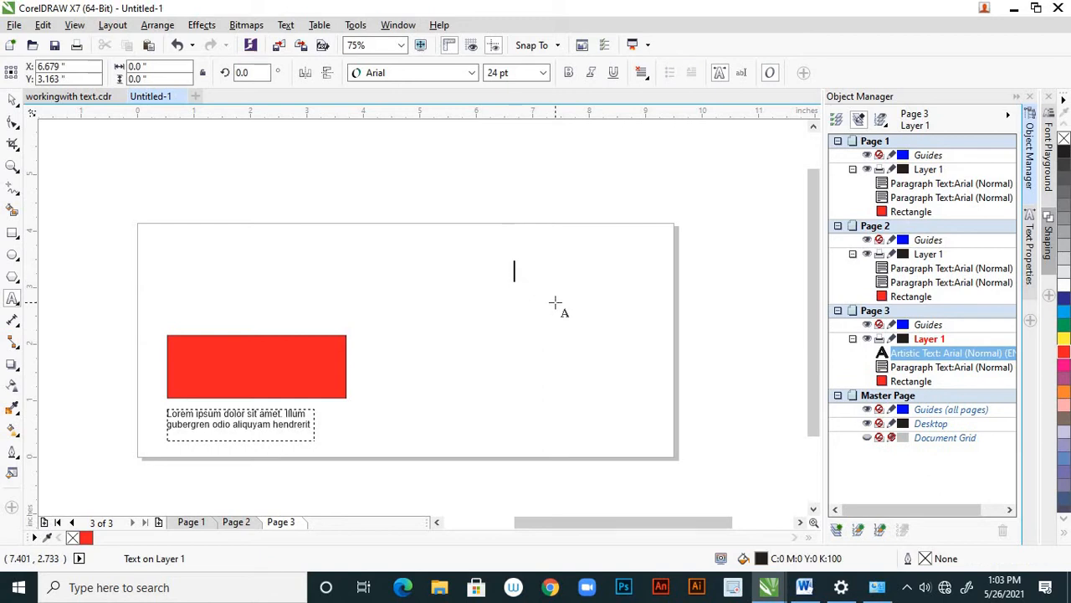
type("to")
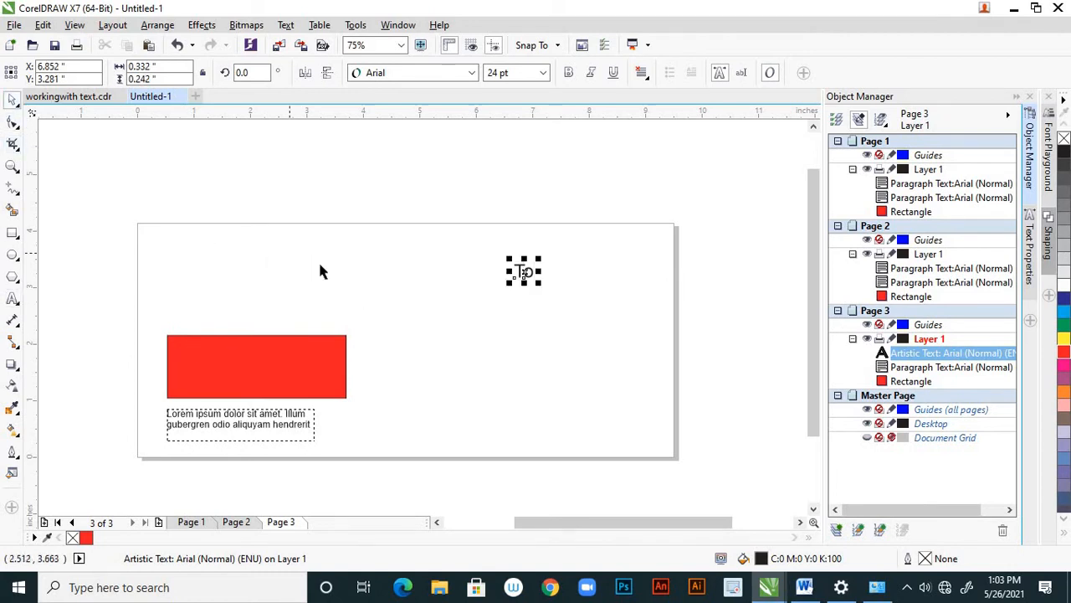
left_click(590, 357)
scroll(587, 357, "down", 2)
scroll(573, 342, "up", 1)
scroll(551, 341, "up", 1)
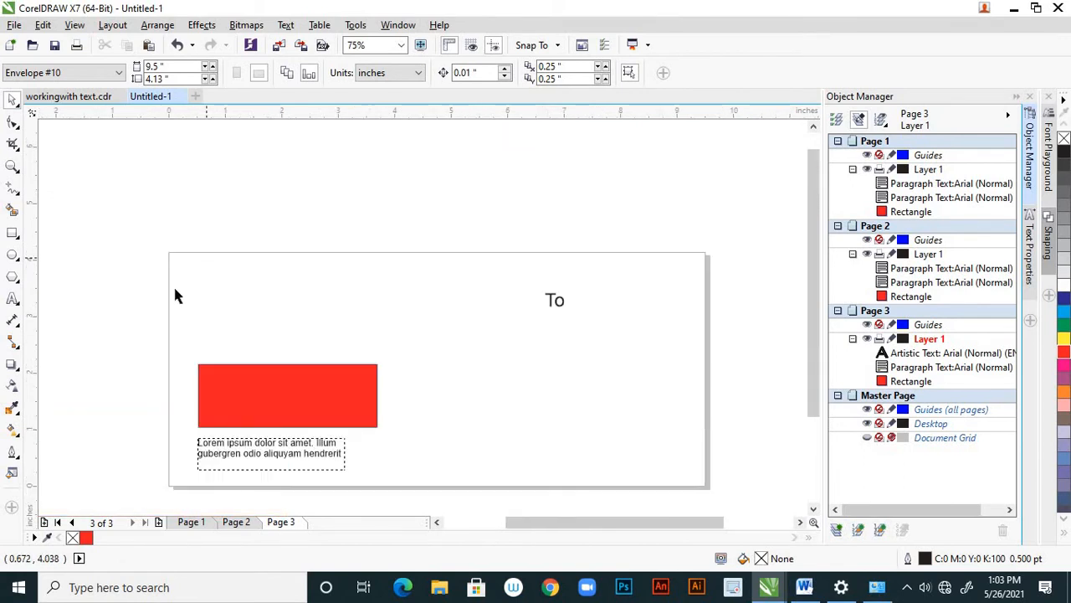
Step: Narrow the envelope's red rectangle from its right side so it ends just past the text frame below
left_click(338, 403)
left_click_drag(382, 395, 357, 395)
left_click(430, 408)
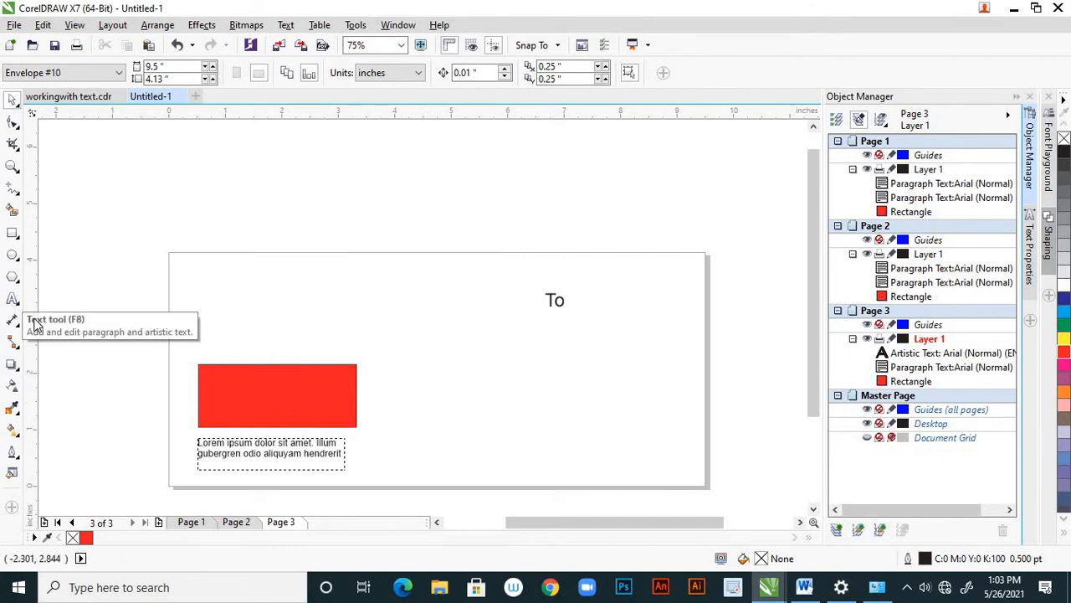
Step: Draw a 9.5 by 0.25 inch rectangle across the envelope's top edge and fill it with cyan
left_click(12, 233)
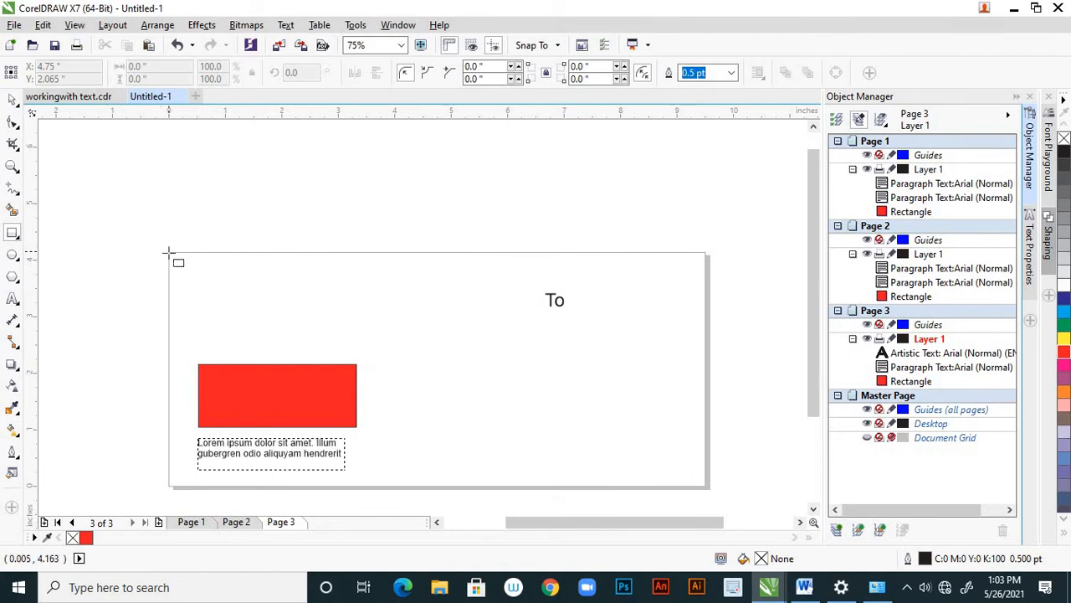
left_click_drag(168, 251, 706, 267)
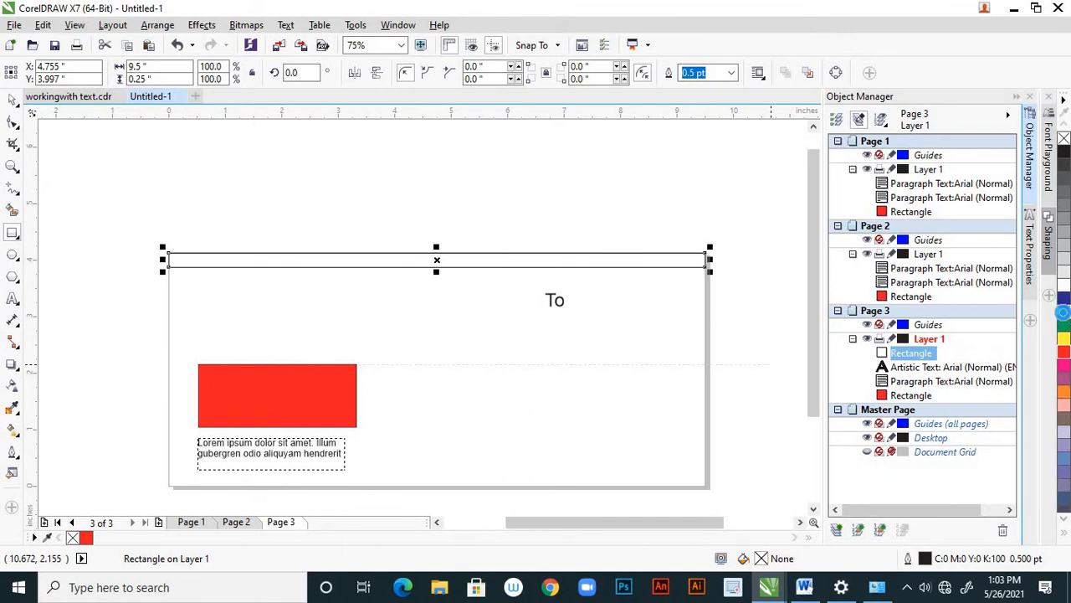
left_click(1063, 312)
left_click(12, 99)
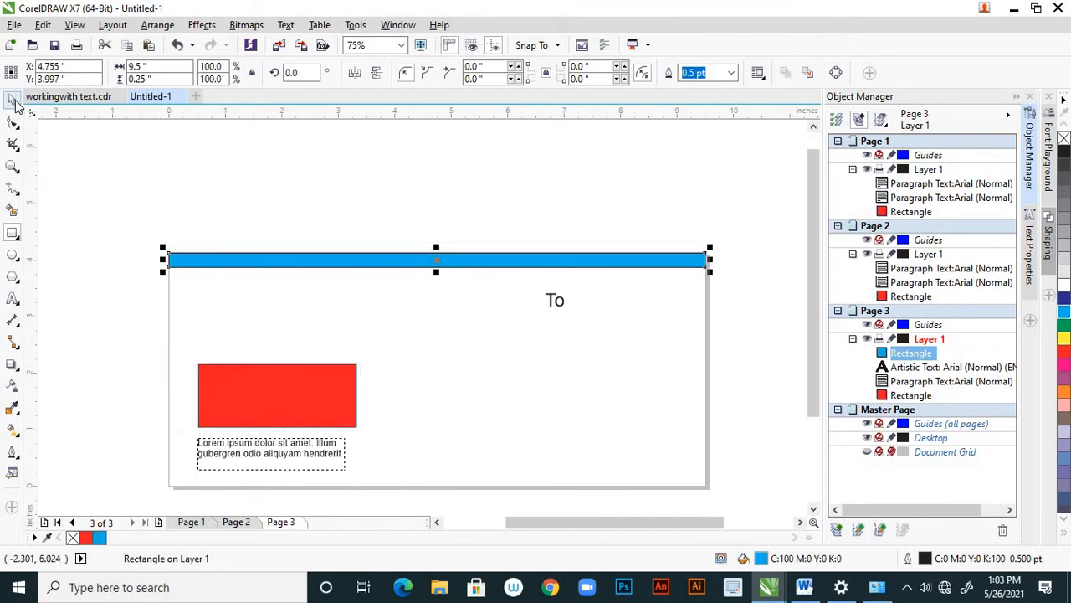
left_click(219, 226)
scroll(435, 248, "down", 3)
scroll(440, 249, "up", 3)
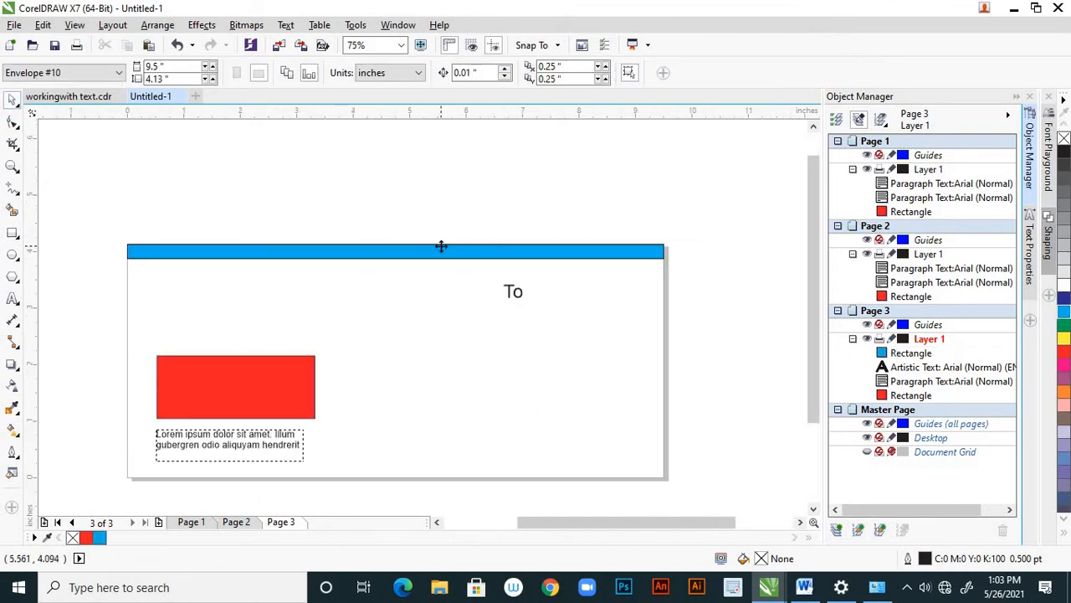
Step: Remove the outline from the cyan bar along the envelope's top edge
left_click(441, 246)
left_click(725, 74)
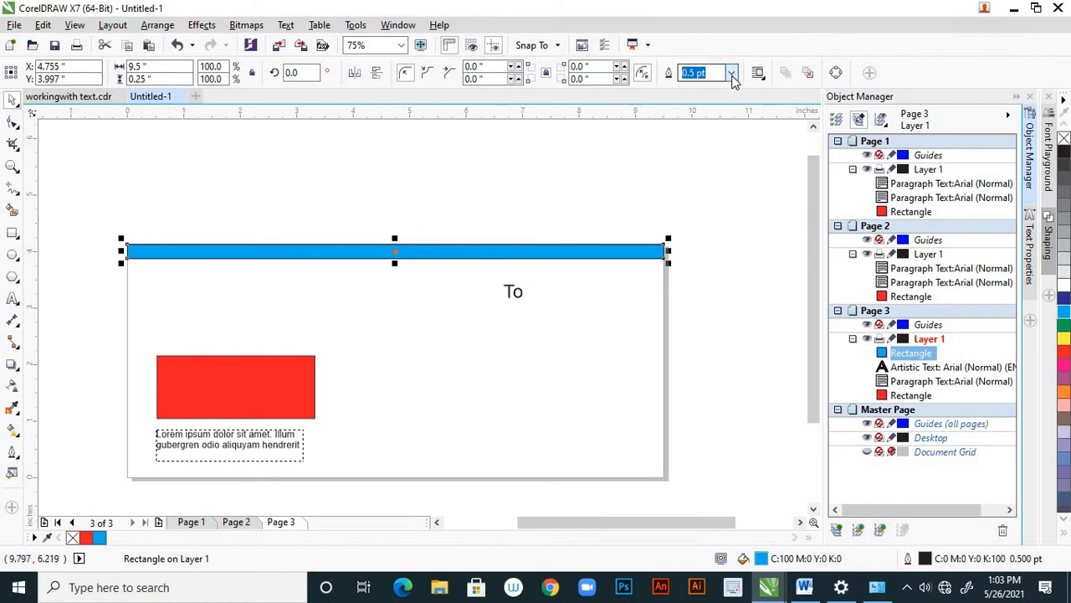
left_click(732, 73)
left_click(703, 88)
left_click(689, 223)
Step: Review the envelope, the business card on page 2 and the letterhead on page 1
scroll(682, 237, "down", 5)
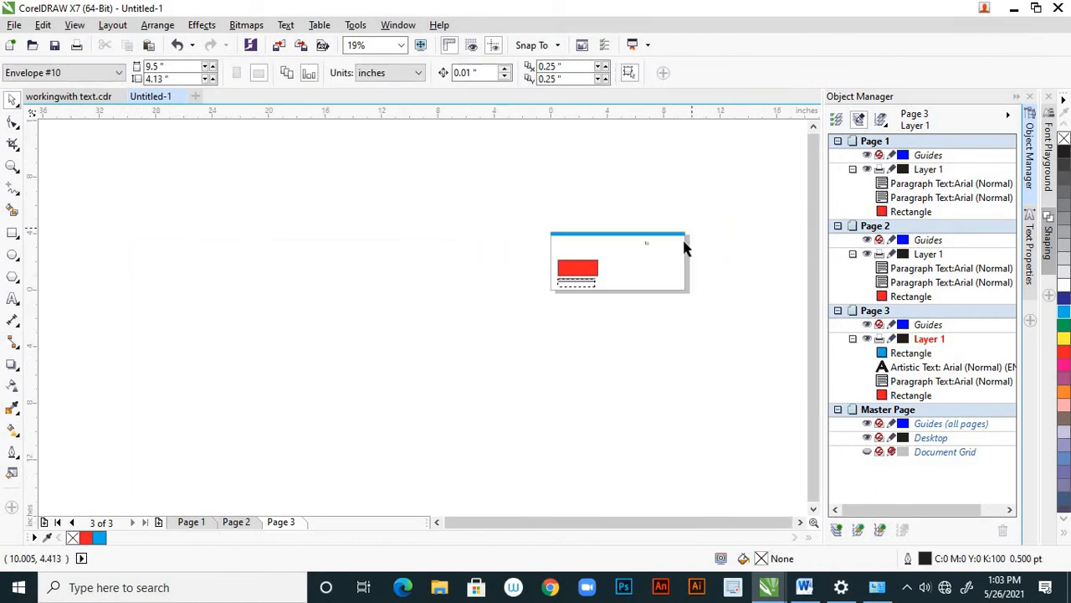
scroll(720, 220, "up", 2)
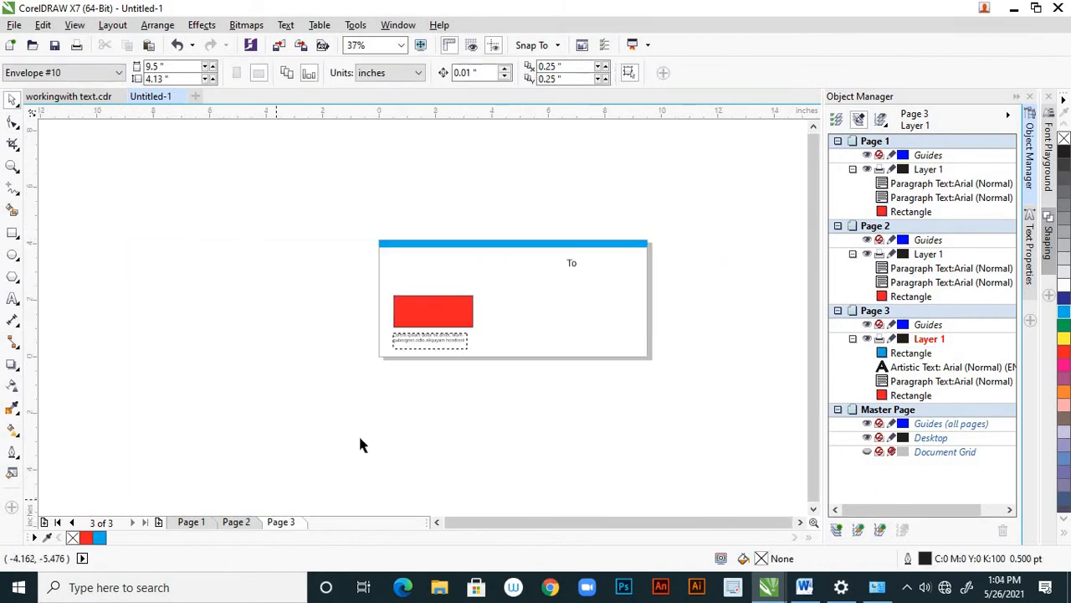
left_click(236, 523)
scroll(544, 282, "up", 4)
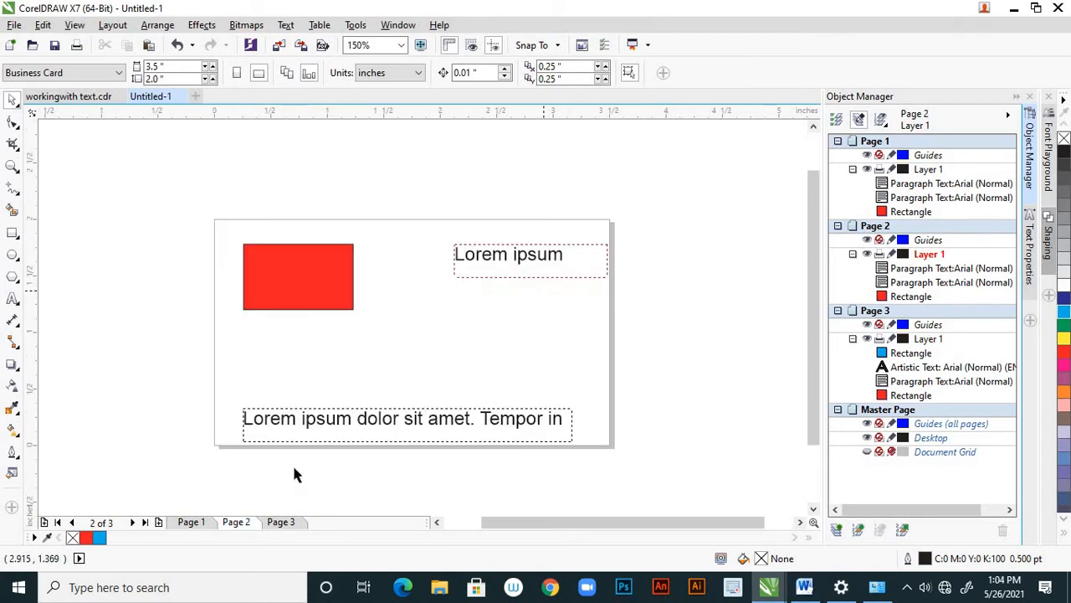
left_click(199, 522)
scroll(427, 345, "down", 4)
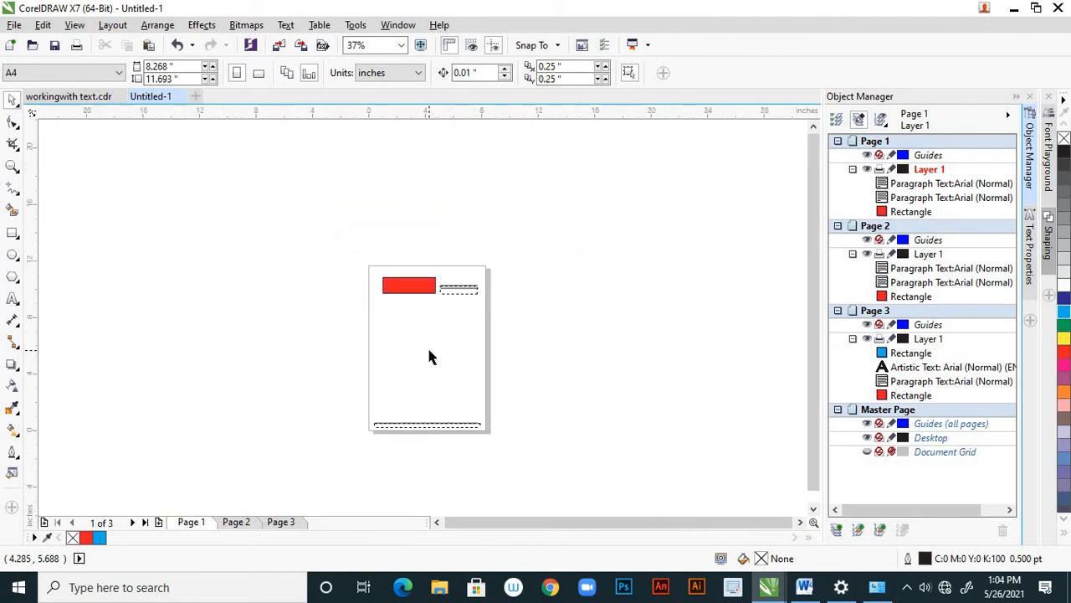
scroll(427, 344, "down", 2)
scroll(425, 355, "up", 1)
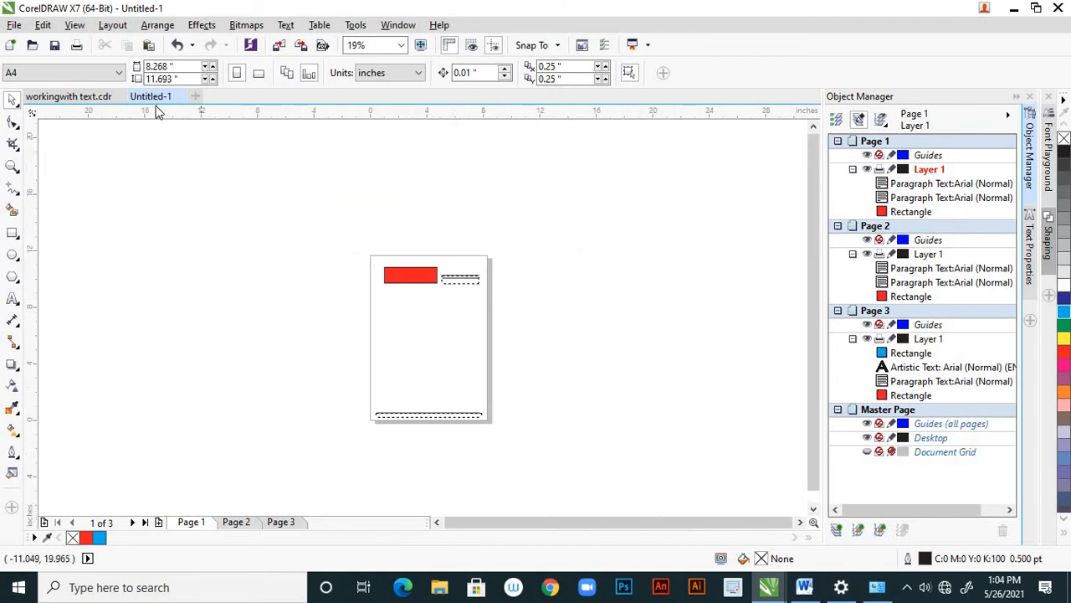
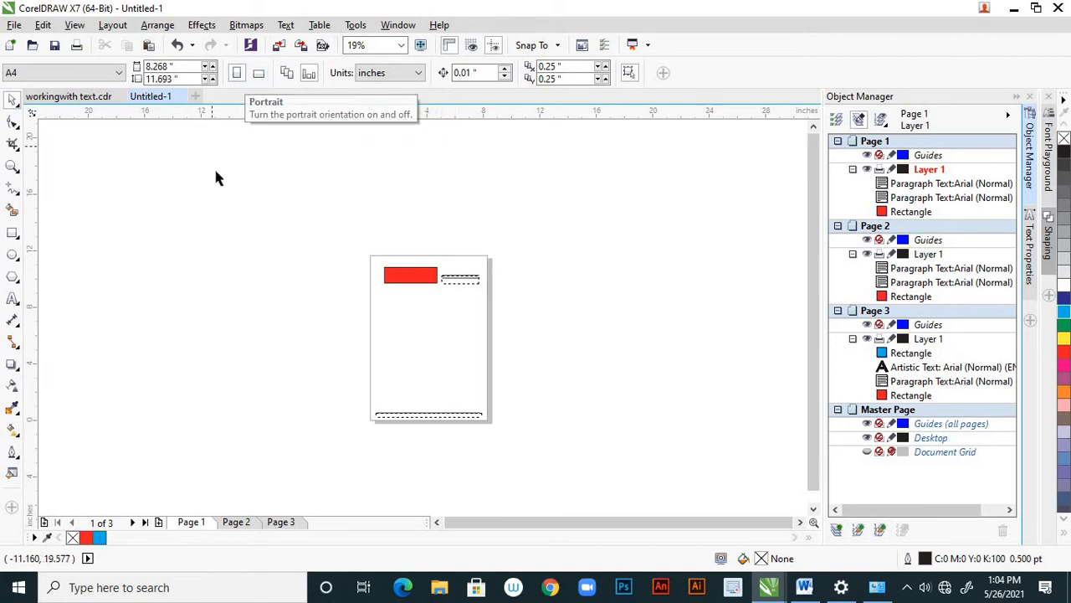
left_click(114, 25)
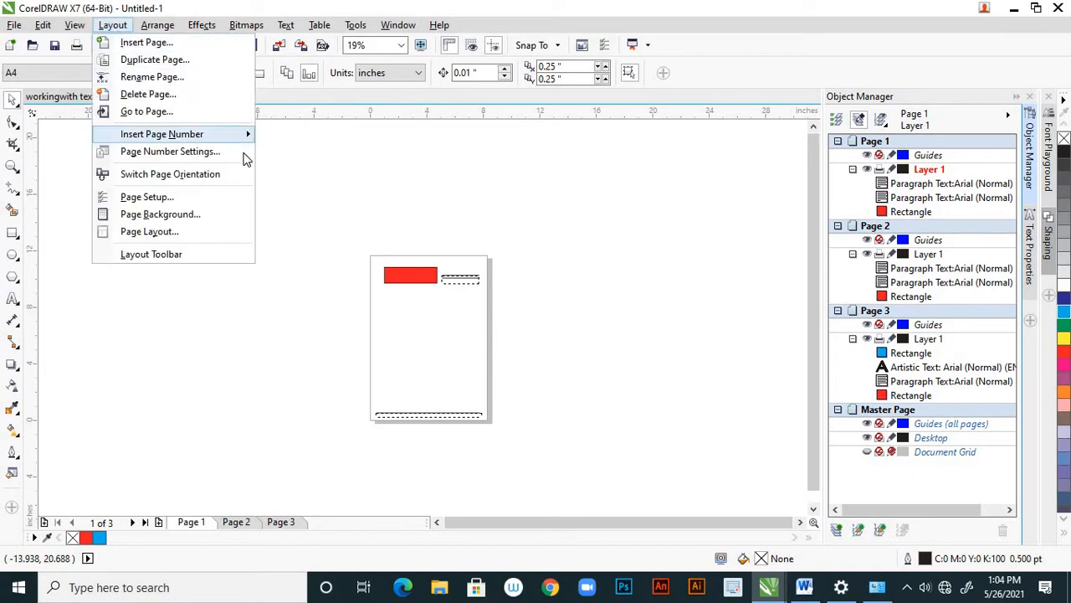
left_click(423, 274)
scroll(424, 243, "up", 1)
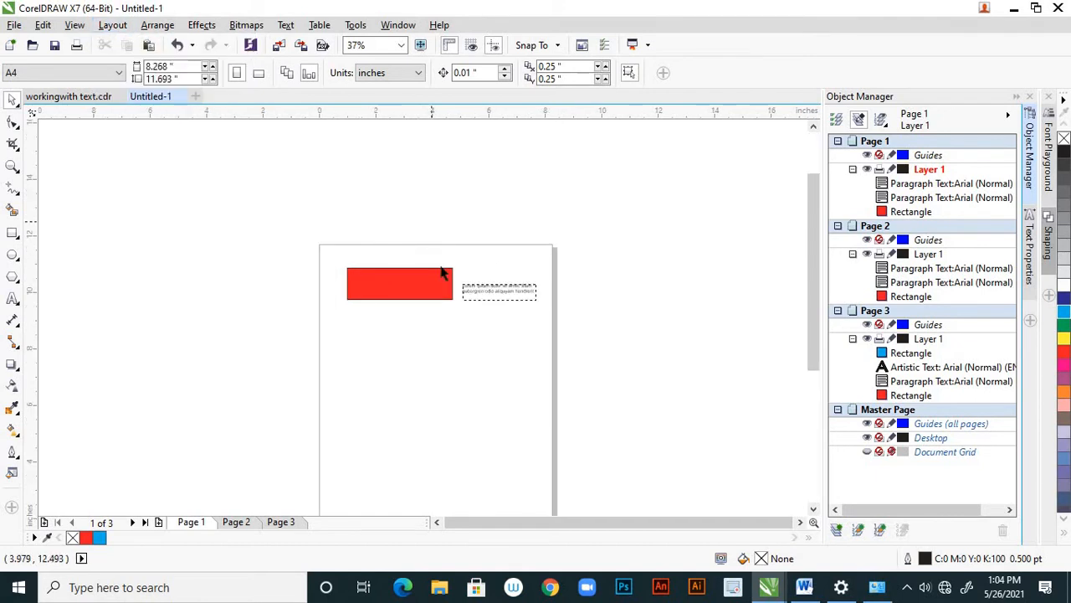
scroll(452, 330, "down", 1)
scroll(442, 346, "up", 1)
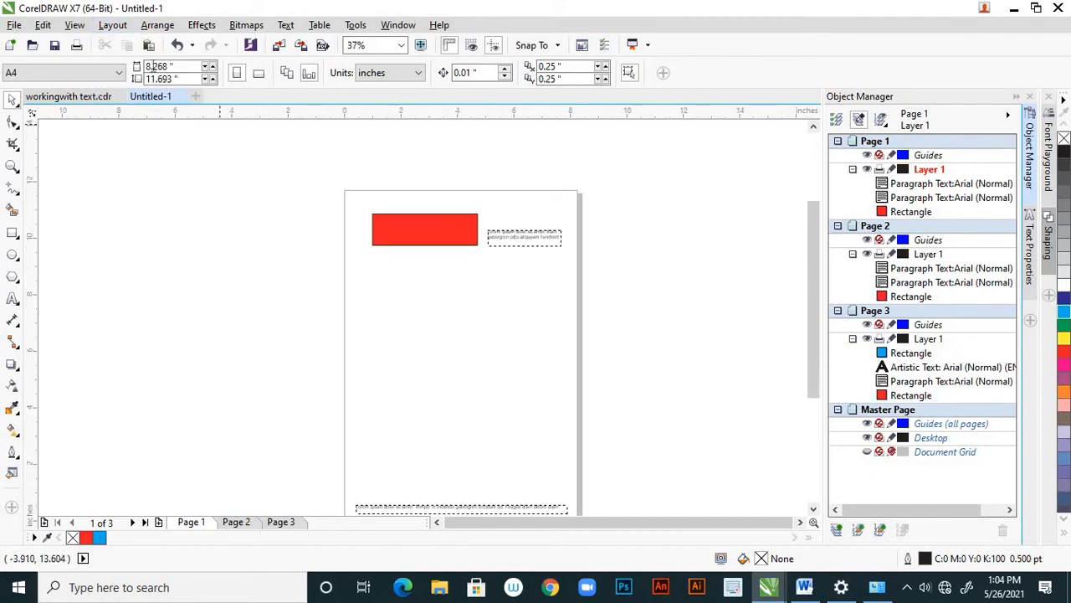
Step: Jump from the letterhead to page 3 with the Go To Page command
left_click(112, 25)
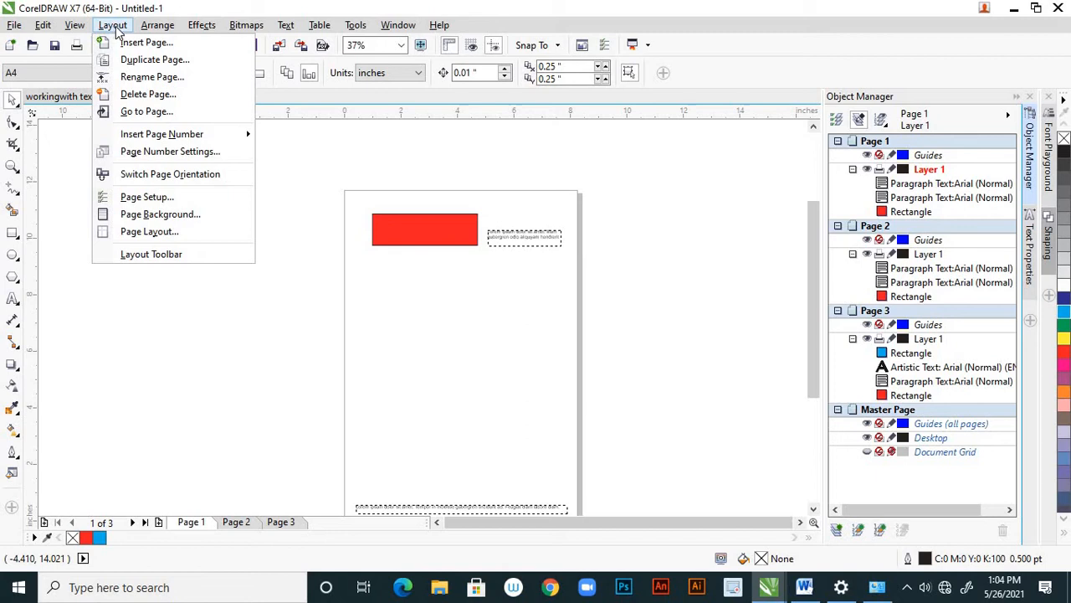
left_click(163, 113)
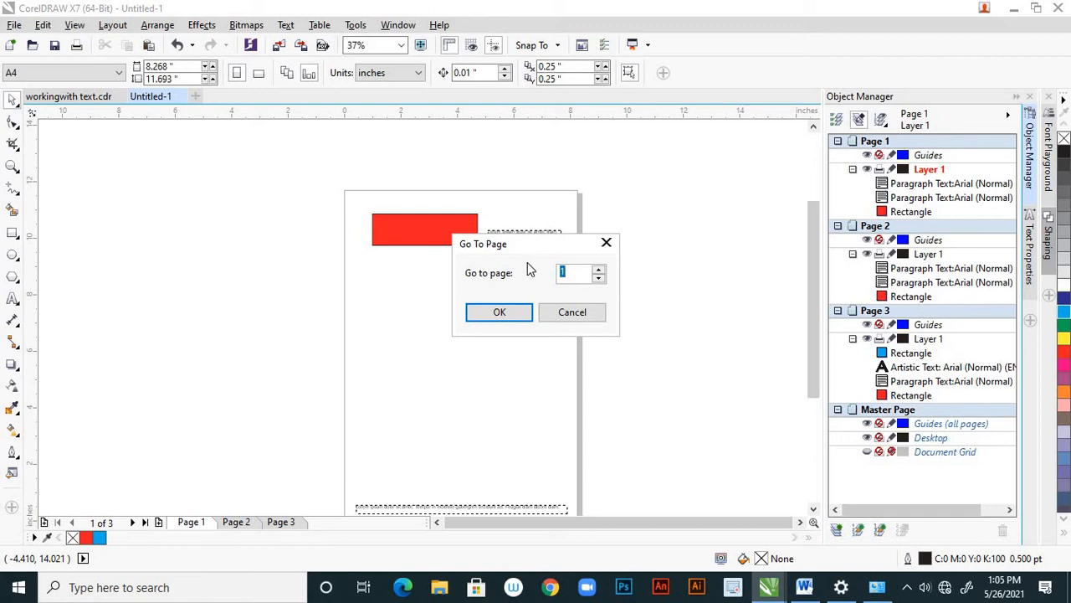
type("3")
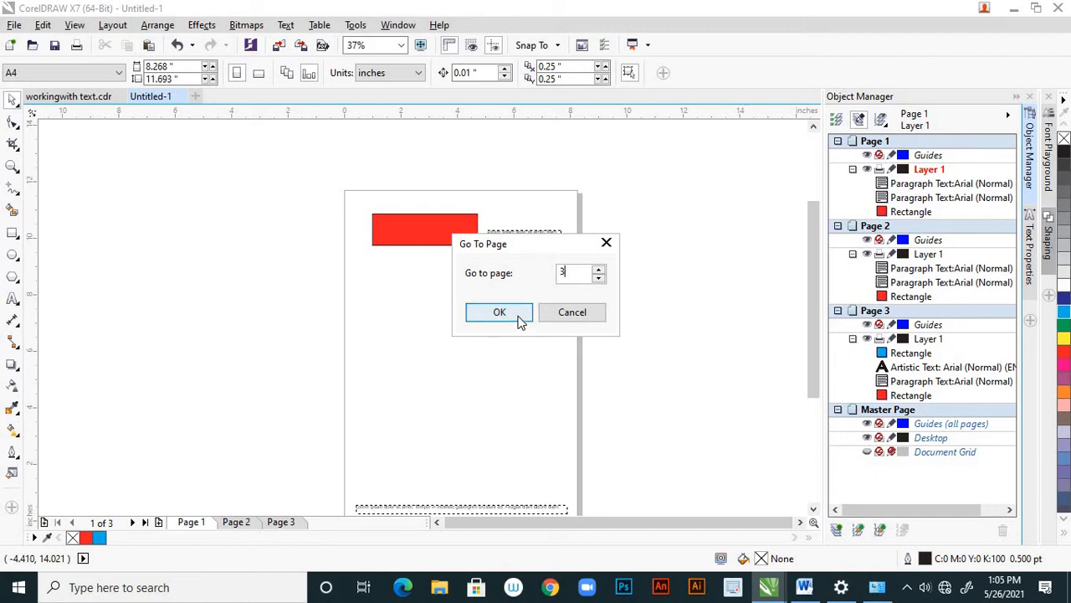
left_click(500, 313)
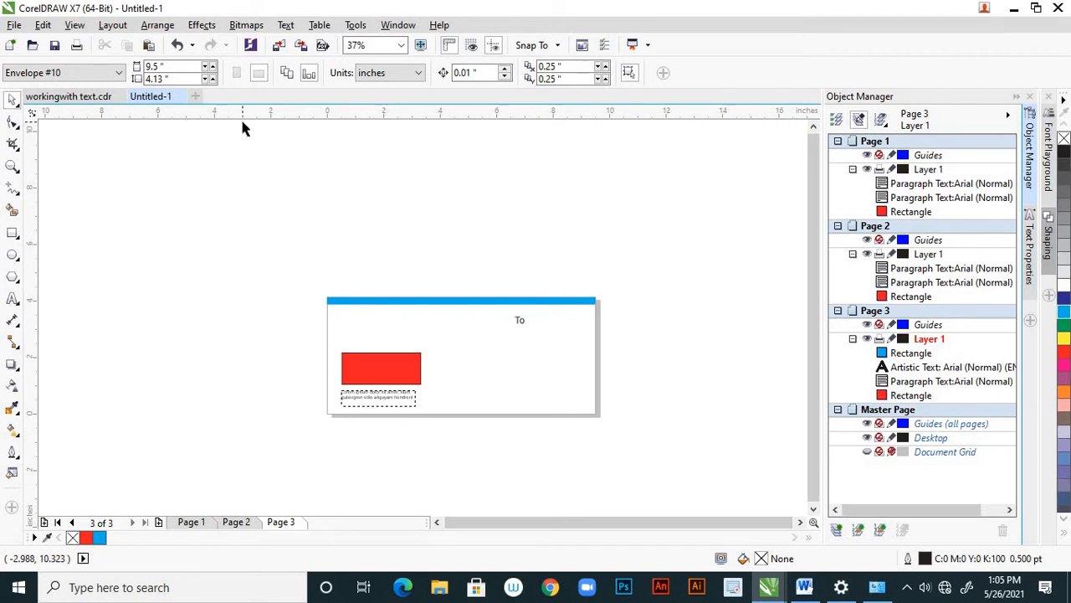
Step: Insert a page number on the active layer of the envelope page
left_click(115, 26)
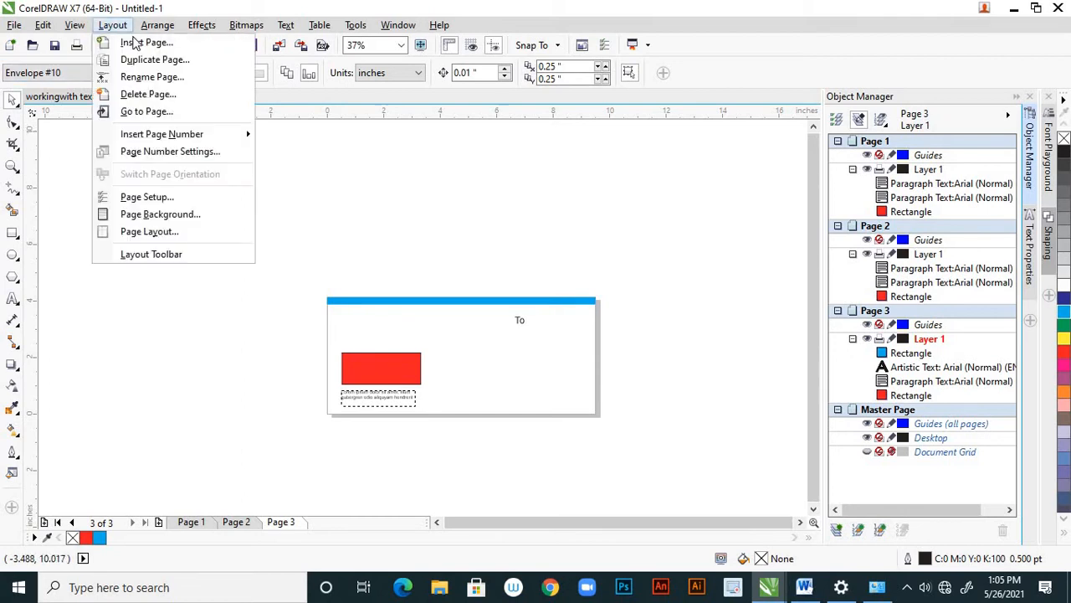
mouse_move(227, 137)
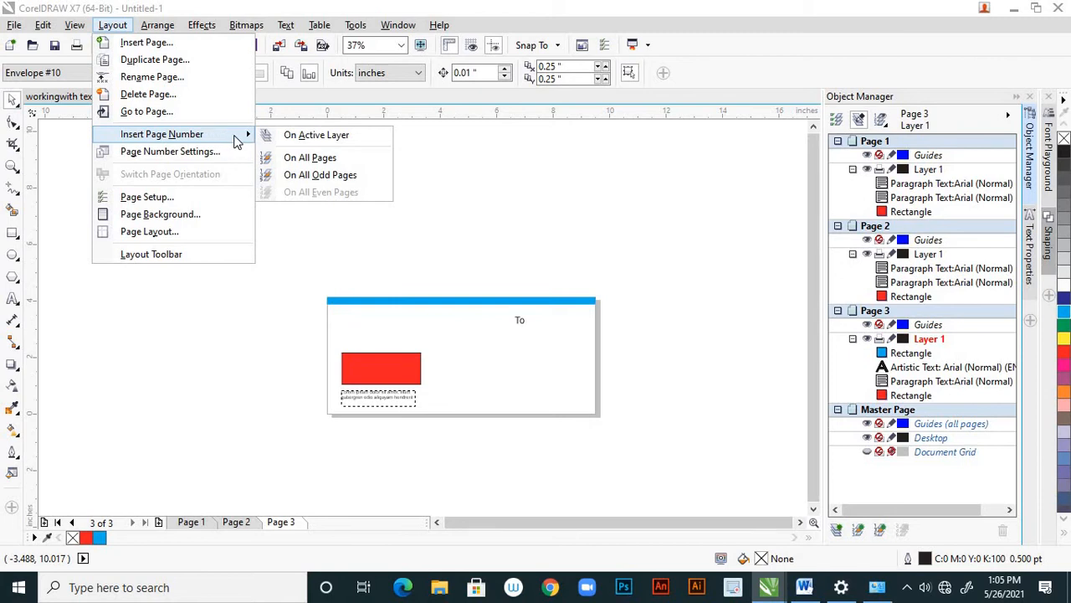
left_click(318, 138)
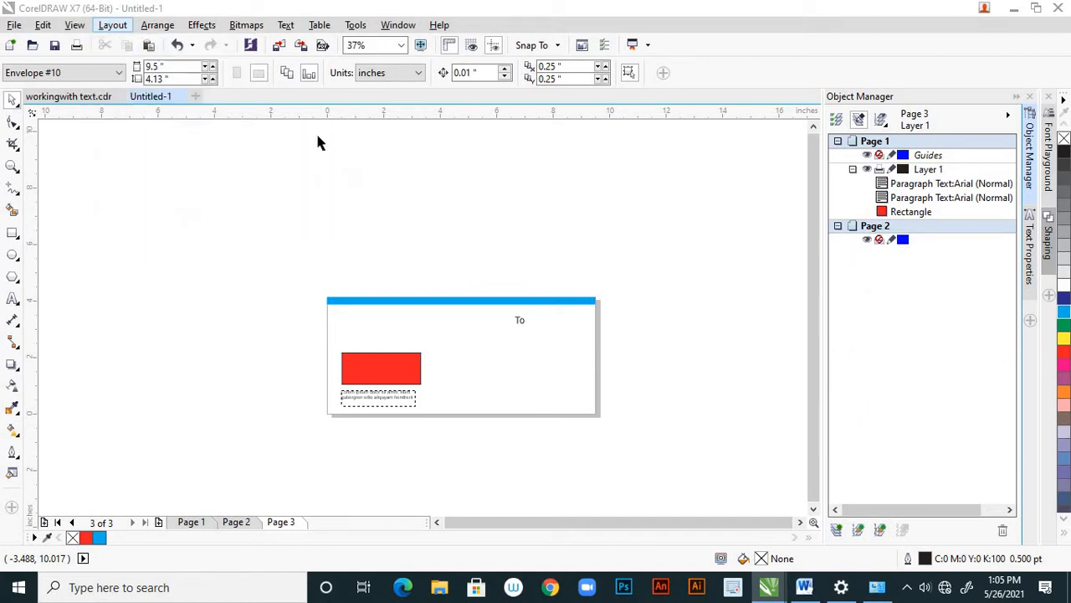
left_click(509, 380)
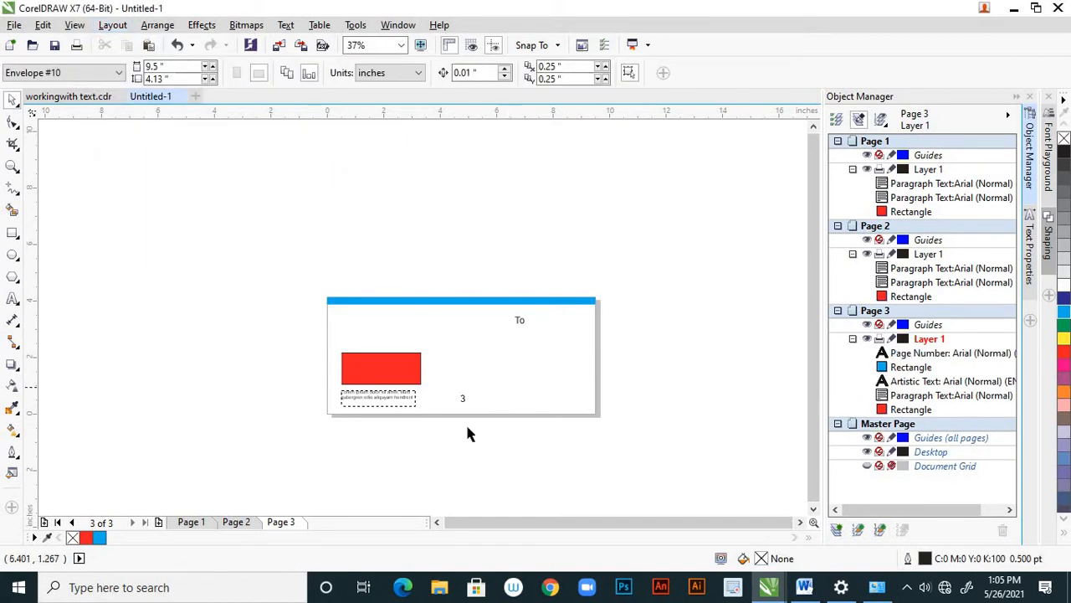
scroll(461, 418, "up", 2)
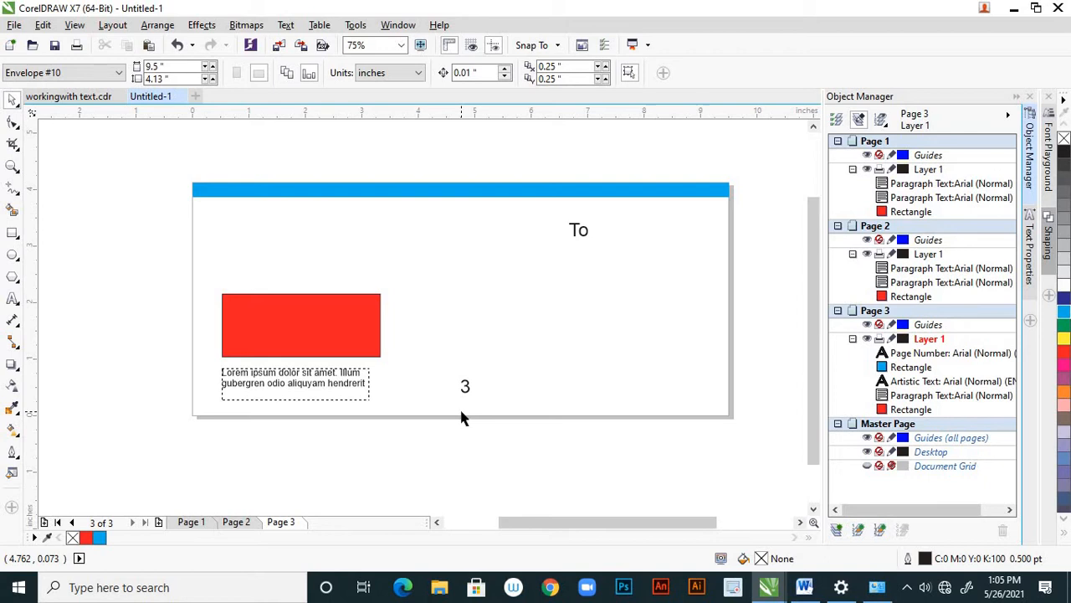
Step: Check the business card, letterhead and envelope pages for the page number
left_click(234, 521)
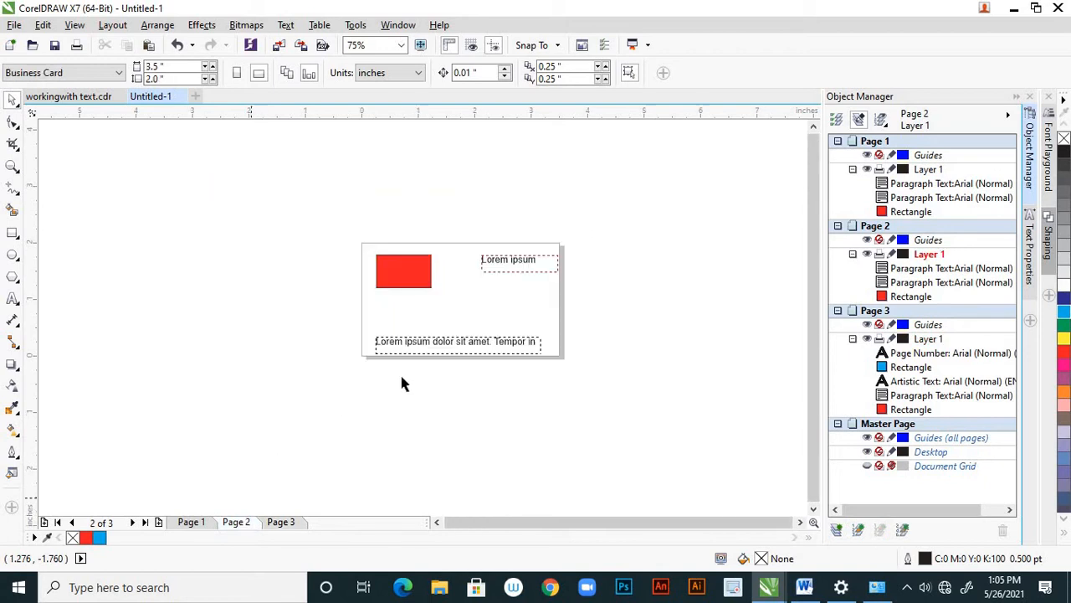
scroll(477, 397, "up", 3)
scroll(477, 397, "down", 3)
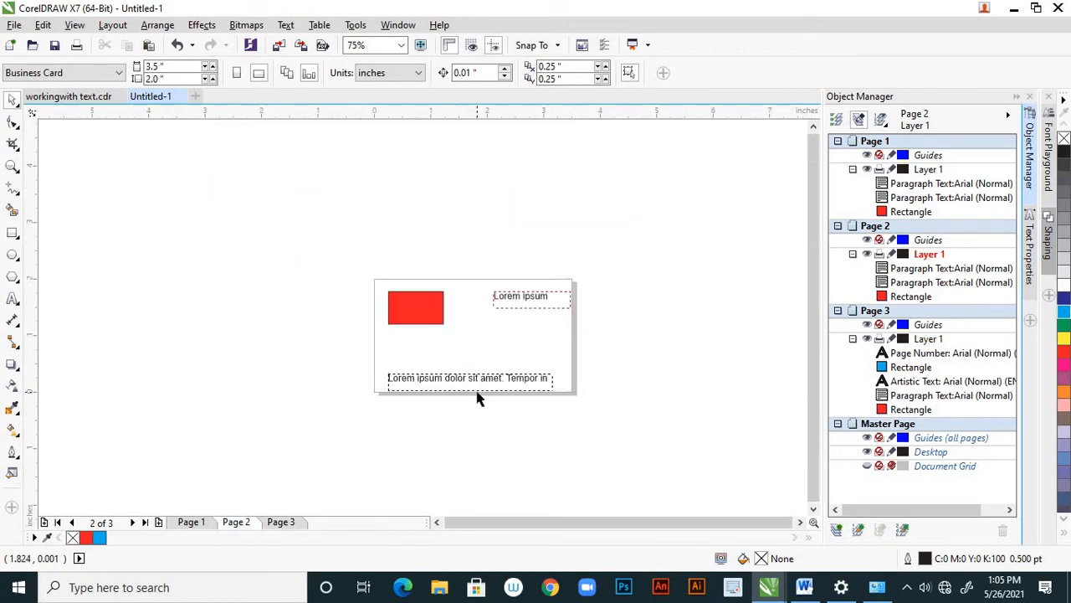
scroll(471, 401, "down", 3)
scroll(462, 409, "up", 3)
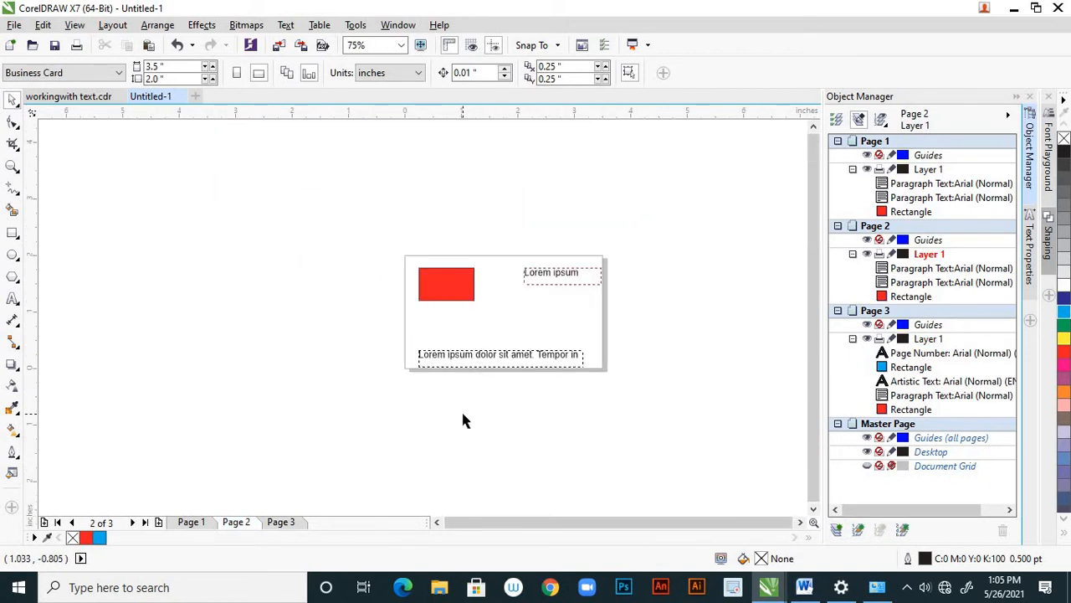
left_click(201, 521)
scroll(469, 355, "down", 3)
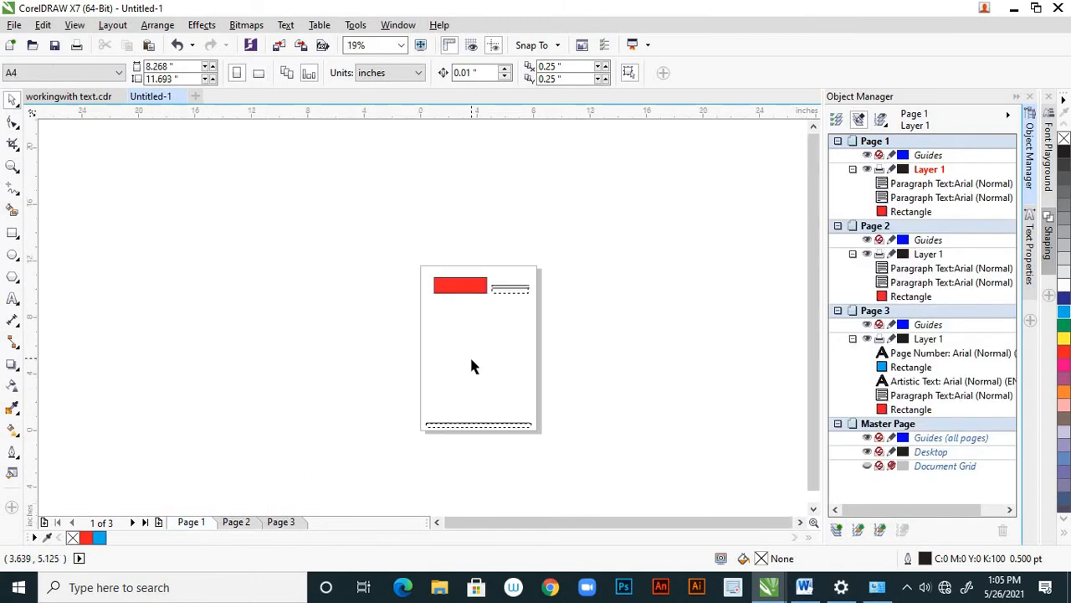
scroll(479, 444, "up", 3)
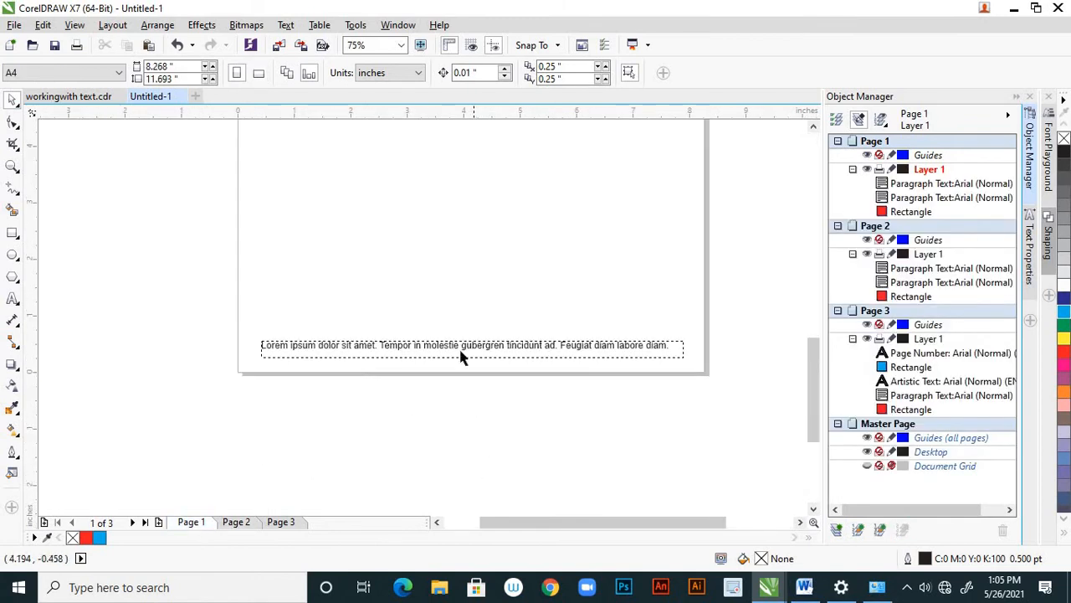
scroll(486, 395, "down", 1)
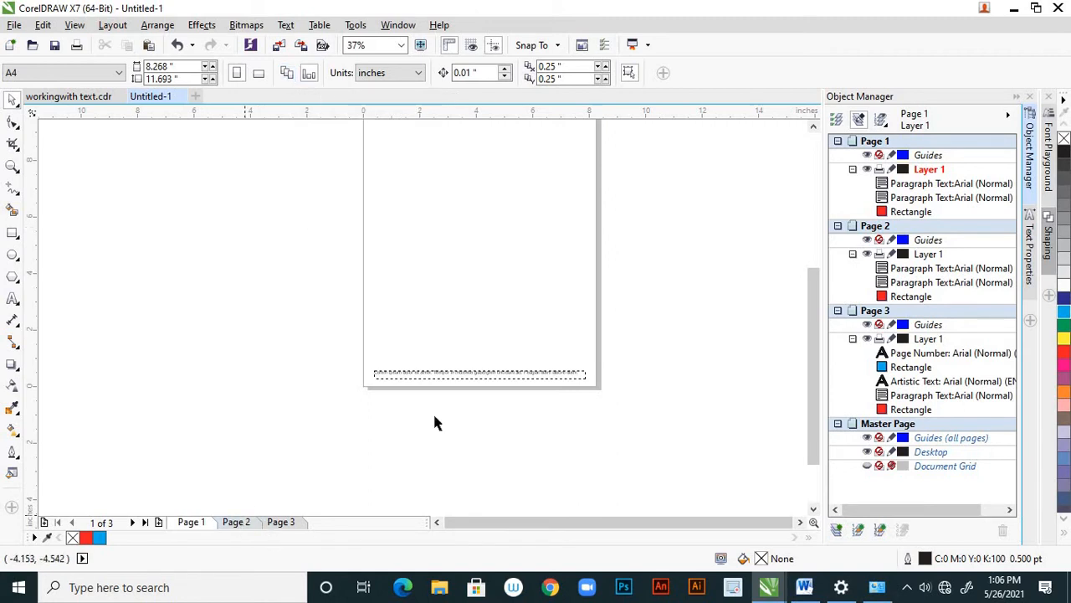
left_click(284, 522)
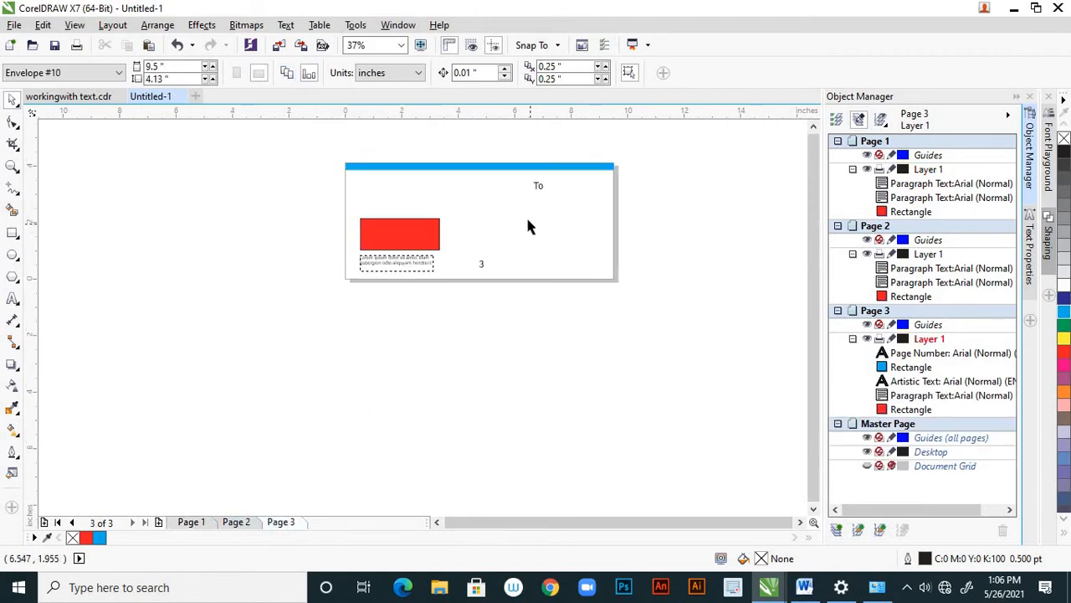
scroll(527, 224, "up", 2)
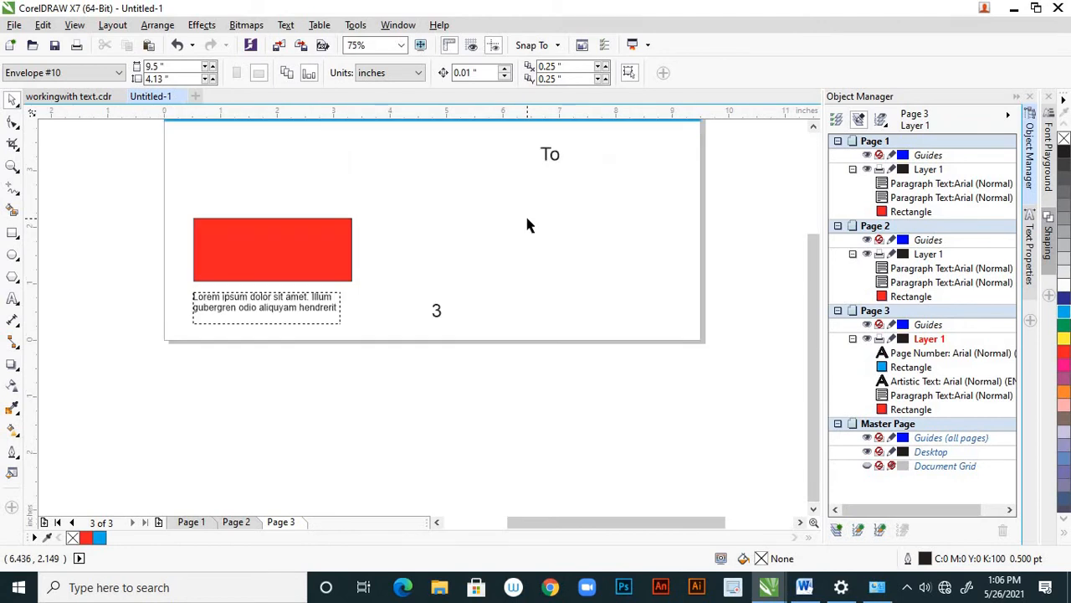
Step: Insert page numbers on all pages of the document
left_click(119, 26)
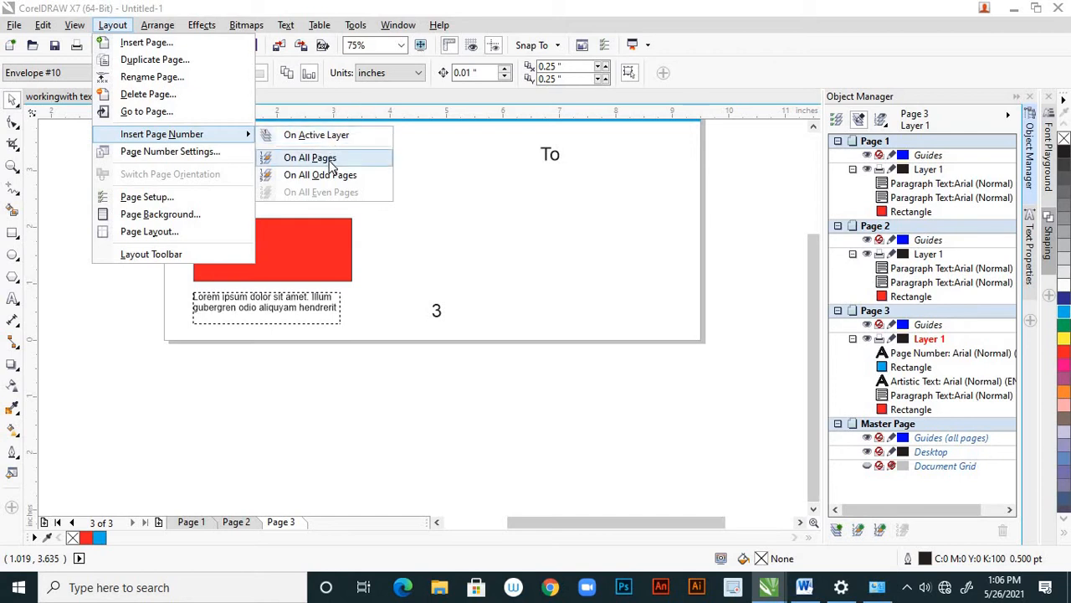
left_click(330, 161)
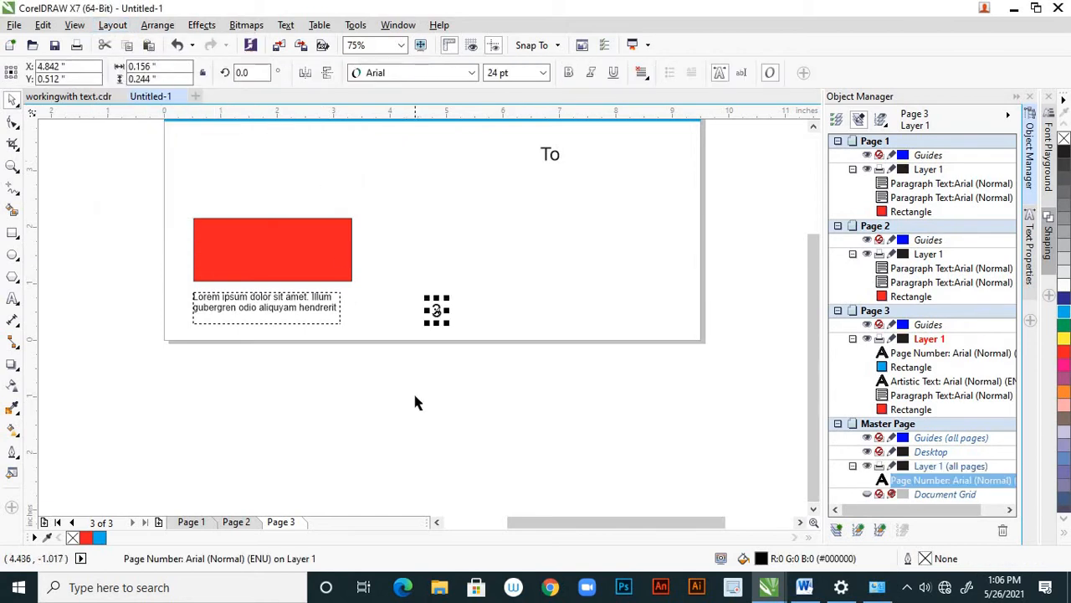
left_click(432, 323)
Step: Examine where the all-pages number sits on the business card, envelope and letterhead
left_click(238, 521)
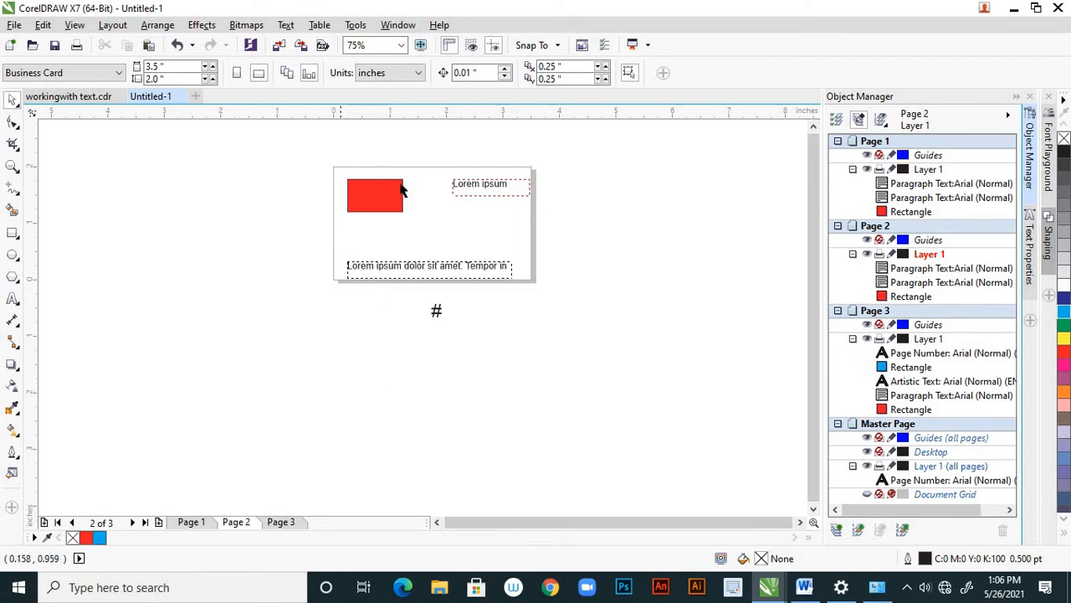
left_click(280, 523)
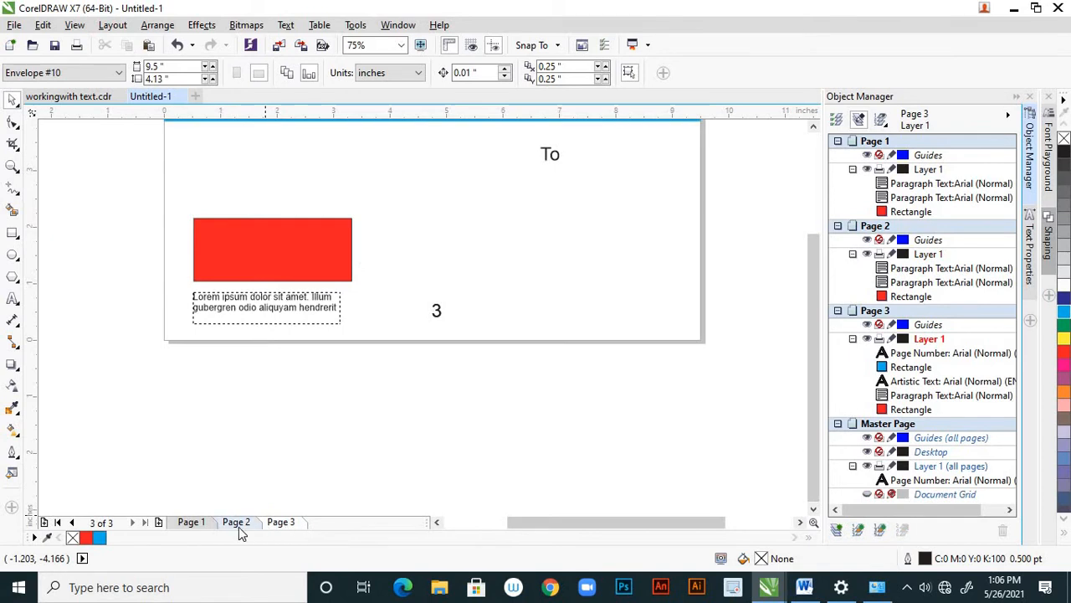
left_click(238, 528)
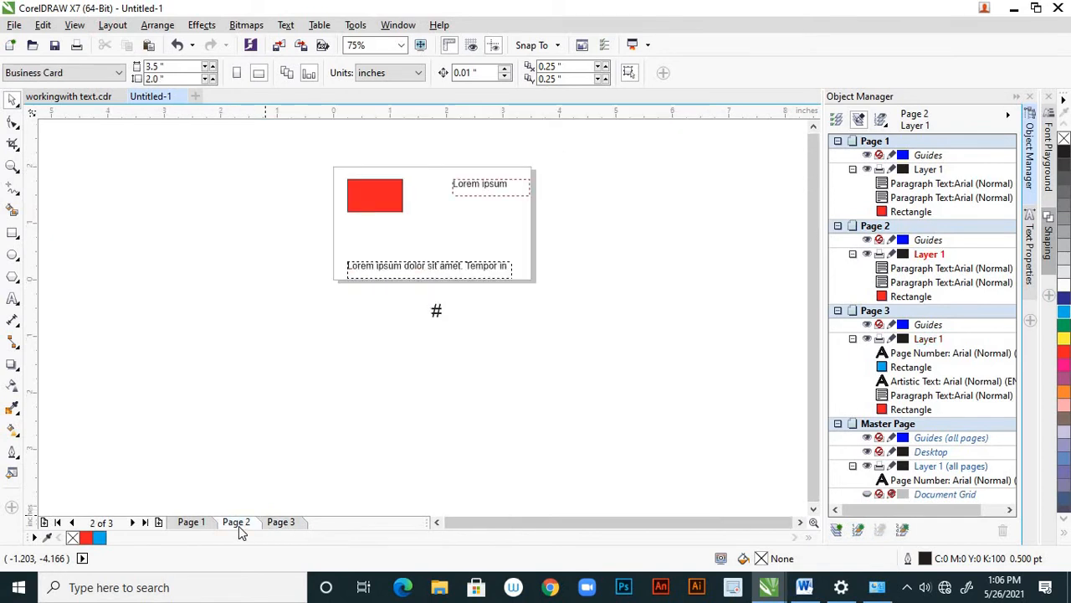
left_click(191, 522)
scroll(489, 276, "down", 4)
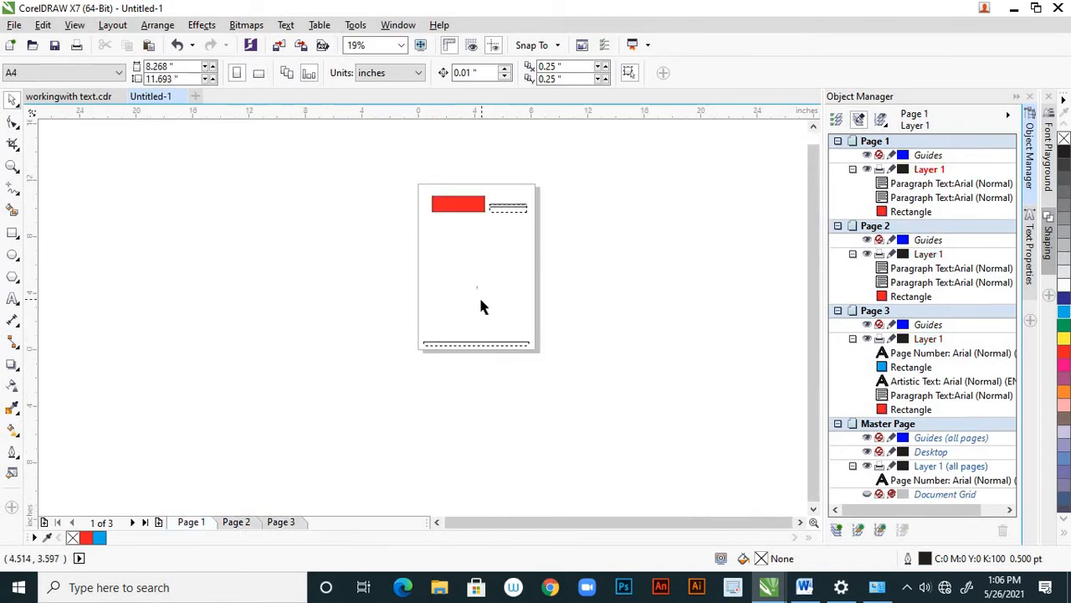
scroll(480, 306, "up", 4)
scroll(481, 307, "down", 4)
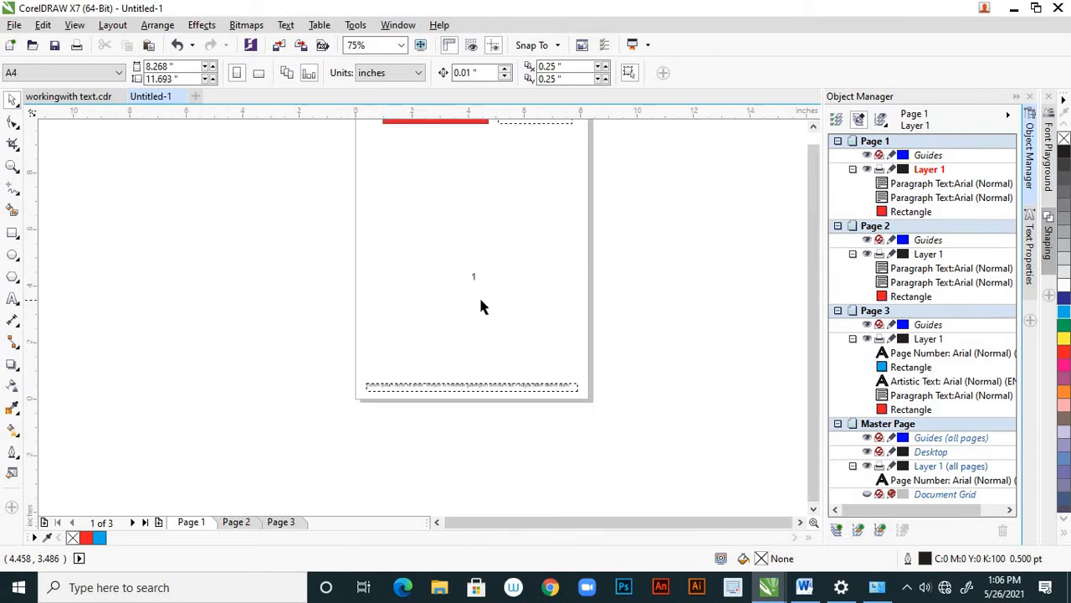
scroll(481, 307, "up", 4)
Step: Inspect the page number objects on the letterhead and the envelope by selecting each one
left_click(468, 256)
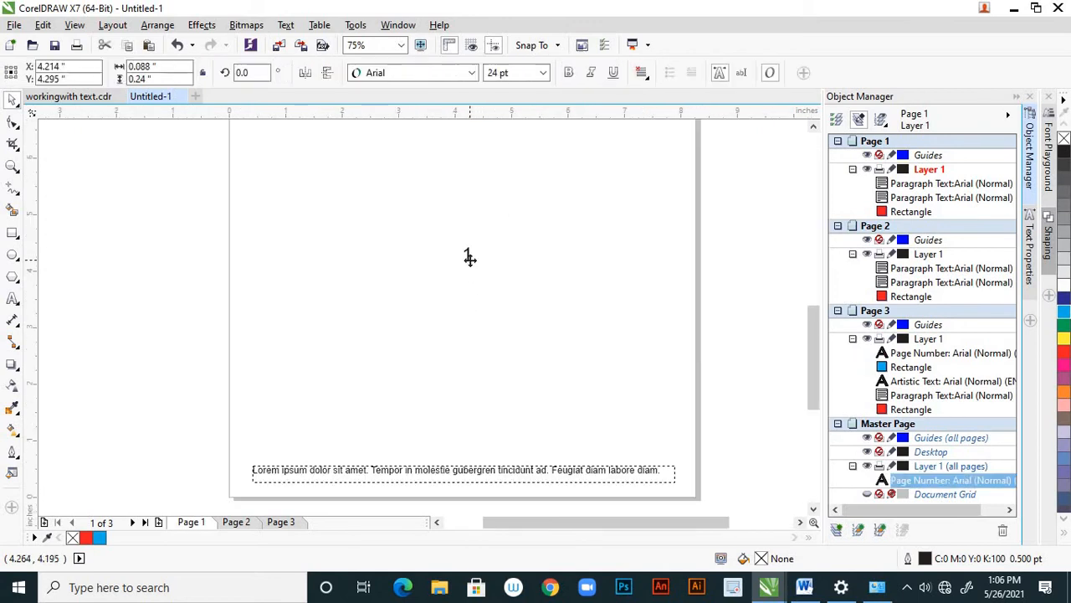
left_click(466, 311)
scroll(466, 310, "down", 1)
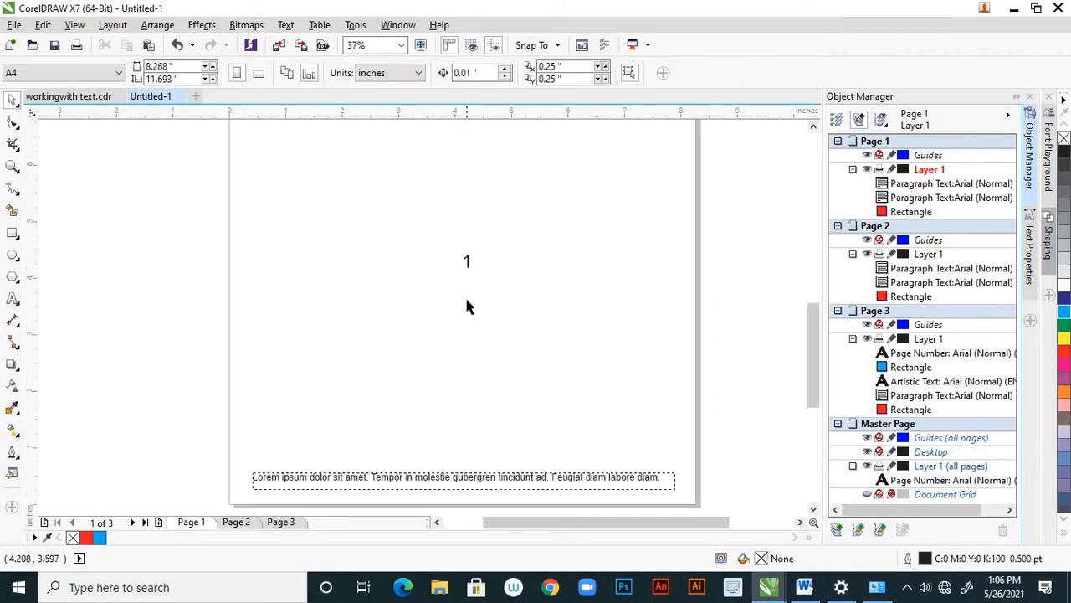
scroll(465, 264, "down", 1)
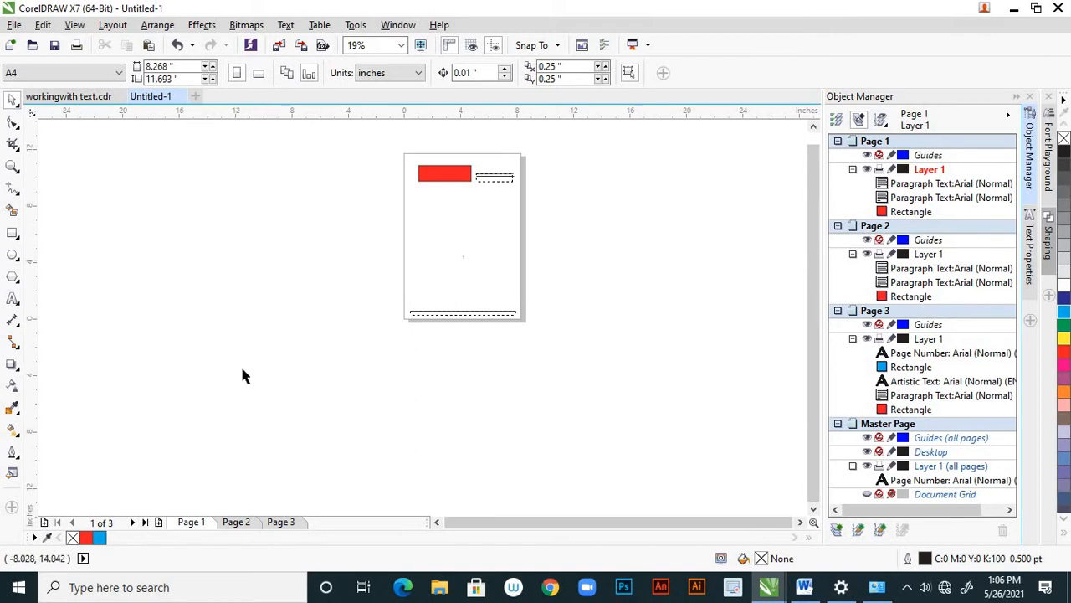
left_click(281, 523)
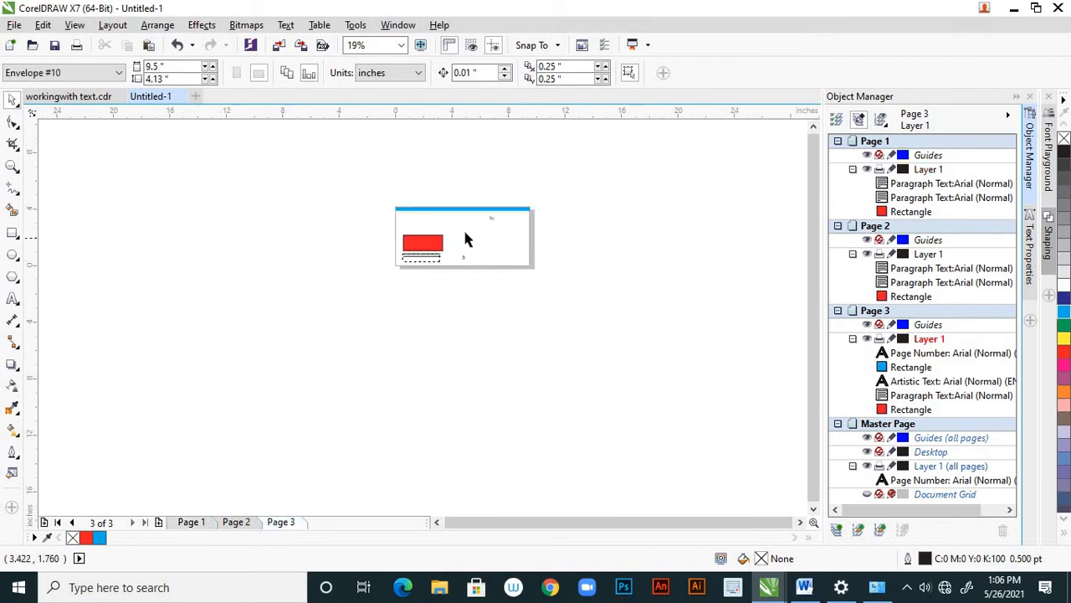
scroll(463, 228, "up", 2)
left_click(462, 337)
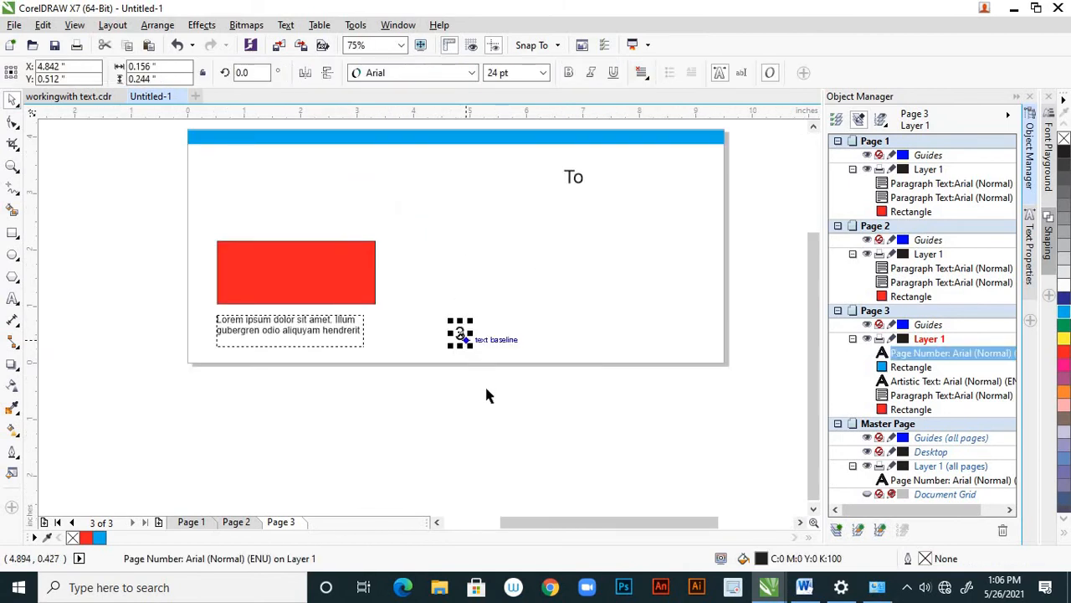
left_click(486, 393)
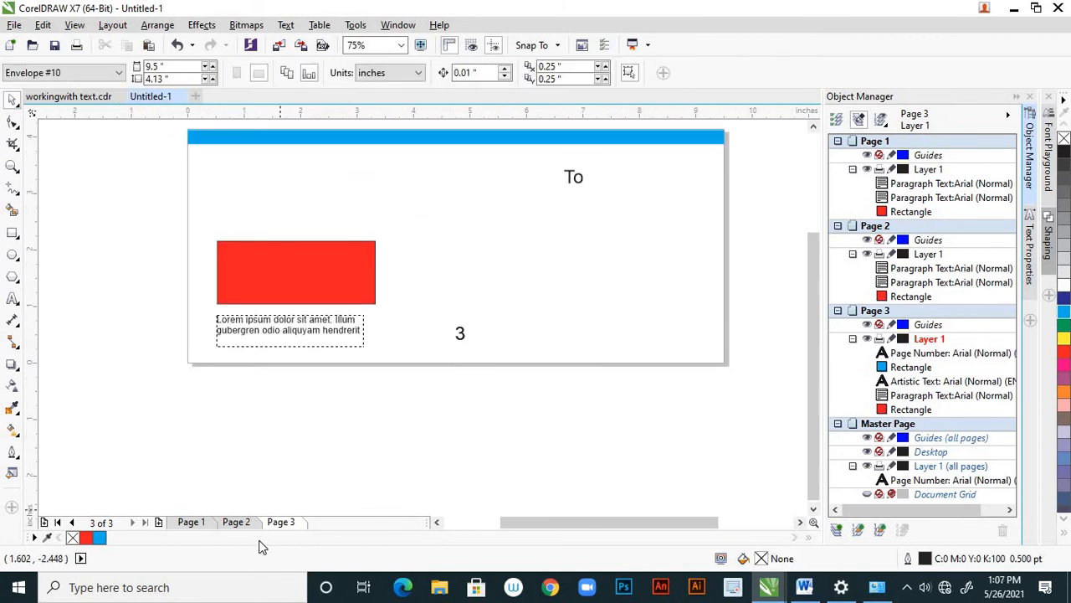
Step: Replace the # placeholder below the business card on page 2 with the number 2
left_click(236, 521)
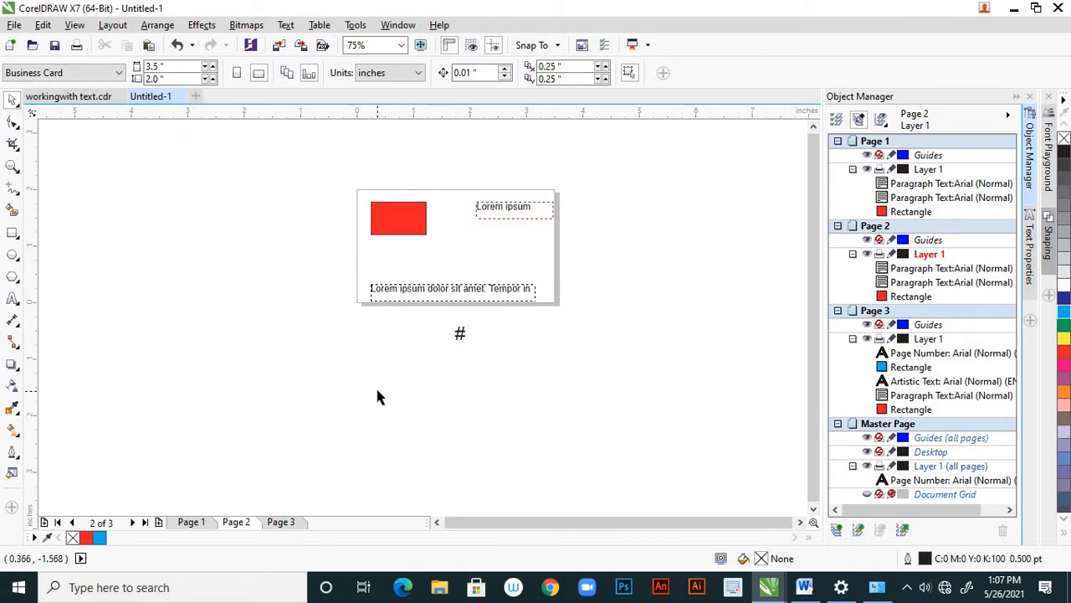
left_click(459, 336)
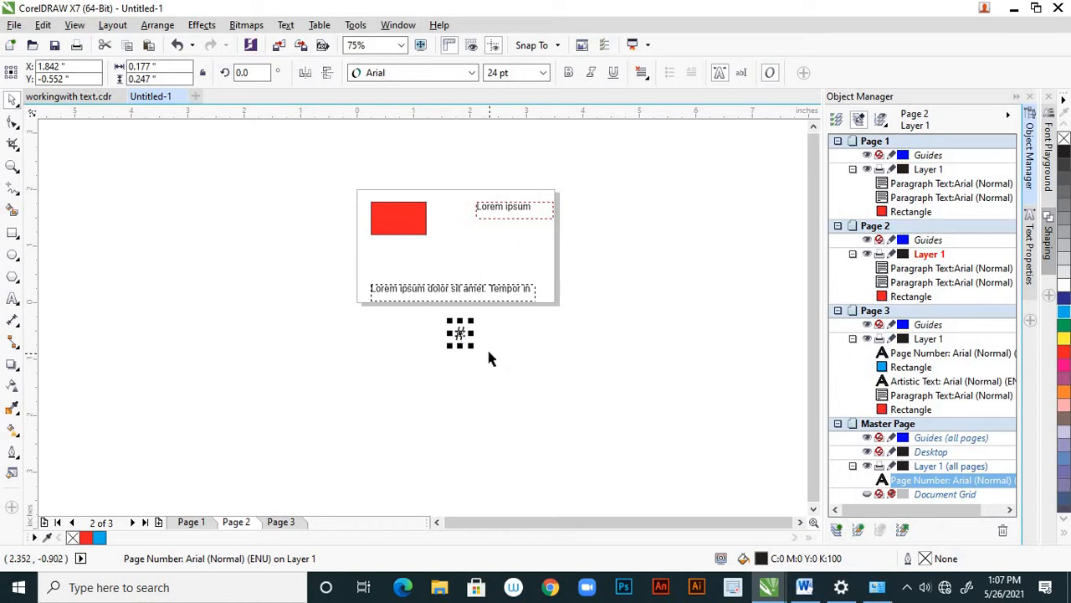
left_click(477, 354)
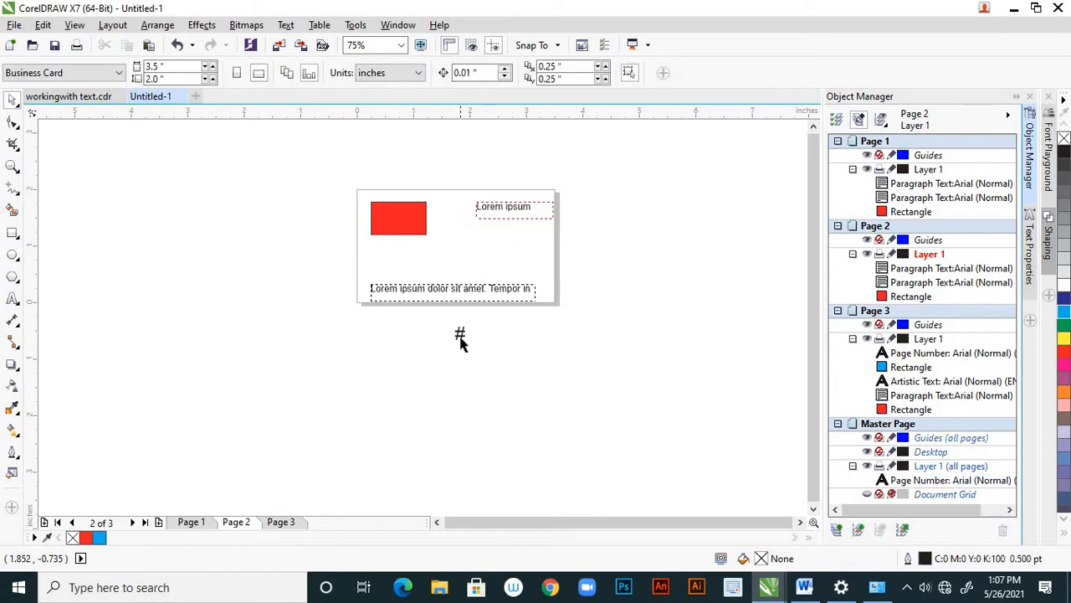
left_click(459, 337)
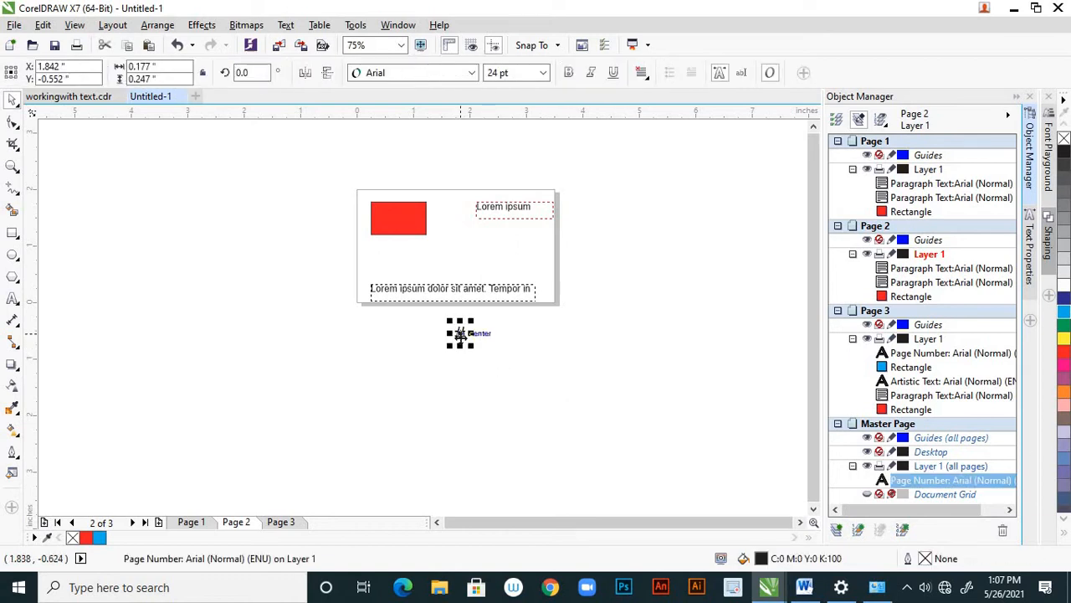
left_click(12, 299)
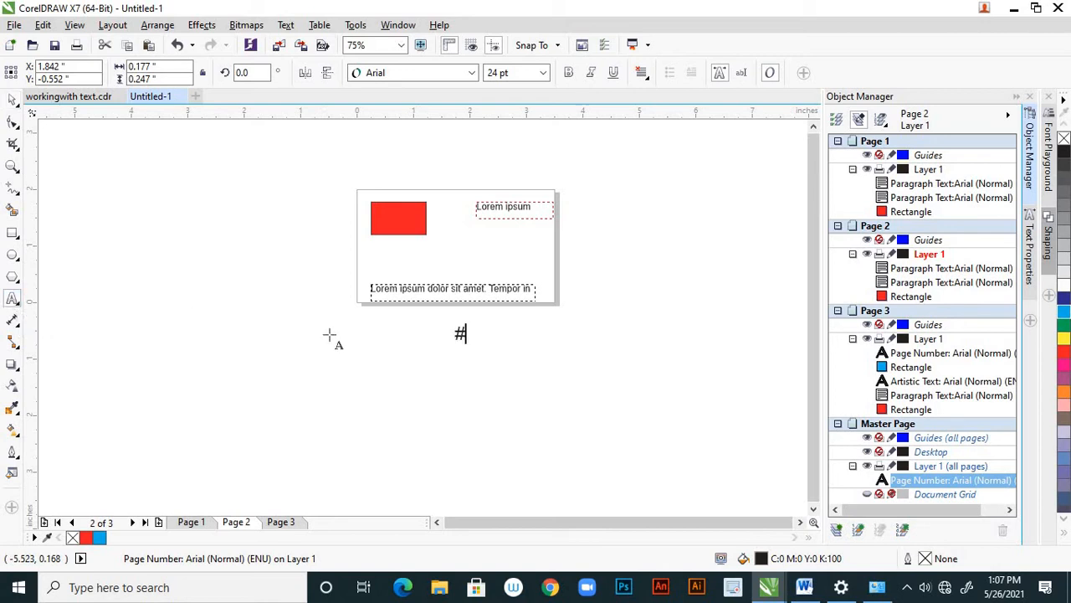
left_click(452, 333)
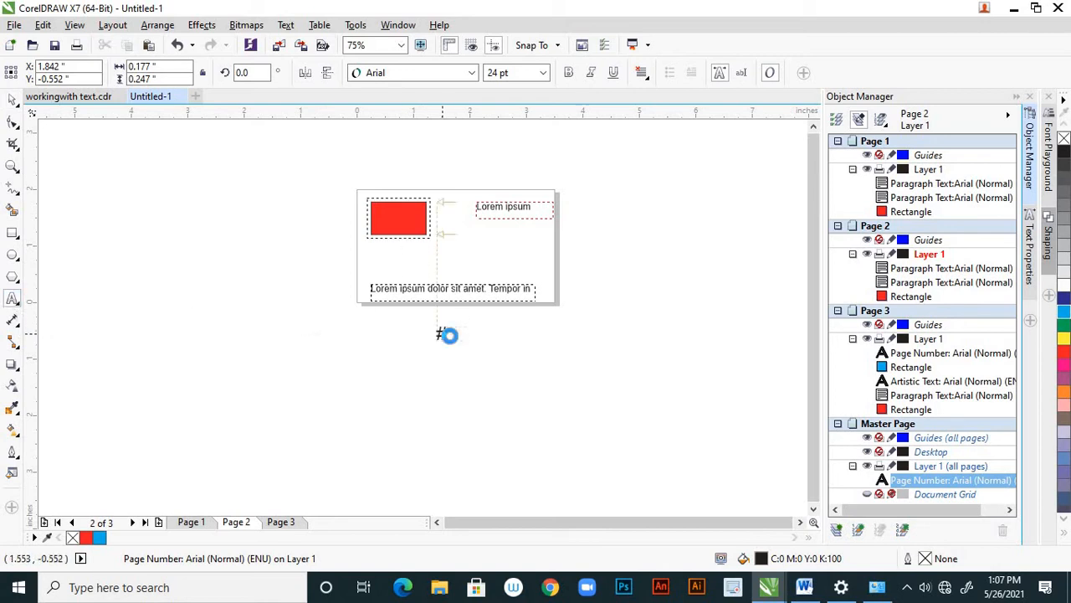
left_click_drag(468, 336, 467, 334)
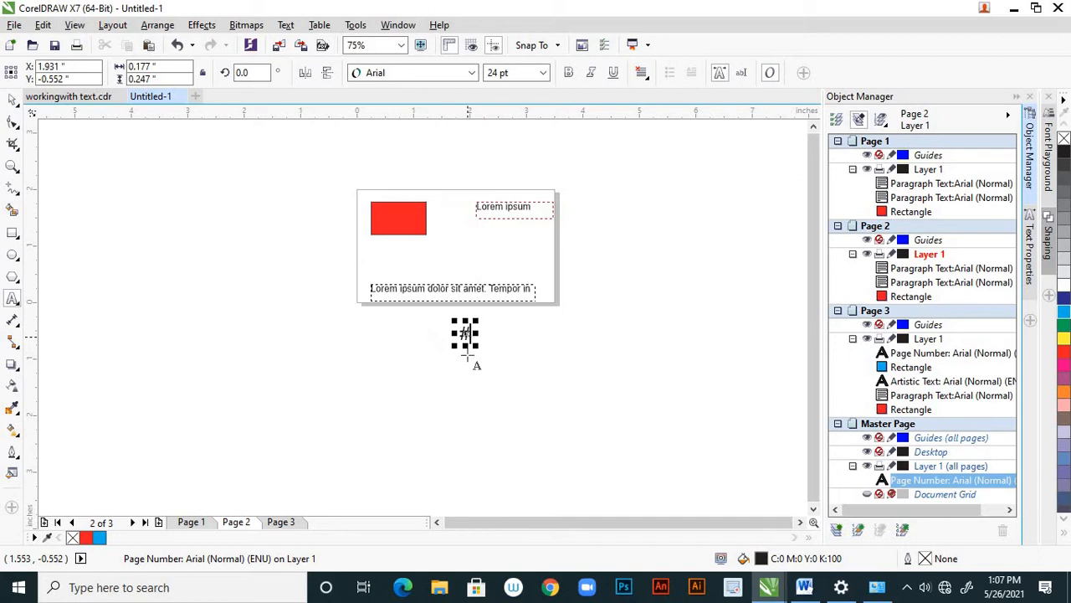
type("2")
scroll(455, 335, "up", 2)
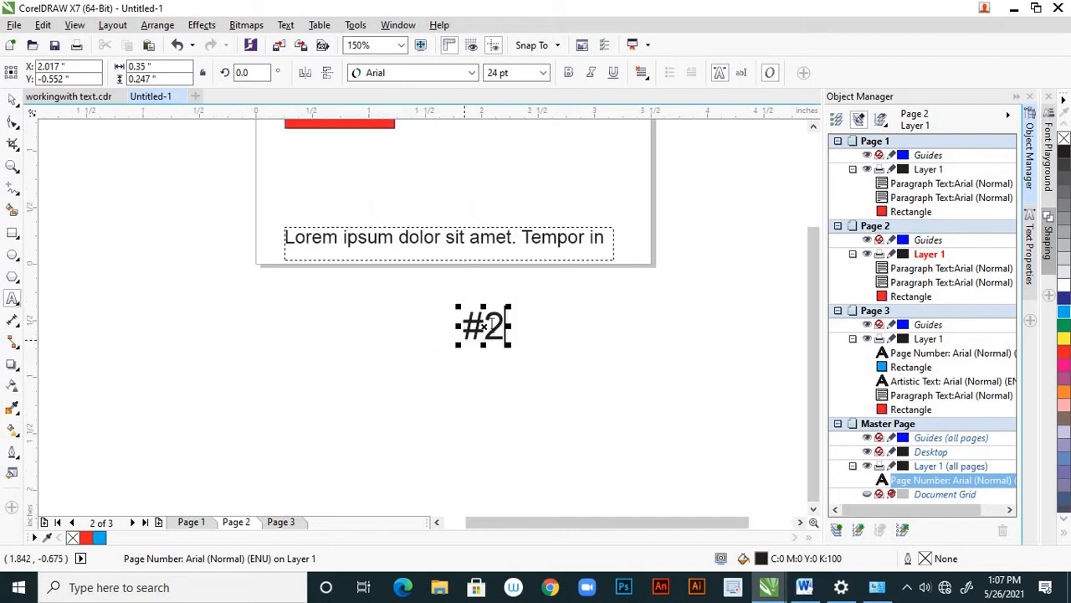
key("BackSpace")
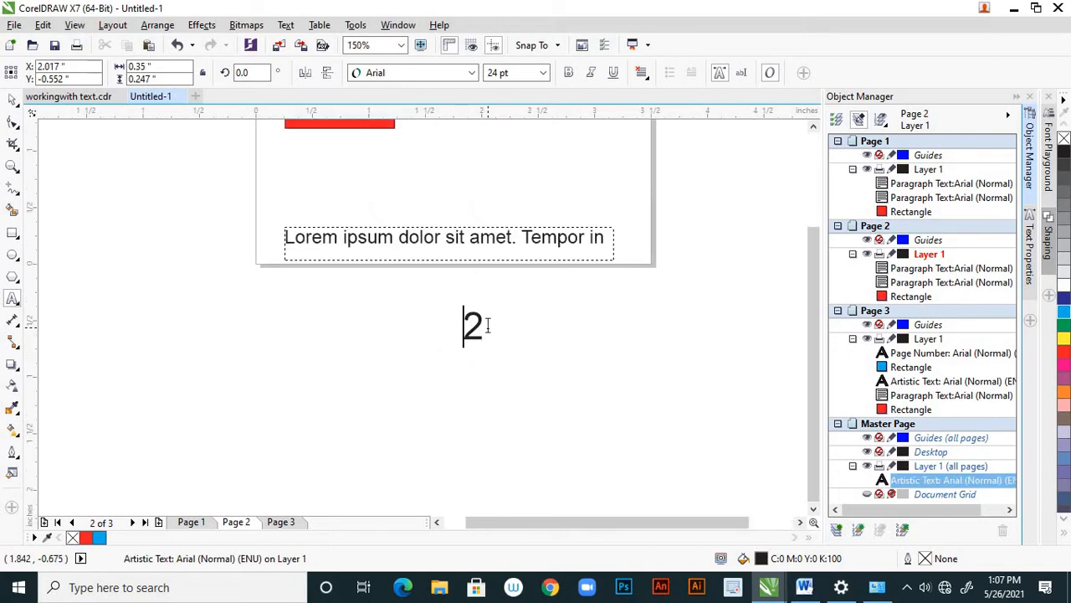
Step: Compare the edited page number on the business card, envelope and letterhead pages
left_click(11, 99)
left_click(432, 351)
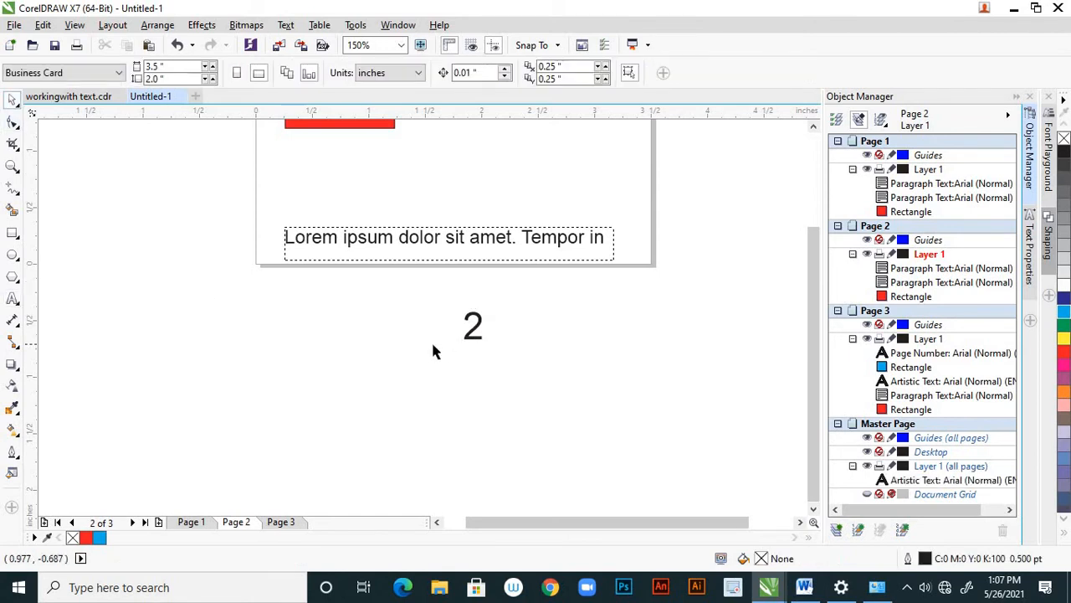
scroll(432, 352, "down", 2)
left_click(285, 523)
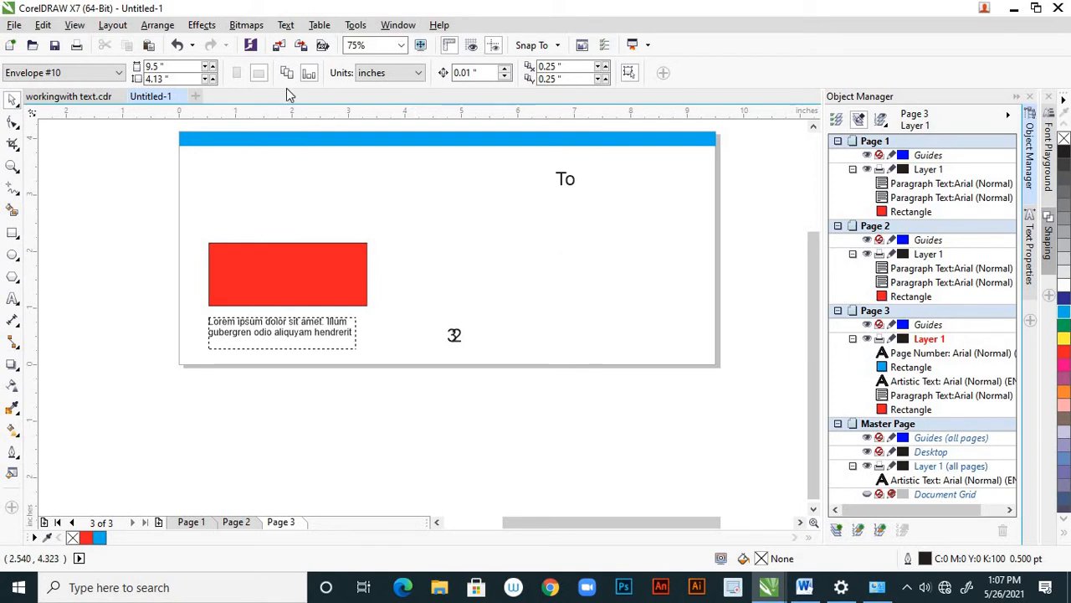
left_click(117, 28)
mouse_move(233, 137)
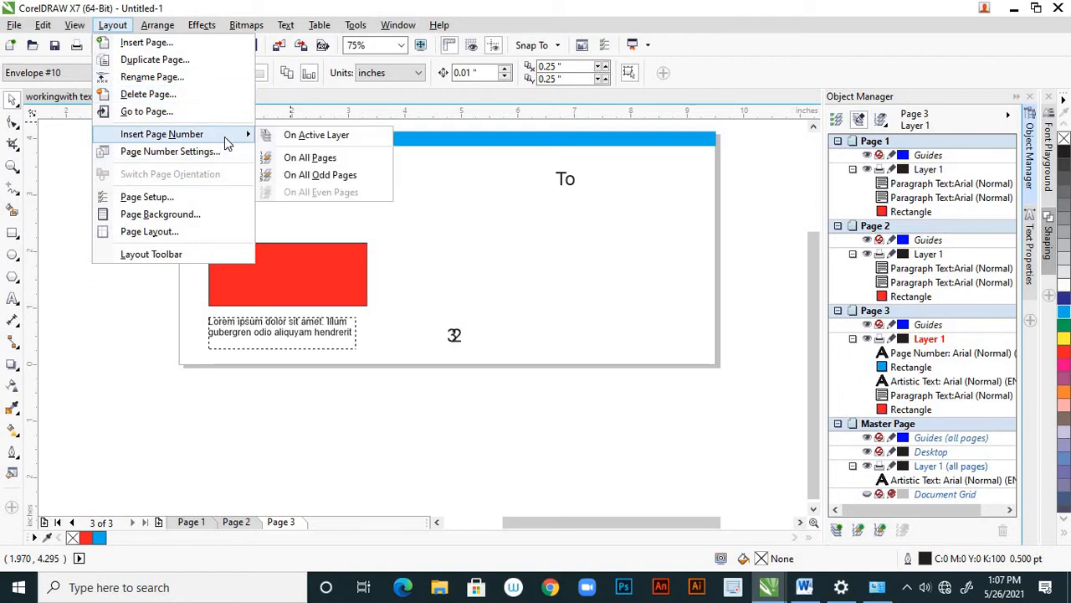
left_click(440, 174)
left_click(236, 521)
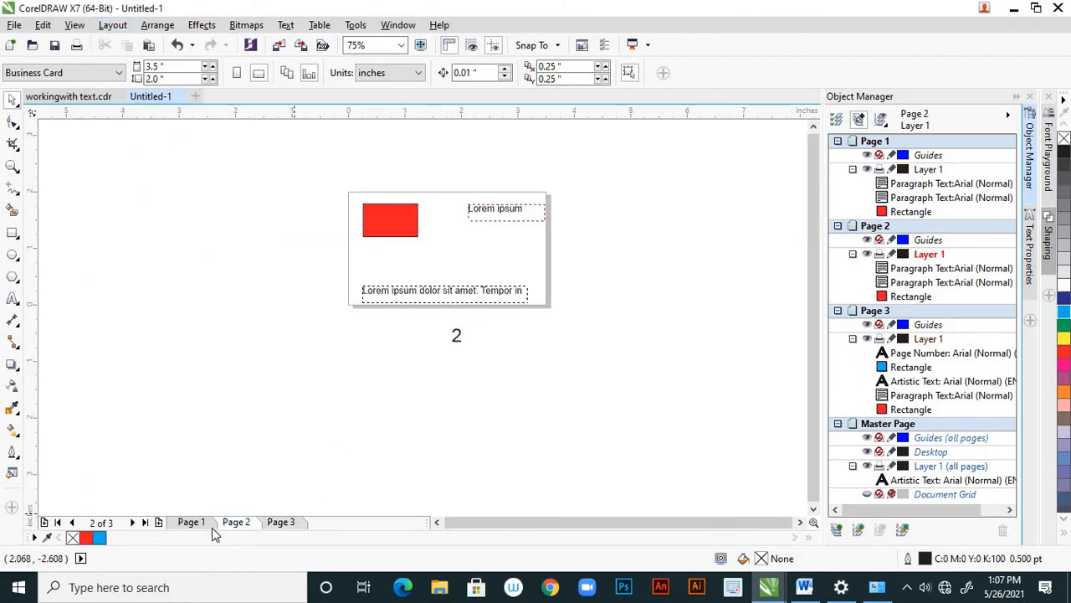
left_click(198, 522)
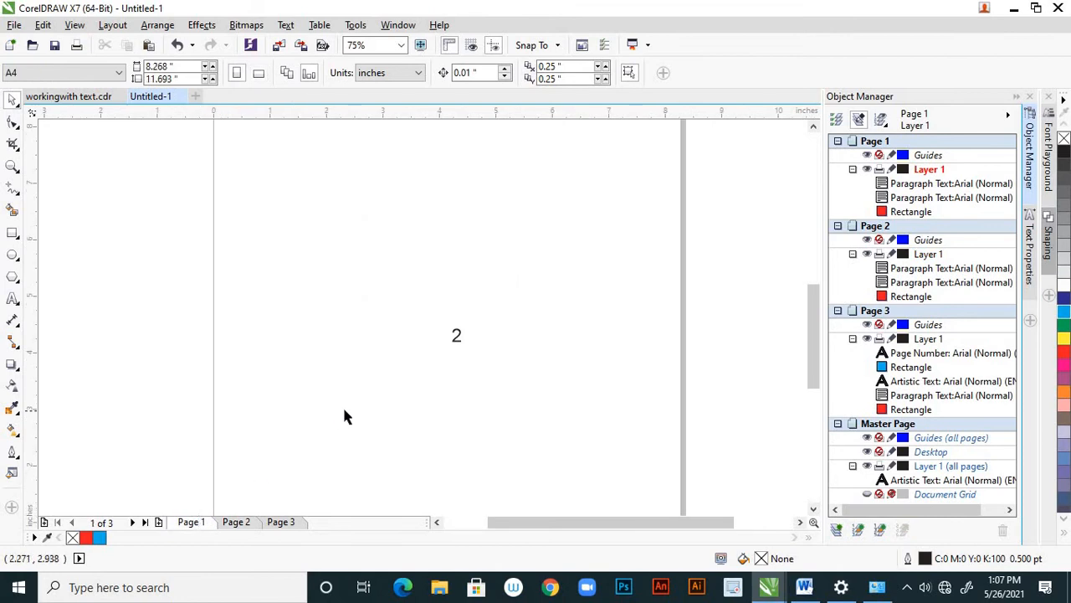
Step: Undo the edit of the page number and its insertion on all pages, and return to the letterhead on page 1
left_click(236, 522)
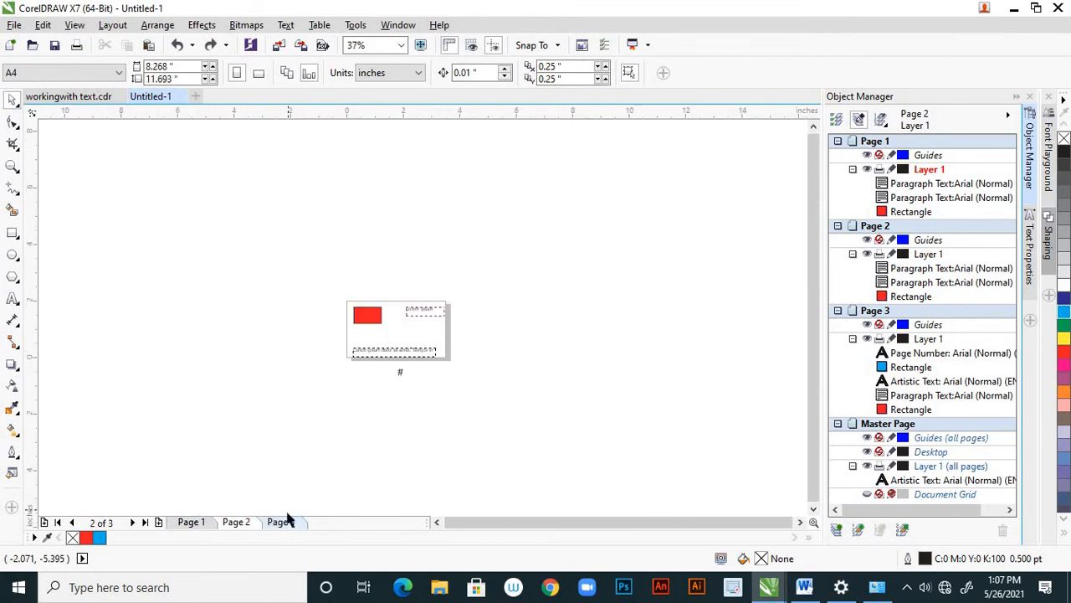
left_click(283, 526)
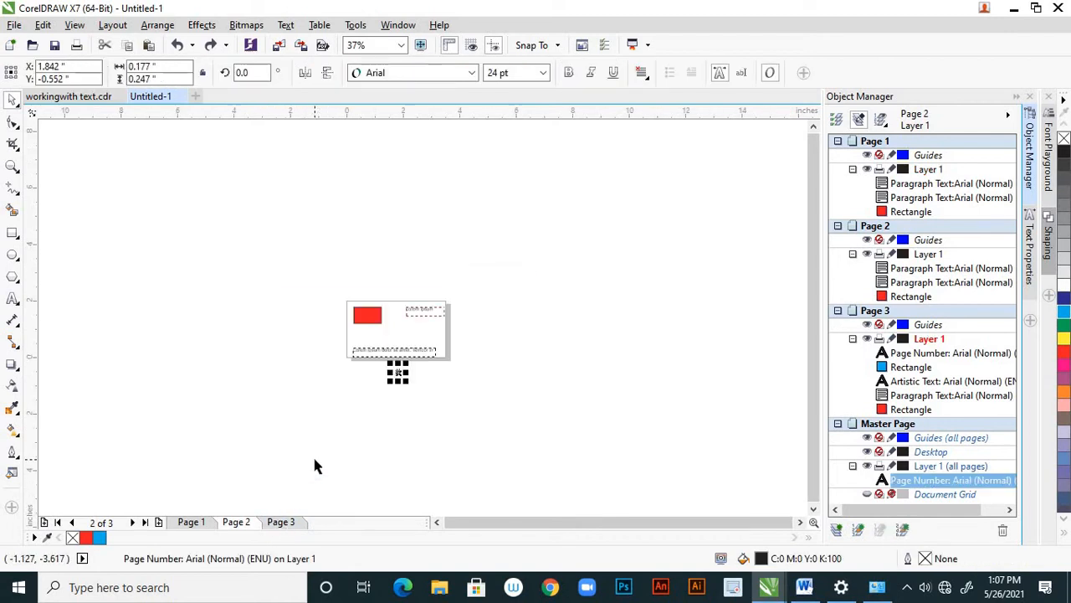
left_click(240, 527)
left_click(193, 526)
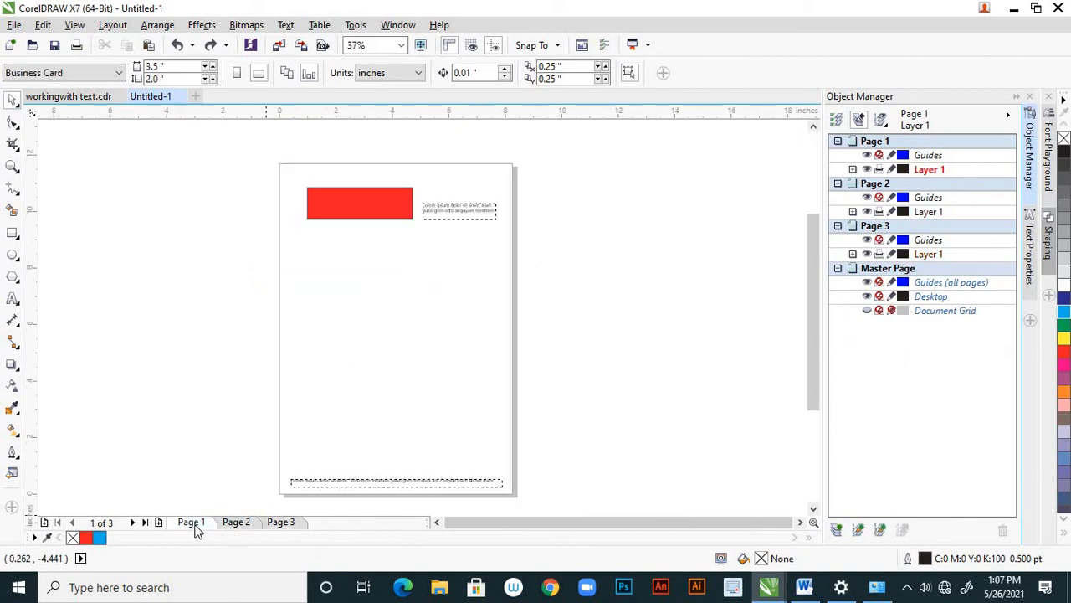
Step: Insert page numbers on all odd pages of the document, starting from the letterhead page
left_click(113, 25)
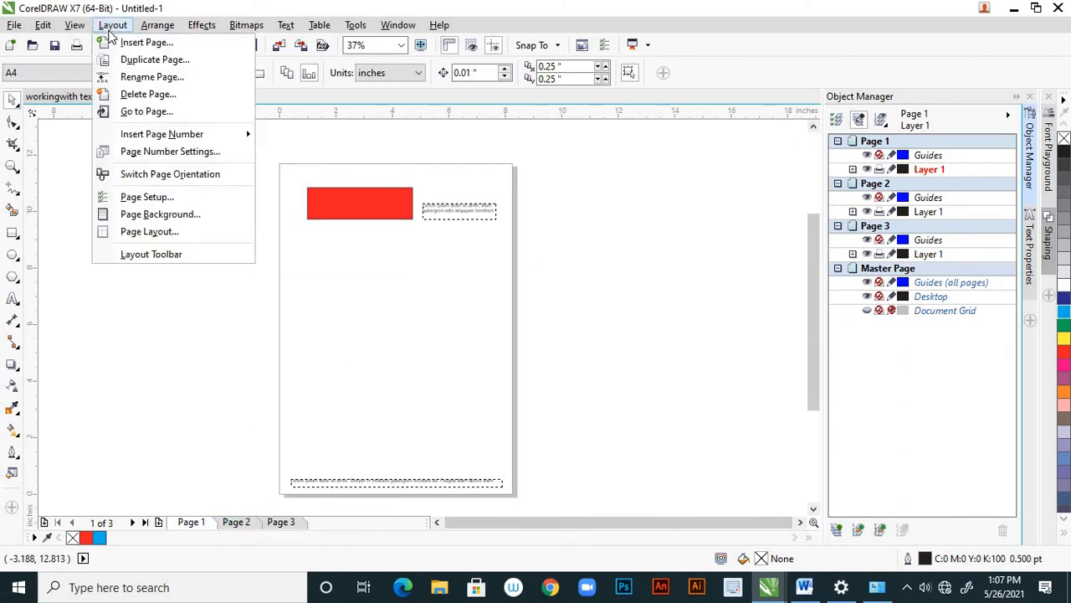
mouse_move(233, 143)
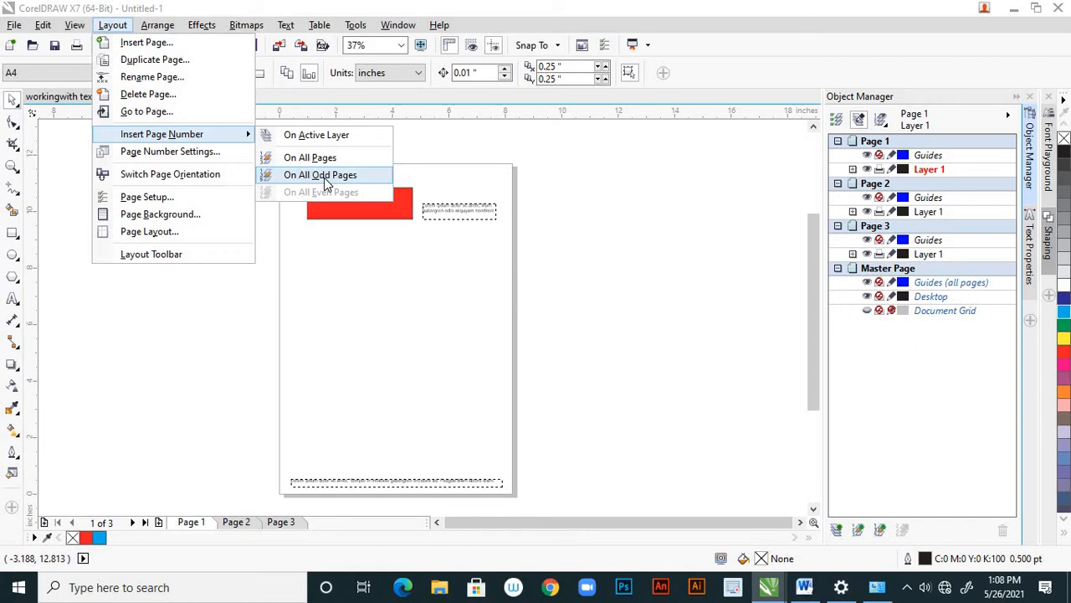
left_click(325, 184)
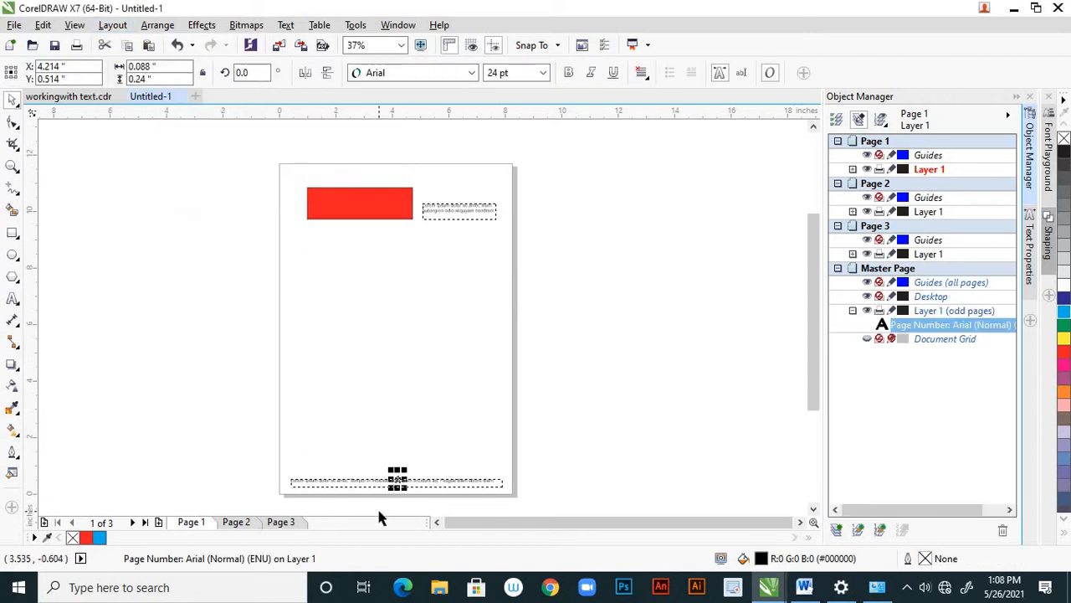
scroll(382, 492, "up", 4)
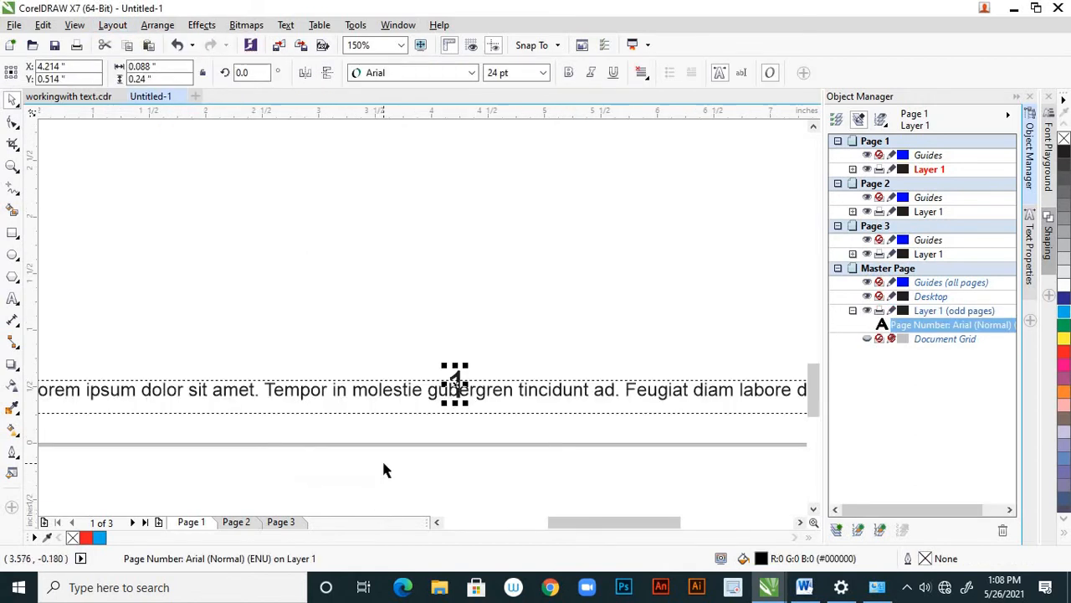
left_click(384, 470)
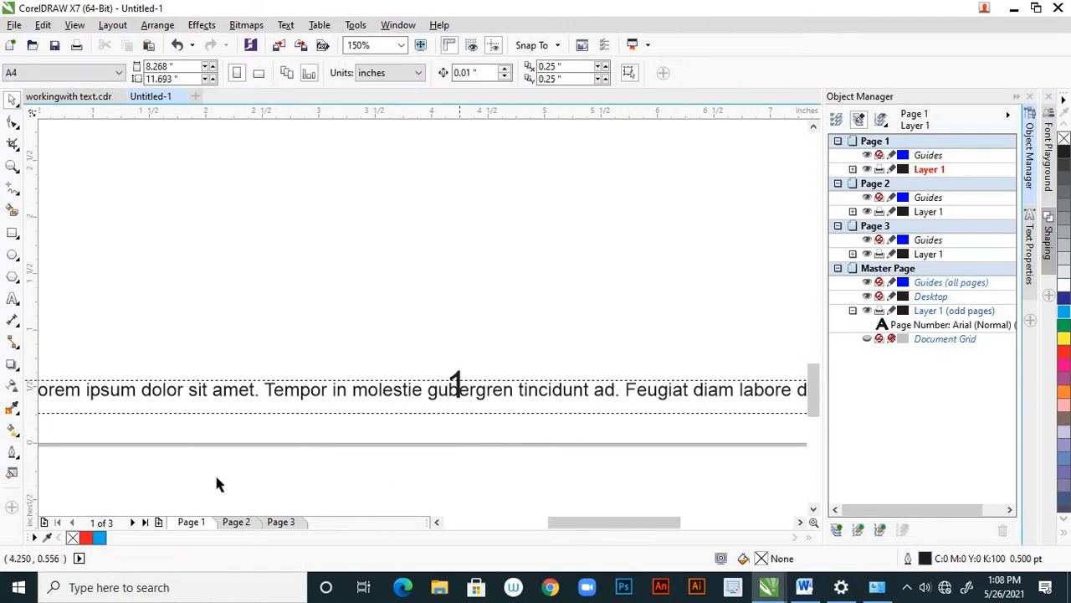
Step: Check the business card, letterhead and envelope pages to see which ones carry the odd-page number
left_click(248, 521)
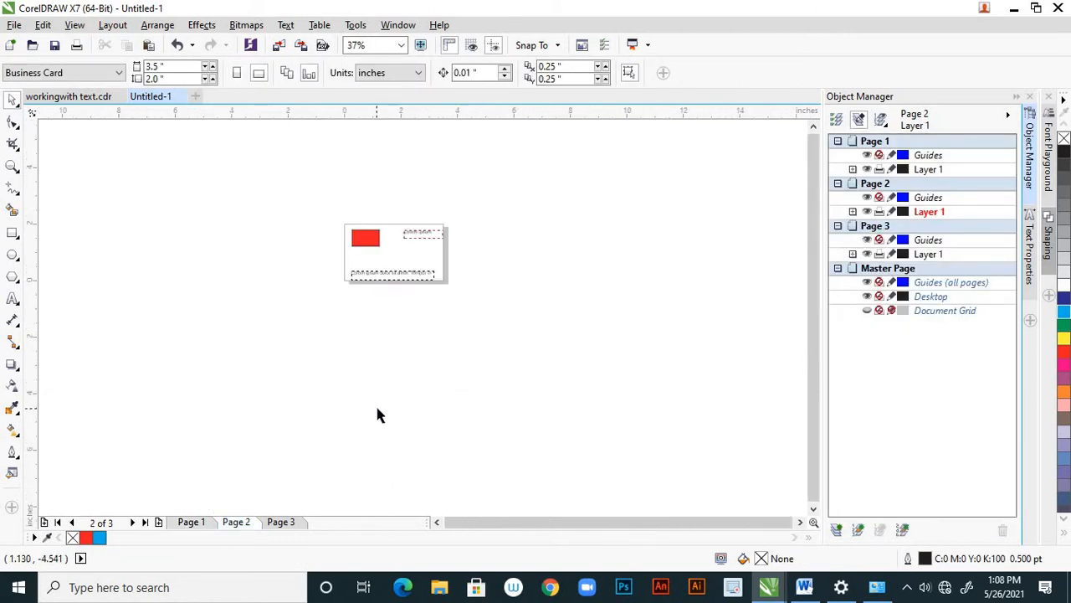
scroll(377, 414, "down", 1)
scroll(370, 360, "up", 1)
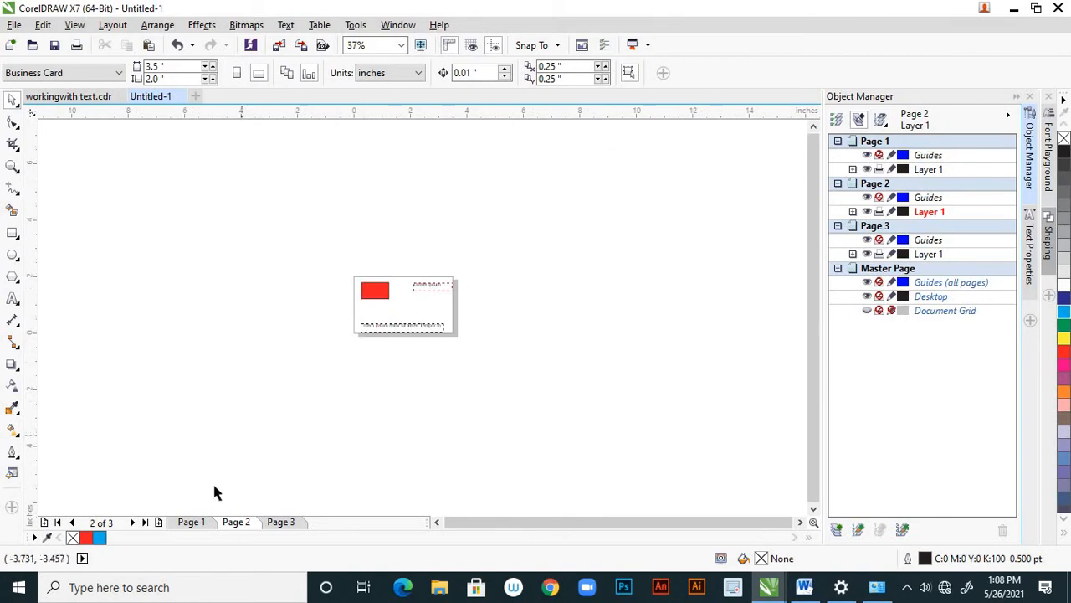
left_click(191, 522)
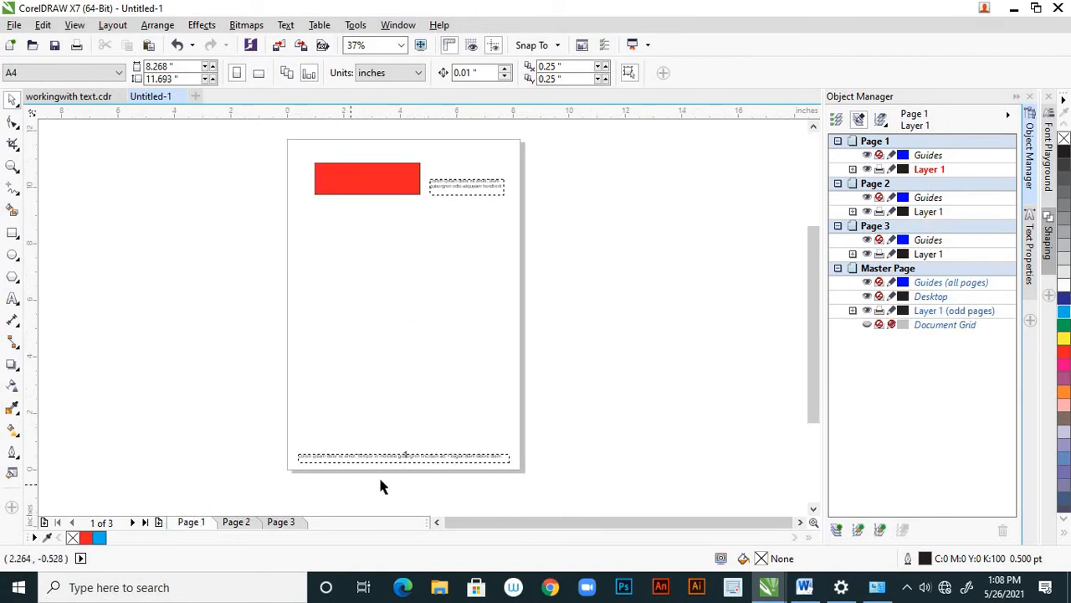
scroll(382, 486, "up", 2)
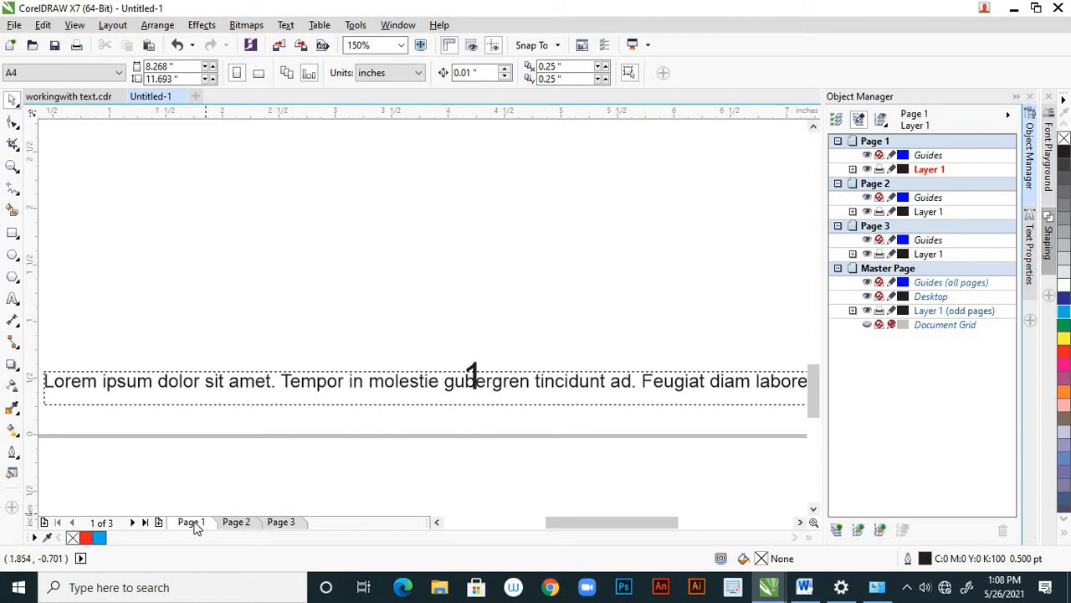
scroll(407, 442, "down", 2)
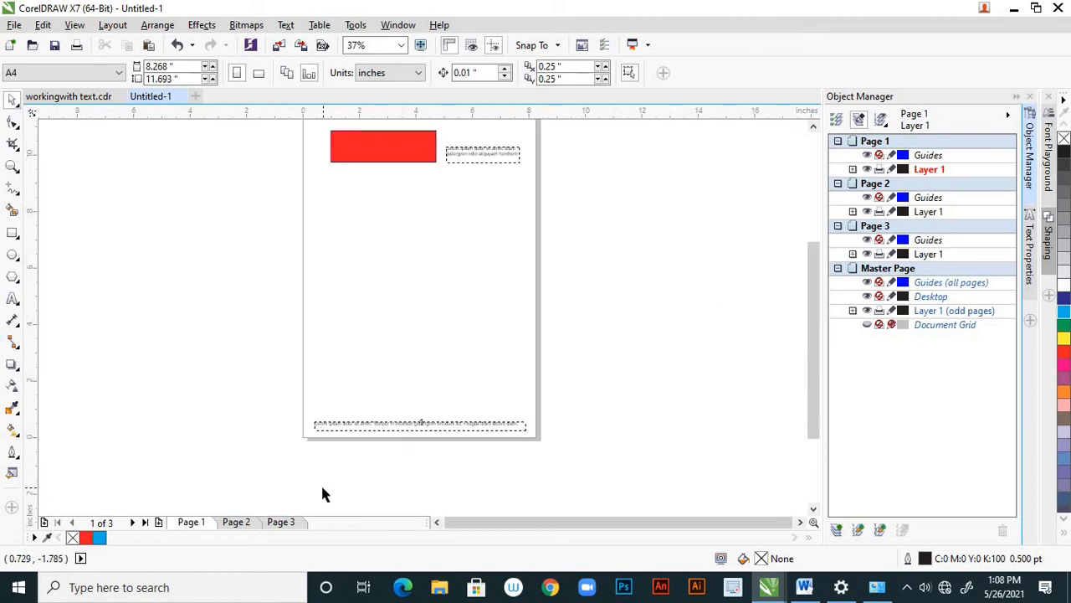
scroll(321, 489, "up", 2)
left_click(245, 523)
scroll(350, 416, "down", 1)
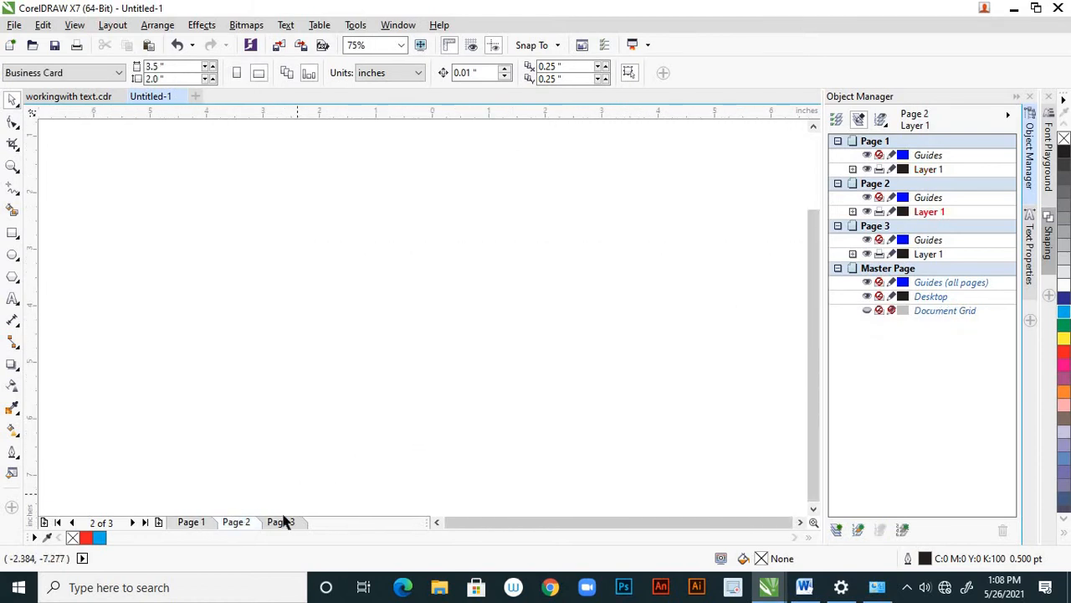
left_click(282, 521)
scroll(394, 411, "down", 1)
scroll(401, 406, "down", 1)
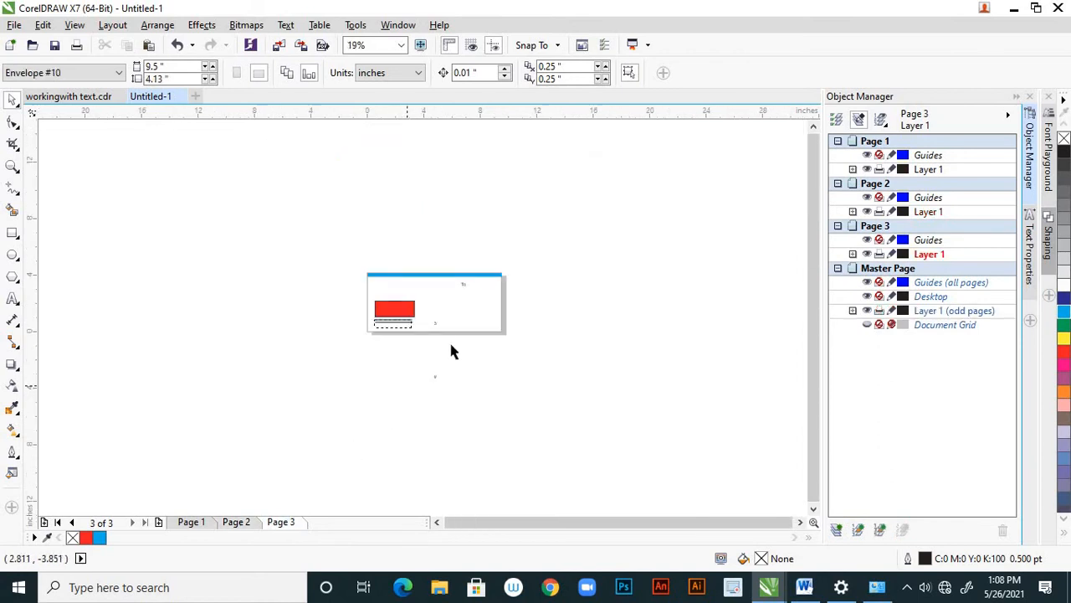
scroll(440, 335, "up", 1)
scroll(433, 328, "up", 2)
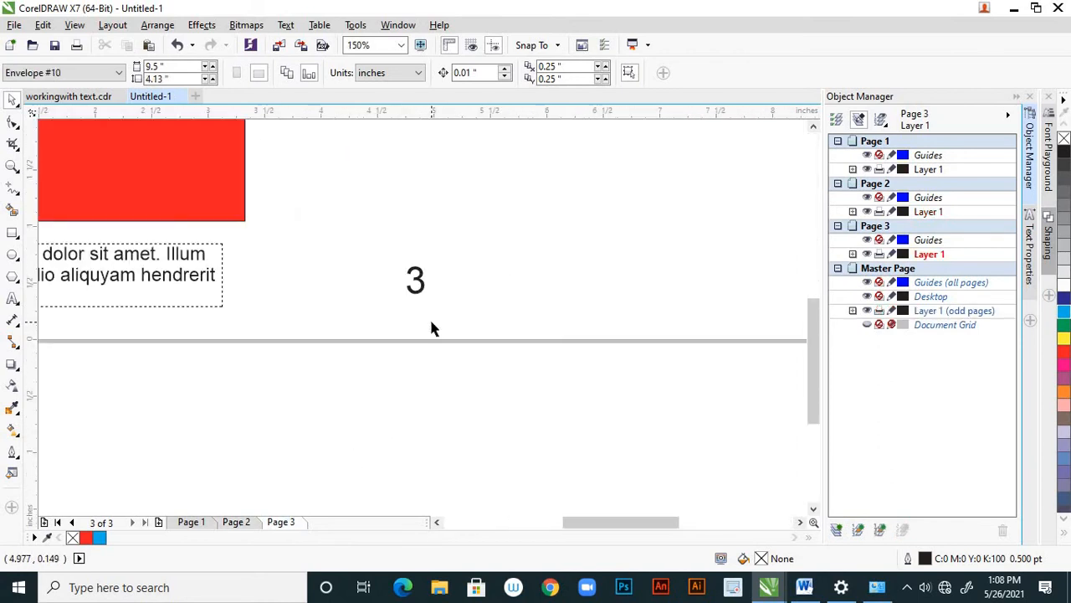
scroll(432, 328, "down", 2)
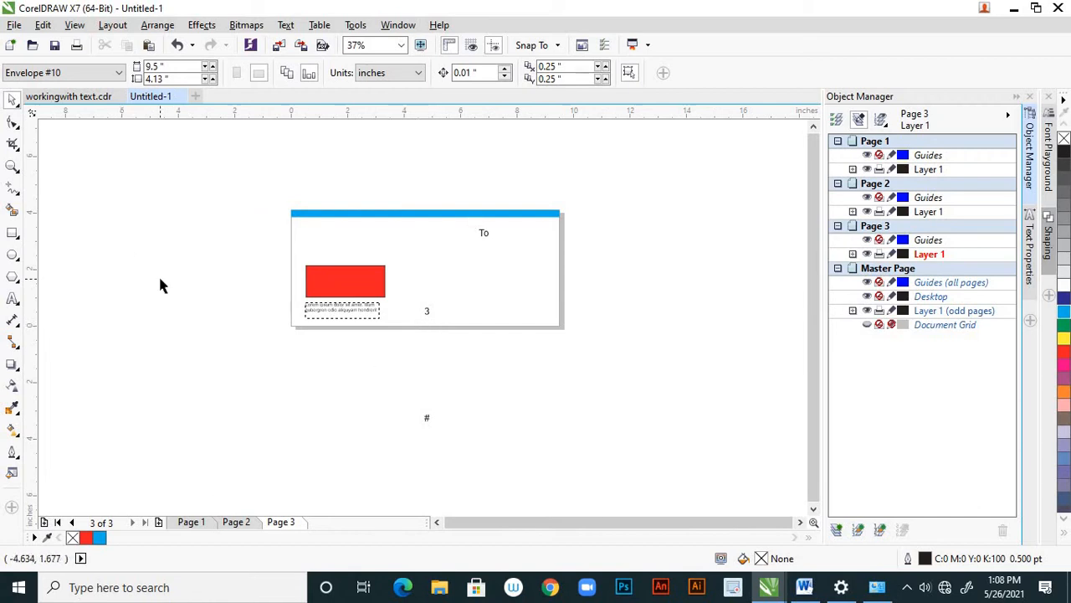
left_click(114, 25)
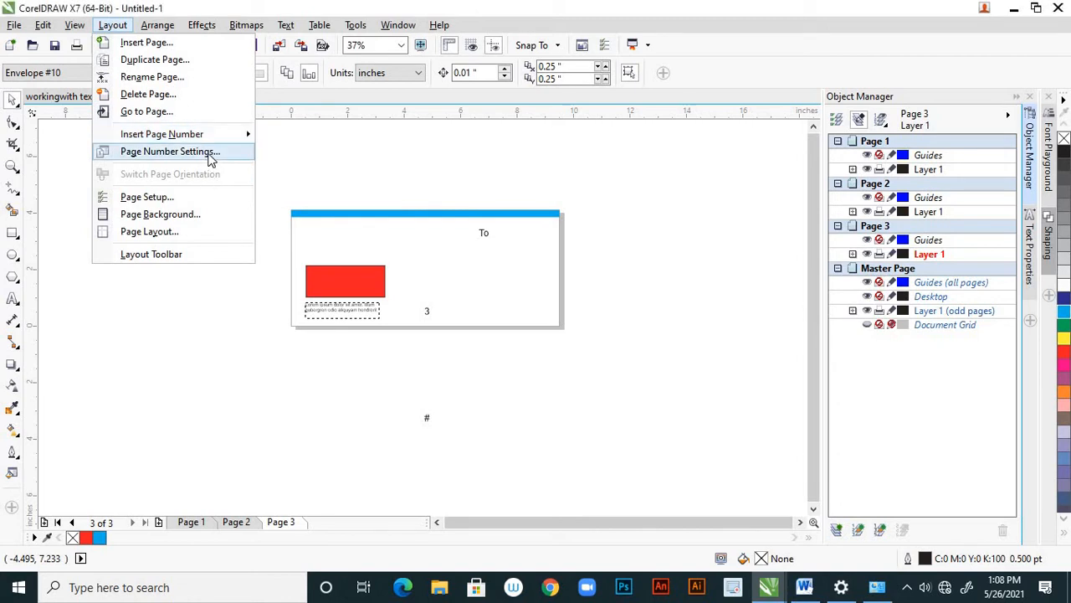
left_click(162, 322)
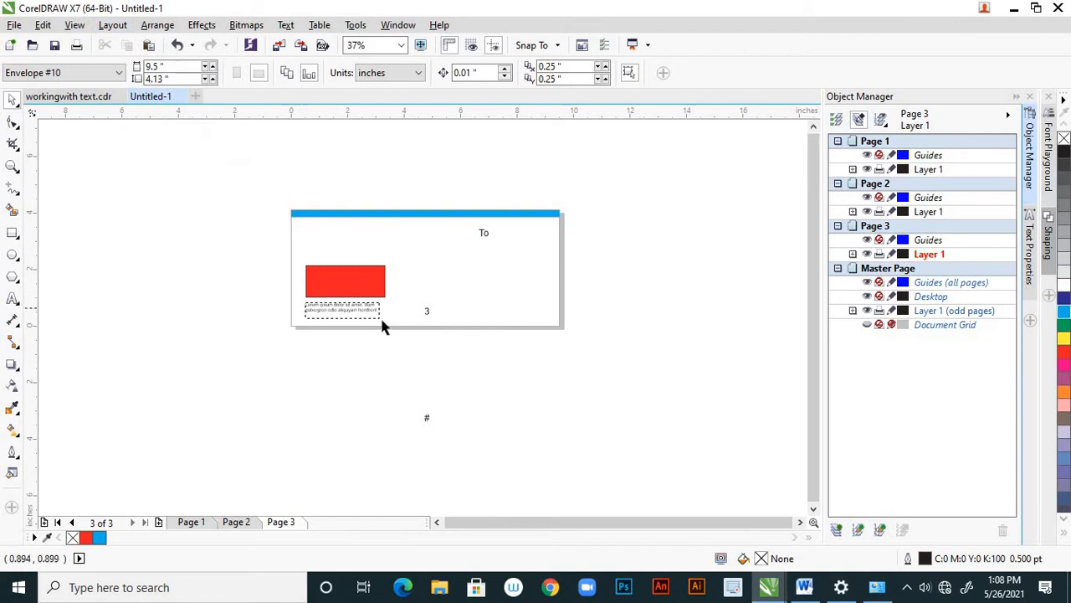
Step: Delete the page number inside the envelope and the # placeholder below it on page 3
left_click(427, 311)
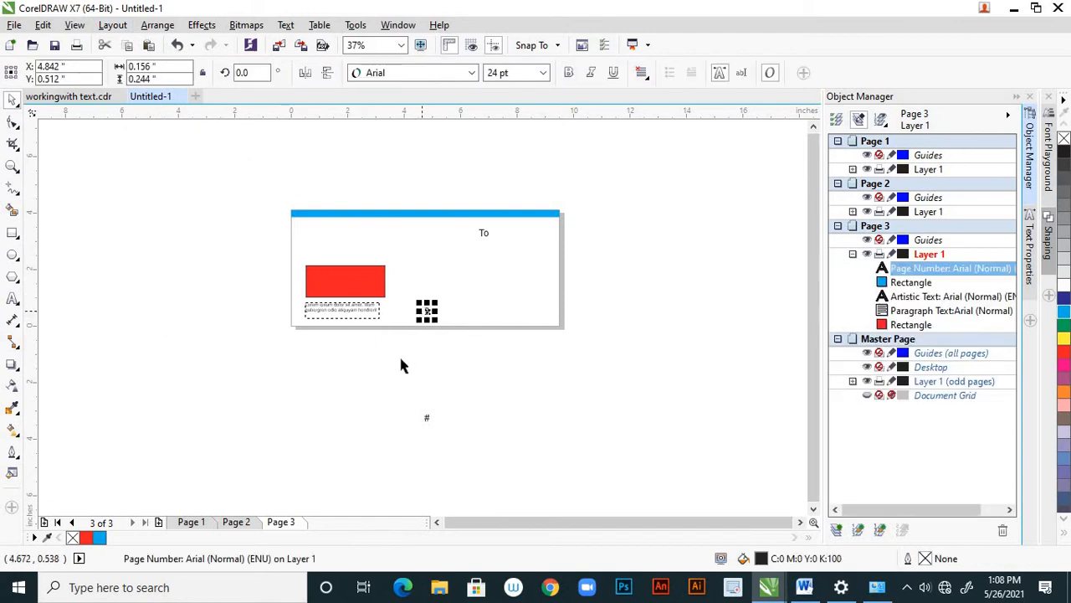
key("Delete")
left_click(427, 416)
key("Delete")
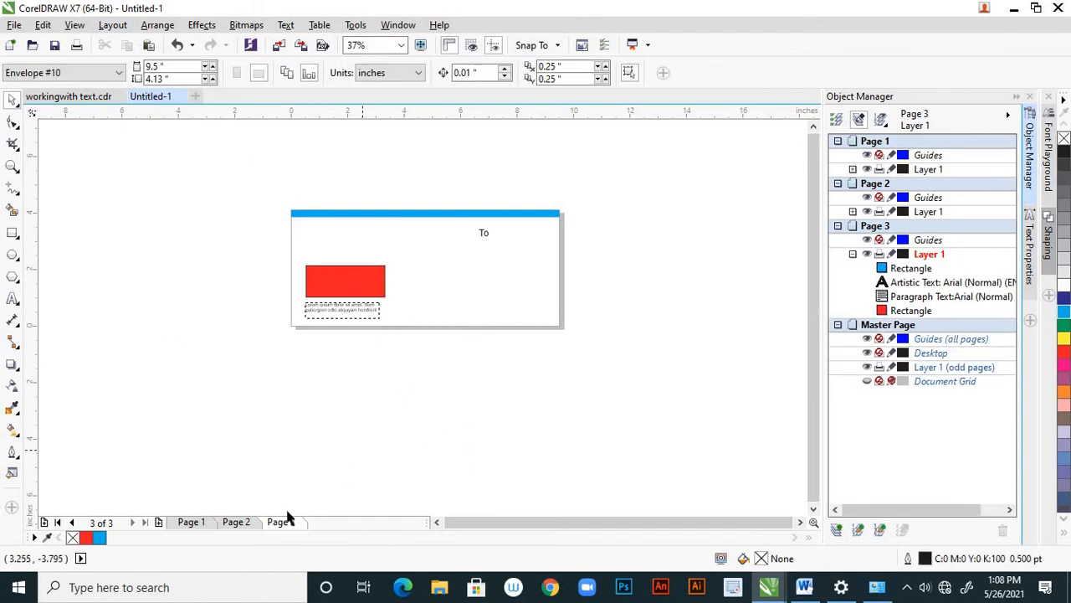
Step: Return to the letterhead on page 1 and set the page numbering to start at number 5
left_click(239, 524)
left_click(193, 522)
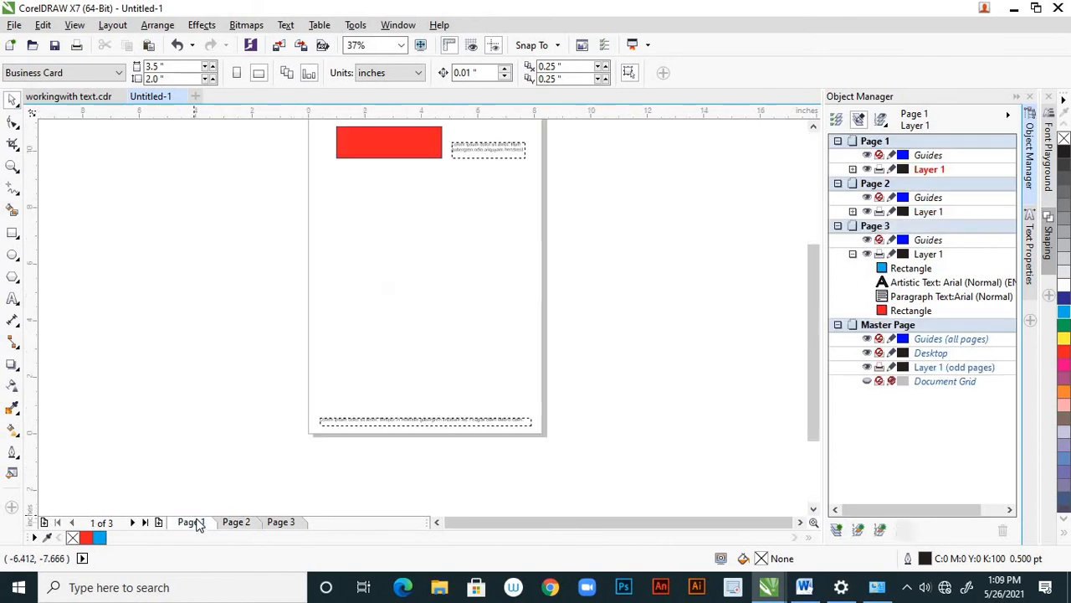
left_click(118, 27)
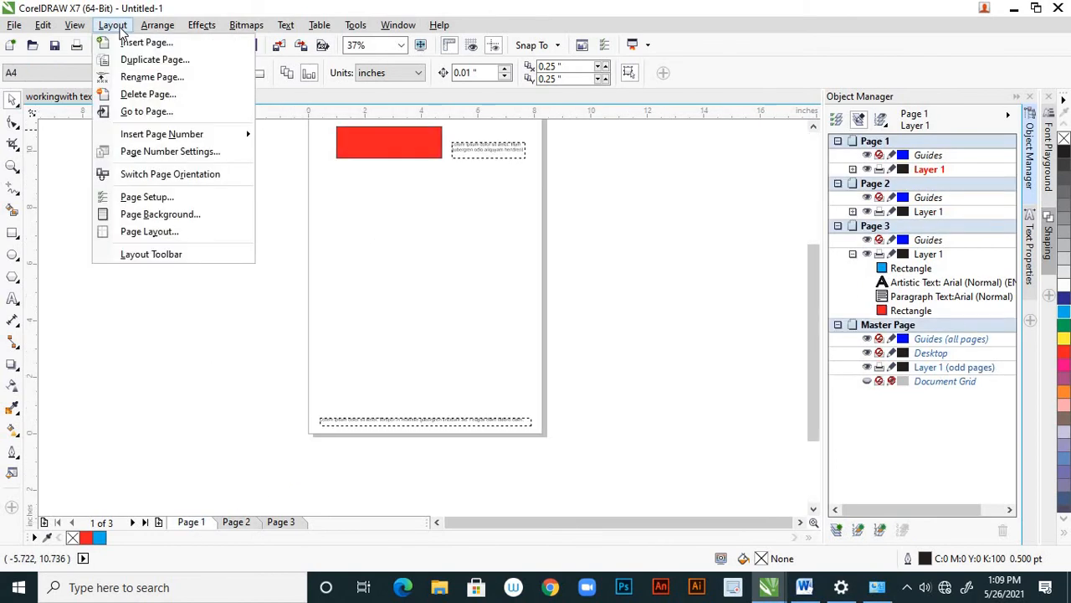
left_click(172, 152)
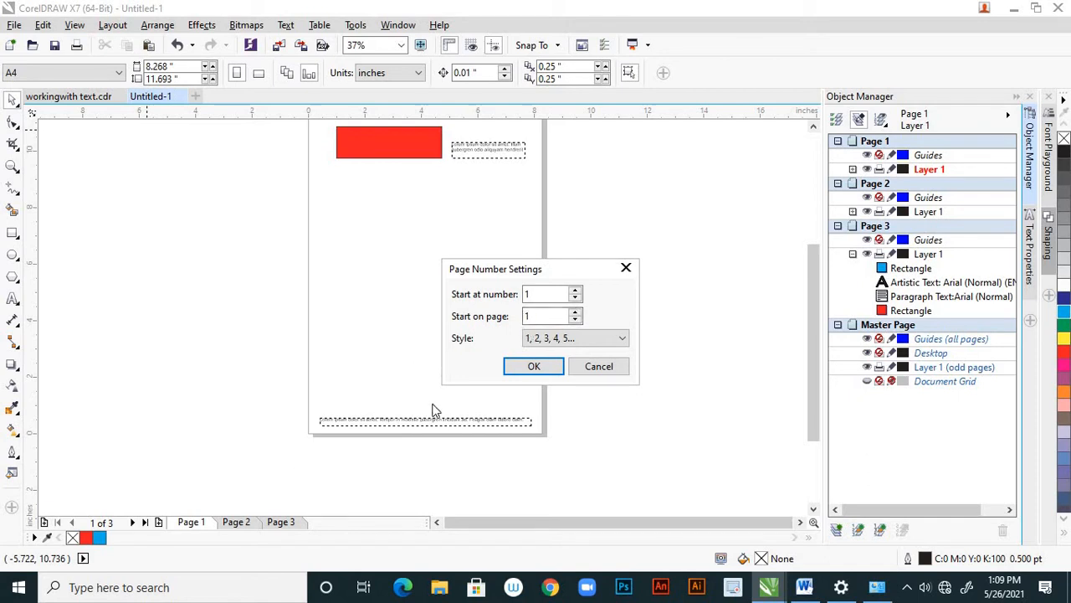
left_click(535, 314)
left_click_drag(532, 296, 512, 291)
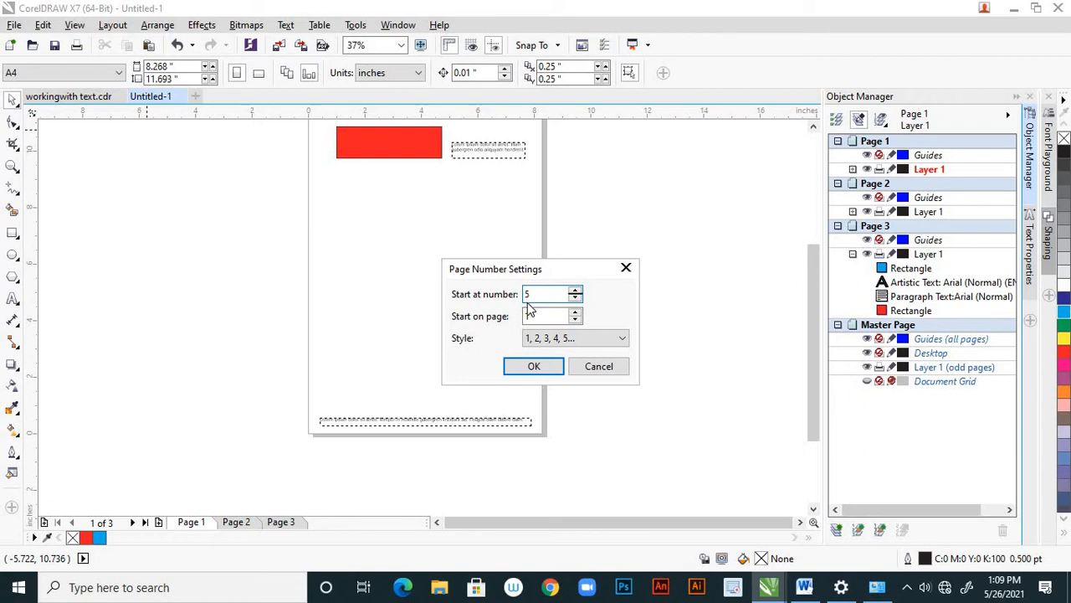
left_click(623, 342)
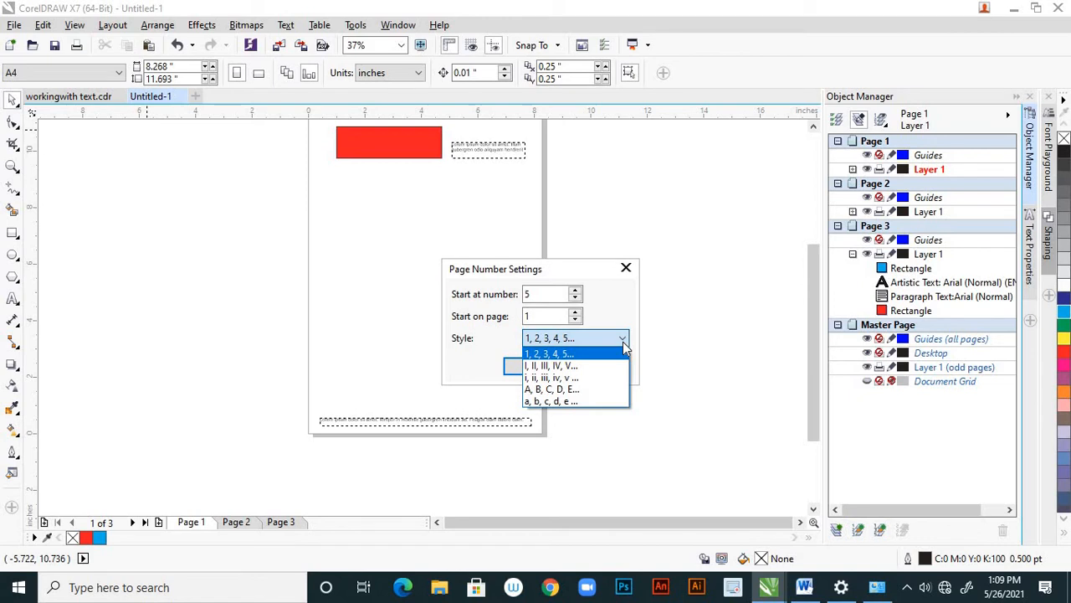
left_click(622, 342)
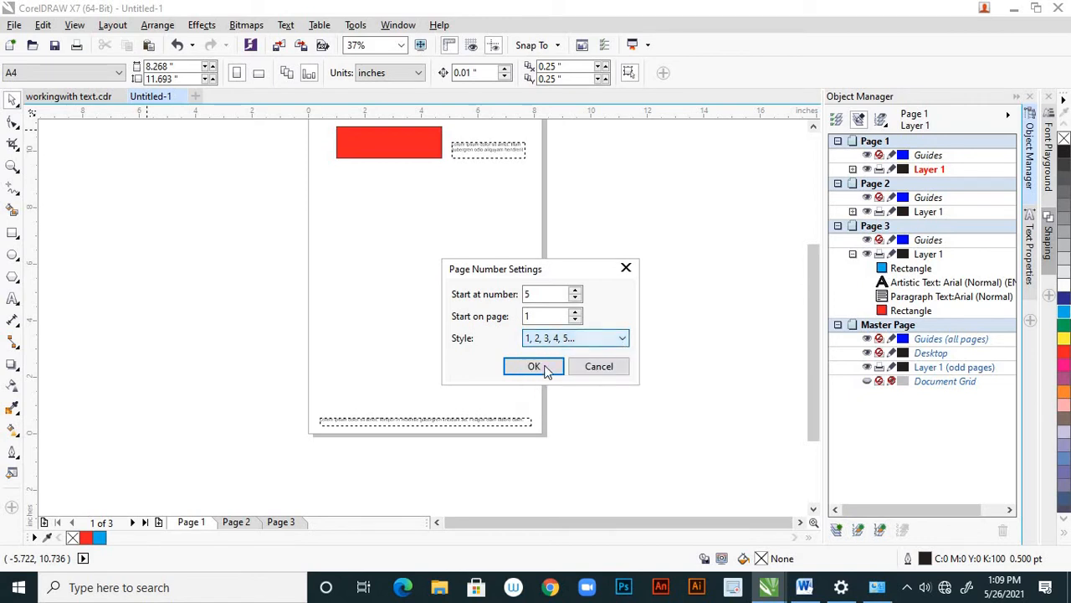
left_click(540, 370)
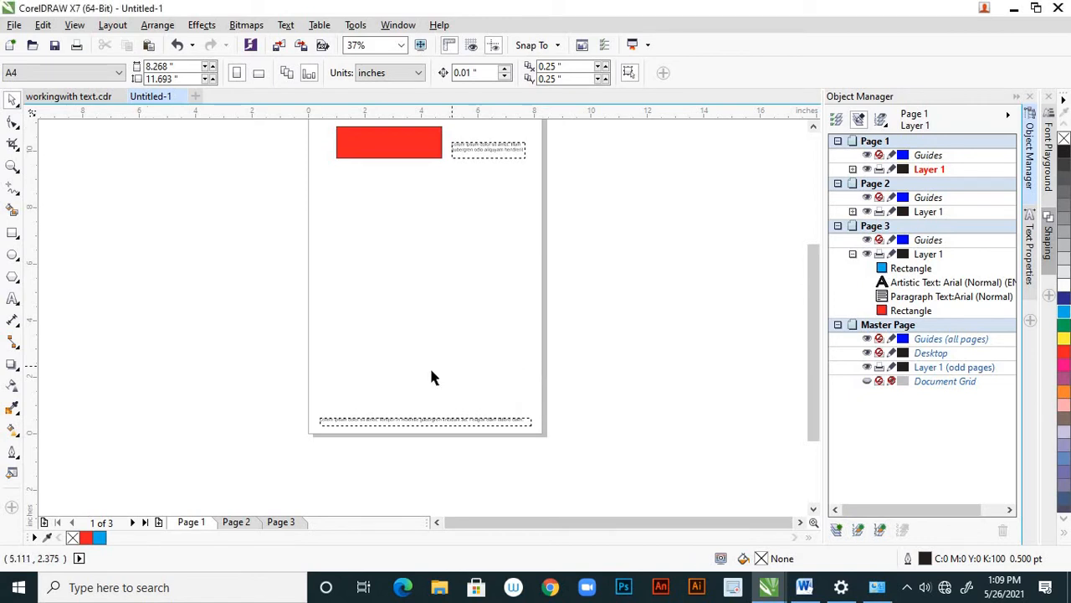
Step: Examine the letterhead's footer area for a page number, selecting the footer paragraph text
scroll(441, 352, "down", 2)
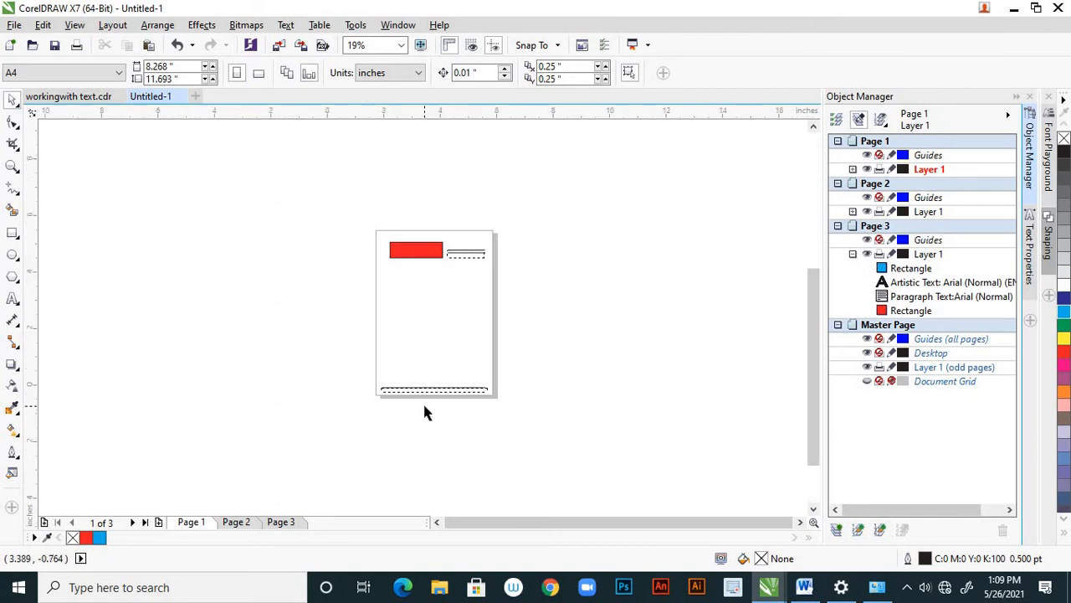
scroll(425, 412, "up", 6)
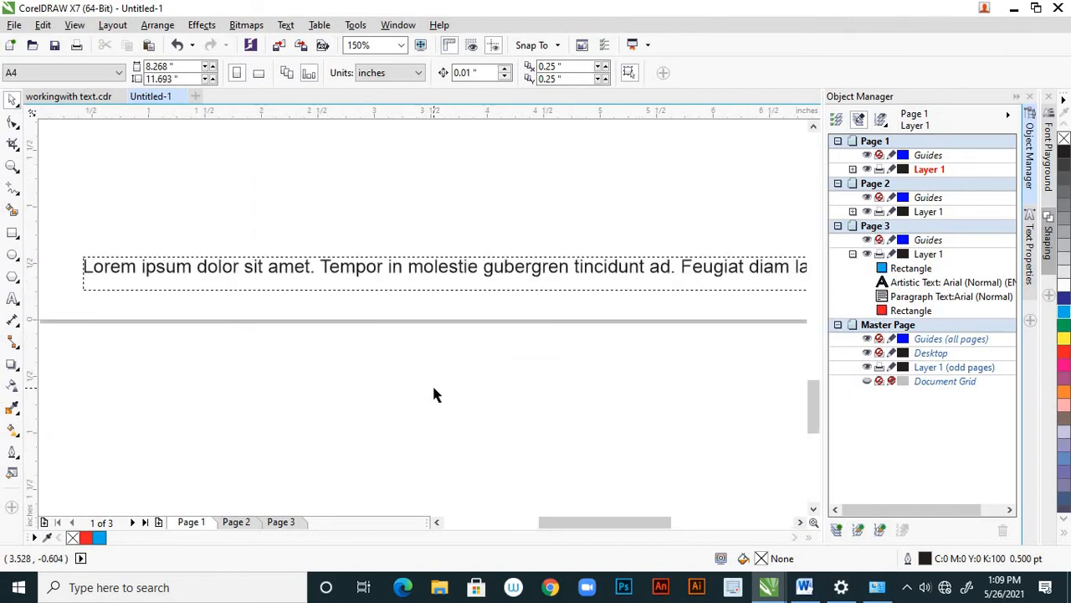
scroll(431, 390, "down", 6)
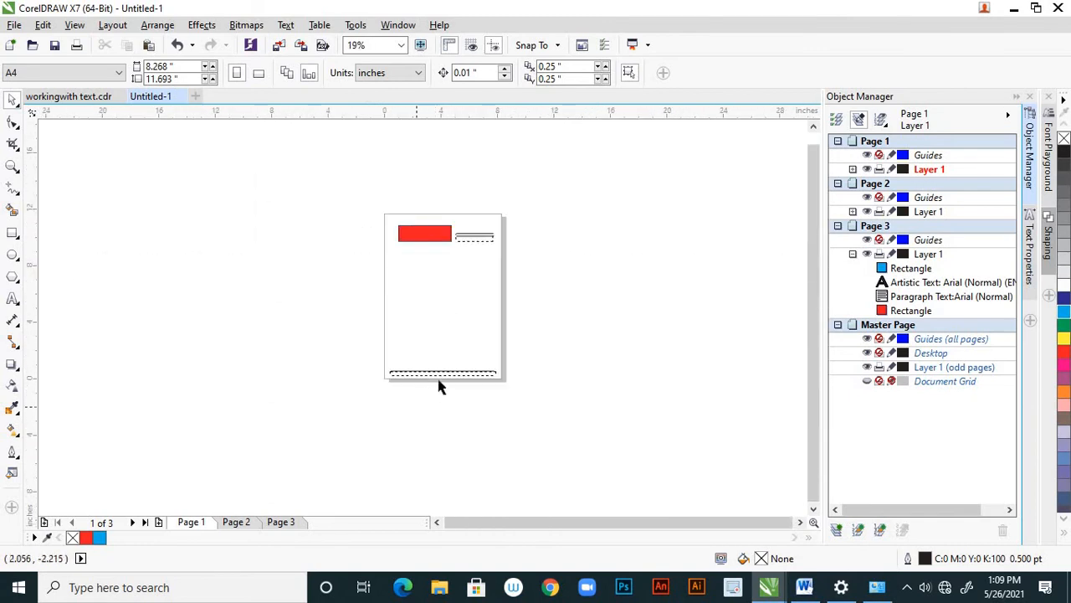
left_click(447, 374)
scroll(448, 381, "up", 4)
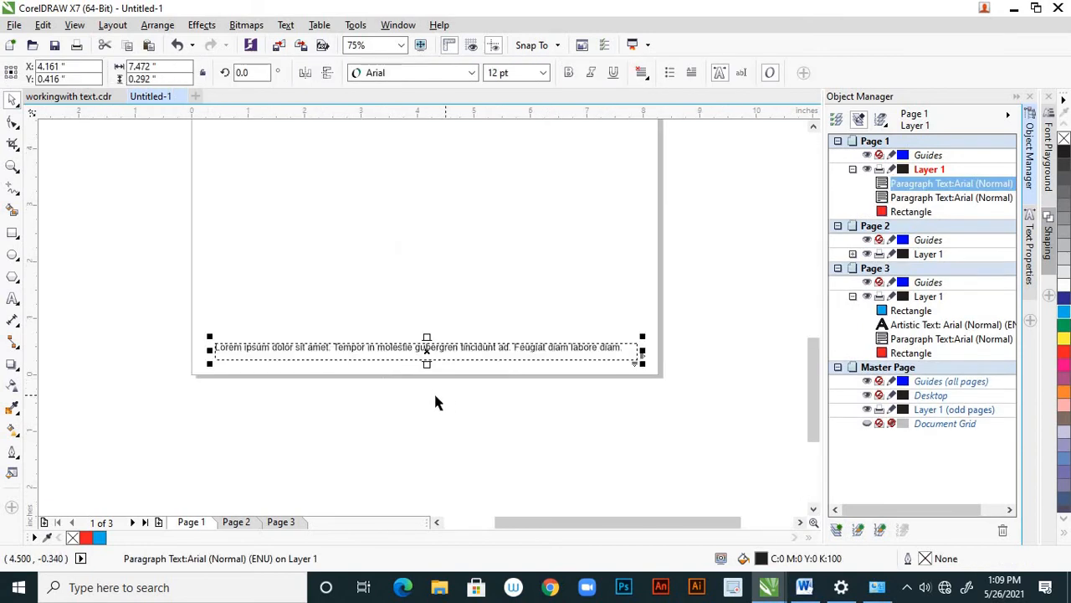
Step: Review the page number settings and accept numbering that starts at 5 on page 1
scroll(435, 397, "up", 4)
scroll(450, 397, "down", 6)
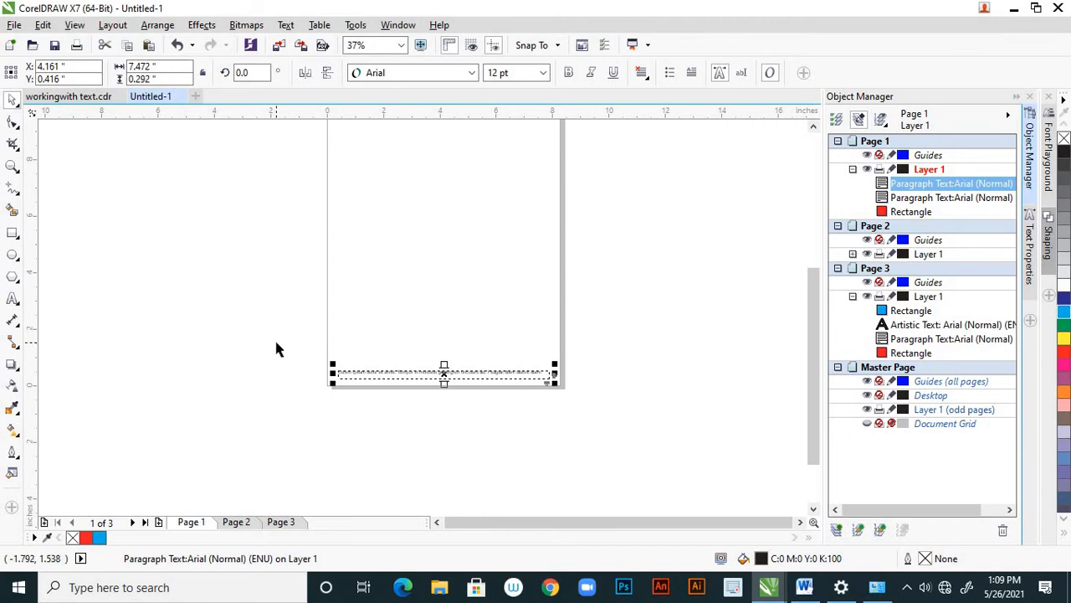
left_click(113, 25)
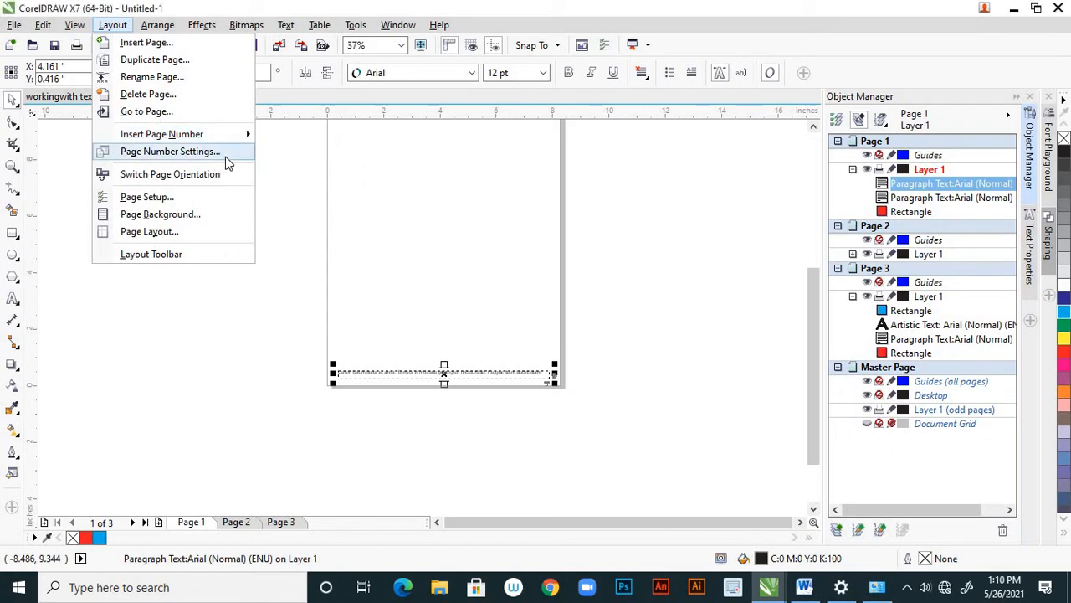
left_click(228, 162)
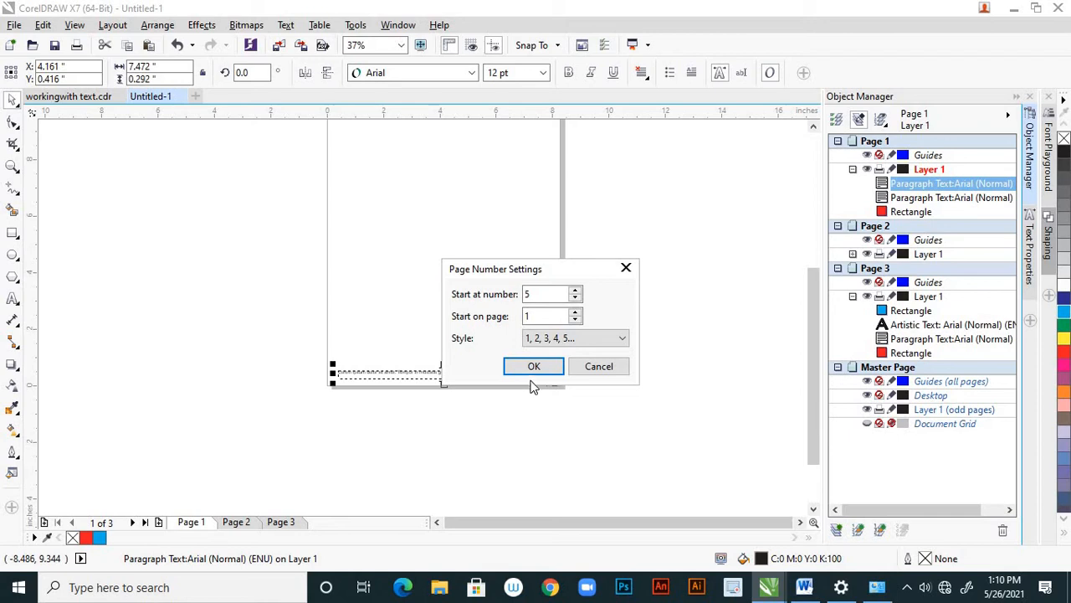
left_click_drag(561, 268, 646, 302)
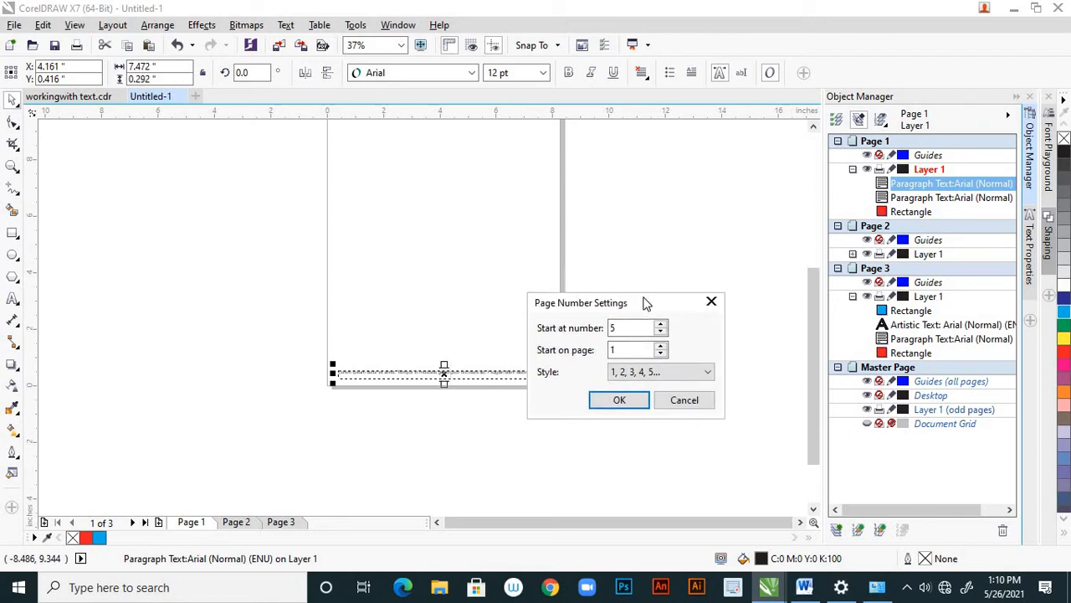
left_click(616, 400)
scroll(556, 387, "up", 2)
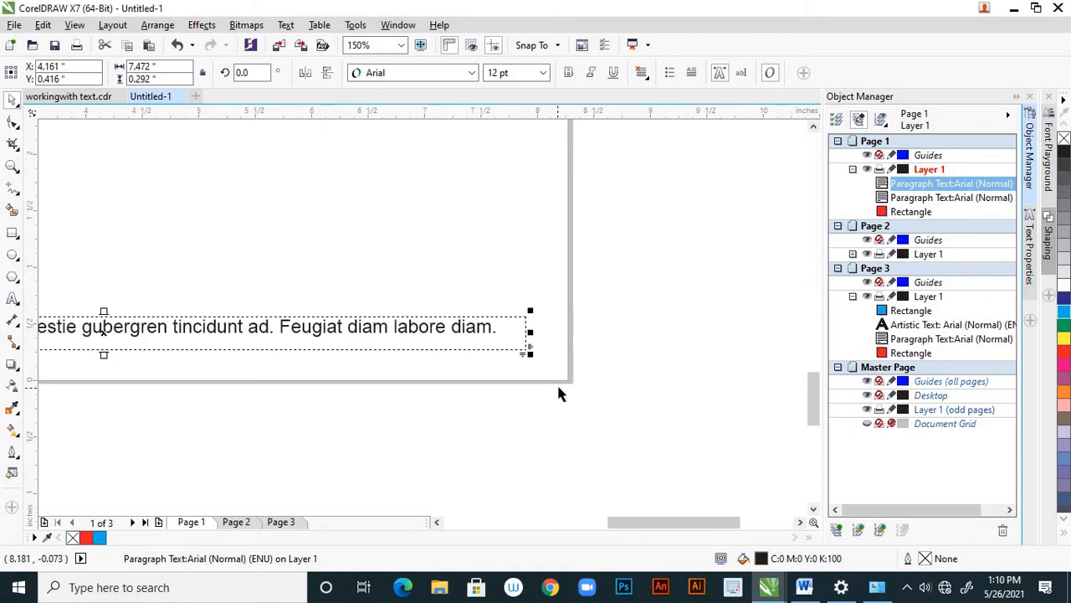
scroll(519, 381, "down", 1)
left_click_drag(470, 362, 504, 271)
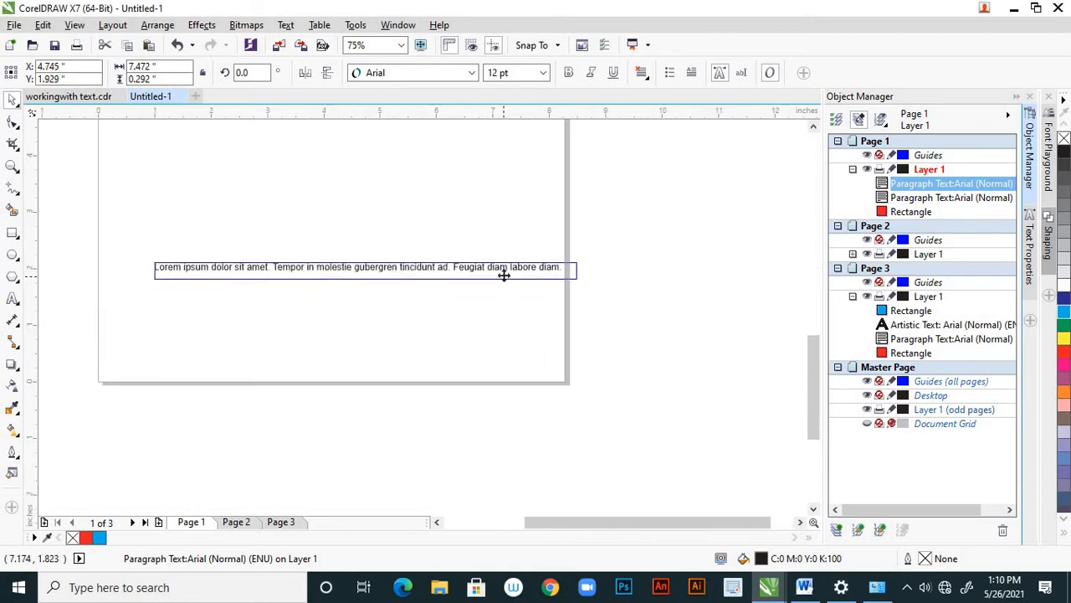
scroll(517, 293, "down", 3)
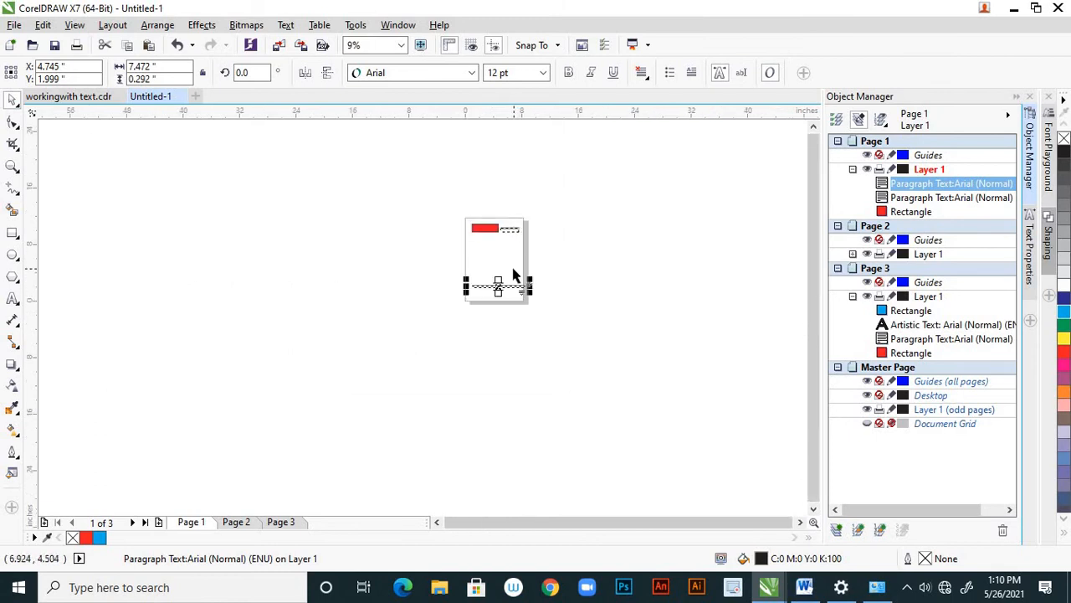
scroll(518, 297, "up", 2)
key("ctrl+z")
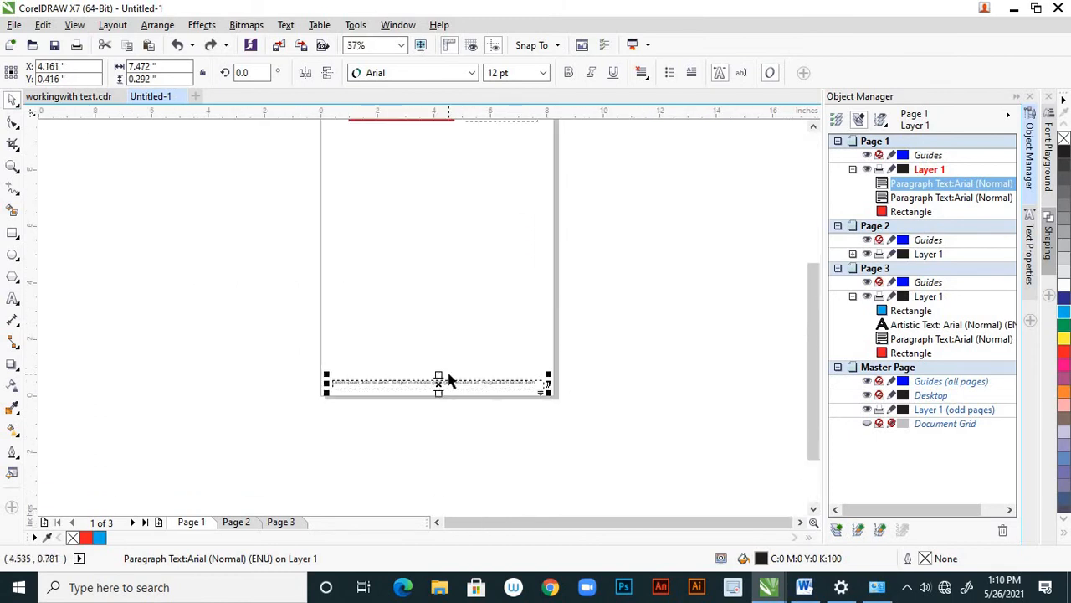
left_click(267, 217)
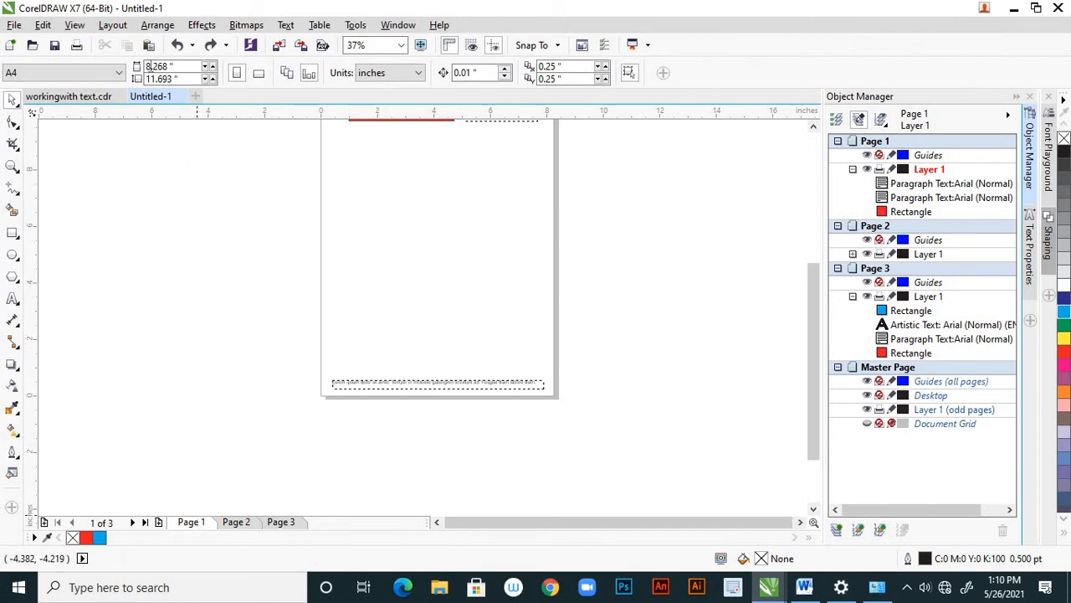
Step: Set the page numbering to start on page 2 and check the business card page
left_click(112, 24)
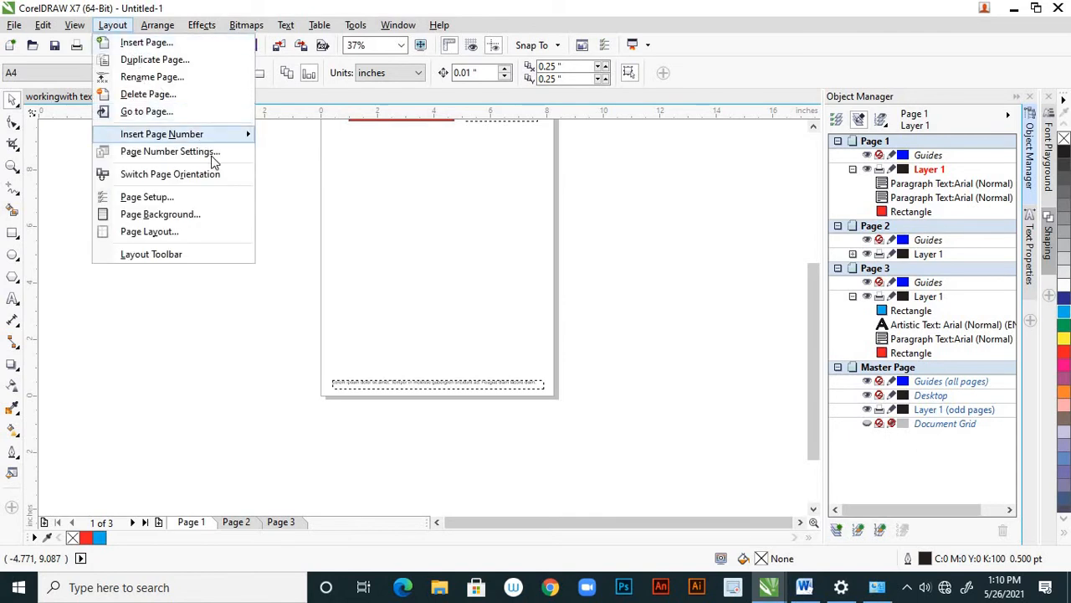
left_click(214, 155)
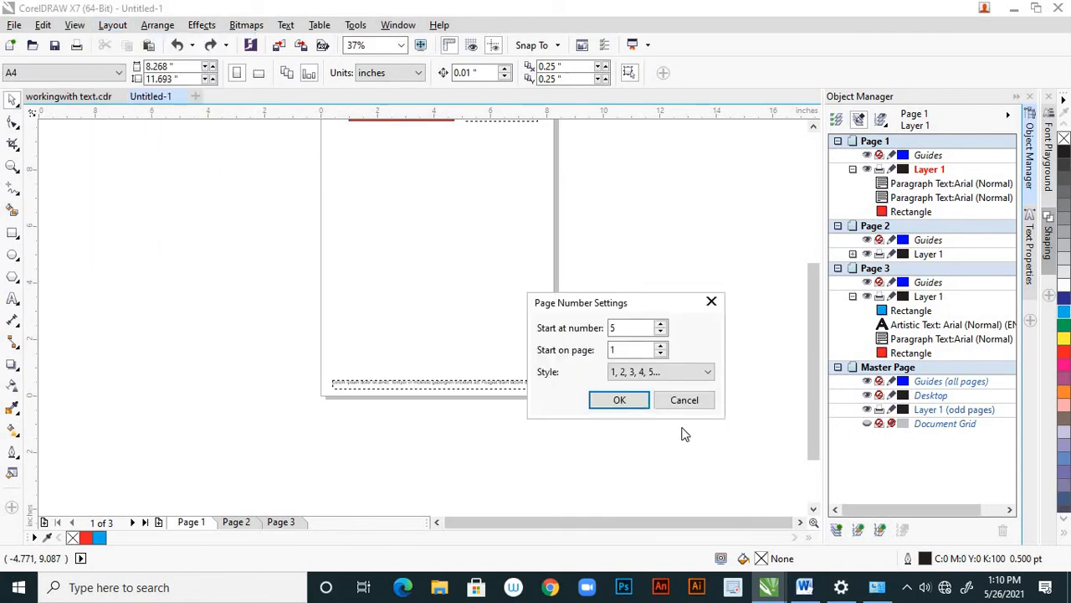
left_click(661, 352)
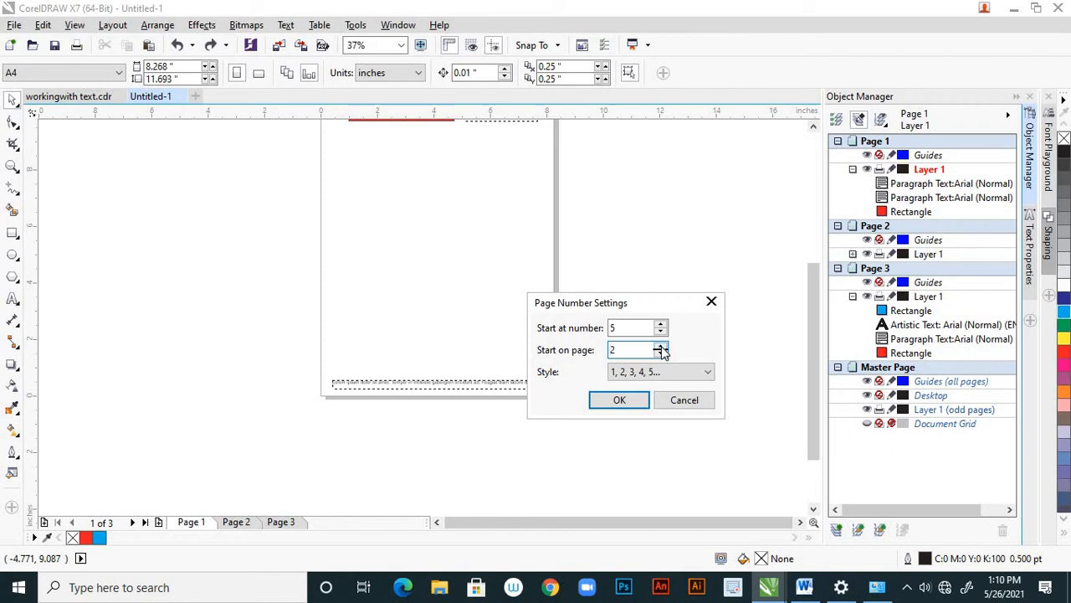
left_click(629, 405)
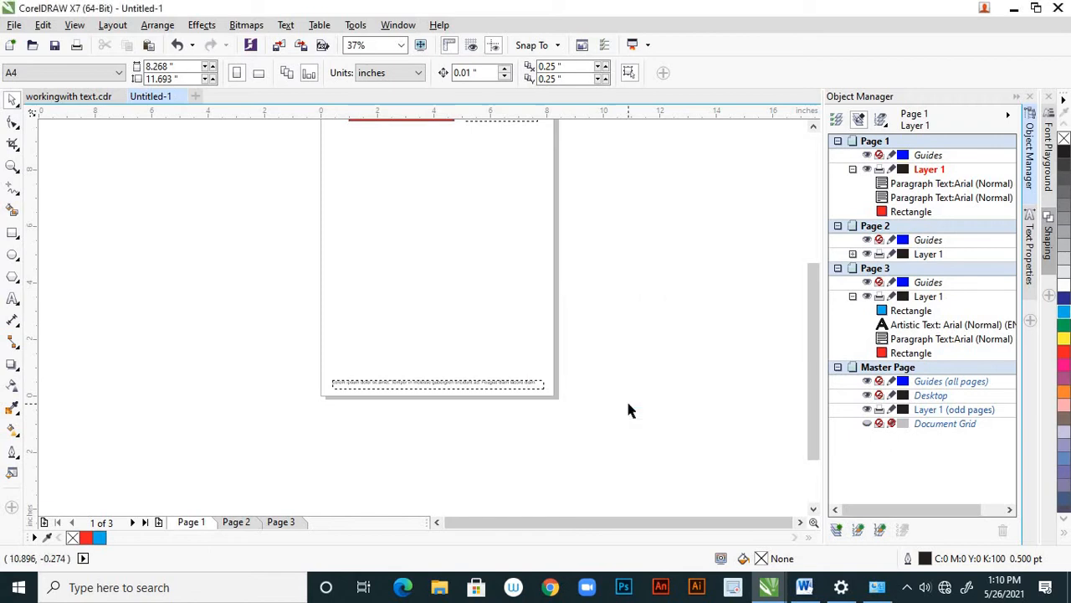
left_click(235, 523)
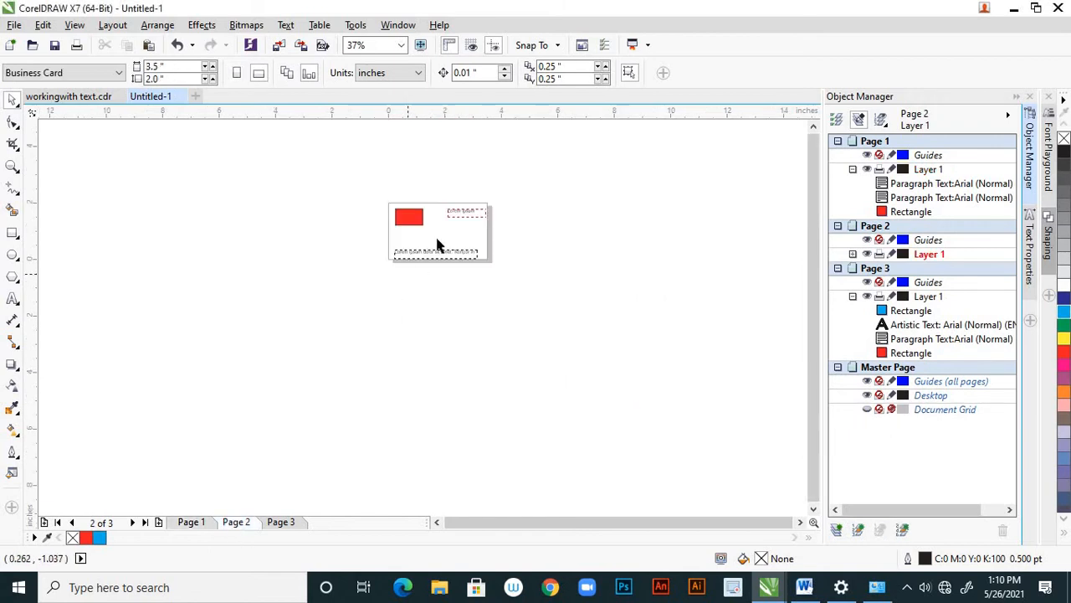
scroll(436, 237, "up", 4)
scroll(453, 334, "down", 2)
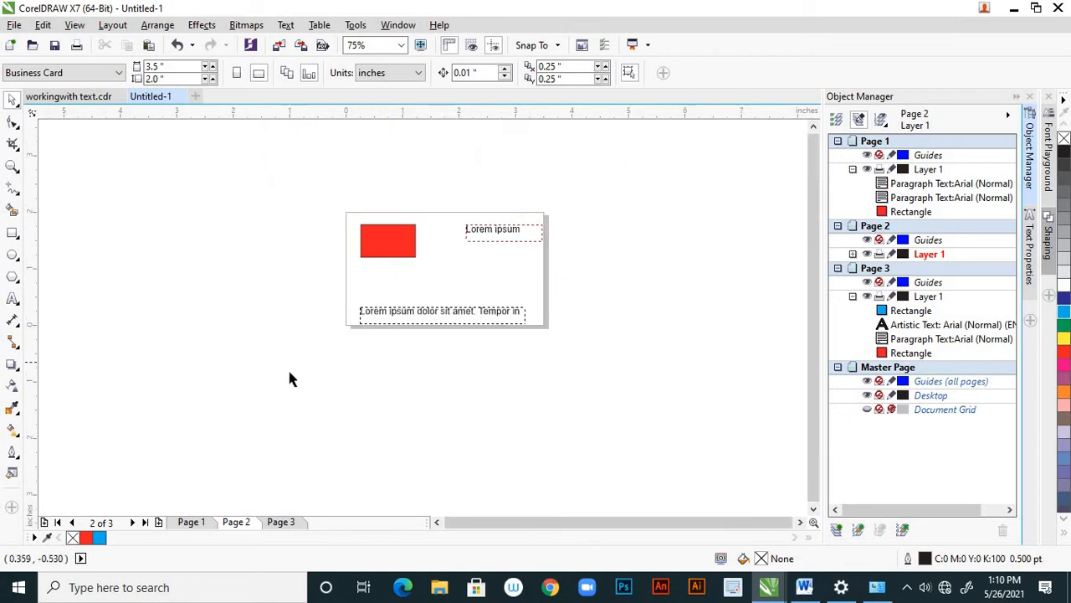
Step: Return to page 1 and insert a page number on all pages of the document
left_click(190, 523)
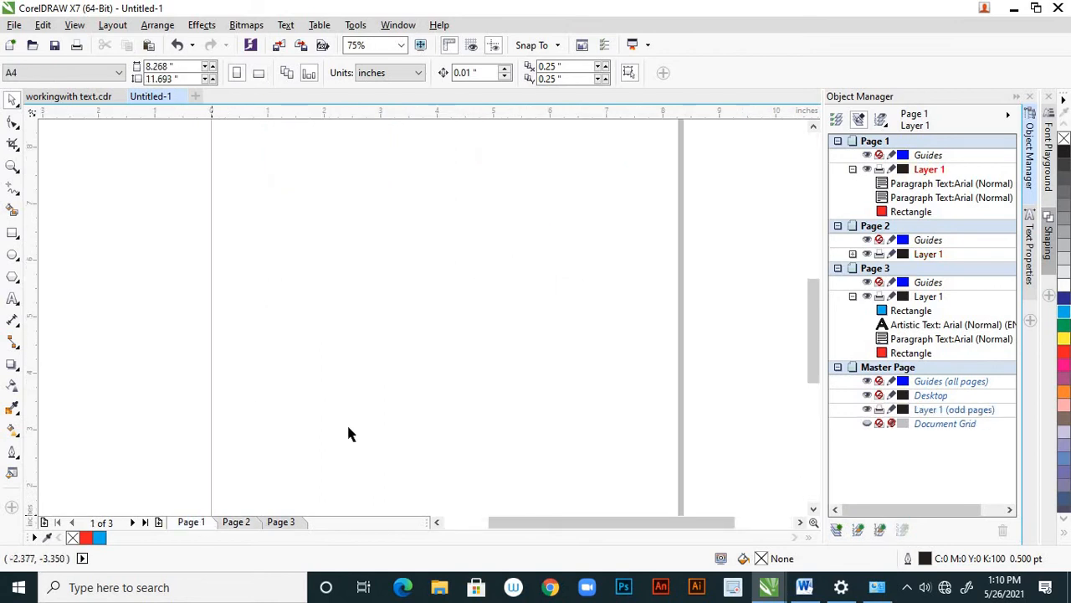
scroll(435, 344, "down", 4)
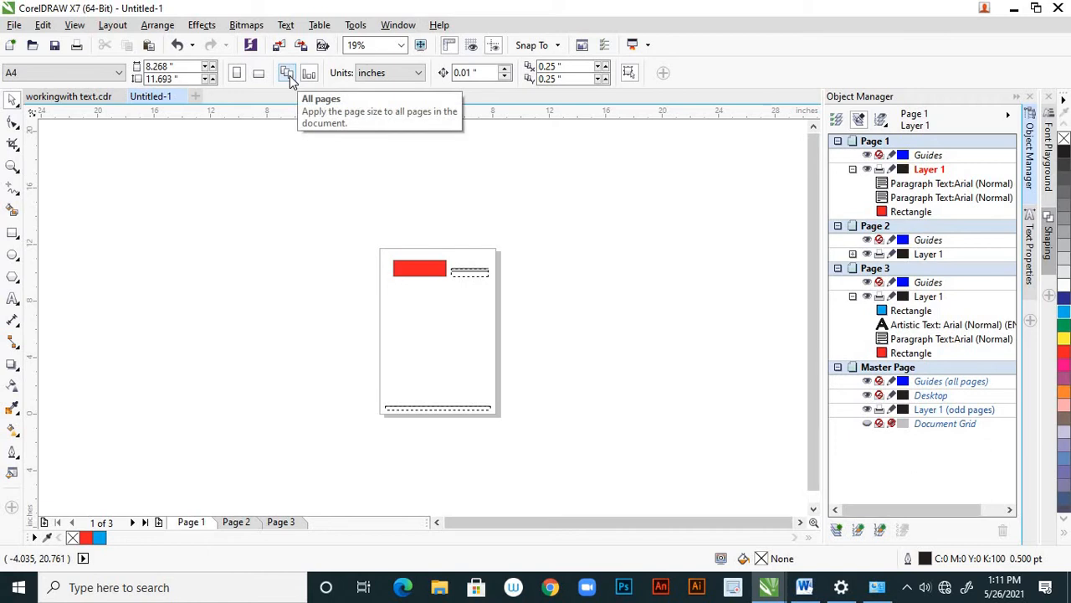
left_click(115, 25)
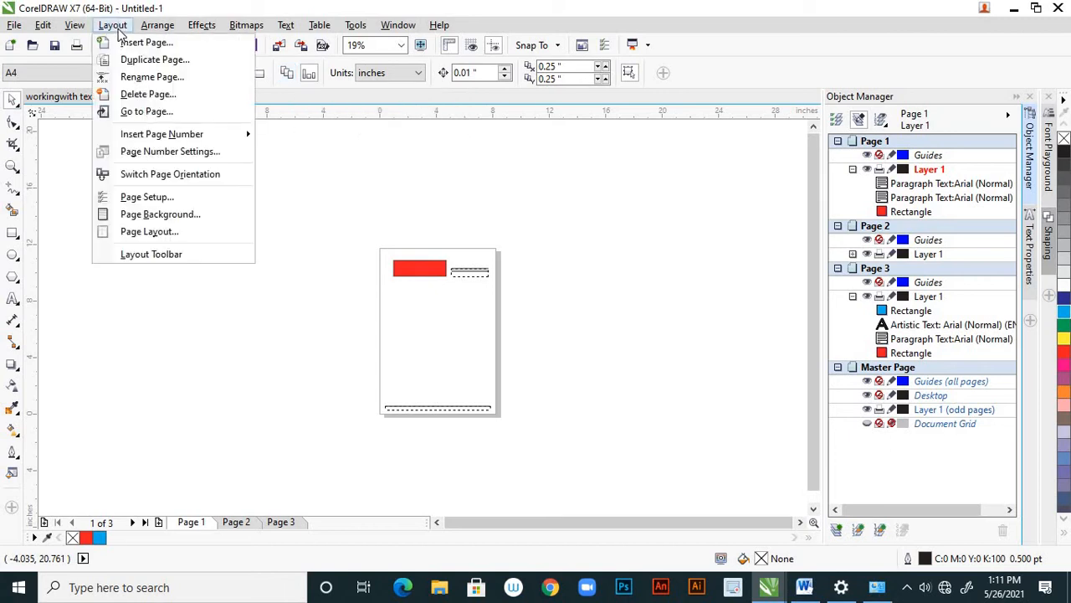
mouse_move(228, 139)
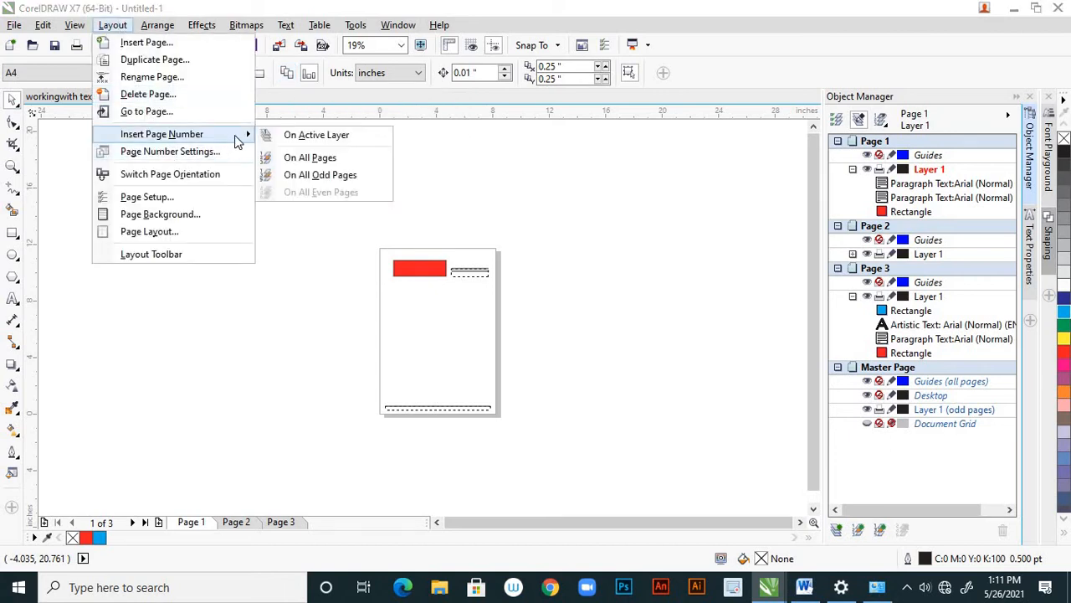
left_click(302, 159)
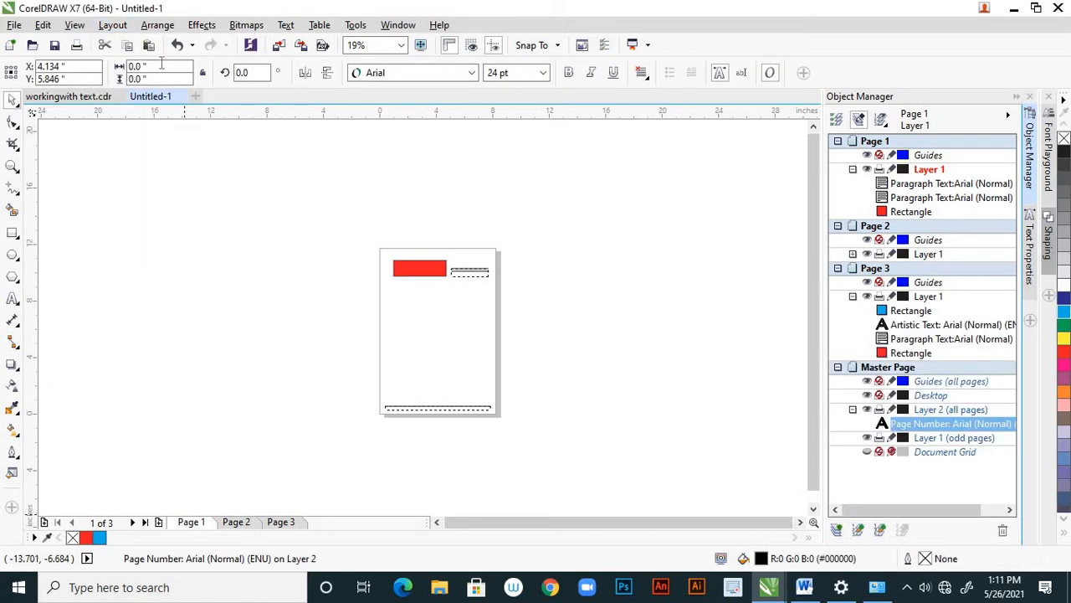
Step: Set the page numbering to start on page 1, keeping 5 as the starting number
left_click(113, 25)
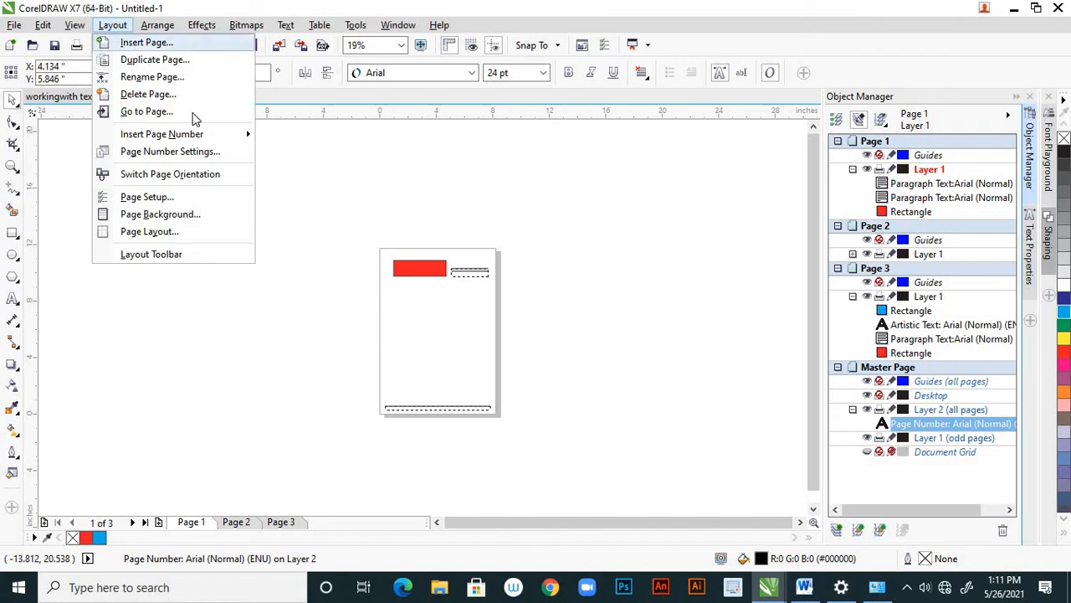
left_click(224, 156)
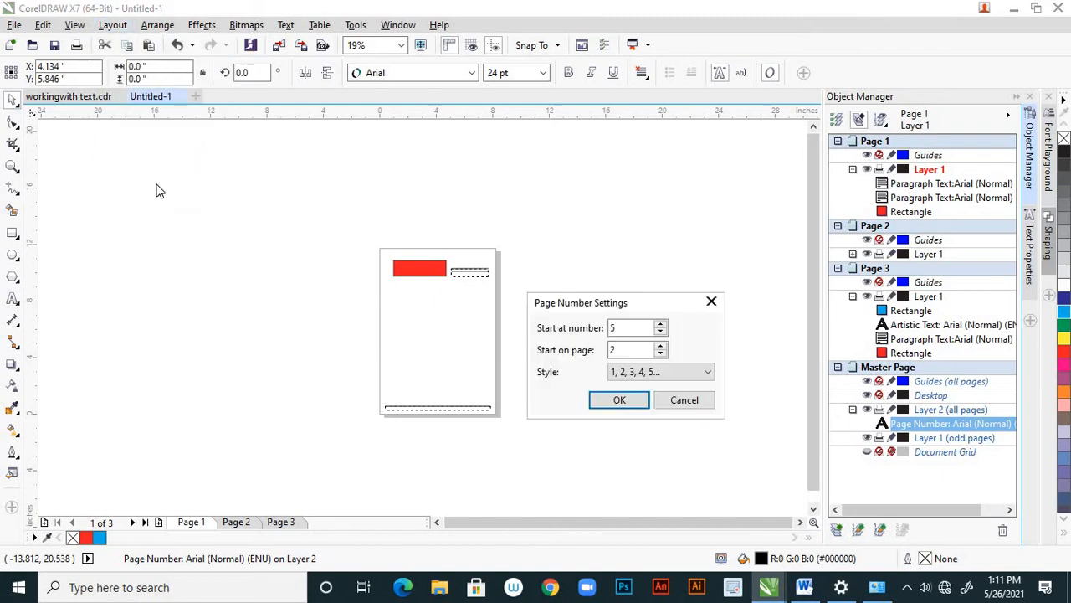
left_click(661, 354)
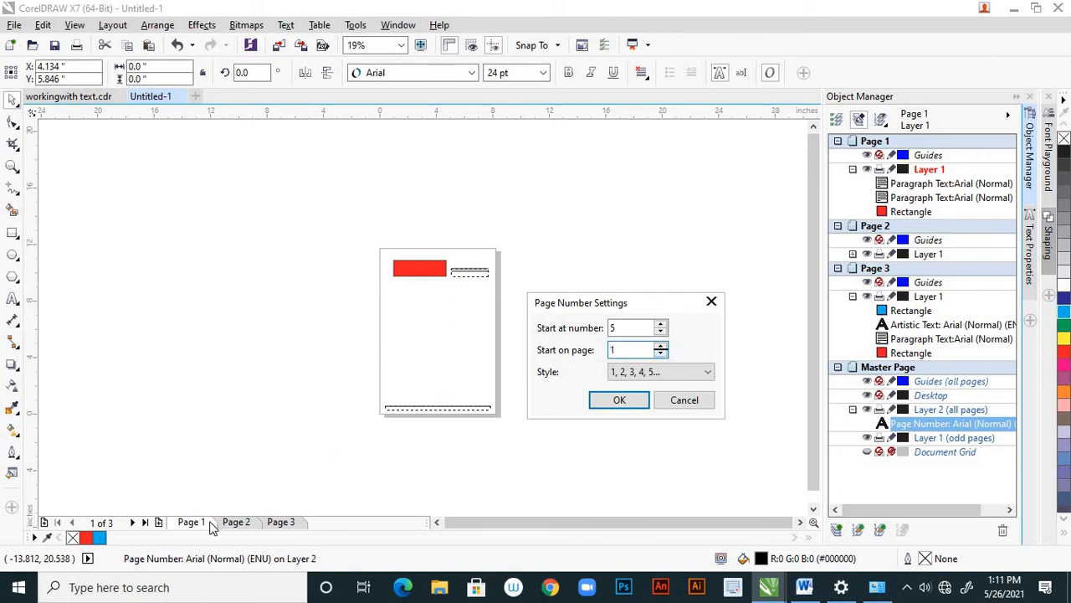
left_click(617, 329)
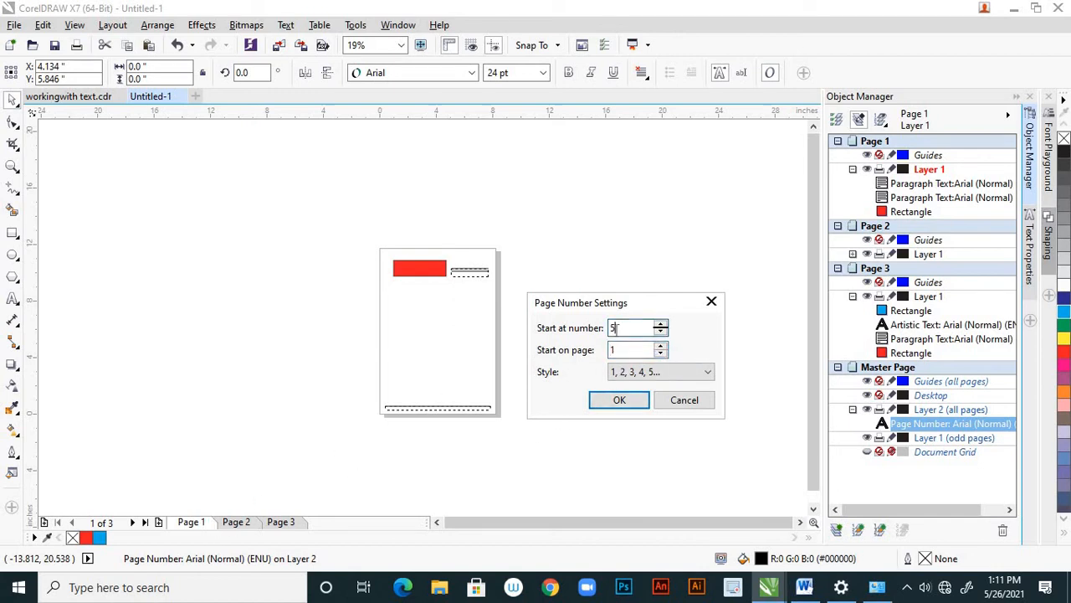
left_click(616, 402)
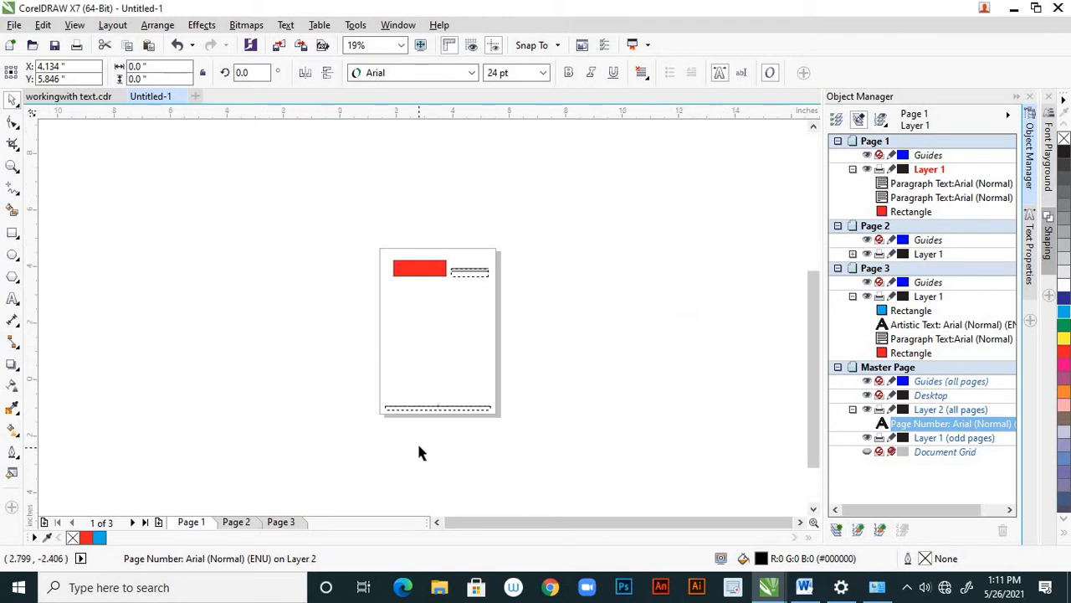
Step: Examine the inserted page number and its placement on pages 1, 2 and 3
scroll(419, 447, "up", 2)
left_click(454, 358)
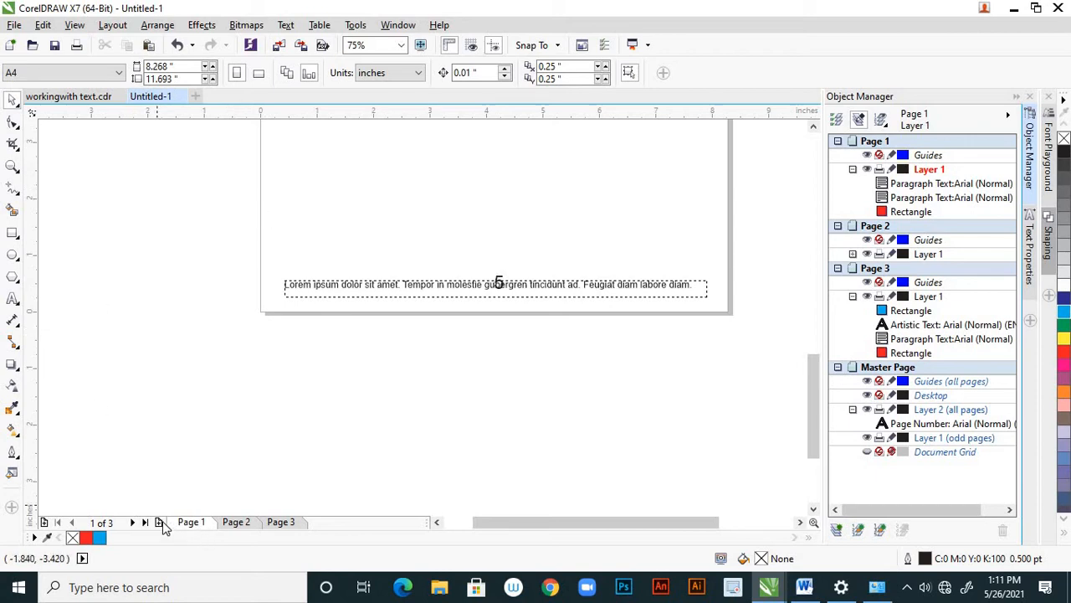
scroll(457, 365, "down", 1)
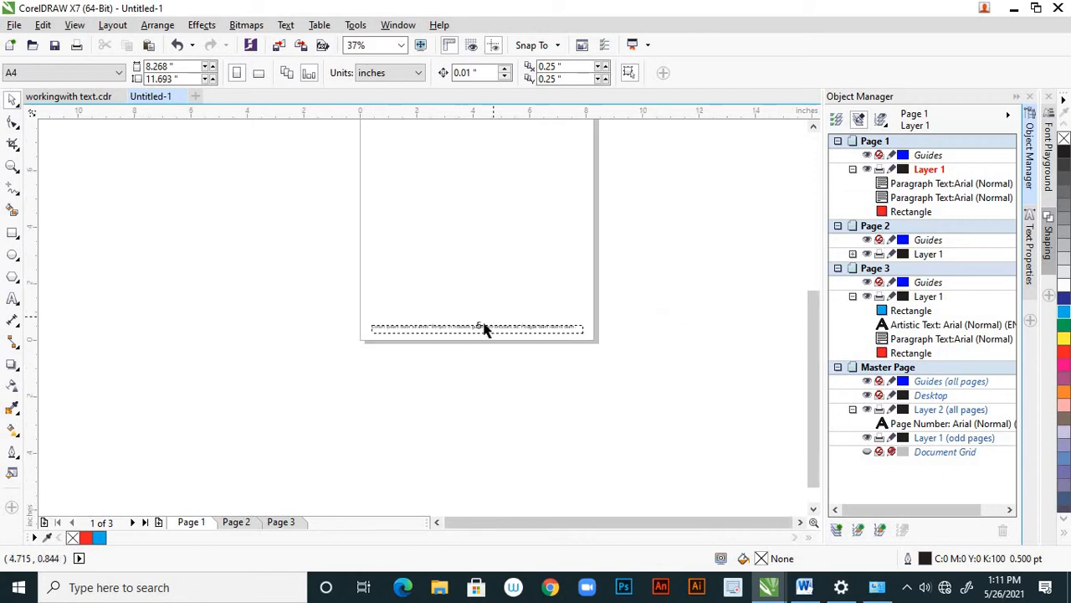
scroll(479, 328, "up", 1)
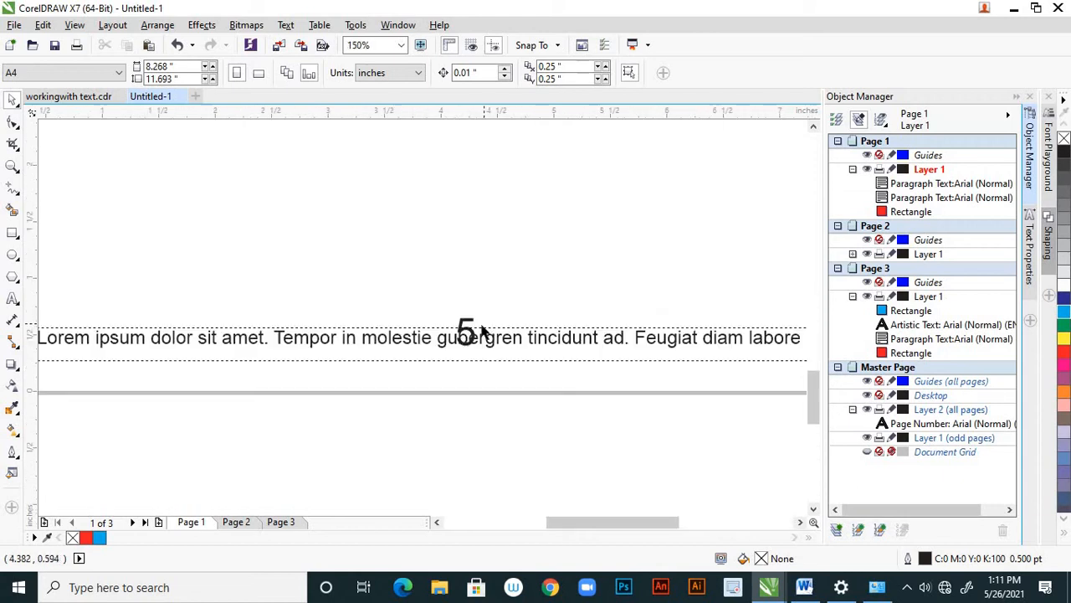
left_click(239, 523)
scroll(389, 402, "down", 2)
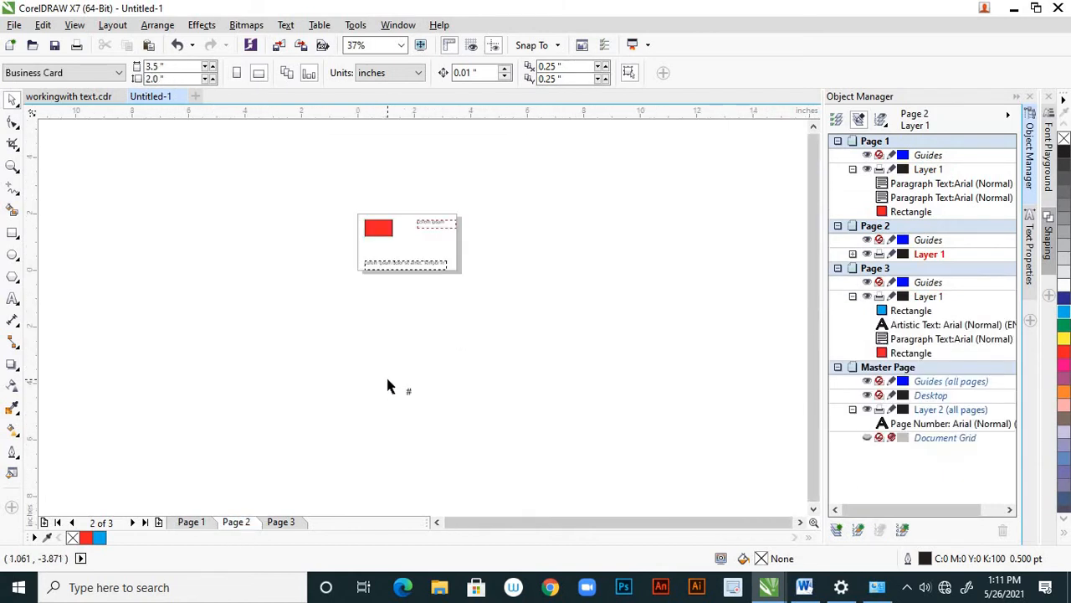
left_click(291, 523)
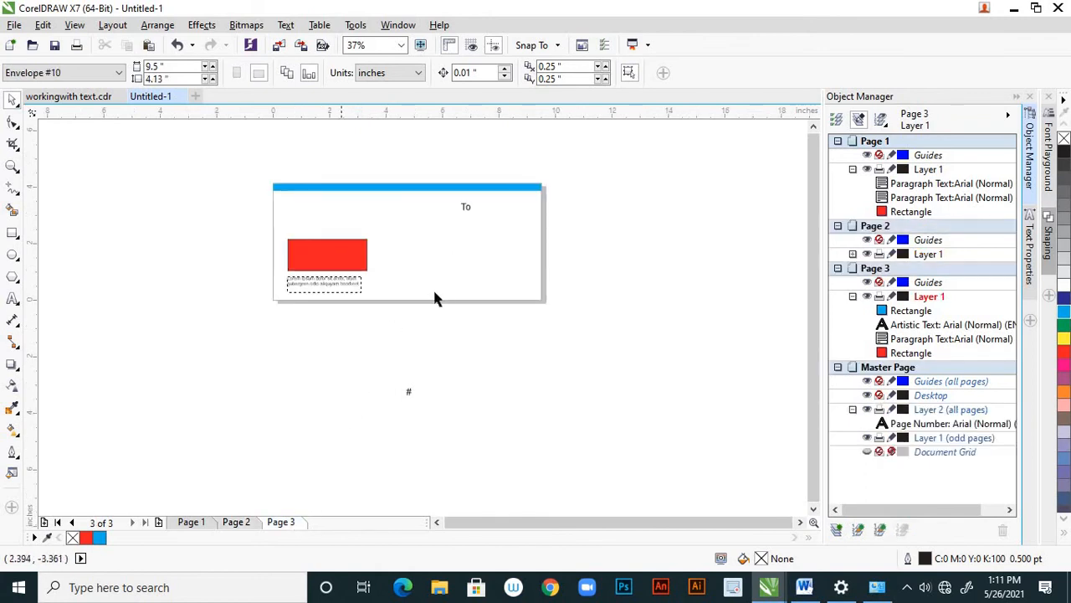
scroll(443, 306, "down", 1)
scroll(457, 247, "up", 1)
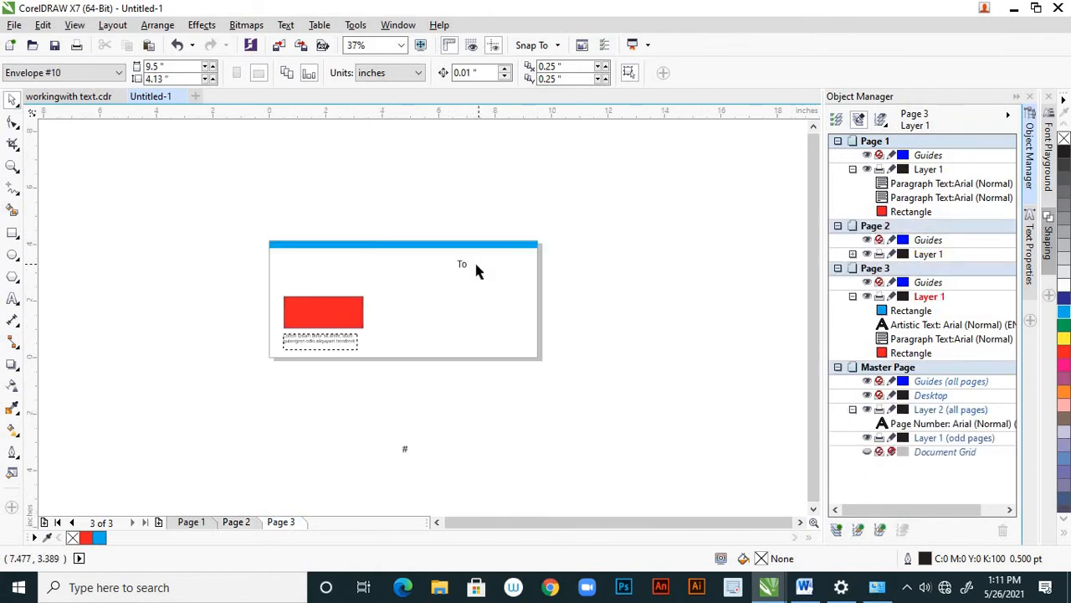
scroll(477, 267, "up", 2)
scroll(481, 267, "down", 3)
scroll(453, 369, "up", 2)
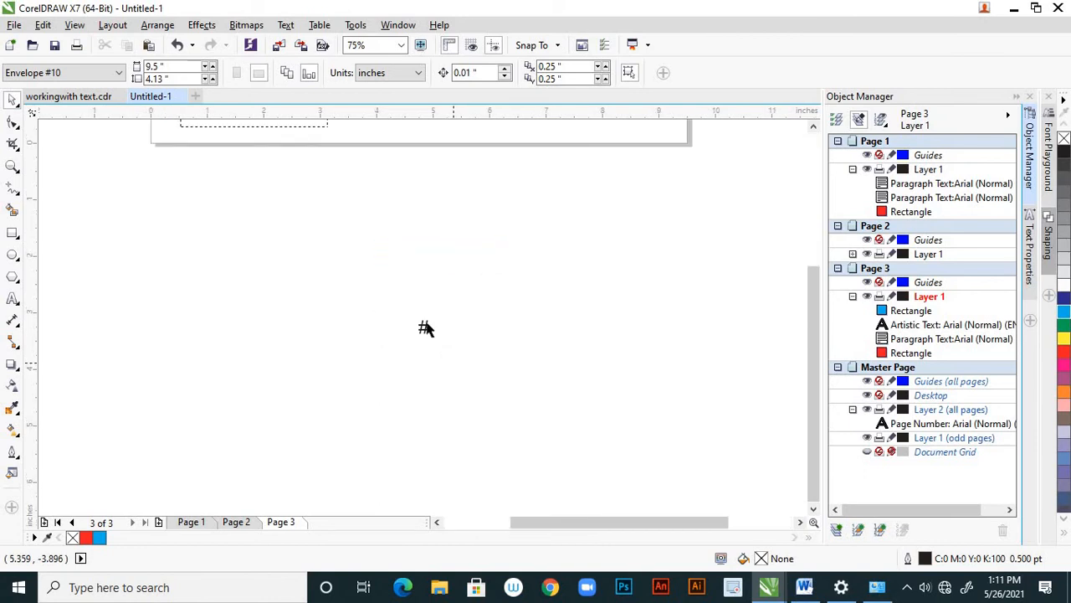
scroll(475, 343, "down", 2)
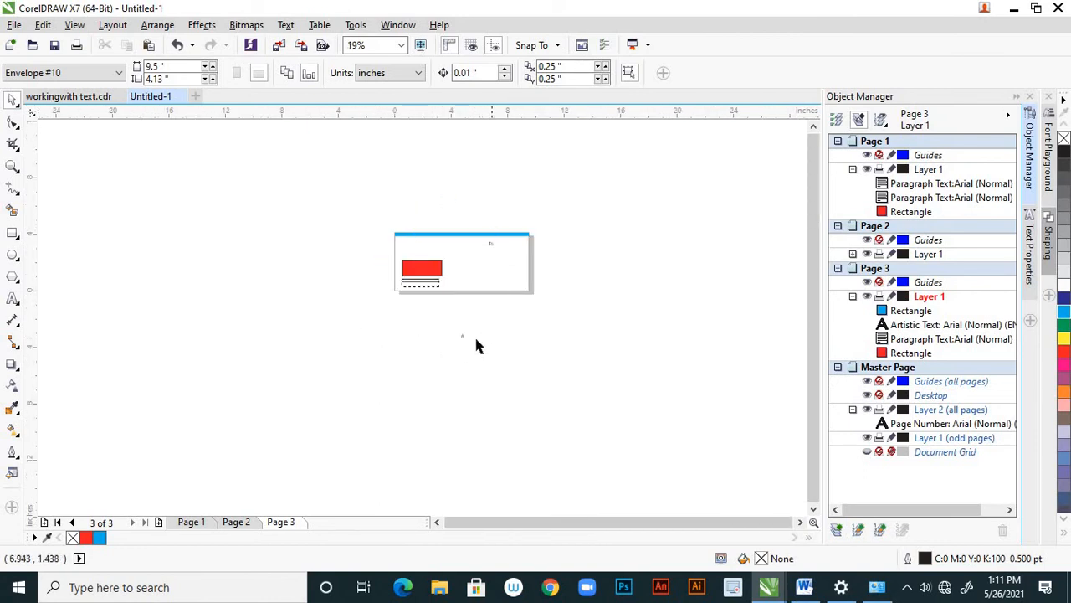
scroll(461, 335, "up", 2)
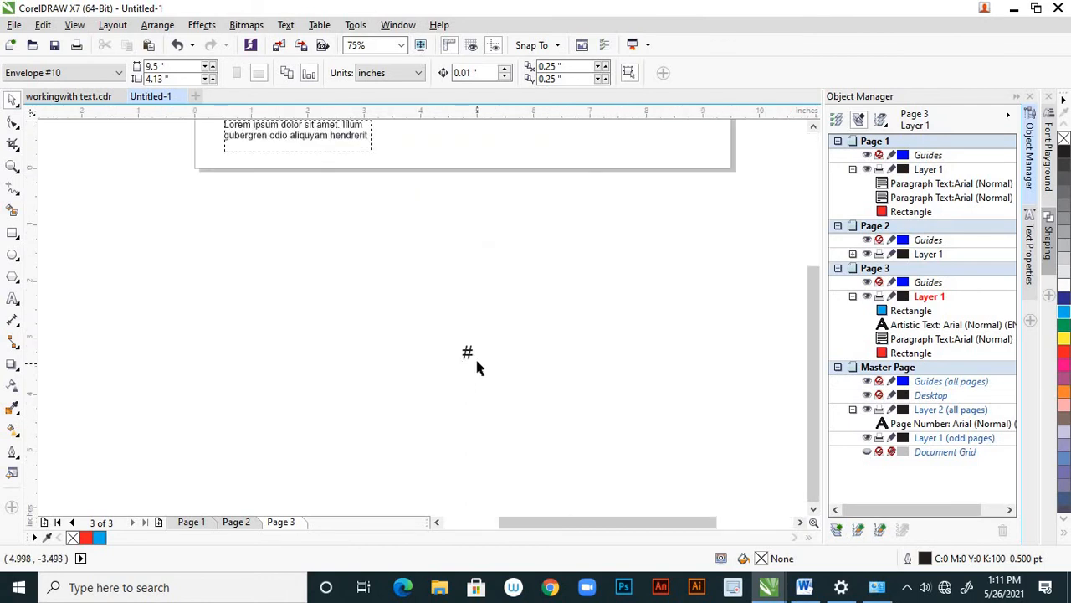
scroll(474, 366, "down", 1)
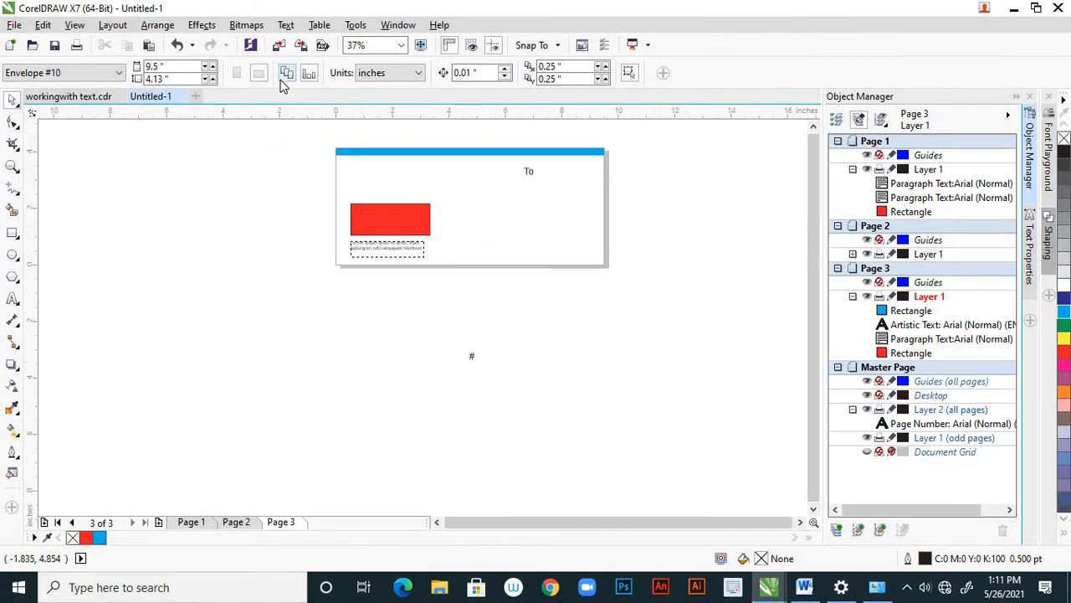
Step: Return to page 1, switch its orientation to landscape and set it back to portrait
scroll(523, 337, "down", 1)
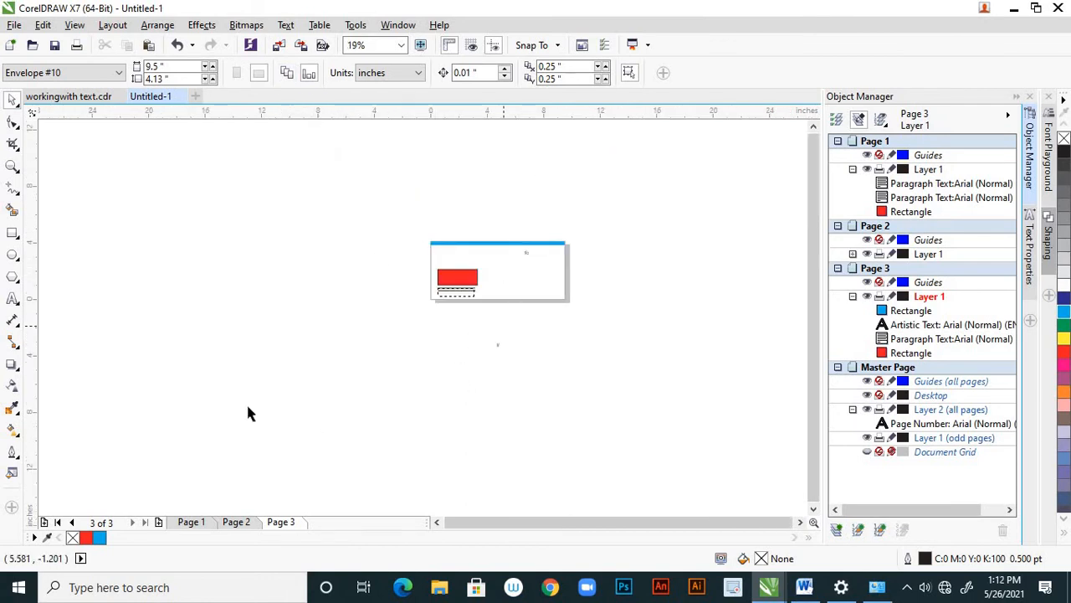
left_click(190, 522)
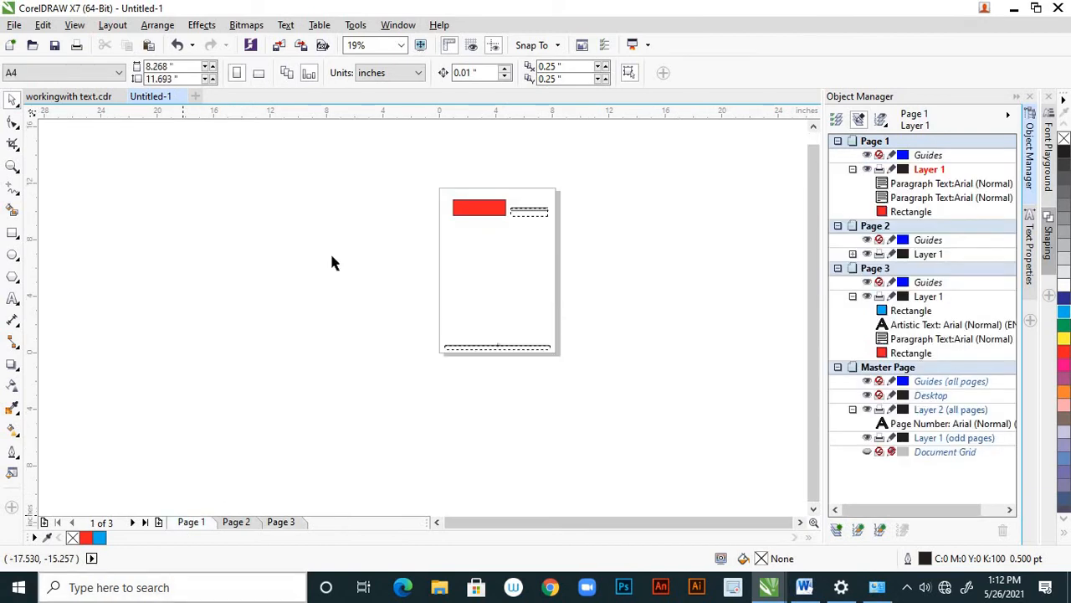
left_click(115, 28)
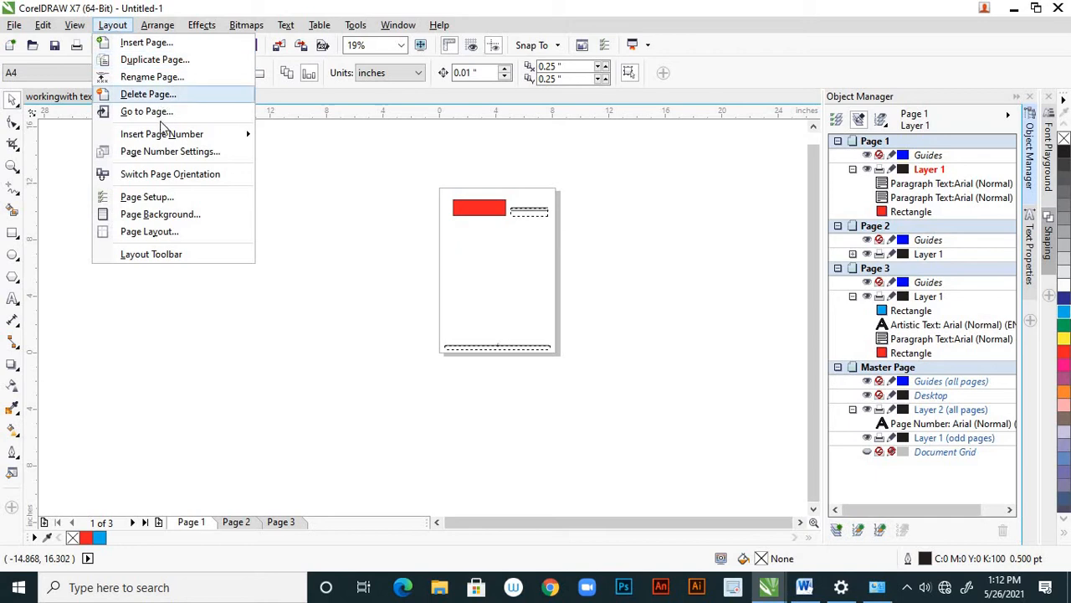
left_click(185, 178)
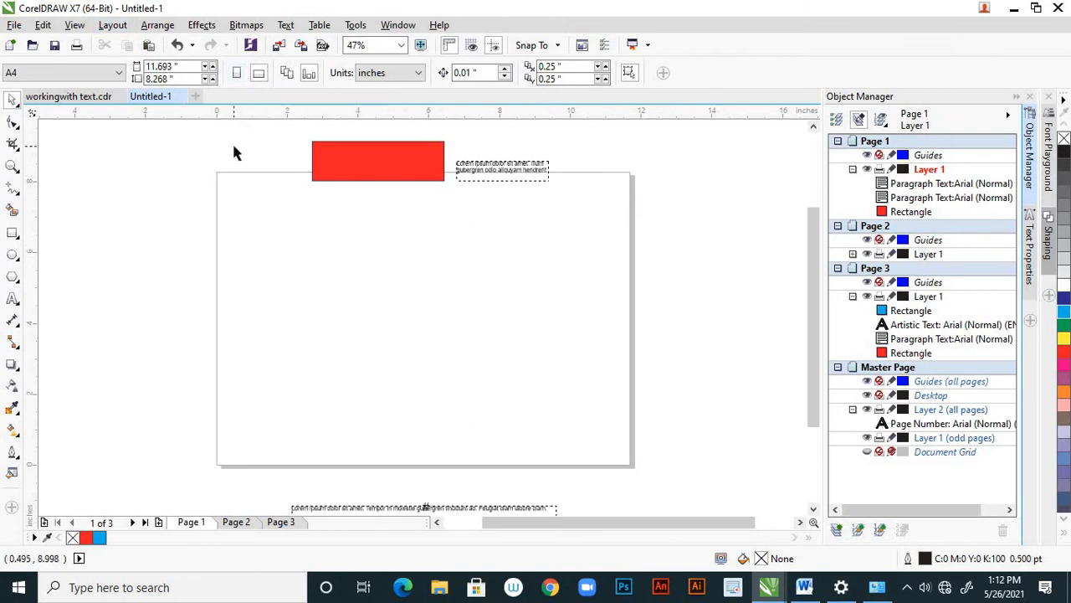
left_click(237, 72)
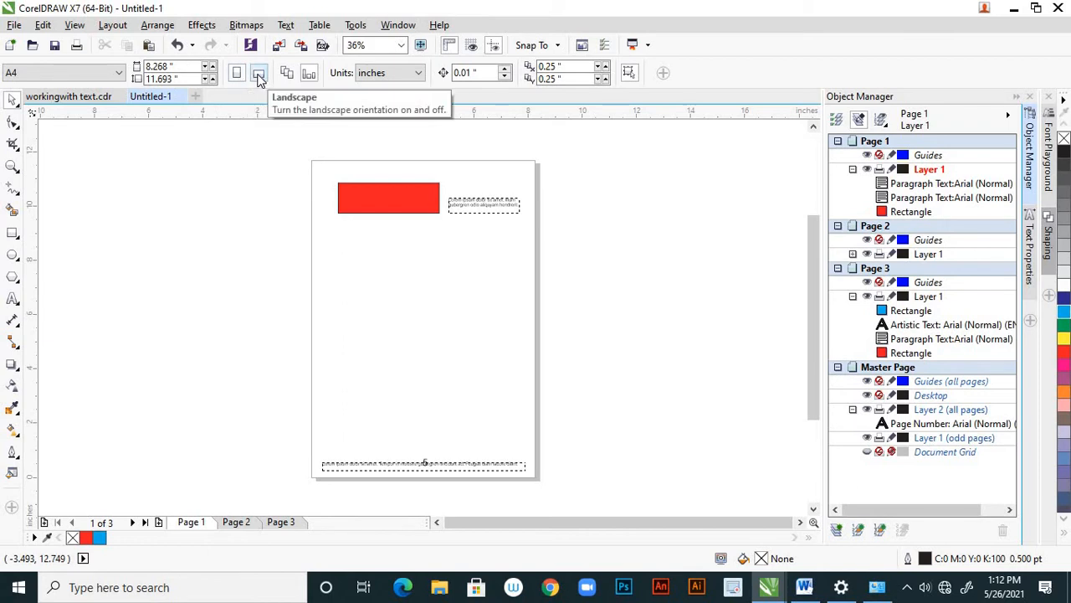
Step: Examine page 1's page size settings and the document layout settings without changing them
left_click(113, 26)
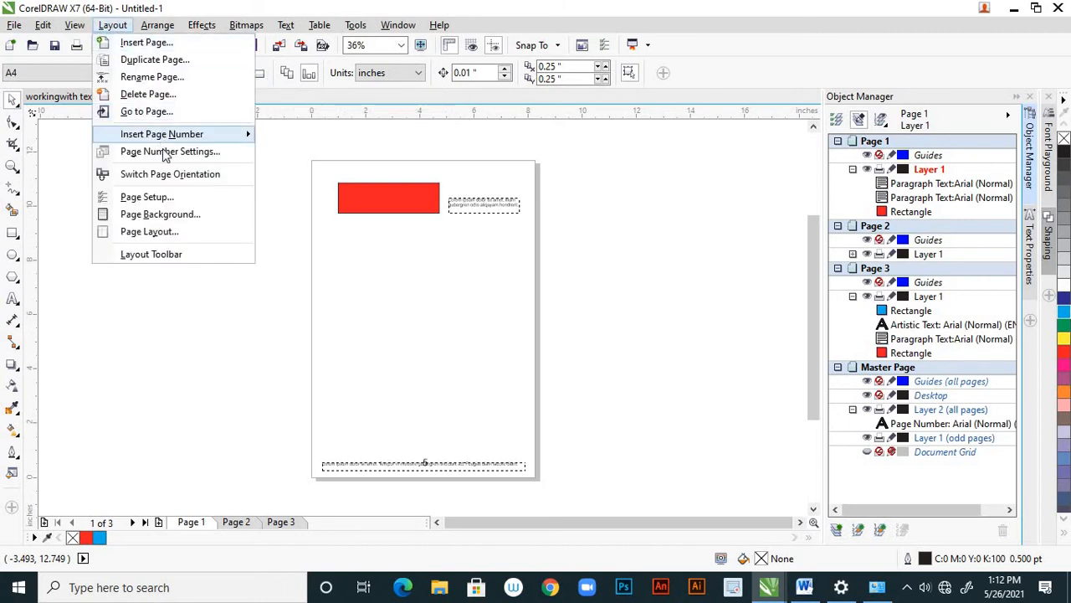
left_click(146, 197)
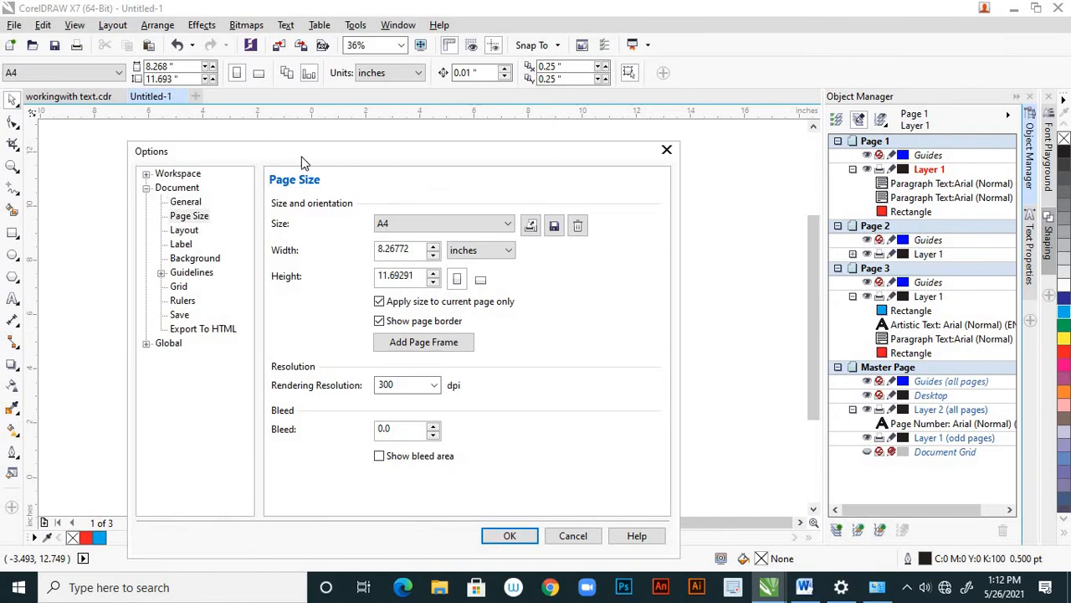
left_click_drag(305, 163, 372, 151)
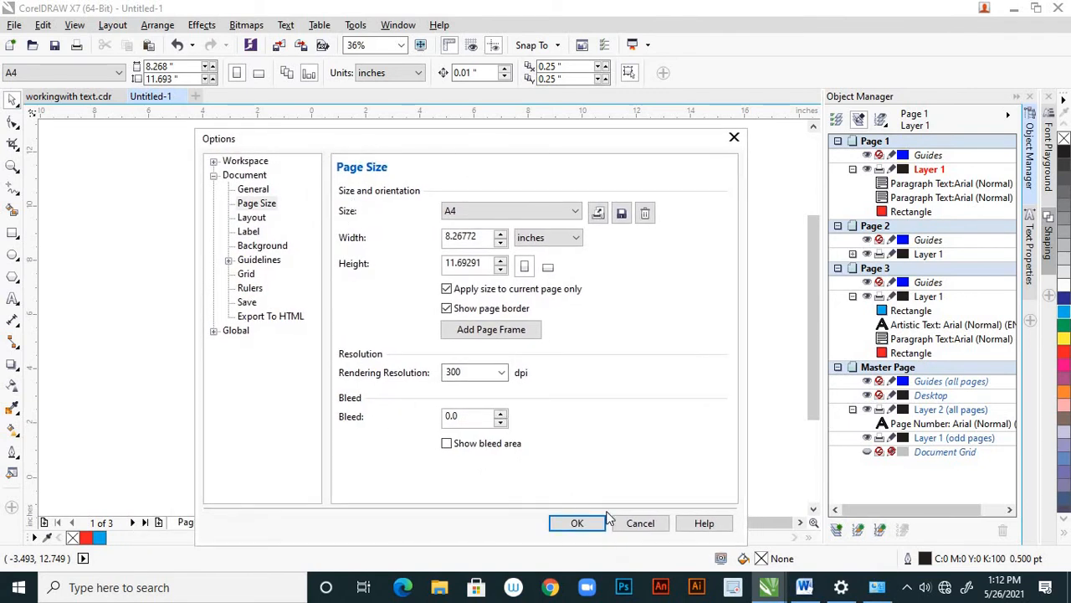
left_click(629, 525)
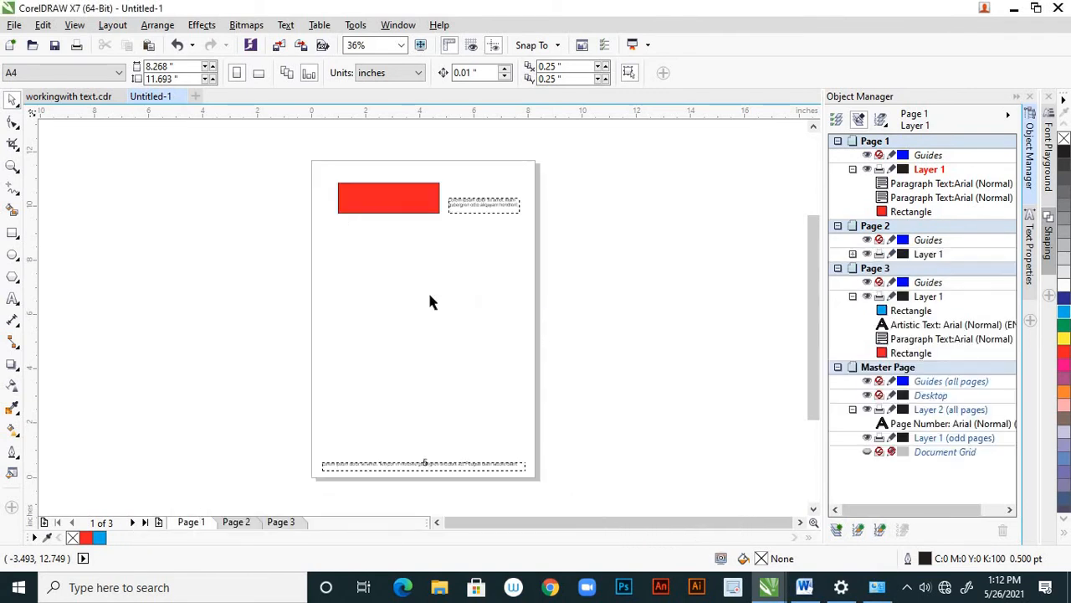
left_click(355, 25)
left_click(374, 42)
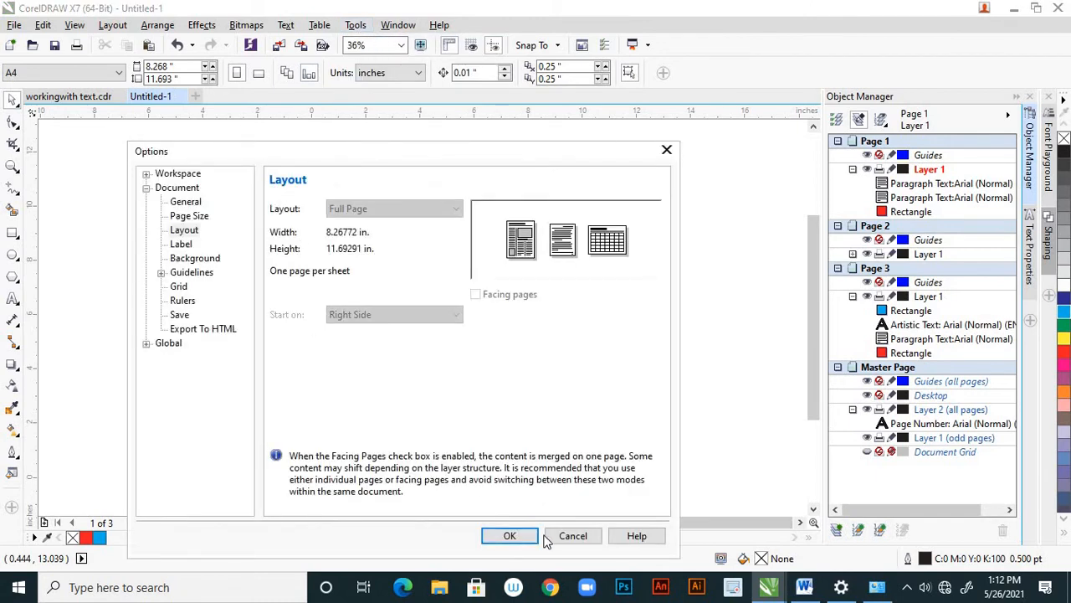
left_click(569, 536)
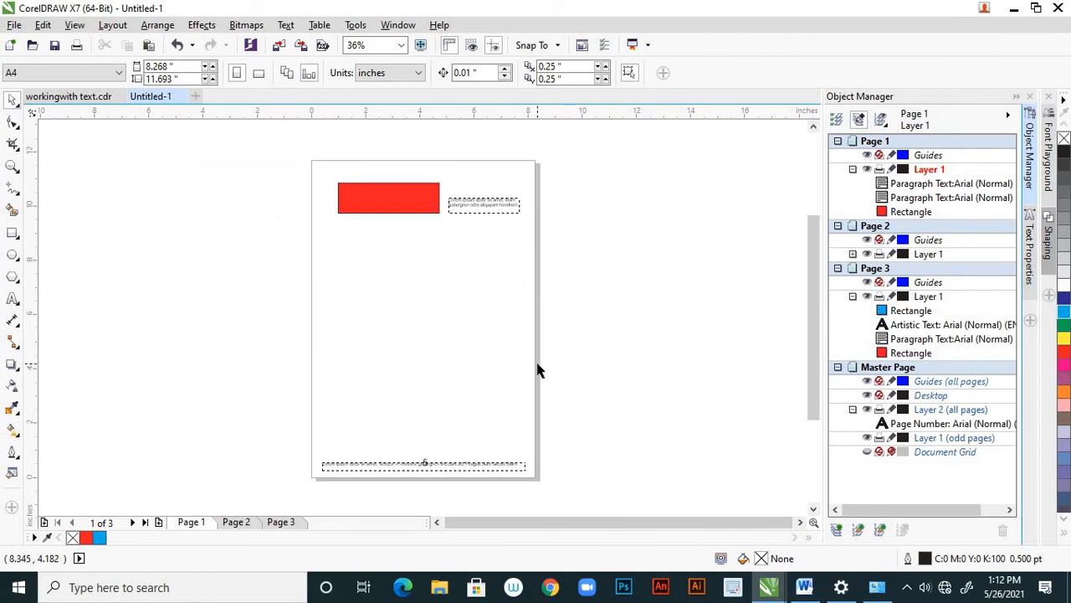
Step: Turn off the page border display in the page size settings and inspect the borderless page
scroll(540, 360, "up", 1)
scroll(527, 313, "down", 1)
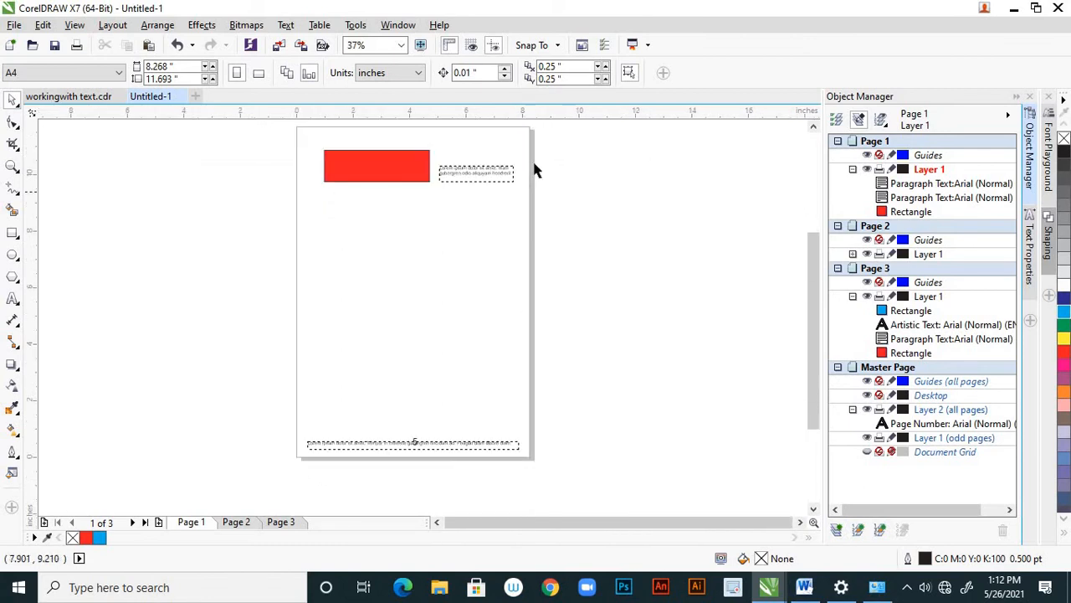
double_click(535, 358)
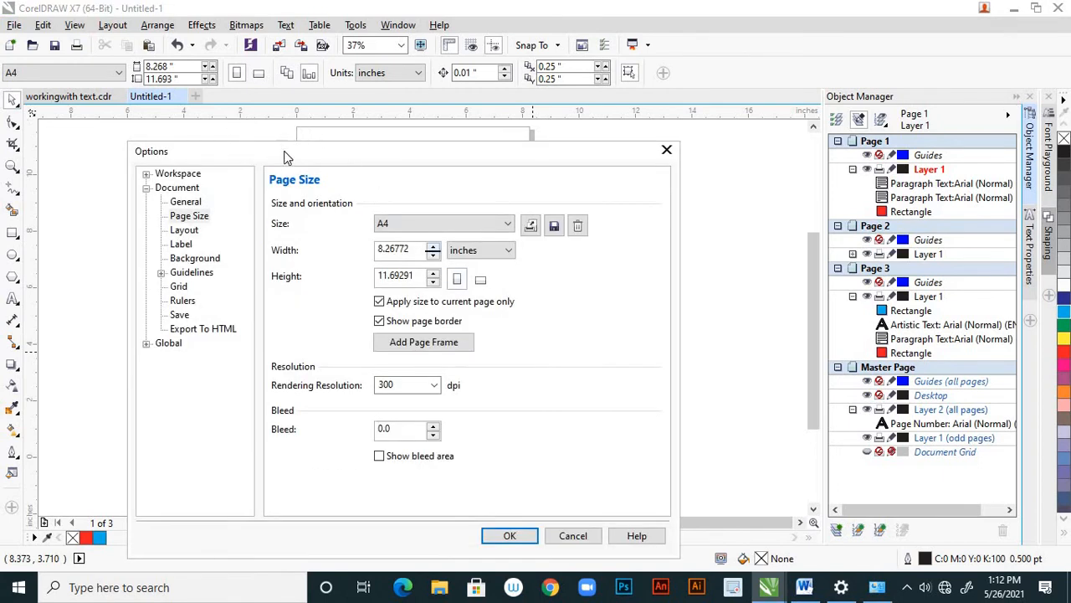
left_click_drag(285, 152, 338, 182)
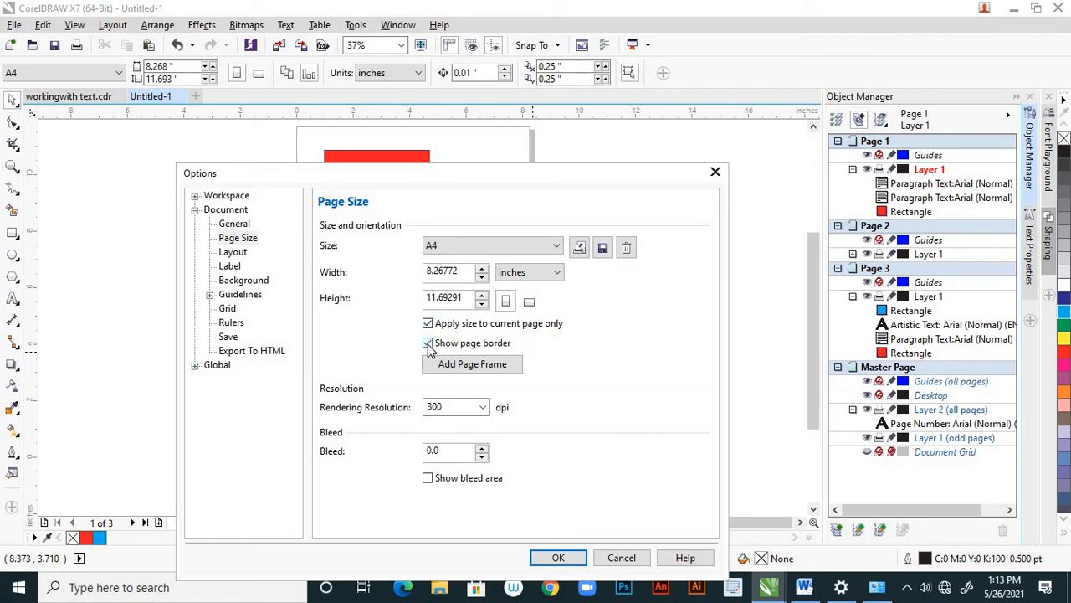
left_click(558, 557)
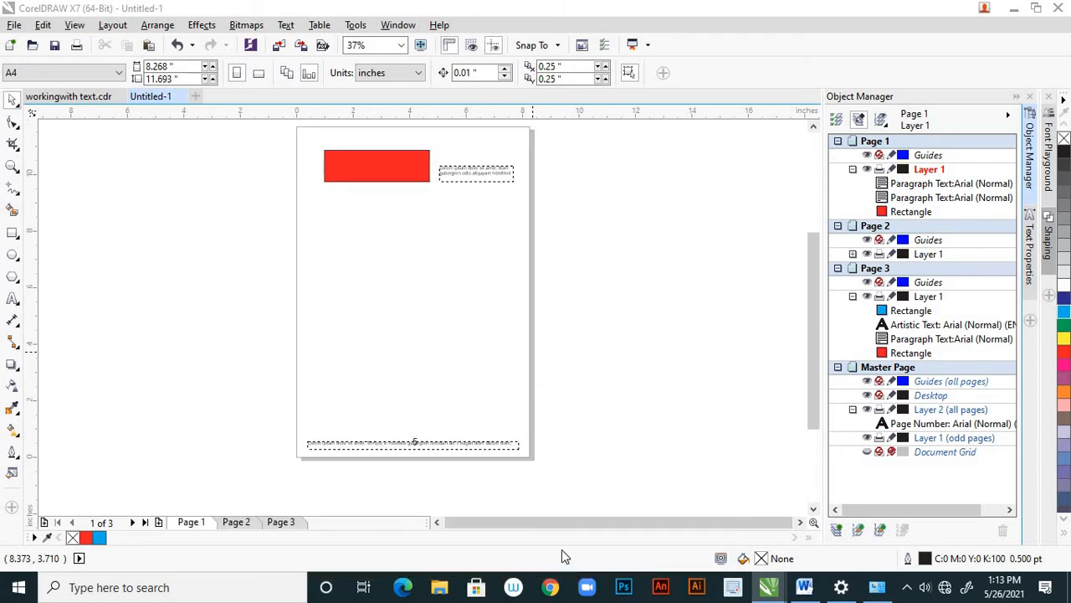
scroll(493, 426, "down", 2)
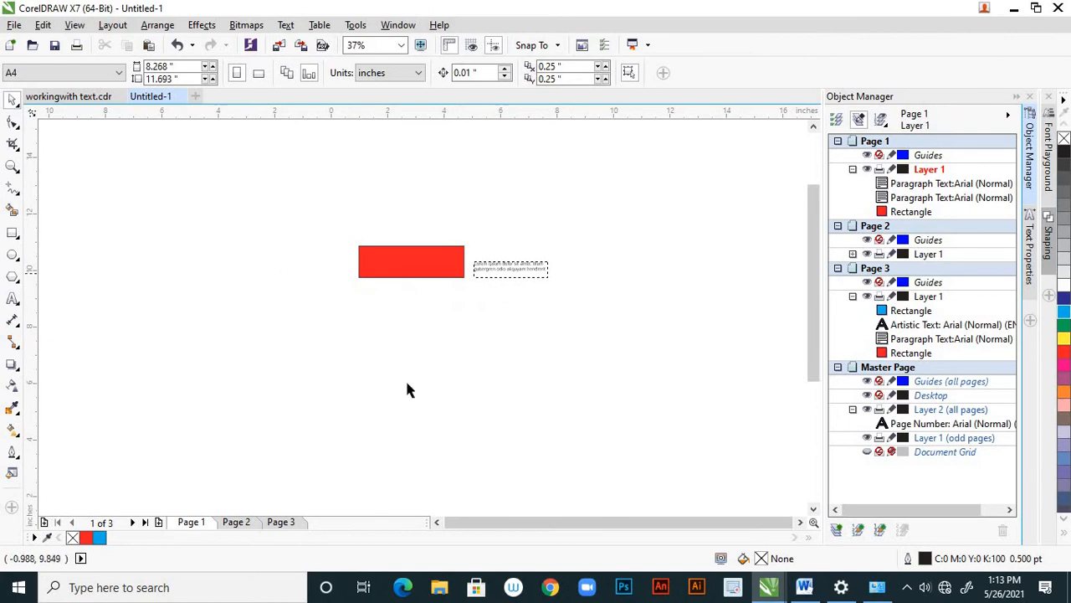
scroll(510, 331, "down", 2)
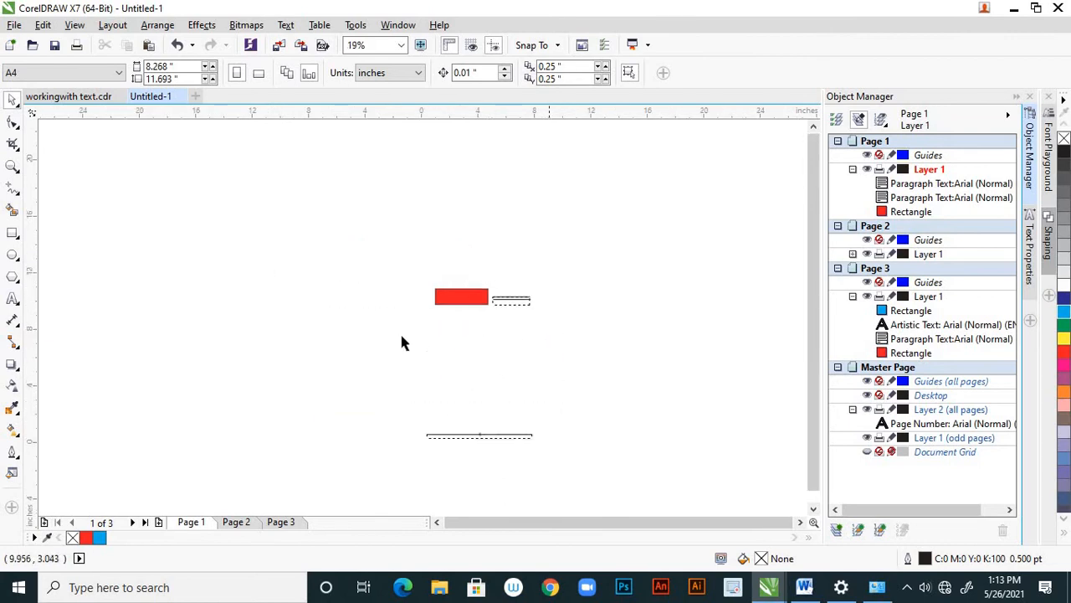
left_click_drag(402, 335, 539, 394)
left_click_drag(553, 345, 439, 377)
Step: Turn the page border display back on and add a page frame to page 1
left_click(356, 25)
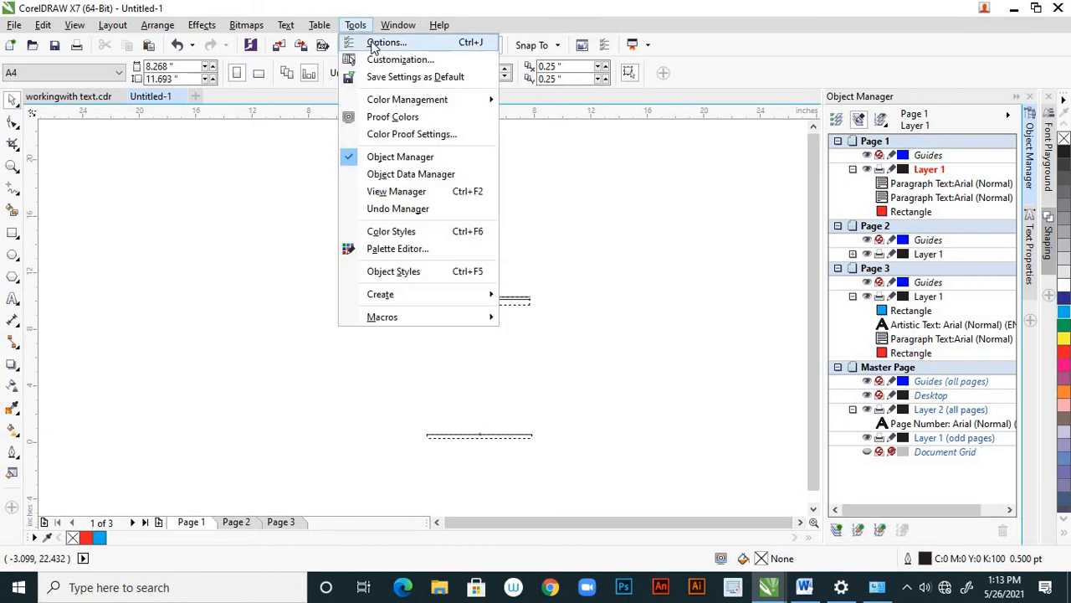
left_click(374, 44)
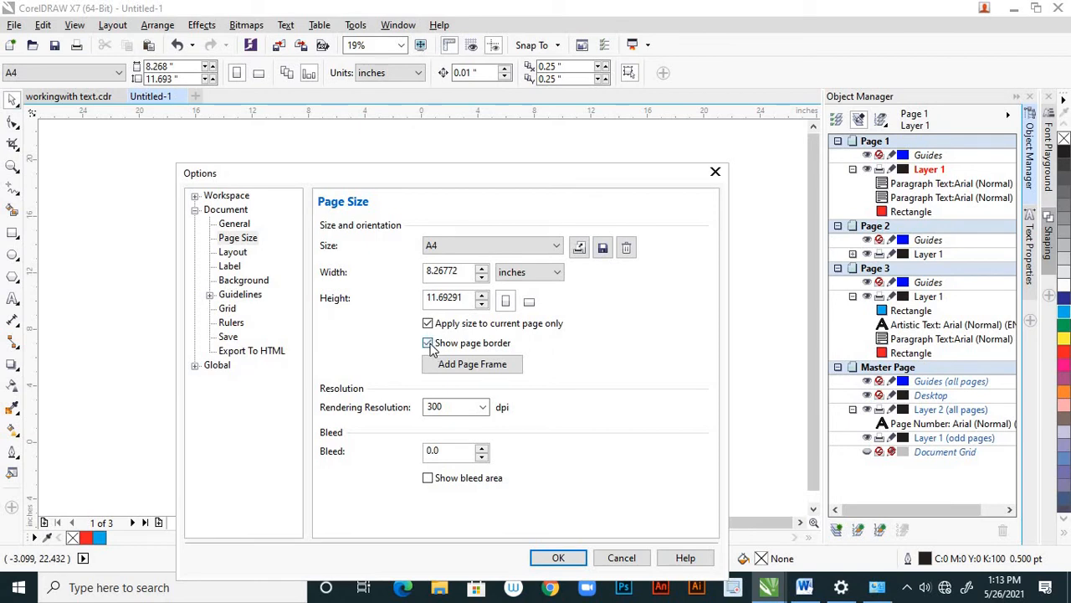
left_click(470, 370)
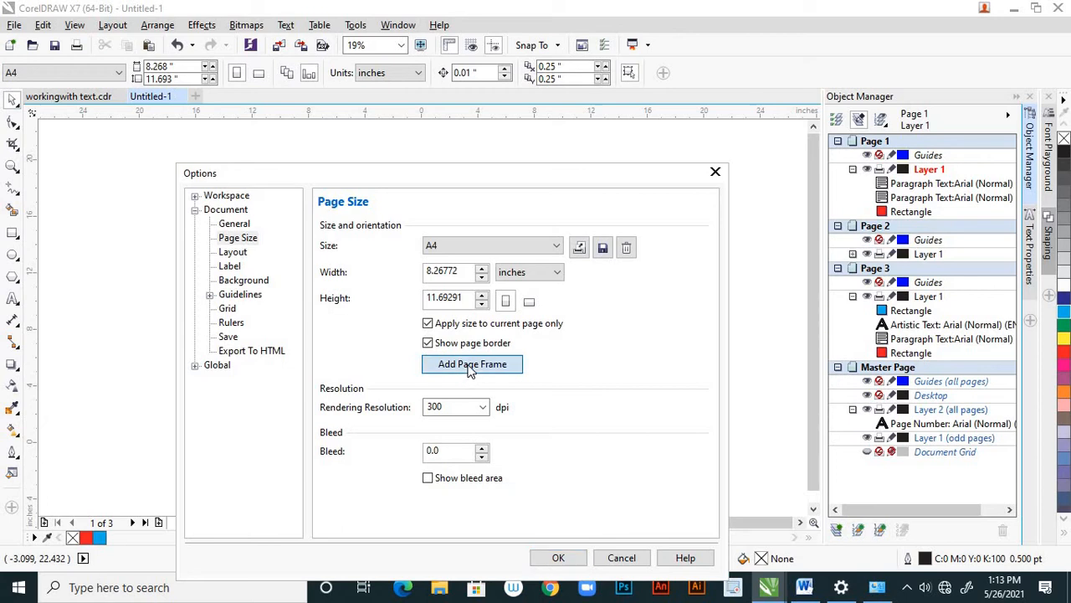
left_click(556, 558)
scroll(449, 335, "up", 1)
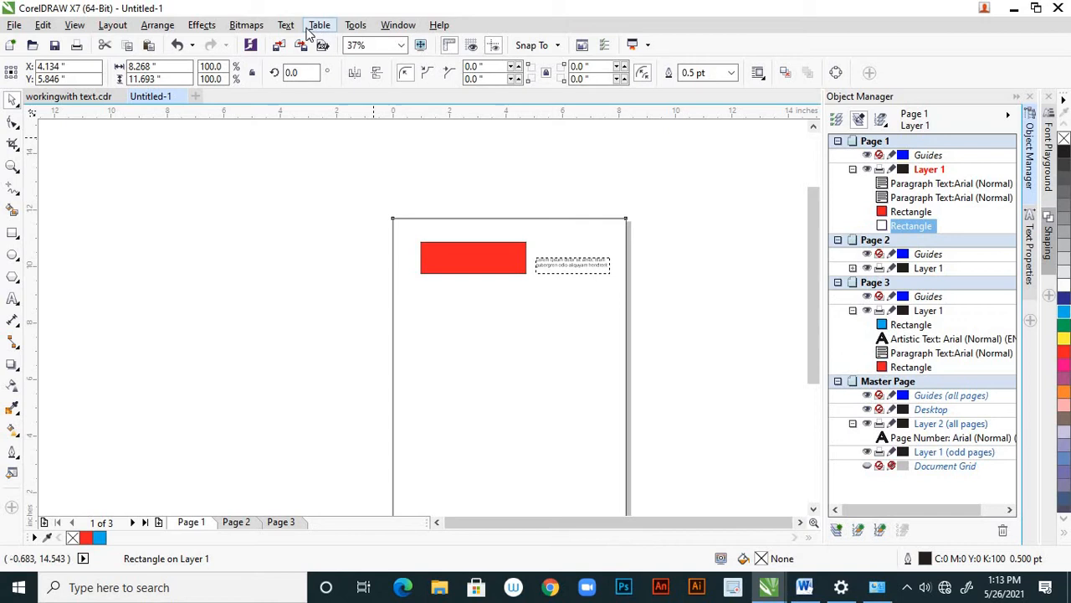
Step: Recheck the page border and frame options, and delete the page frame rectangle from page 1
left_click(355, 26)
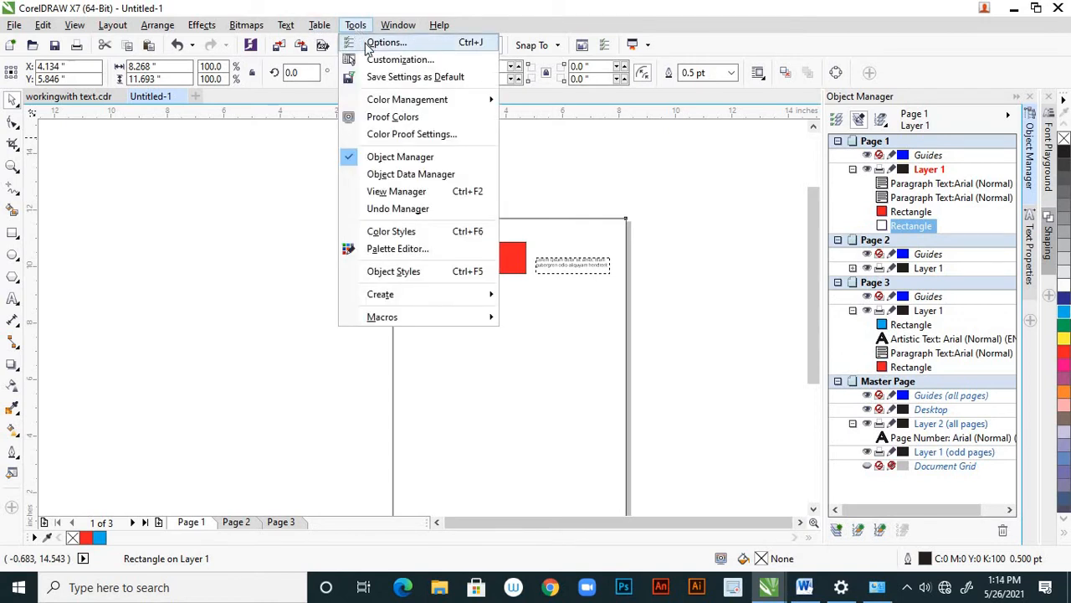
left_click(365, 43)
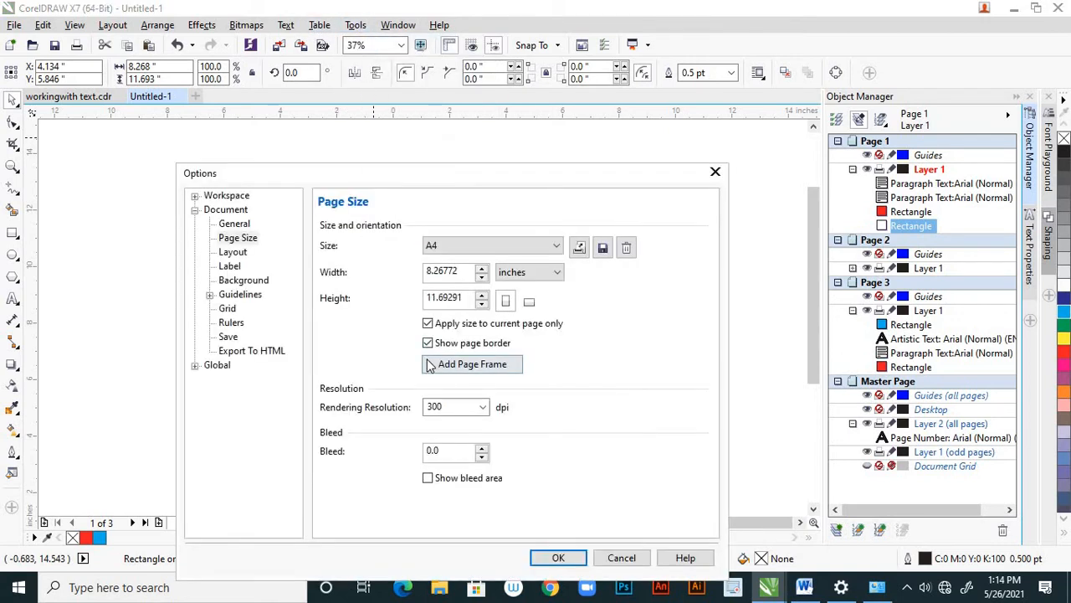
left_click(558, 558)
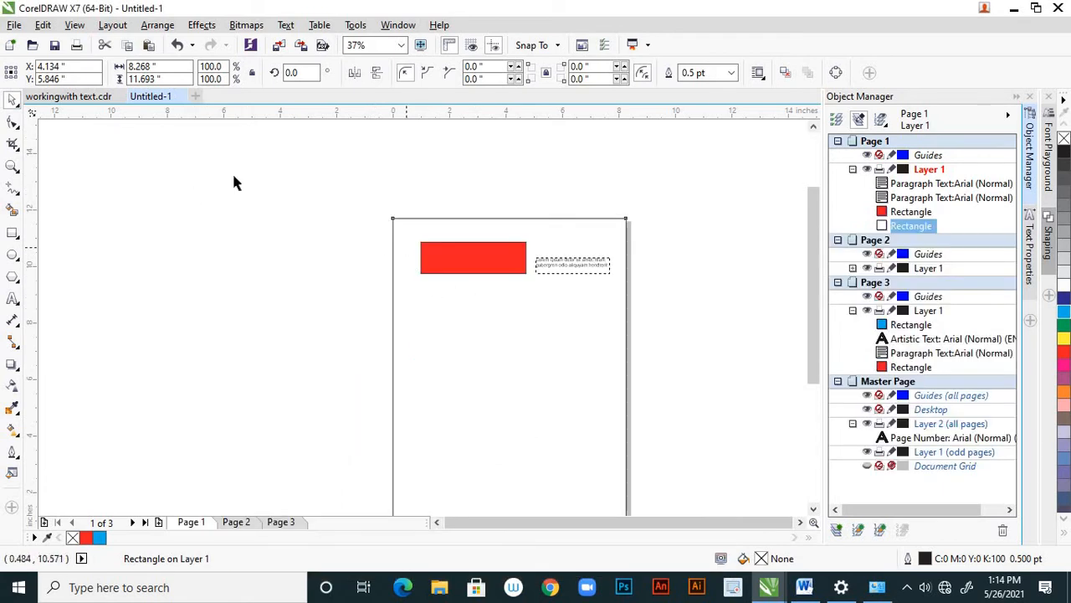
key("Delete")
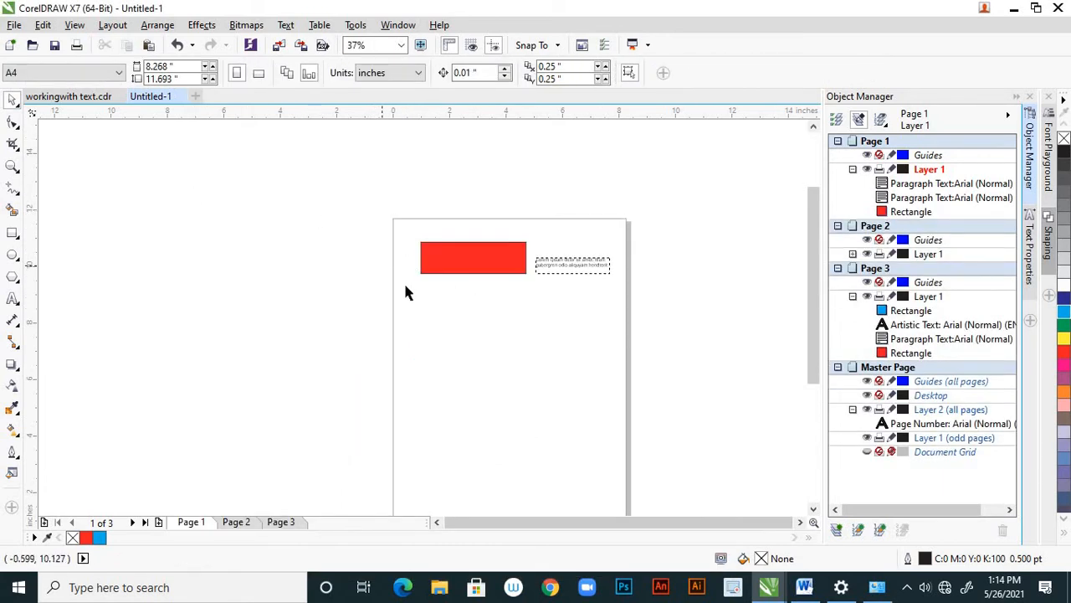
Step: Create a page-sized rectangle on page 1 with the Rectangle tool and delete it
scroll(574, 254, "down", 1)
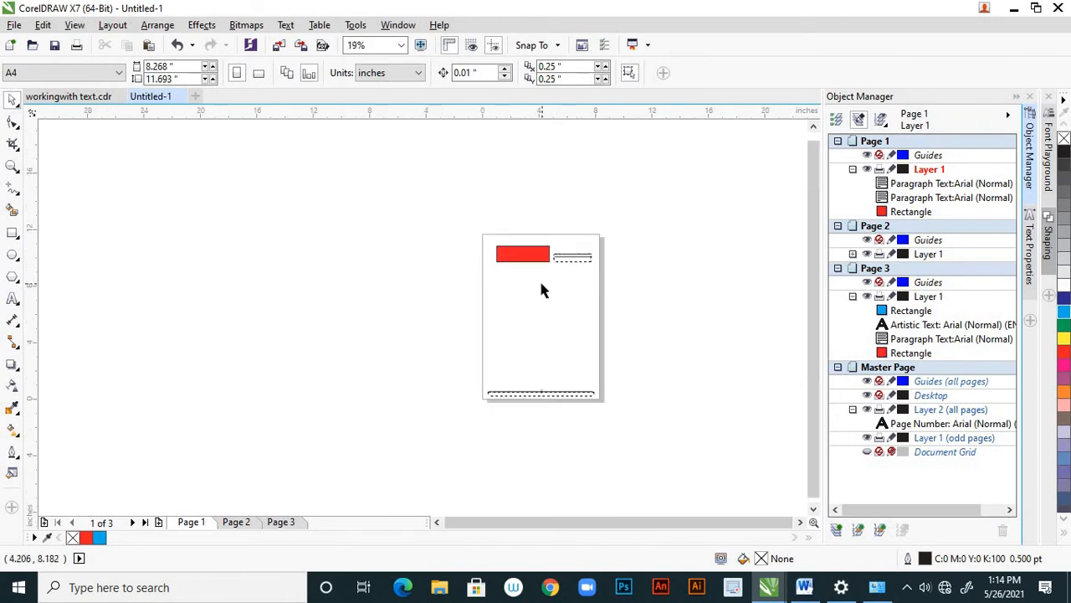
scroll(542, 288, "up", 1)
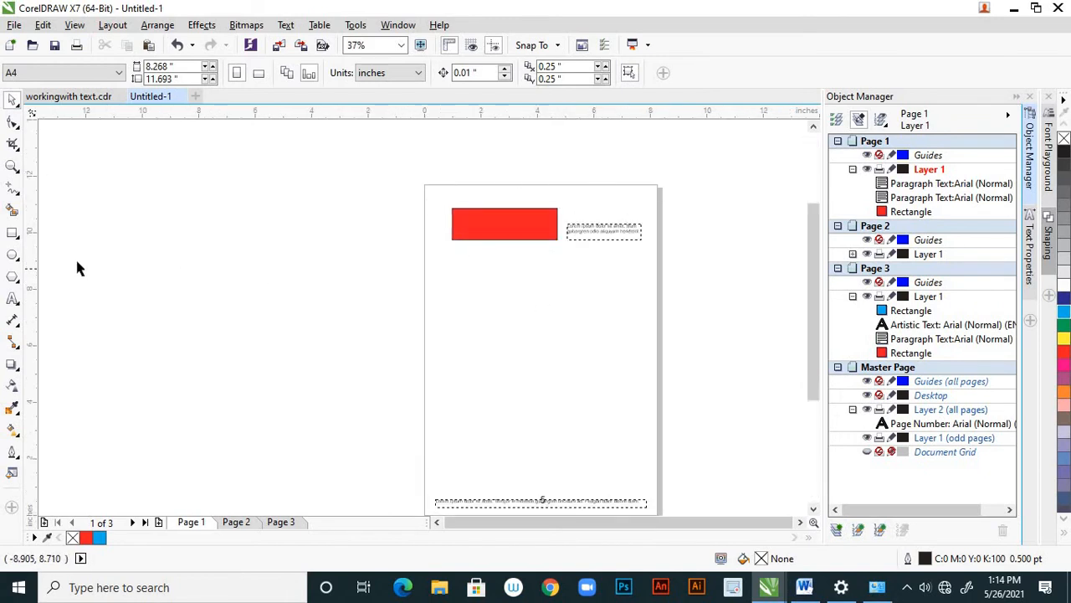
double_click(13, 235)
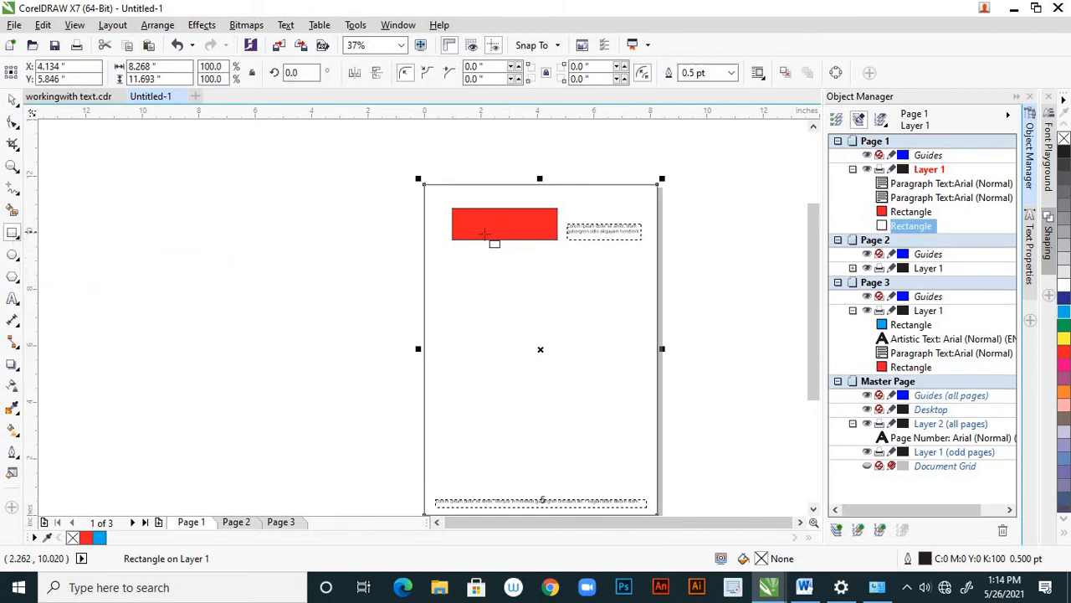
left_click_drag(501, 178, 566, 177)
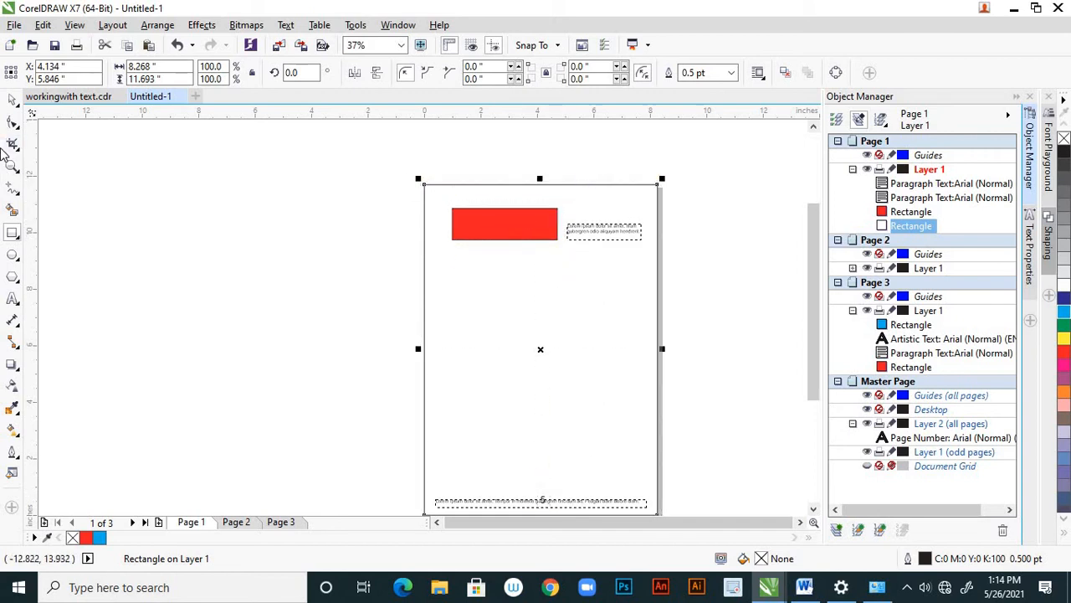
left_click(13, 101)
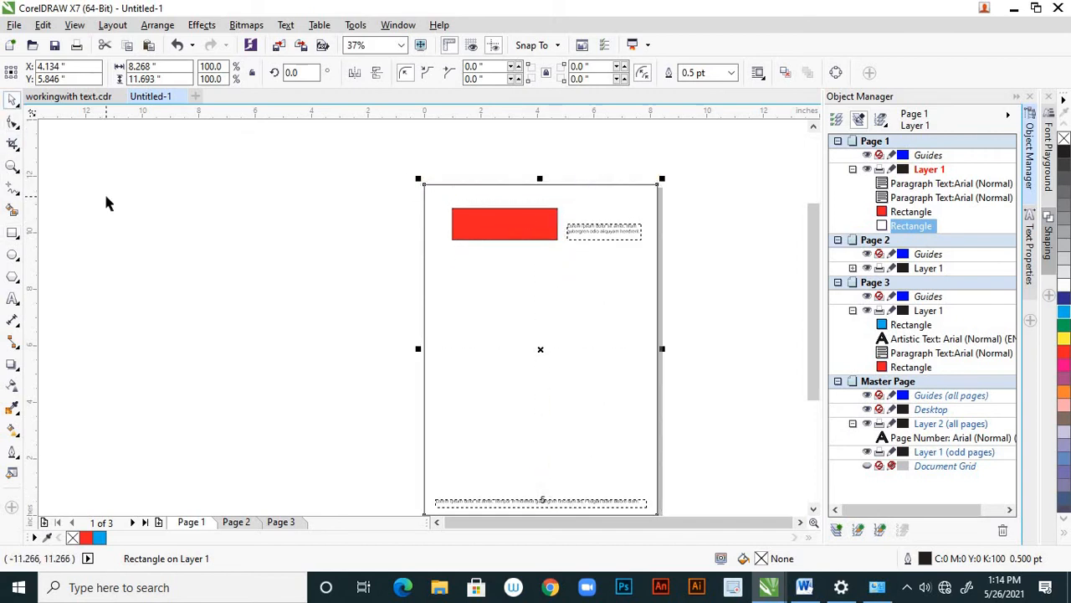
key("Delete")
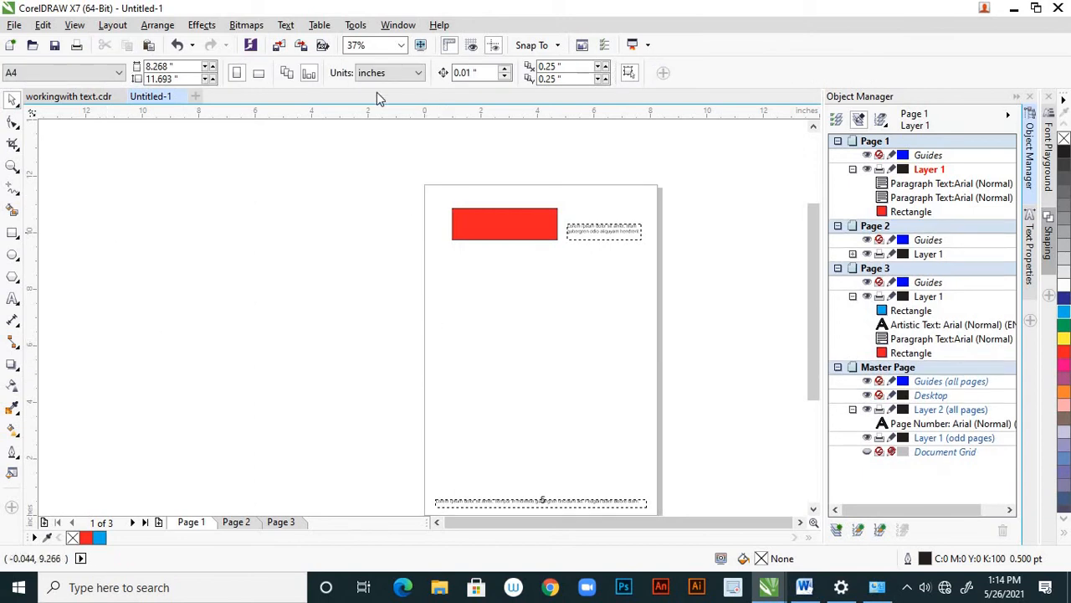
Step: Review the page size, resolution and bleed options without changing them, and go to page 2
left_click(356, 27)
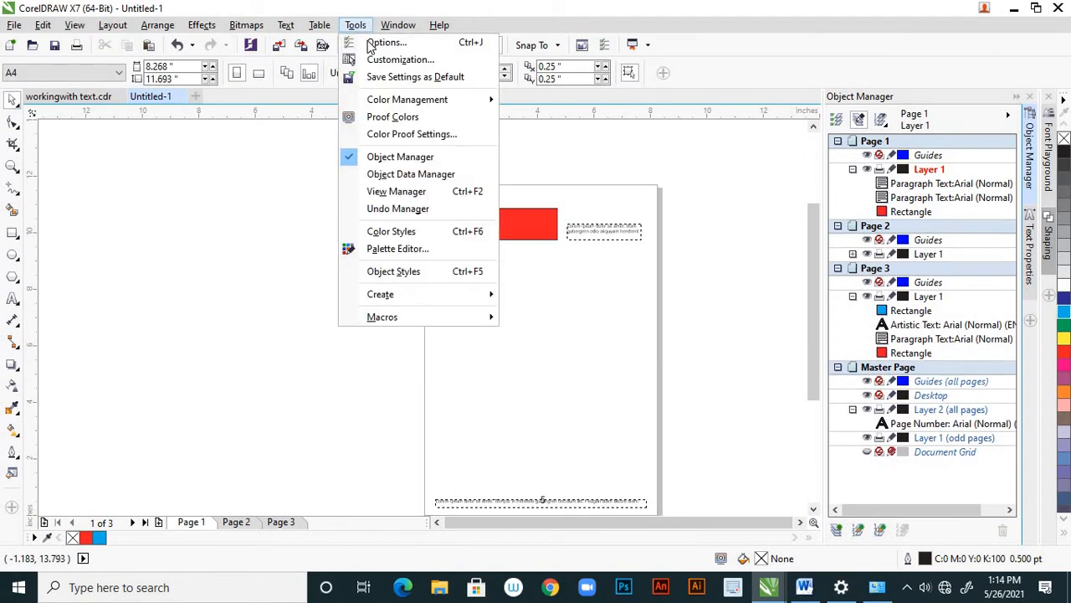
left_click(374, 49)
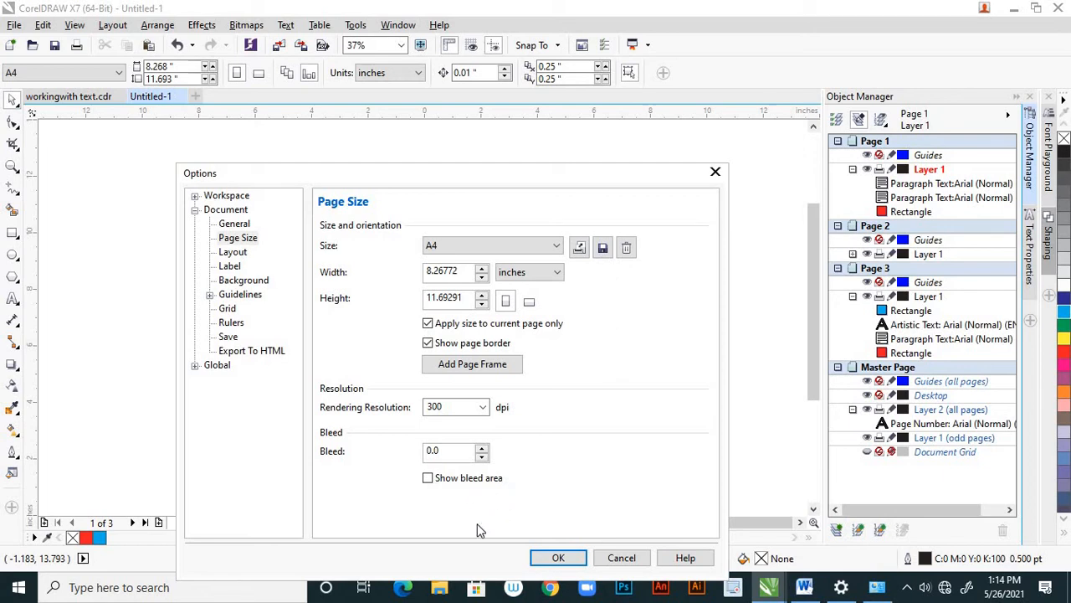
left_click(607, 559)
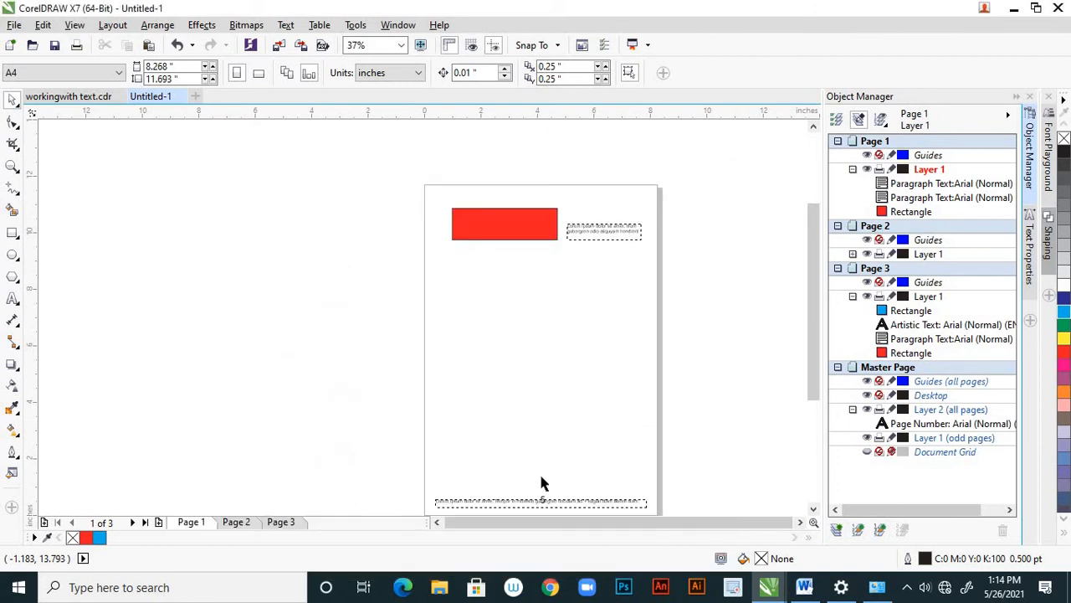
left_click(236, 523)
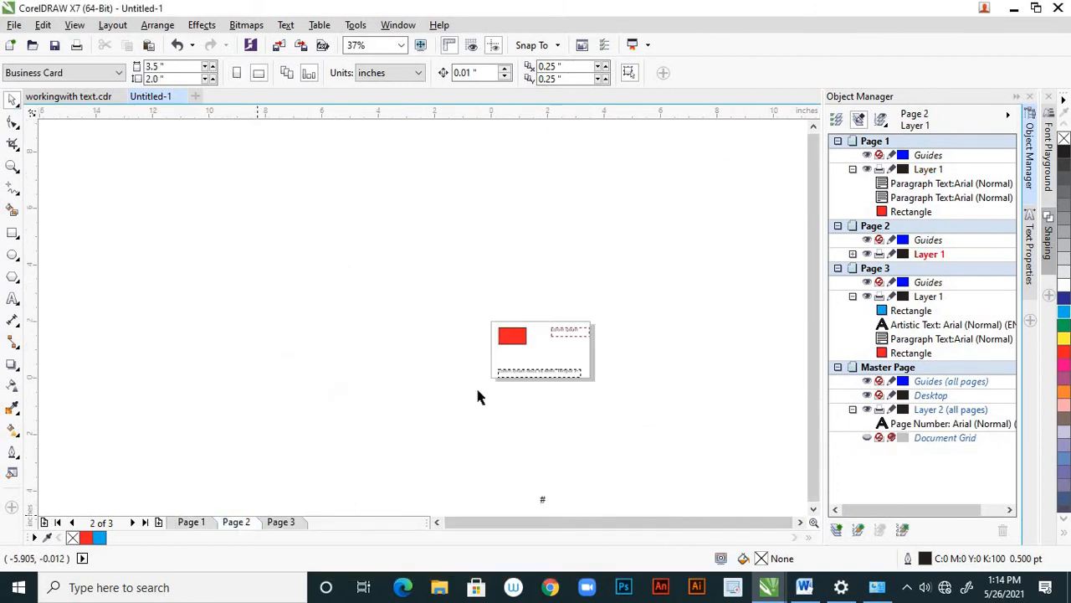
Step: Turn on the bleed area display in the page size options for the business card page
scroll(596, 365, "up", 2)
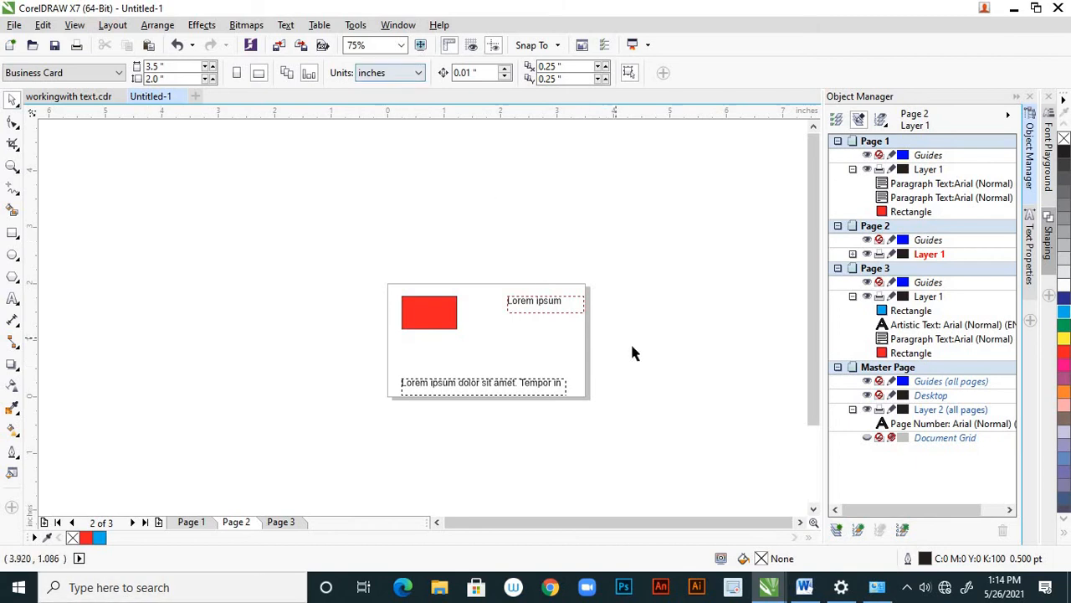
scroll(630, 341, "up", 2)
scroll(631, 338, "down", 2)
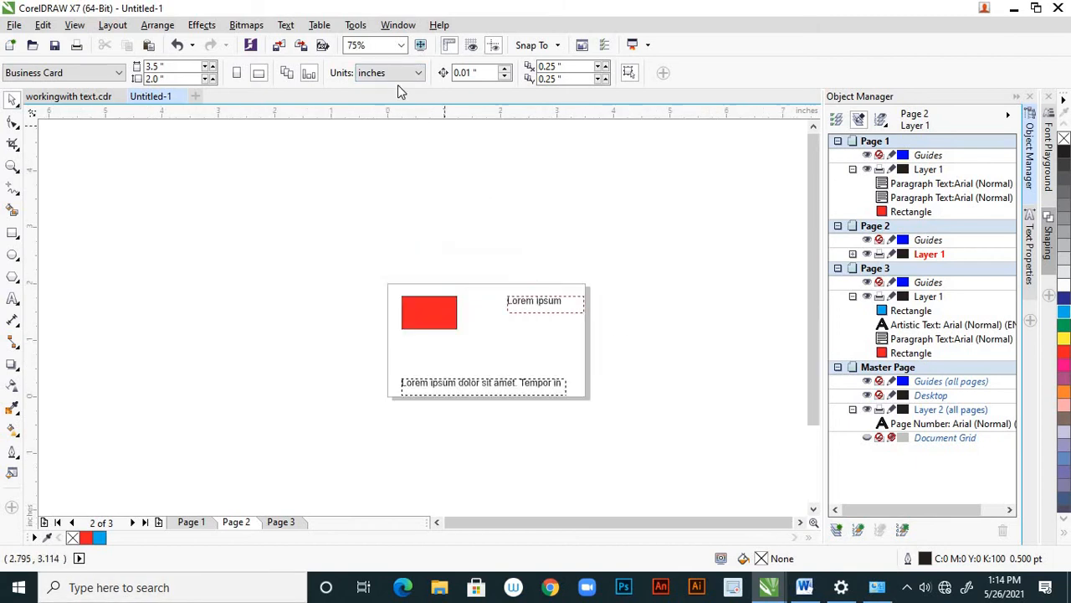
left_click(356, 26)
left_click(385, 42)
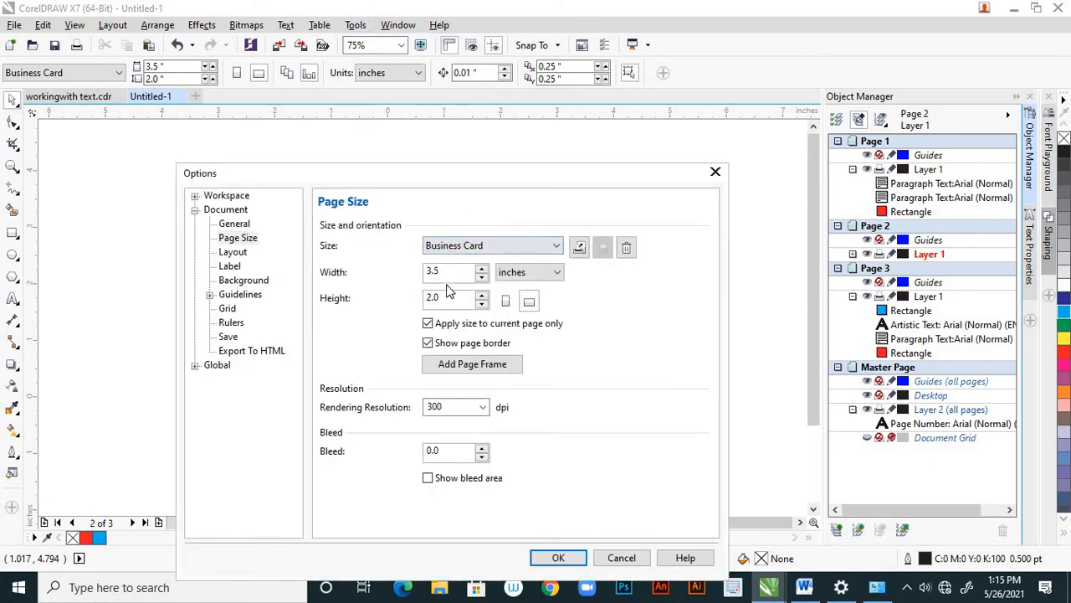
left_click_drag(501, 179, 533, 163)
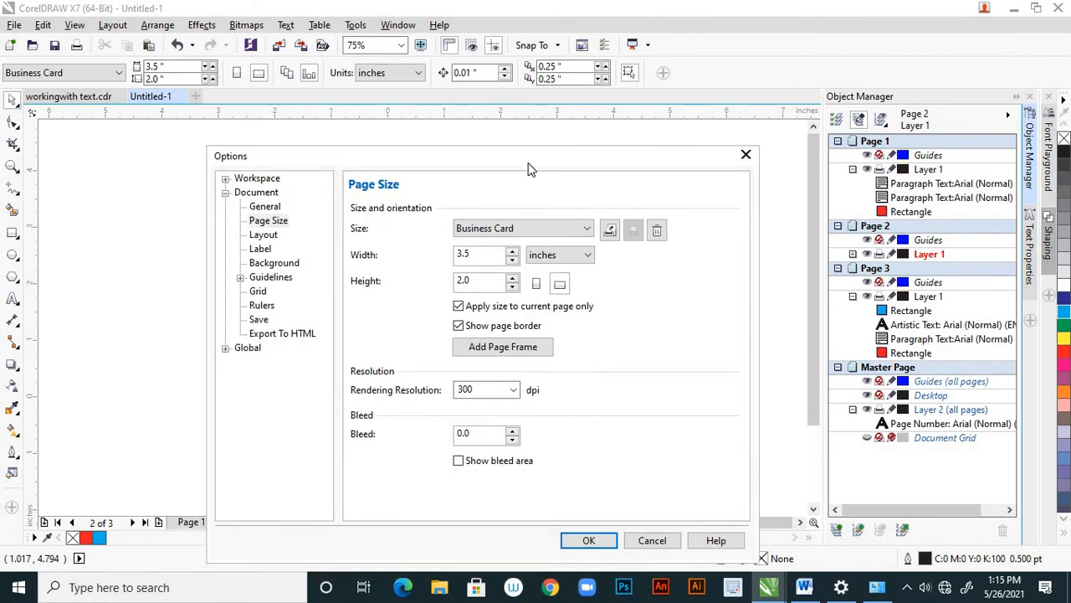
left_click(471, 462)
left_click(576, 540)
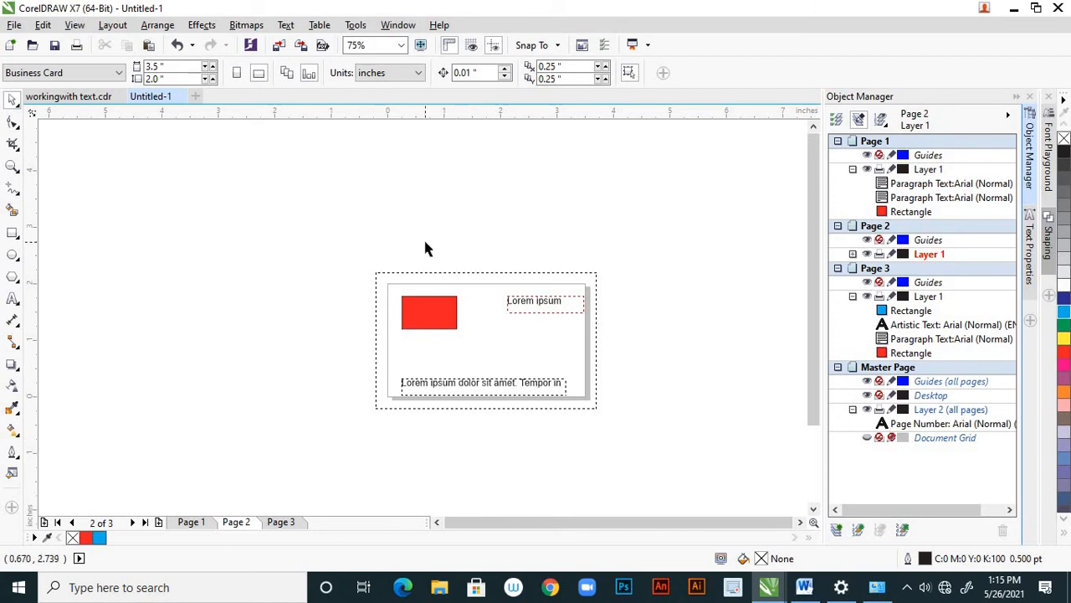
Step: Give the document a solid medium-blue page background
left_click(117, 26)
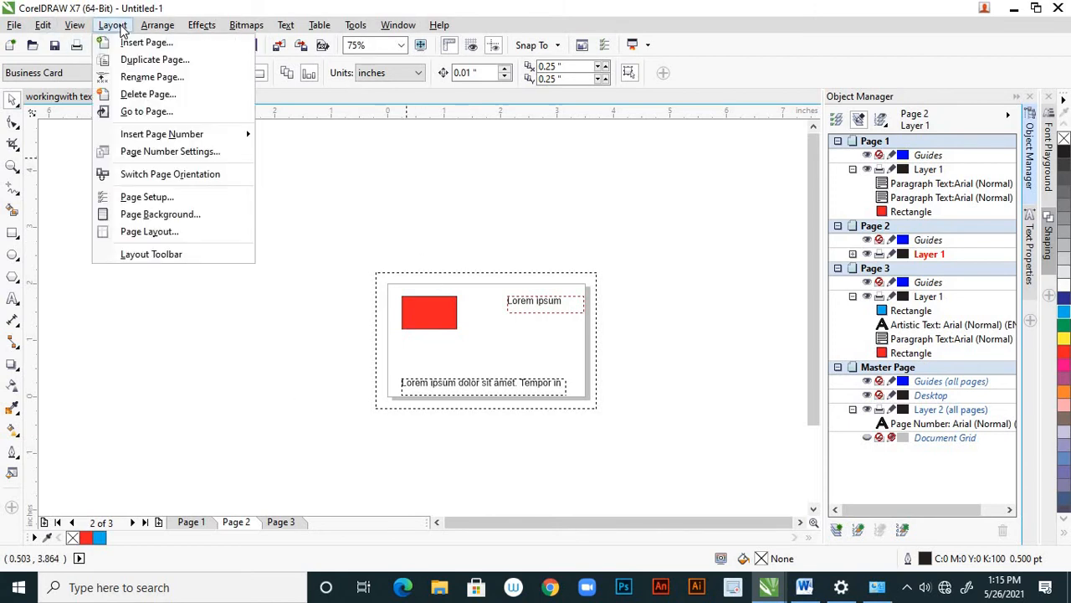
left_click(167, 216)
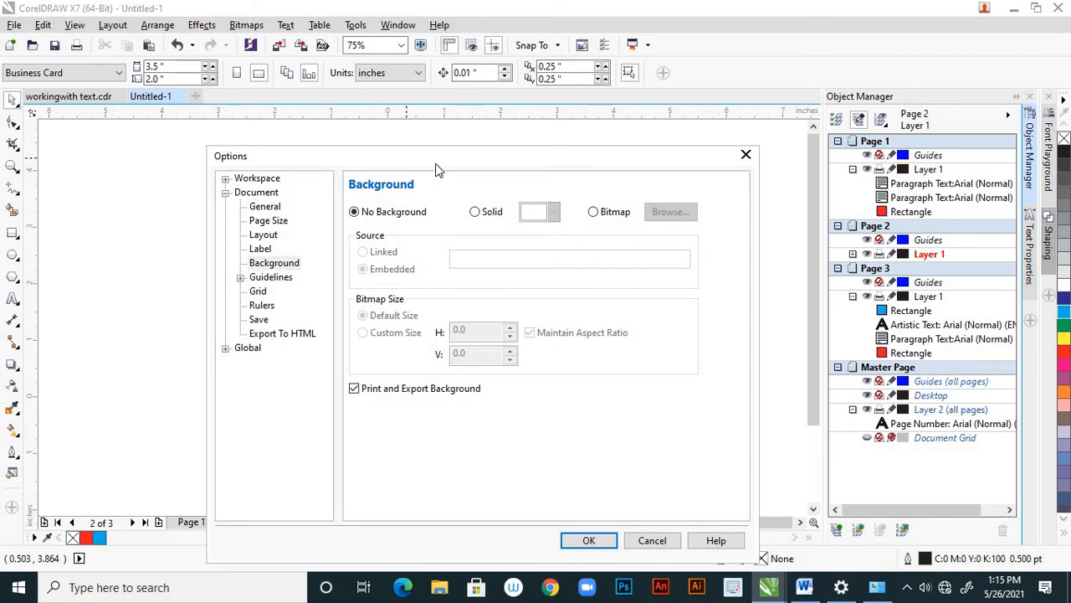
left_click_drag(435, 164, 358, 213)
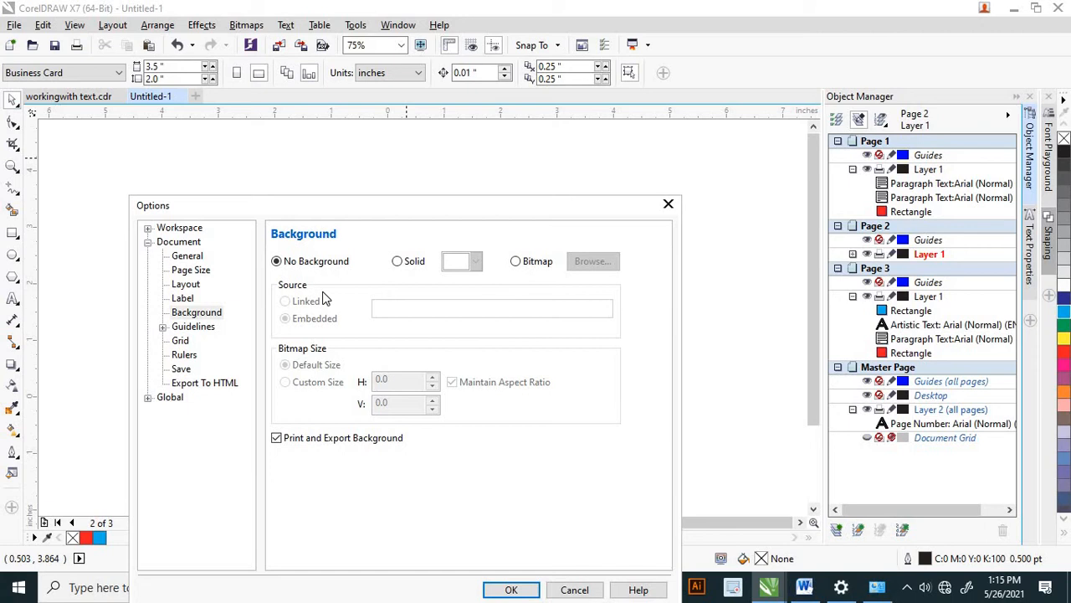
left_click_drag(456, 215, 472, 242)
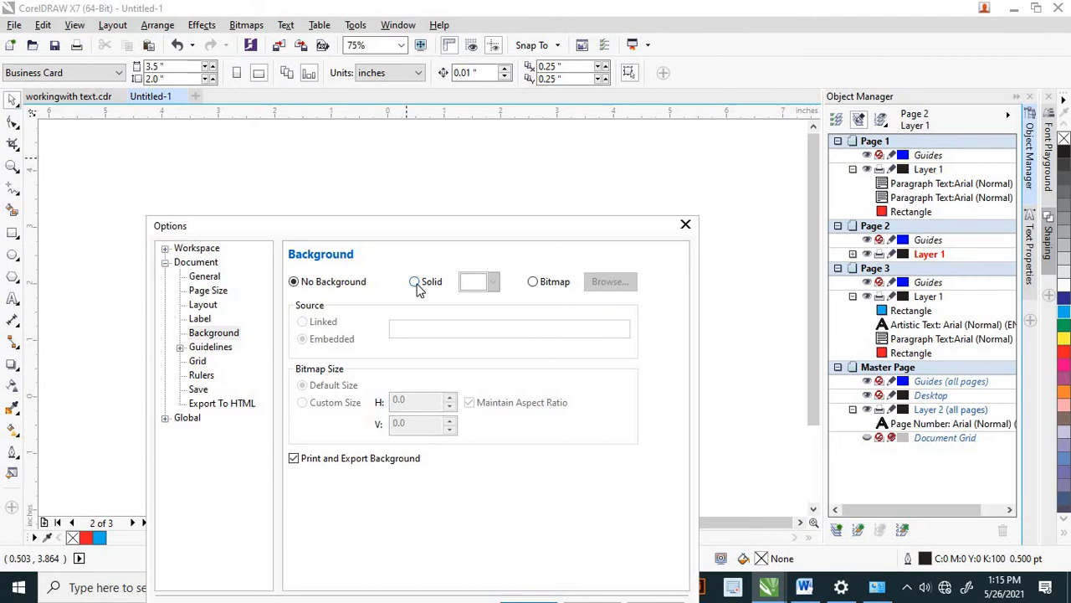
left_click(415, 282)
left_click(493, 283)
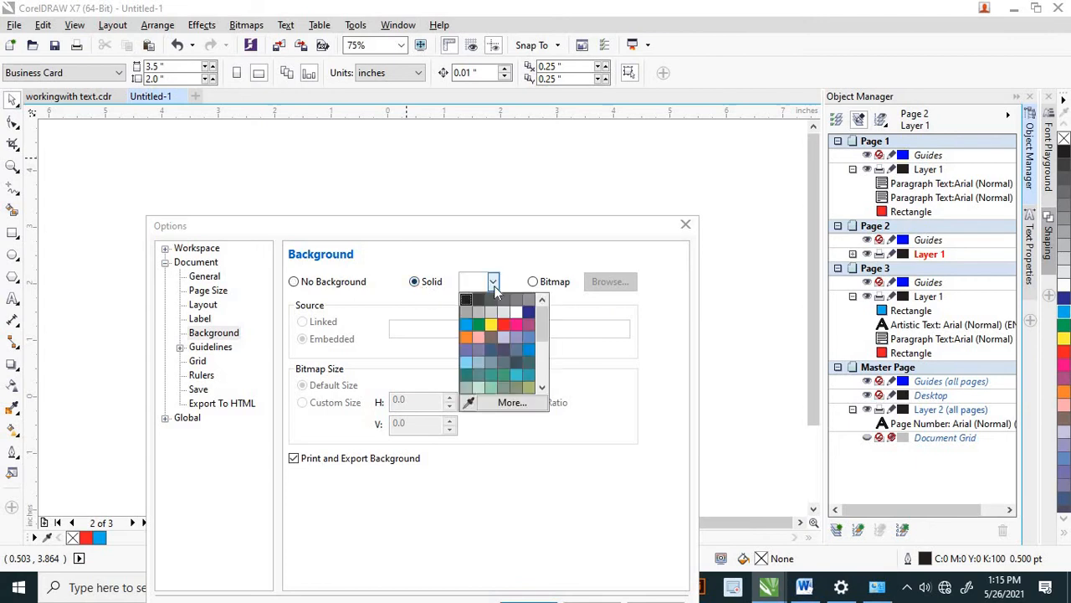
left_click(529, 338)
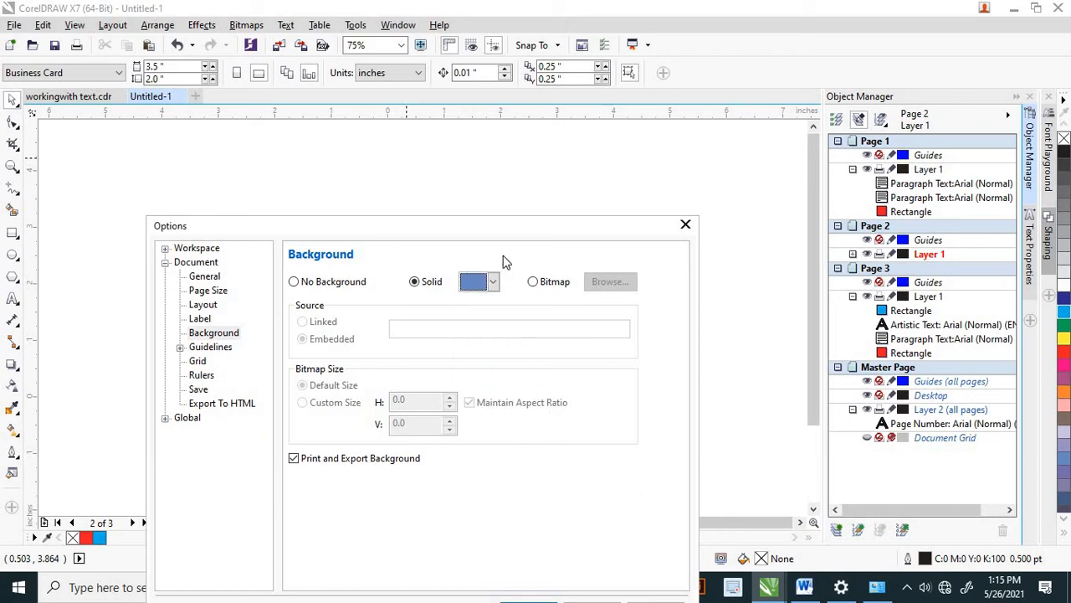
left_click_drag(515, 227, 521, 133)
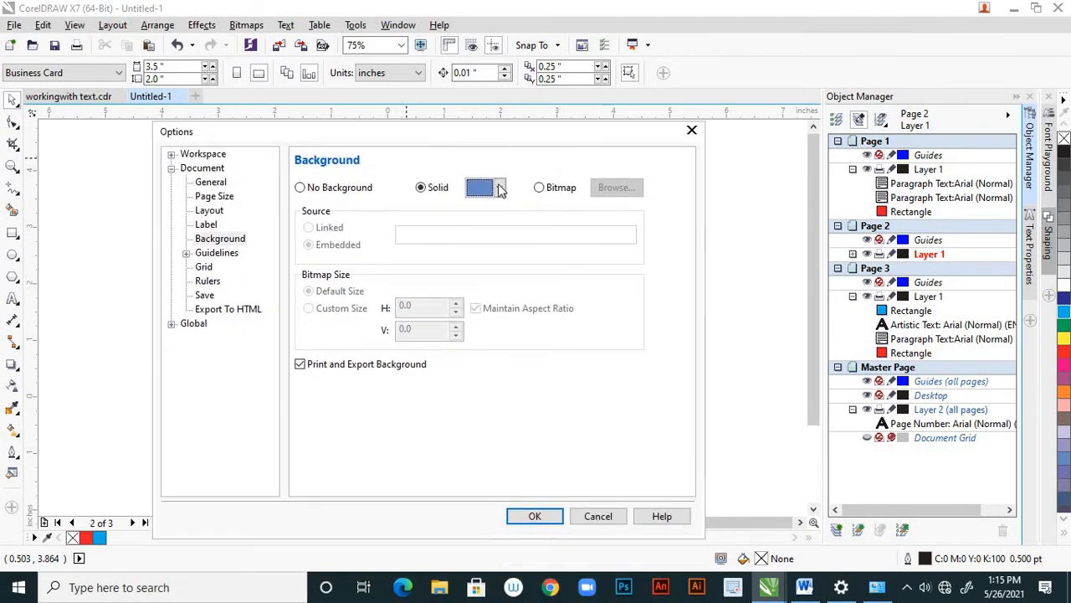
left_click(530, 512)
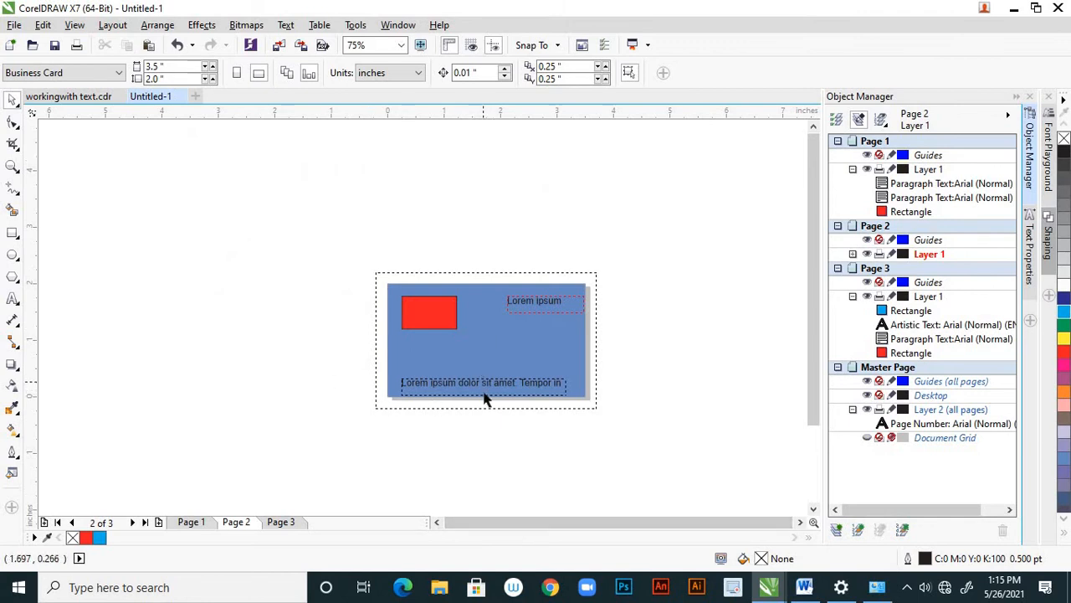
Step: Fill both Lorem ipsum paragraph texts on page 2 with white
scroll(484, 393, "up", 1)
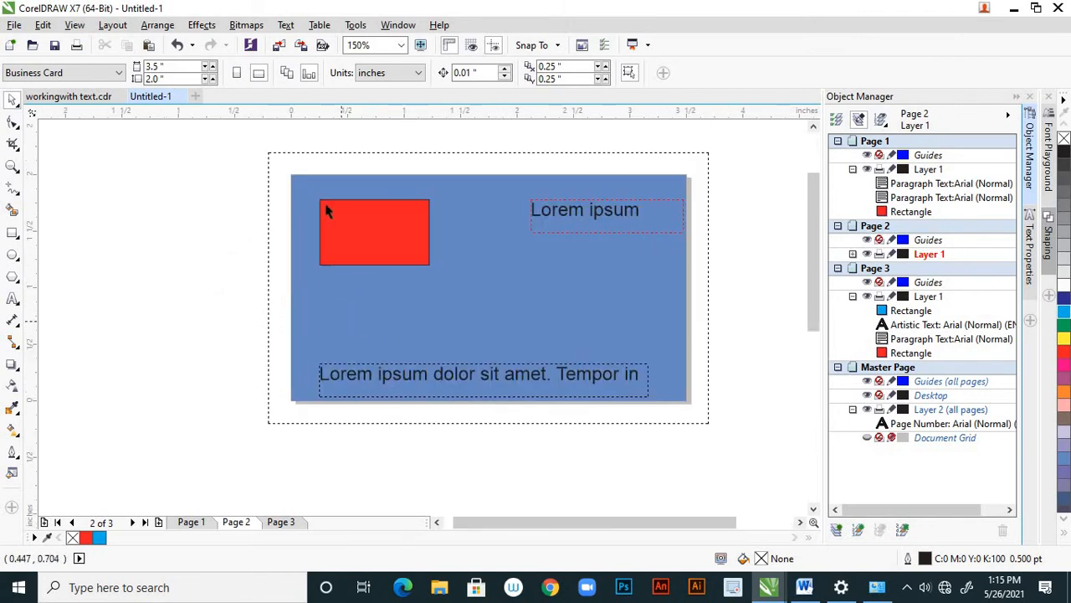
left_click(443, 377)
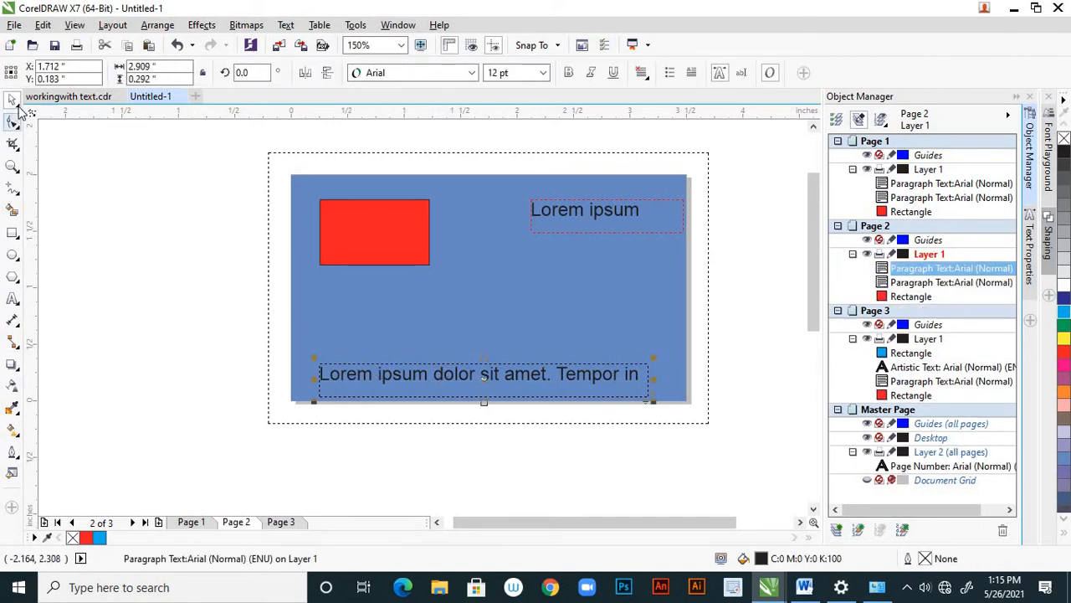
left_click(1067, 287)
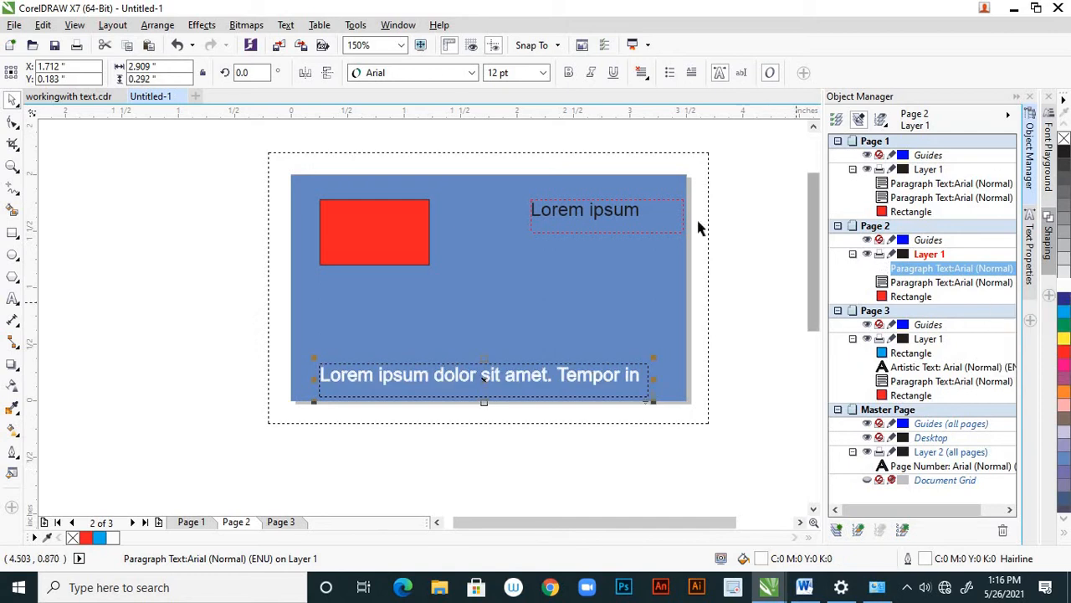
left_click(627, 211)
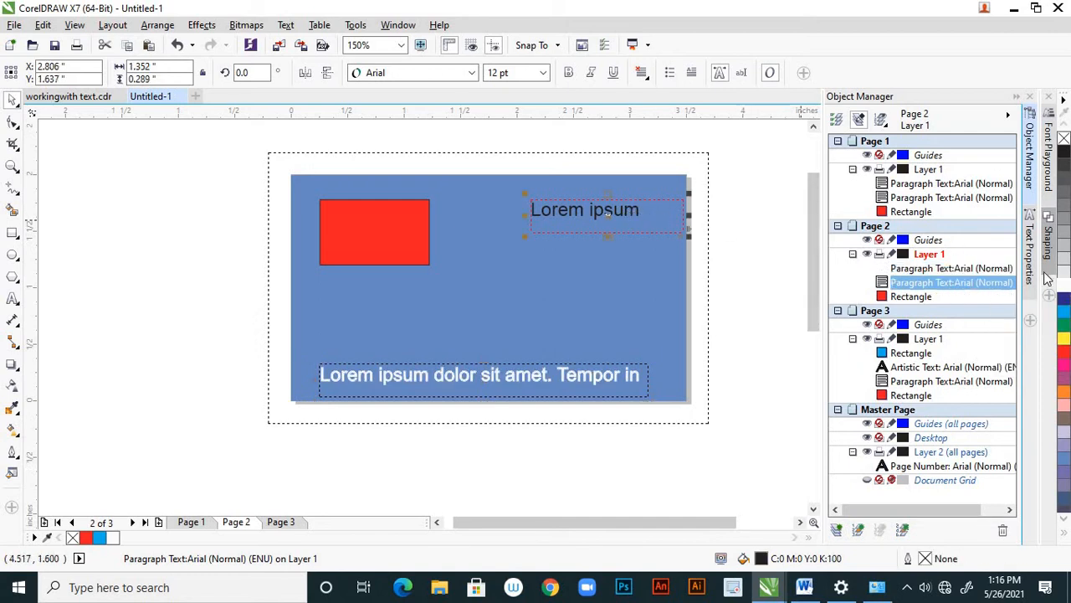
left_click(1066, 287)
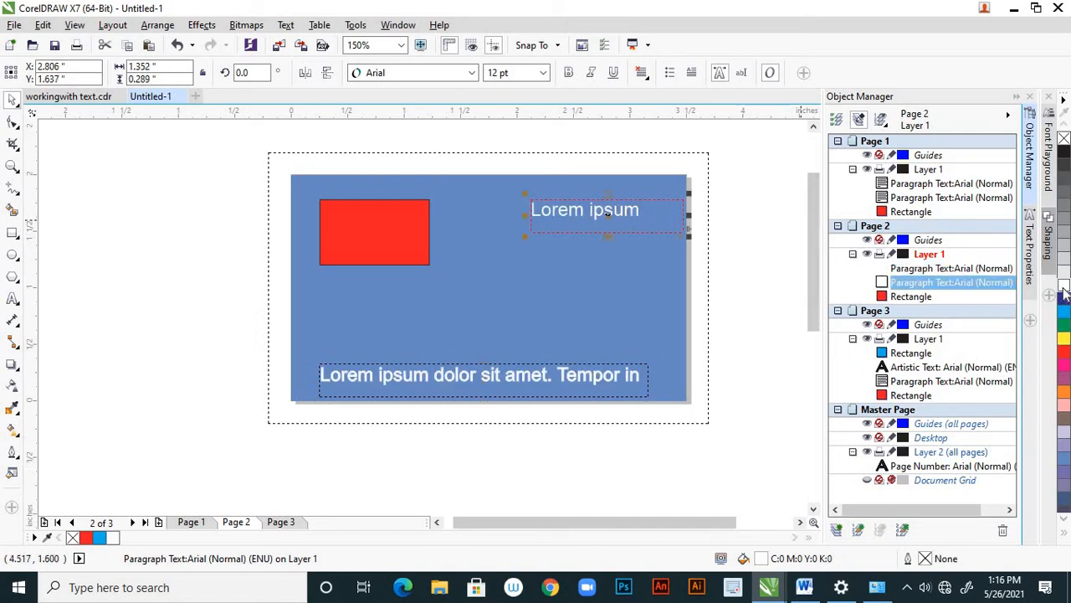
Step: Change the fill of the red rectangle on page 2 to yellow and deselect it
left_click(399, 238)
left_click(1064, 338)
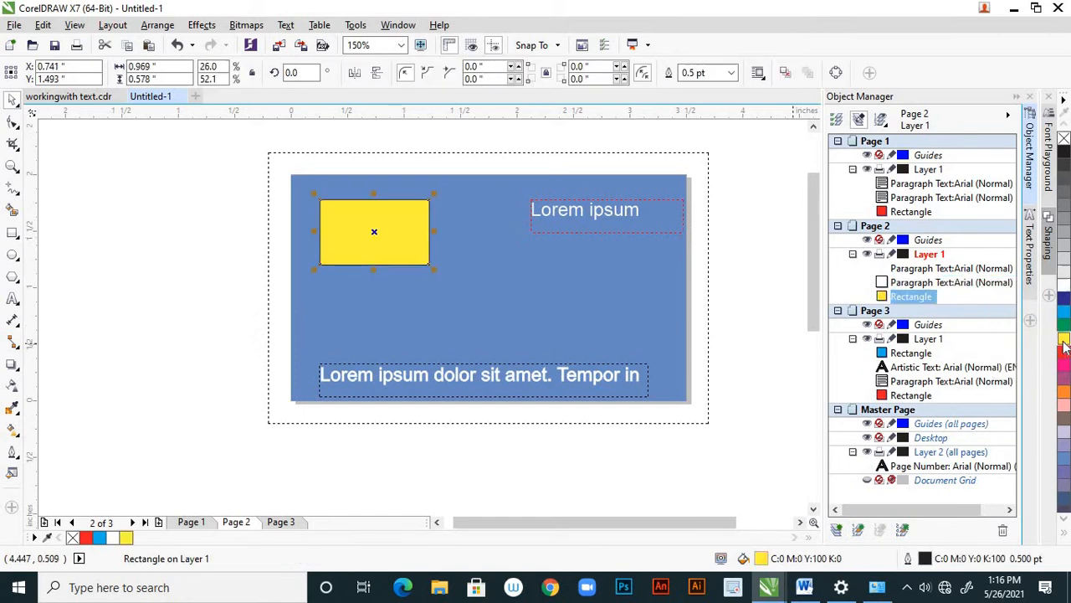
left_click(694, 318)
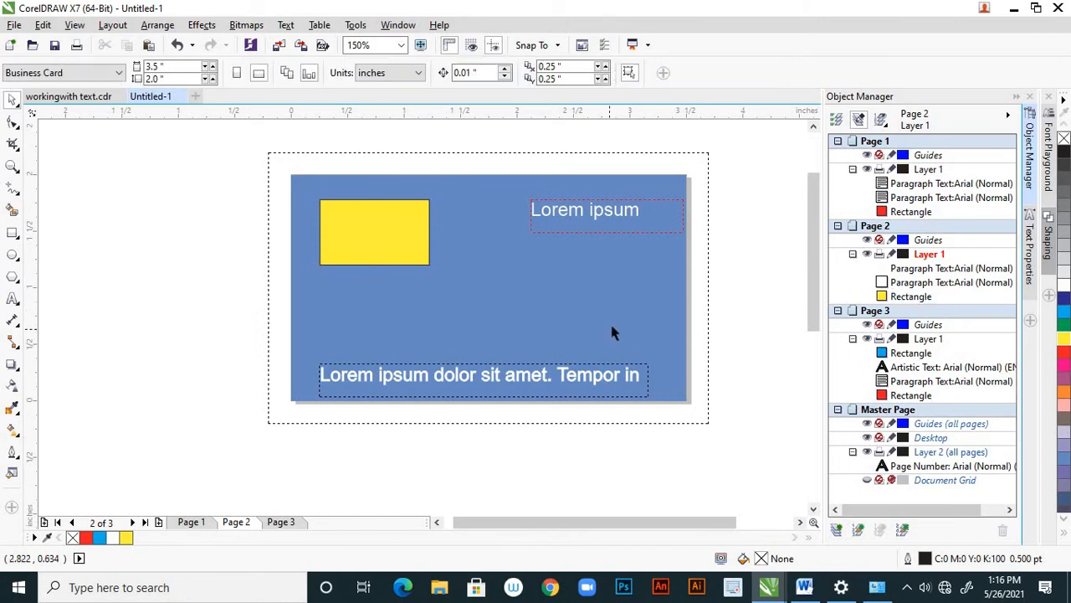
Step: Check the page background on page 1 and set it back to No Background
scroll(609, 328, "down", 2)
scroll(657, 350, "down", 2)
scroll(670, 371, "up", 2)
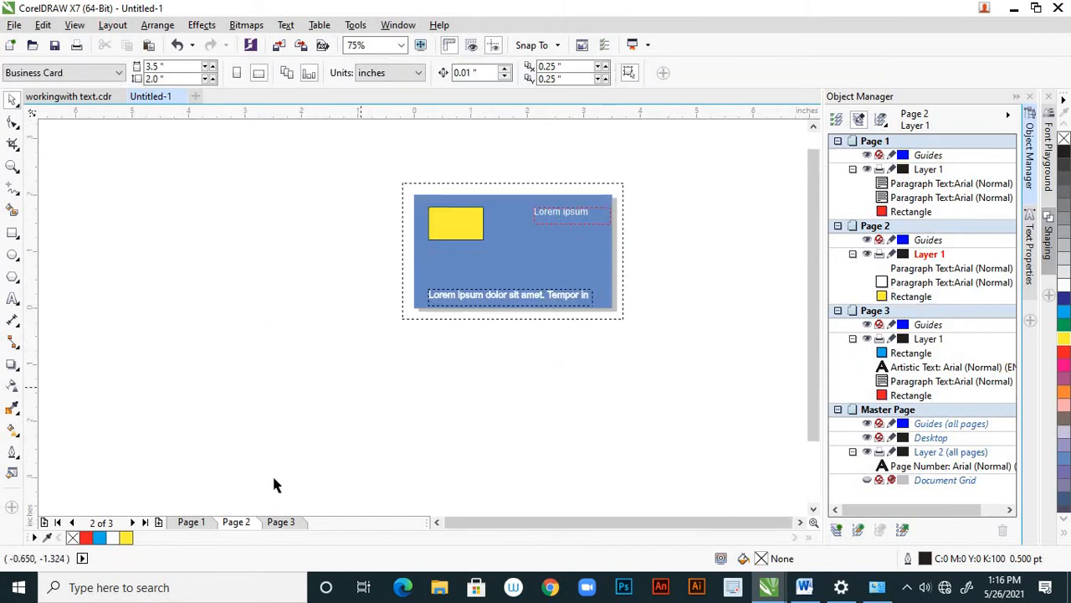
left_click(190, 522)
scroll(513, 328, "down", 4)
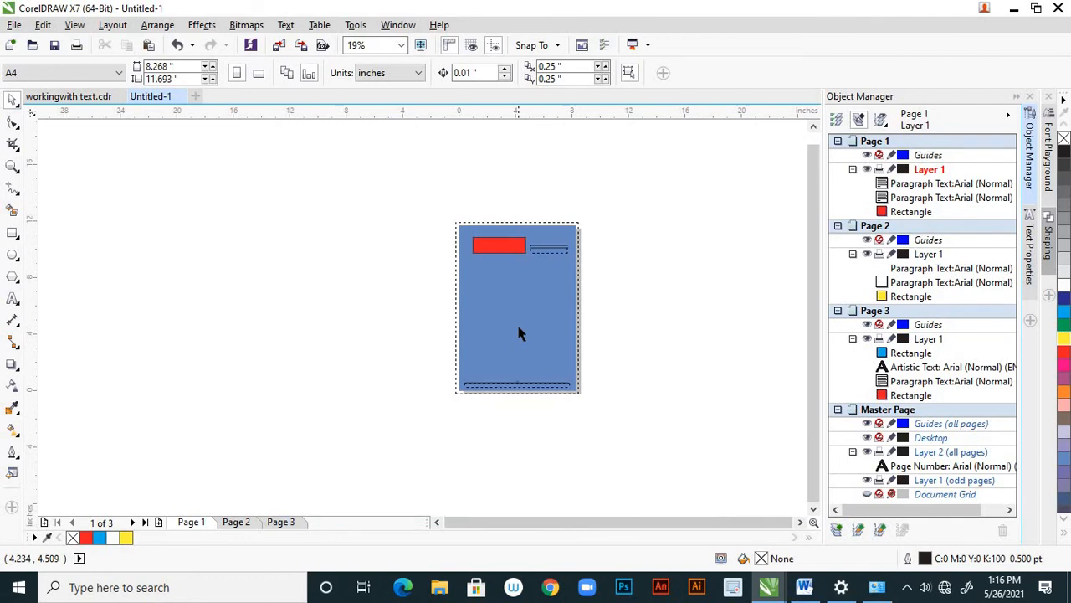
scroll(577, 242, "up", 2)
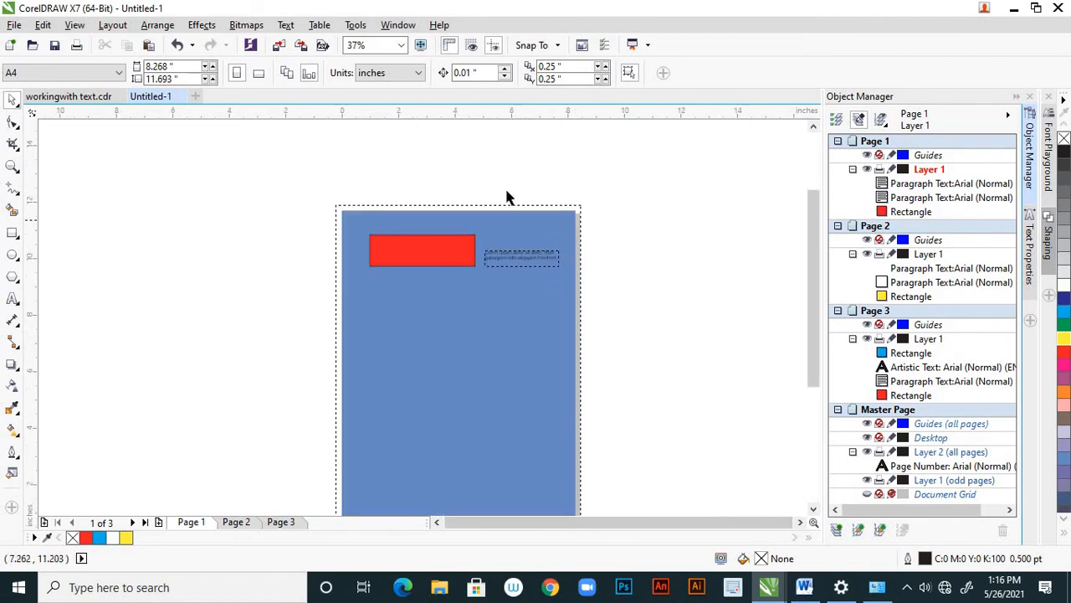
left_click(355, 25)
left_click(369, 44)
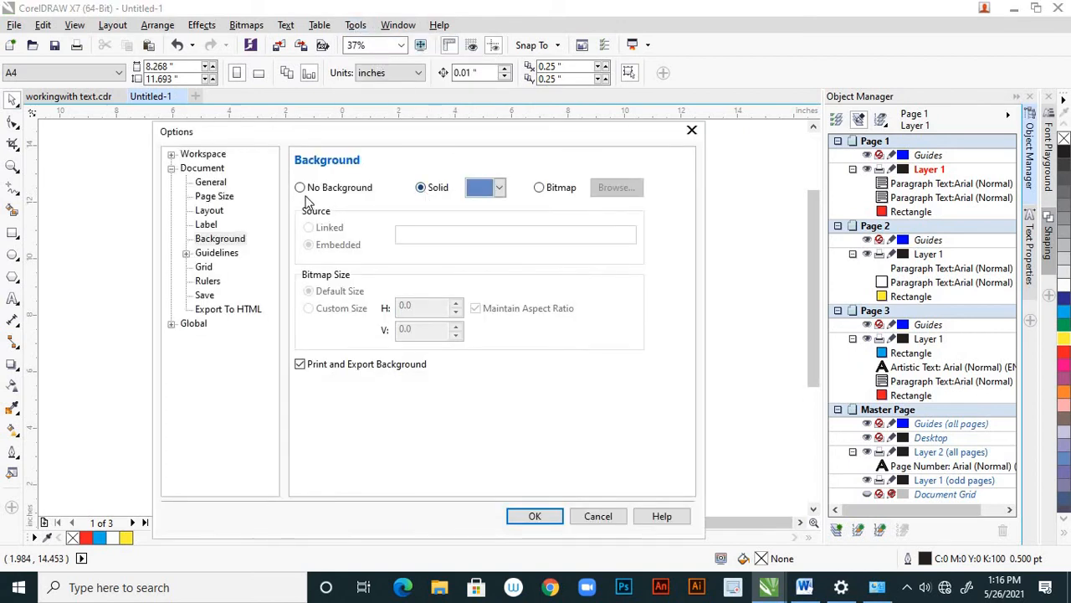
left_click(301, 187)
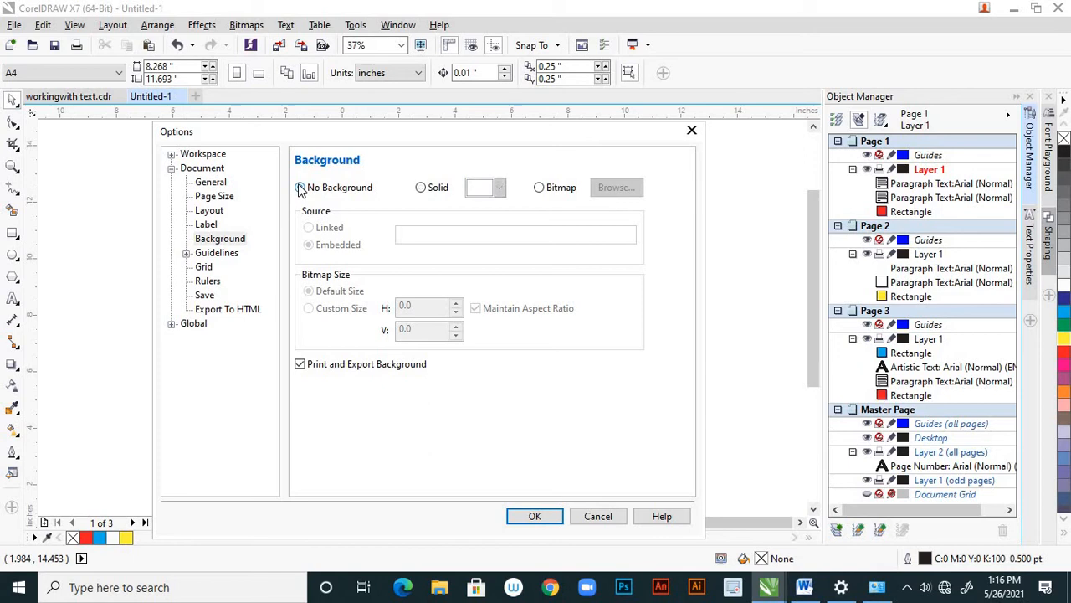
left_click(532, 516)
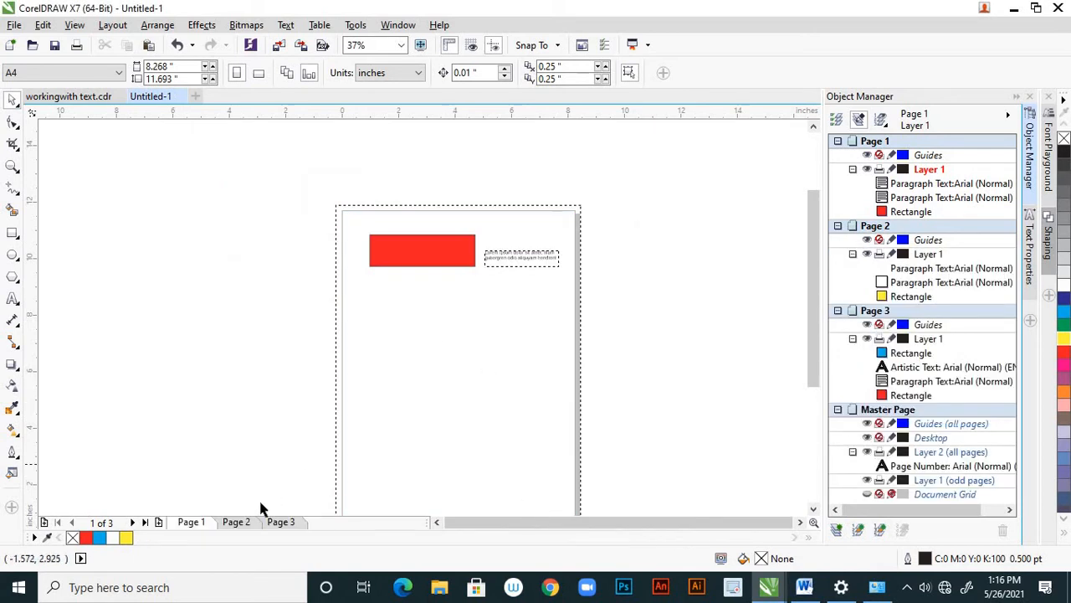
Step: On page 2, switch the page background type to Bitmap and browse for an image file
left_click(236, 521)
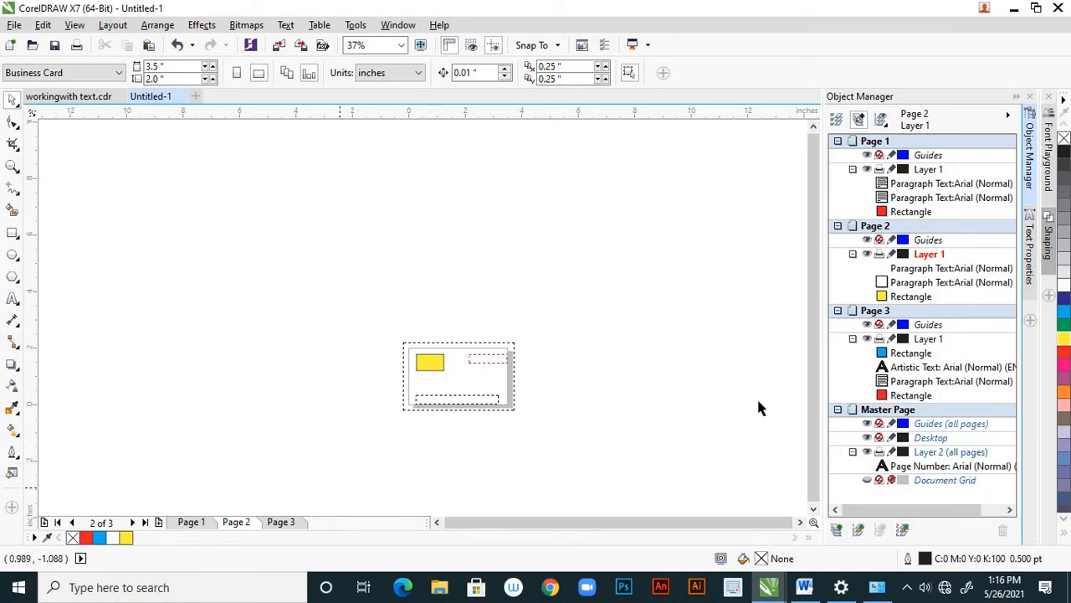
scroll(494, 367, "up", 2)
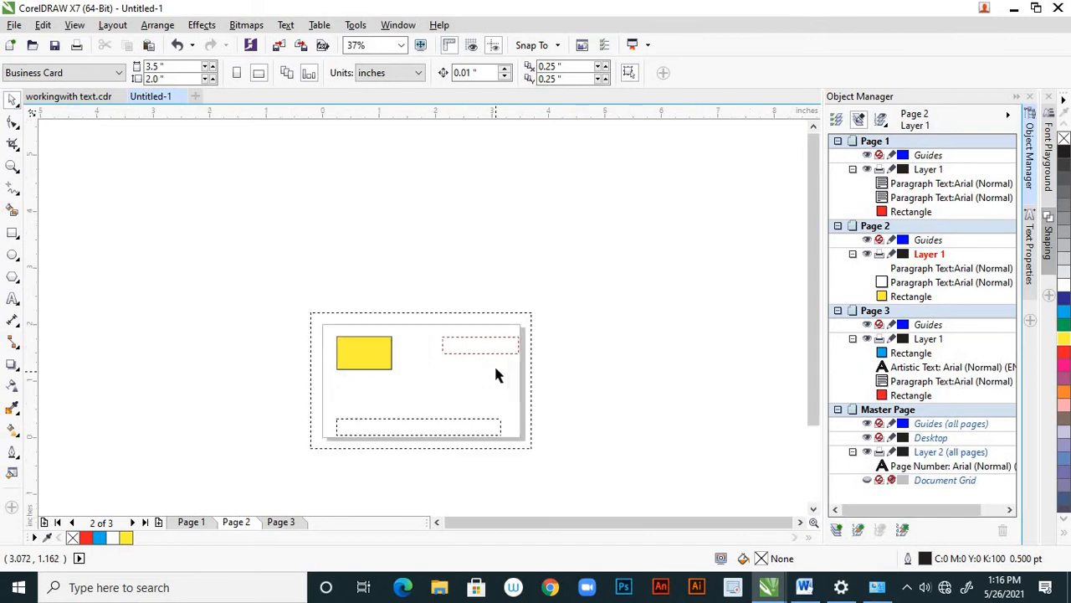
left_click(357, 25)
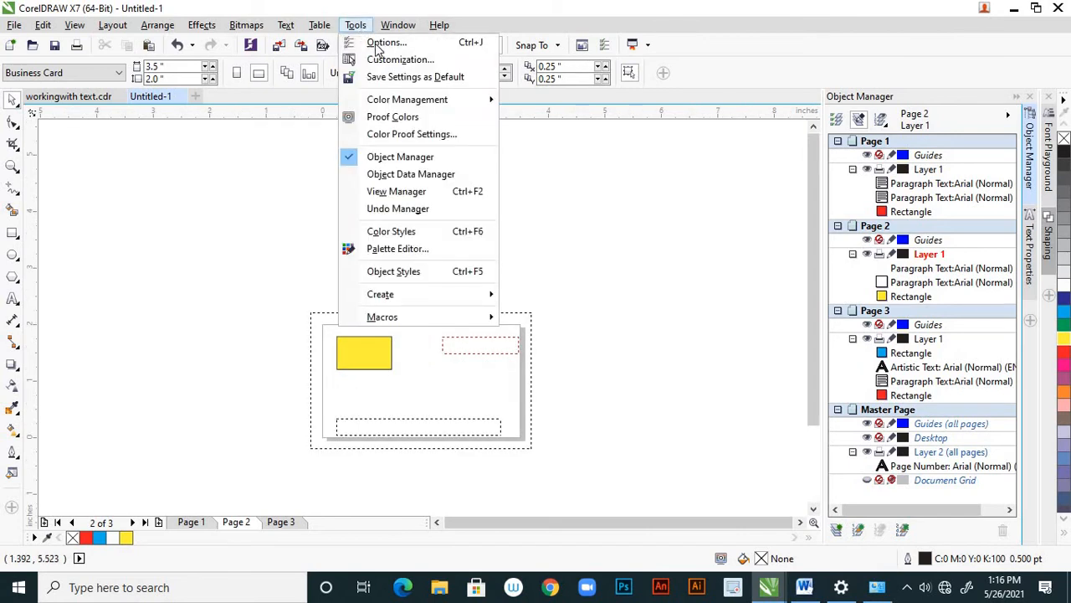
left_click(383, 39)
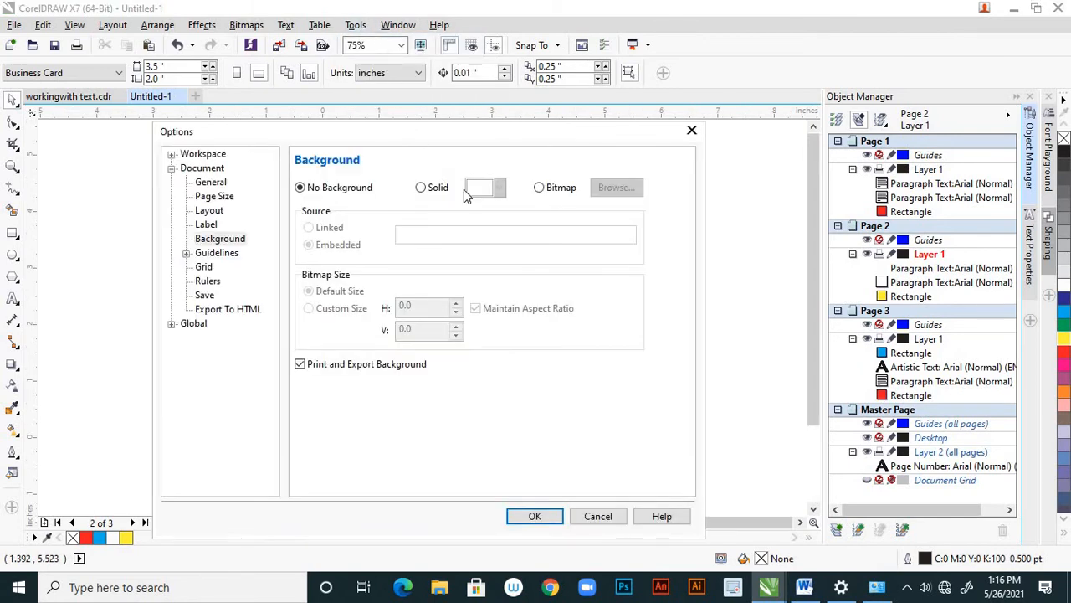
left_click(540, 189)
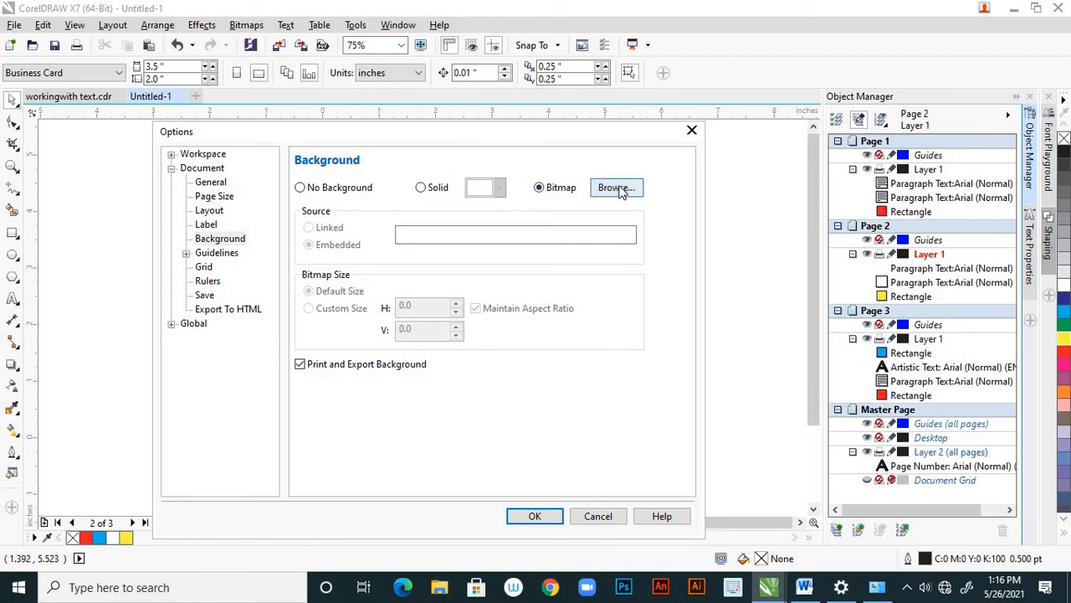
left_click(617, 188)
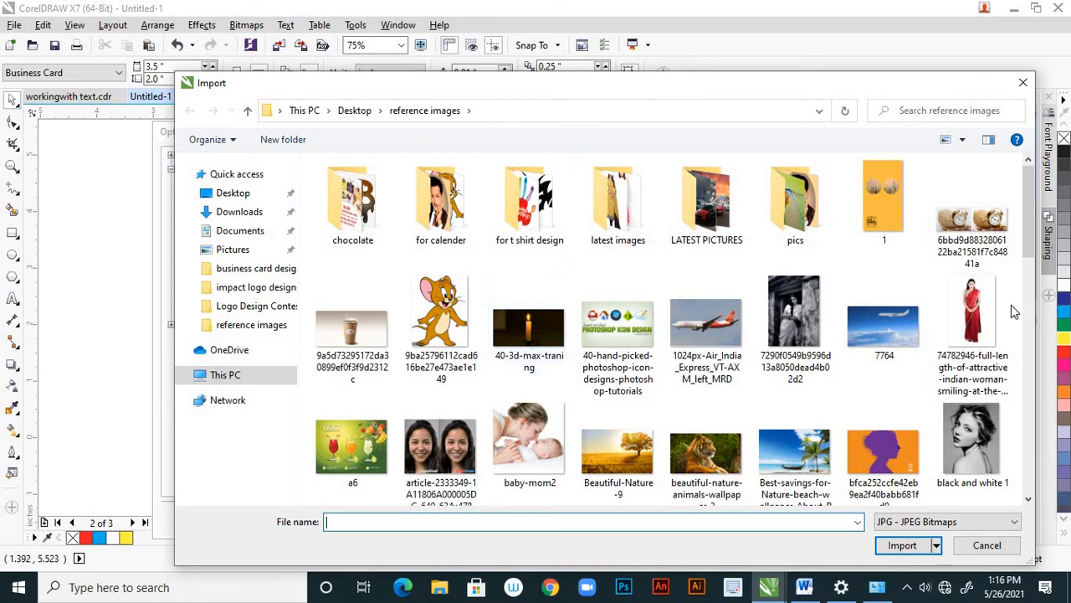
Step: Import the cartoon mouse image d3d72562121f7dbd87d17d3f39ef9cf0 from the reference images folder as the background bitmap
scroll(1032, 280, "down", 3)
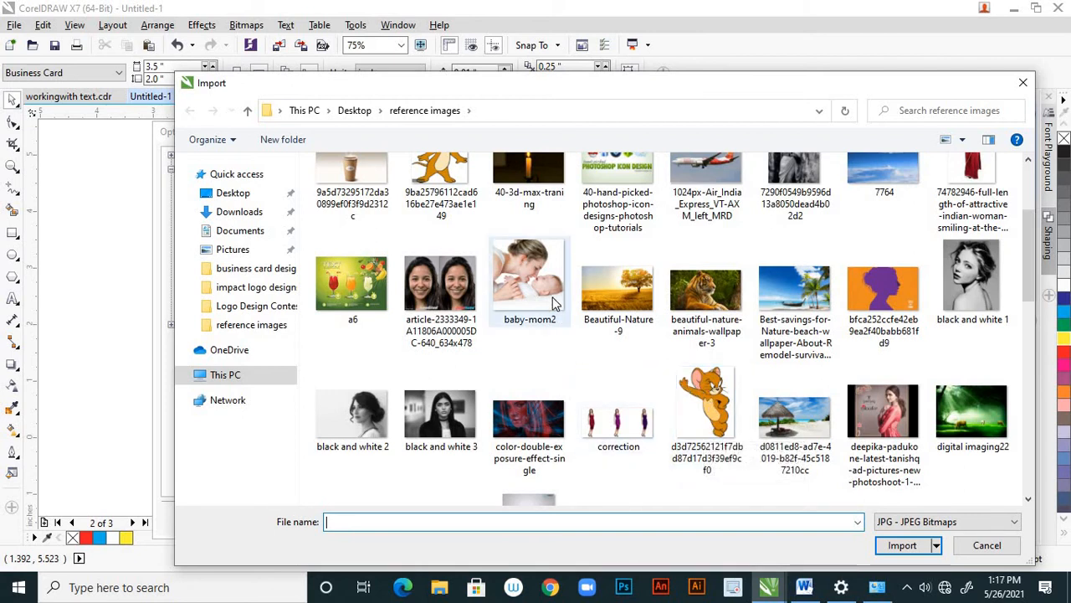
scroll(638, 381, "down", 1)
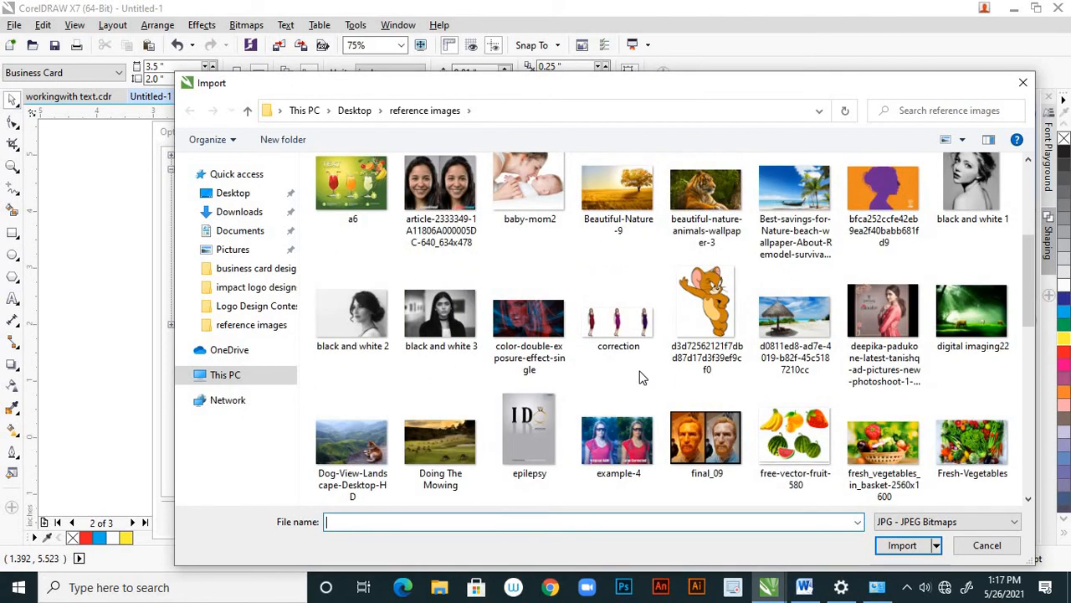
scroll(641, 376, "up", 2)
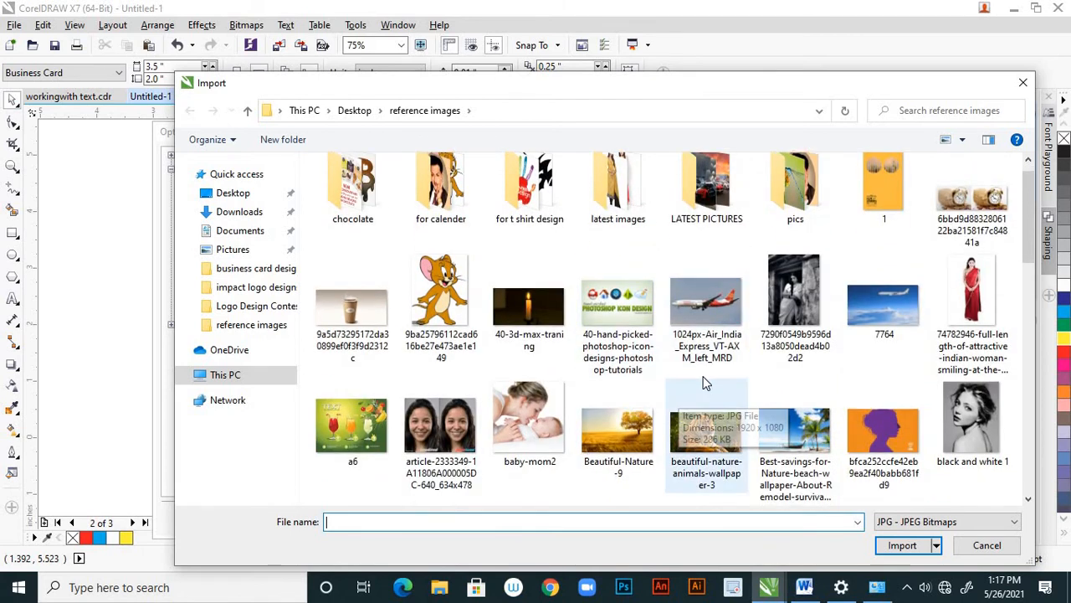
scroll(703, 368, "down", 5)
scroll(703, 346, "up", 1)
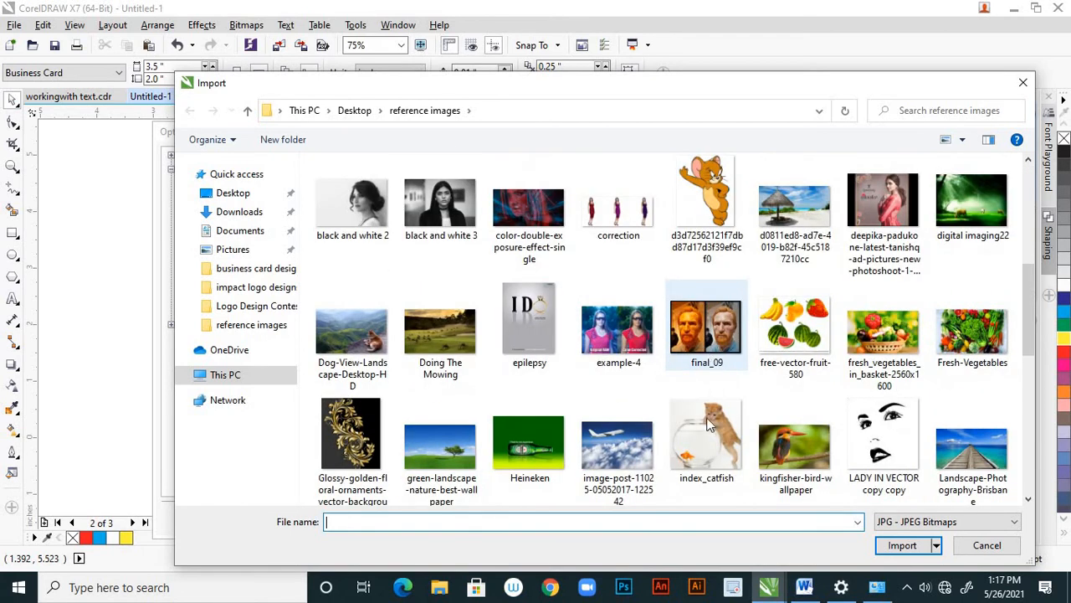
left_click(708, 213)
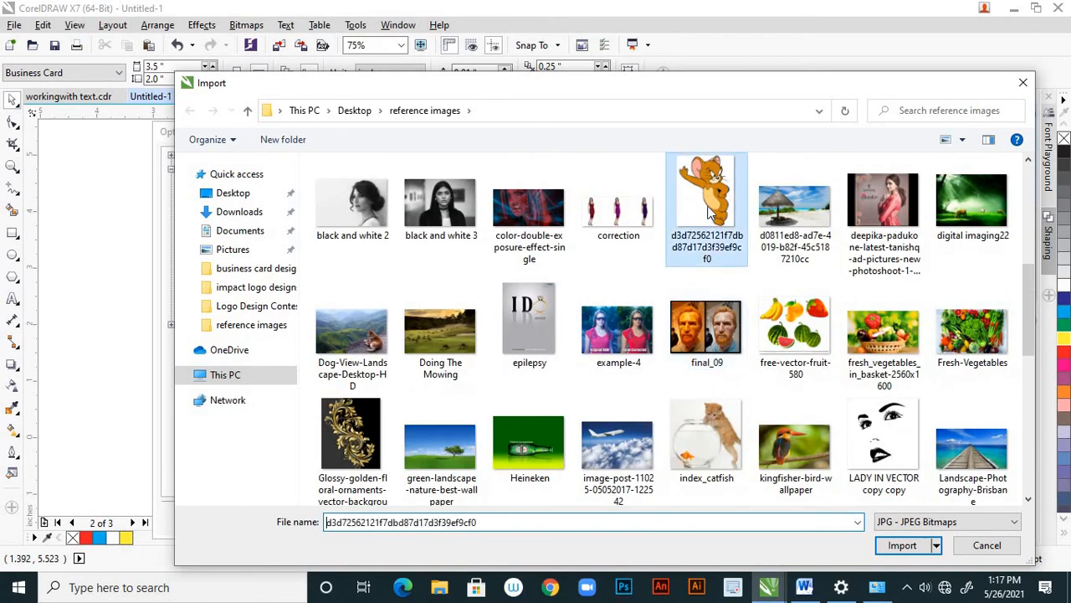
left_click(890, 545)
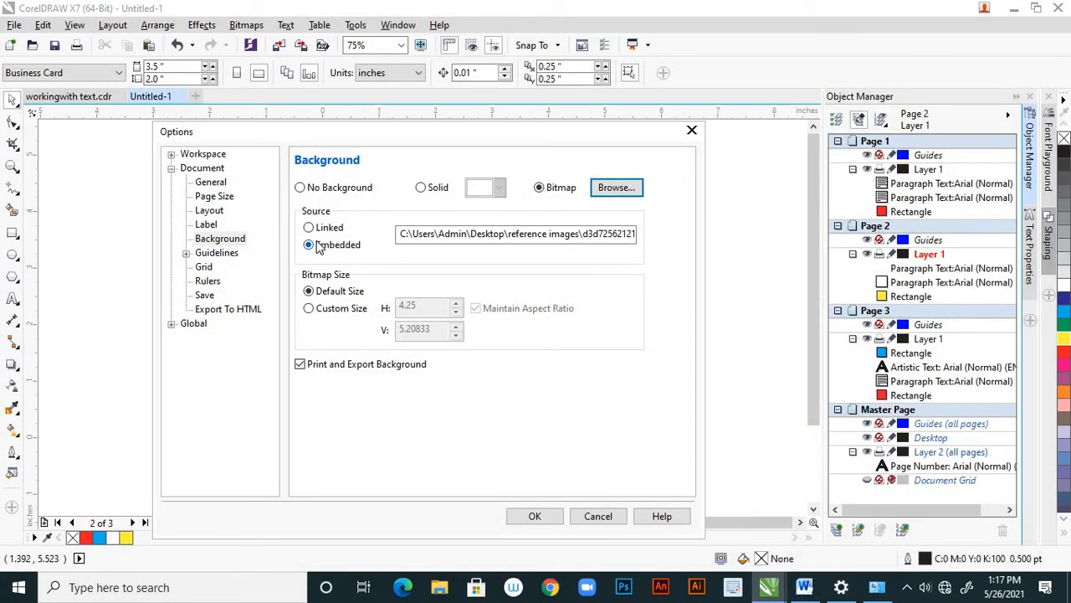
Step: Set the background bitmap's source to Linked and apply the page background
left_click_drag(468, 144, 519, 236)
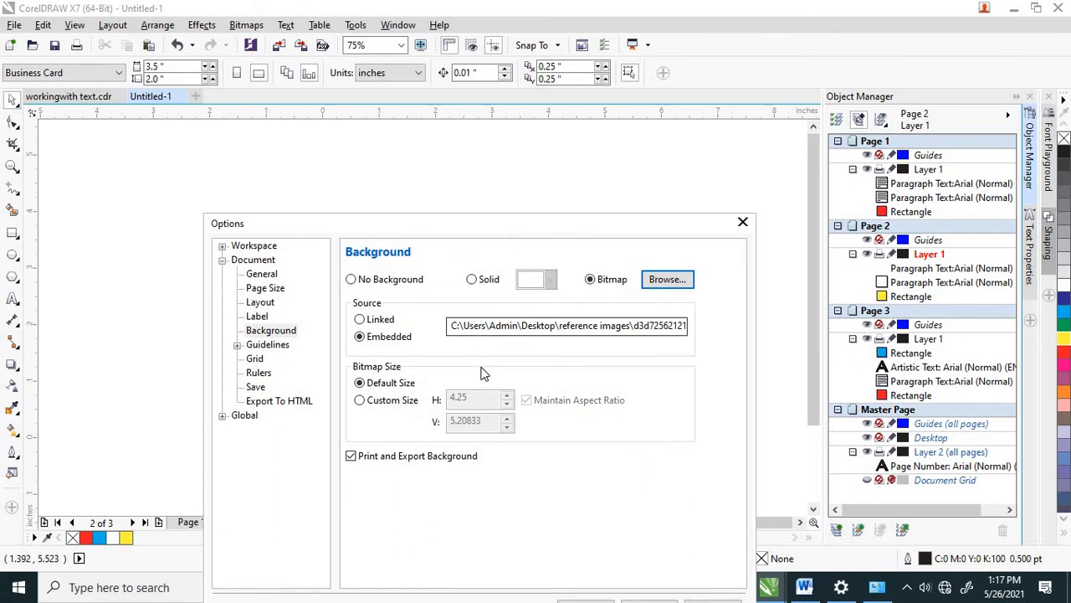
left_click(361, 321)
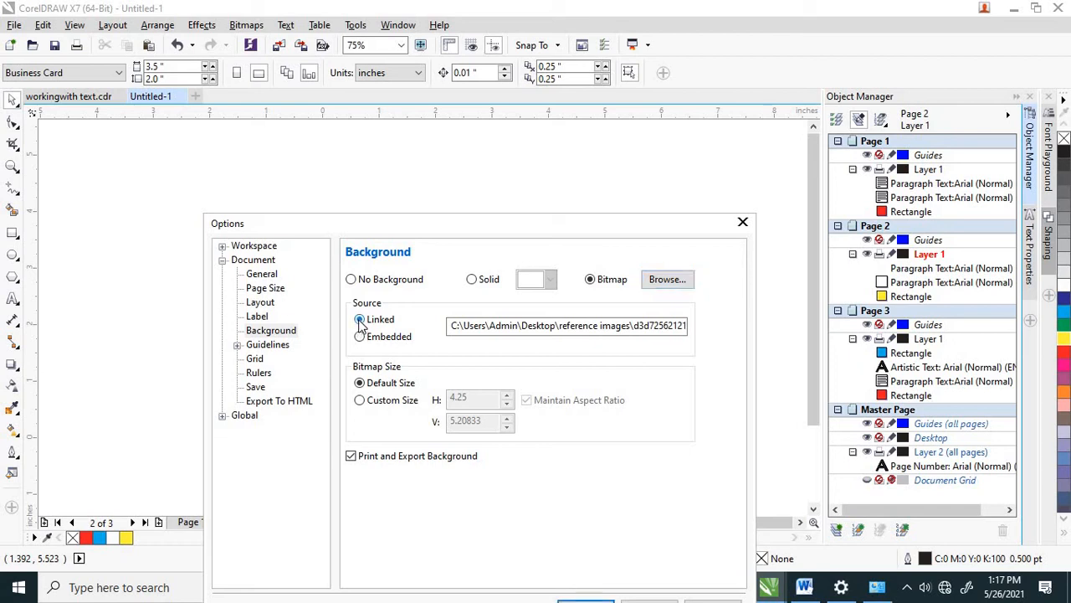
left_click_drag(476, 173, 477, 137)
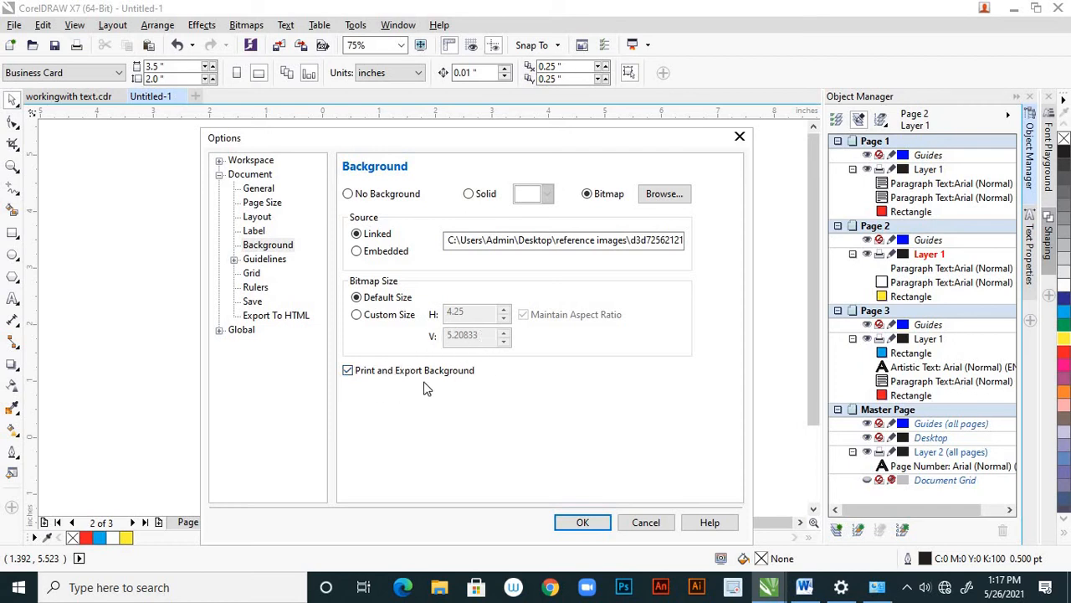
left_click(584, 522)
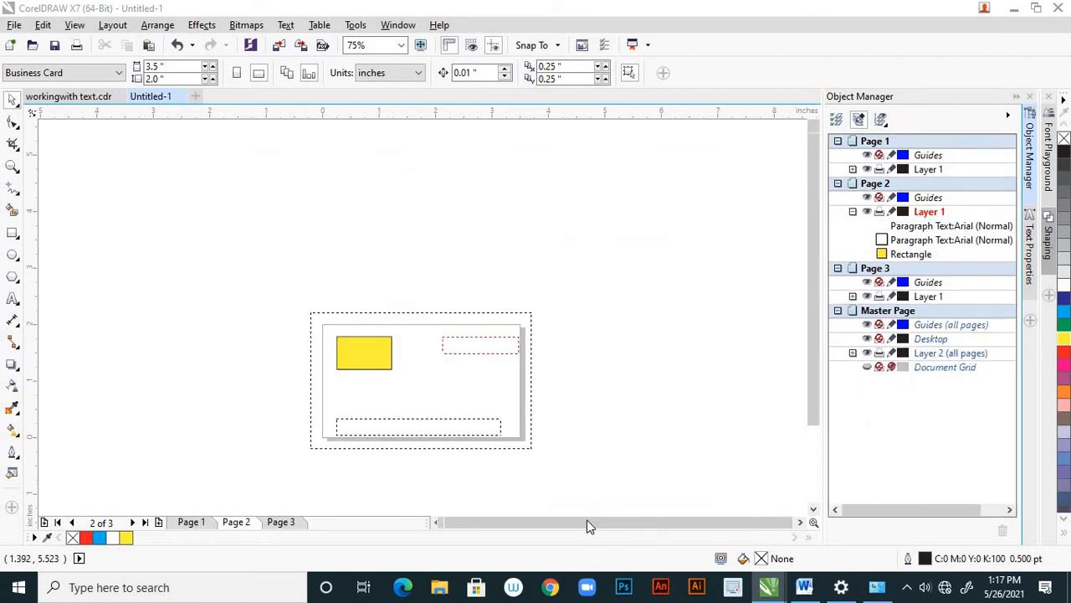
Step: Examine how the bitmap background fills page 3, page 1 and the business card on page 2
scroll(604, 307, "down", 2)
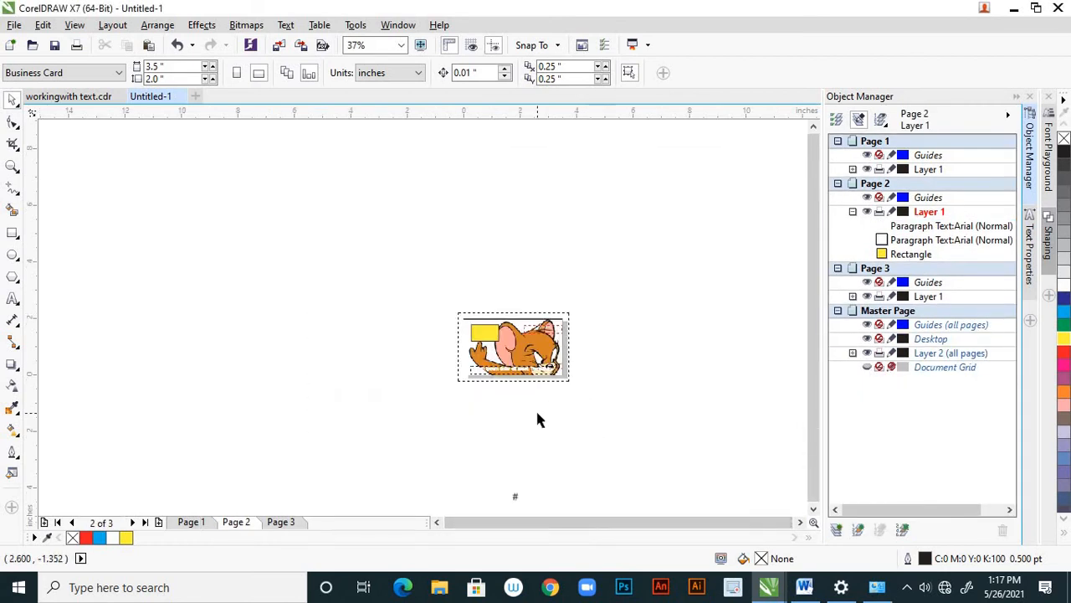
left_click(283, 525)
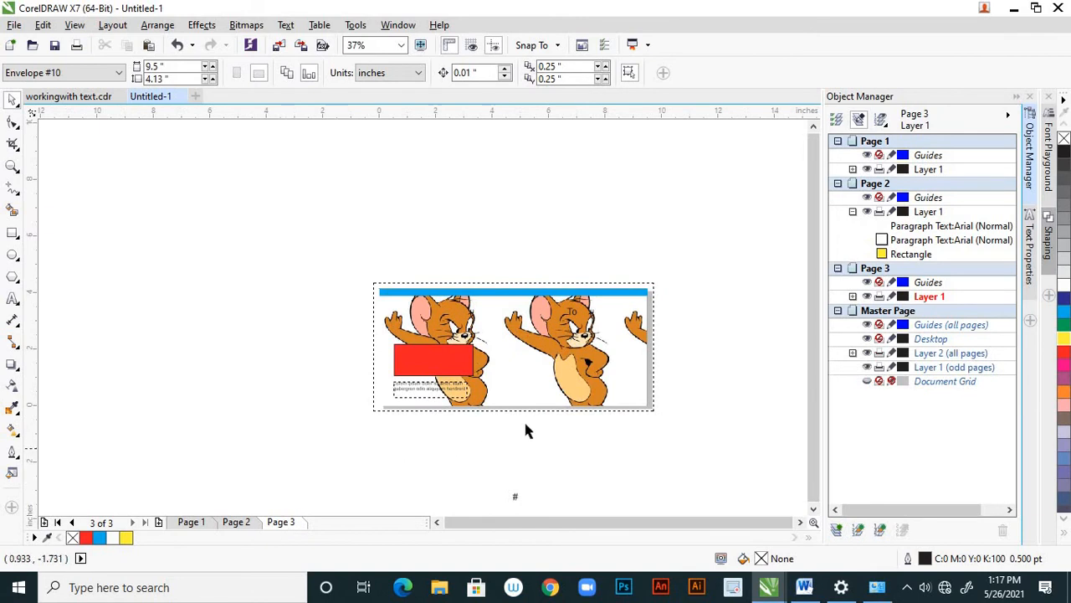
left_click(201, 525)
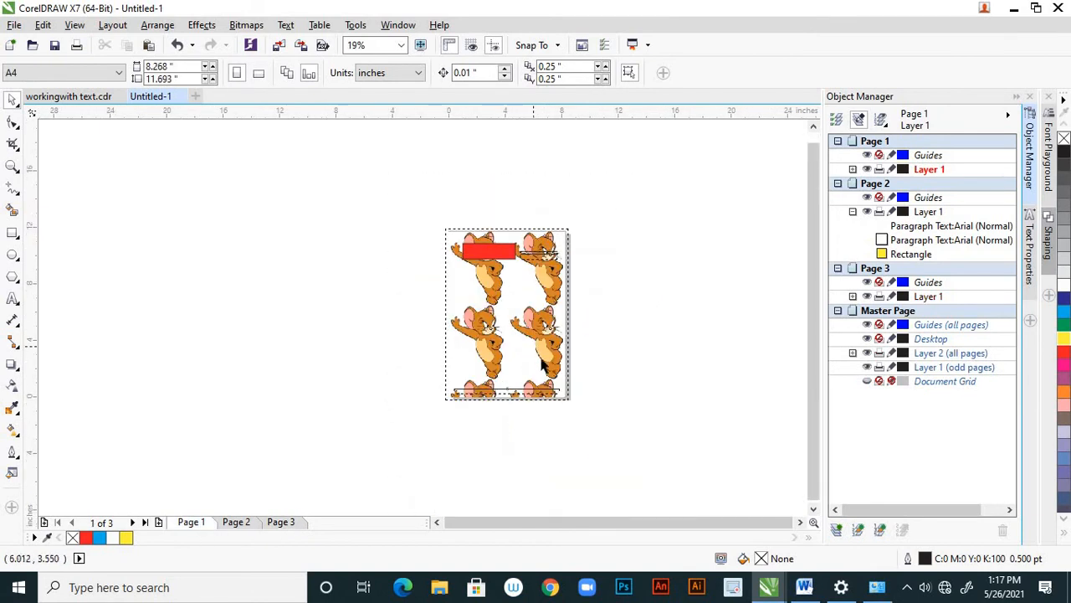
left_click(236, 522)
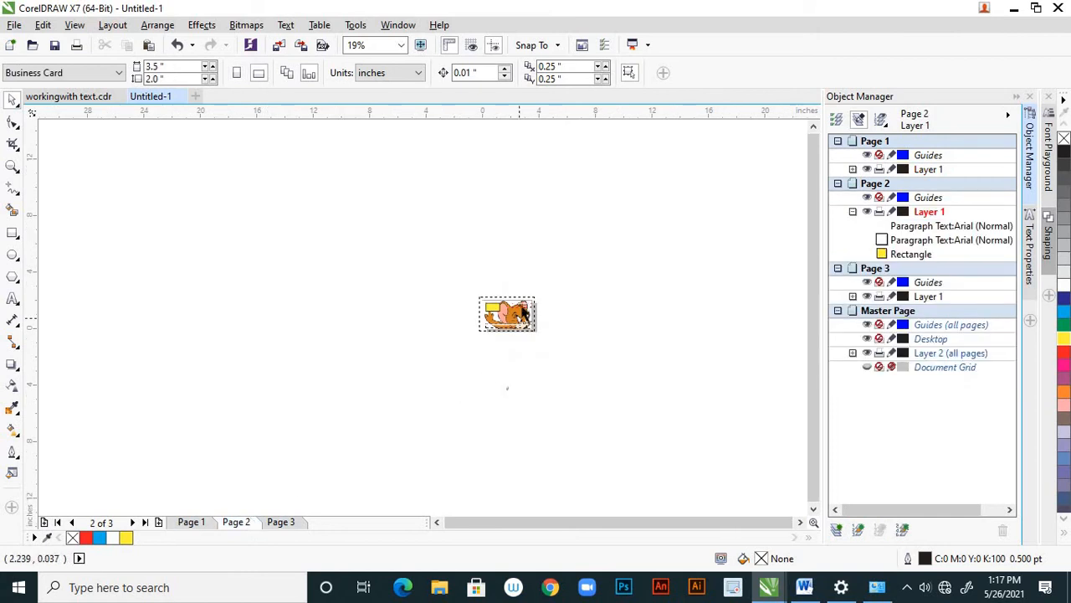
scroll(519, 309, "up", 2)
scroll(515, 311, "up", 1)
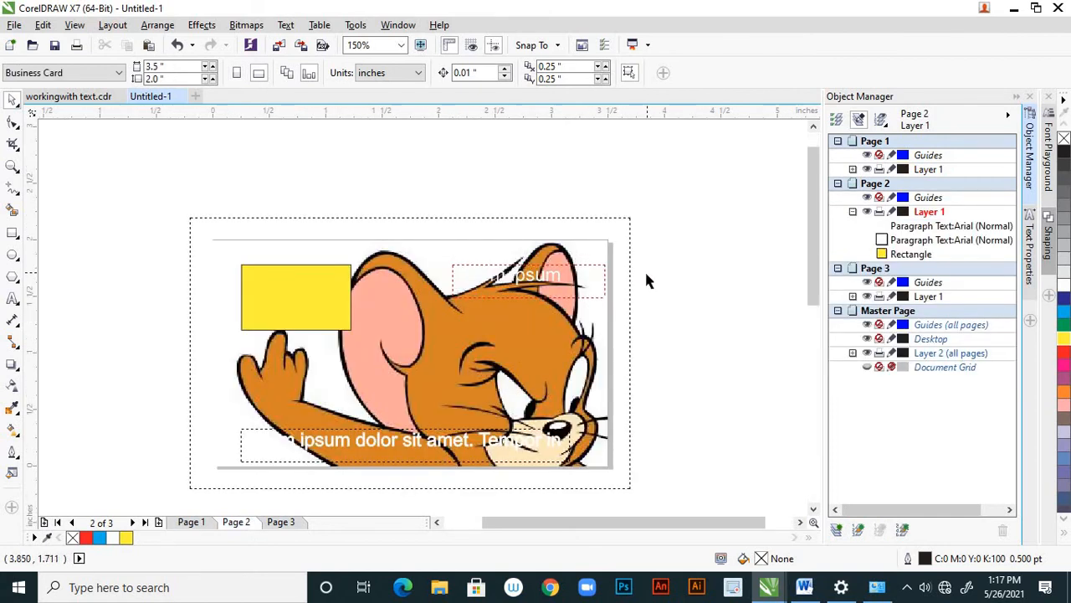
scroll(482, 322, "down", 1)
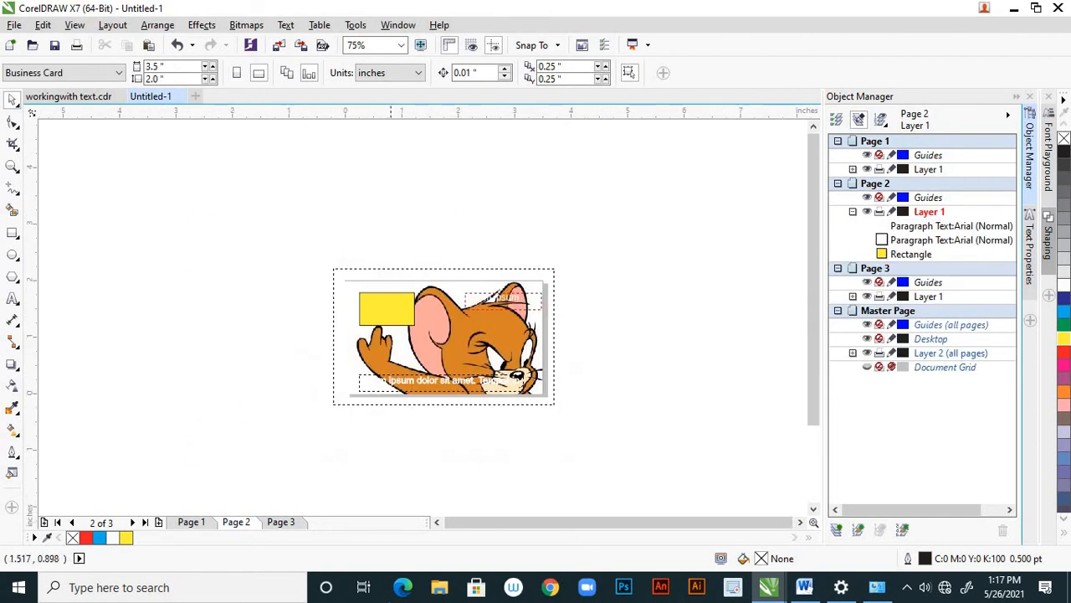
Step: Set the page background back to No Background and check pages 1 and 2
left_click(355, 26)
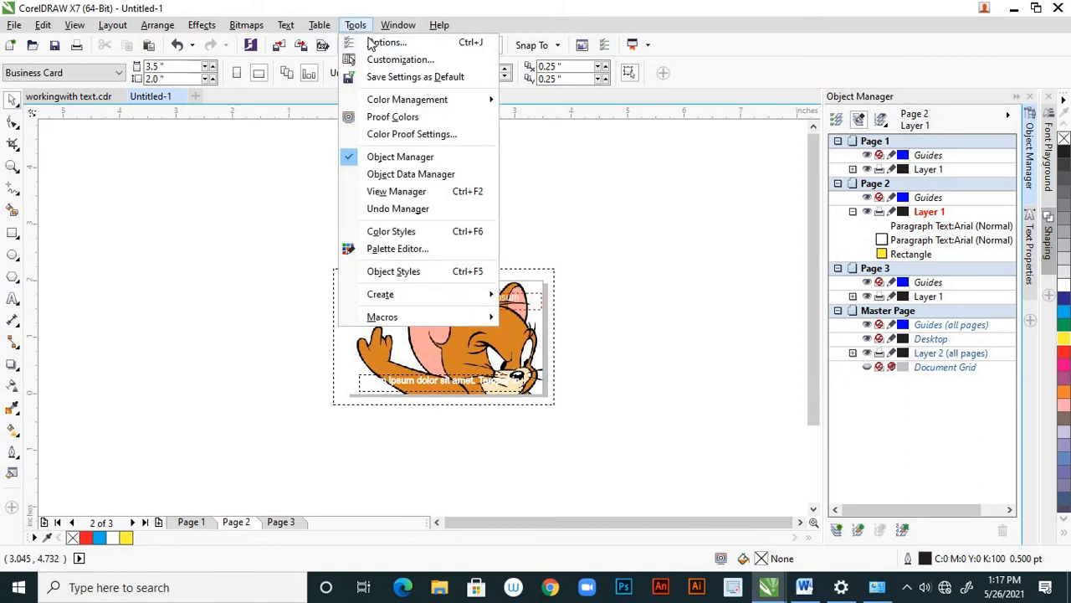
left_click(373, 43)
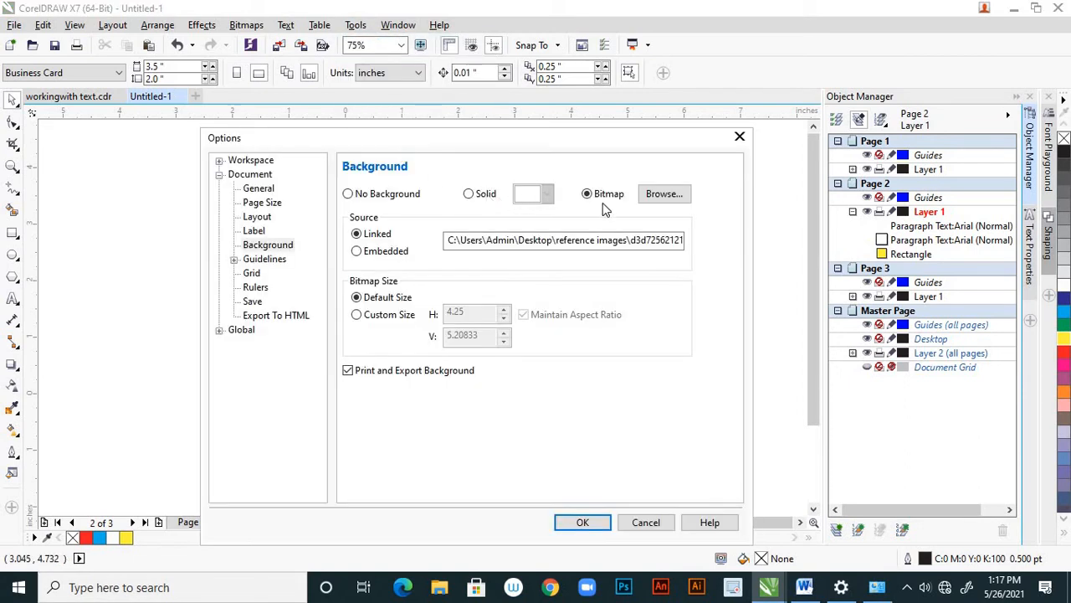
left_click(349, 195)
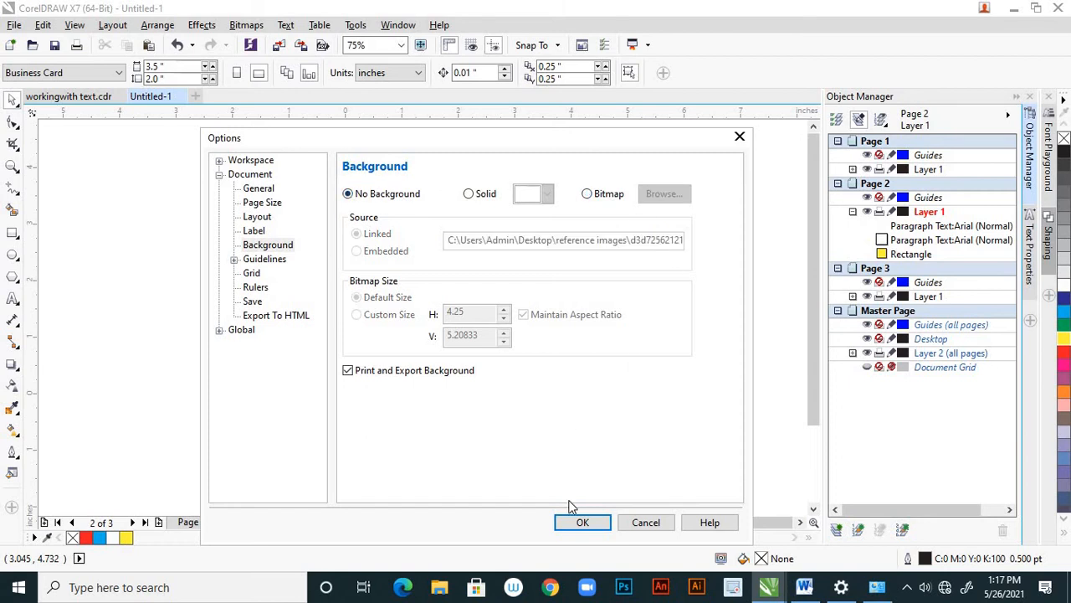
left_click(585, 523)
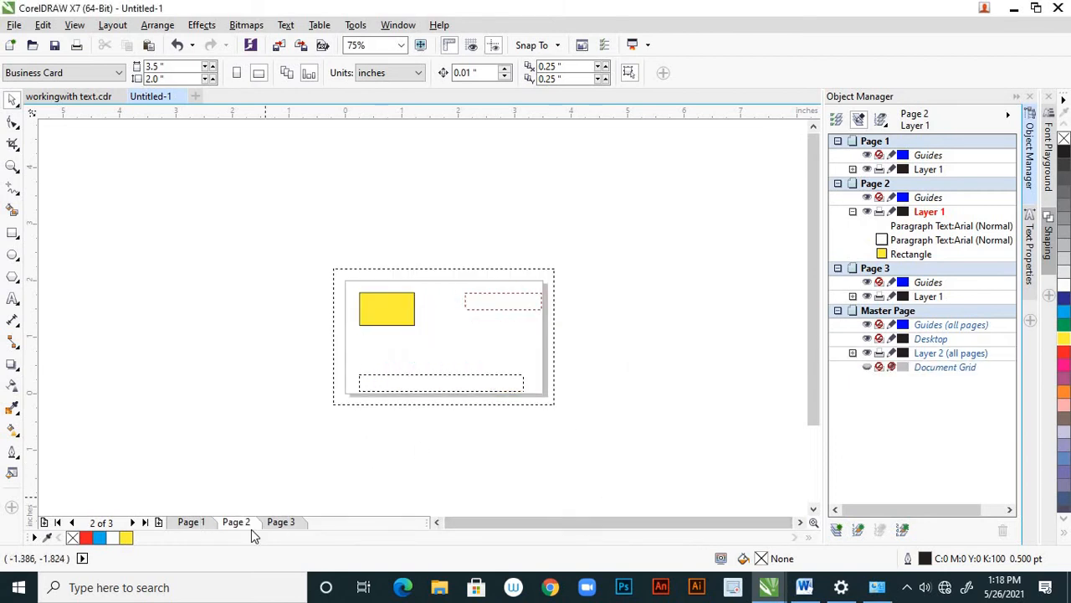
left_click(200, 524)
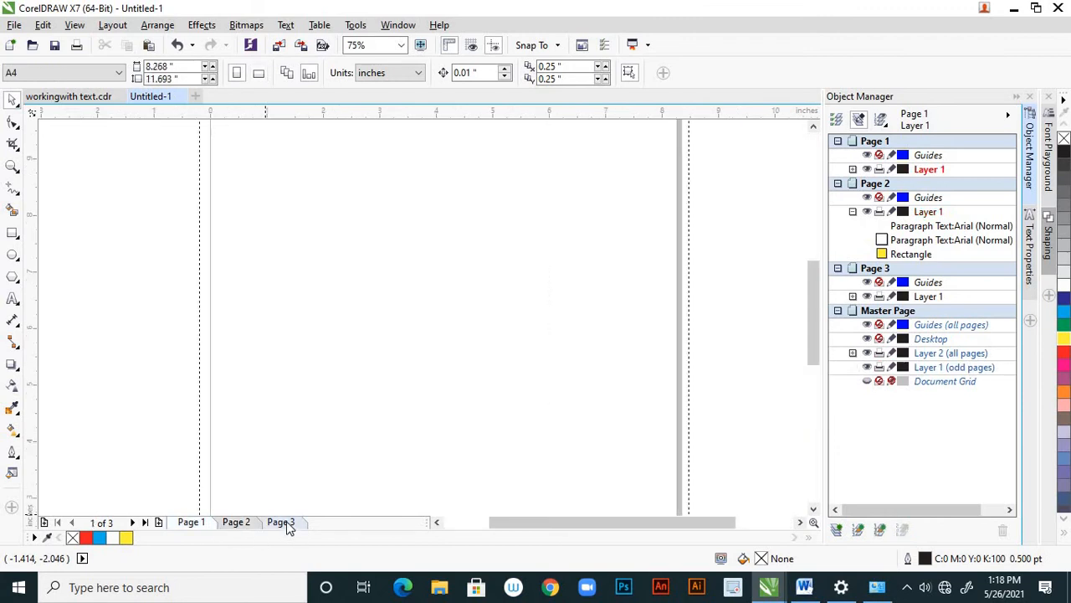
left_click(234, 521)
left_click(207, 521)
left_click(236, 523)
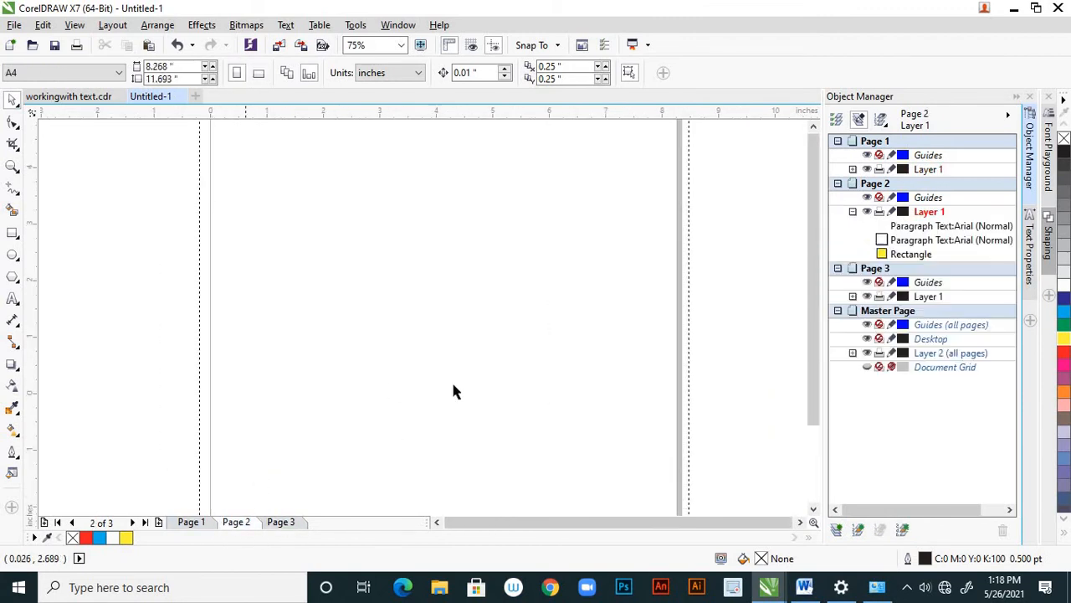
Step: Review the page layout options for page 2, including the facing pages note, and close them
left_click(123, 27)
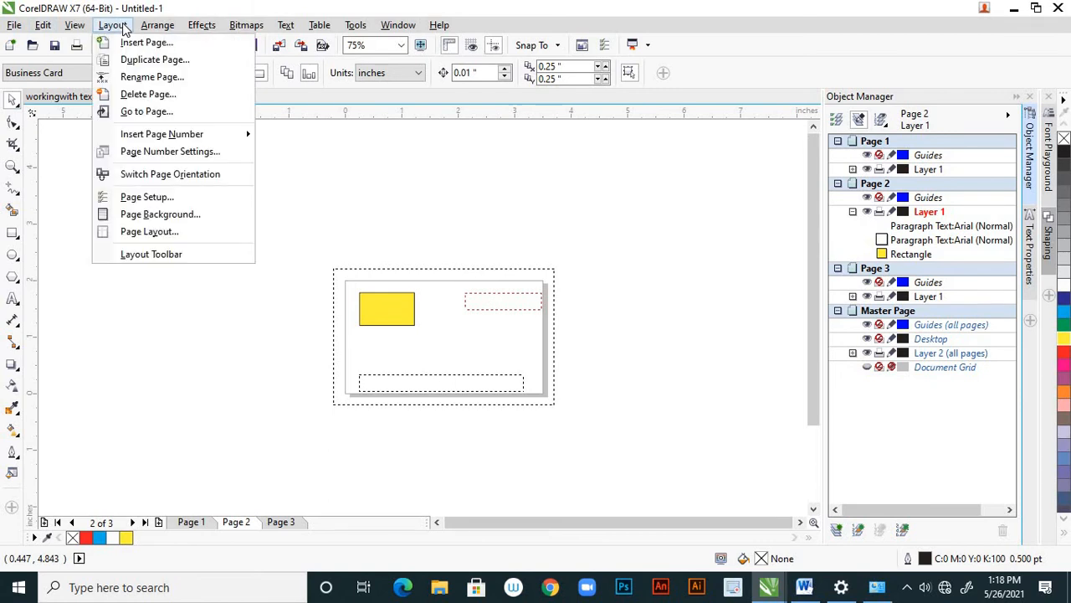
left_click(138, 232)
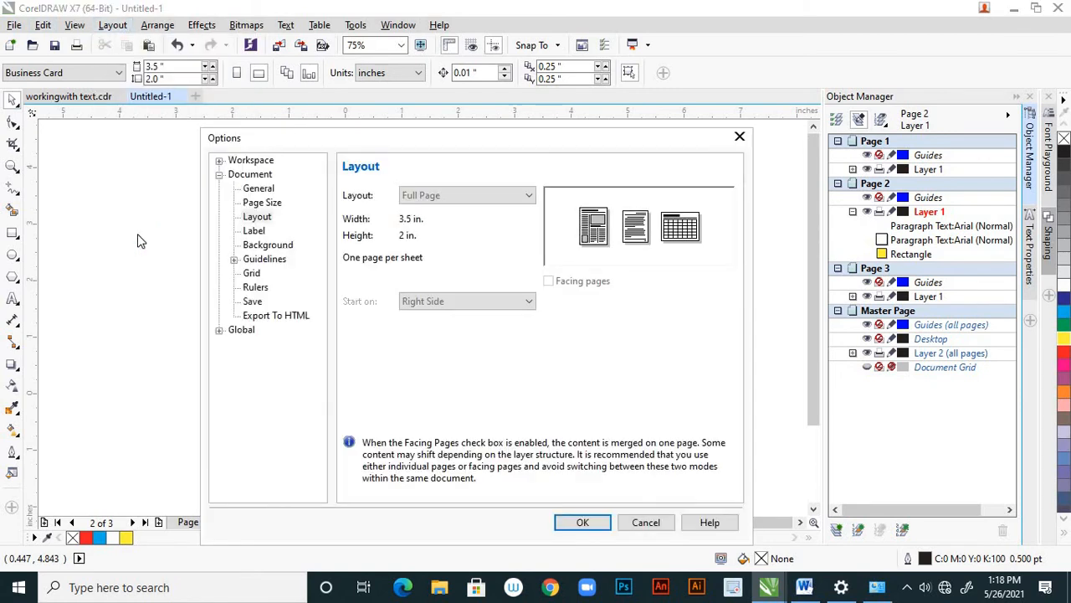
left_click_drag(460, 136, 417, 187)
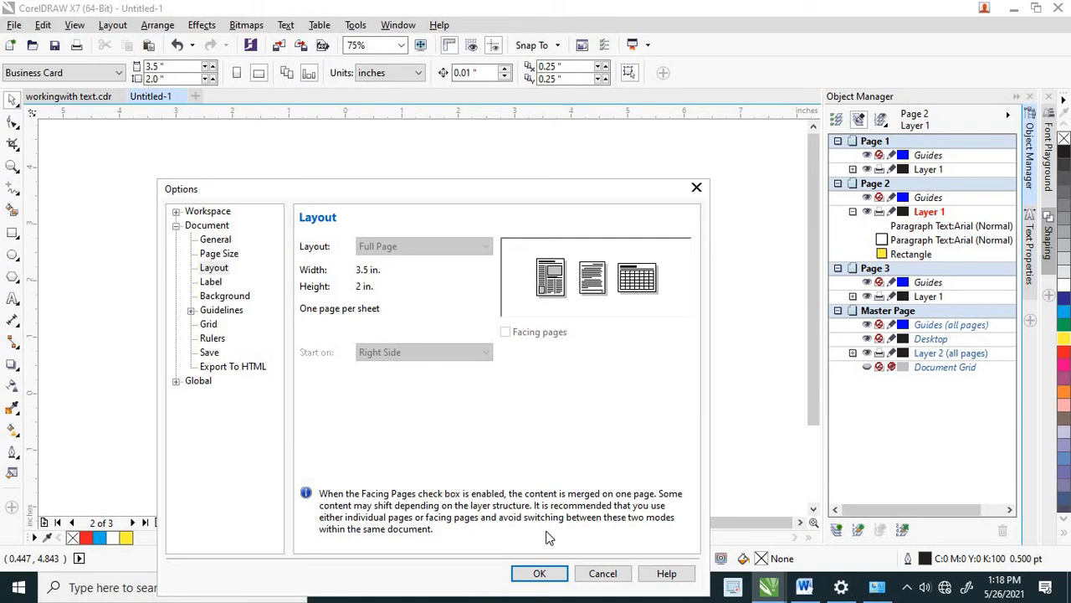
left_click(539, 573)
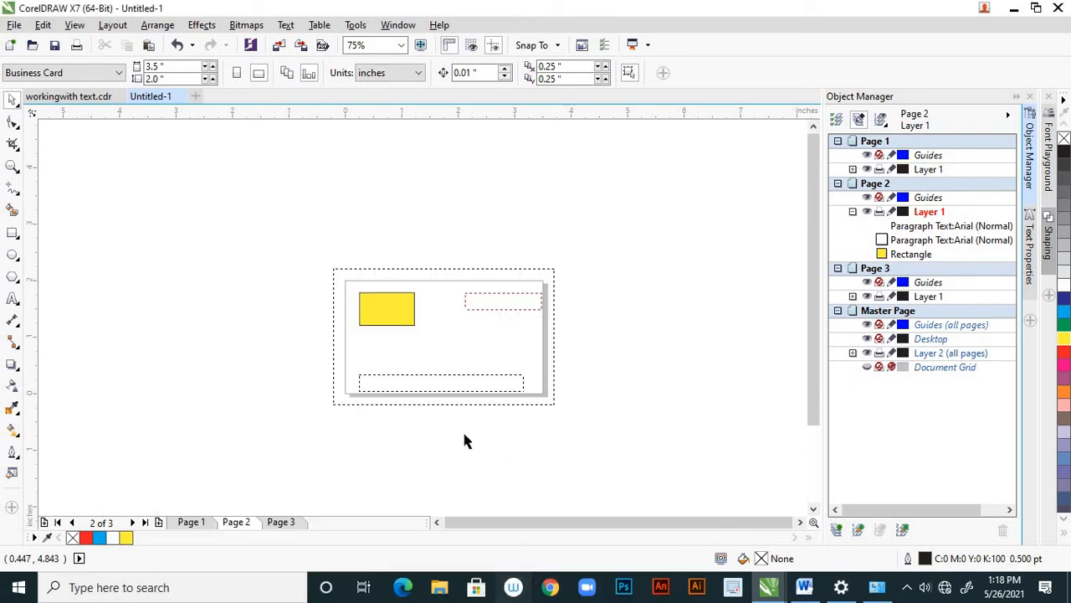
Step: Check the page layout options for page 1 and close them without applying any change
left_click(203, 521)
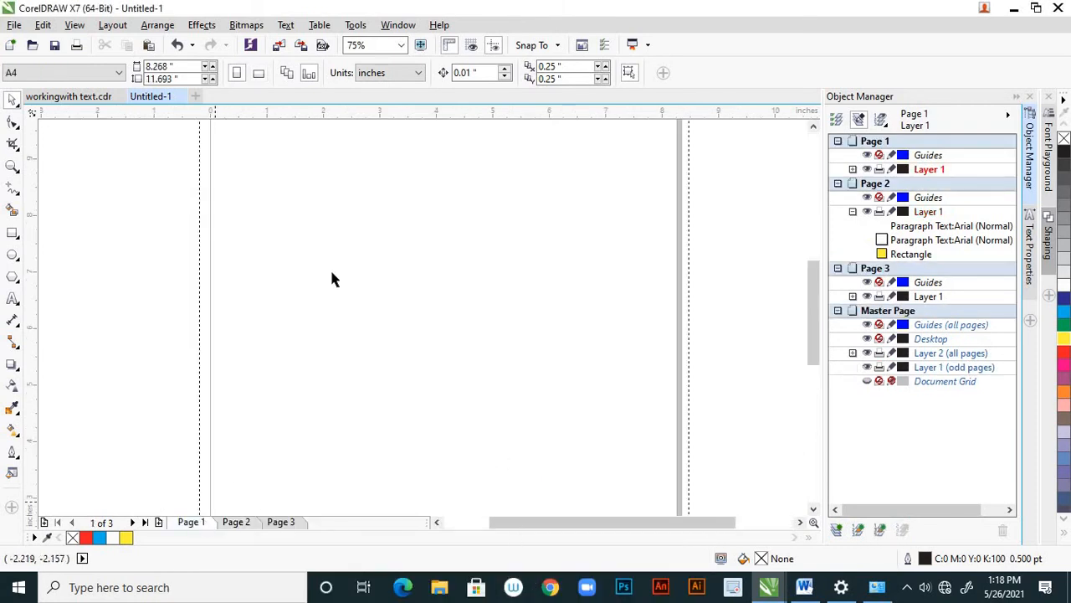
left_click(356, 25)
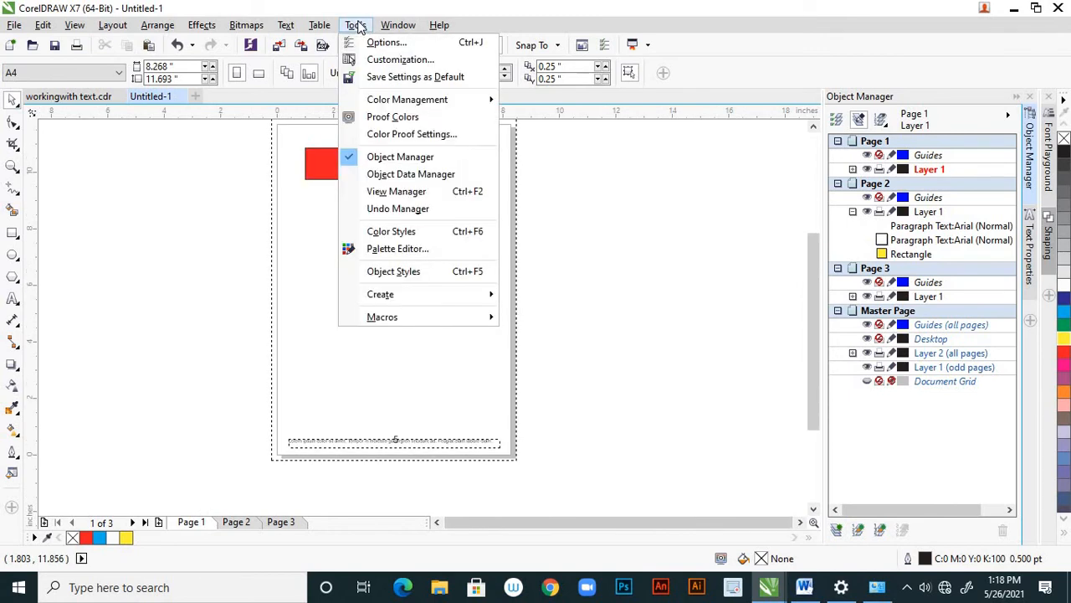
left_click(380, 43)
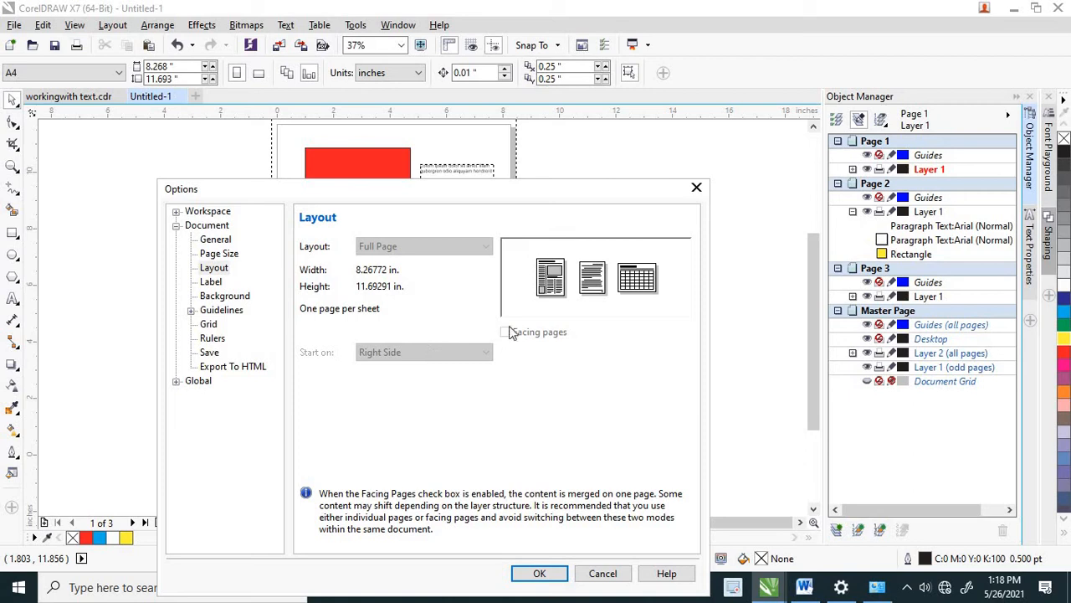
left_click_drag(537, 194, 560, 187)
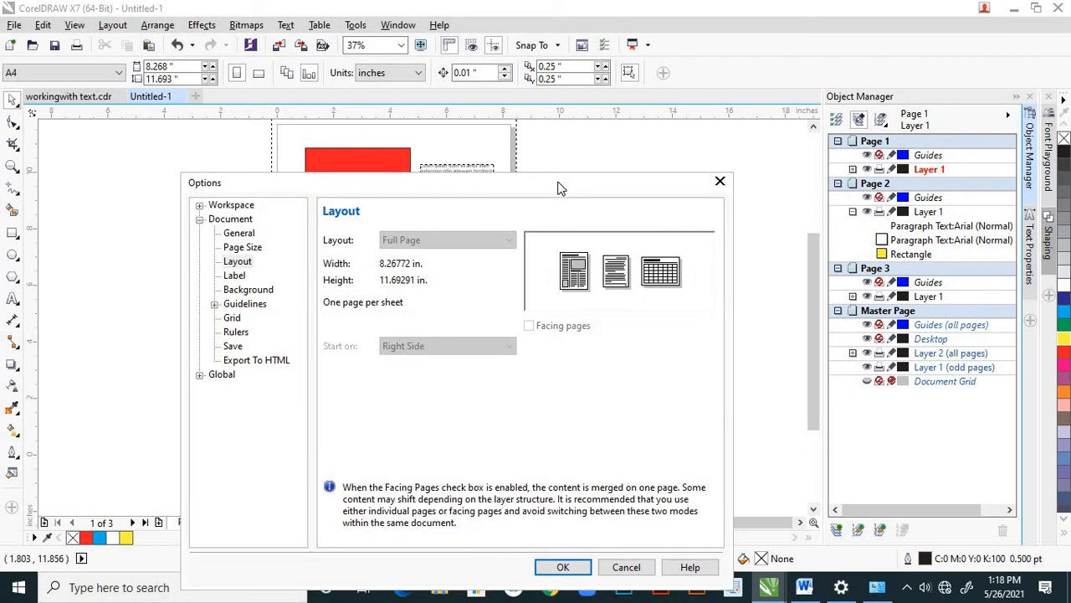
left_click(627, 567)
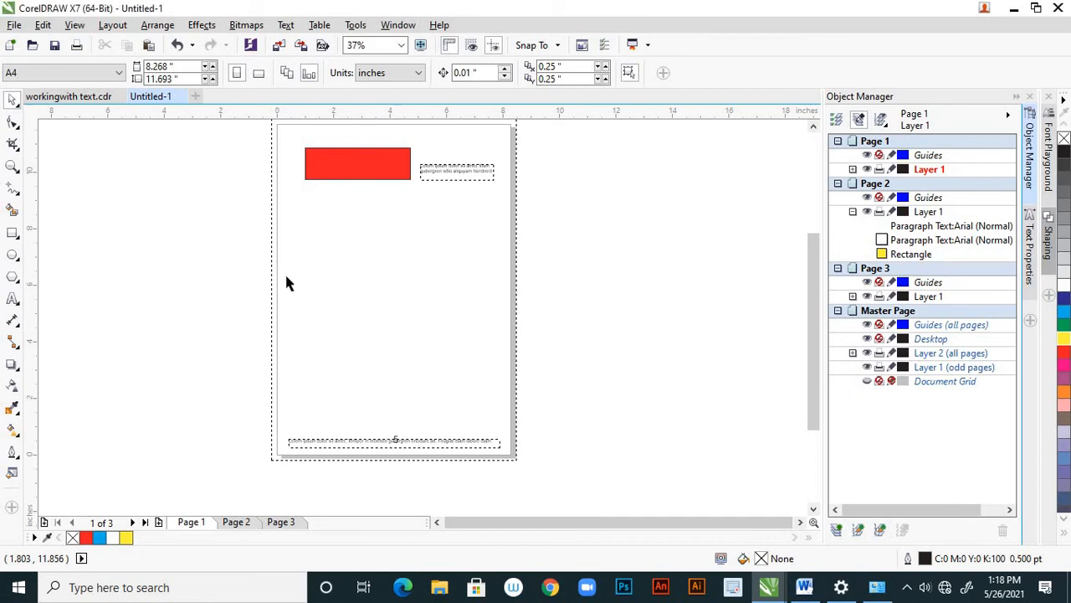
Step: Create a new A4 document with 10 pages and look through several of its pages
left_click(15, 24)
left_click(32, 43)
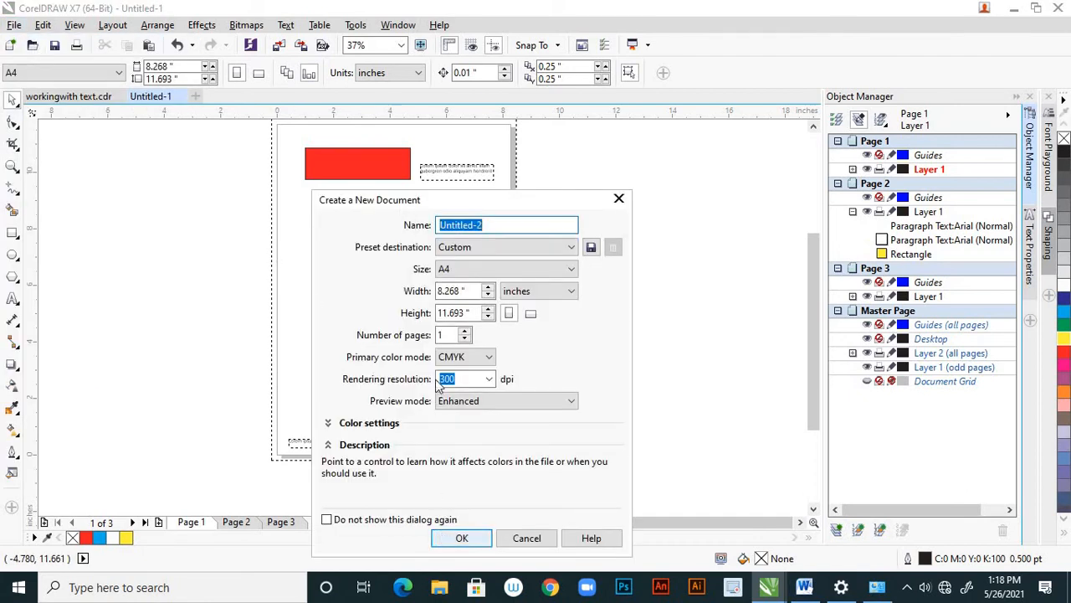
double_click(448, 334)
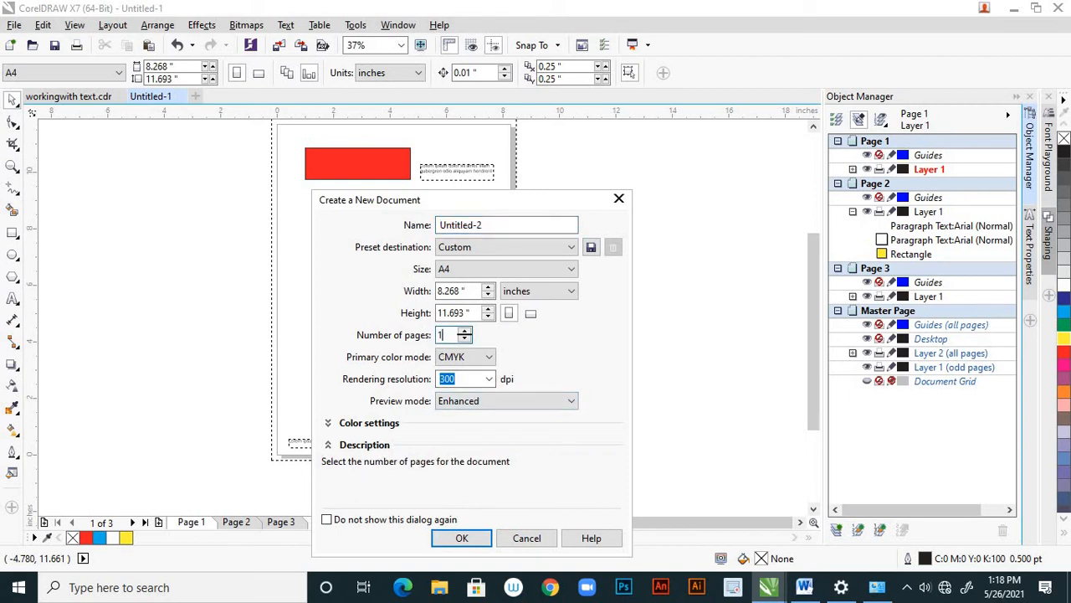
type("0")
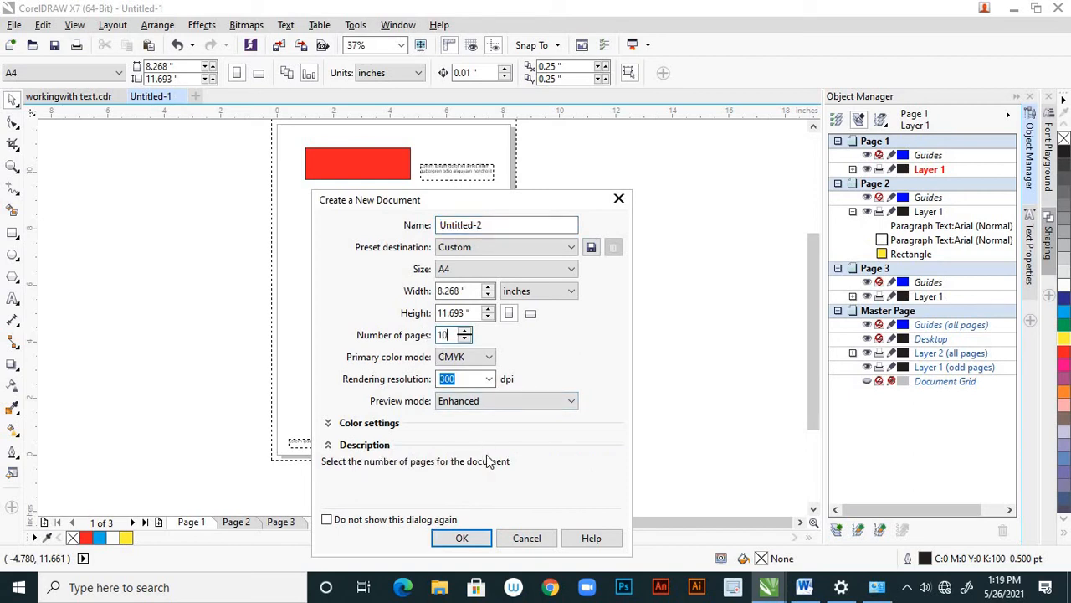
left_click(461, 538)
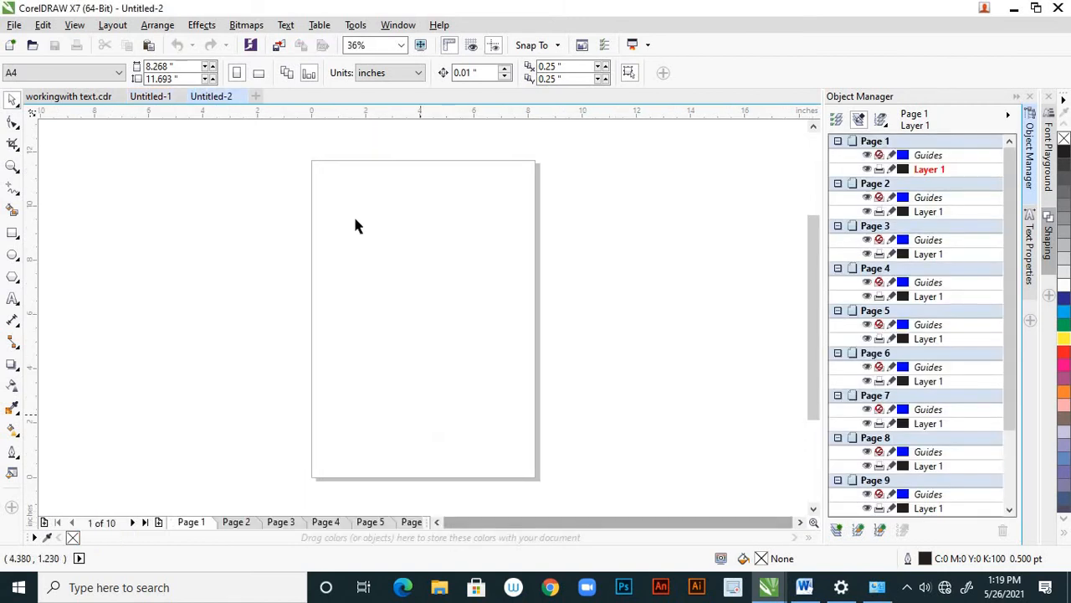
left_click(331, 522)
left_click(371, 522)
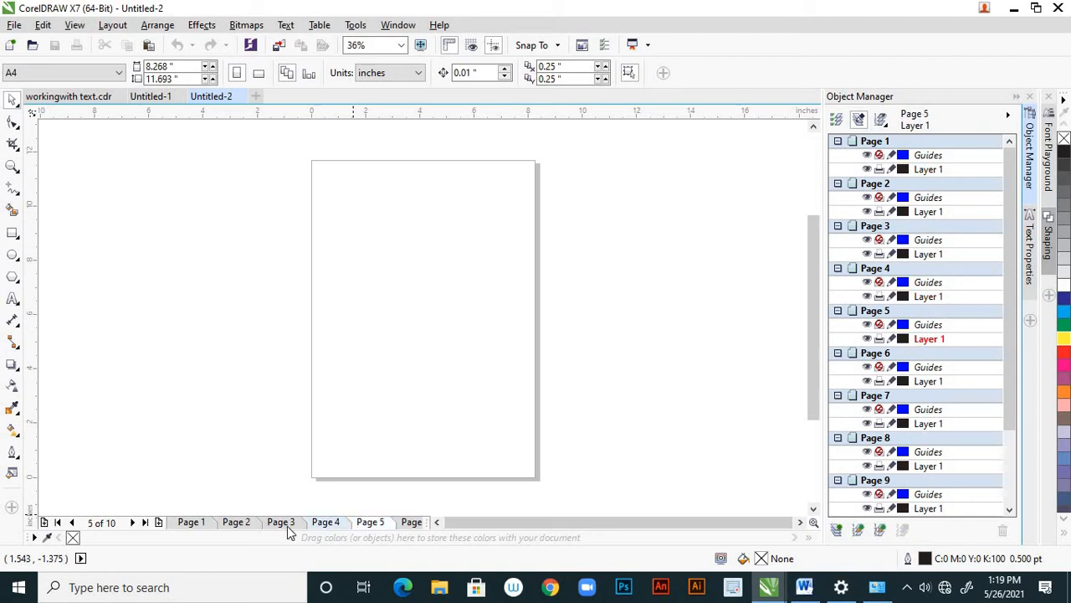
left_click(234, 522)
left_click(192, 523)
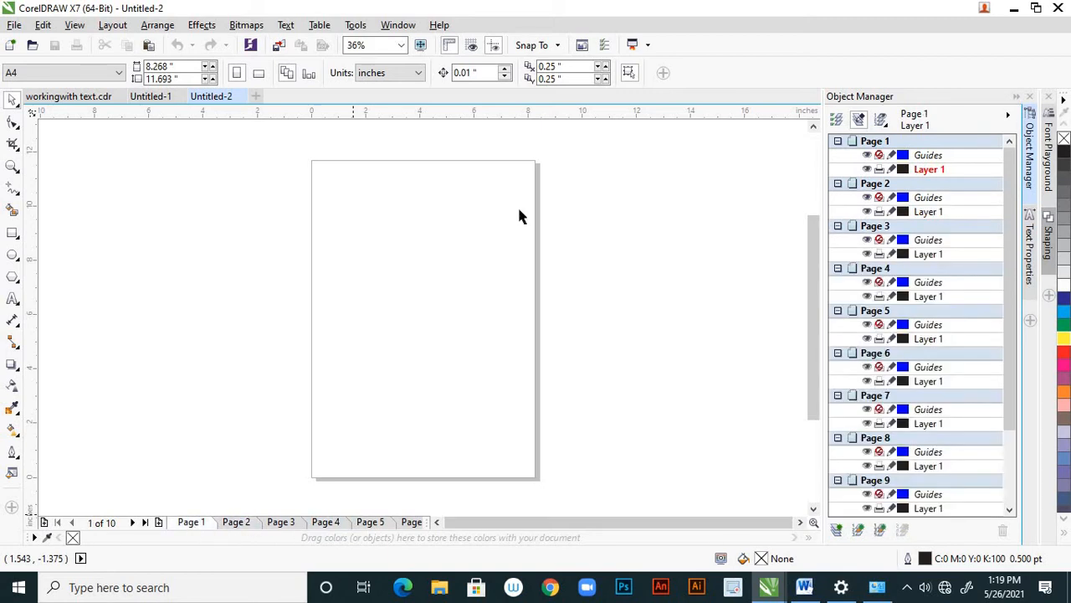
Step: Enable Facing pages in the page layout options, keeping Start on set to Right Side, and apply it
left_click(357, 27)
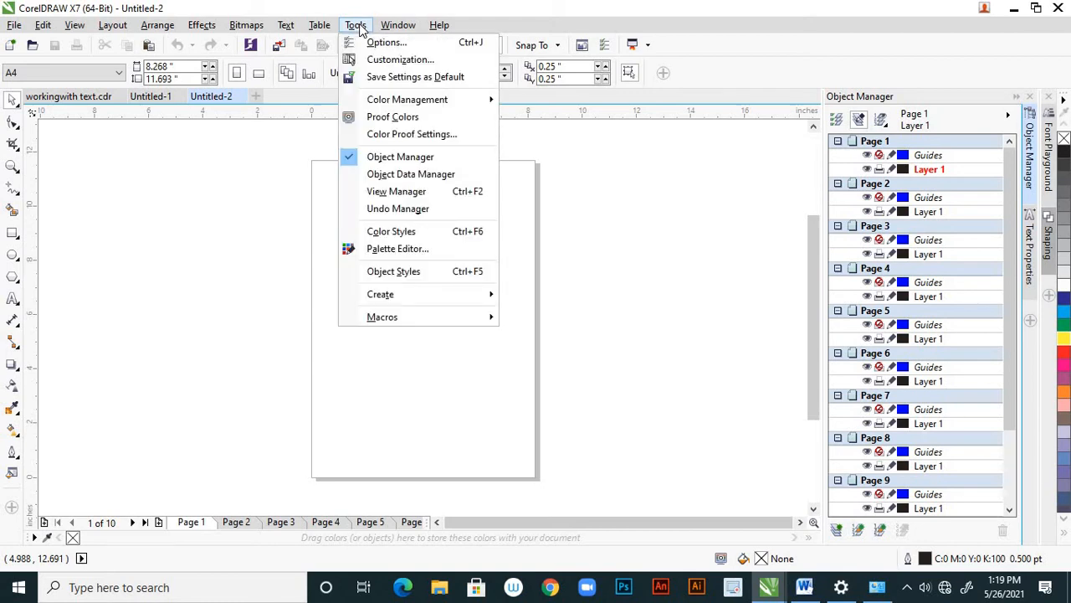
left_click(379, 42)
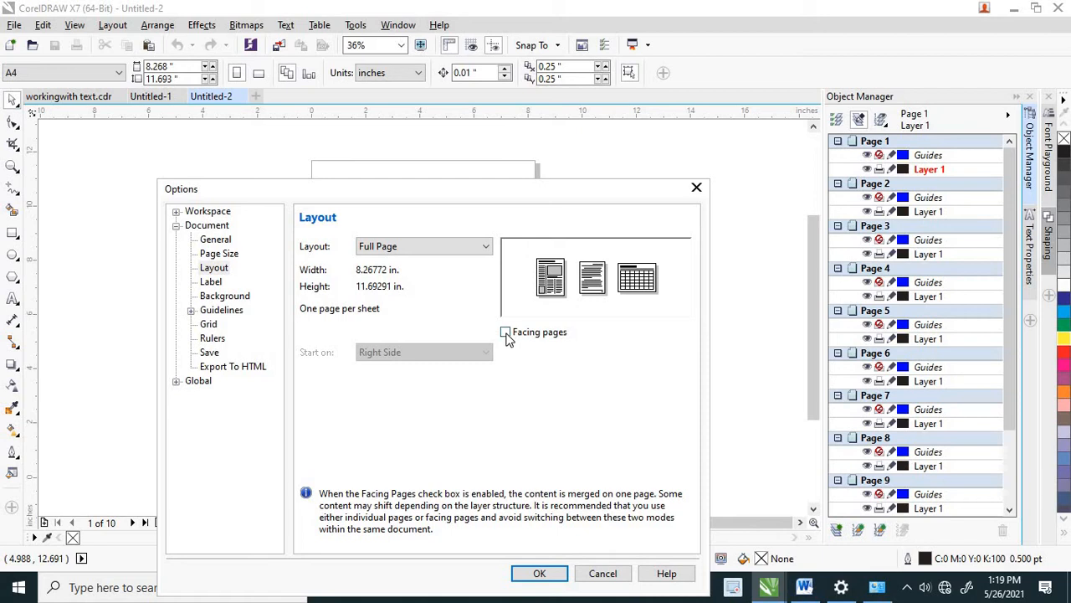
left_click(506, 333)
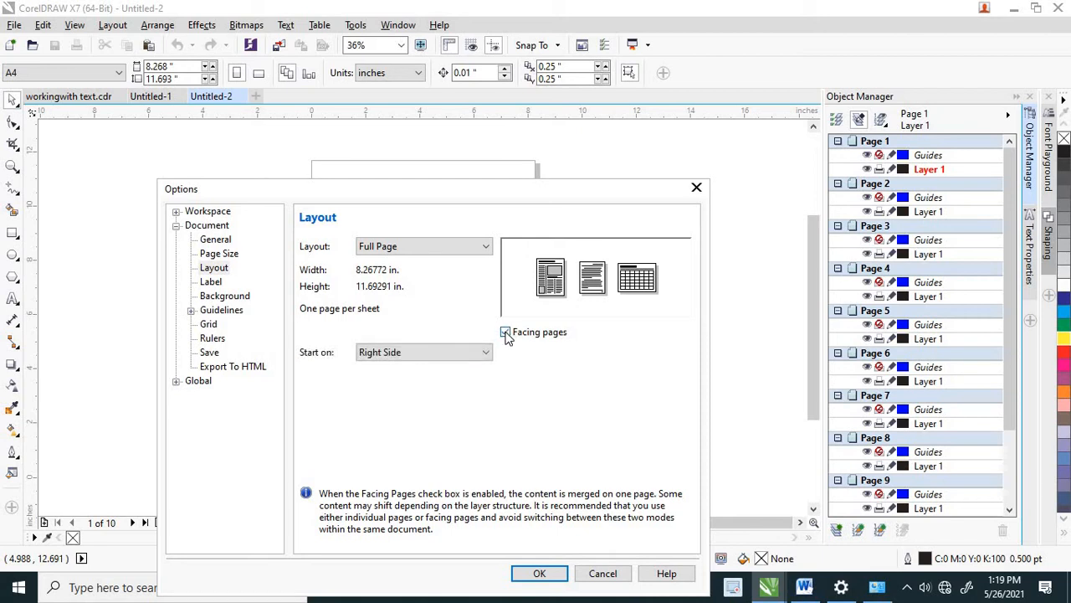
left_click(487, 354)
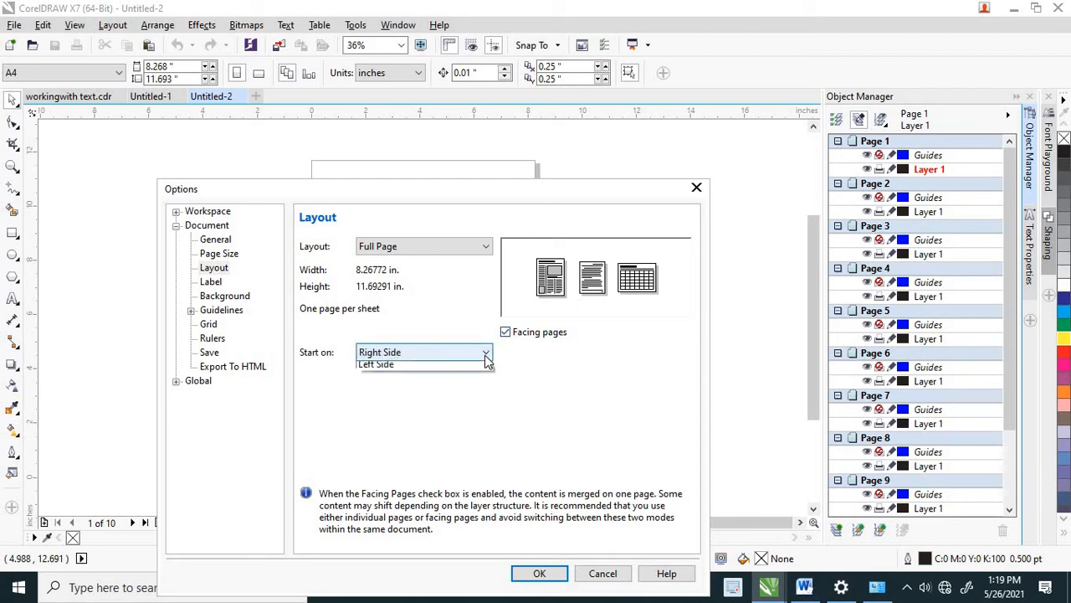
left_click(485, 353)
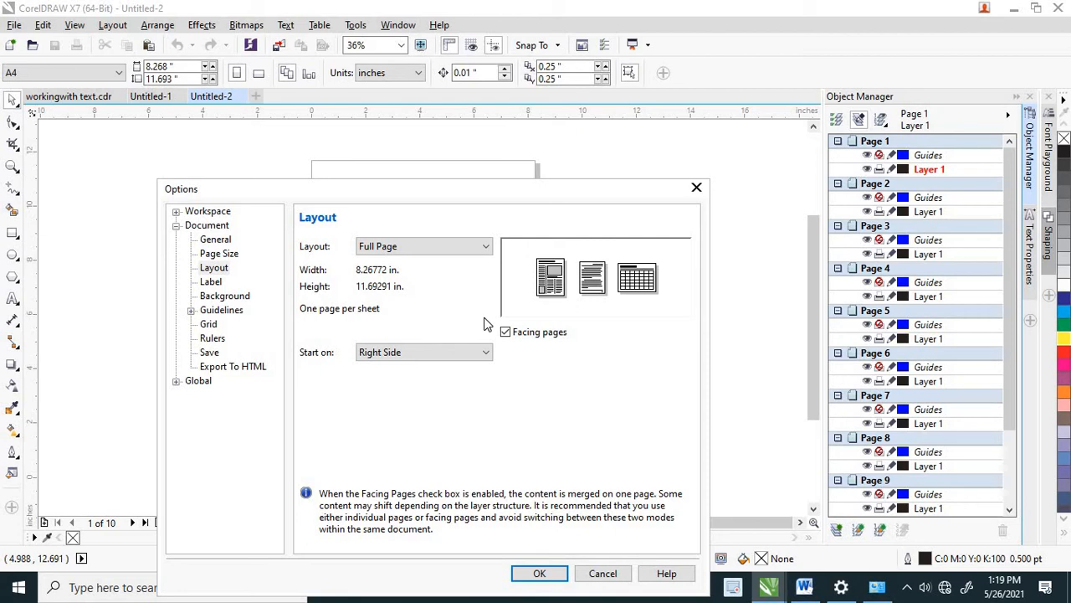
left_click(542, 575)
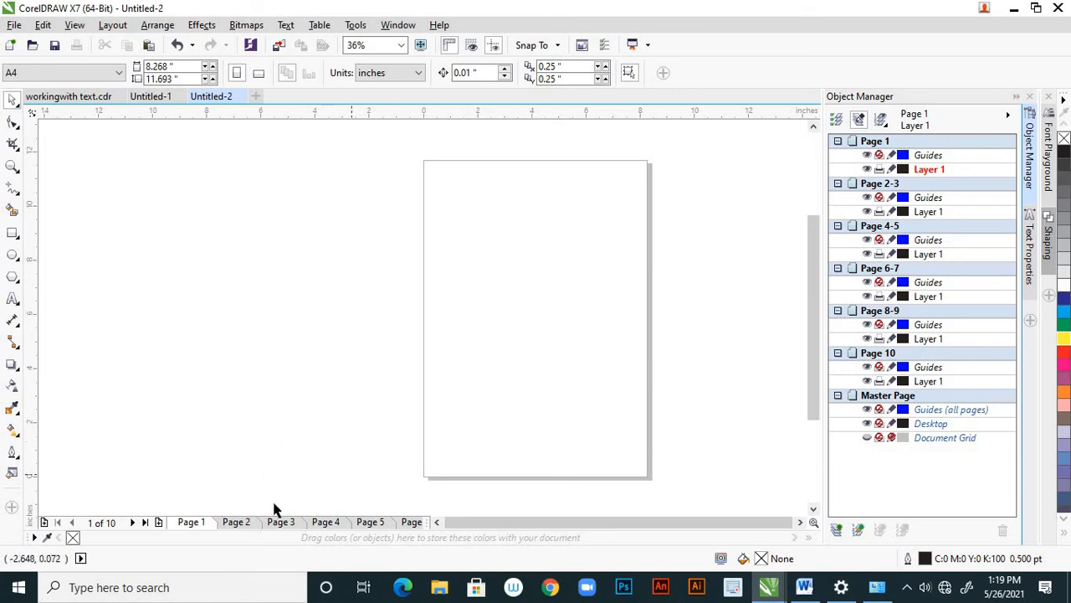
Step: Examine how pages 1 to 4 are arranged as facing spreads
left_click(250, 522)
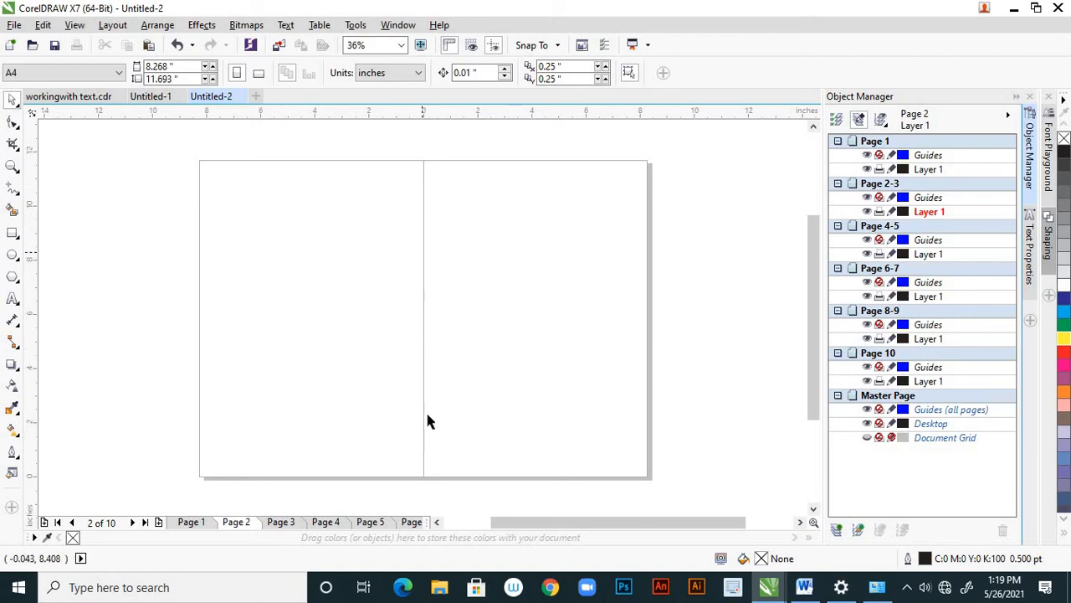
left_click(283, 522)
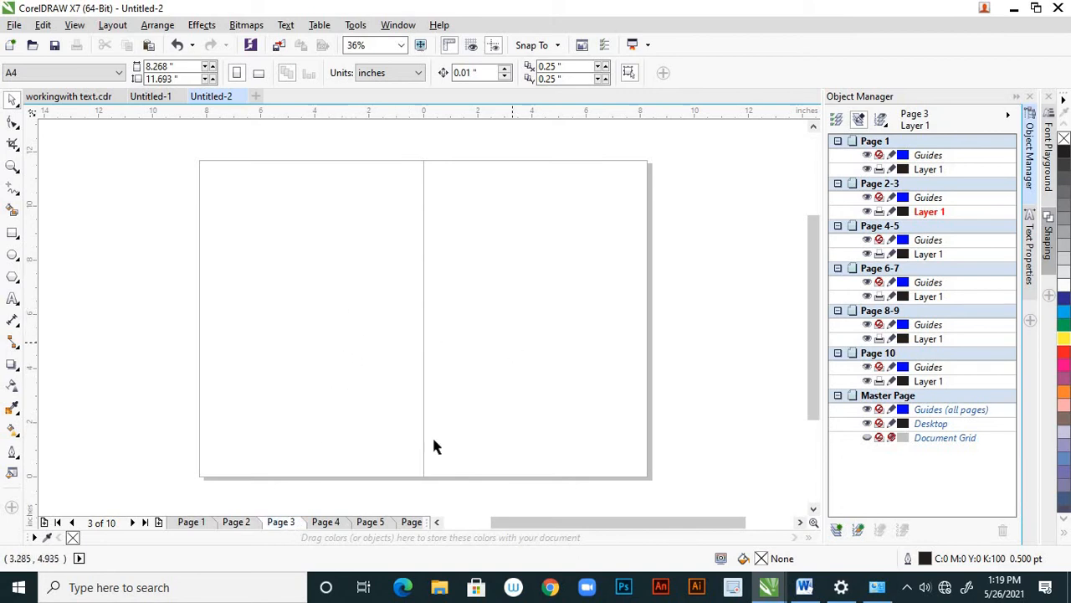
left_click(327, 522)
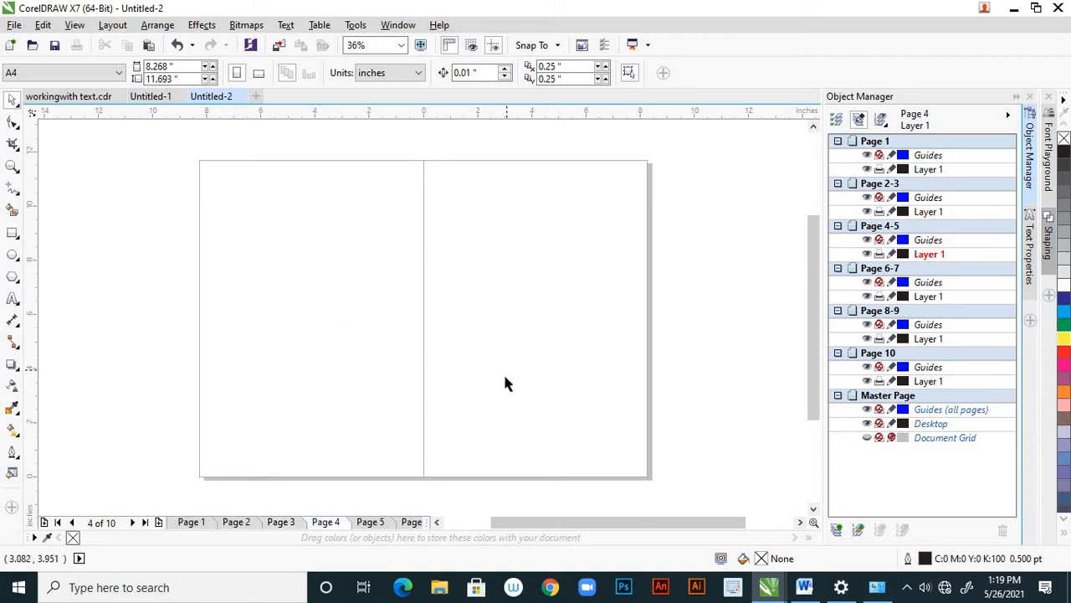
left_click(194, 524)
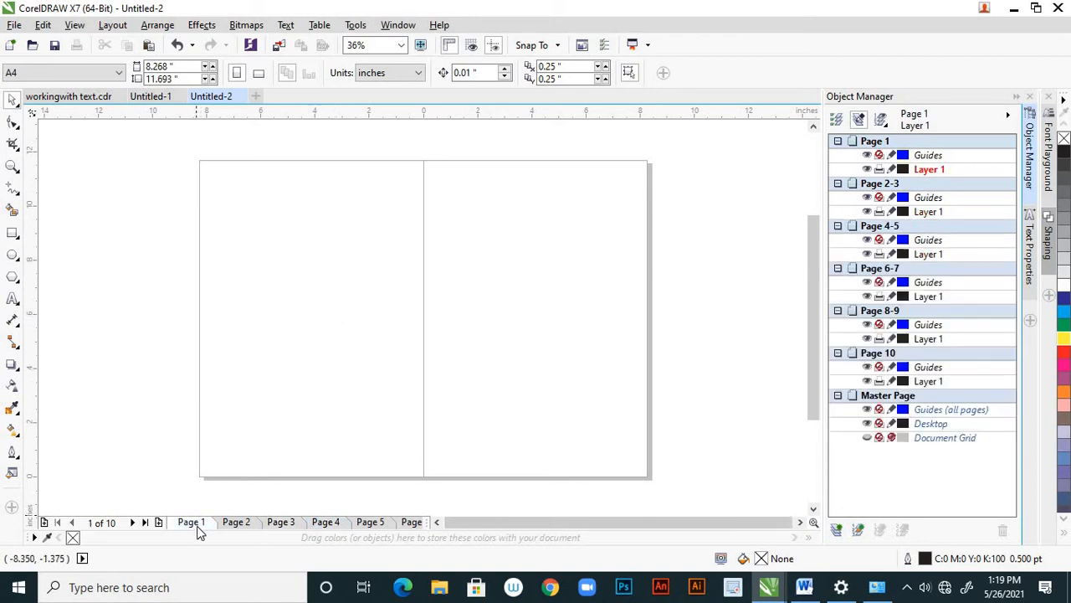
left_click(237, 523)
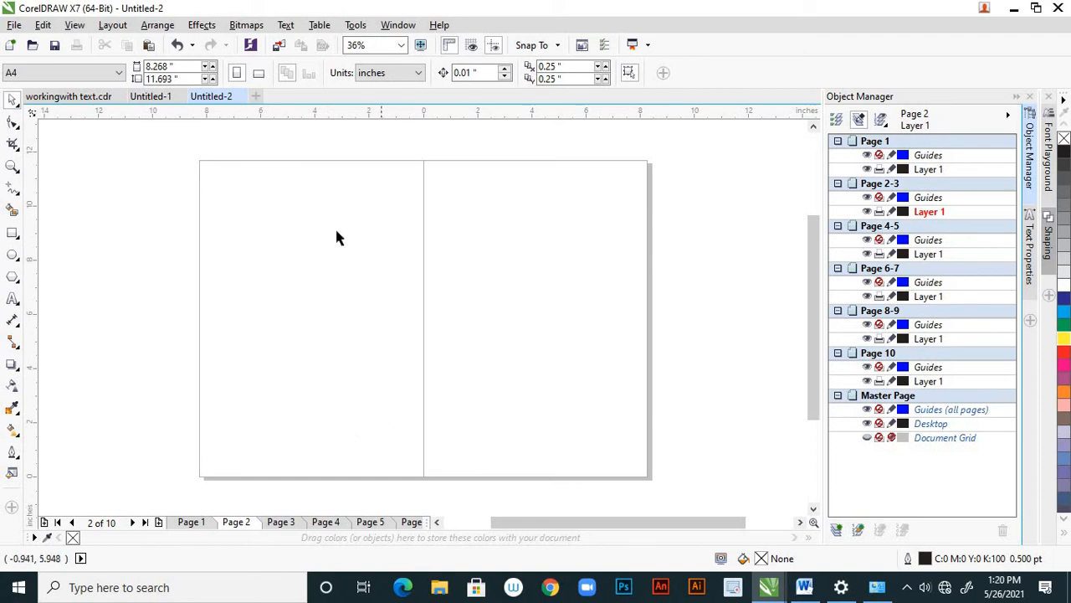
left_click(323, 522)
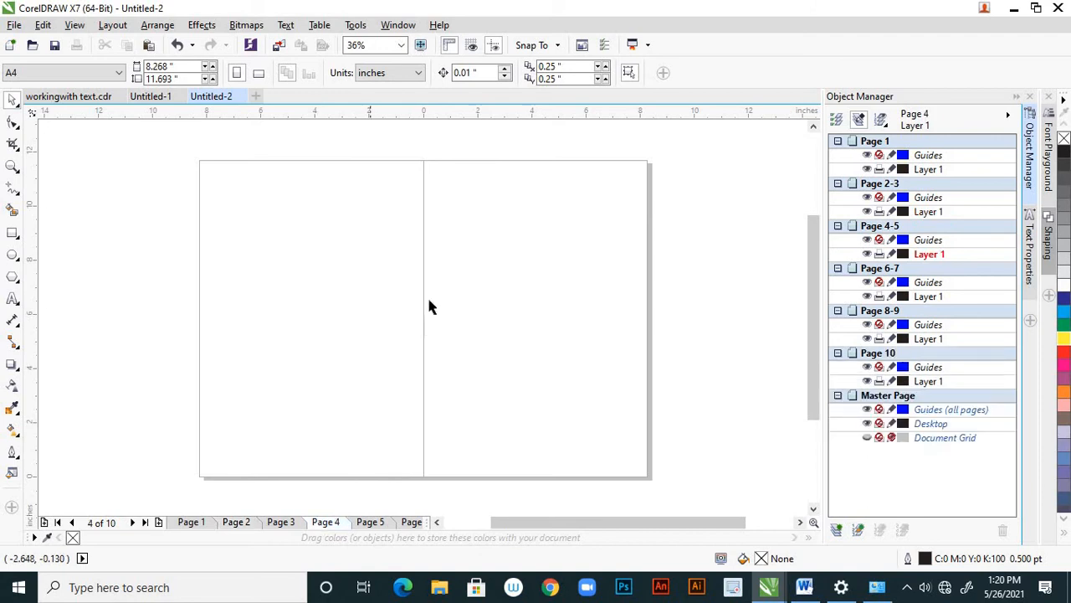
Step: Return to page 1 and set the facing pages layout to start on the Left Side
left_click(187, 521)
left_click(355, 25)
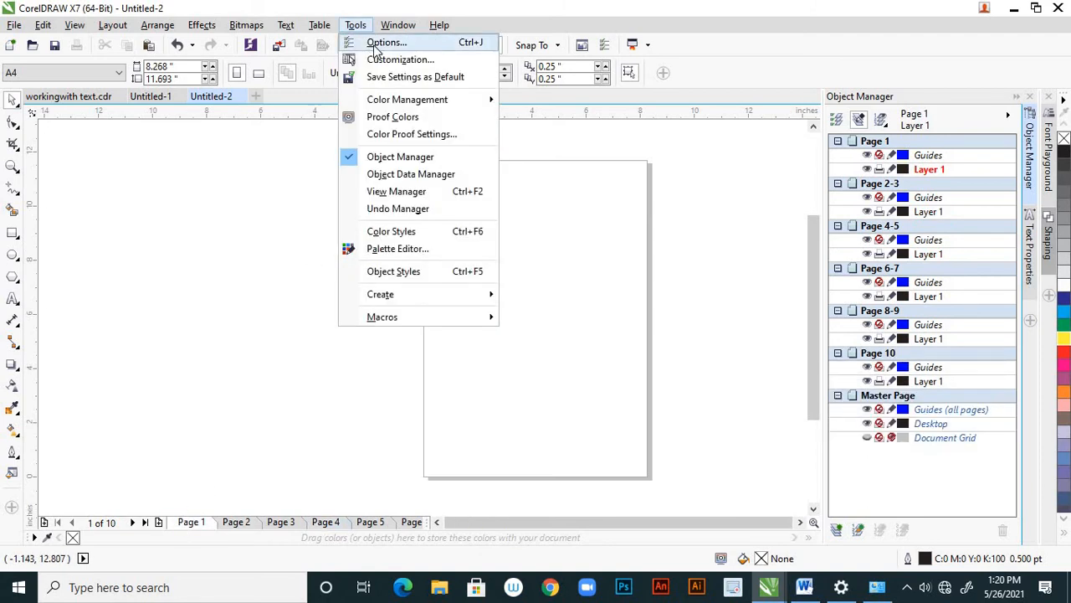
left_click(374, 42)
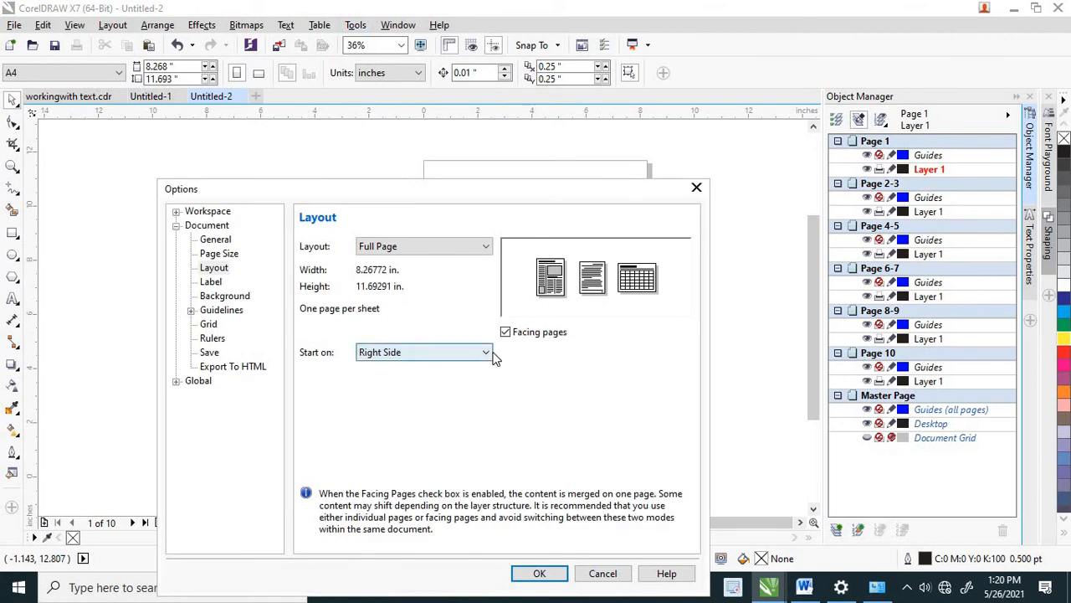
left_click(485, 352)
left_click(451, 380)
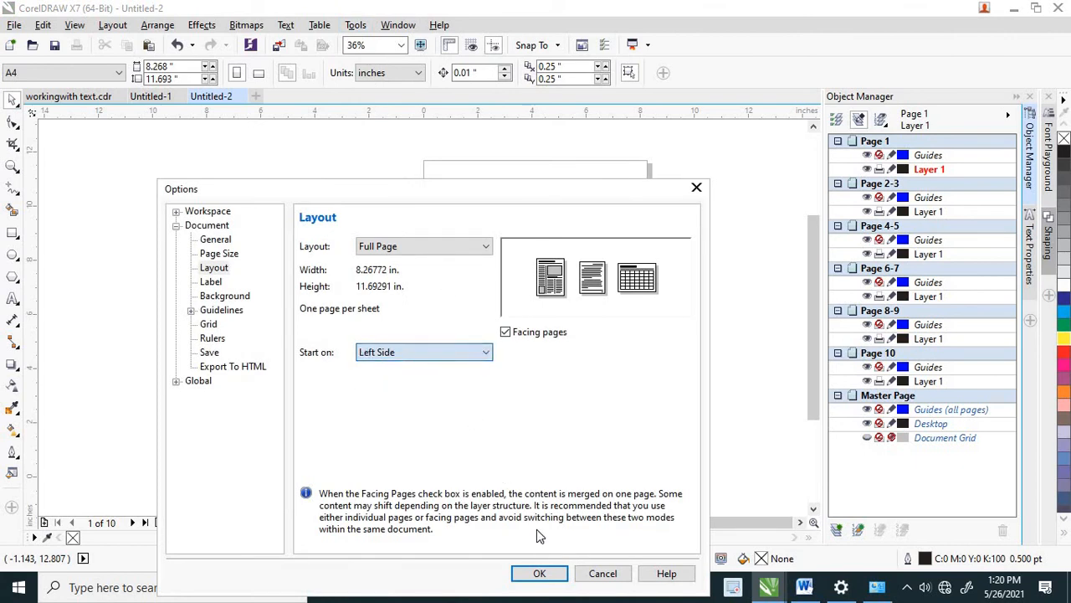
left_click(540, 575)
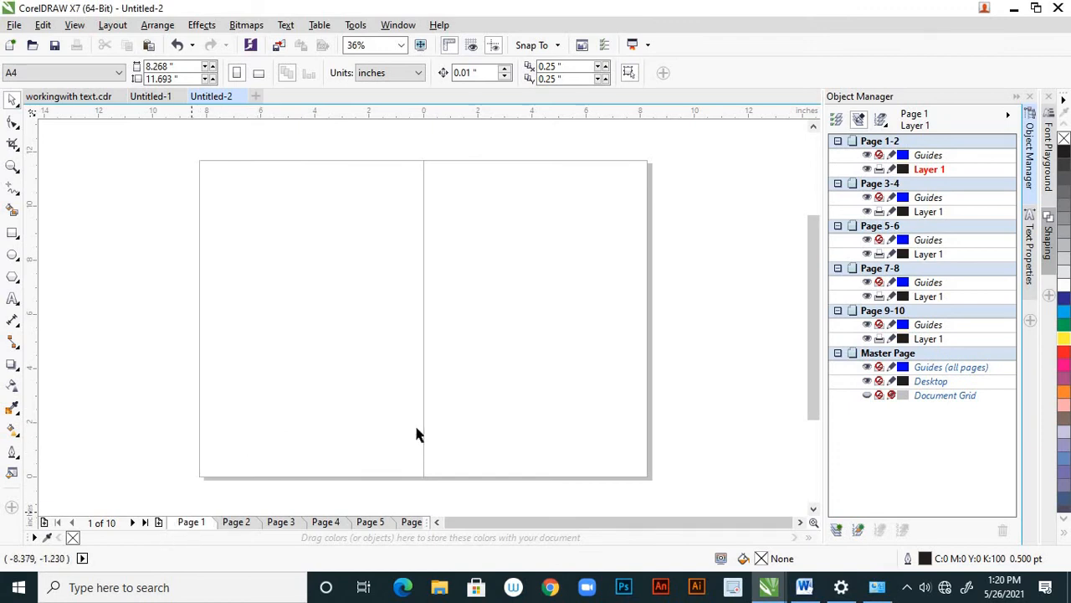
Step: Disable Facing pages in the page layout options and apply the change
left_click(355, 25)
left_click(377, 41)
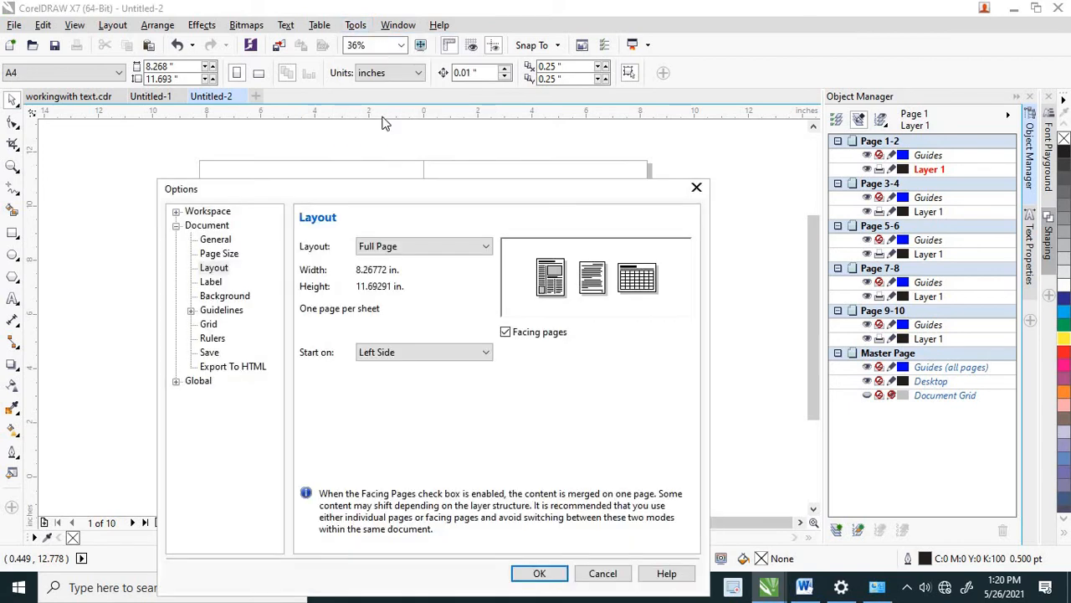
left_click(505, 332)
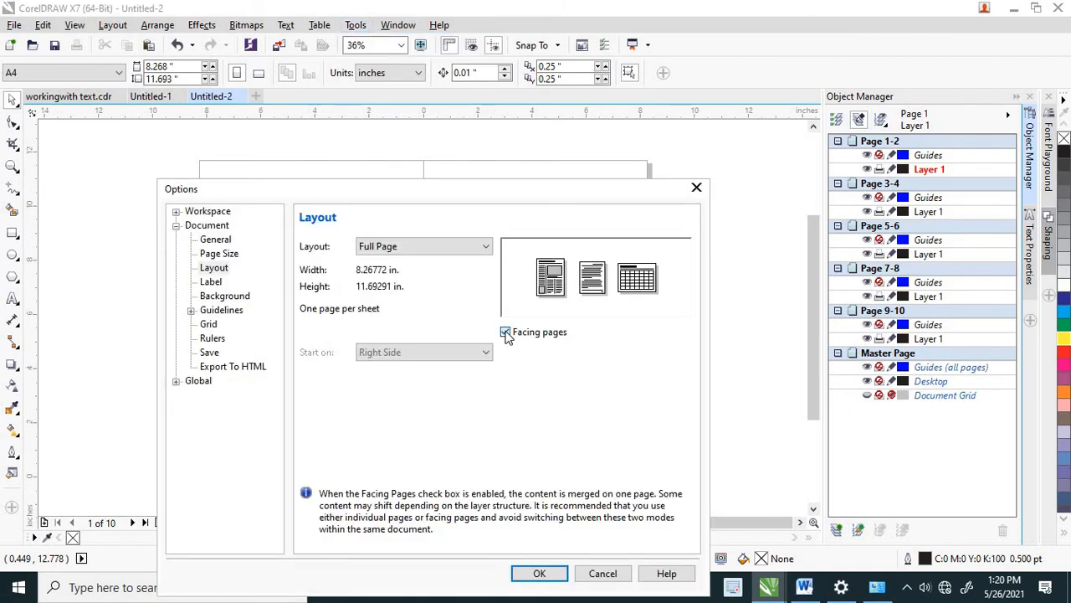
left_click(540, 574)
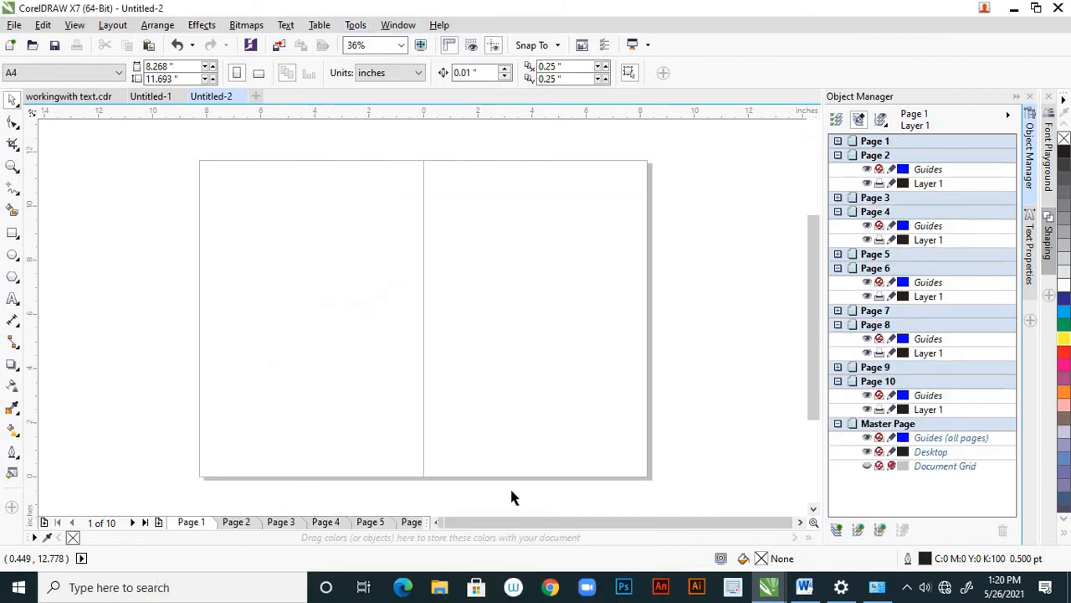
Step: Look through pages 2 to 6 to check the single-page layout, and return to page 1
left_click(236, 522)
left_click(282, 522)
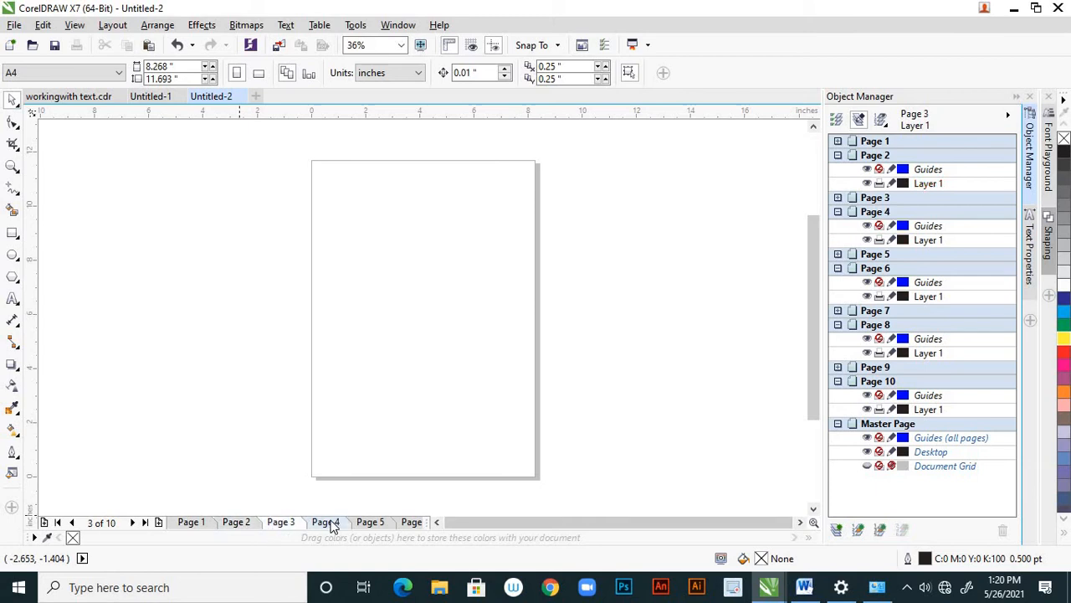
left_click(327, 522)
left_click(370, 523)
left_click(412, 523)
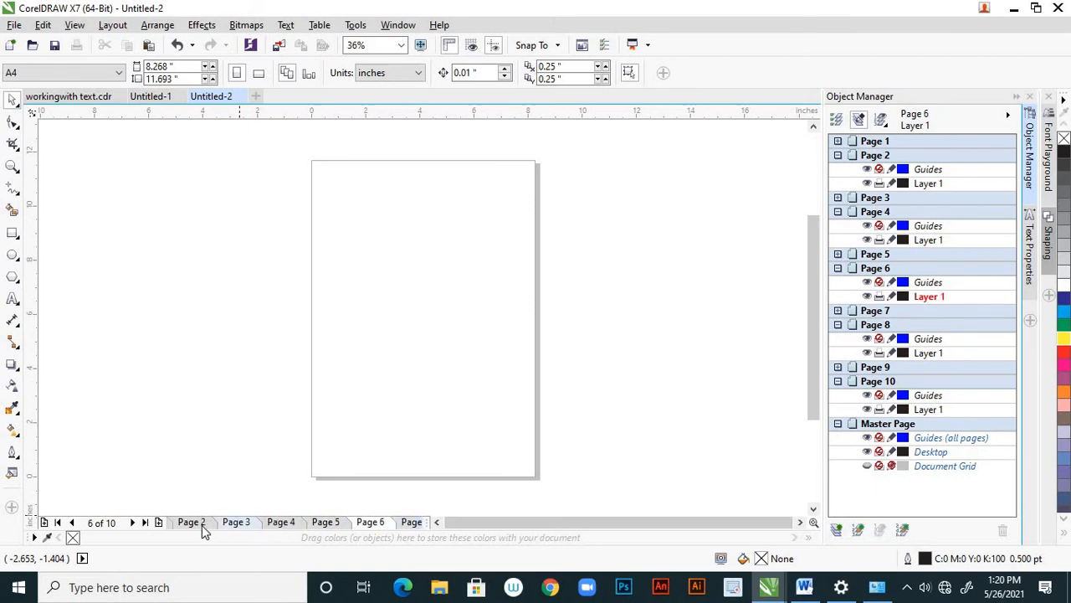
left_click(192, 522)
left_click(74, 522)
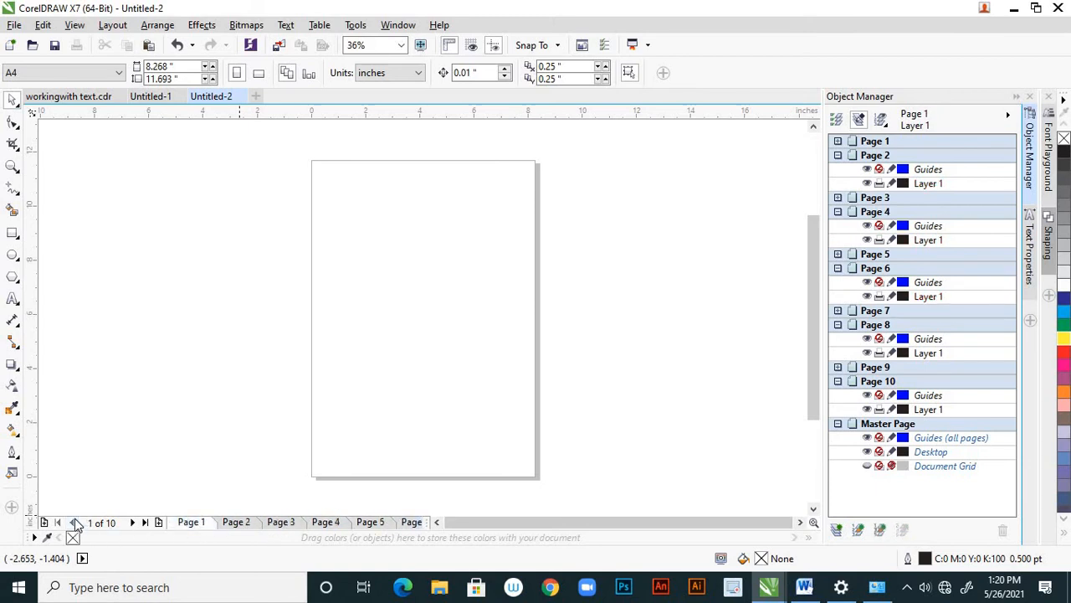
Step: Display the Layout toolbar over the document
left_click(114, 29)
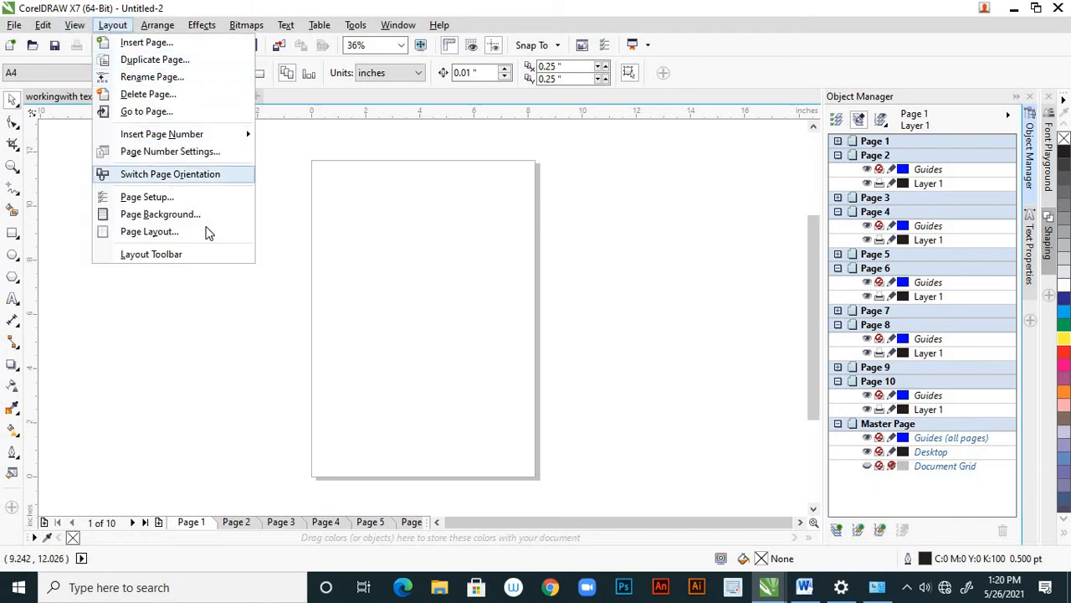
left_click(214, 260)
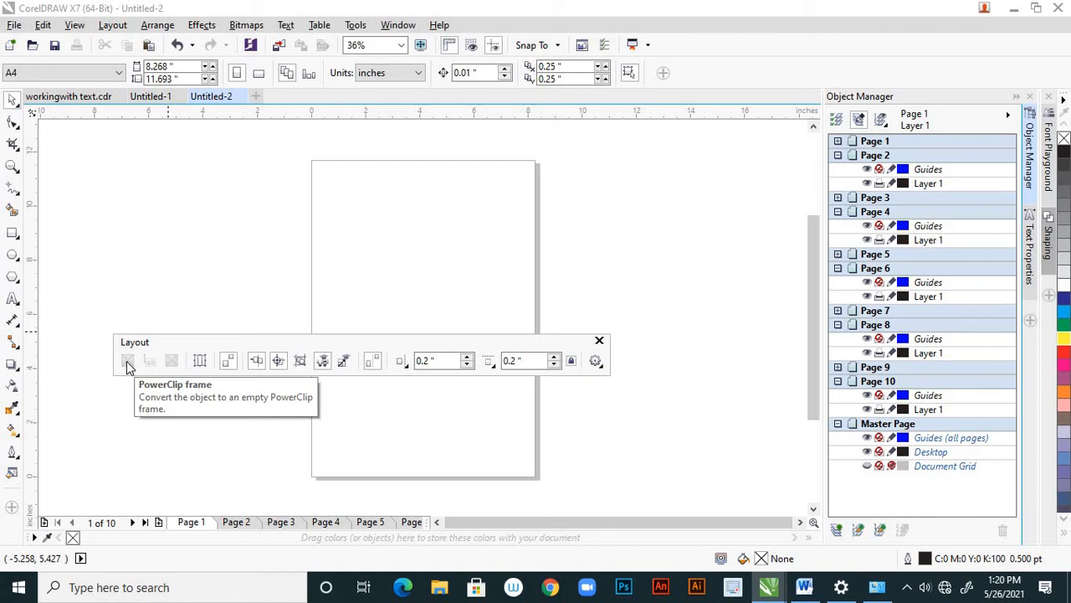
Step: Draw a rectangle about 6.02 by 5.07 inches across the page's left edge, fill it red, and convert it to a PowerClip frame
left_click(13, 232)
left_click_drag(247, 181, 411, 319)
left_click(1064, 352)
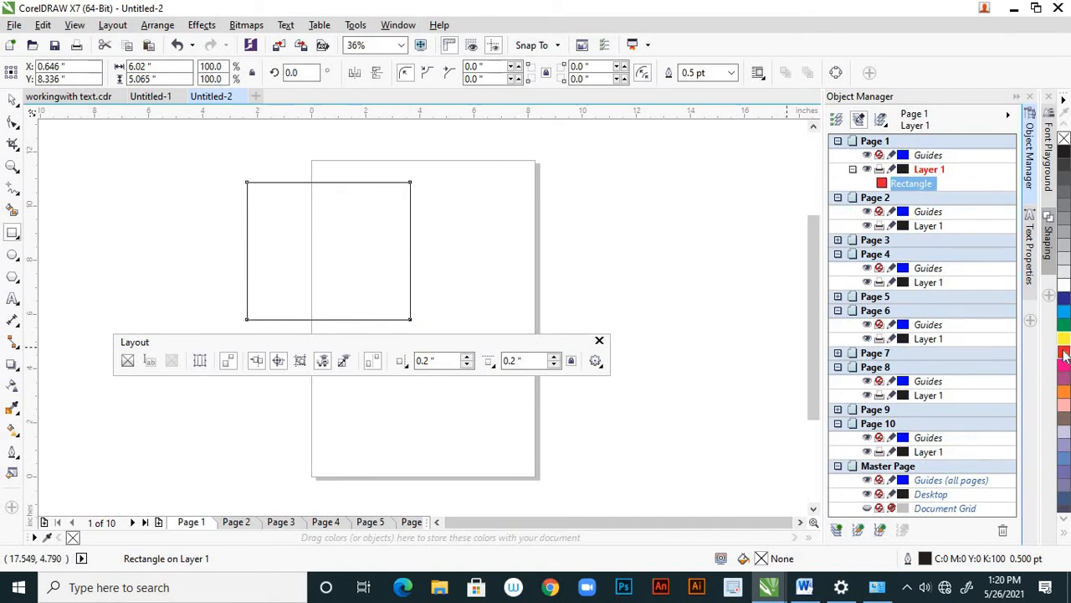
left_click(128, 361)
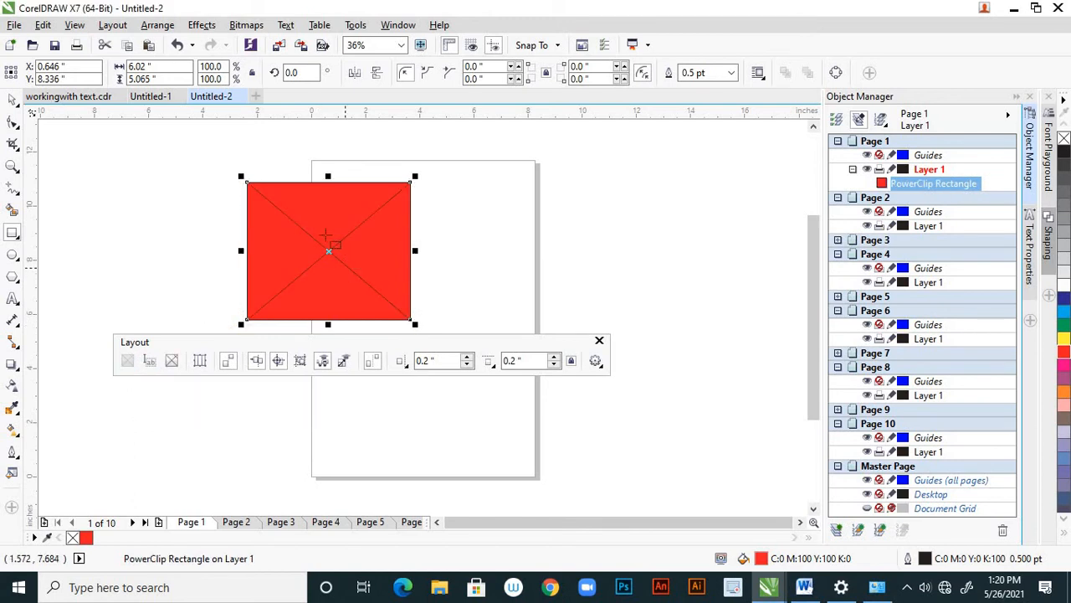
Step: Add the artistic text "design" on the page beside the red frame and select it as an object
left_click(13, 299)
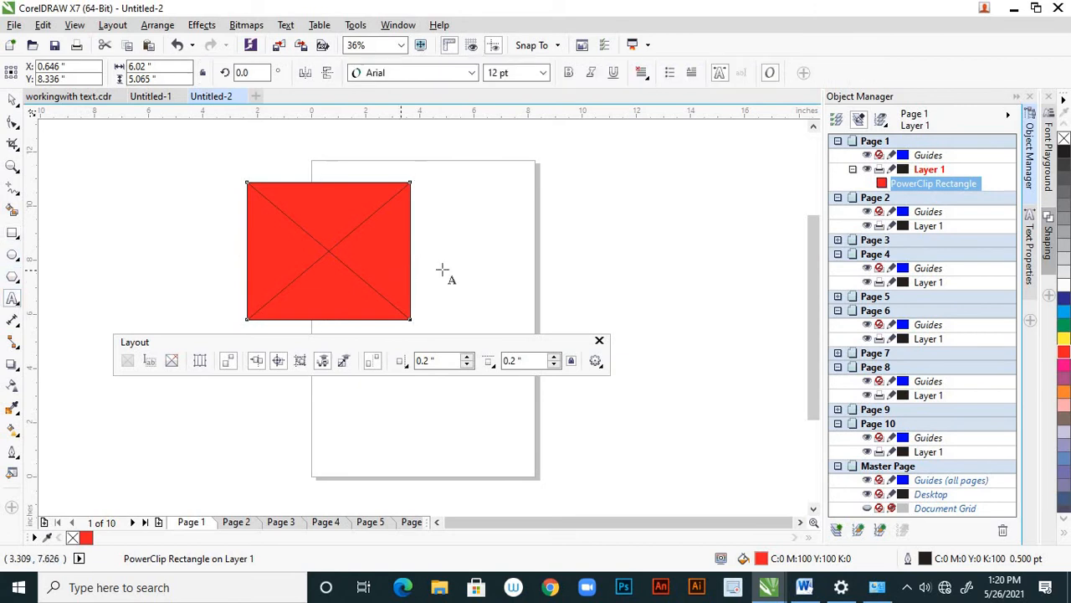
left_click(450, 256)
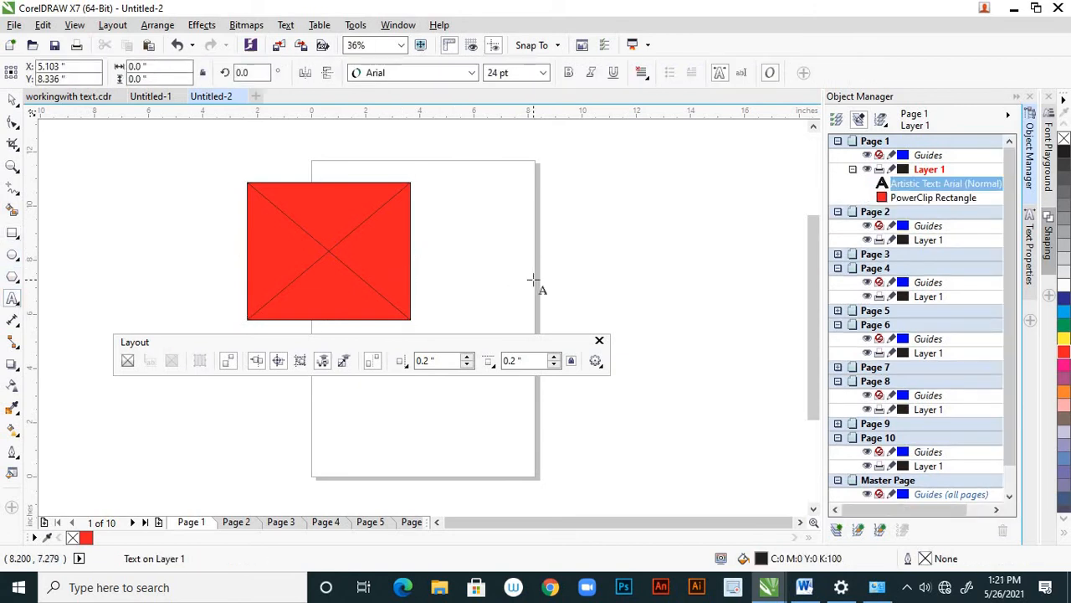
type("design")
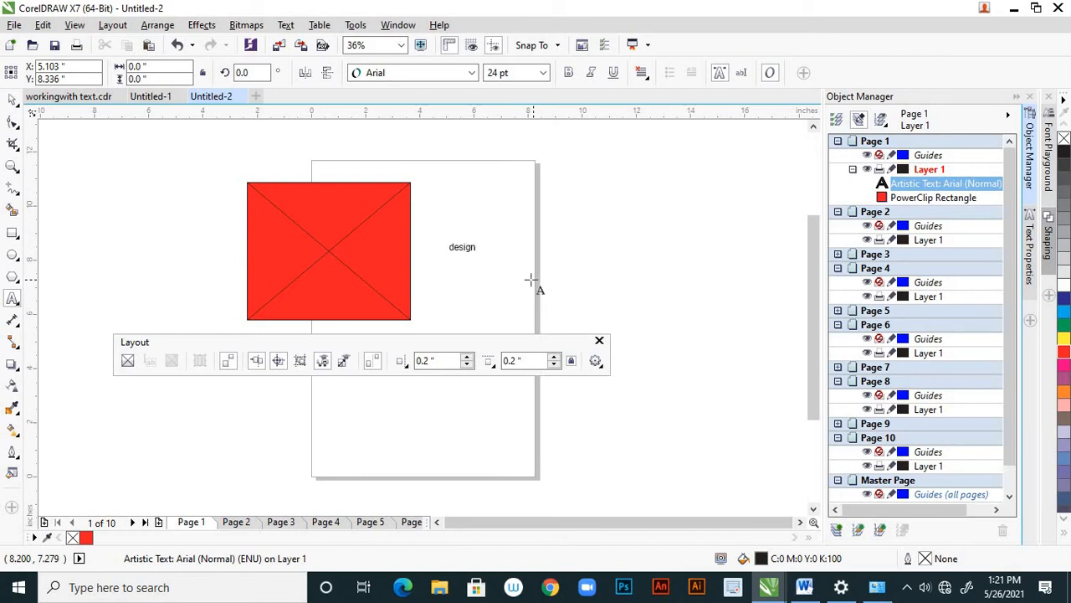
left_click(13, 99)
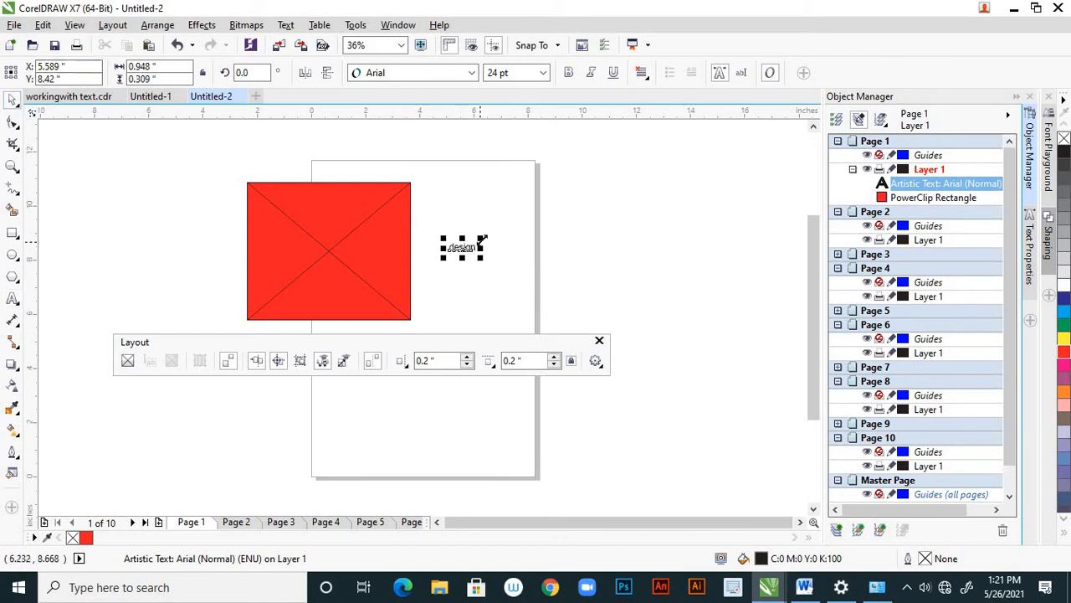
Step: Enlarge the "design" text and move it so that it overlaps the red frame's edge
left_click_drag(483, 240, 542, 217)
left_click_drag(504, 252, 492, 246)
left_click(532, 197)
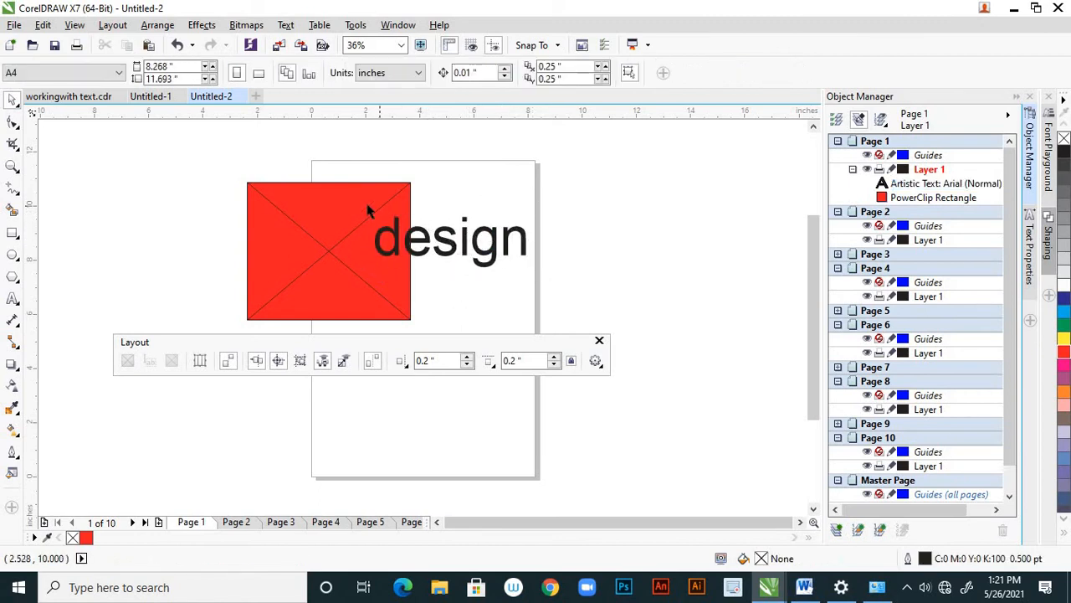
Step: Place the "design" text inside the red PowerClip frame and open the frame's contents for editing
left_click(365, 207)
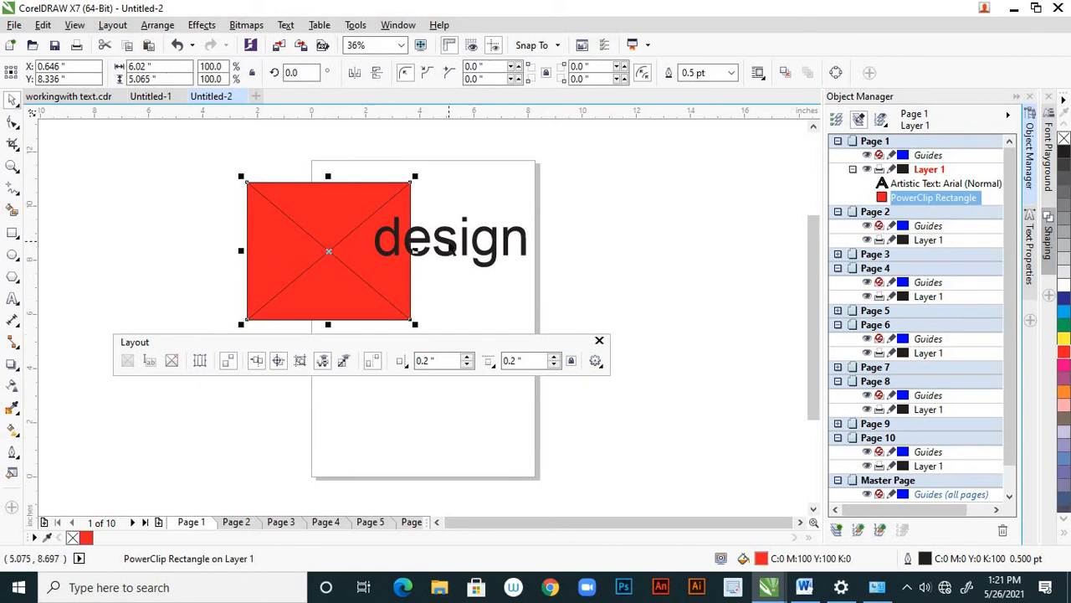
right_click(449, 243)
left_click(483, 241)
left_click(395, 279)
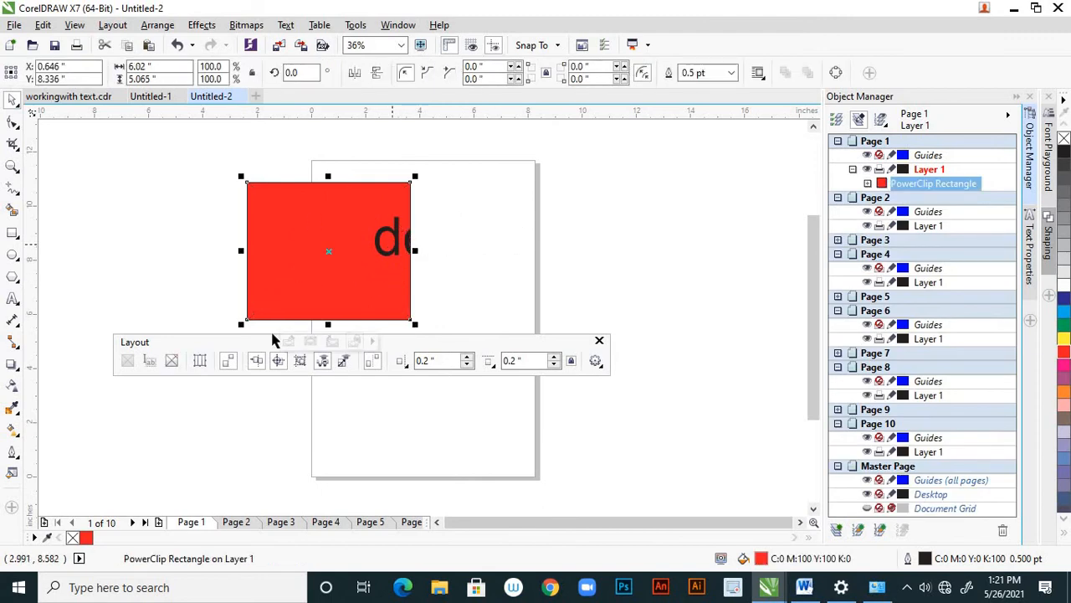
left_click(289, 340)
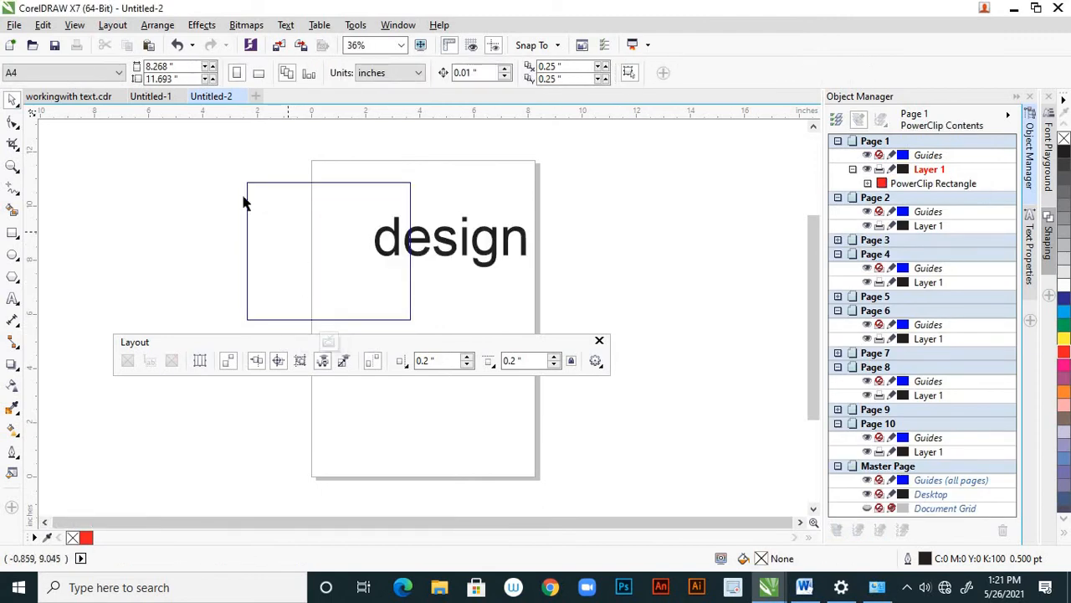
Step: Undo the PowerClip placement and the text's move and resize, and scale "design" up again beside the frame
key("ctrl+z")
key("ctrl+z")
key("ctrl+z")
key("ctrl+z")
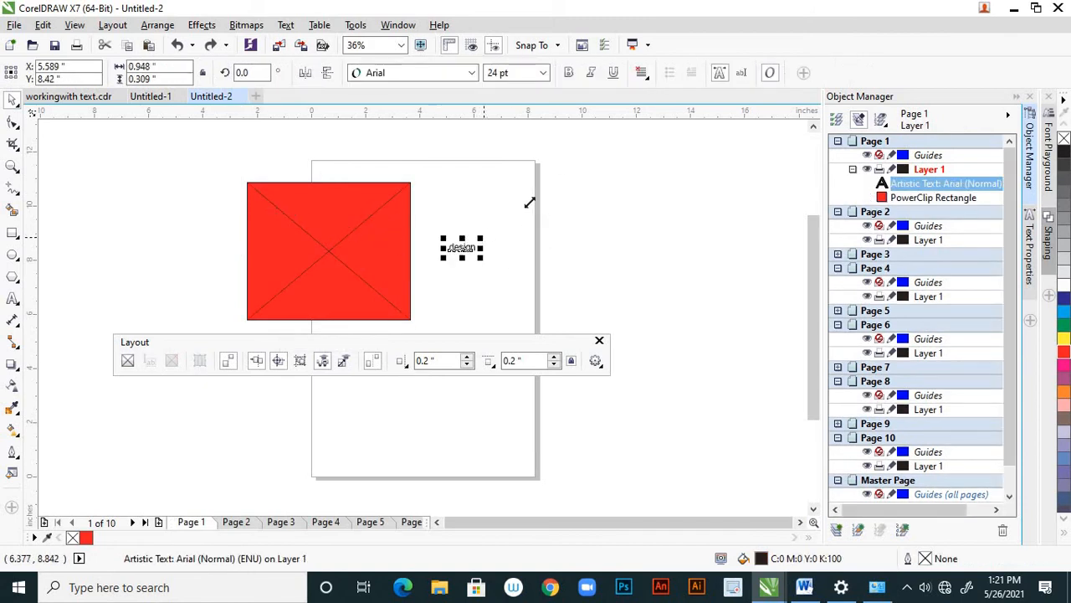
left_click_drag(529, 203, 605, 141)
left_click(605, 141)
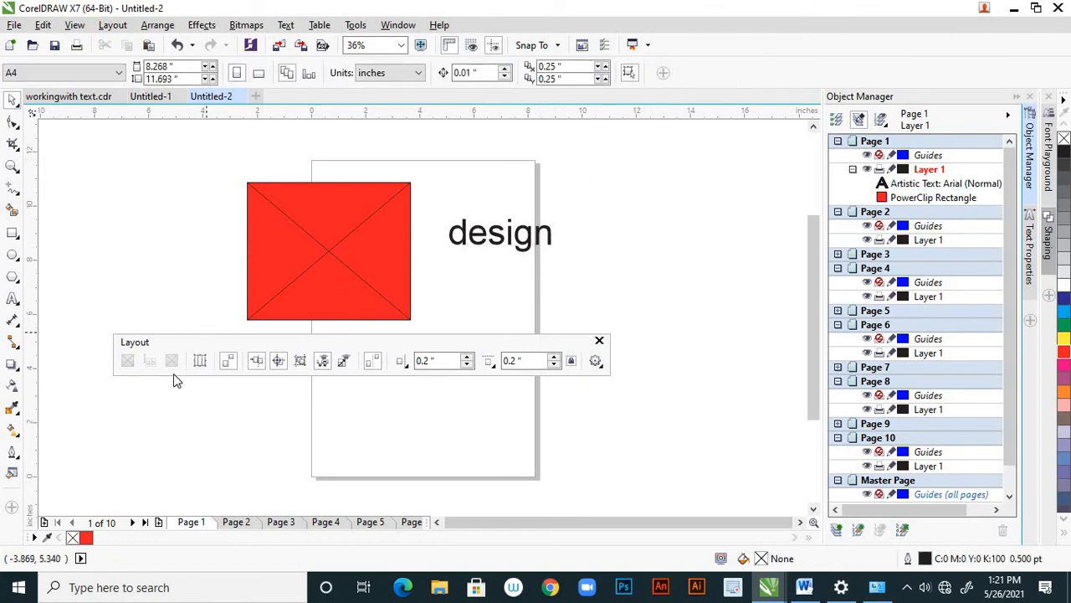
Step: Convert the red PowerClip frame to a text frame and remove its fill
left_click(277, 263)
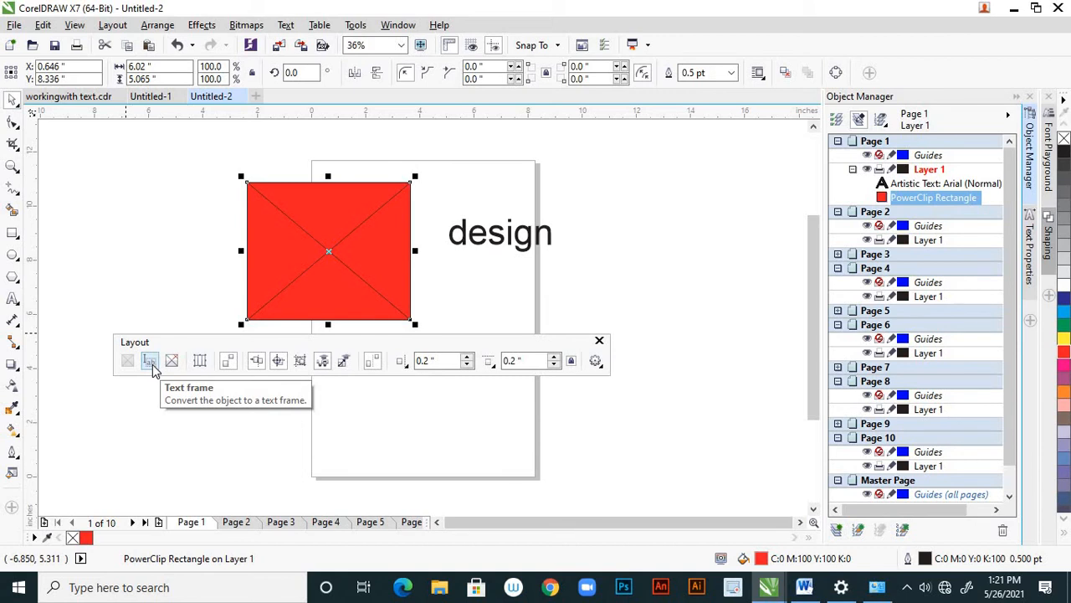
left_click(153, 364)
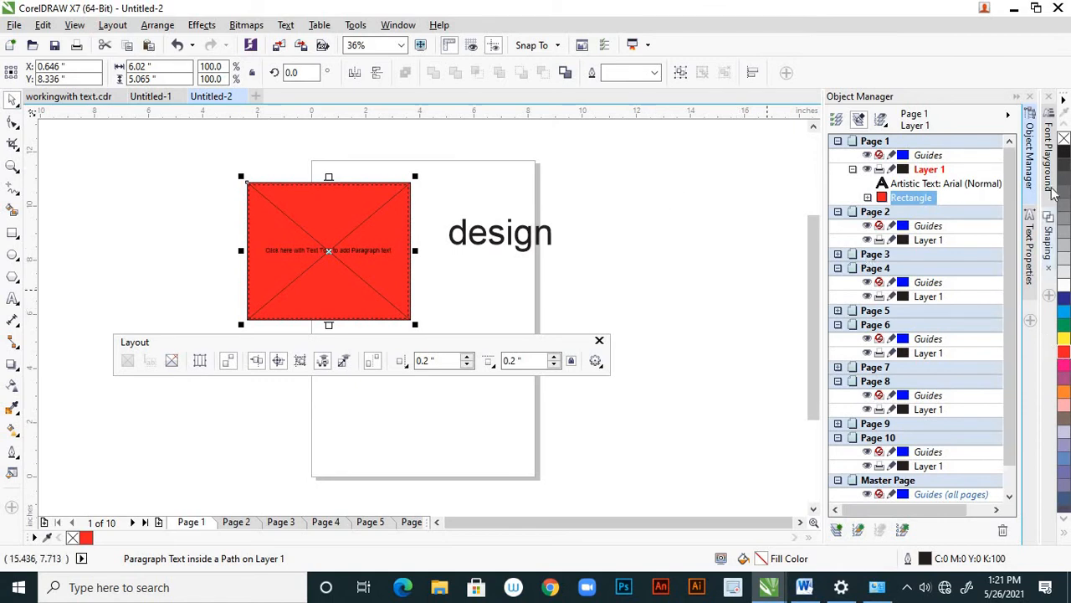
left_click(1064, 139)
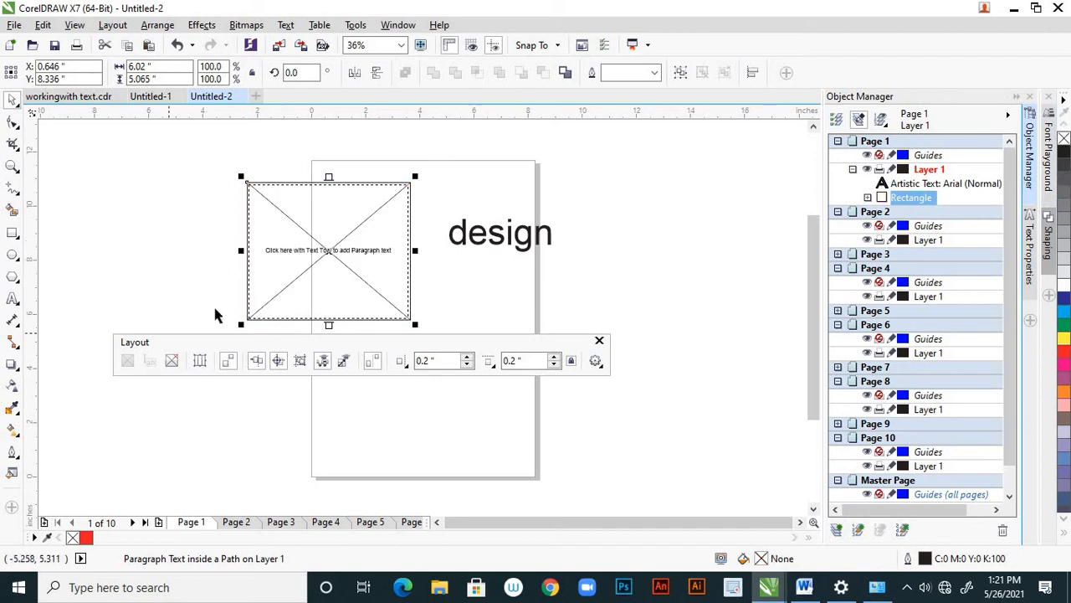
Step: Insert placeholder text into the unfilled text frame and apply a black fill to it
right_click(291, 241)
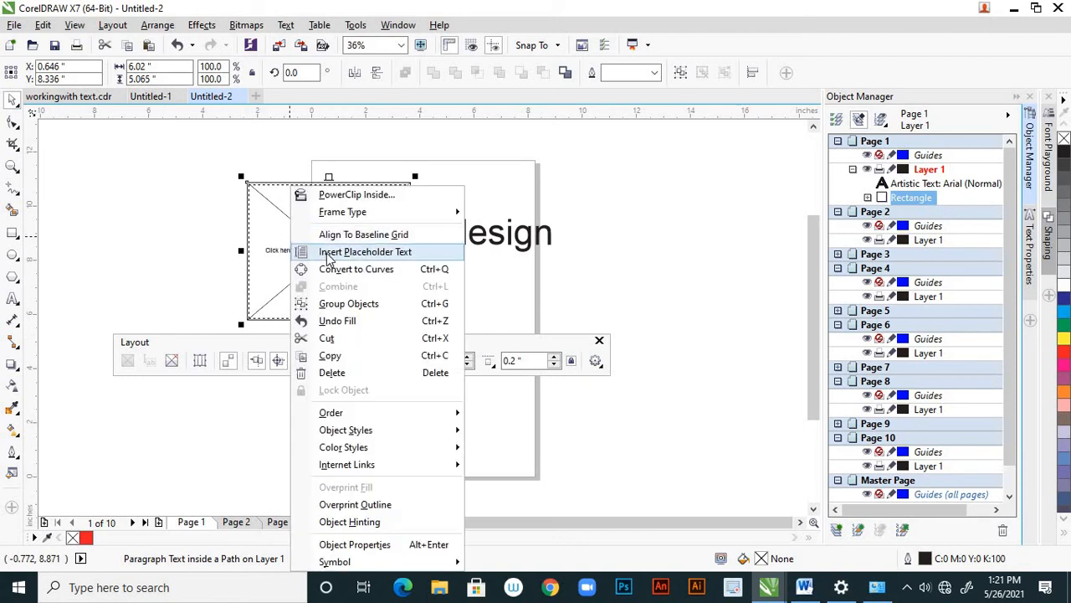
left_click(328, 252)
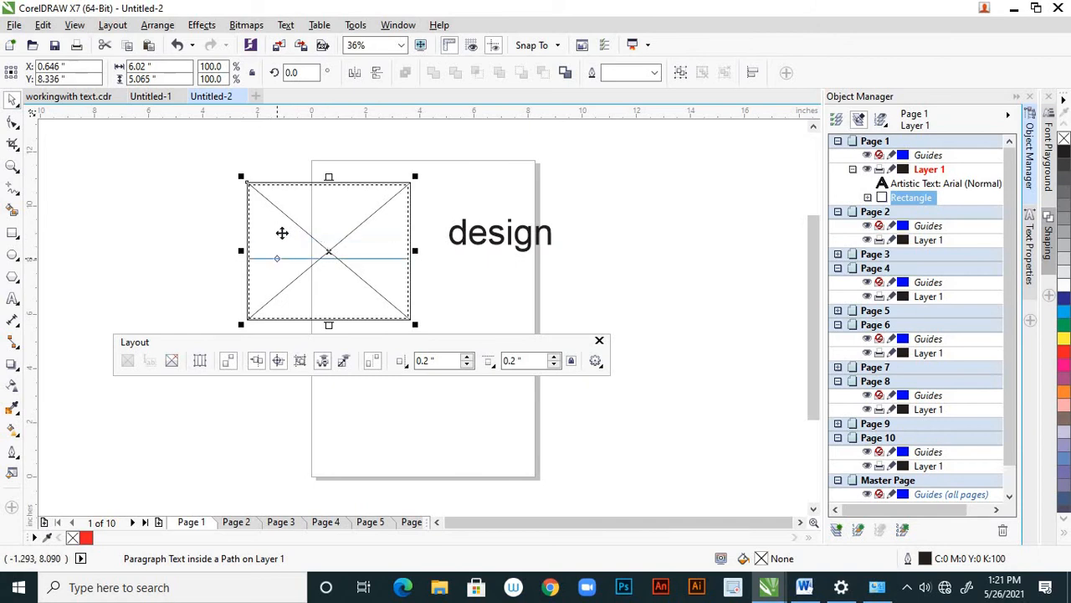
left_click(1065, 157)
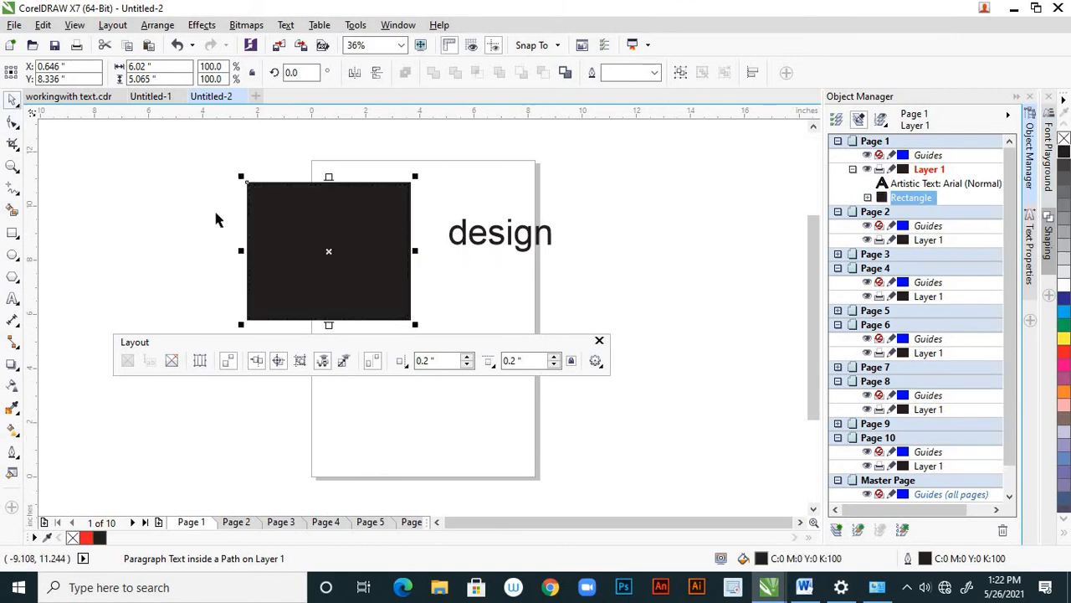
Step: Delete the black frame and draw a new rectangle about 5.27 by 3.65 inches across the page's left edge
key("Delete")
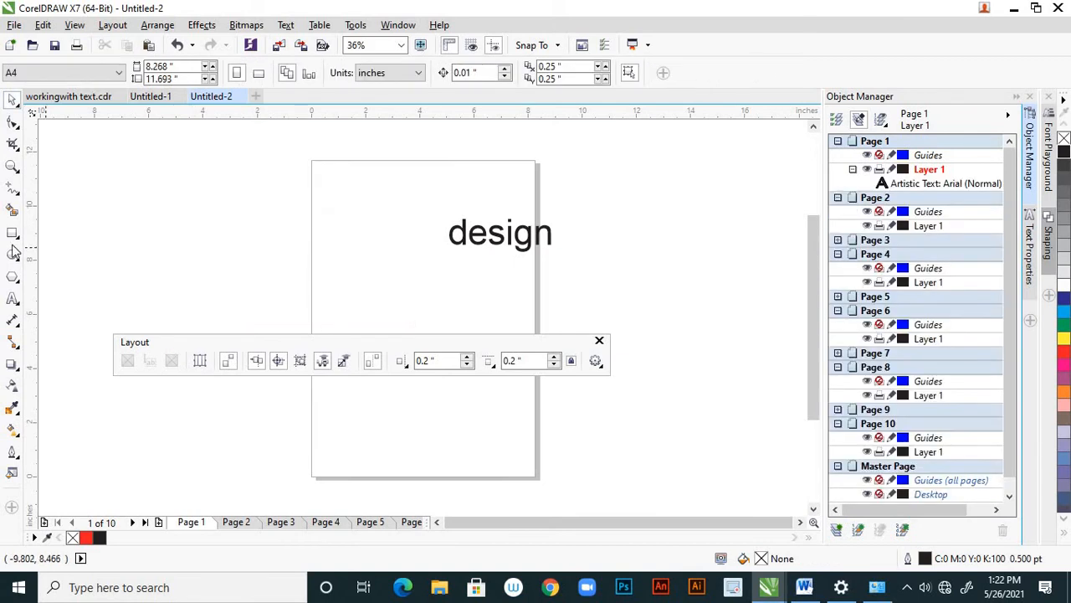
left_click(12, 233)
left_click_drag(237, 214, 381, 315)
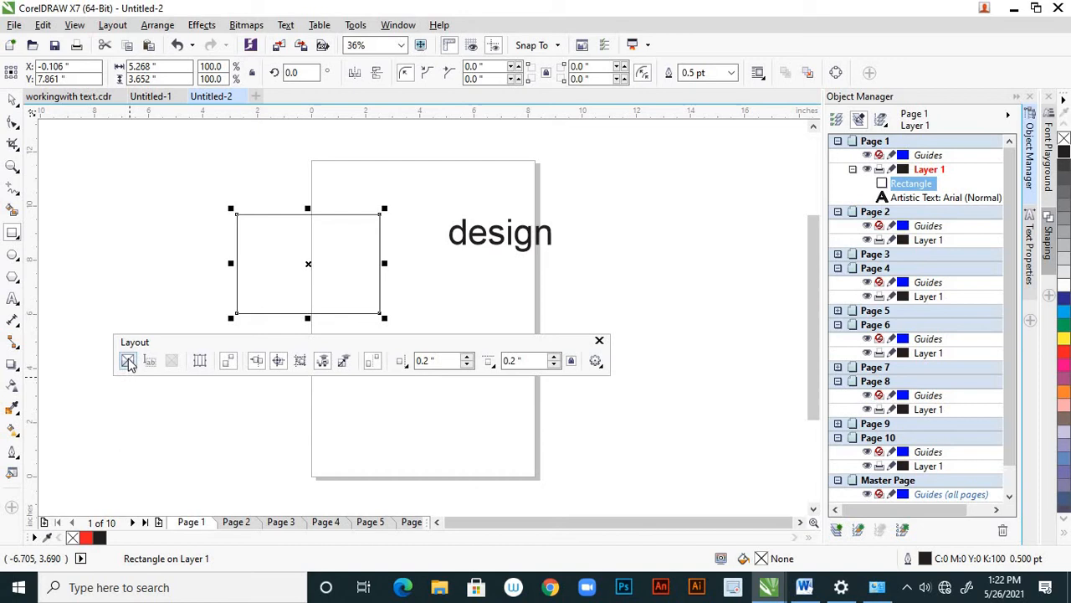
Step: Convert the new rectangle to a PowerClip frame and on to a text frame, and insert placeholder text
left_click(127, 360)
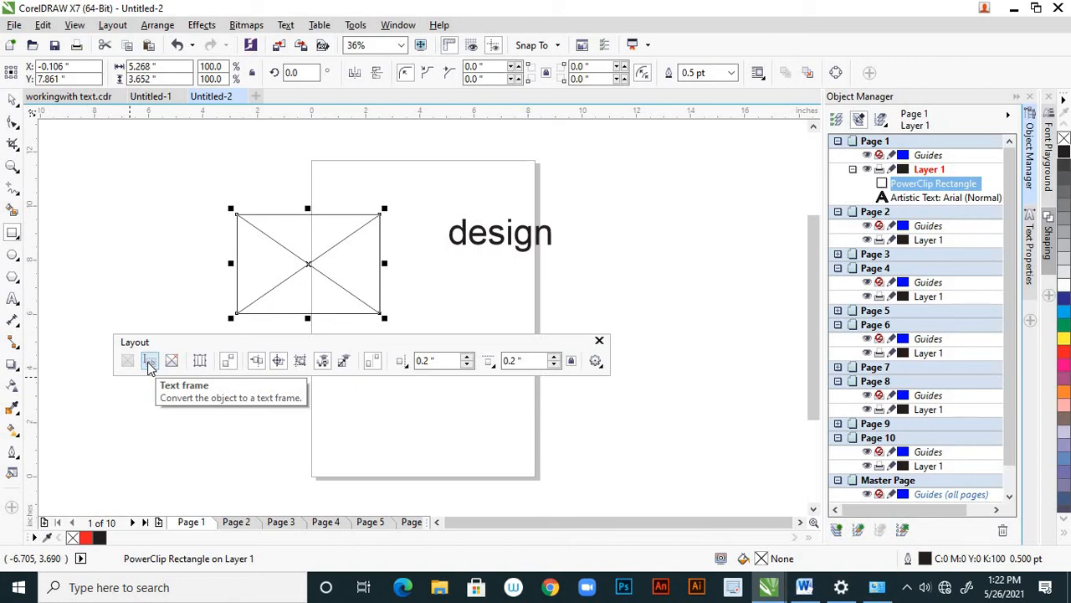
left_click(149, 361)
right_click(273, 265)
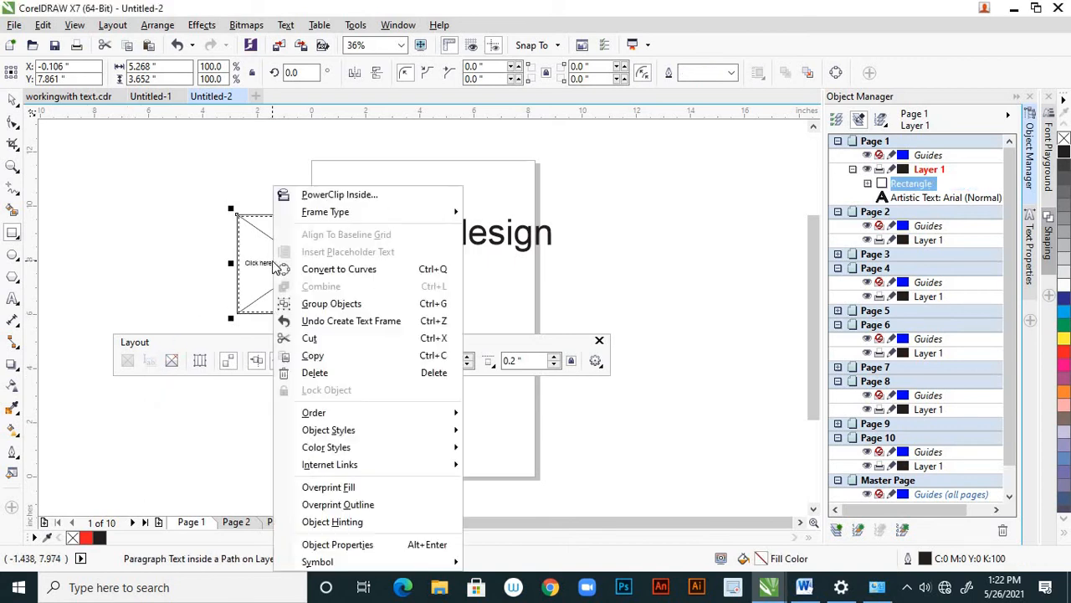
left_click(310, 251)
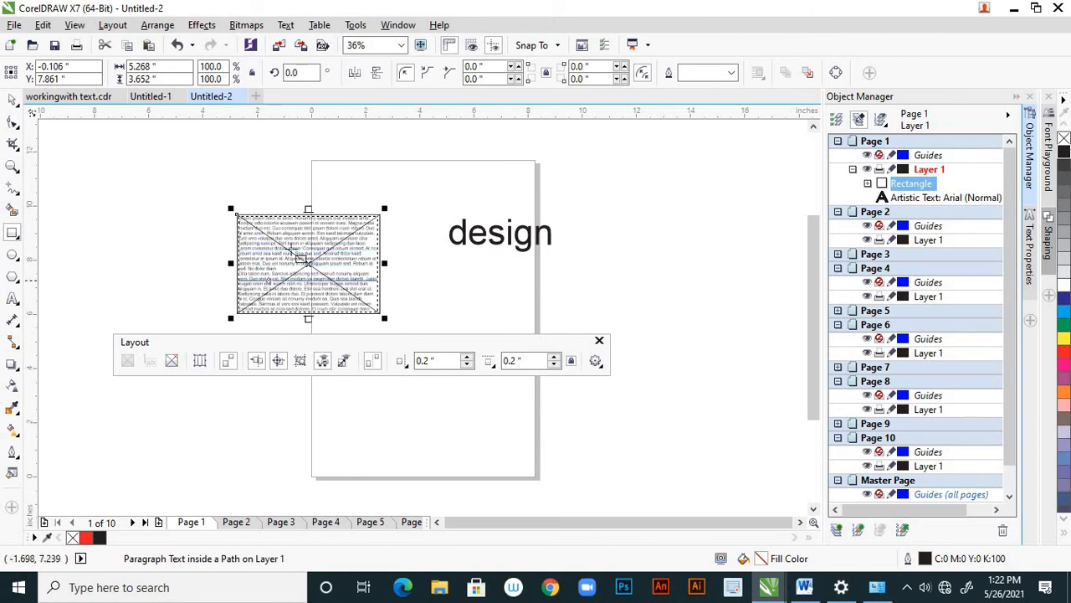
Step: Split the placeholder text into 3 equal-width columns while maintaining the current frame width
left_click(200, 362)
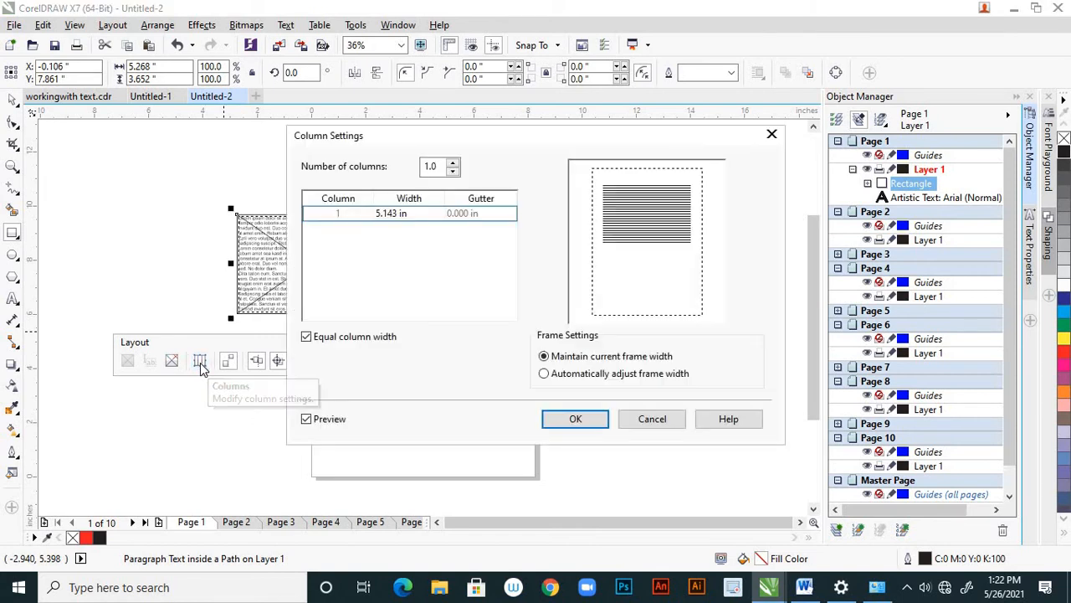
left_click(453, 164)
left_click(453, 164)
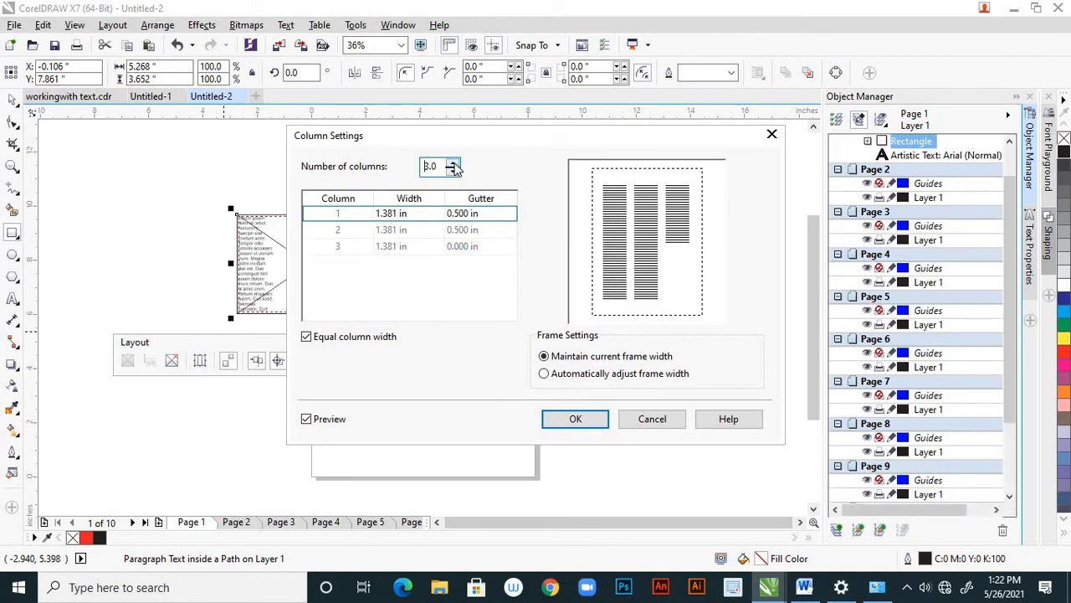
left_click_drag(494, 136, 618, 190)
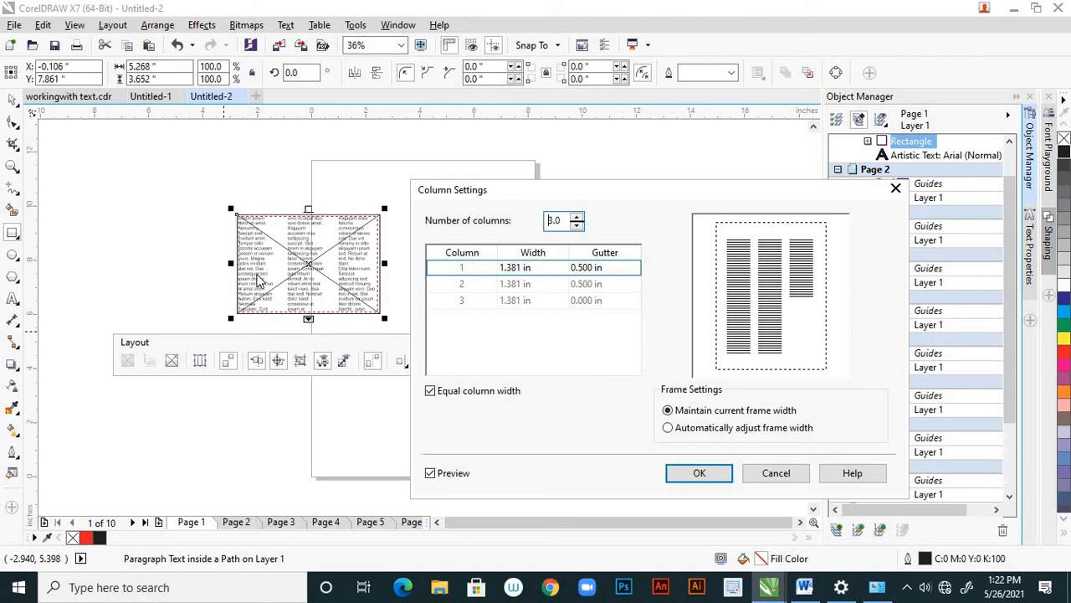
left_click(699, 473)
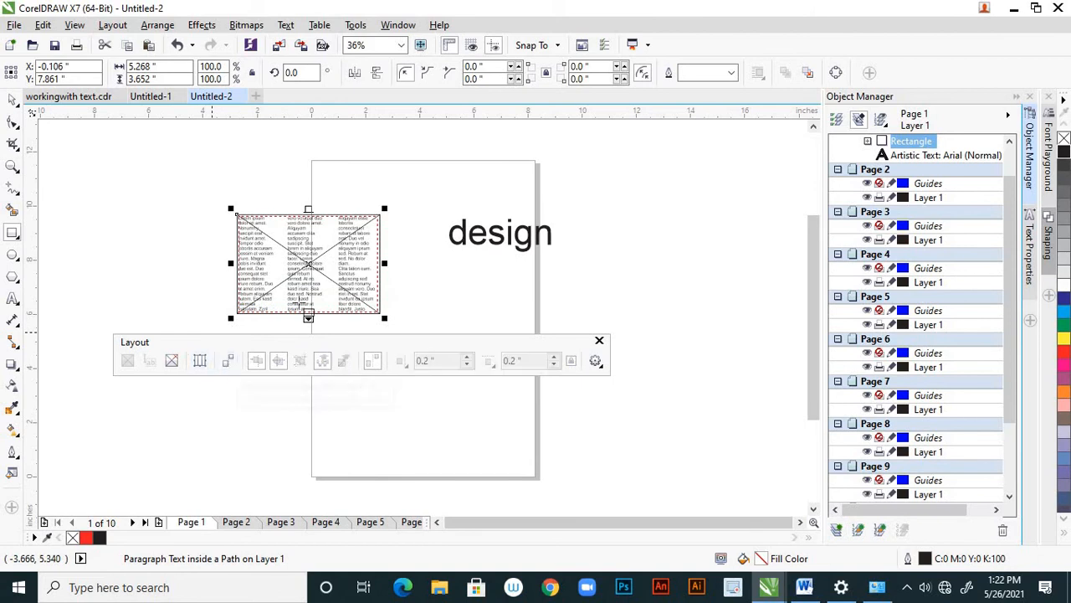
Step: Move the three-column text frame further onto the page, next to the "design" text, undoing any stray rectangle
left_click_drag(352, 280, 439, 259)
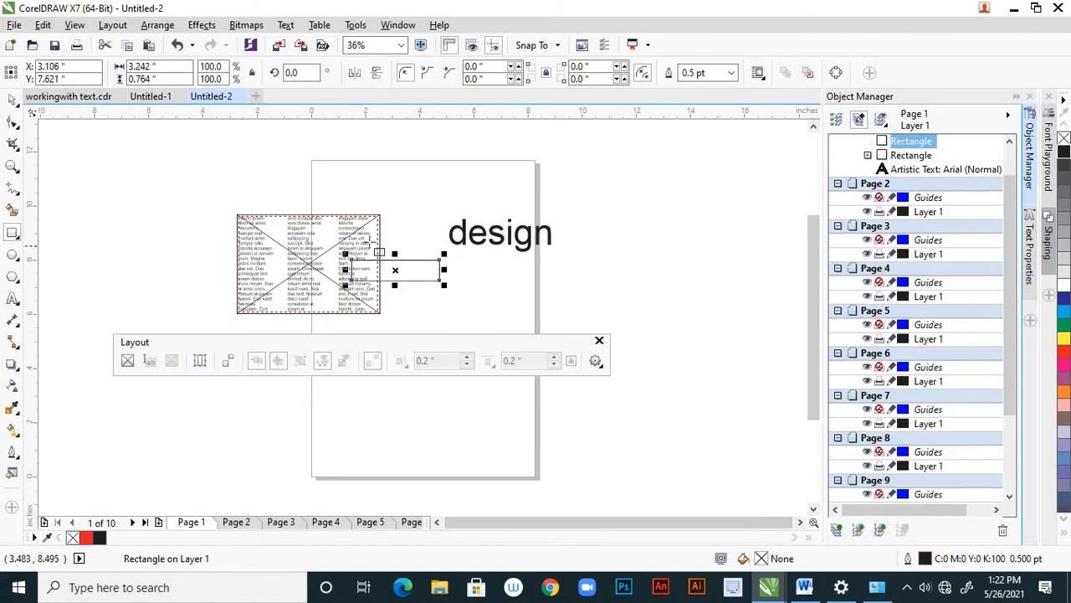
key("ctrl+z")
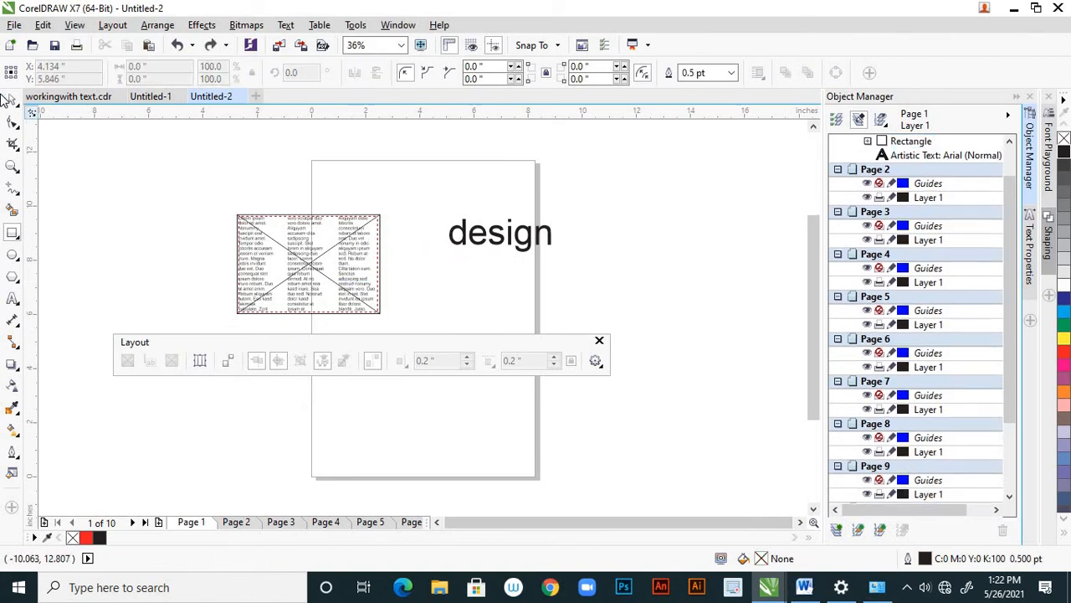
left_click(12, 100)
left_click_drag(351, 255, 400, 247)
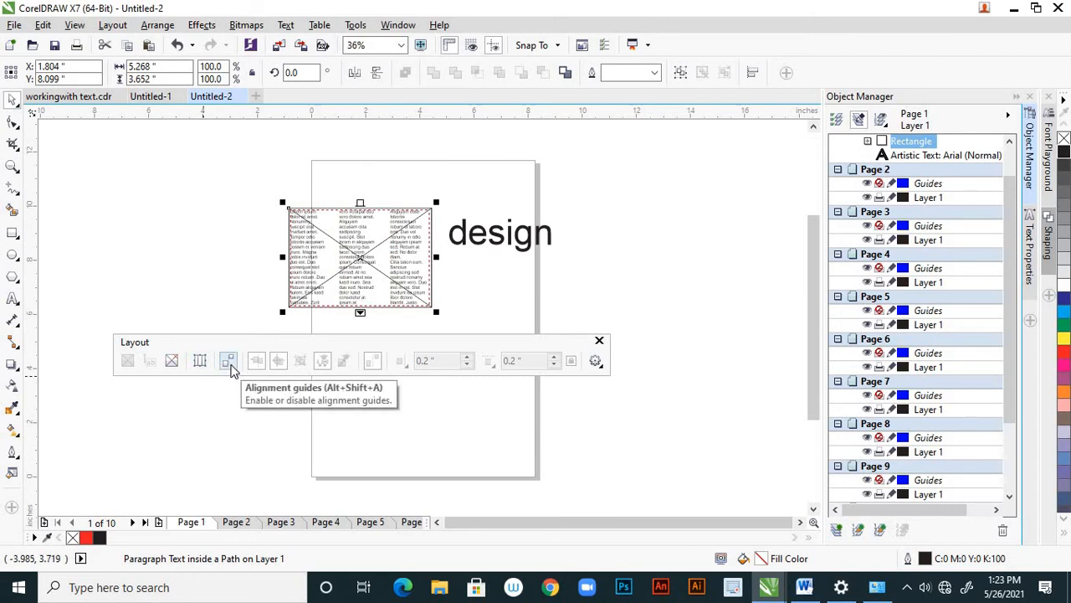
Step: Enable alignment guides, set both guide margins to 0.22 inches, and move the text frame until it overlaps "design"
left_click(231, 365)
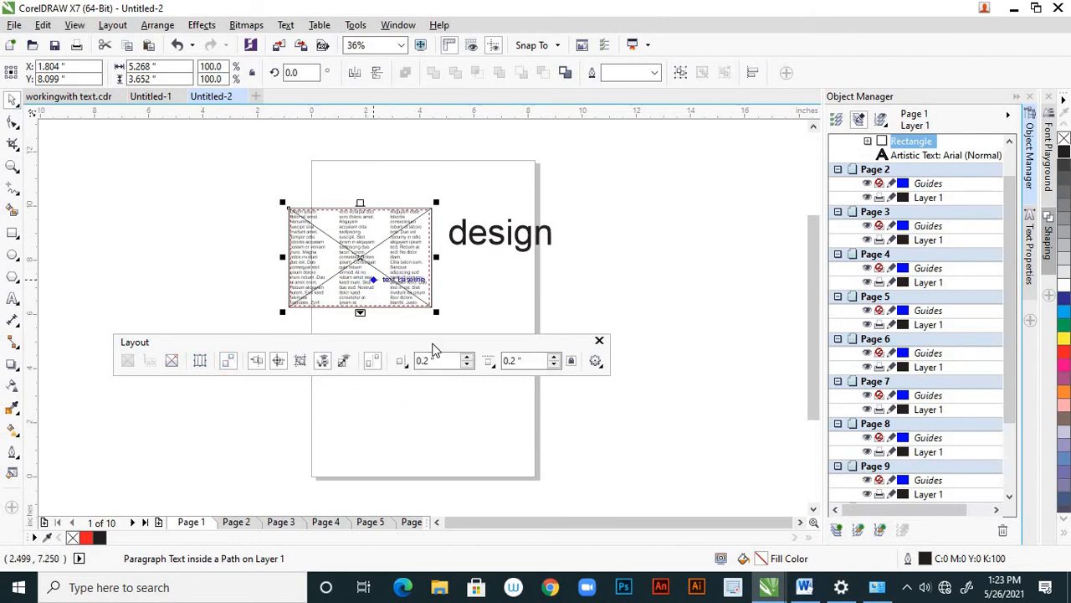
left_click(468, 357)
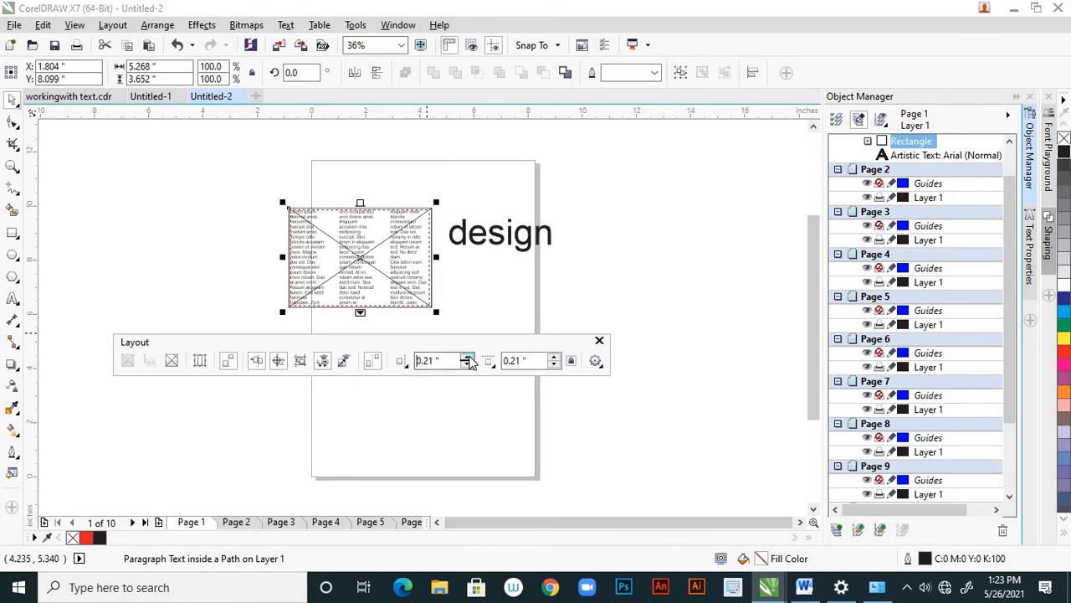
left_click_drag(390, 270, 439, 255)
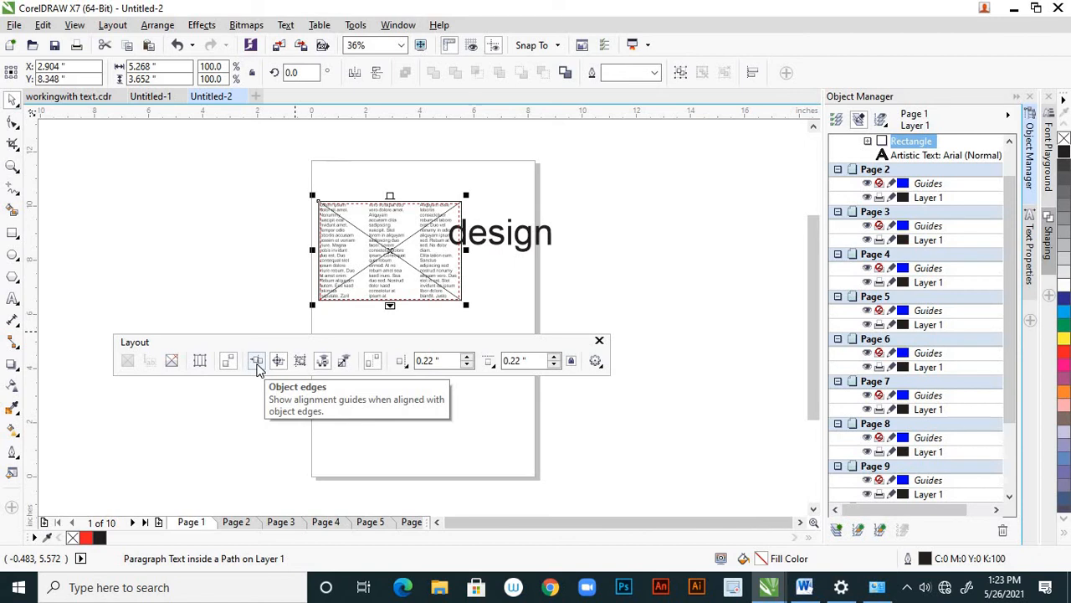
Step: Turn off the object edges and object centers guides, moving the text frame down the page and back up to test them
left_click_drag(430, 248, 450, 417)
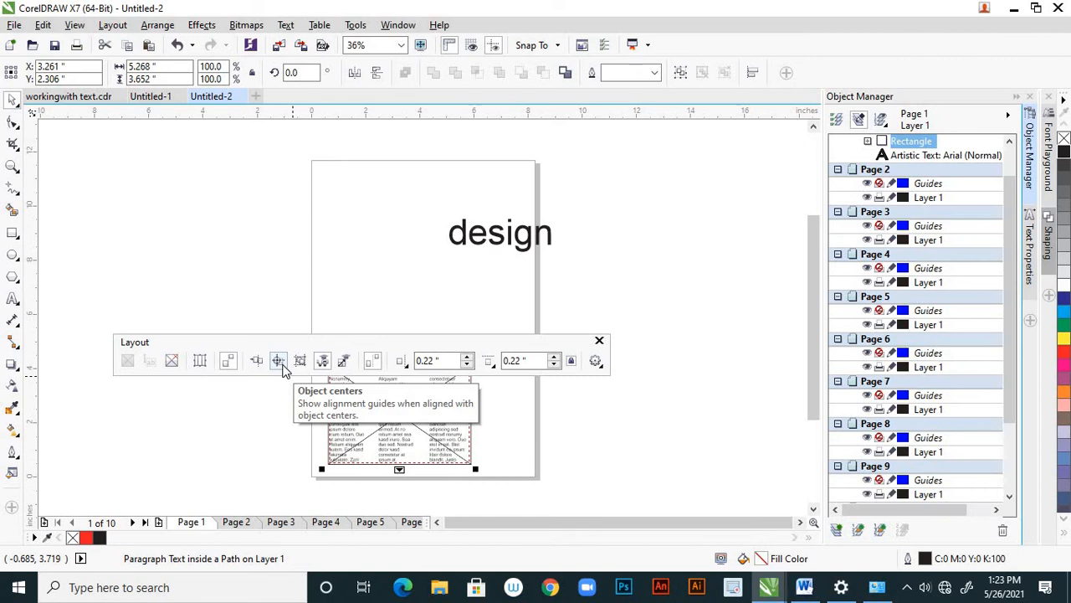
left_click_drag(399, 430, 390, 298)
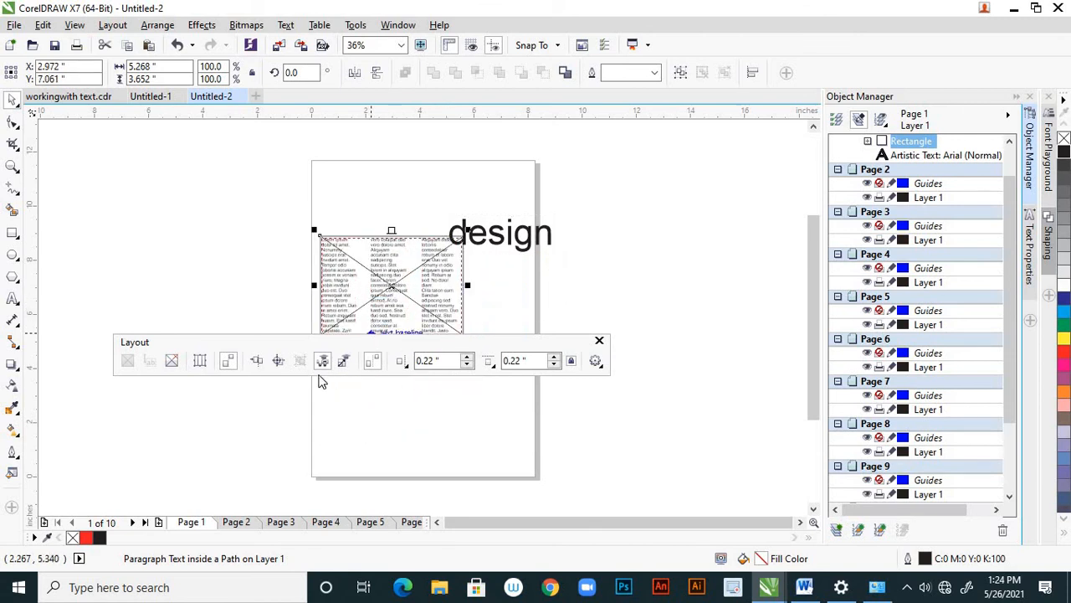
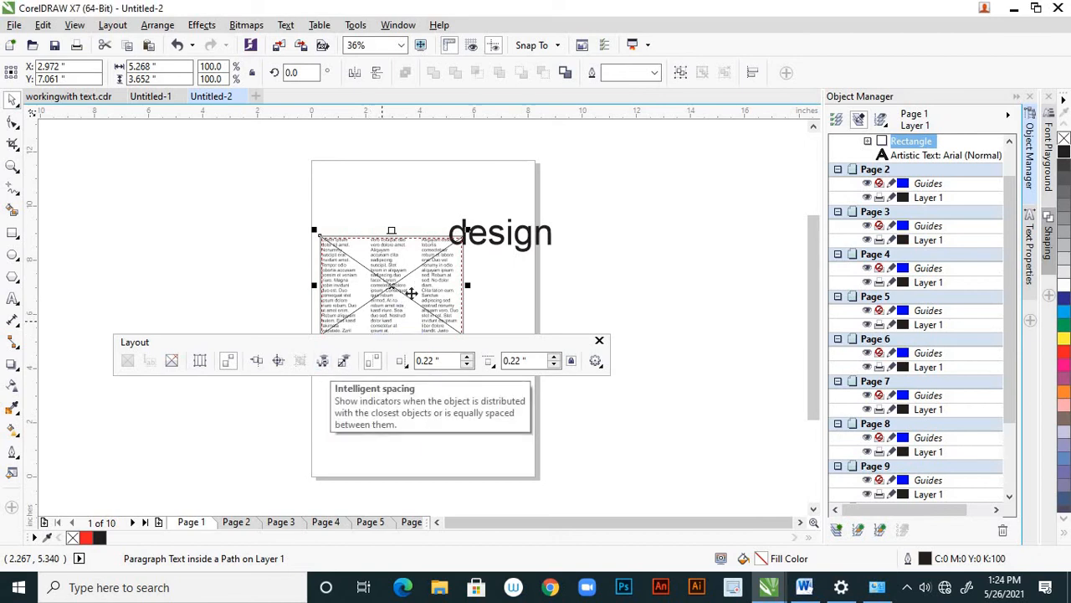
Step: Move the text frame up the page, return it to the page's lower edge, and set both guide margins to 0.15 inches
left_click_drag(419, 283, 421, 229)
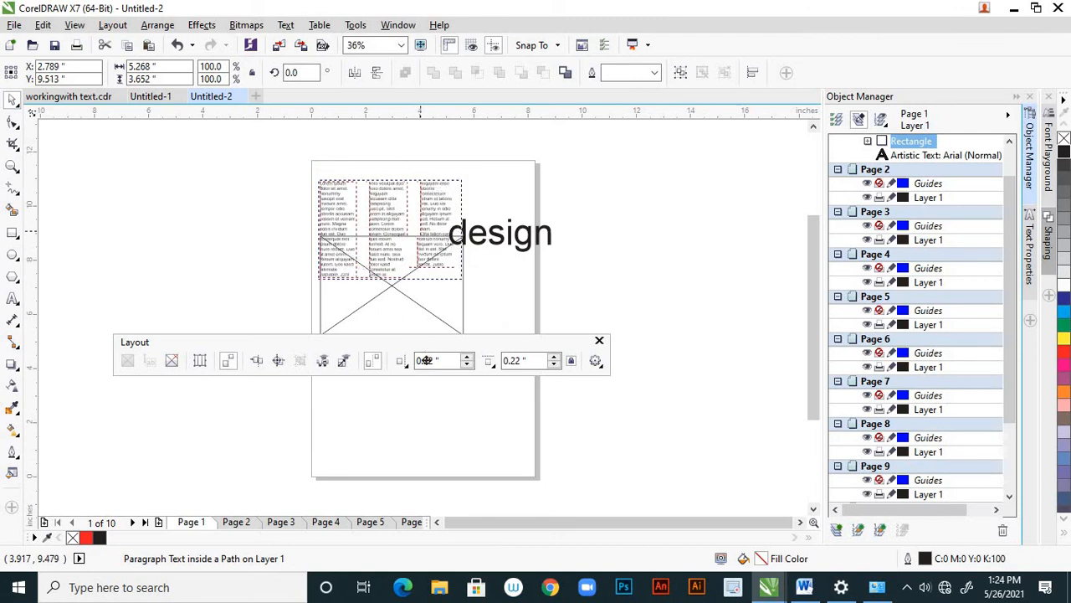
left_click_drag(427, 360, 430, 420)
left_click(467, 364)
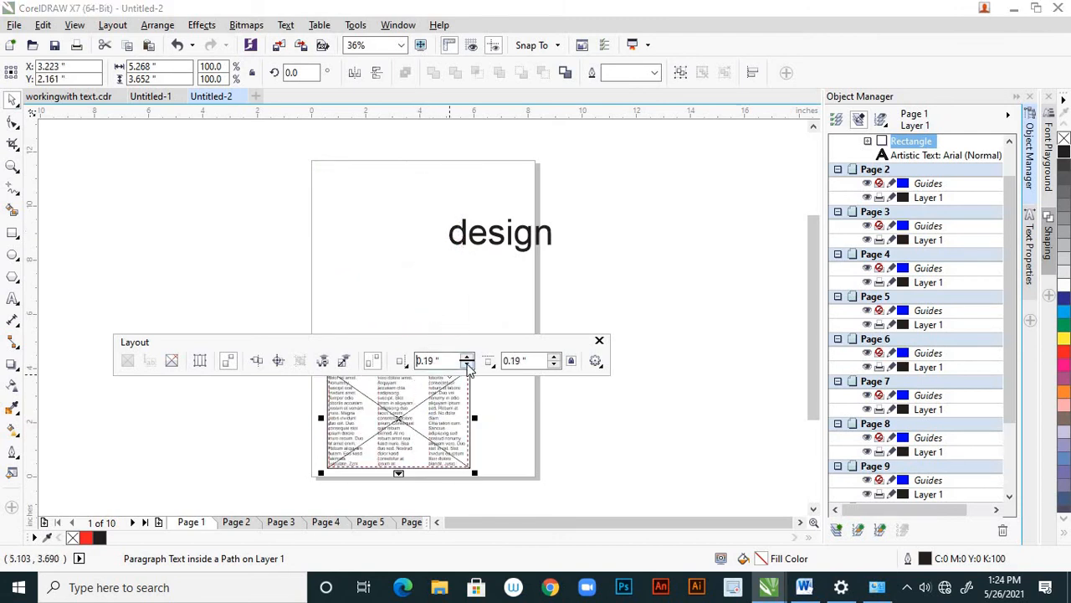
double_click(467, 365)
left_click(467, 365)
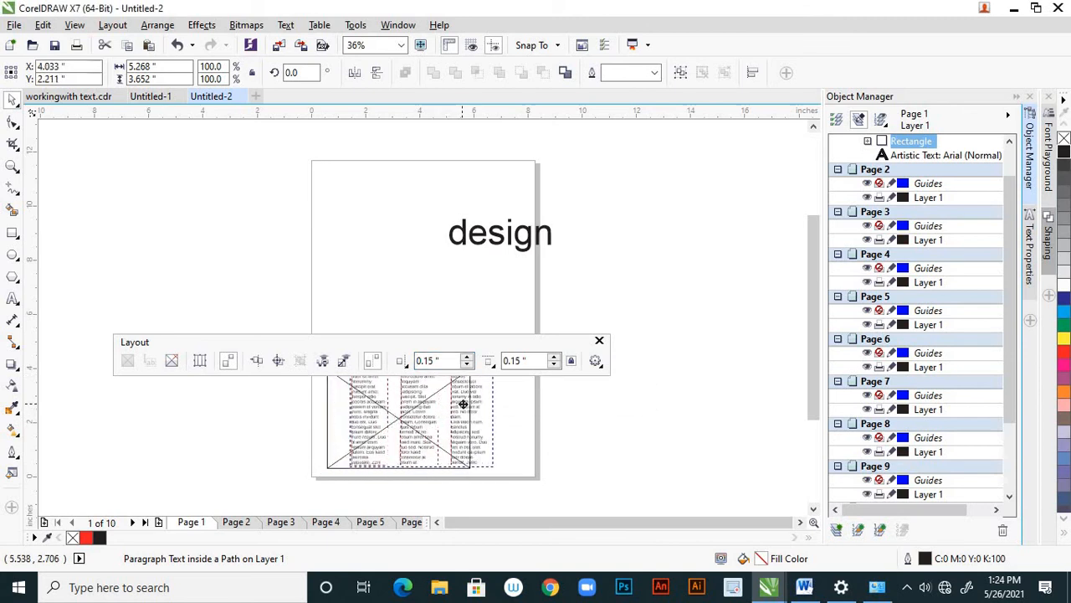
Step: Move the text frame up to overlap "design", turn on intelligent dimensioning, and shift the frame slightly higher
left_click_drag(457, 402, 440, 260)
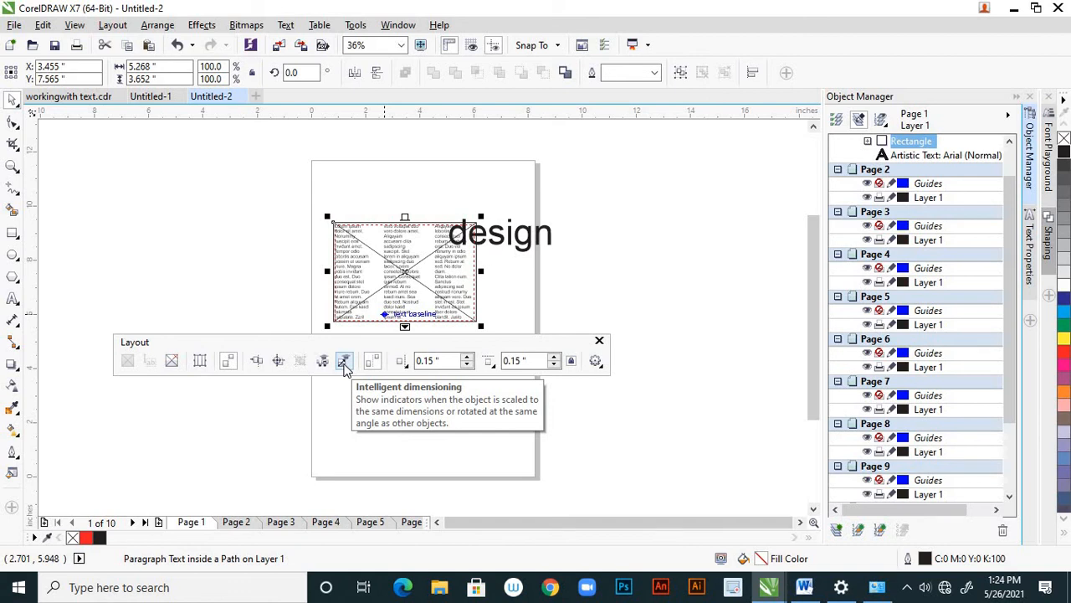
left_click(345, 367)
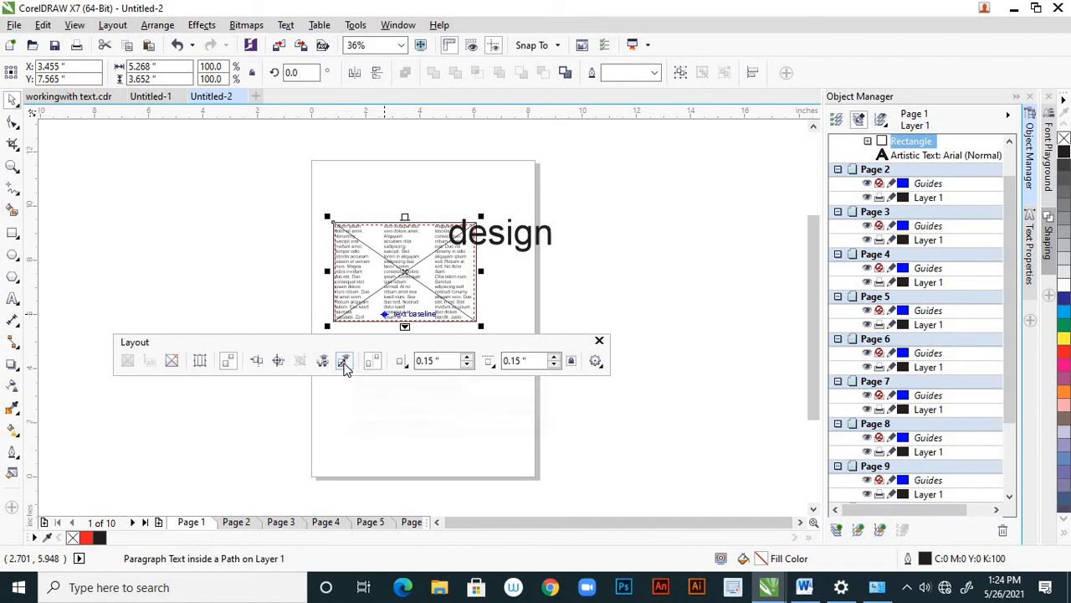
left_click_drag(407, 304, 410, 276)
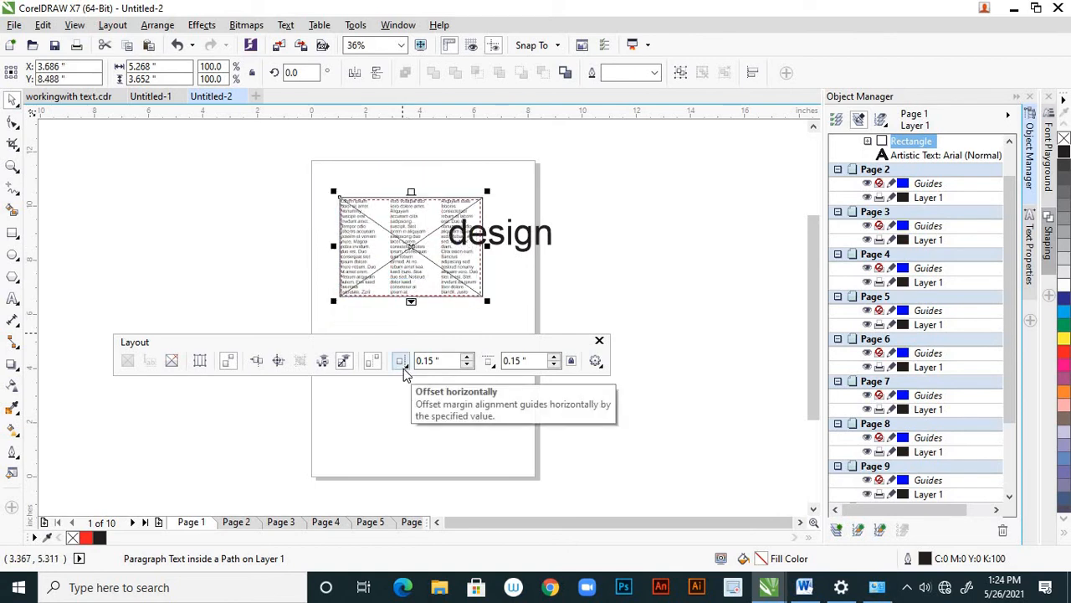
Step: Switch the horizontal guide margin to Inset horizontally, move the text frame down the page, and set both margins to 0.1 inches
left_click(404, 369)
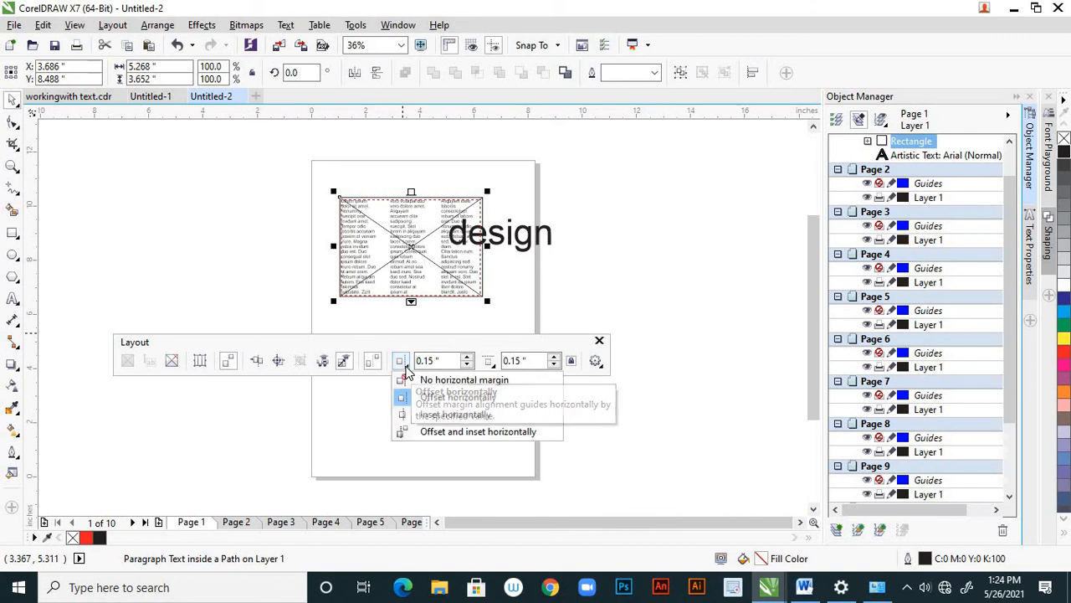
left_click(431, 368)
left_click(400, 366)
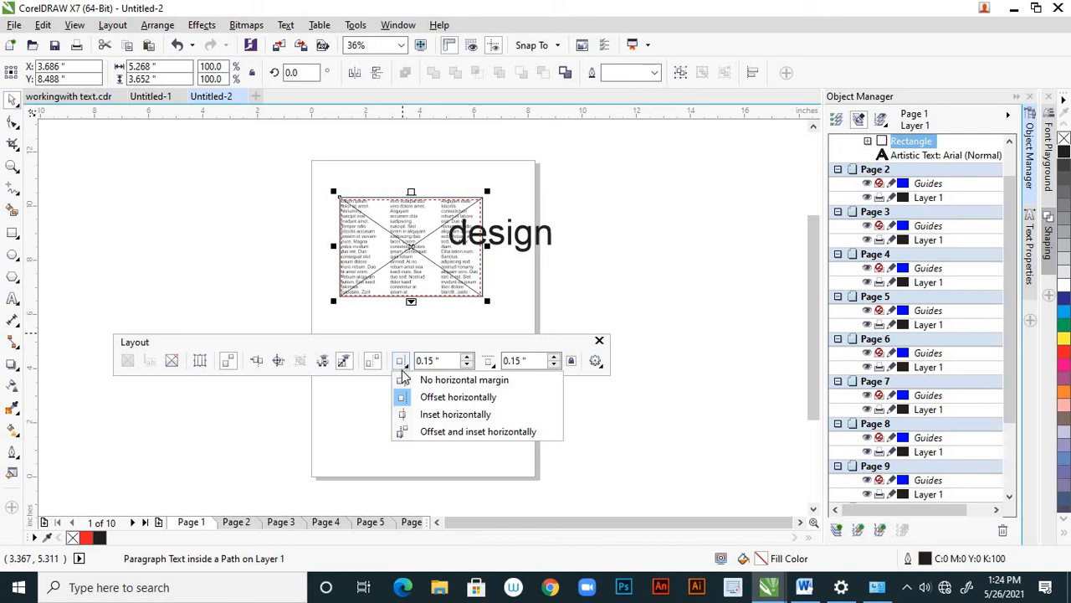
left_click(427, 413)
left_click_drag(426, 274, 466, 404)
left_click(555, 365)
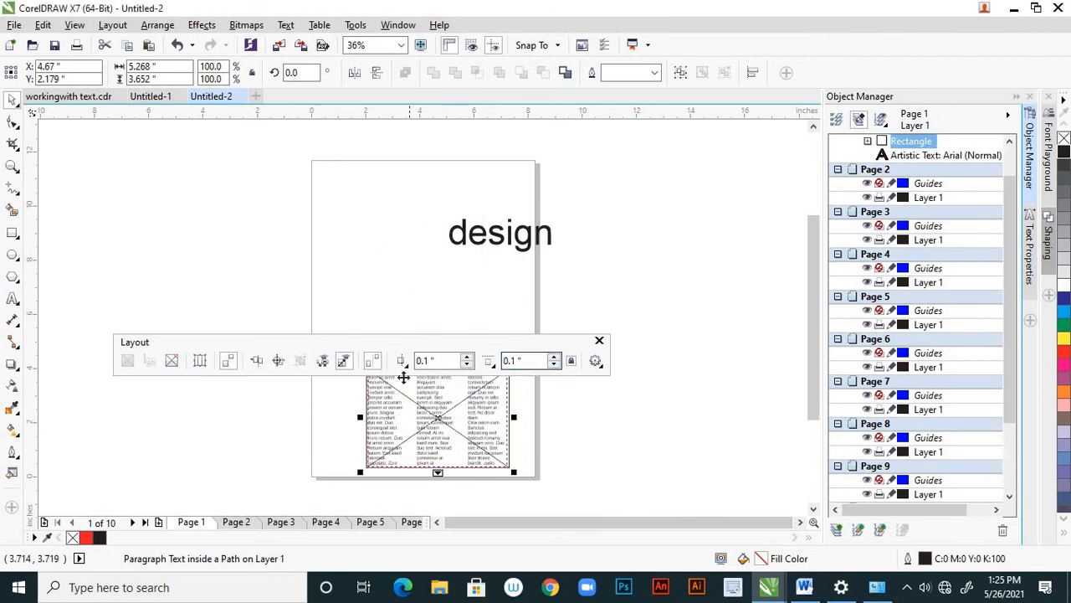
Step: Switch the horizontal guide margin back to Offset horizontally and move the text frame toward the page's left edge
left_click(403, 365)
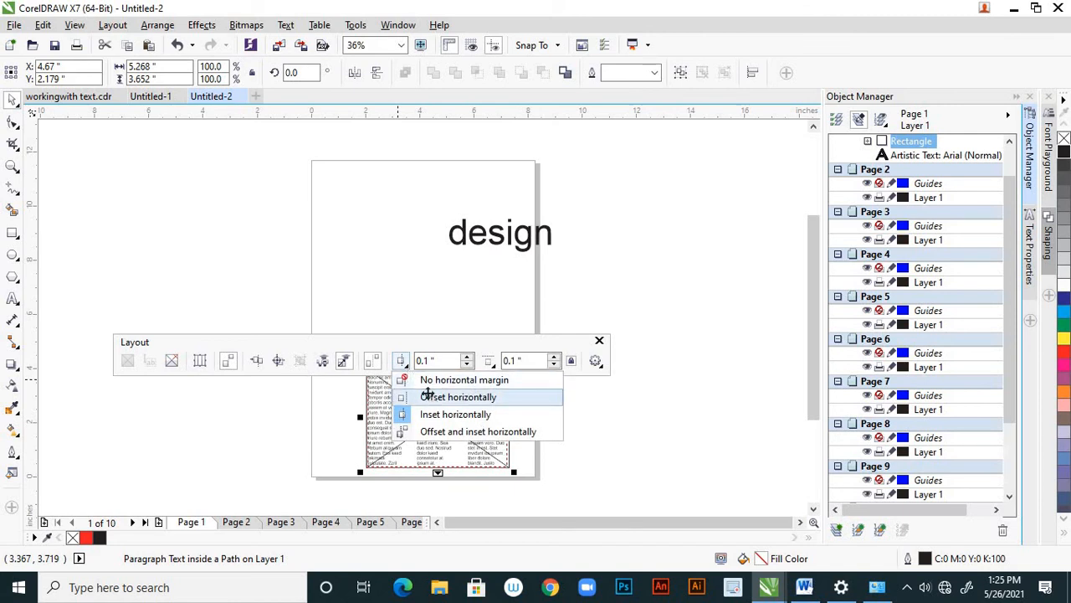
left_click(431, 397)
mouse_move(377, 405)
left_mouse_down()
mouse_move(393, 404)
mouse_move(386, 391)
mouse_move(395, 408)
left_mouse_up()
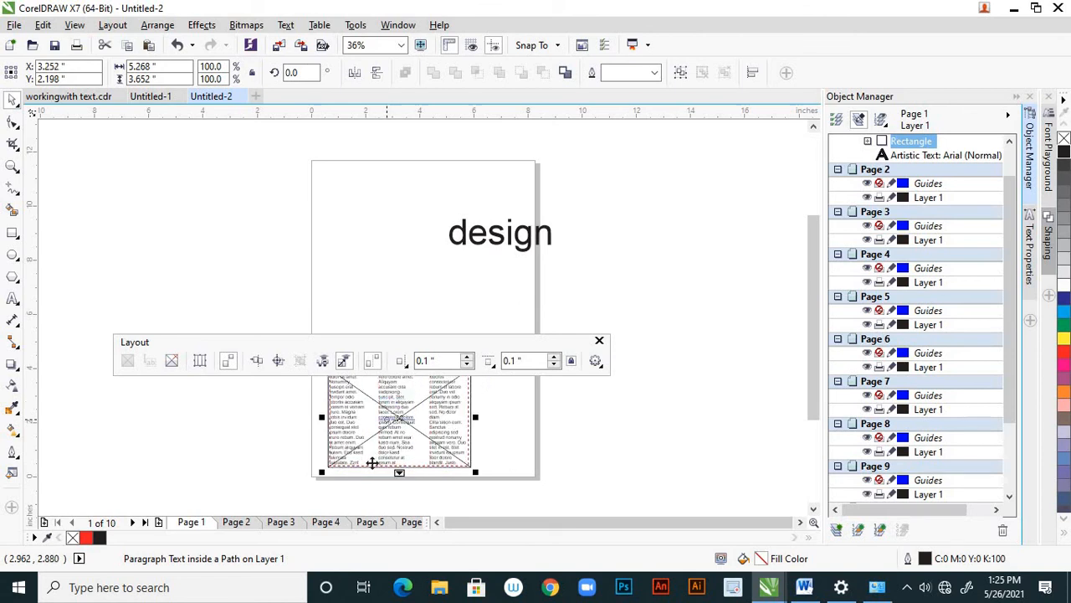
scroll(360, 474, "up", 5)
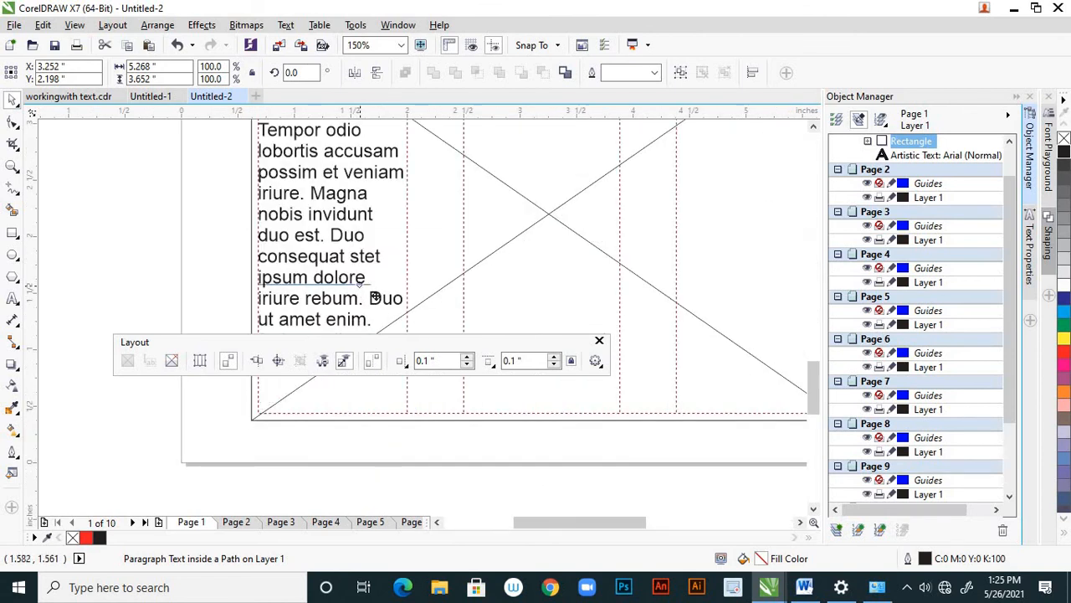
left_click_drag(363, 291, 320, 308)
scroll(326, 303, "down", 5)
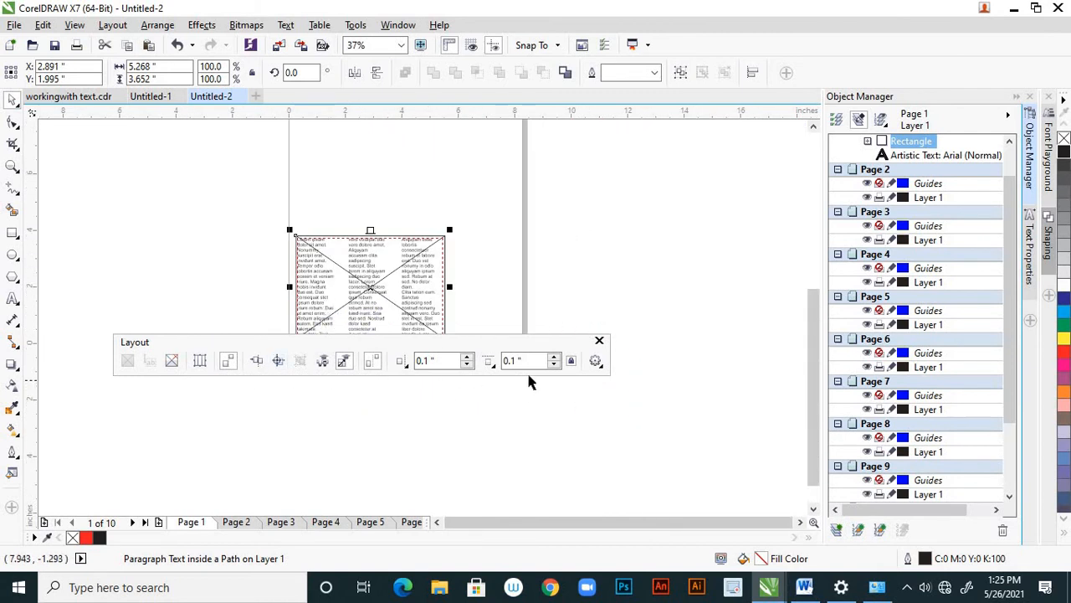
Step: Examine the grid and ruler options and the list of other guide settings, leaving them as they are
left_click(598, 365)
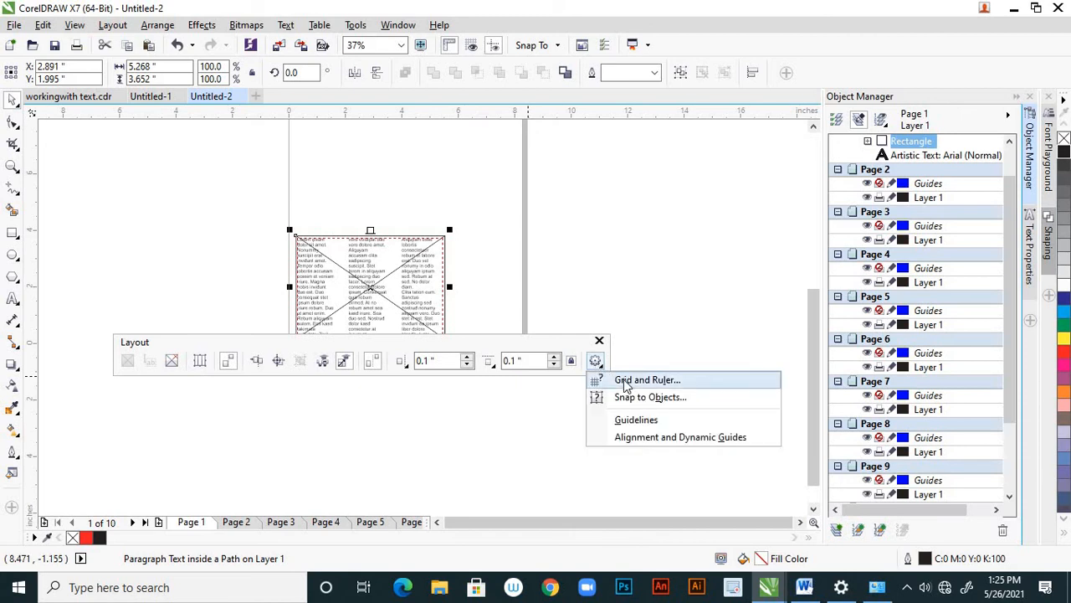
left_click(621, 381)
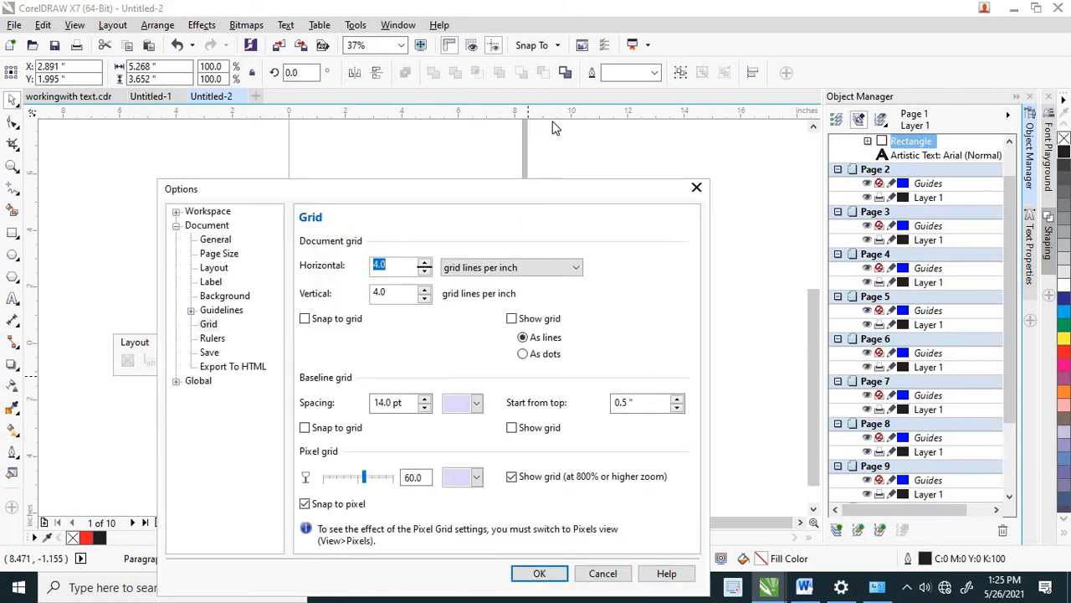
left_click(549, 500)
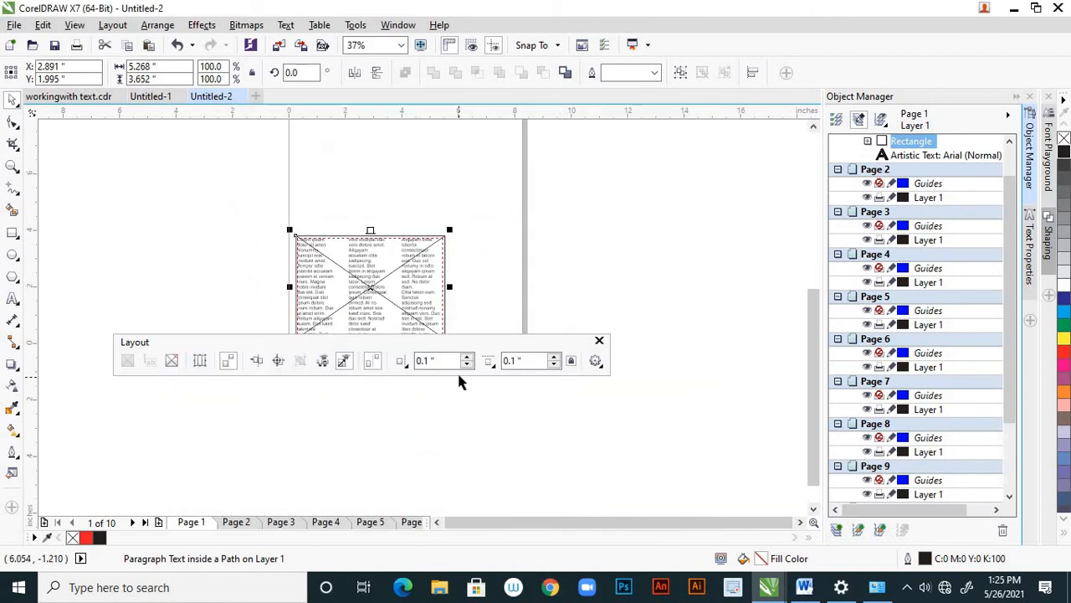
left_click(596, 363)
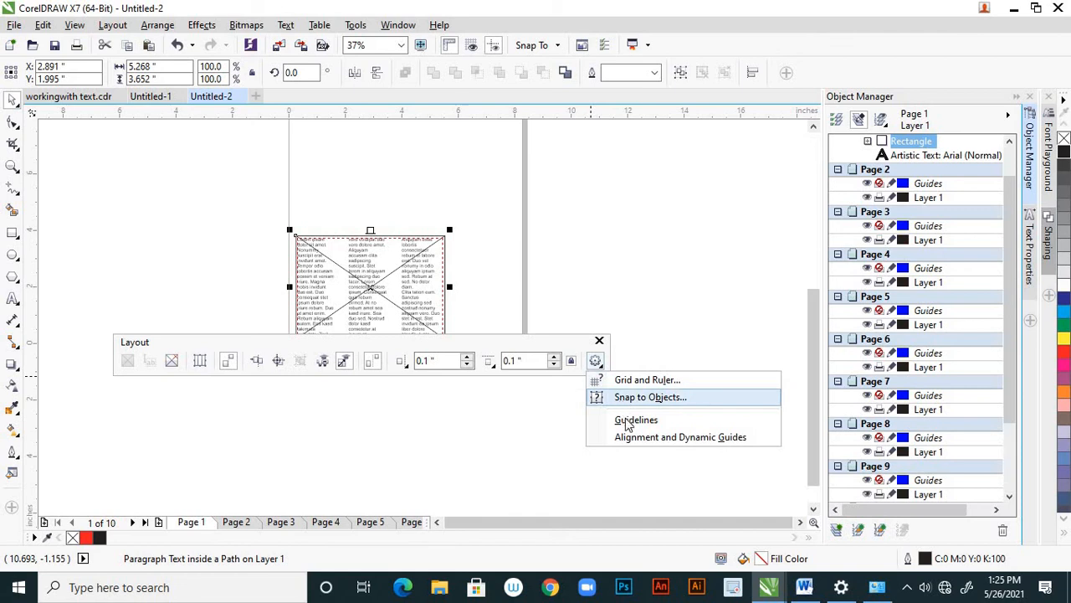
left_click(492, 259)
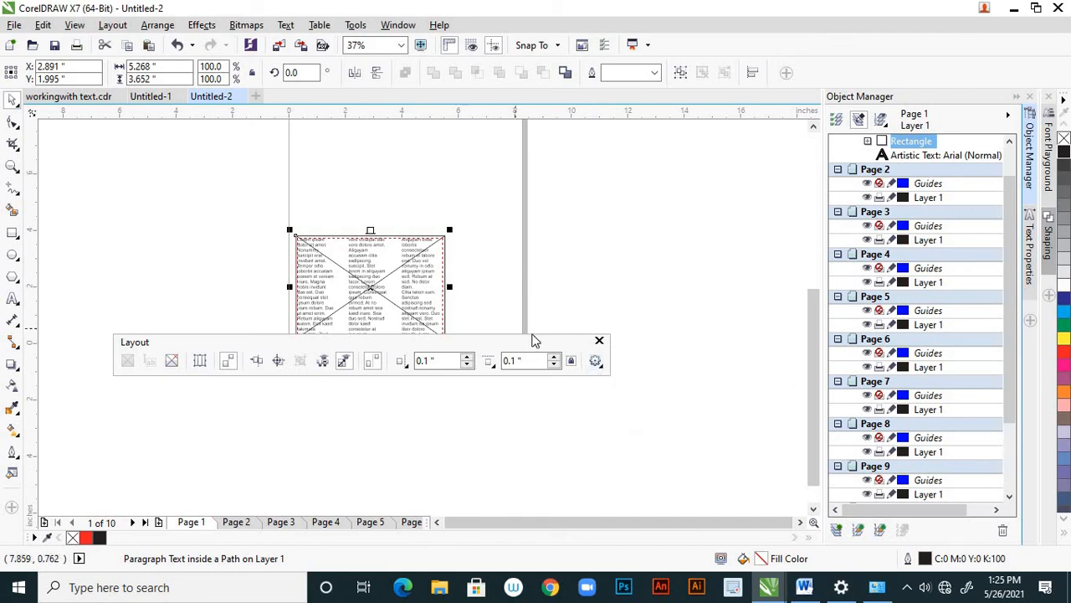
Step: Close the Layout toolbar and move the text frame up to just below the "design" text
left_click(599, 341)
scroll(554, 386, "down", 2)
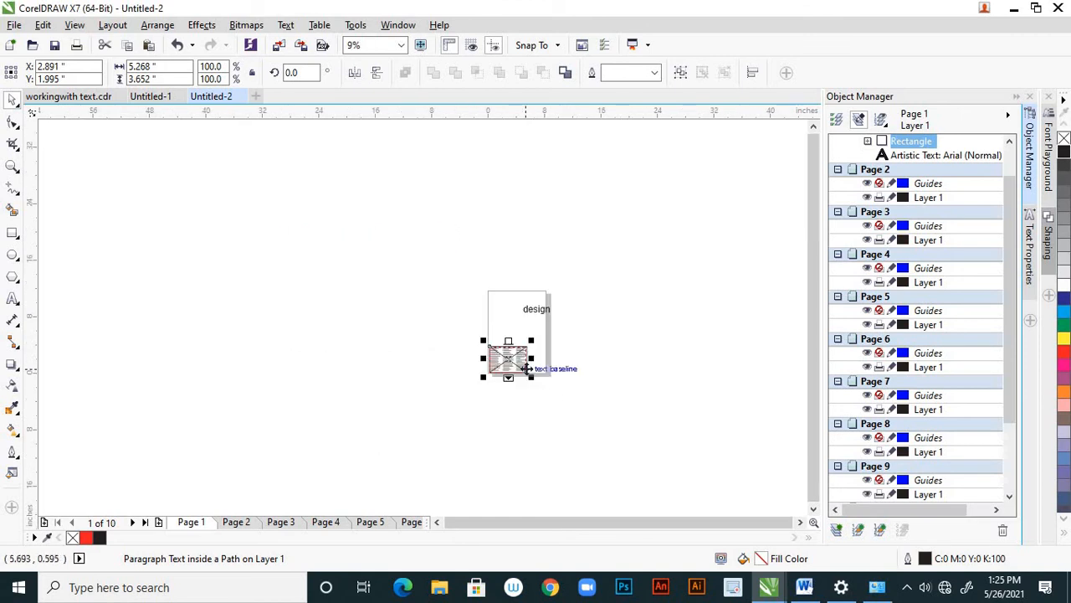
scroll(526, 373, "up", 2)
left_click_drag(503, 324, 556, 209)
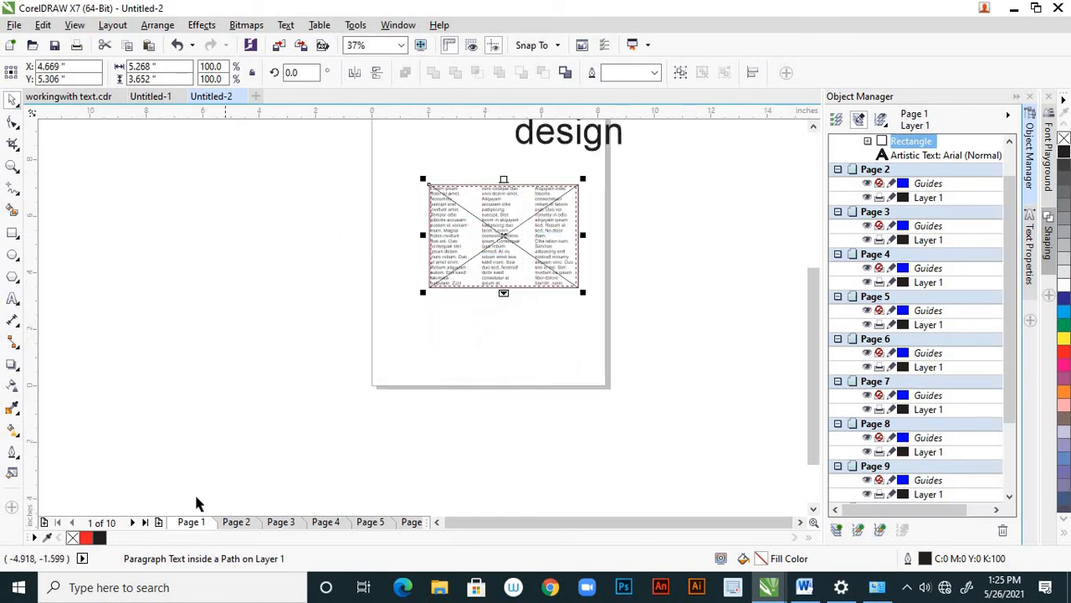
Step: Review the first page of the Untitled-1 document and the available page layout commands
left_click(153, 99)
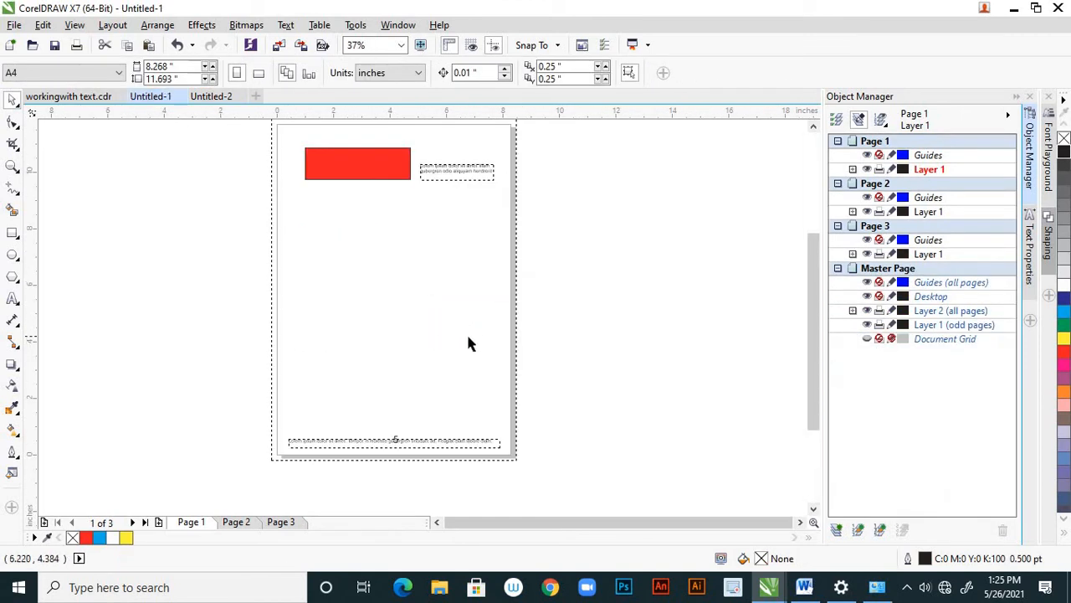
scroll(478, 341, "down", 1)
scroll(441, 246, "up", 1)
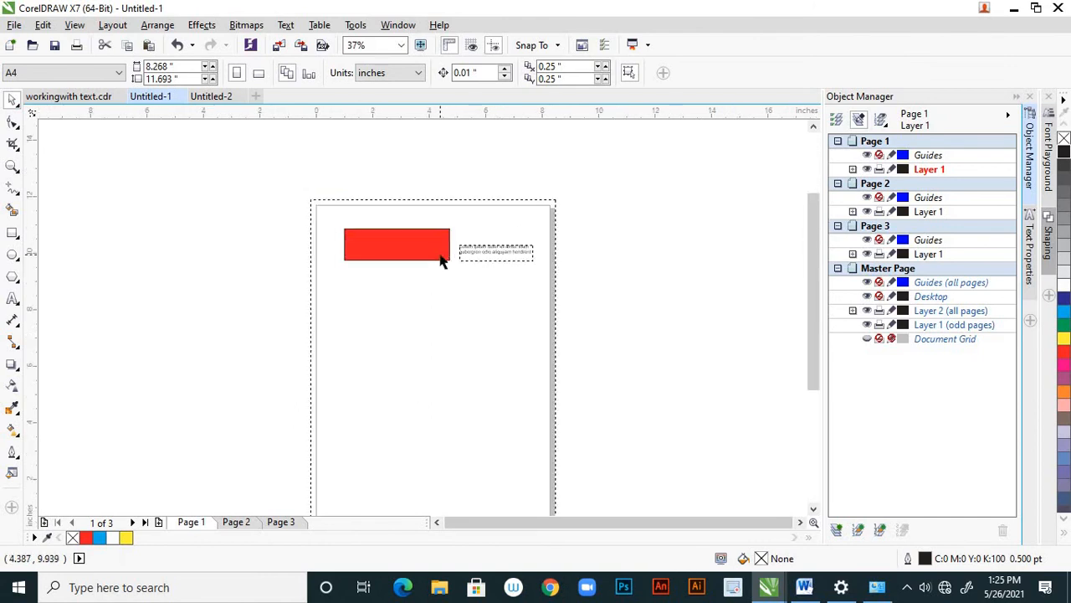
scroll(444, 239, "down", 1)
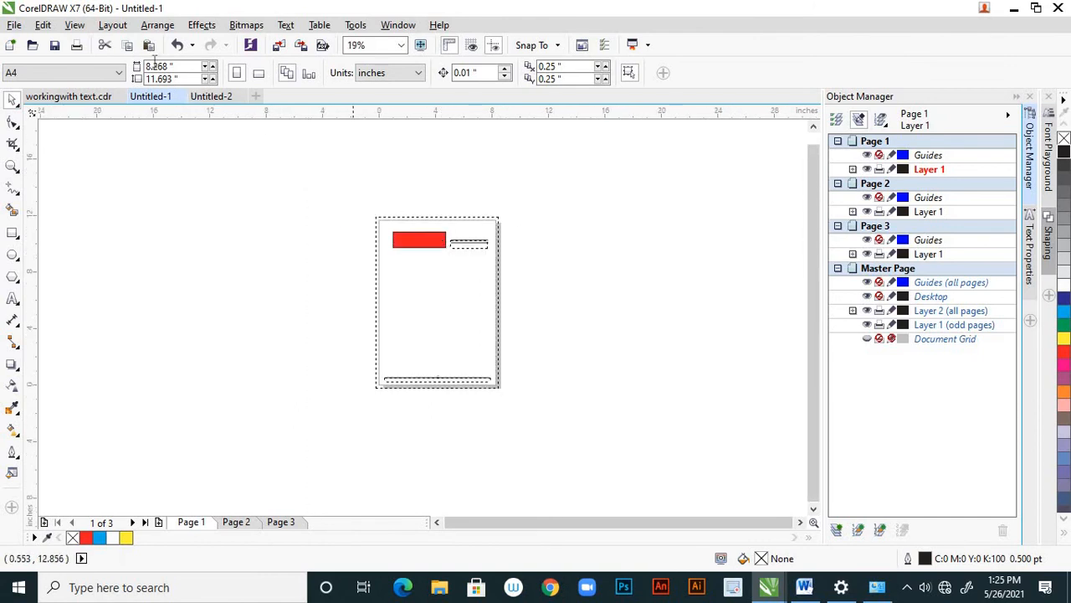
left_click(112, 25)
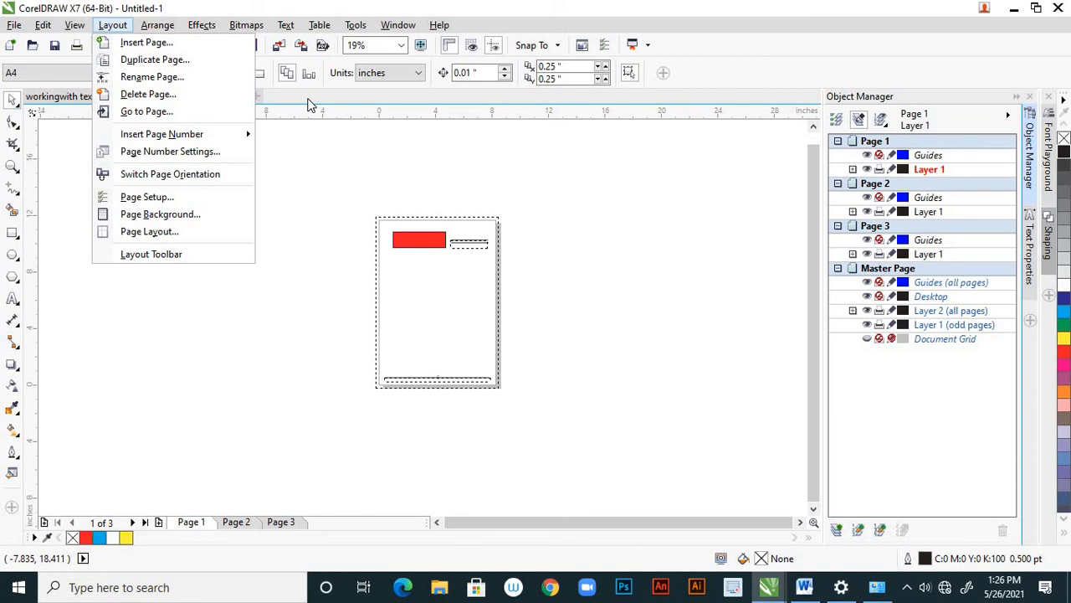
left_click(271, 346)
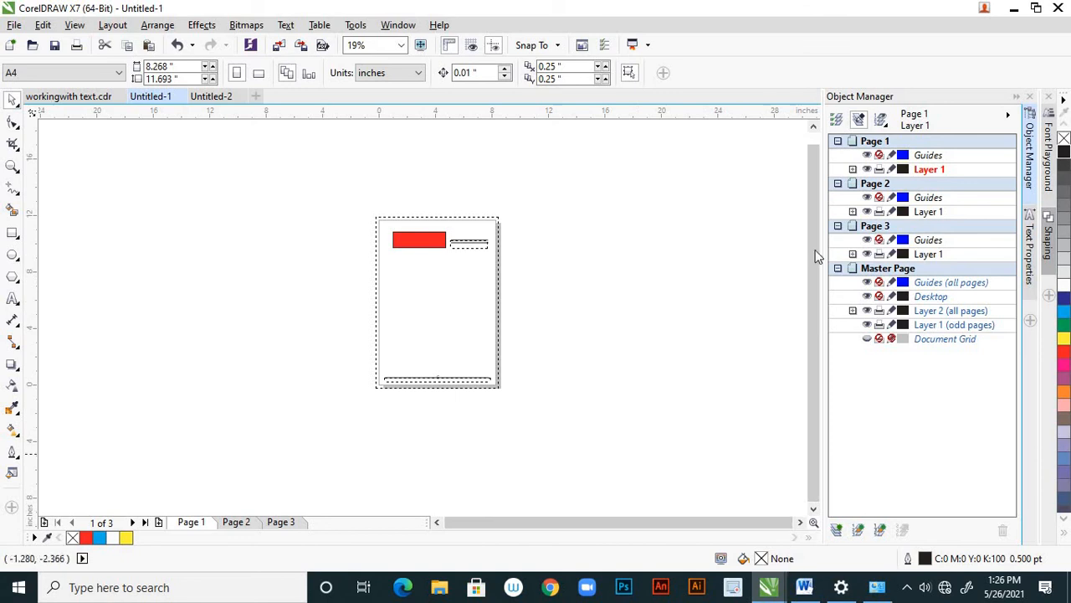
Step: In workingwith text.cdr, move the "pages and layout tools / create boundary" text closer to the red heading
left_click(93, 98)
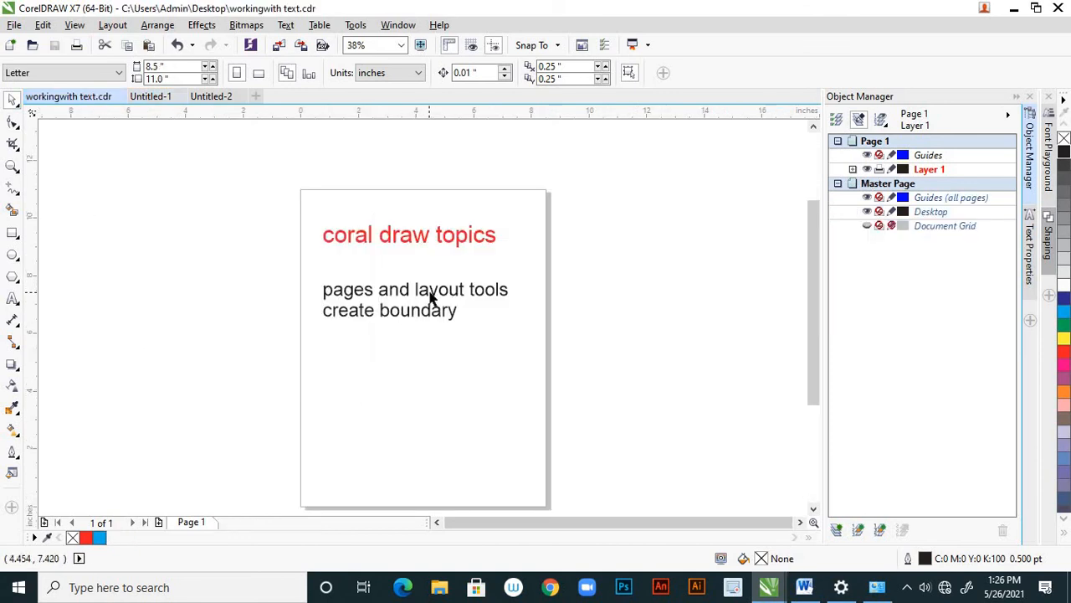
left_click_drag(430, 293, 430, 277)
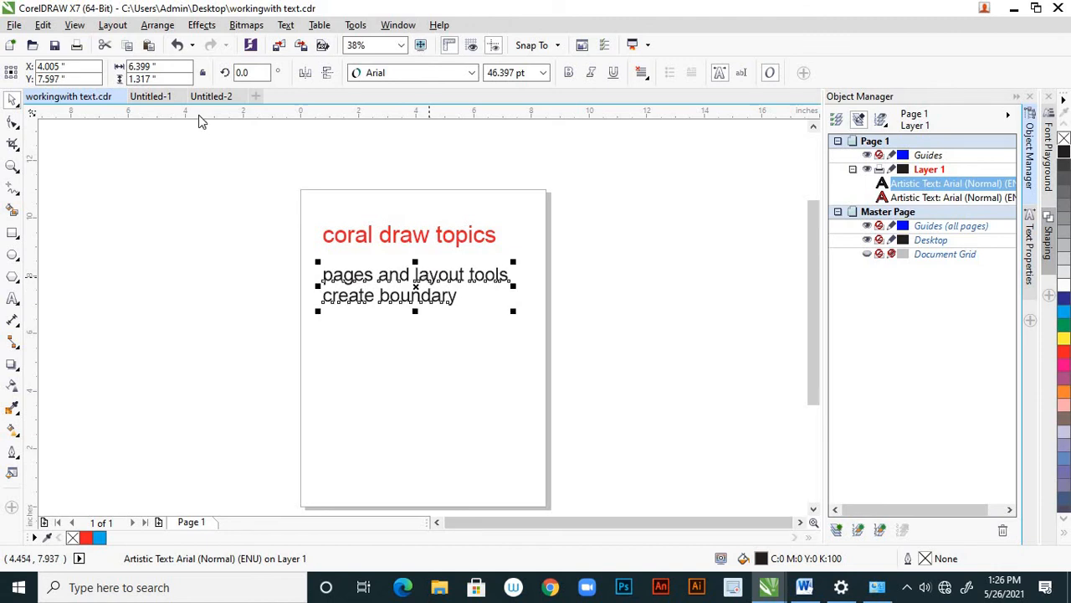
Step: Create a new 10-page document
left_click(15, 26)
left_click(38, 42)
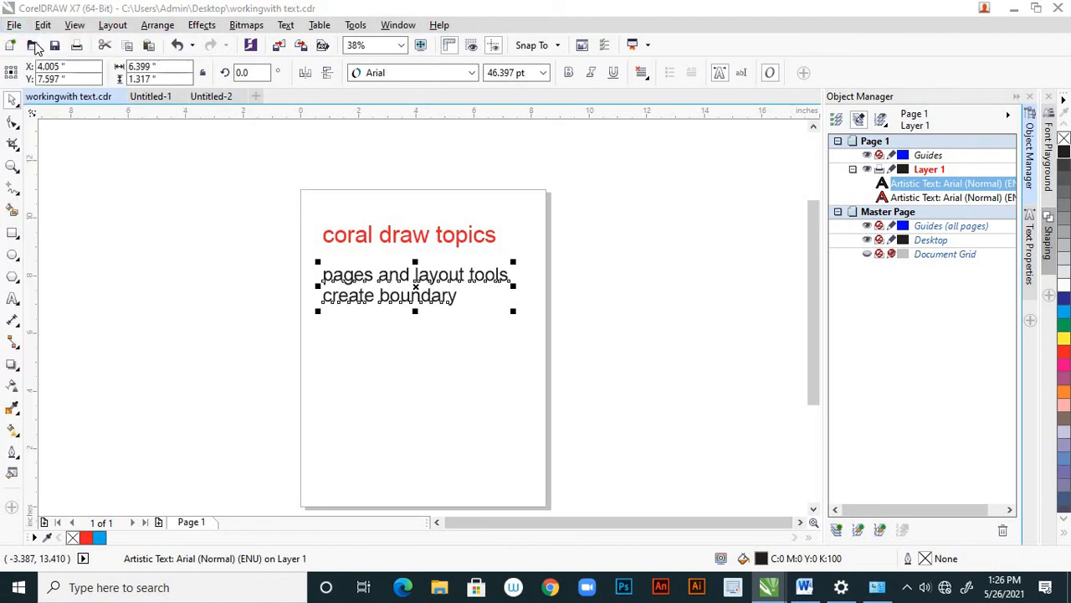
left_click(449, 535)
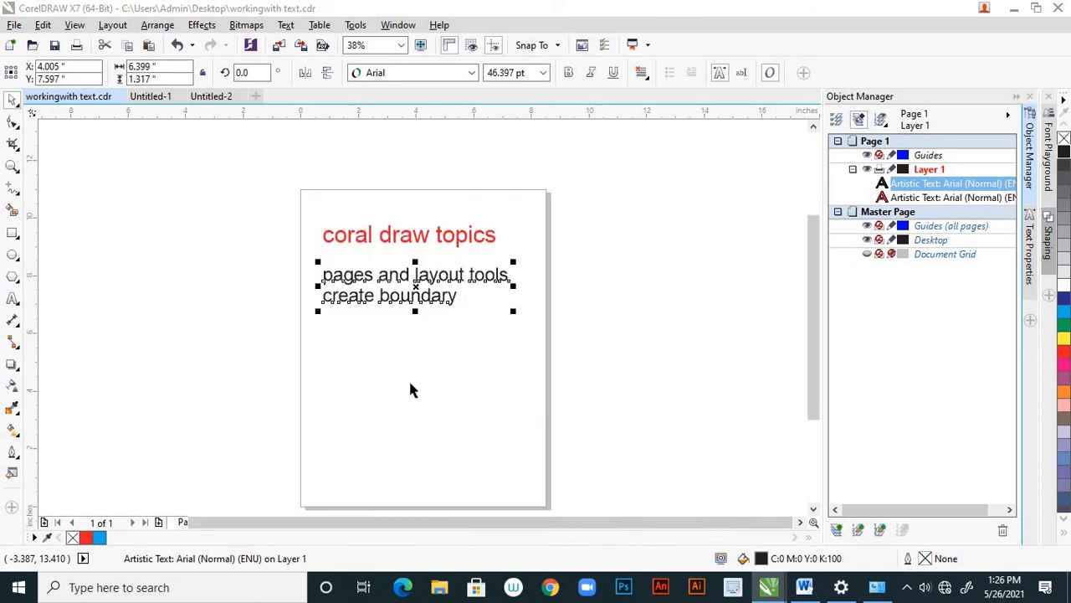
Step: Draw a rectangle about 3.99 by 3.79 inches and an ellipse about 2.37 by 2.92 inches overlapping its upper edge
left_click(13, 234)
left_click_drag(348, 276, 458, 380)
left_click(13, 255)
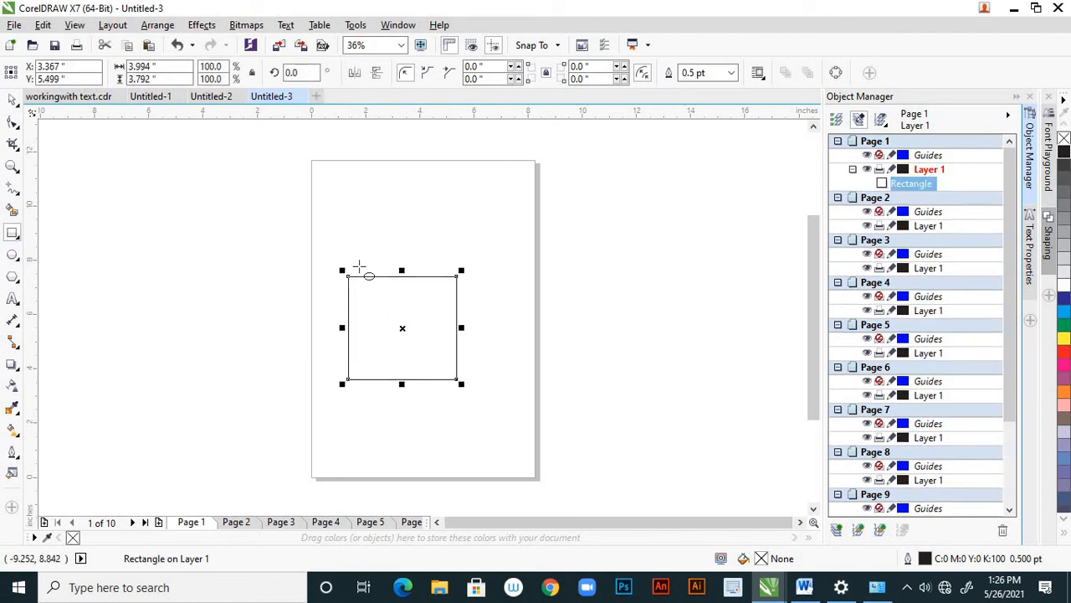
left_click_drag(374, 238, 437, 319)
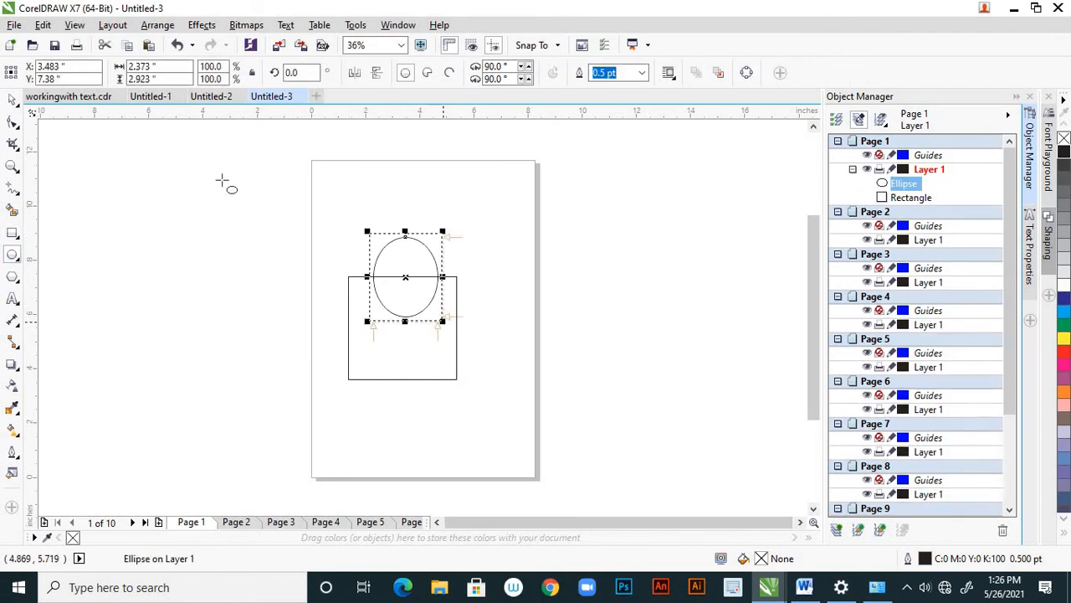
Step: Select the ellipse and the rectangle together and show the Shaping options
left_click(14, 99)
left_click_drag(313, 251, 415, 381)
left_click(428, 302)
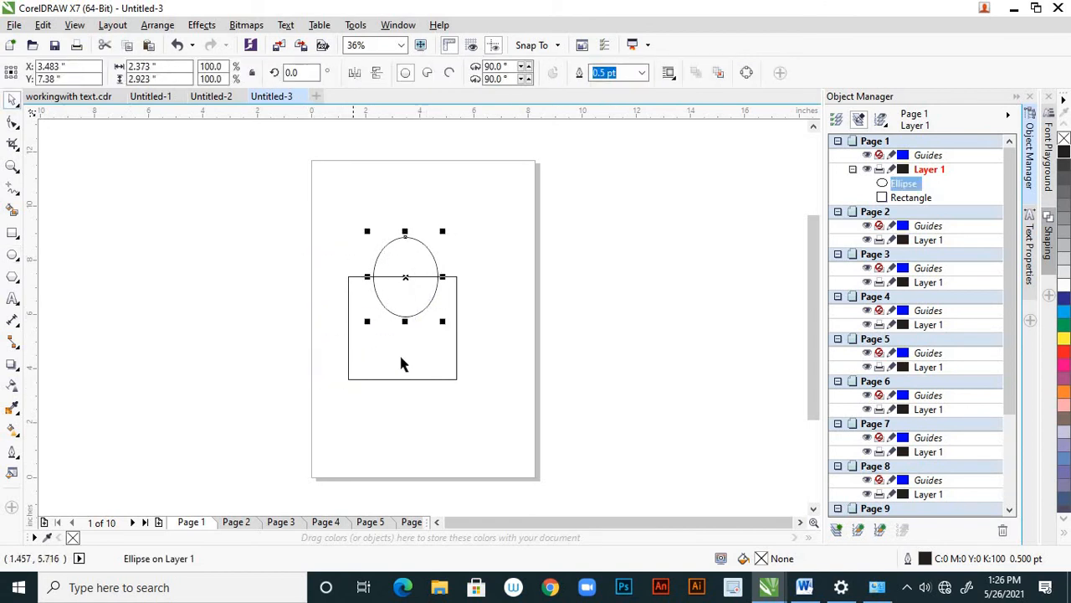
left_click(457, 350, "shift")
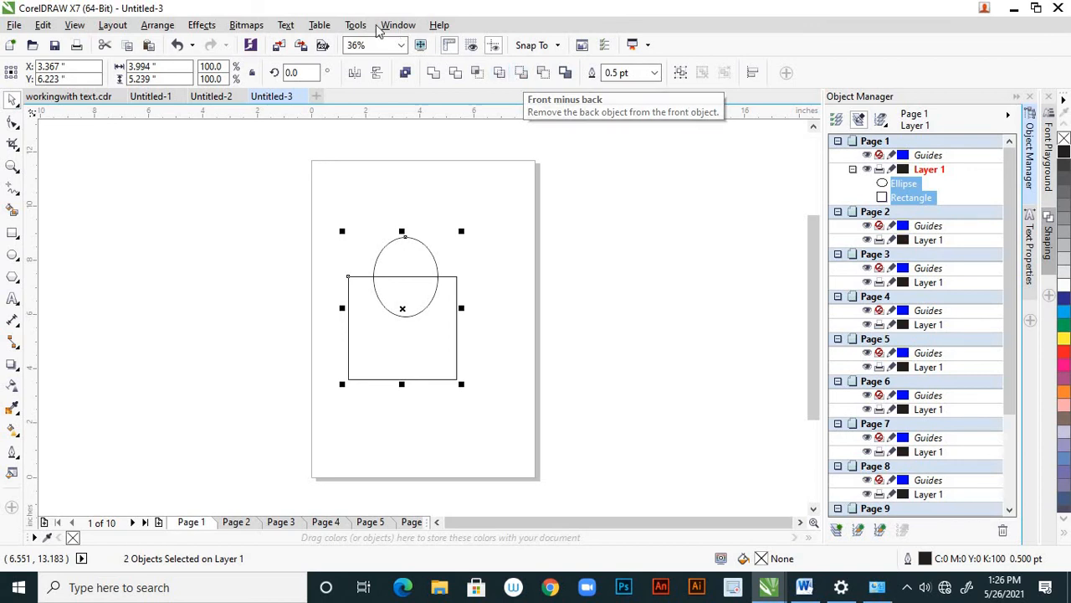
left_click(396, 27)
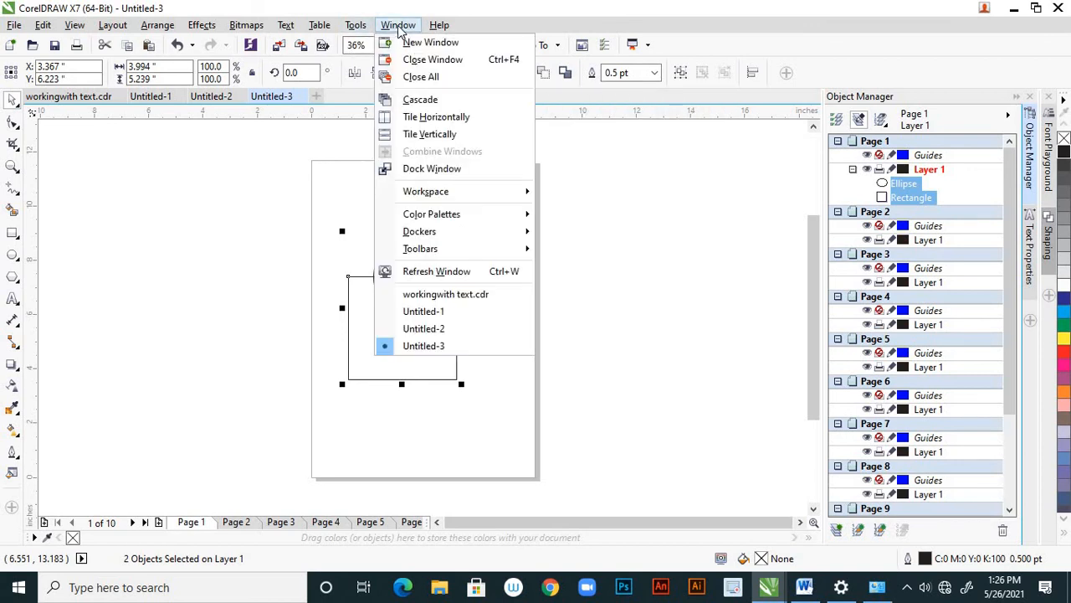
mouse_move(507, 233)
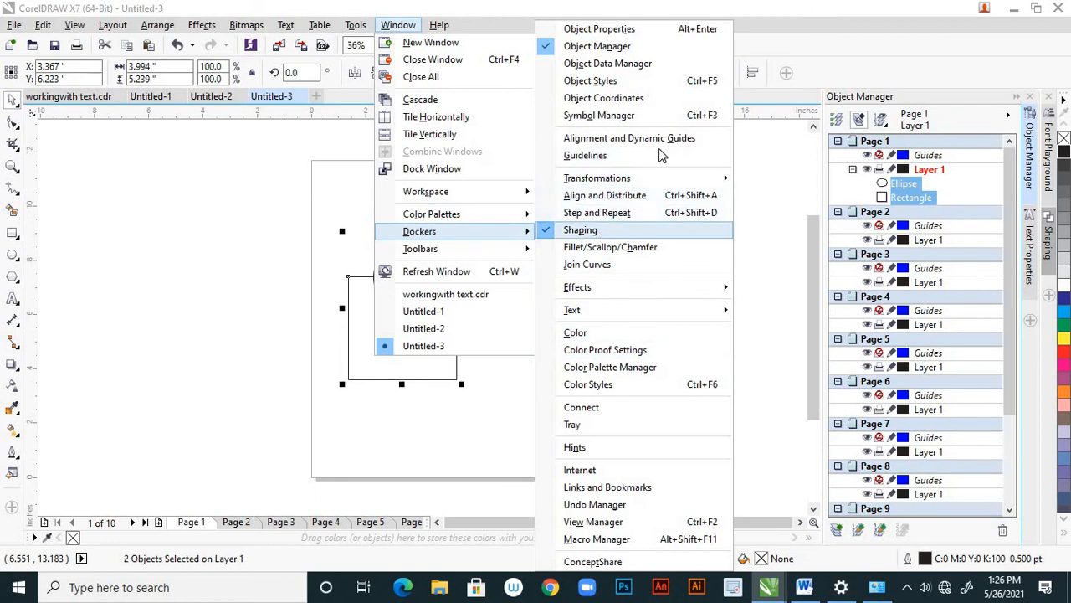
left_click(773, 48)
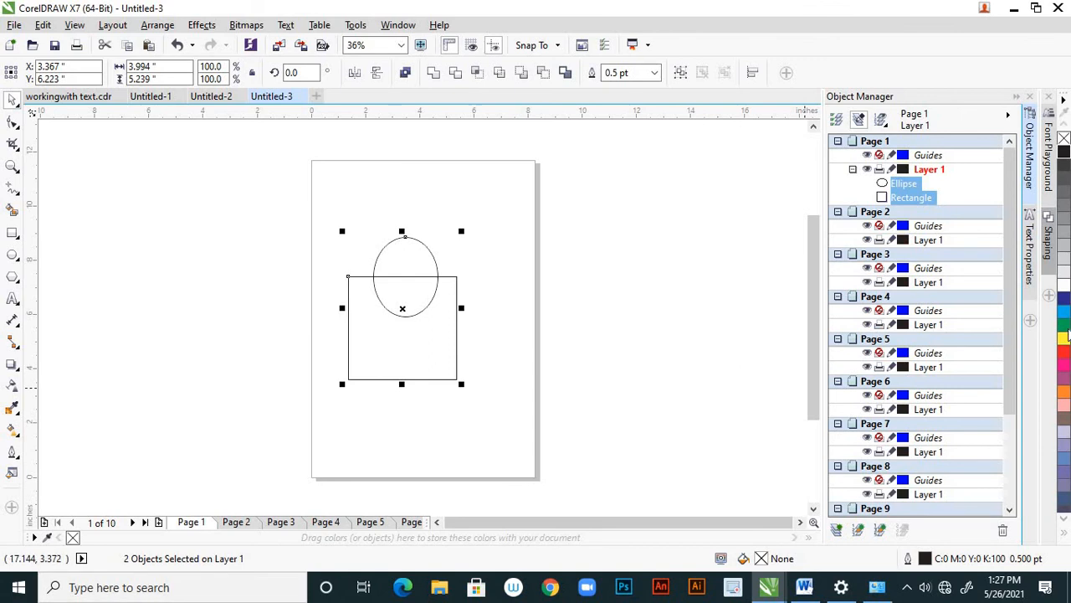
left_click(1048, 262)
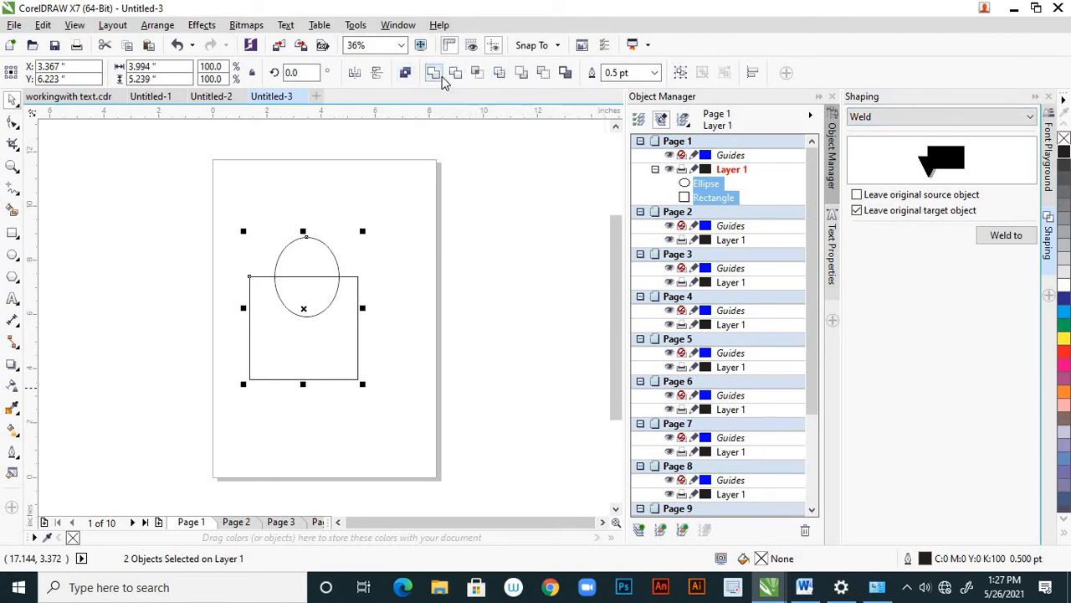
Step: Weld the ellipse and rectangle with the Weld operation, leaving both the original source and target objects
left_click(1030, 116)
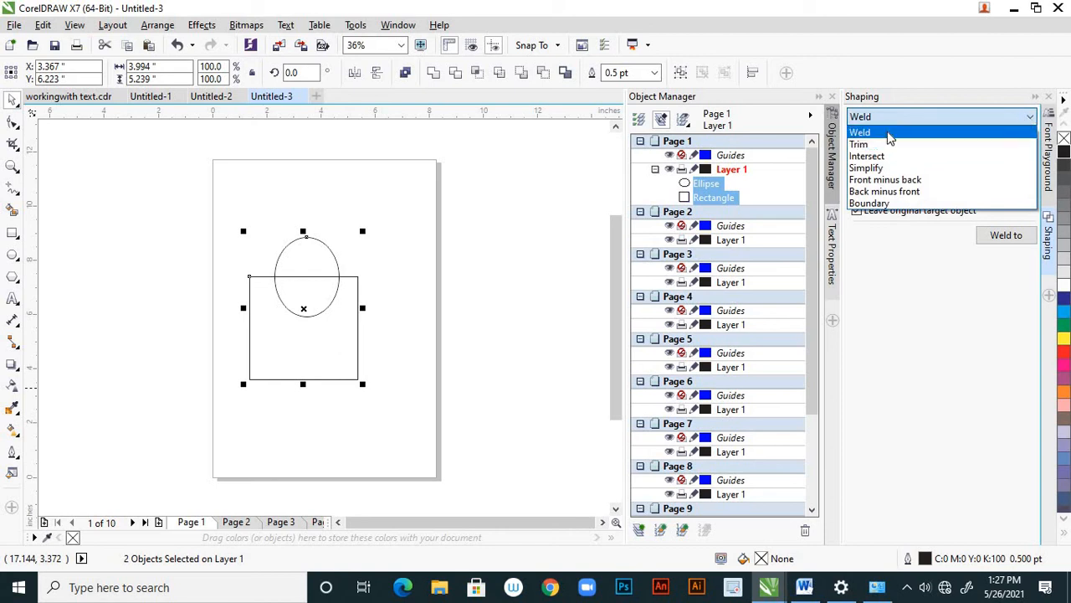
left_click(890, 134)
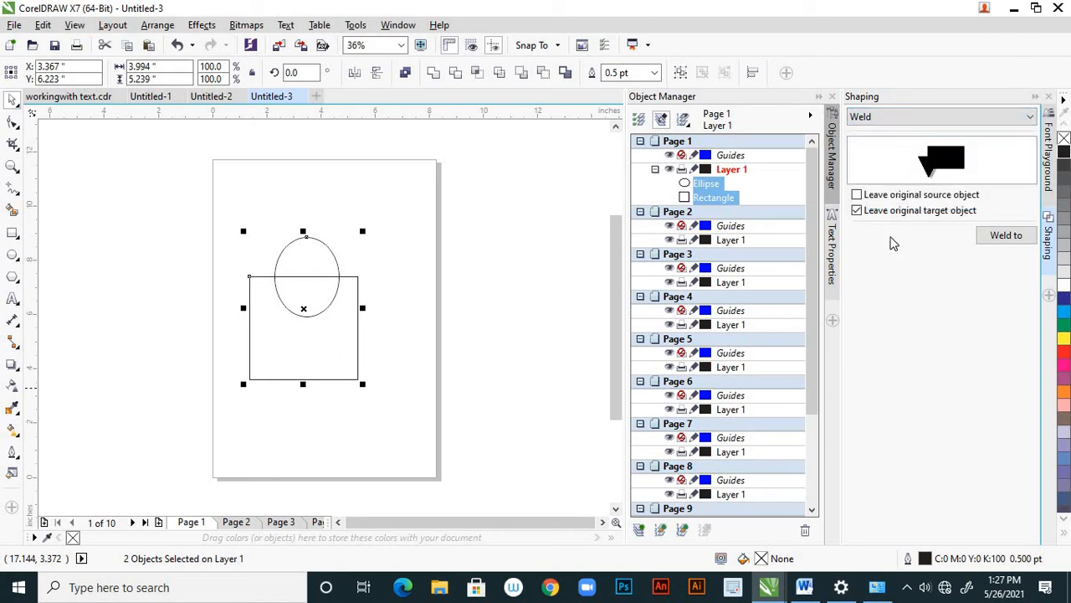
left_click(856, 195)
left_click(1006, 235)
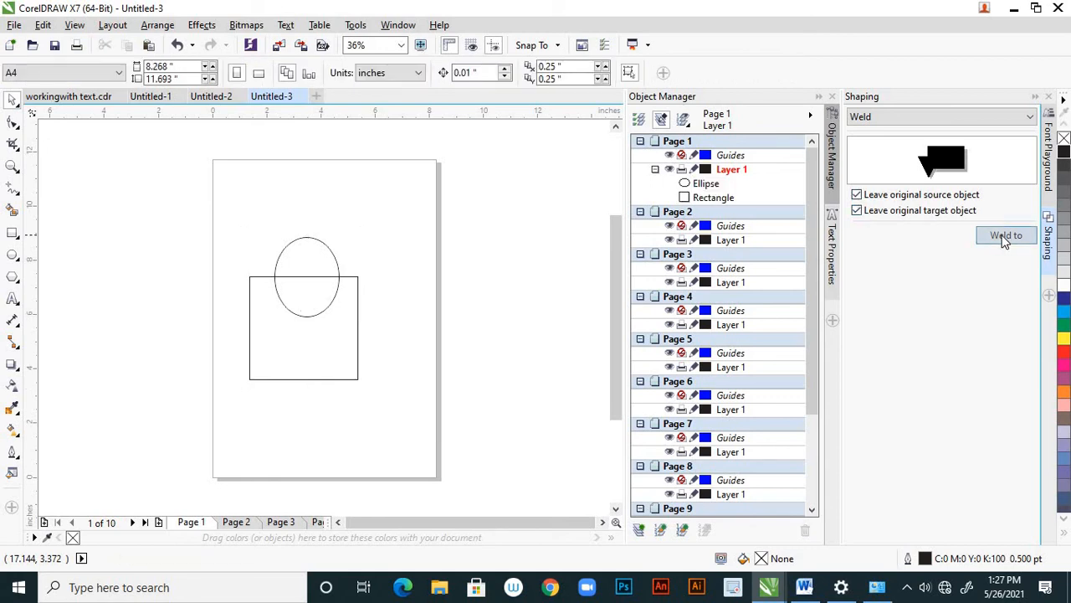
left_click(358, 300)
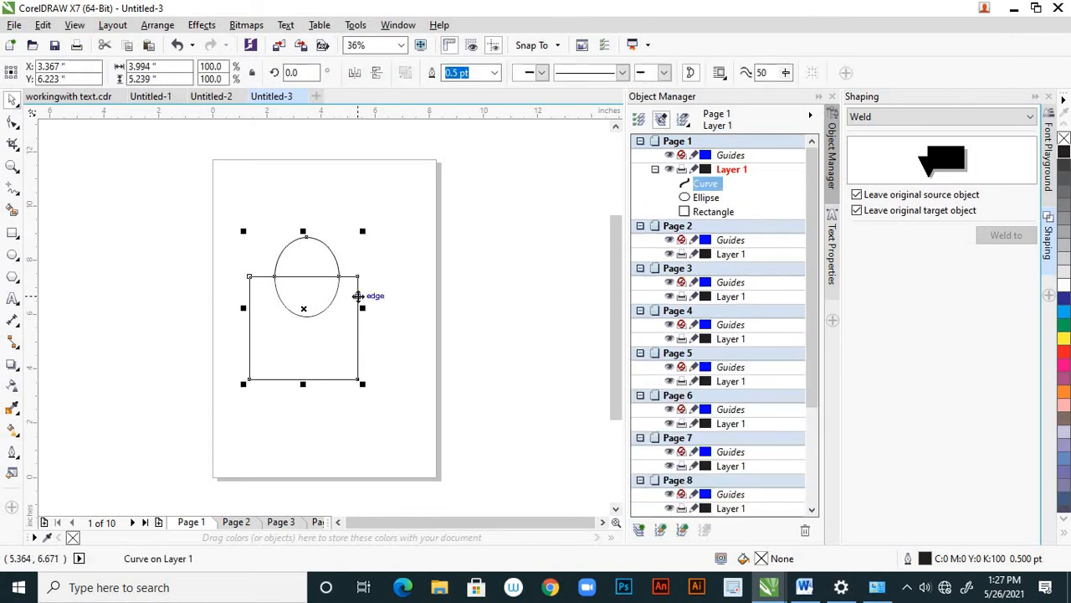
Step: Move the welded shape beside the original ellipse and rectangle for comparison, and delete it
left_click_drag(357, 292, 523, 309)
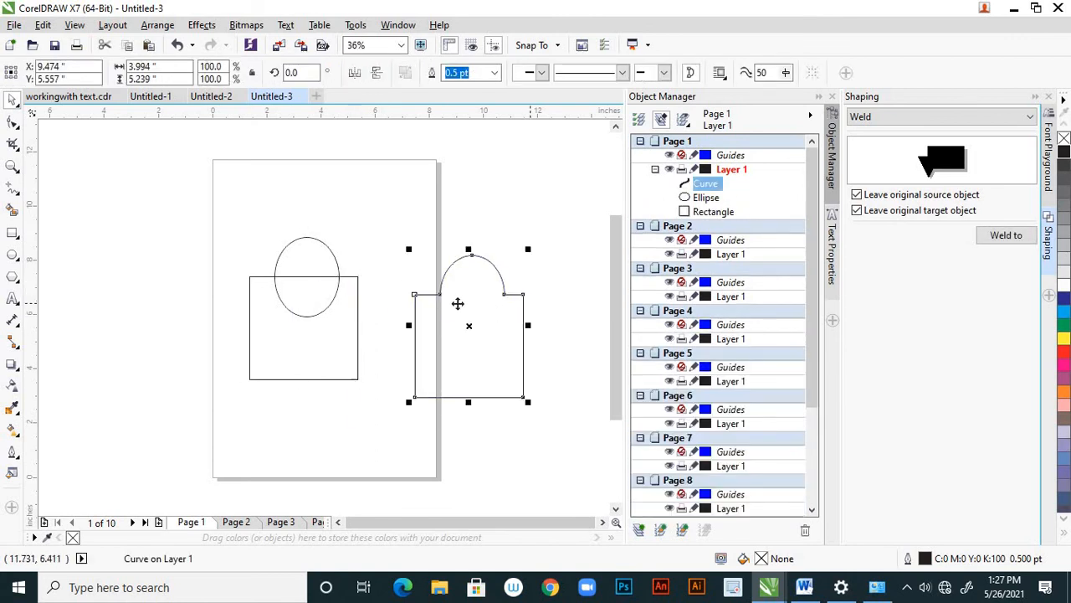
left_click(406, 205)
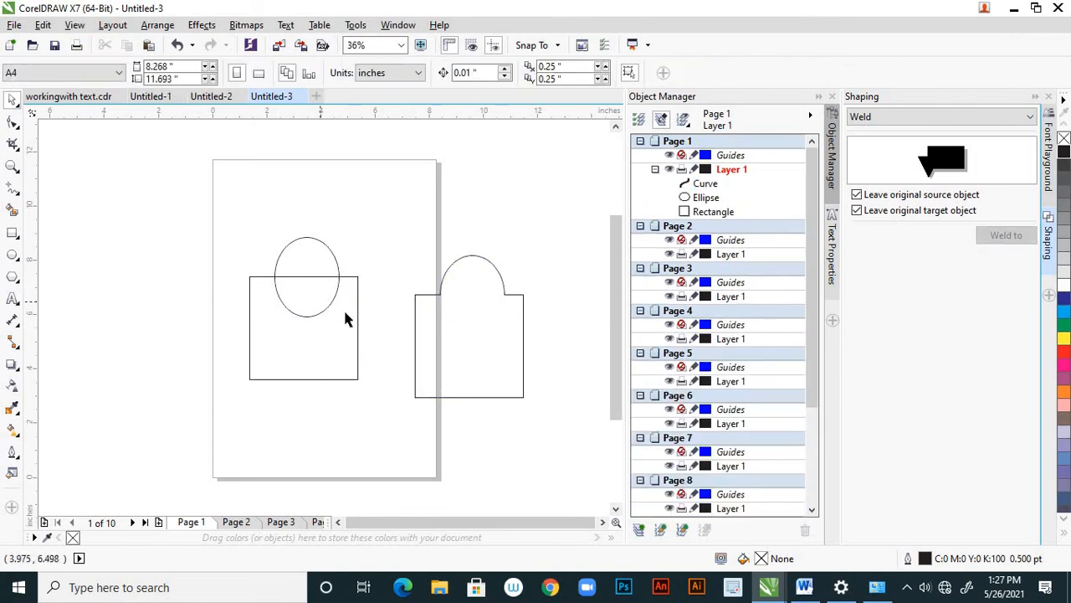
left_click(359, 324)
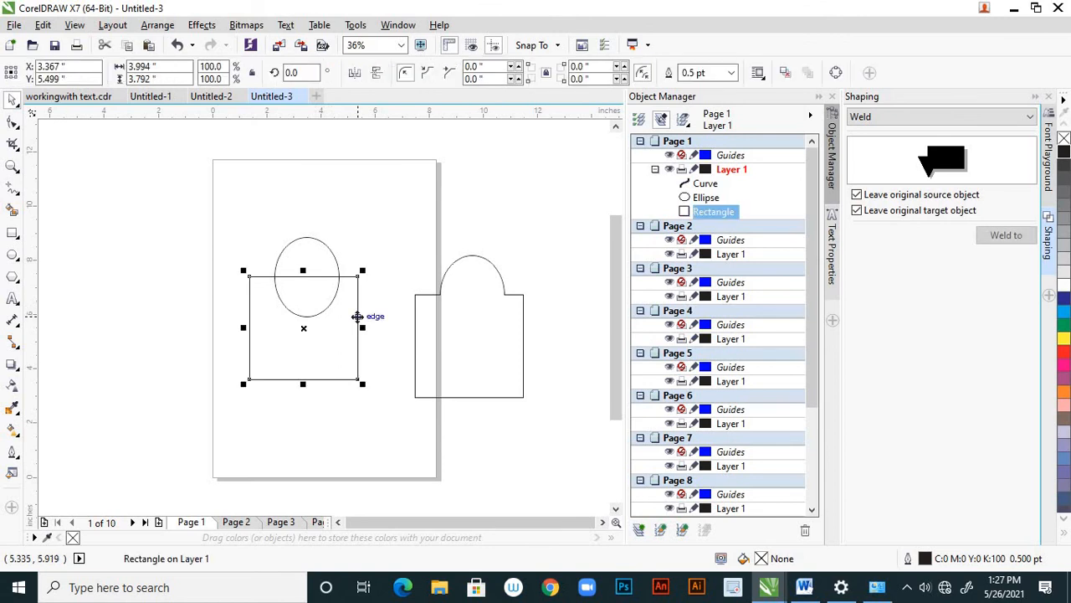
left_click(507, 298)
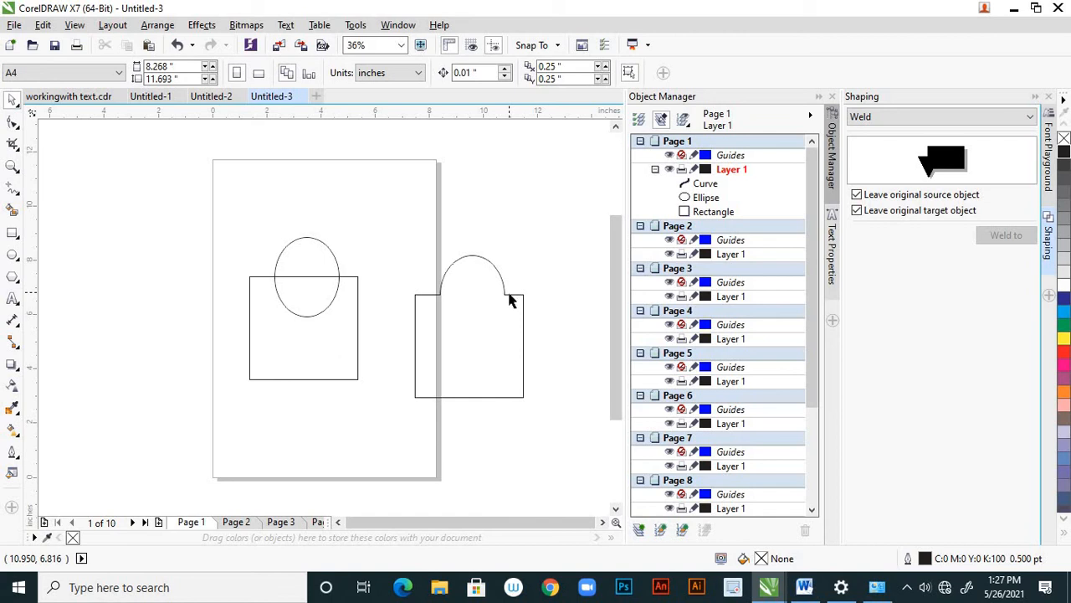
left_click(509, 299)
key("Delete")
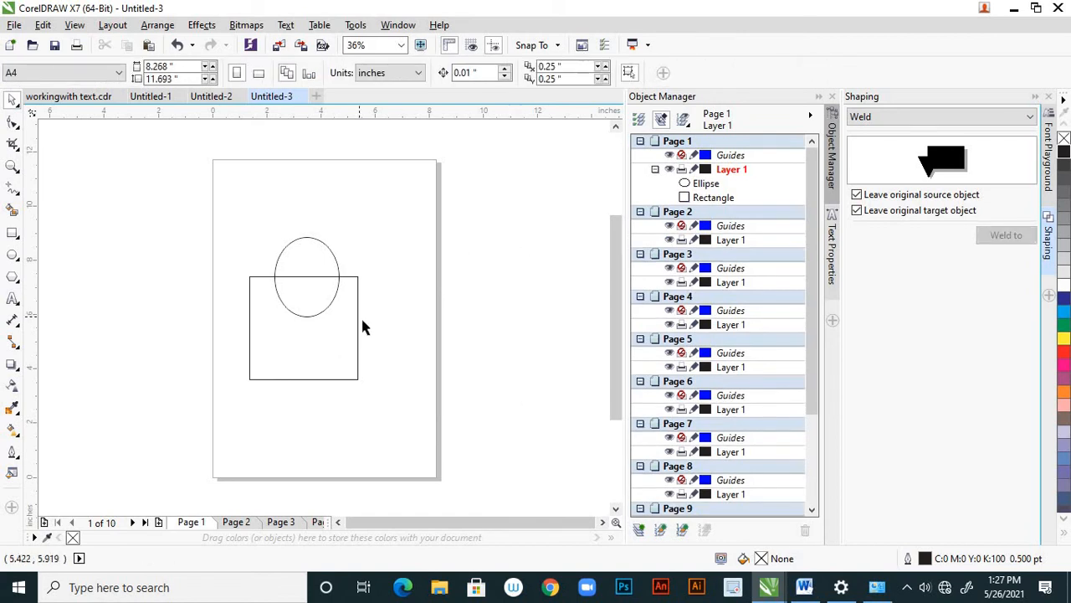
Step: Fill the rectangle with red and the ellipse with cyan
left_click(358, 324)
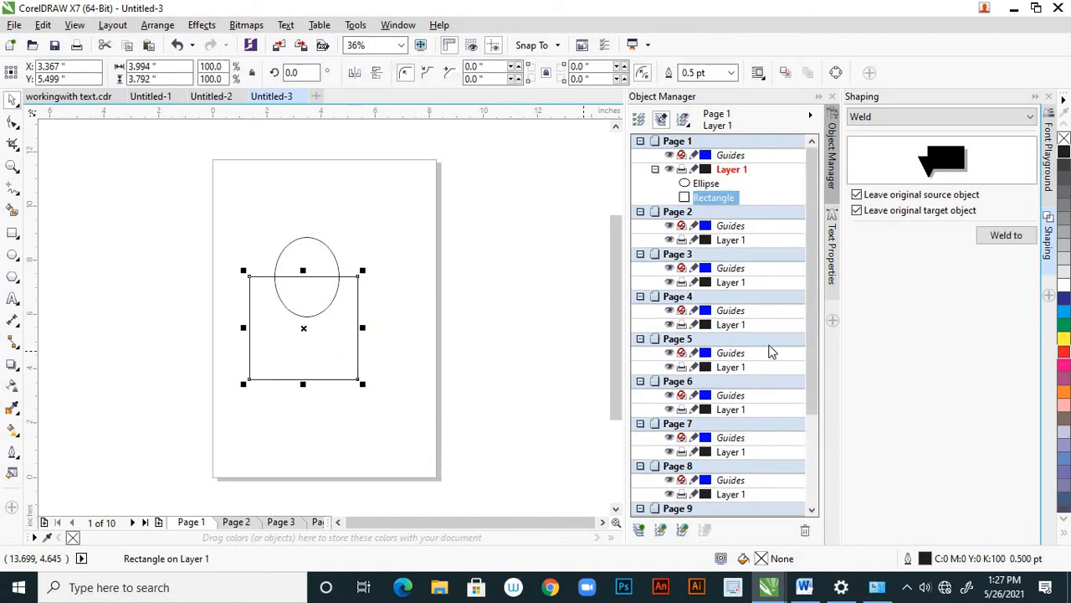
left_click(1064, 352)
left_click(333, 254)
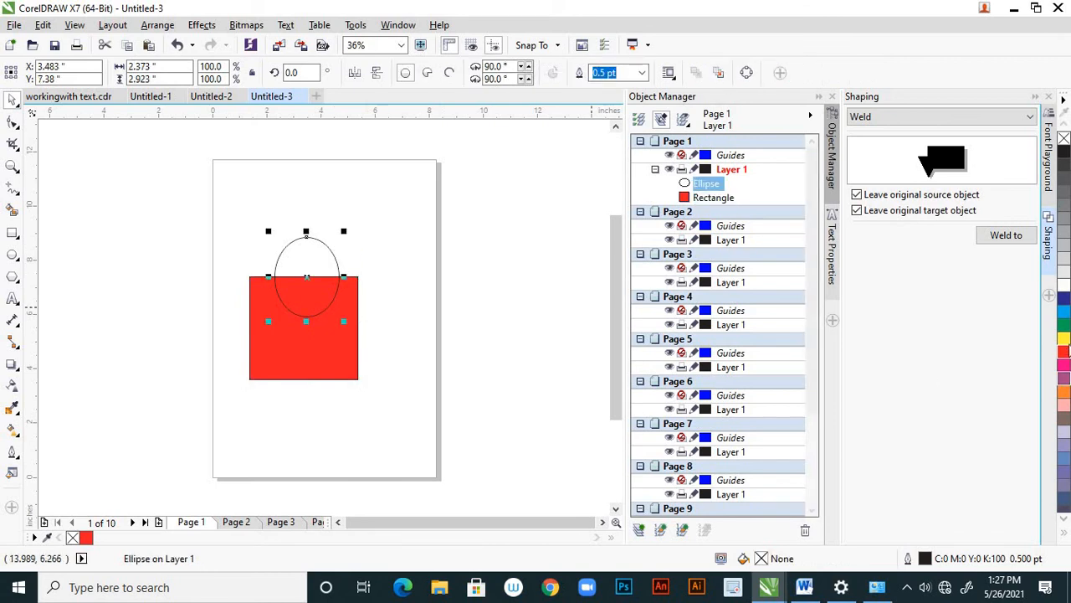
left_click(1063, 312)
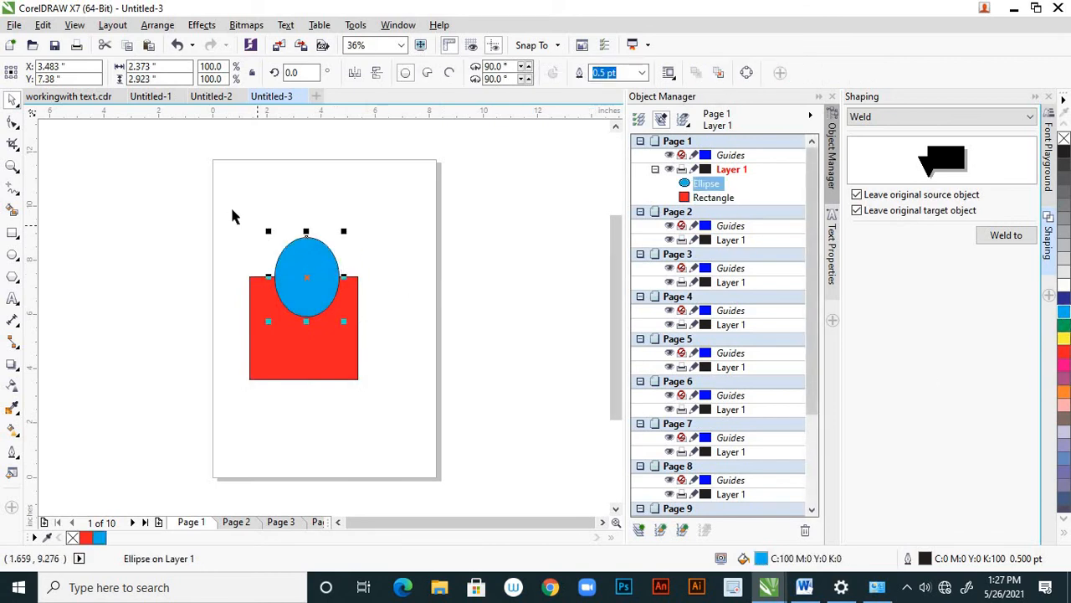
Step: Create a boundary around the rectangle and ellipse and enlarge it to about 4.86 by 6.05 inches
left_click_drag(234, 216, 371, 406)
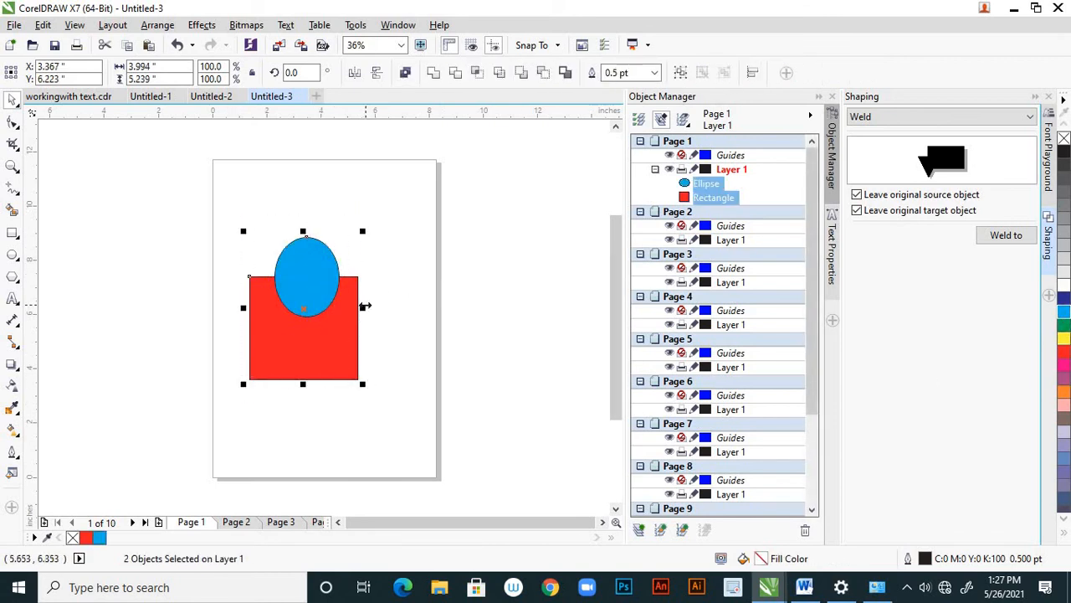
left_click(565, 75)
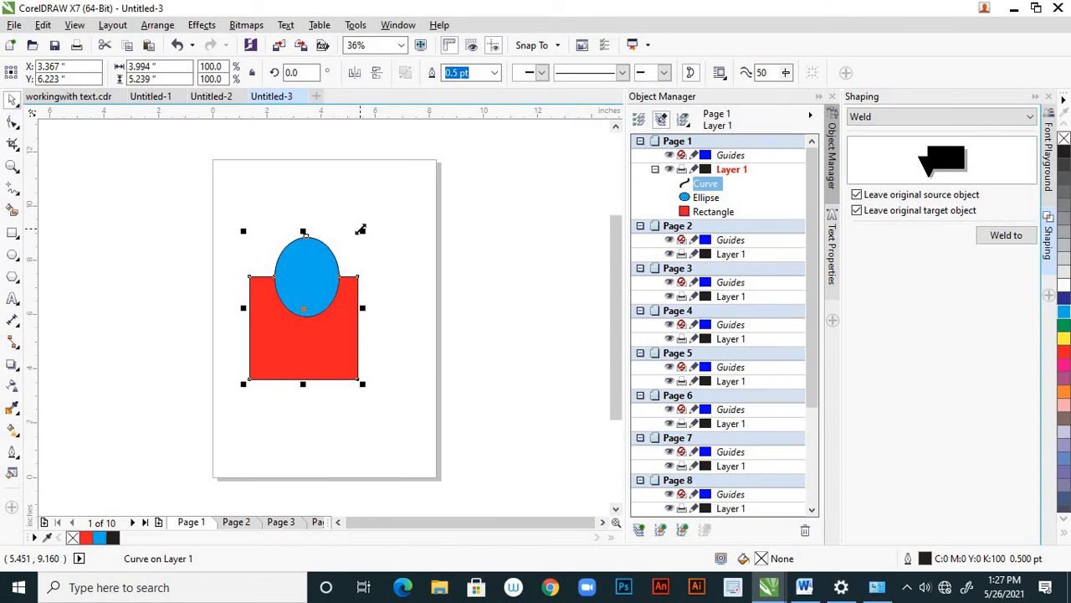
left_click_drag(360, 230, 372, 218)
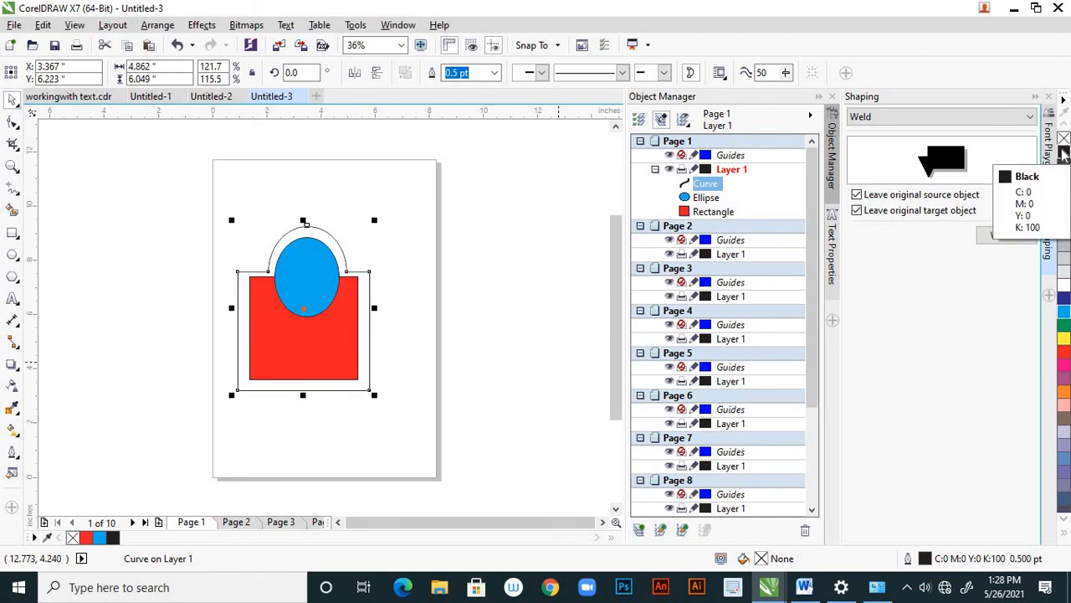
Step: Fill the boundary curve with black and send it to the back of the layer
left_click(1064, 154)
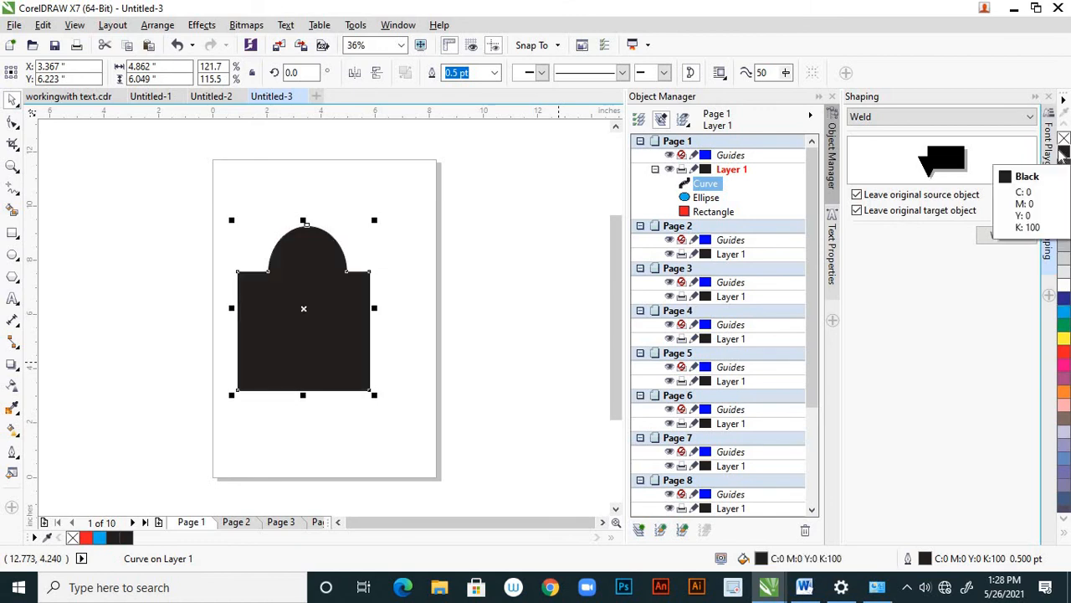
right_click(355, 322)
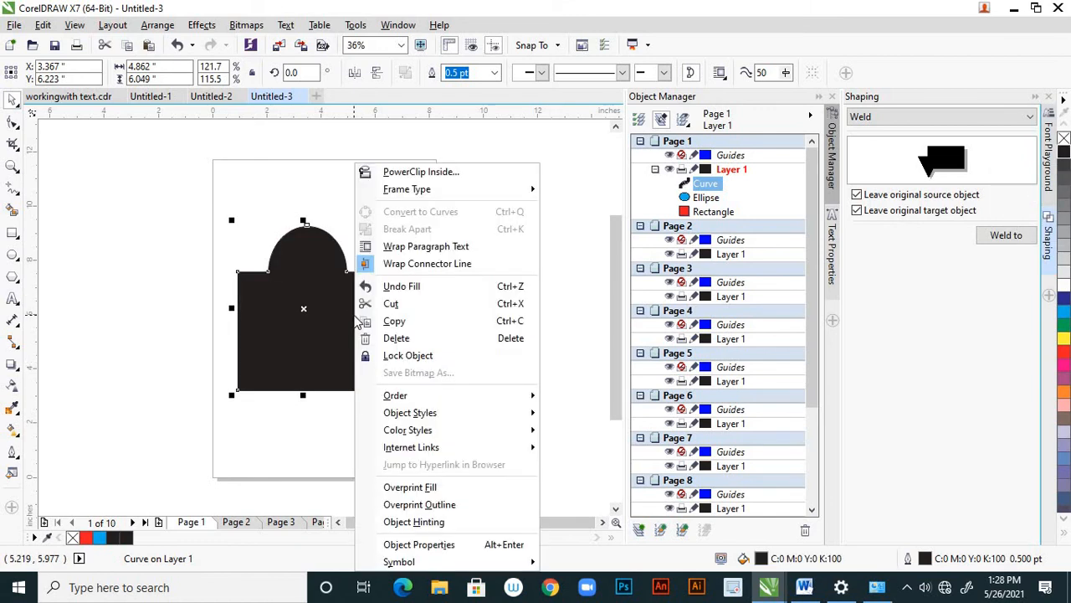
mouse_move(526, 397)
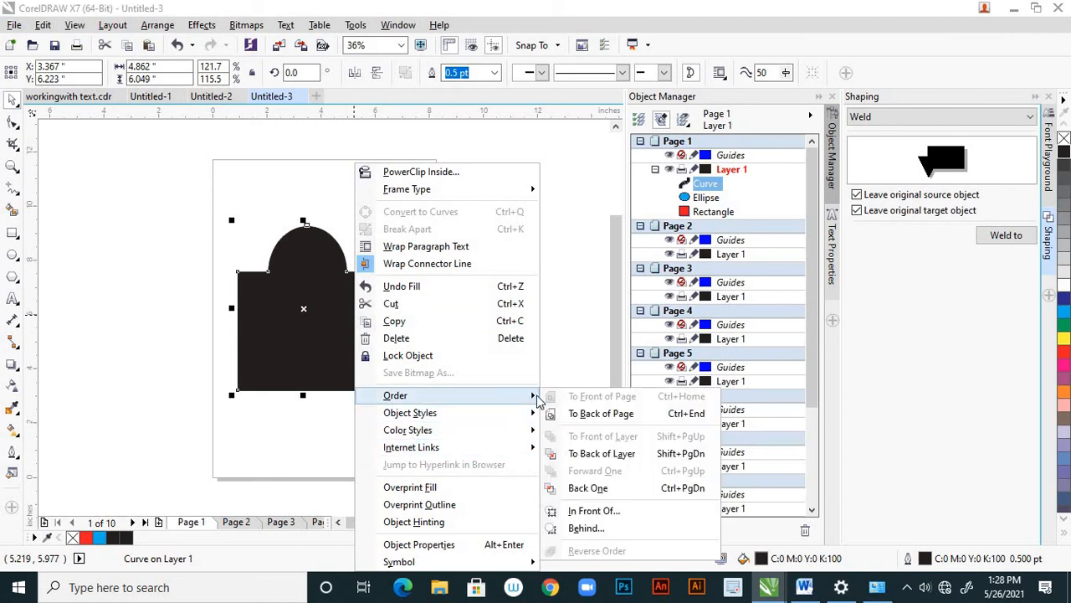
left_click(606, 454)
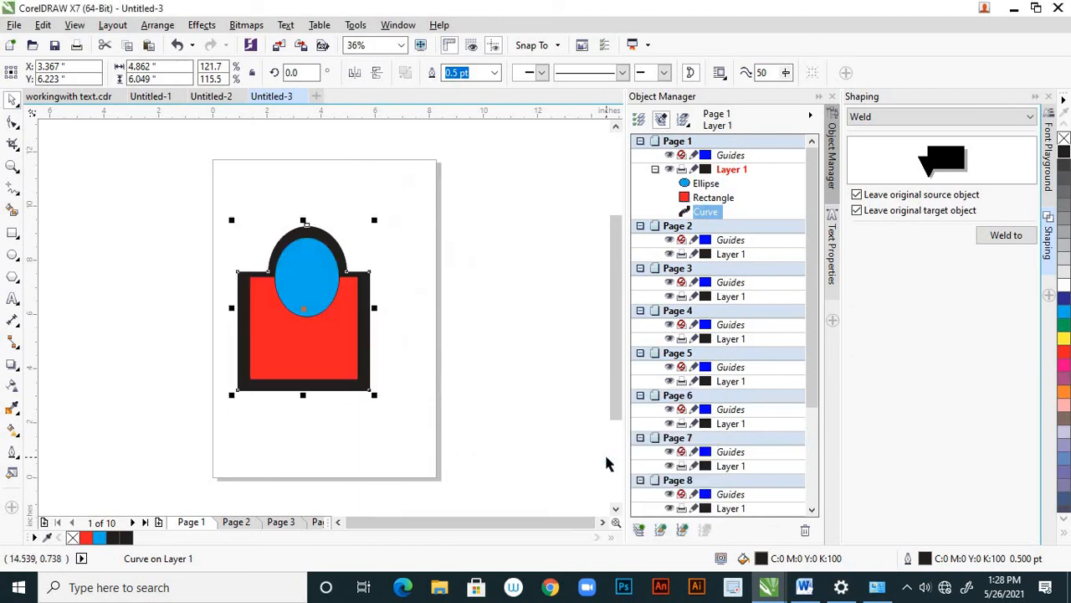
left_click(444, 344)
Step: Move the ellipse, rectangle and black boundary together off the page, beyond its left edge
scroll(400, 310, "down", 3)
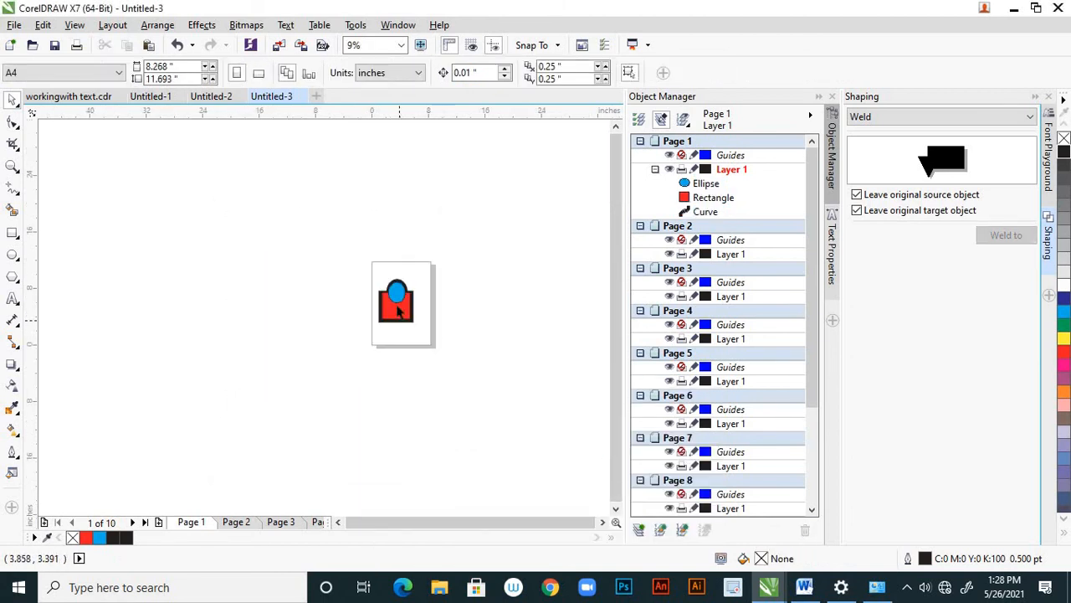
scroll(400, 310, "up", 2)
scroll(401, 310, "down", 1)
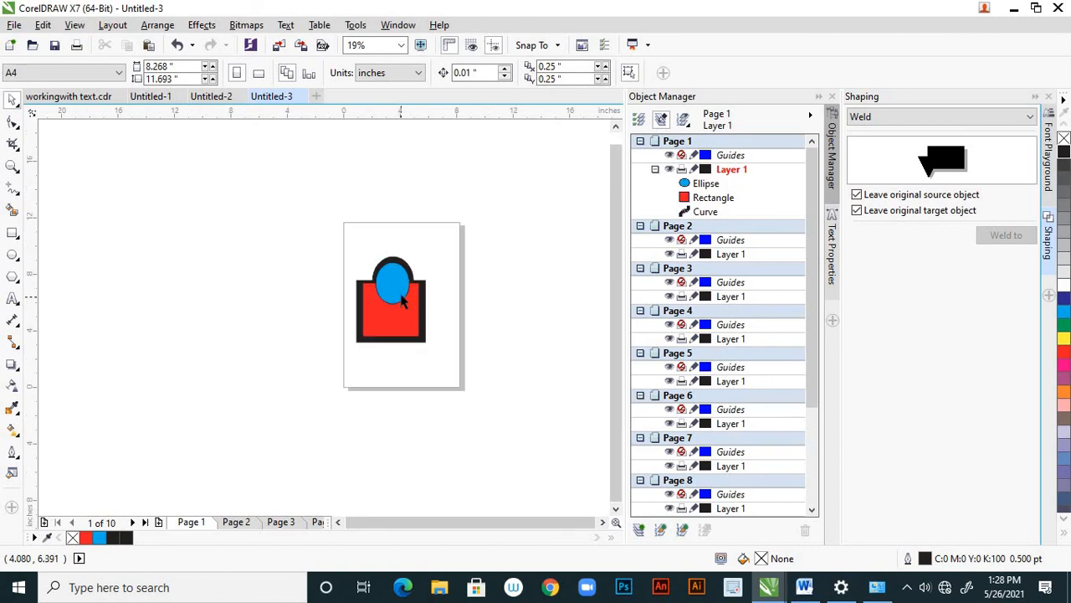
scroll(400, 310, "up", 1)
left_click_drag(299, 186, 465, 423)
left_click_drag(391, 278, 210, 233)
Step: Add the artistic text "DESIGN" in 24 pt Arial on the empty page
left_click(12, 301)
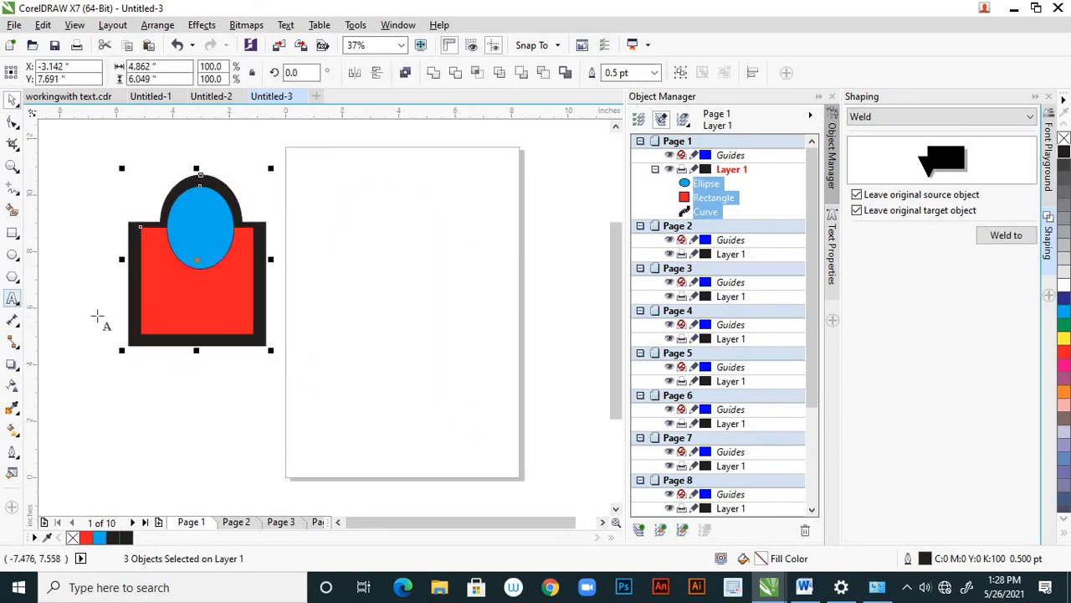
left_click(334, 290)
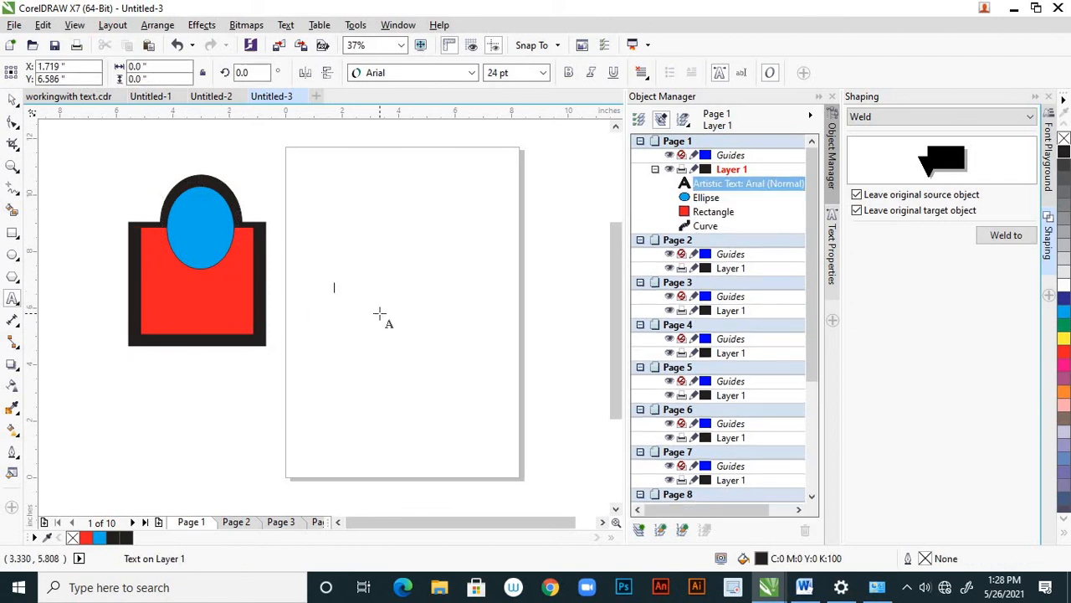
type("DESI")
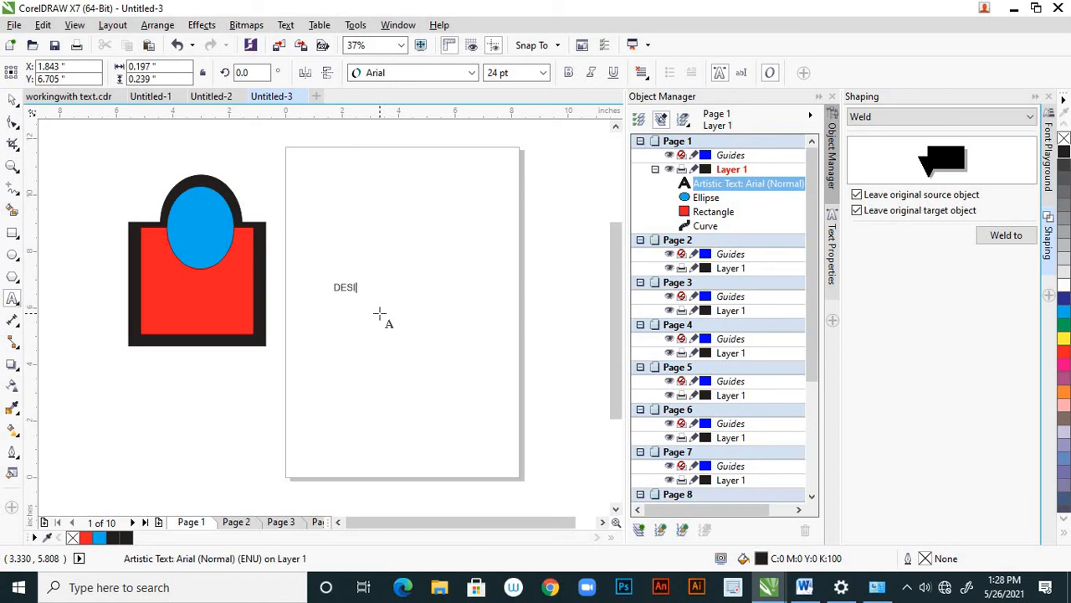
type("GN")
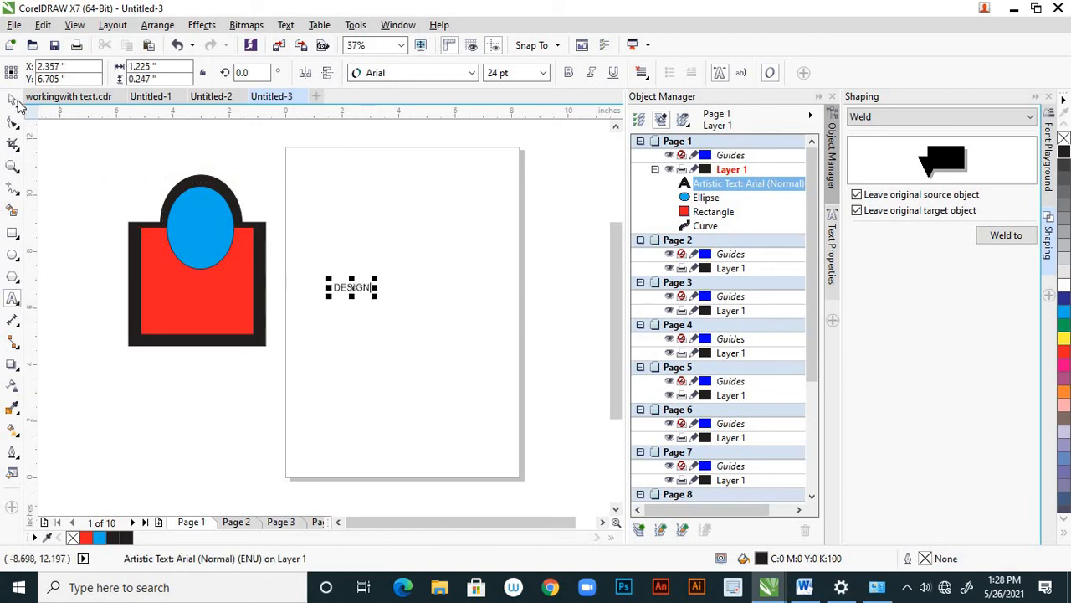
Step: Enlarge the "DESIGN" text to about 120 pt, move it fully onto the page and make it bold
left_click(13, 100)
left_click(351, 287)
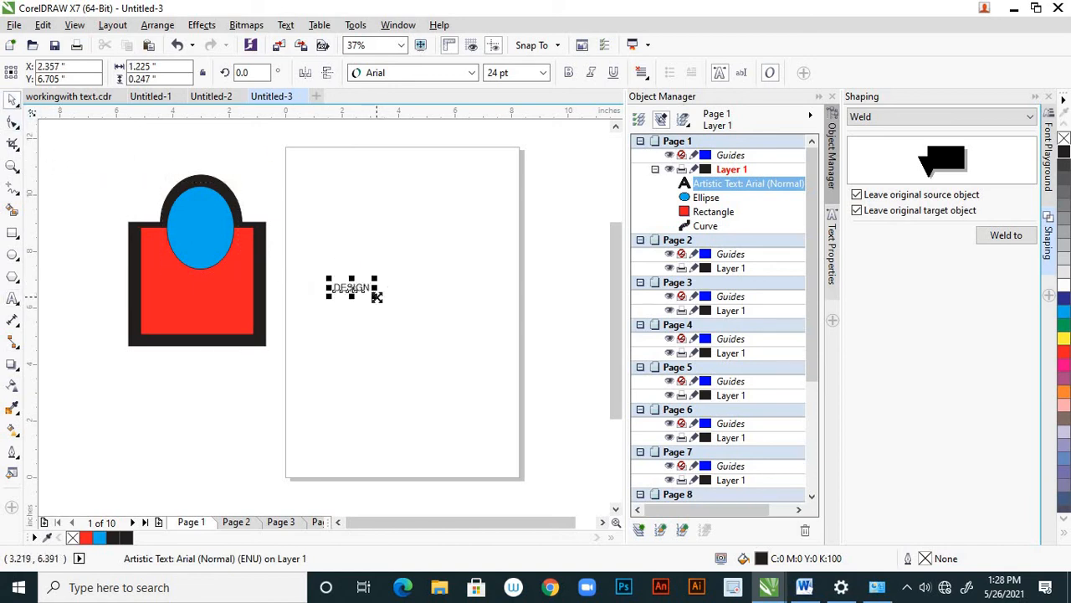
left_click_drag(377, 296, 444, 356)
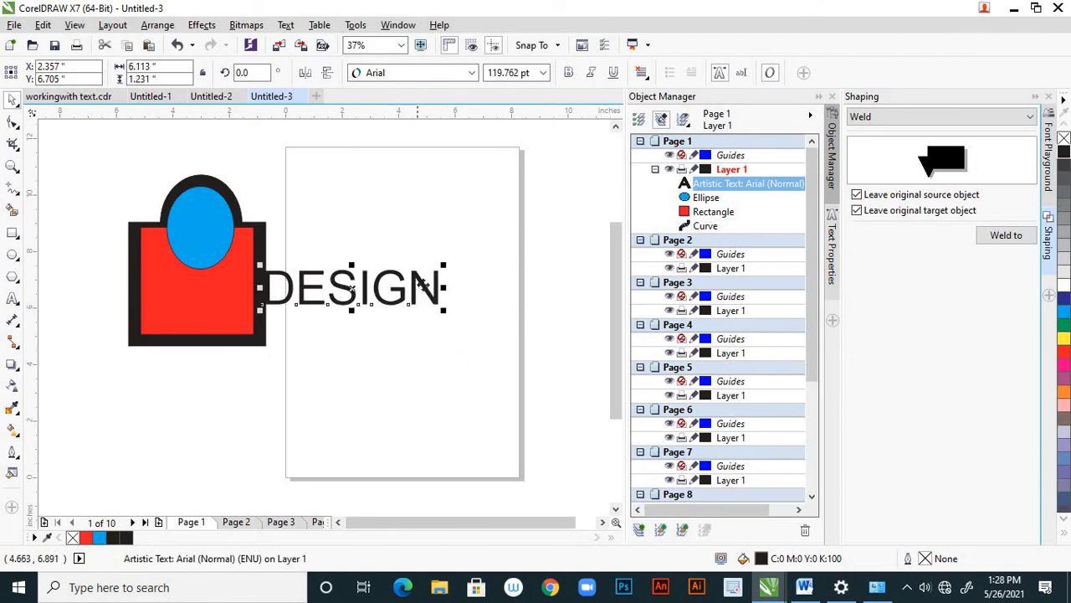
left_click_drag(423, 285, 471, 298)
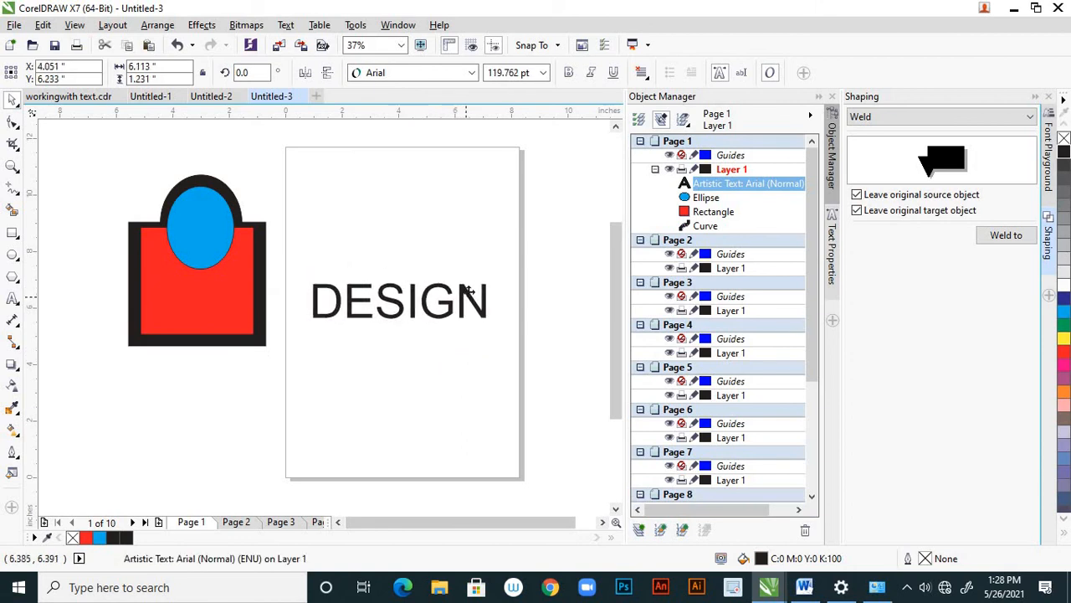
left_click(568, 72)
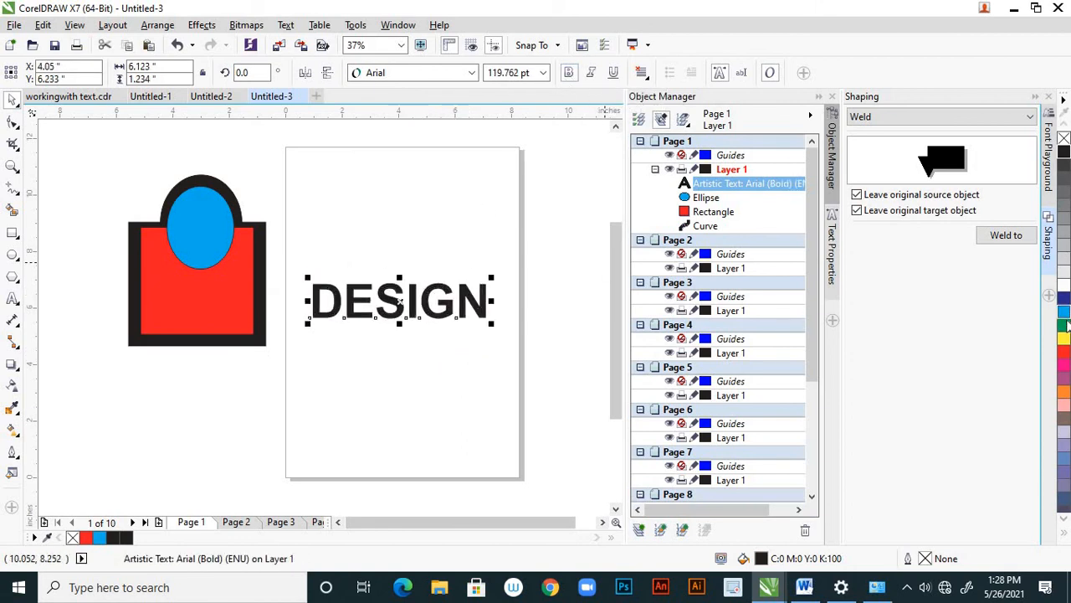
Step: Fill the "DESIGN" text with red and convert it to curves
left_click(1064, 352)
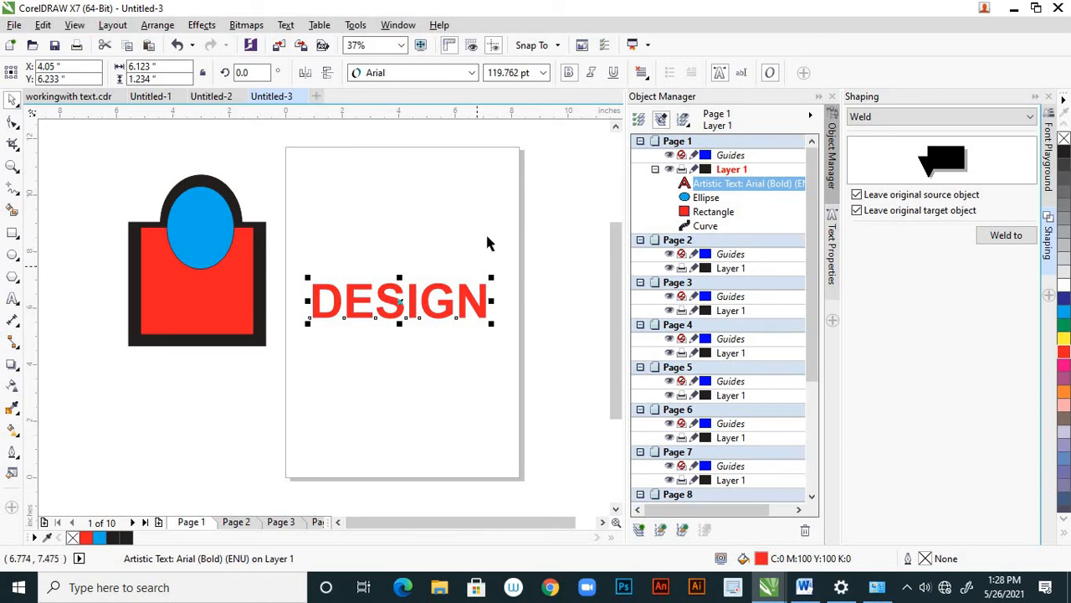
left_click(476, 191)
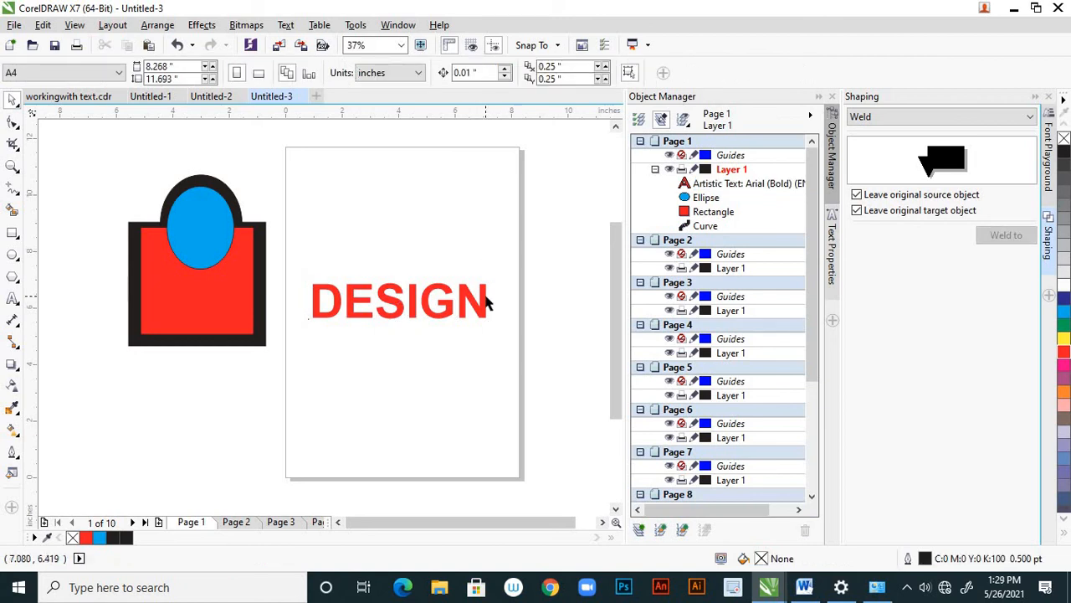
left_click(488, 303)
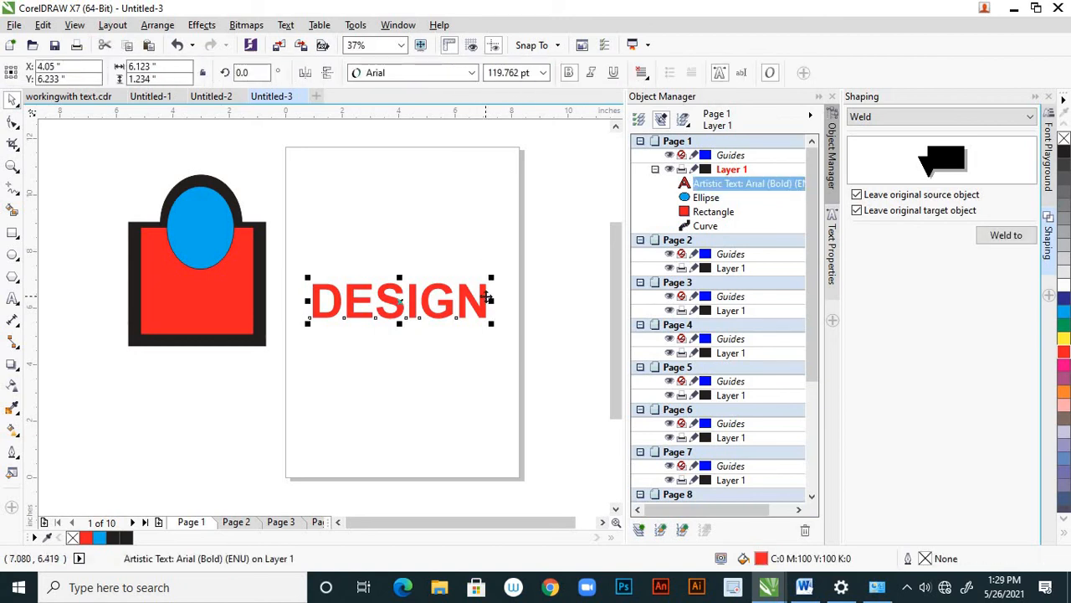
right_click(488, 303)
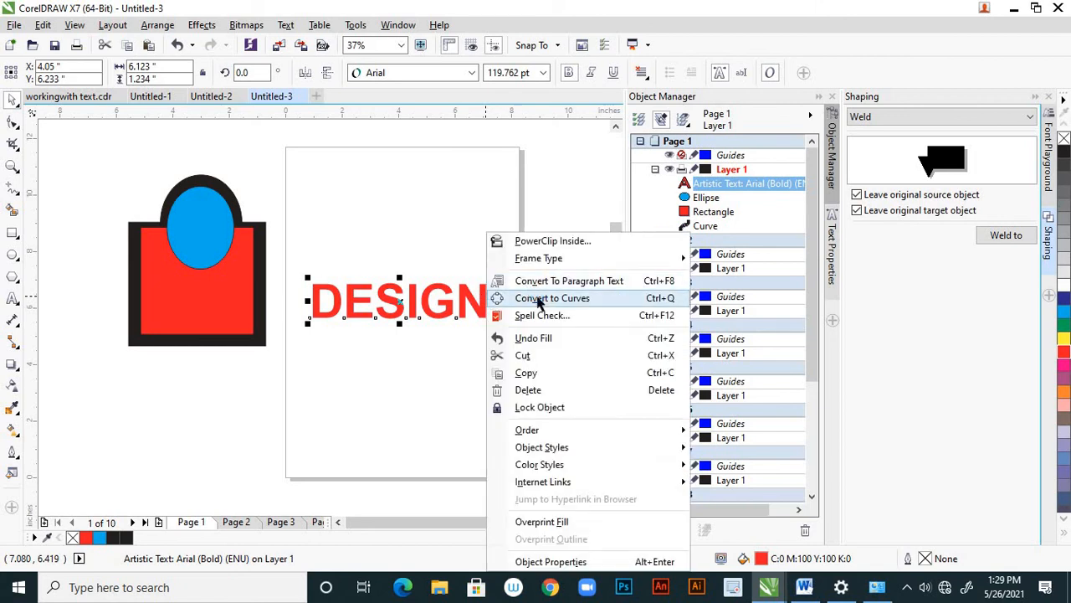
left_click(539, 299)
left_click(489, 221)
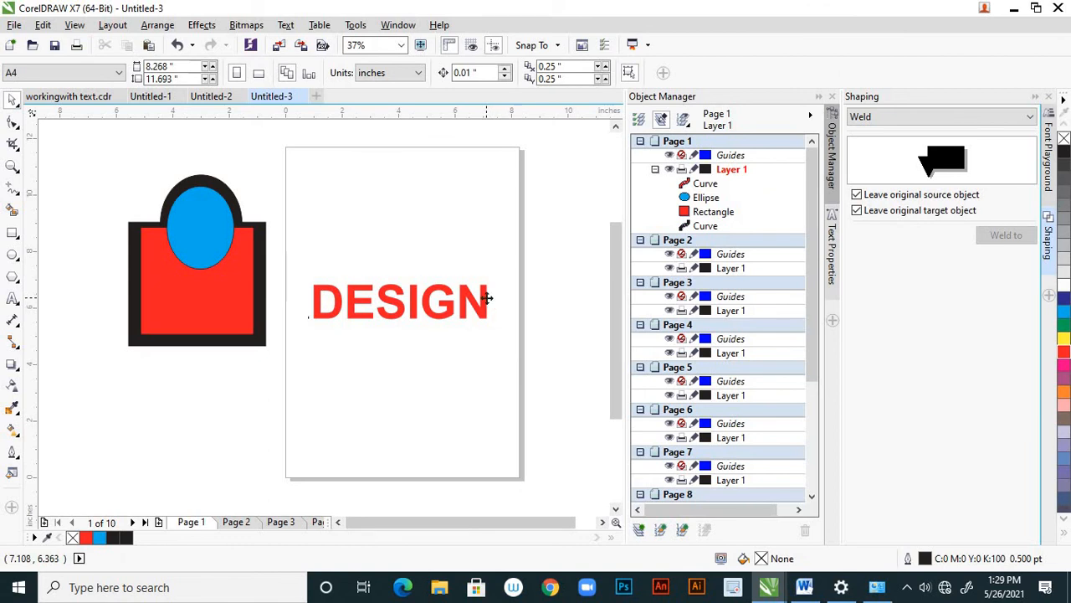
Step: Duplicate the red "DESIGN" curve in place, directly on top of the original
left_click(486, 298)
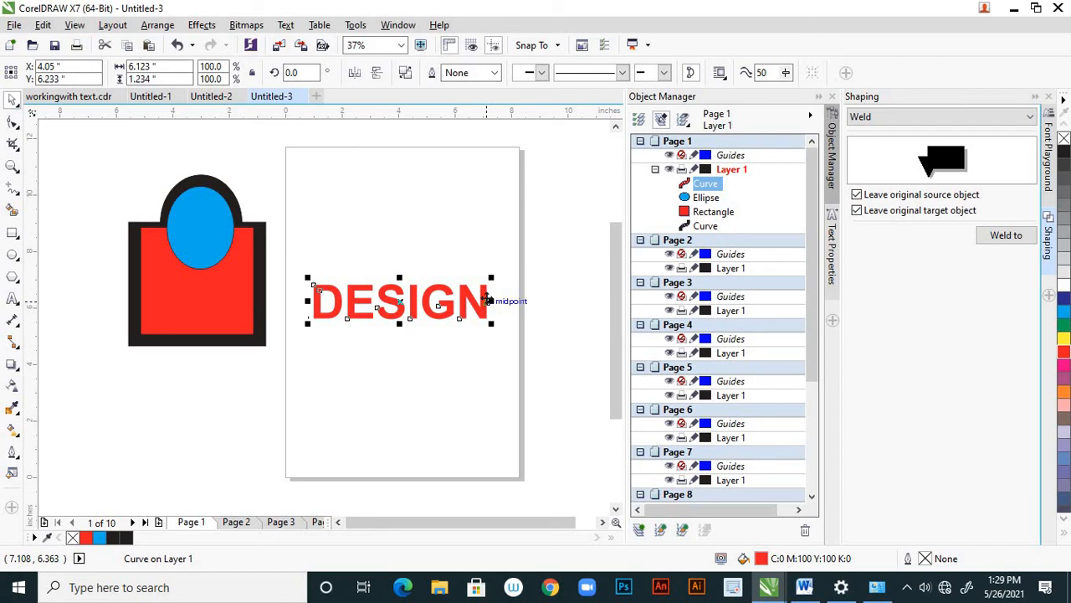
key("ctrl+c")
key("ctrl+v")
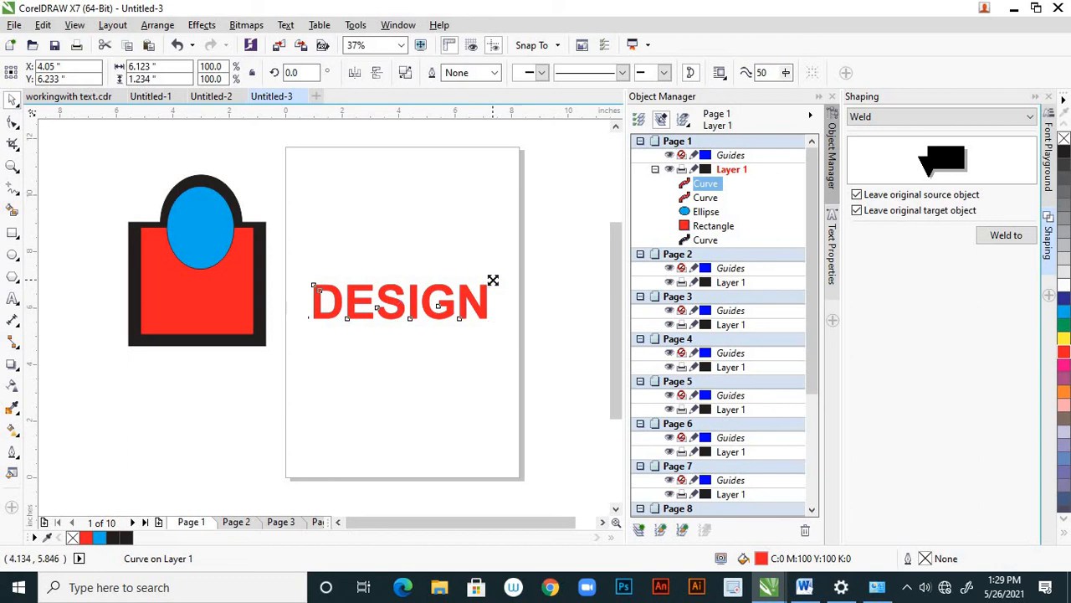
left_click_drag(493, 279, 506, 268)
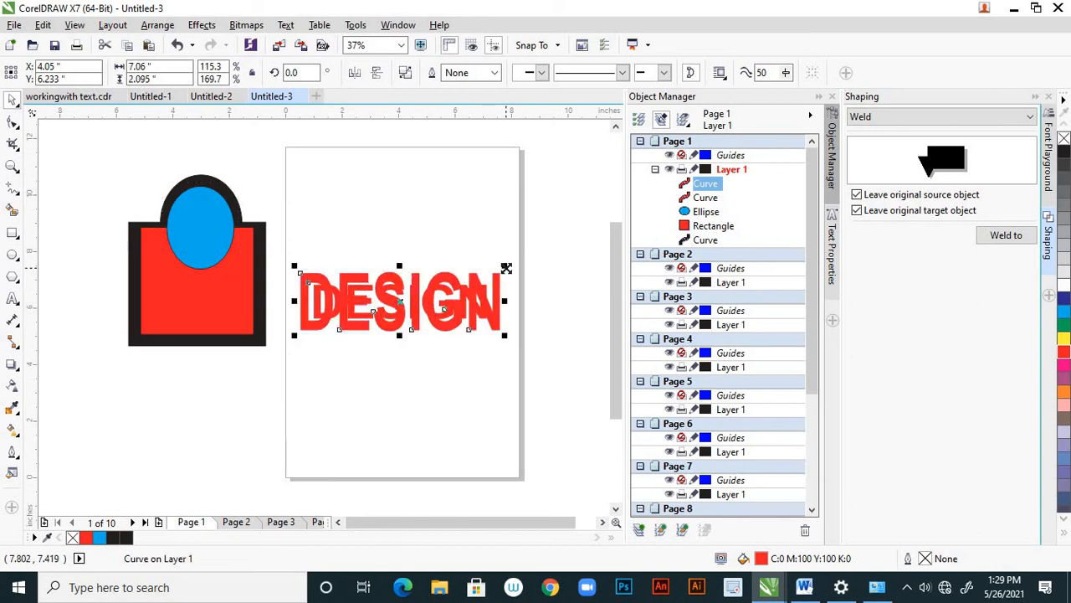
key("ctrl+z")
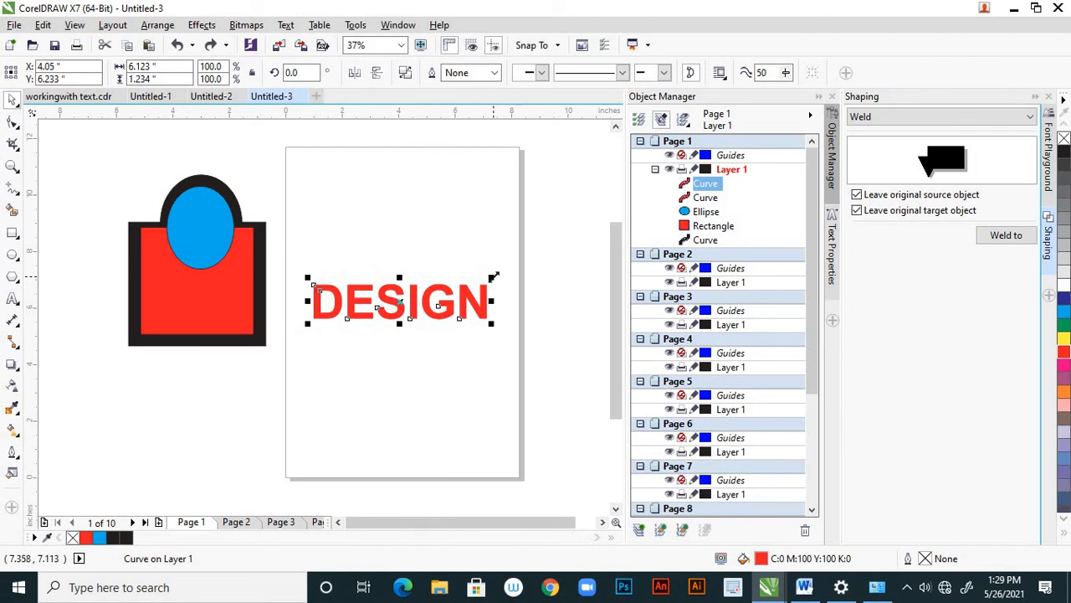
left_click_drag(494, 277, 513, 270)
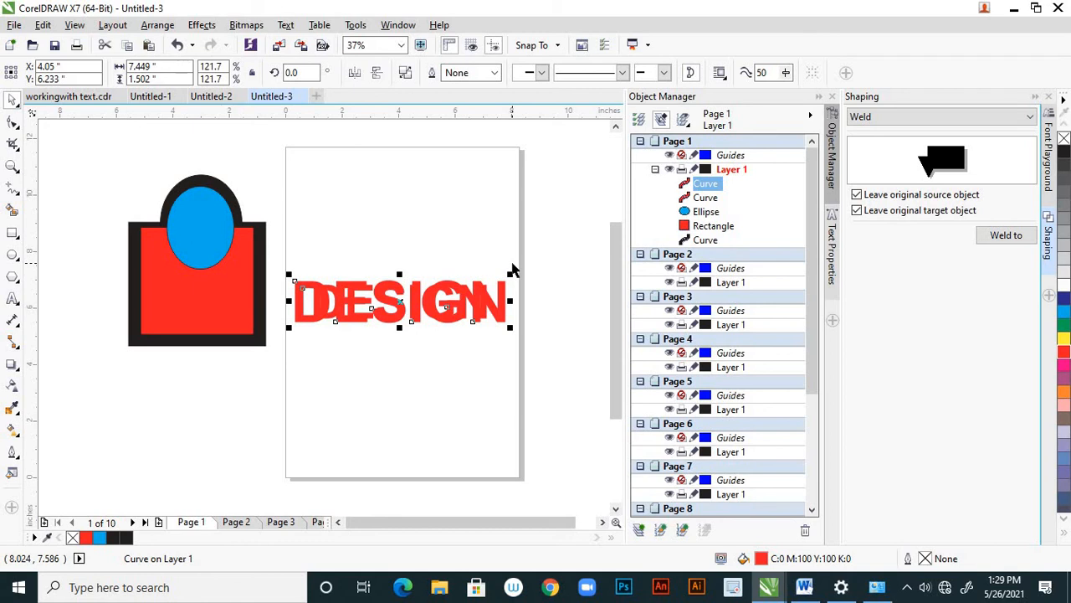
key("ctrl+z")
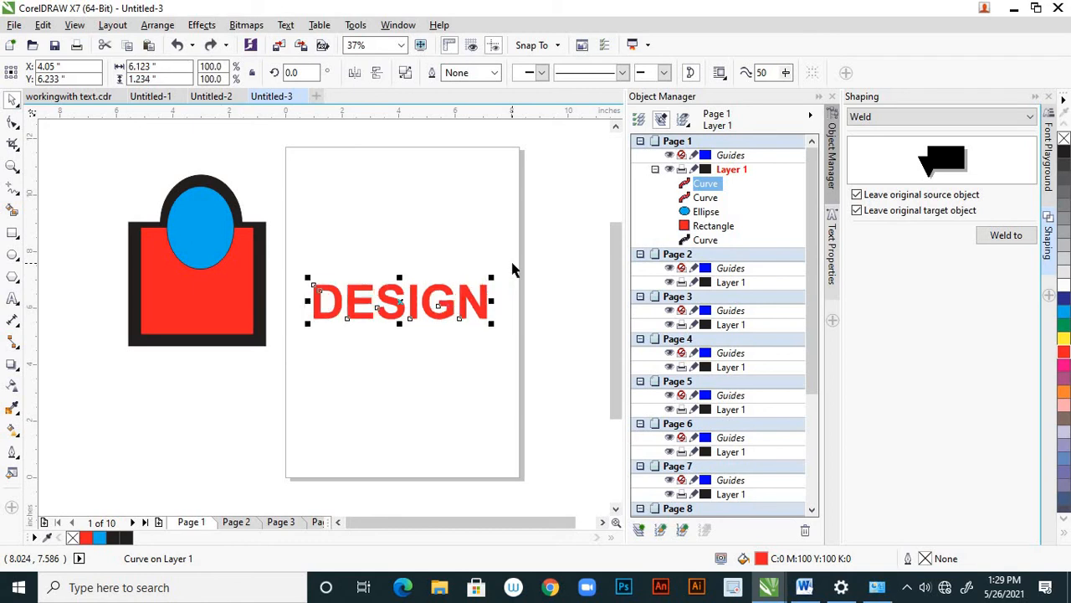
Step: Enlarge the duplicate "DESIGN" curve about its centre to about 7.28 × 1.91 in and fill it with cyan
left_click_drag(492, 277, 508, 266)
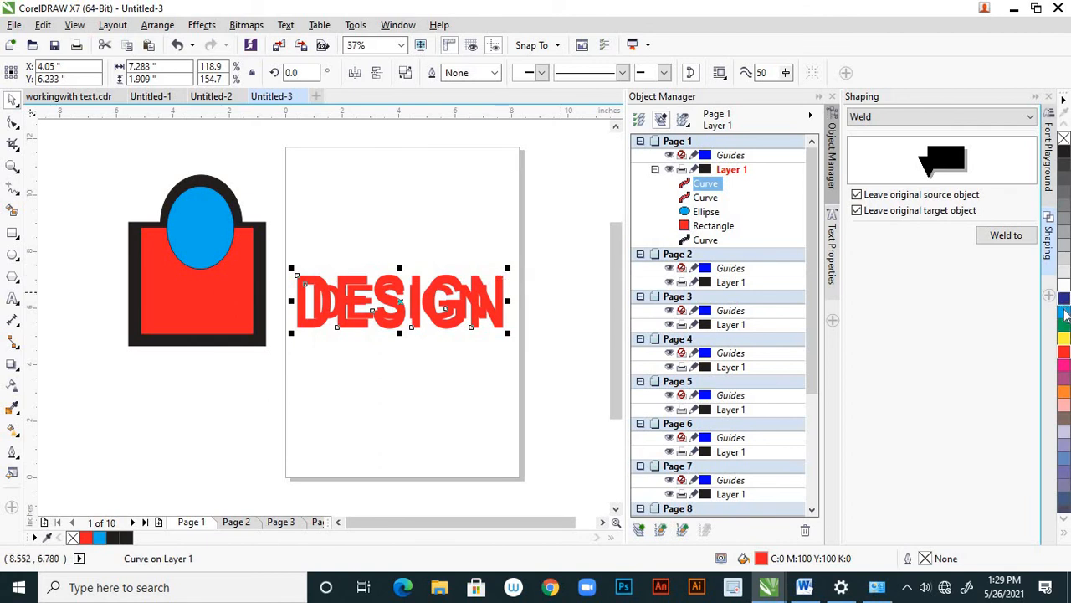
left_click(1064, 311)
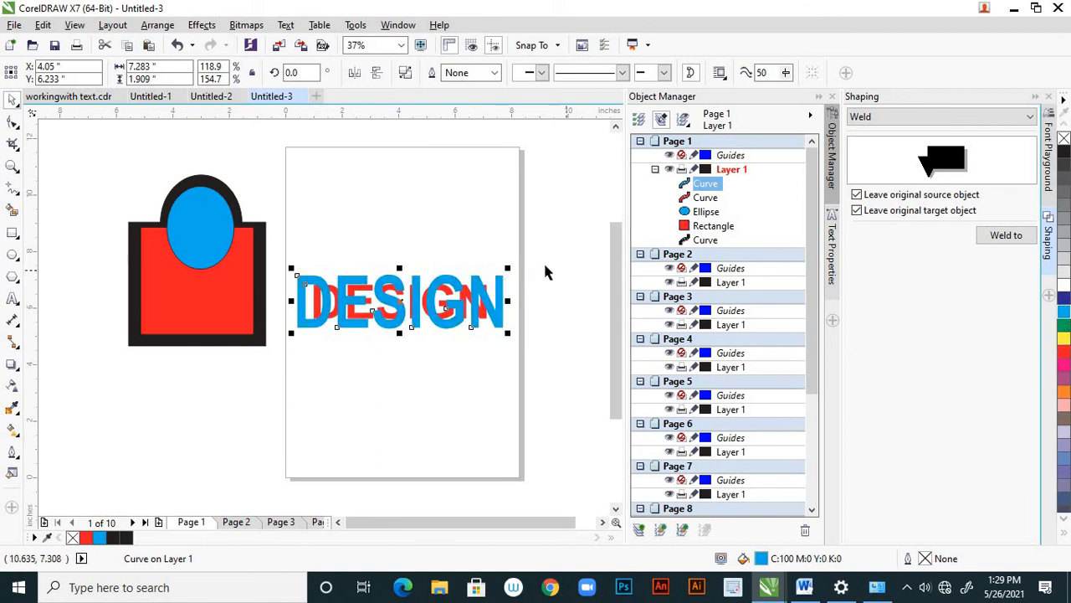
left_click(507, 230)
Step: Send the enlarged cyan "DESIGN" curve to the back of the layer, behind the red one
left_click(500, 320)
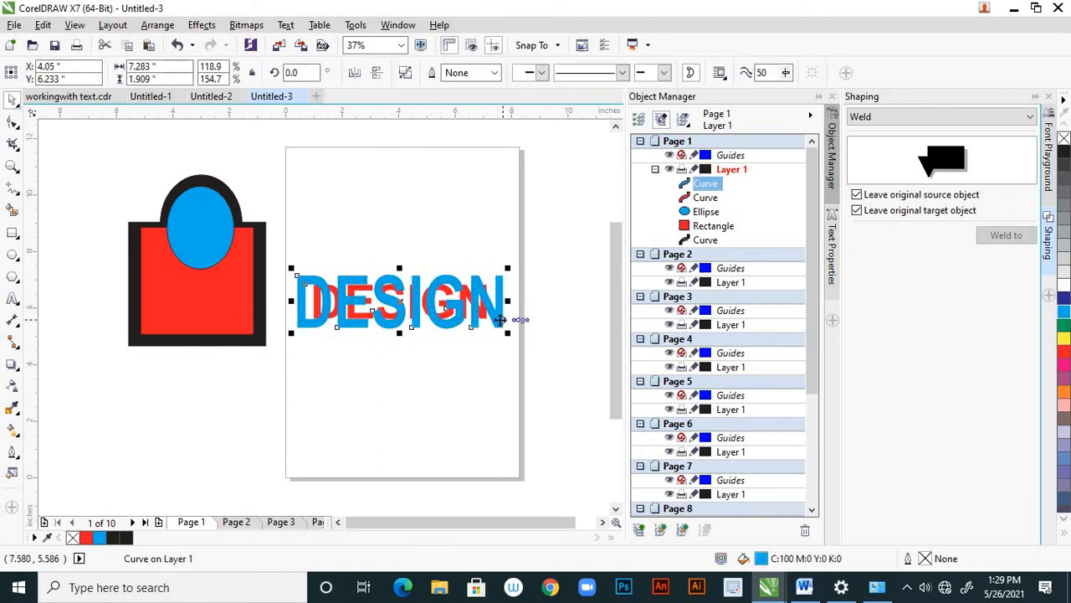
right_click(500, 319)
mouse_move(624, 399)
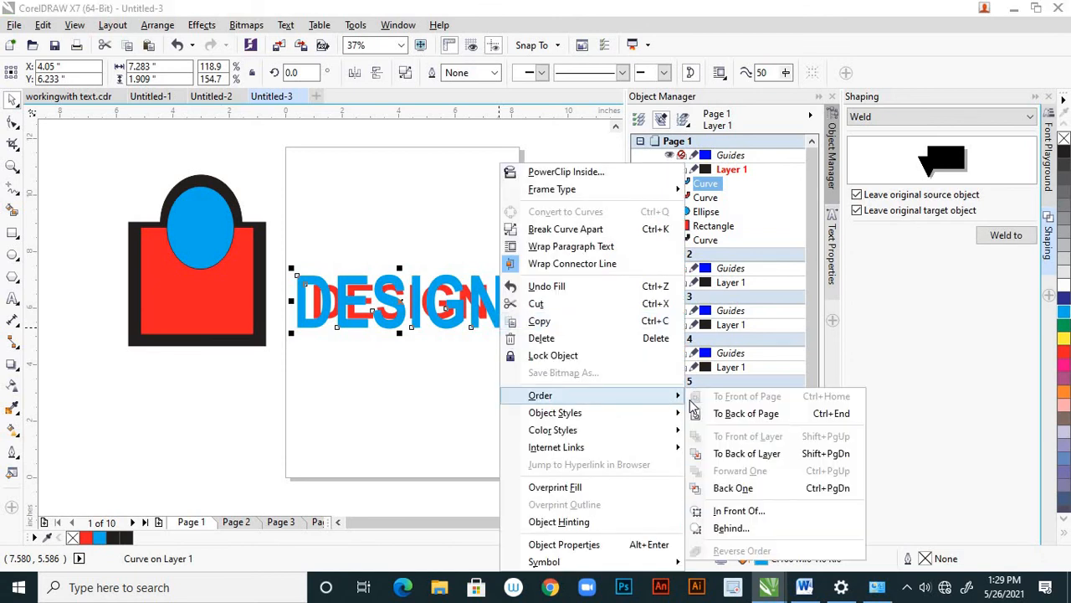
left_click(745, 453)
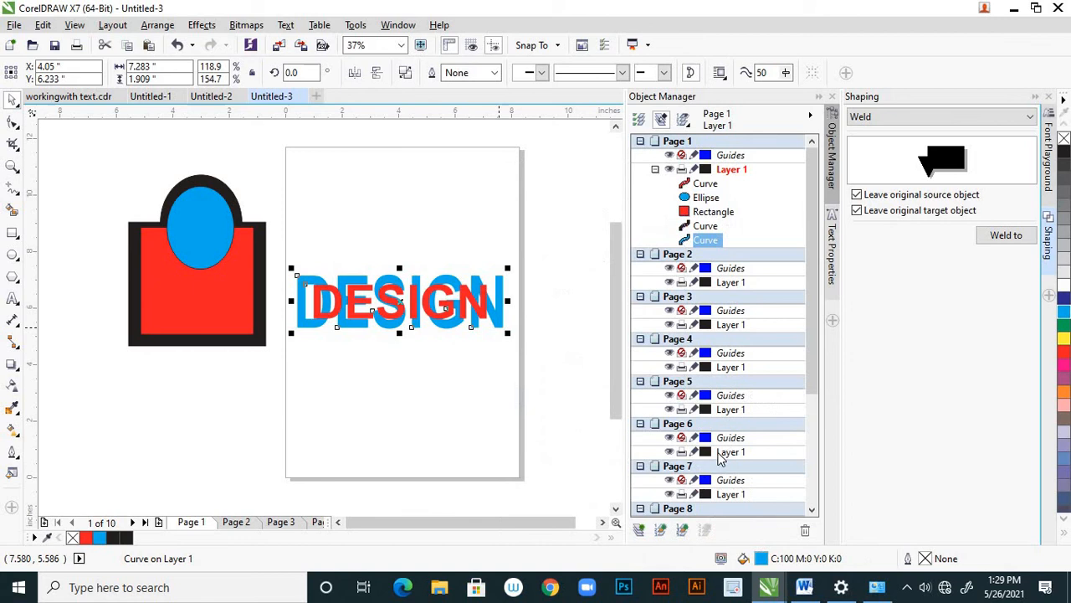
left_click(433, 410)
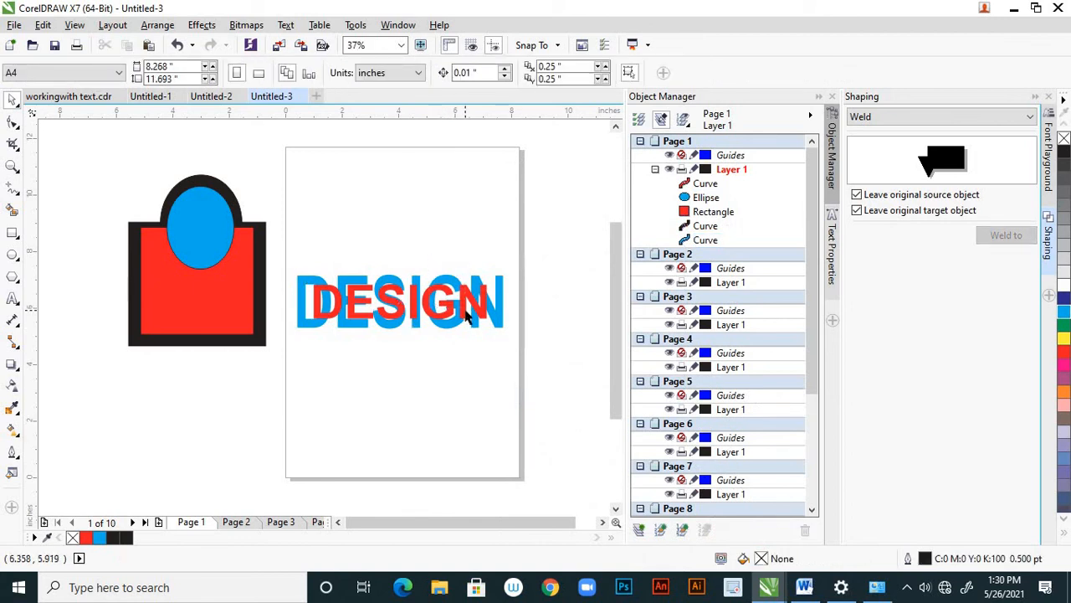
left_click(502, 318)
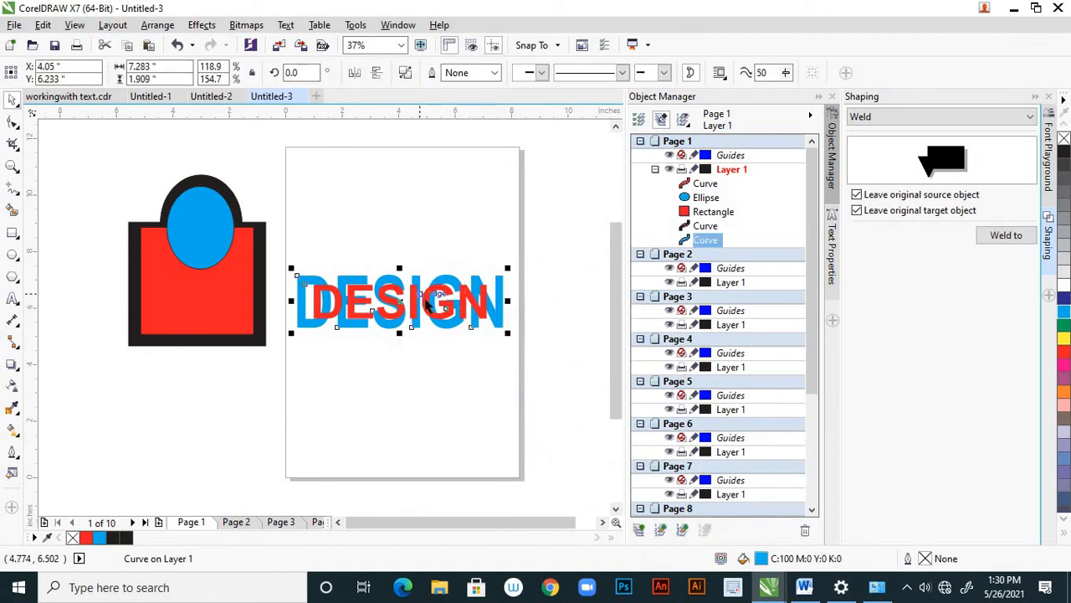
key("Escape")
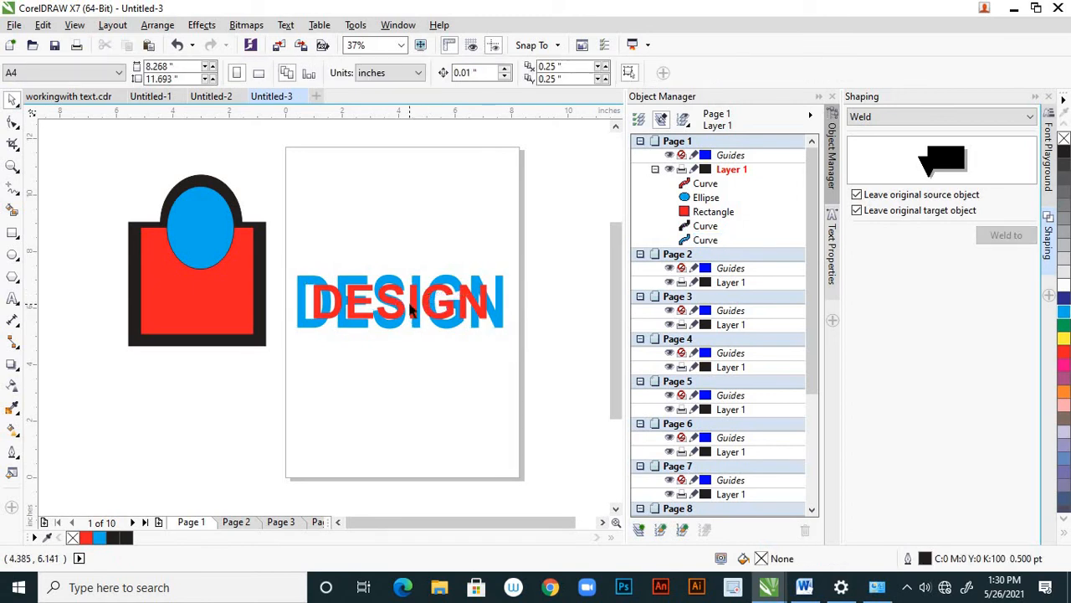
Step: Create a boundary around the red and cyan "DESIGN" curves and enlarge it about its centre to about 8.39 × 2.92 in
scroll(406, 306, "up", 2)
left_click(226, 300)
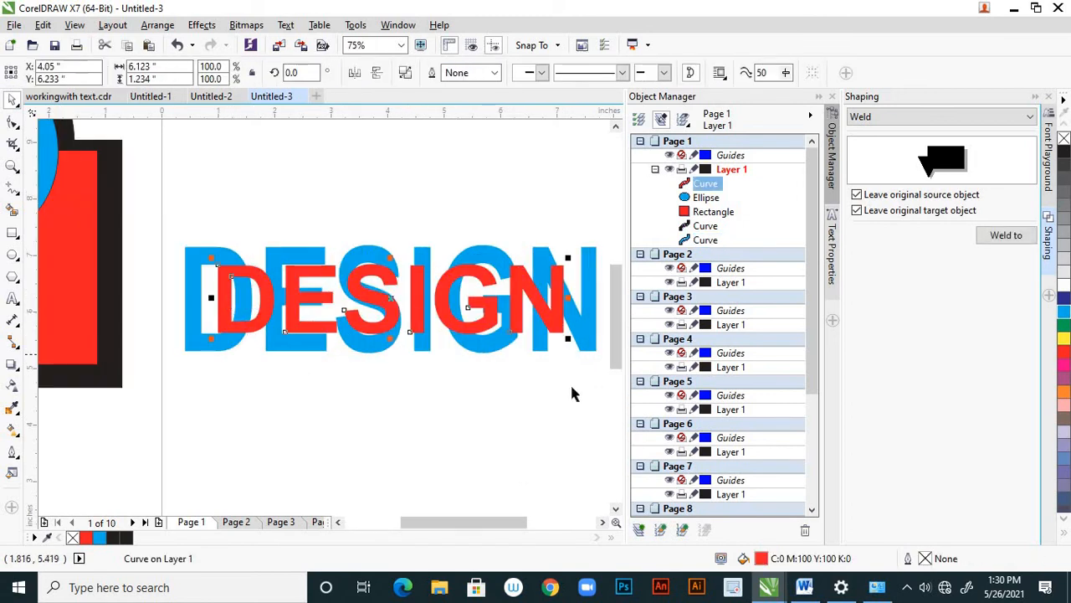
left_click(588, 350, "shift")
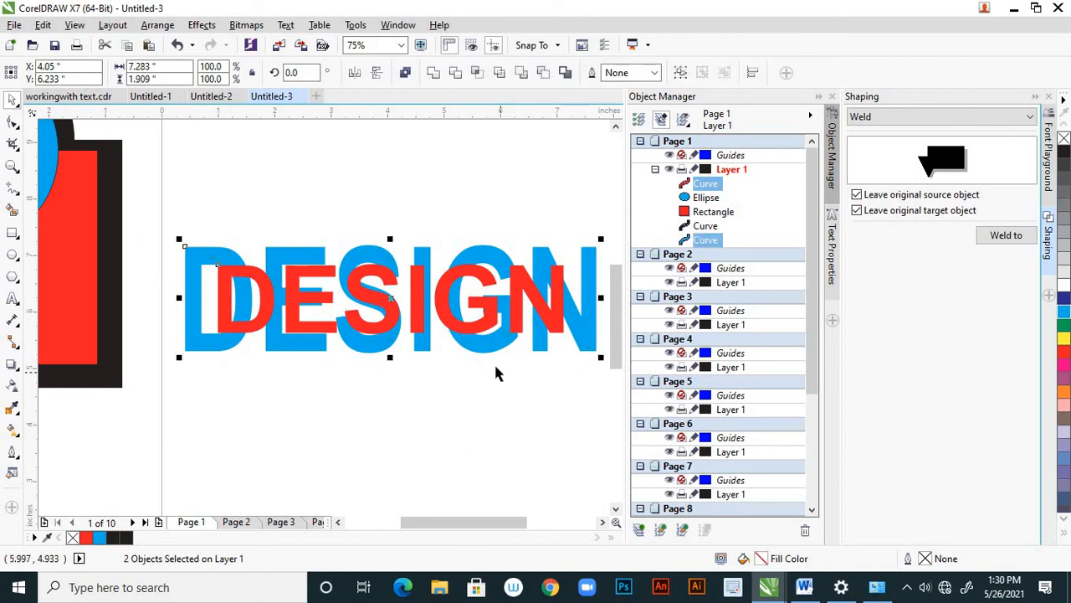
scroll(493, 362, "down", 2)
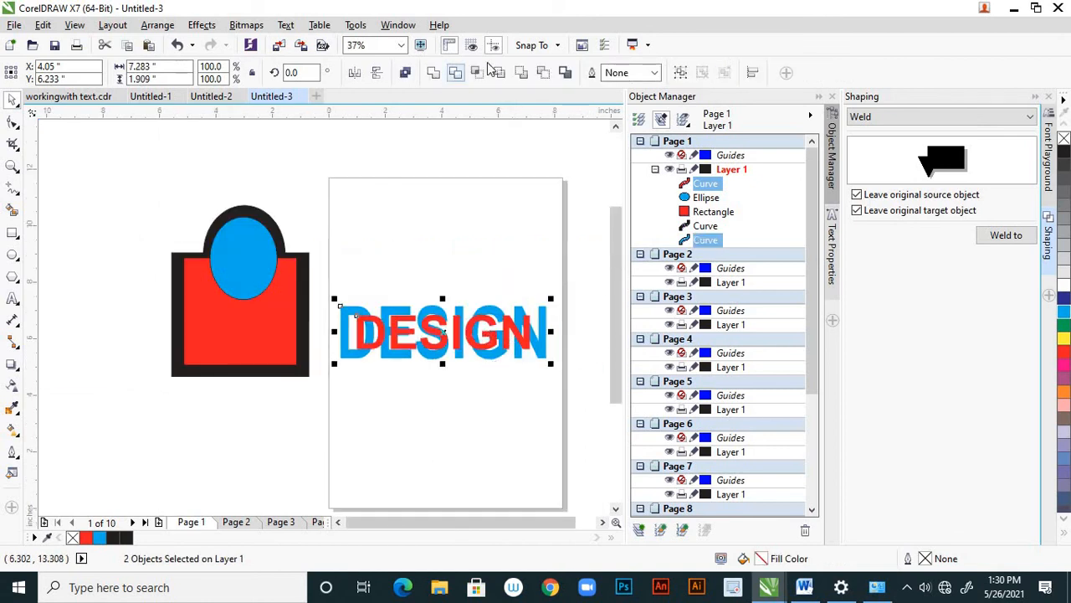
left_click(567, 74)
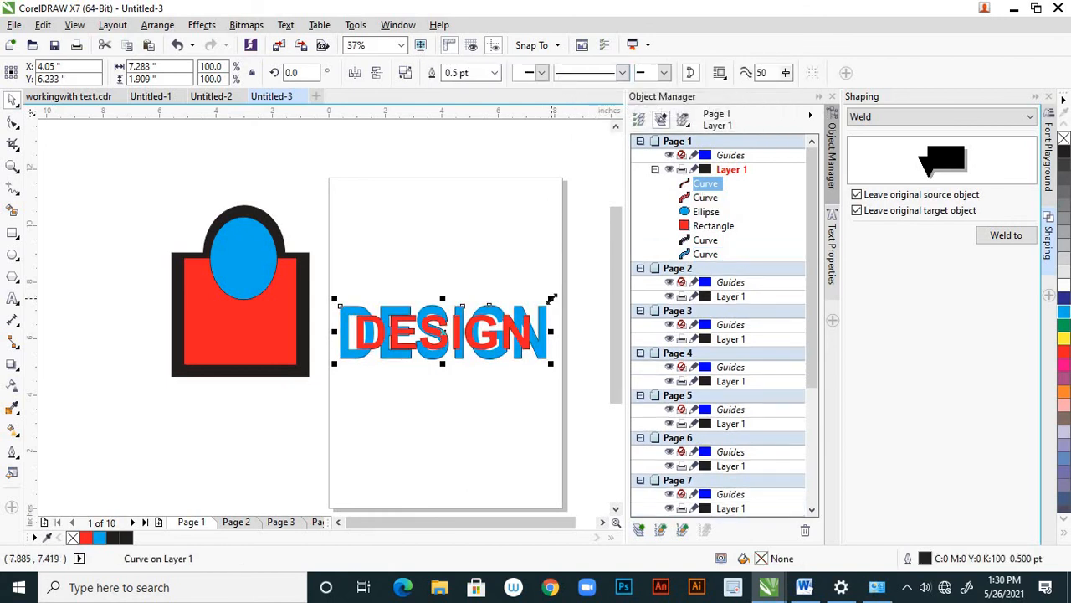
left_click_drag(554, 298, 566, 288)
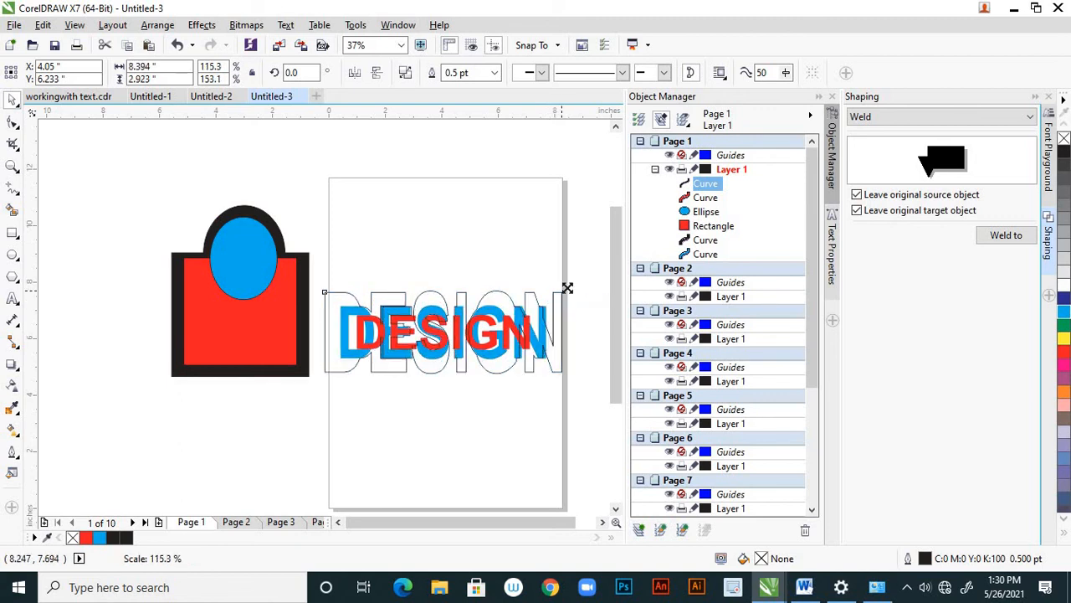
Step: Fill the enlarged "DESIGN" boundary with black and send it to the back of the layer
left_click(1064, 154)
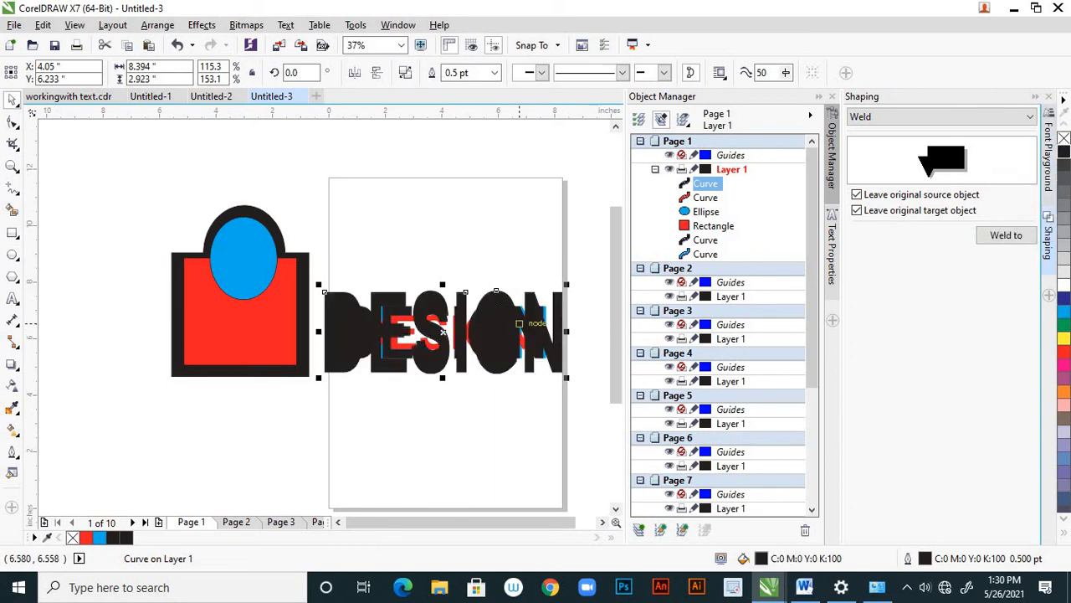
right_click(502, 306)
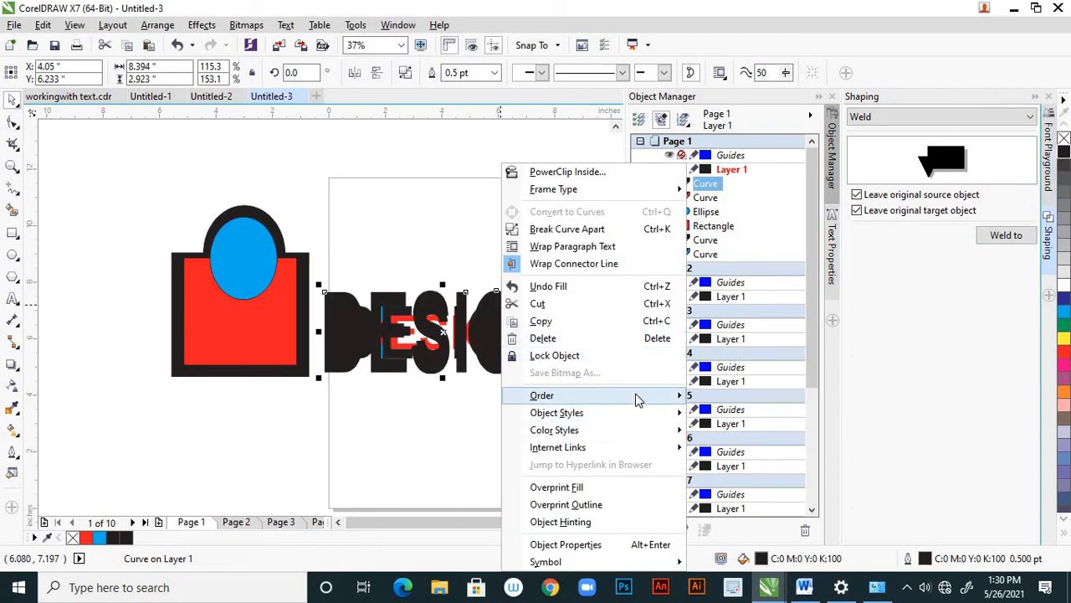
mouse_move(680, 399)
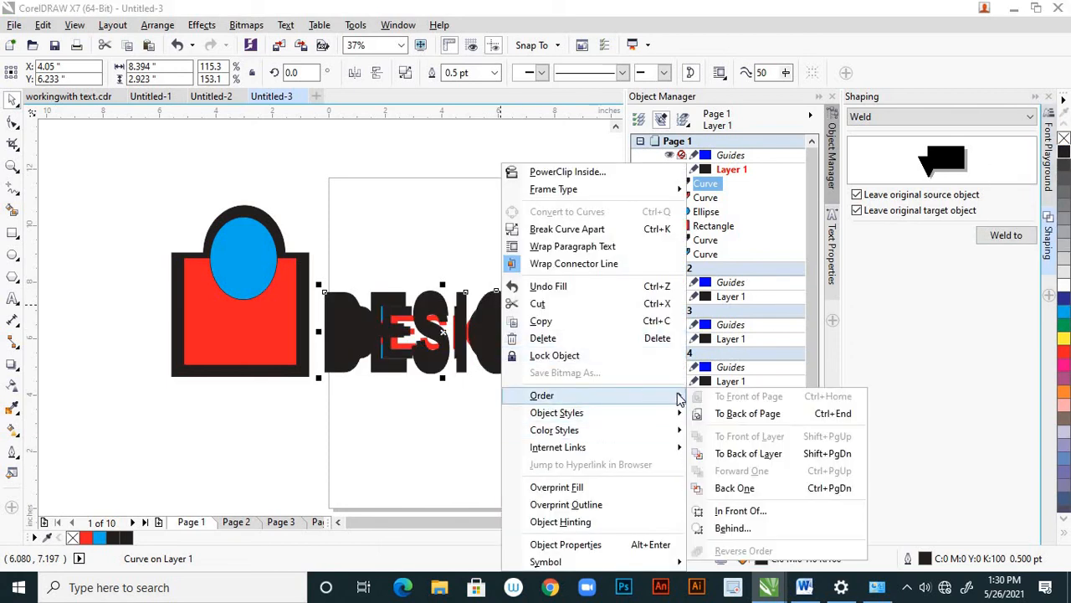
left_click(758, 453)
left_click(458, 440)
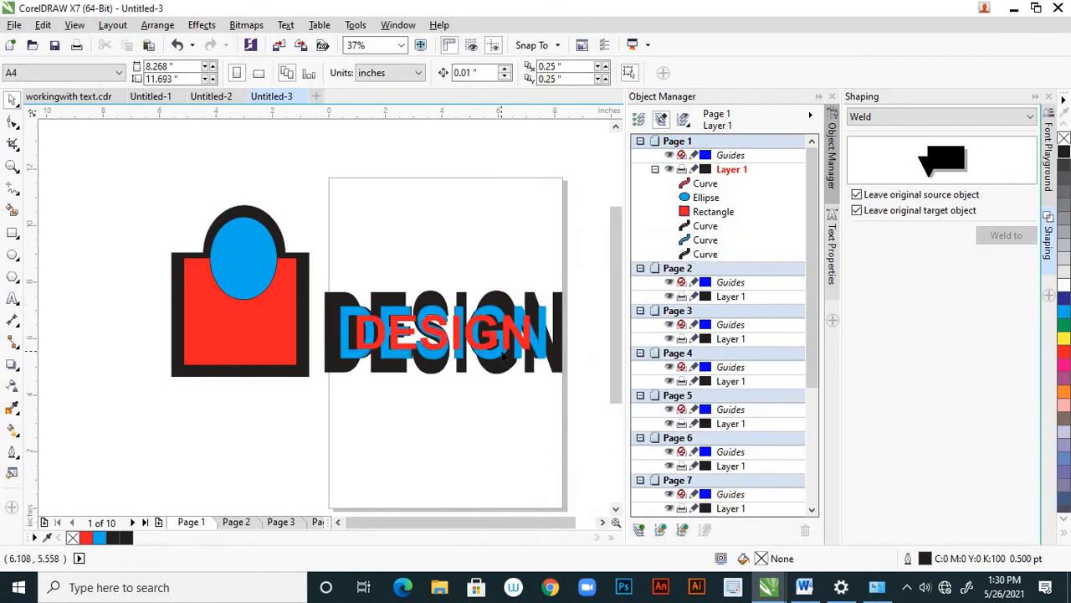
scroll(501, 352, "down", 2)
scroll(495, 358, "up", 2)
scroll(480, 263, "down", 1)
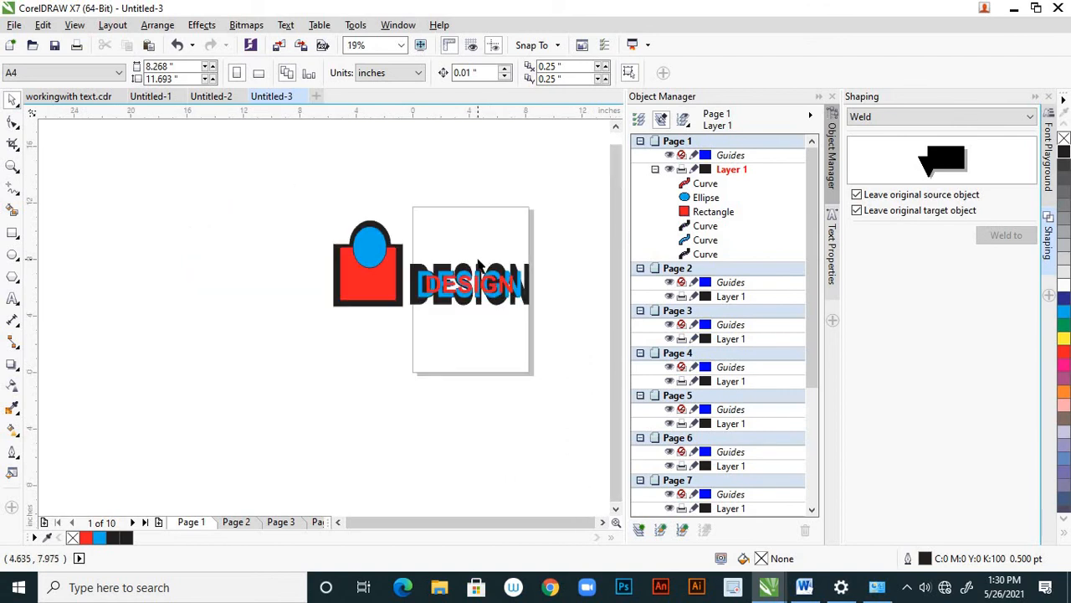
scroll(509, 283, "up", 1)
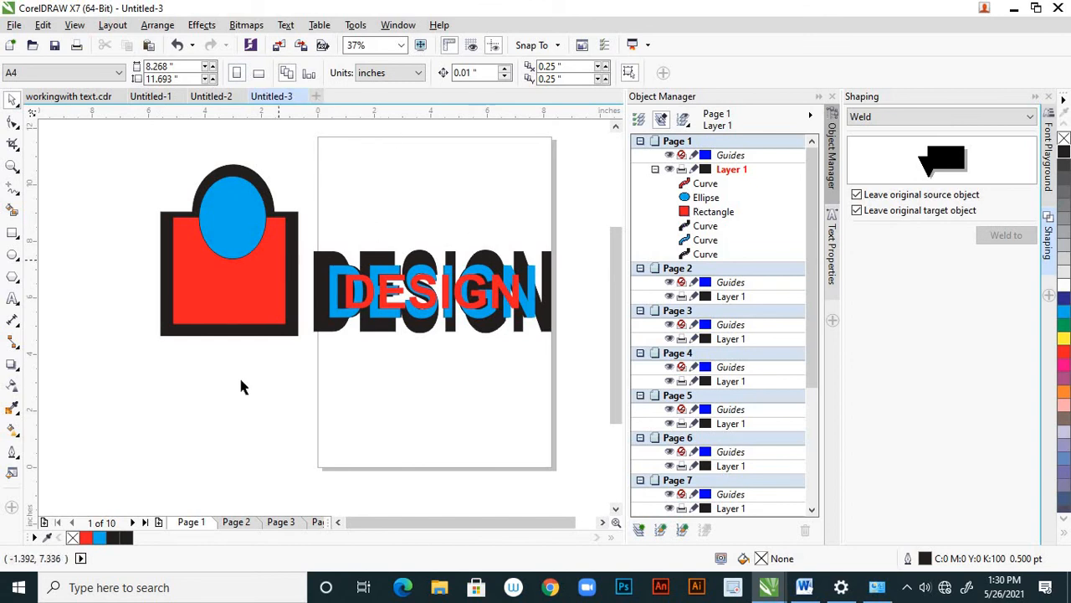
Step: Draw two overlapping ellipses, about 3.00 × 2.92 in and 2.37 × 2.56 in, below the black-bordered shapes beside the page
left_click(13, 254)
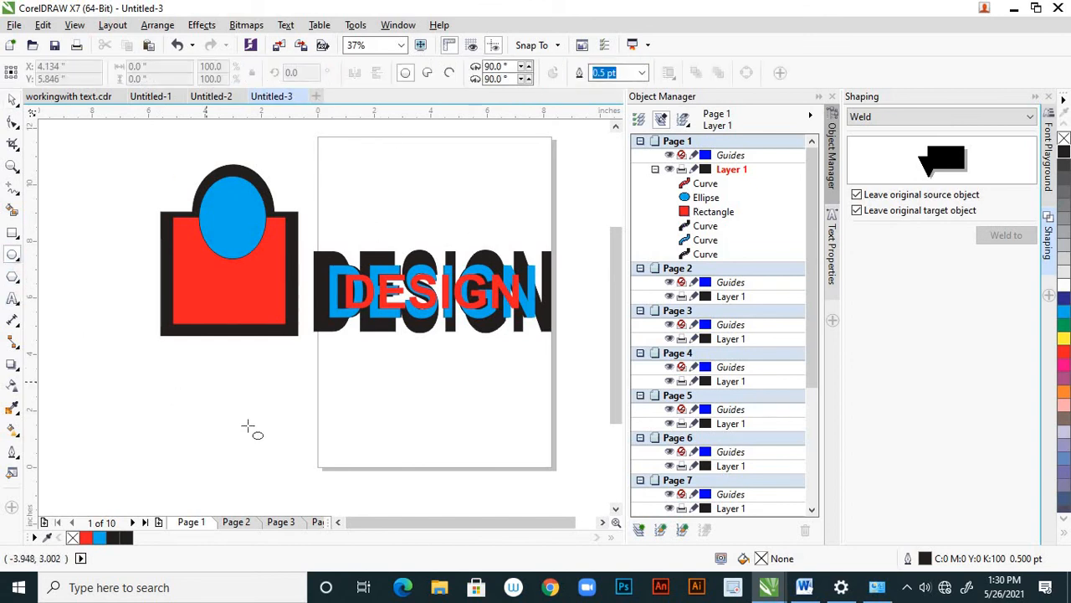
left_click_drag(247, 424, 295, 471)
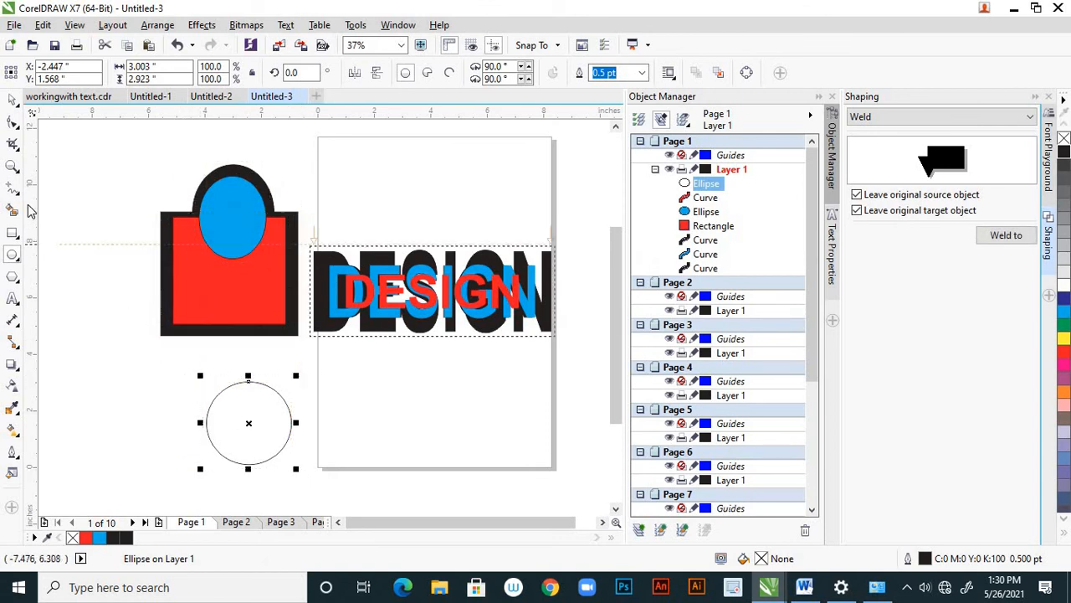
left_click_drag(201, 414, 239, 453)
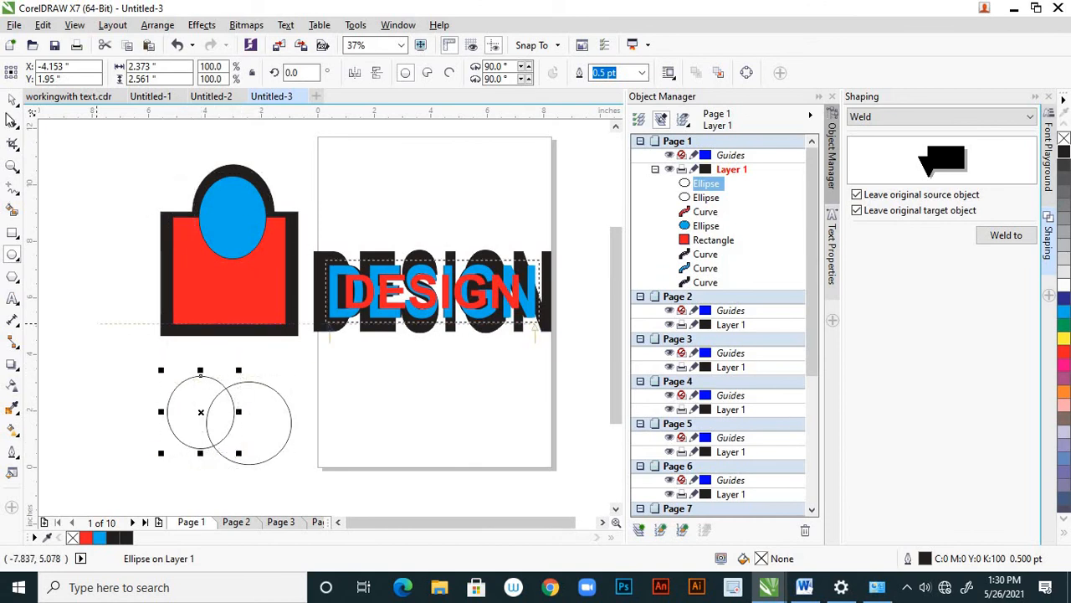
Step: Select the two overlapping ellipses and apply the Boundary shaping operation to them, keeping the original objects
key("space")
left_click_drag(149, 363, 294, 426)
left_click(209, 400)
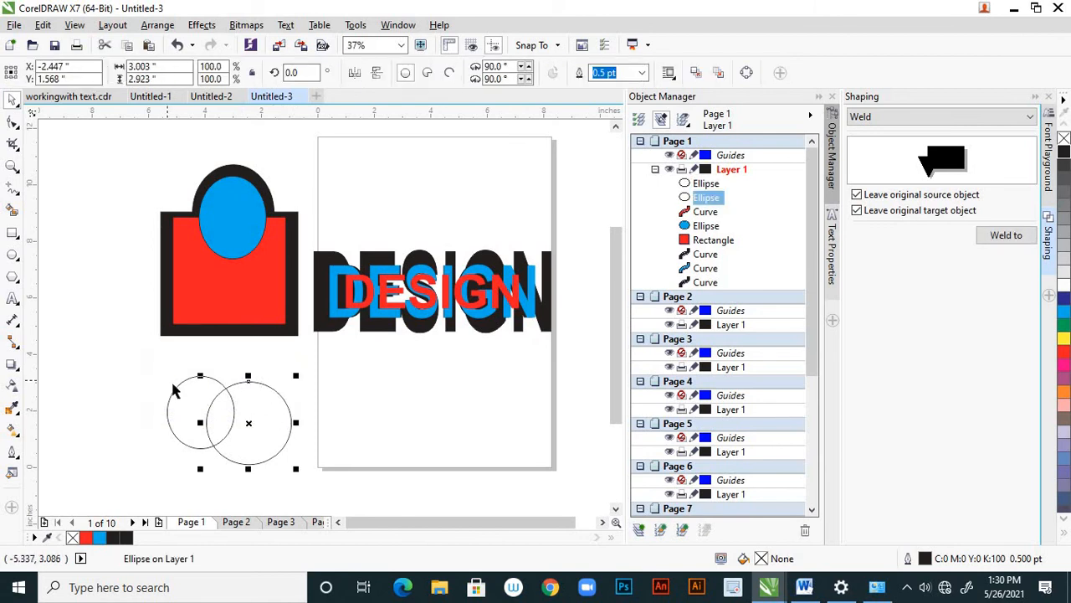
left_click(177, 390, "shift")
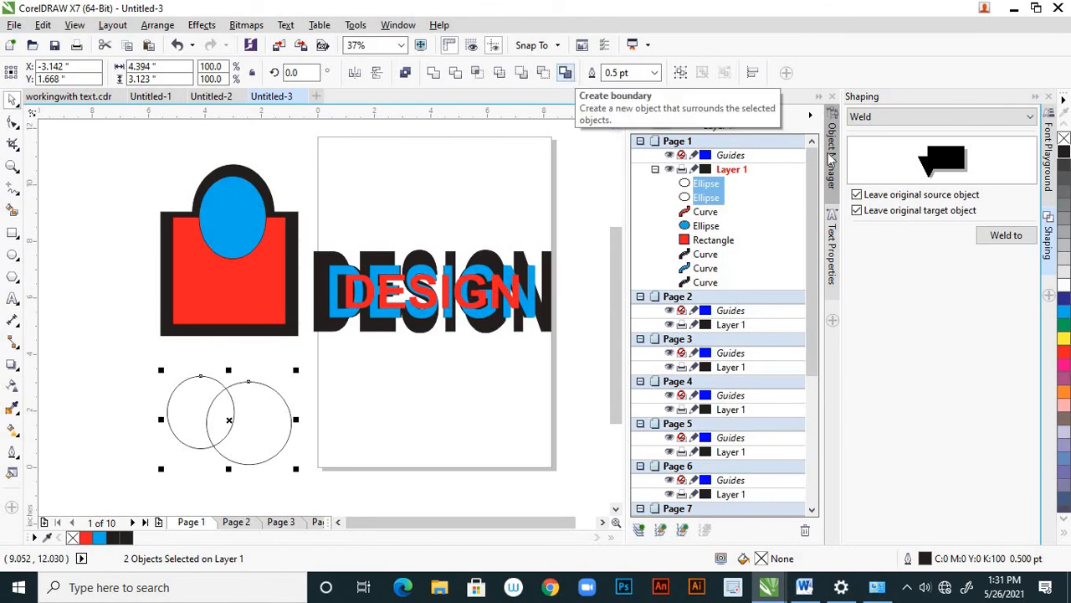
left_click(986, 124)
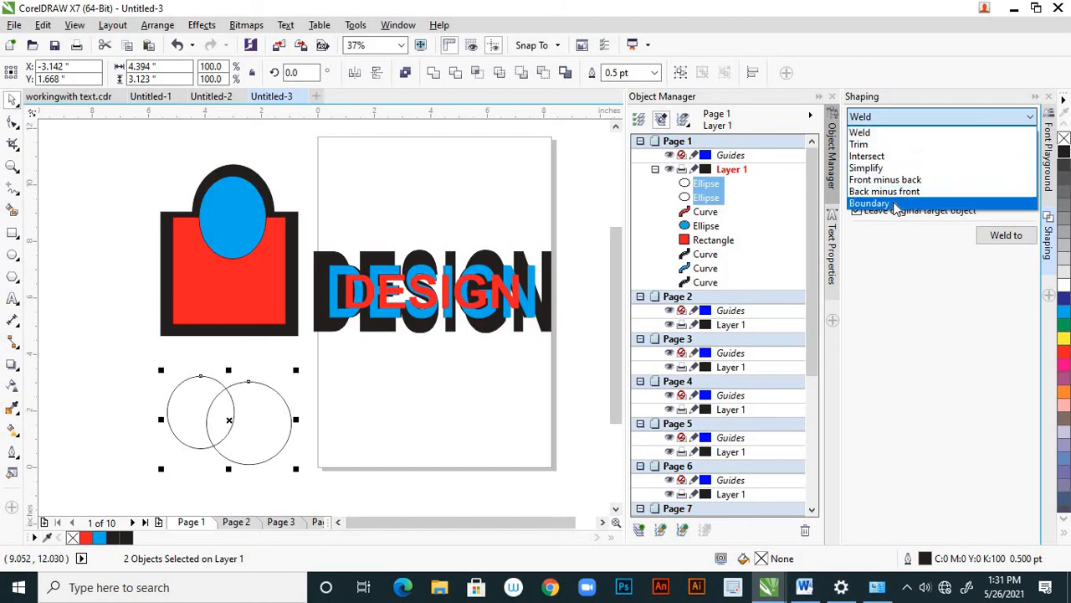
left_click(870, 204)
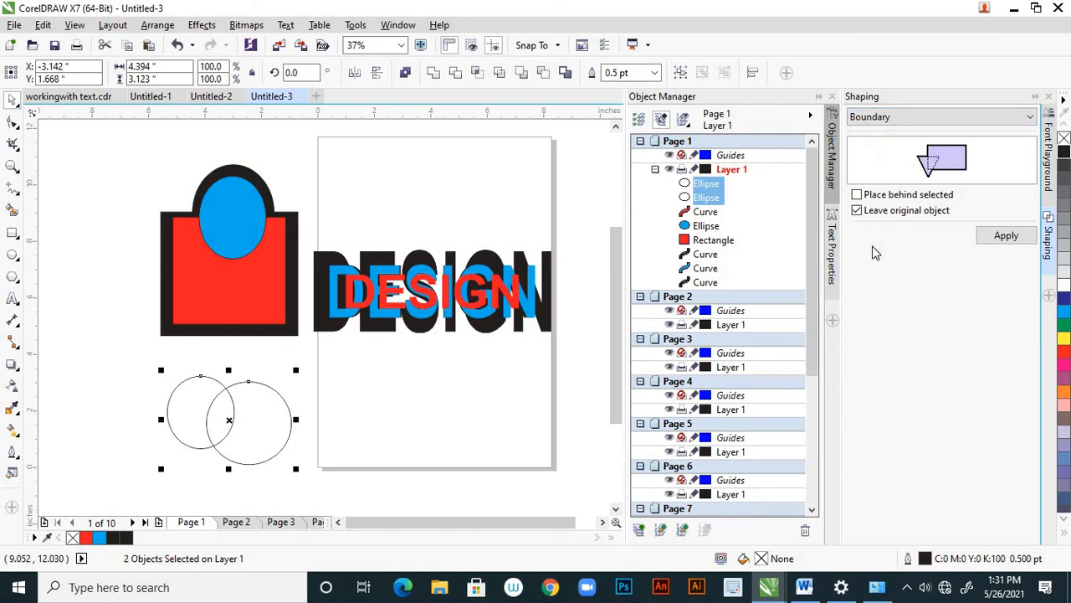
left_click(1005, 236)
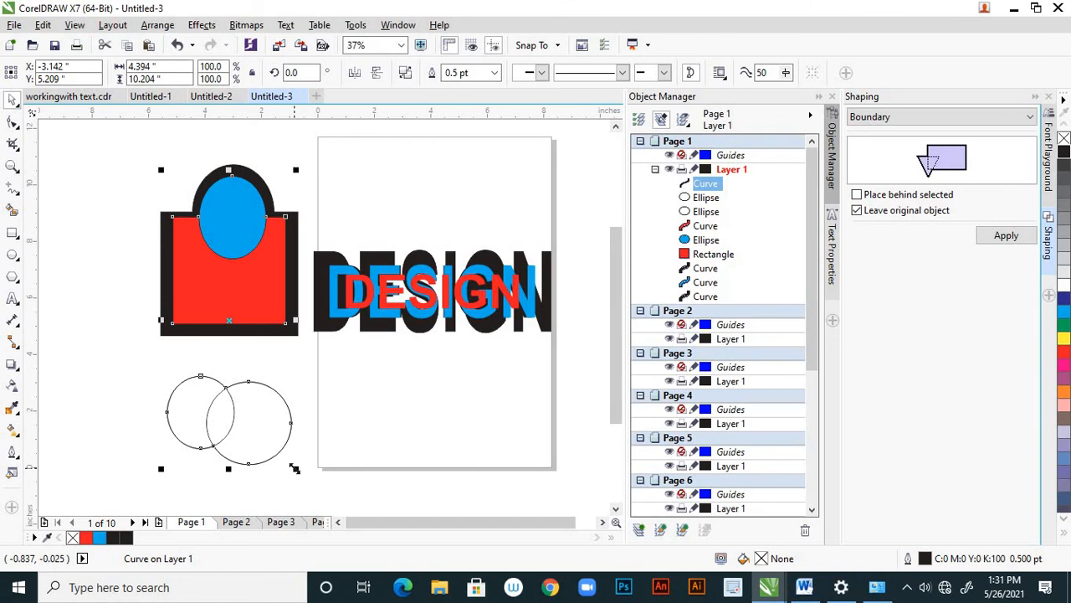
Step: Try to enlarge the new boundary curve about its centre to about 5.59 × 12.08 in, and undo the enlargement
left_click_drag(295, 468, 312, 495)
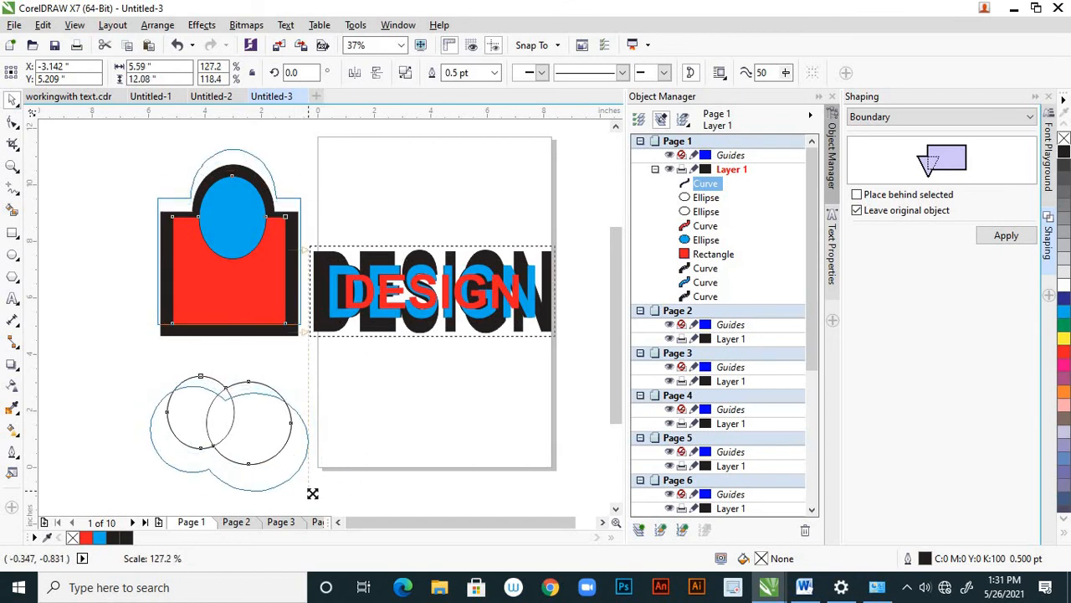
left_click(331, 426)
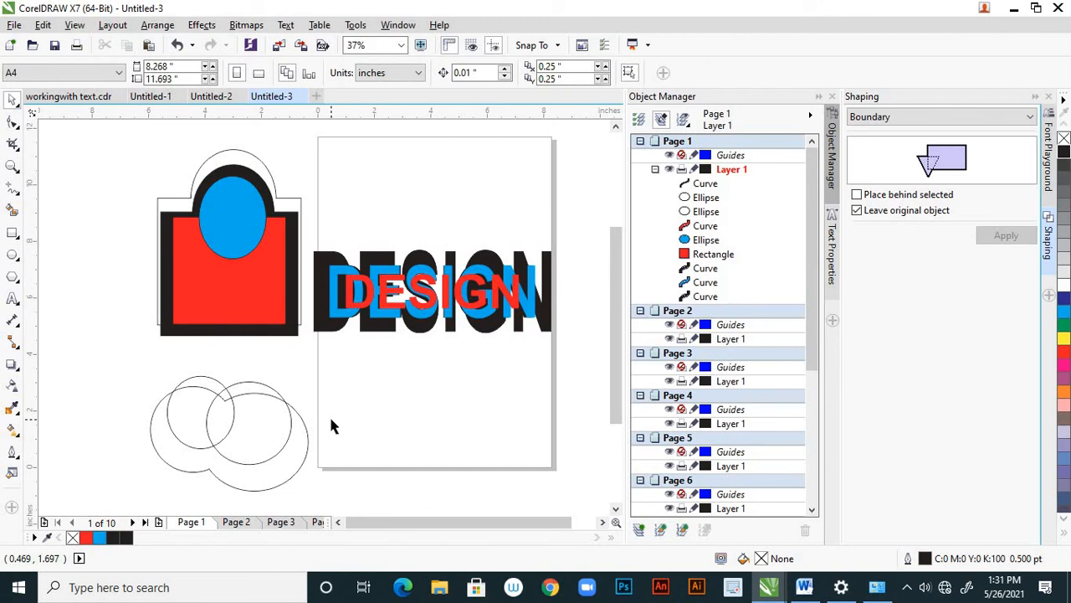
key("ctrl+z")
left_click(392, 382)
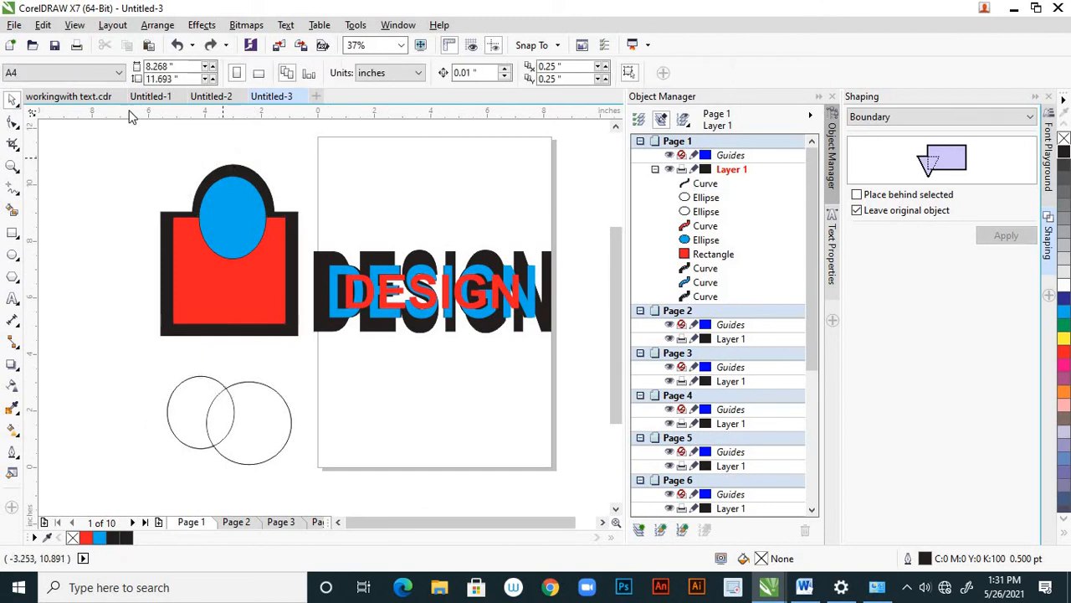
Step: Review the topic list in the workingwith text.cdr document and return to the Untitled-3 document
left_click(90, 98)
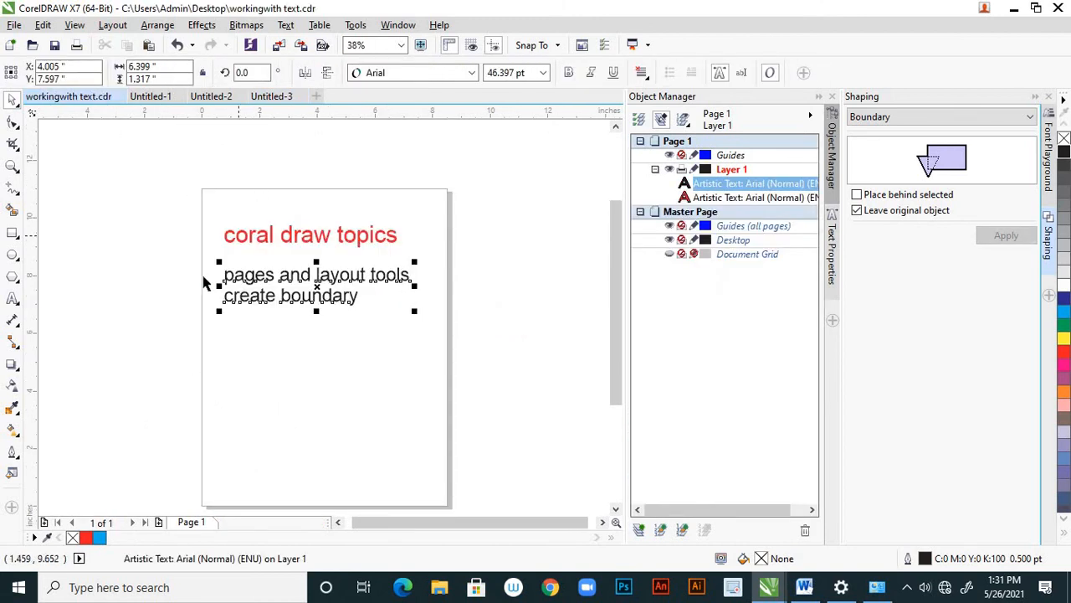
scroll(204, 283, "up", 2)
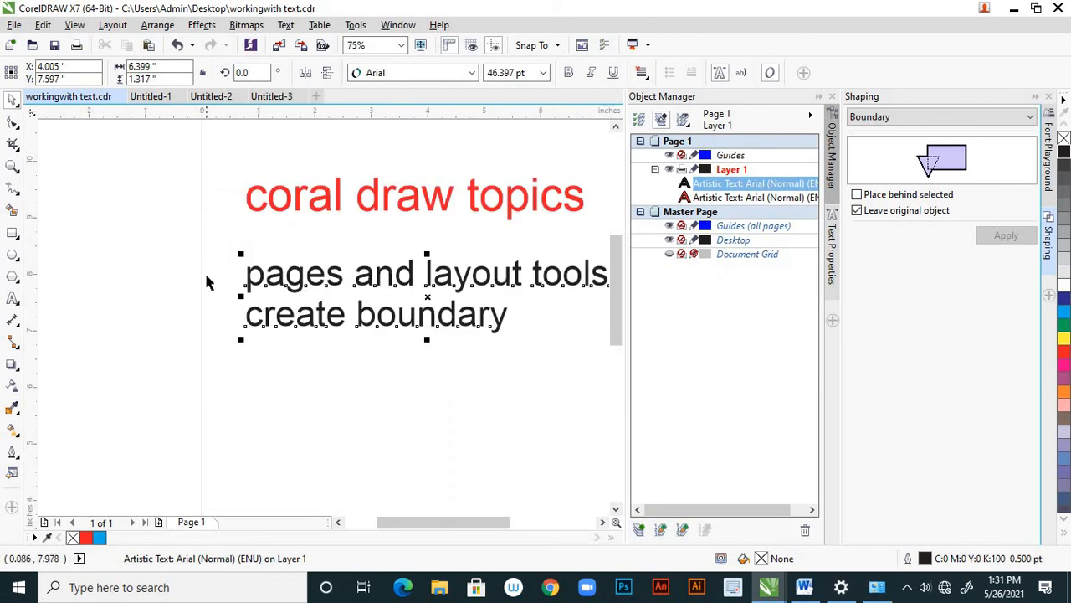
scroll(209, 280, "down", 2)
scroll(239, 275, "up", 2)
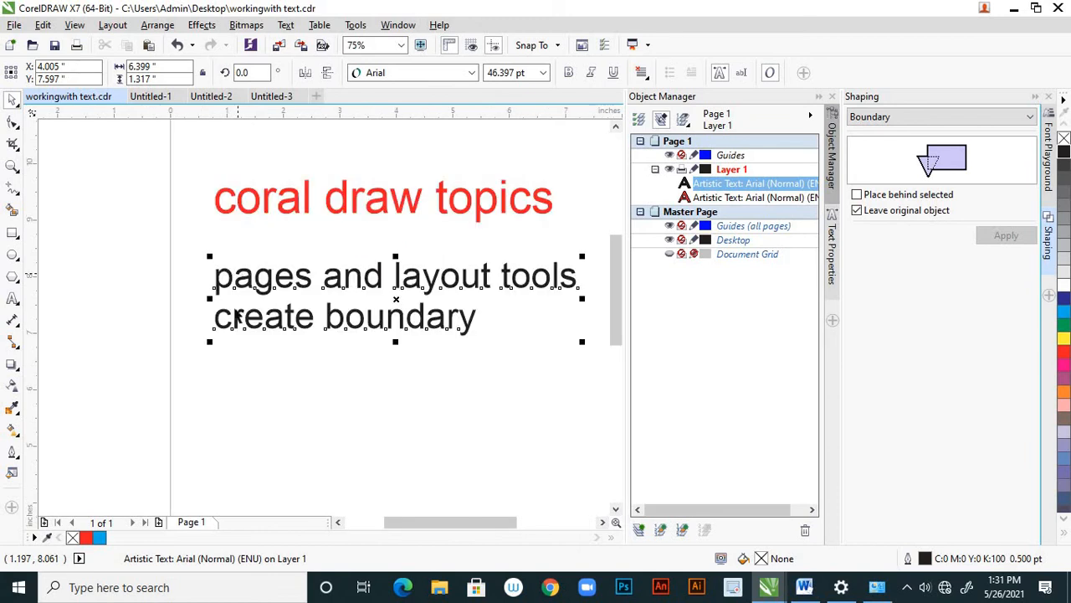
left_click(274, 97)
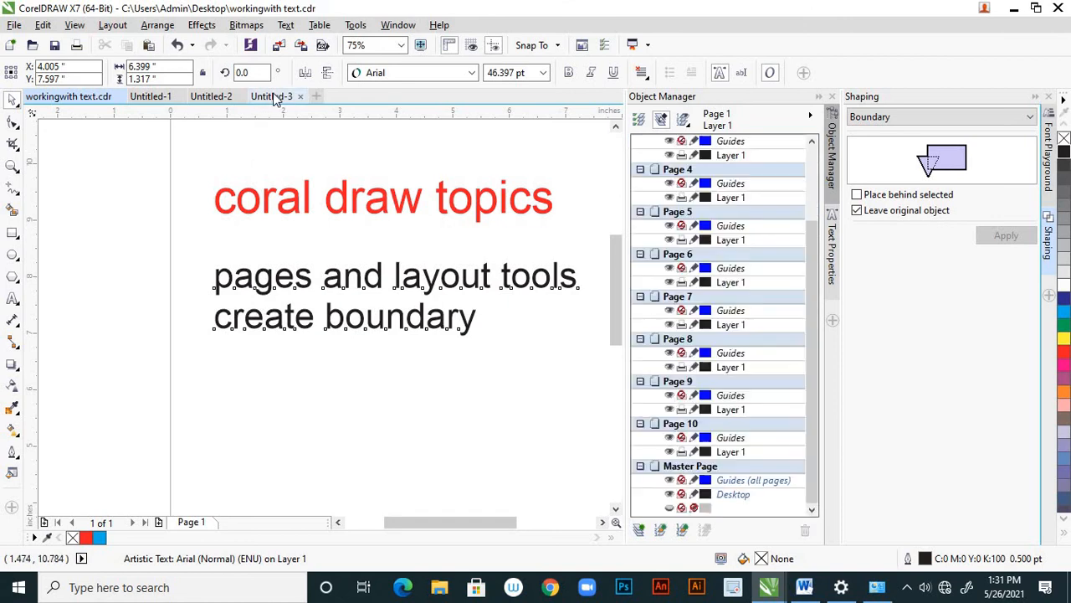